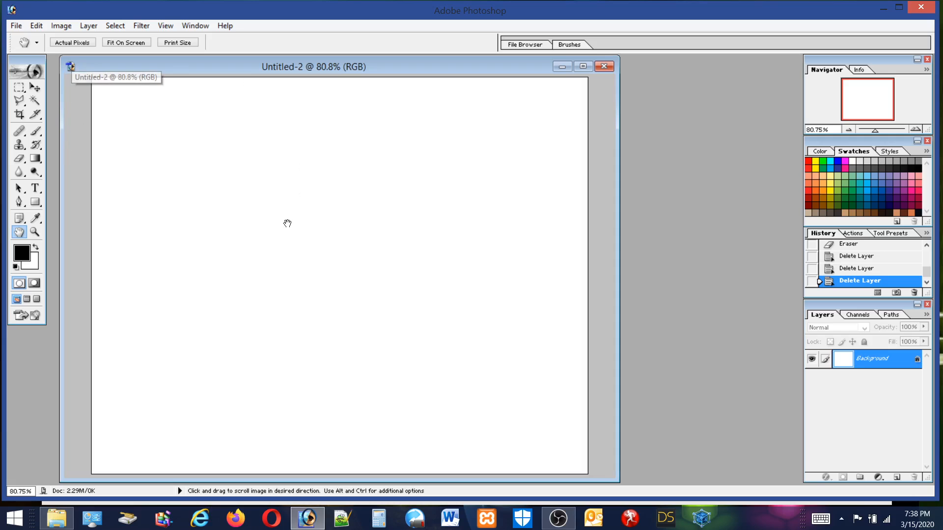
# Paint a straight black leg from the middle of the canvas down to the lower right with a 67 px brush.
pyautogui.click(36, 131)
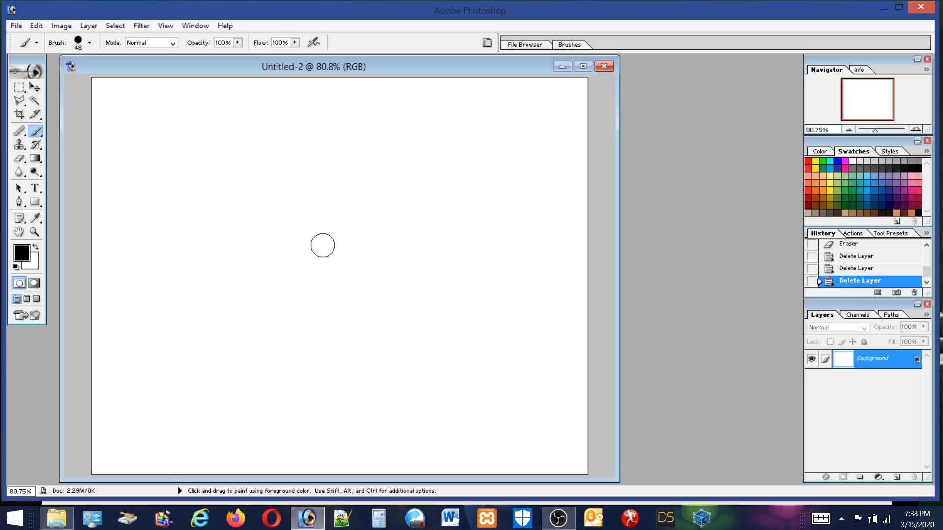
pyautogui.press('capslock')
pyautogui.press('capslock')
pyautogui.click(79, 47)
pyautogui.click(82, 74)
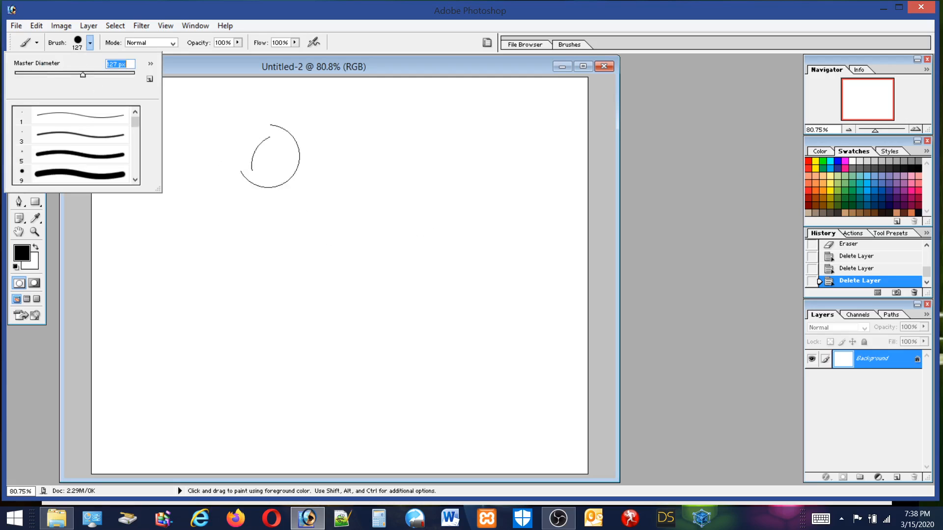
pyautogui.moveTo(96, 74); pyautogui.dragTo(100, 74)
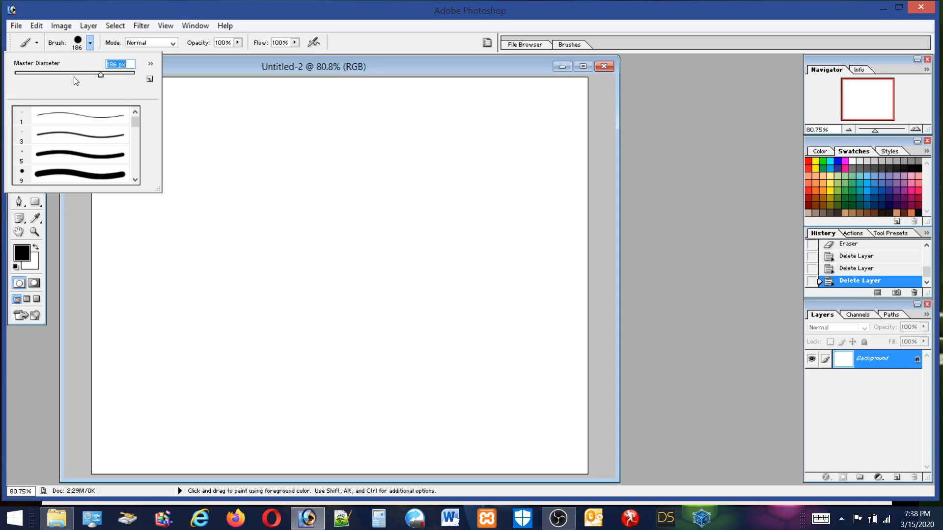
pyautogui.moveTo(75, 75); pyautogui.dragTo(73, 74)
pyautogui.click(325, 234)
pyautogui.click(326, 235)
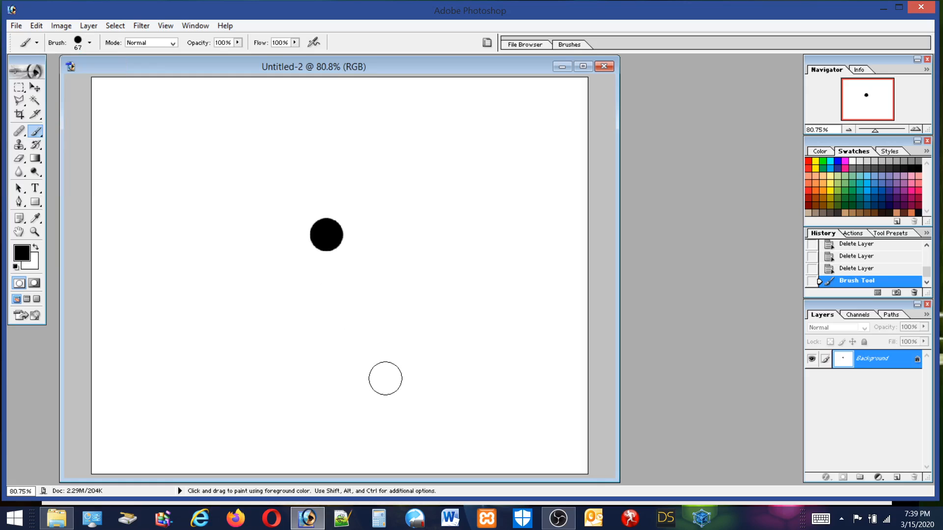
pyautogui.press('shift')
pyautogui.keyDown('shift'); pyautogui.click(428, 442); pyautogui.keyUp('shift')
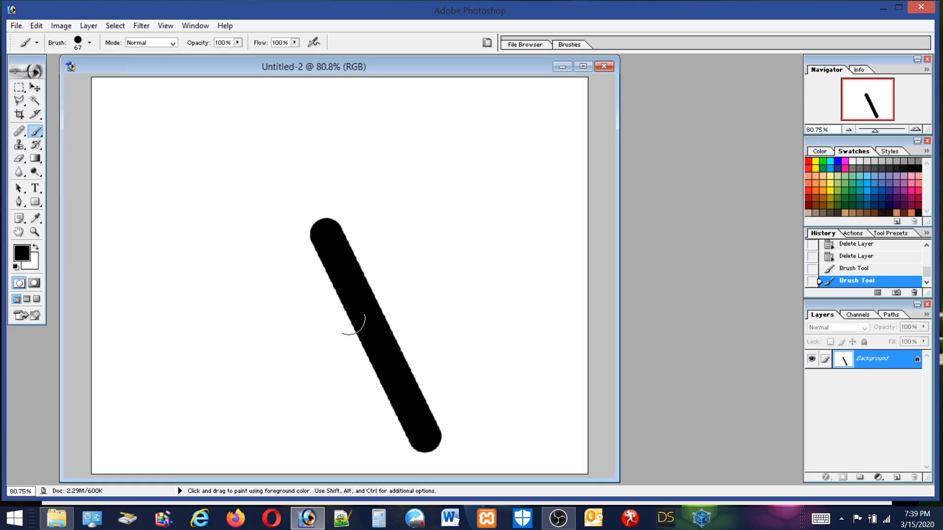
# Paint a bent second leg with knee, shin and foot in connected straight strokes, and thicken the hip where both legs meet.
pyautogui.click(304, 226)
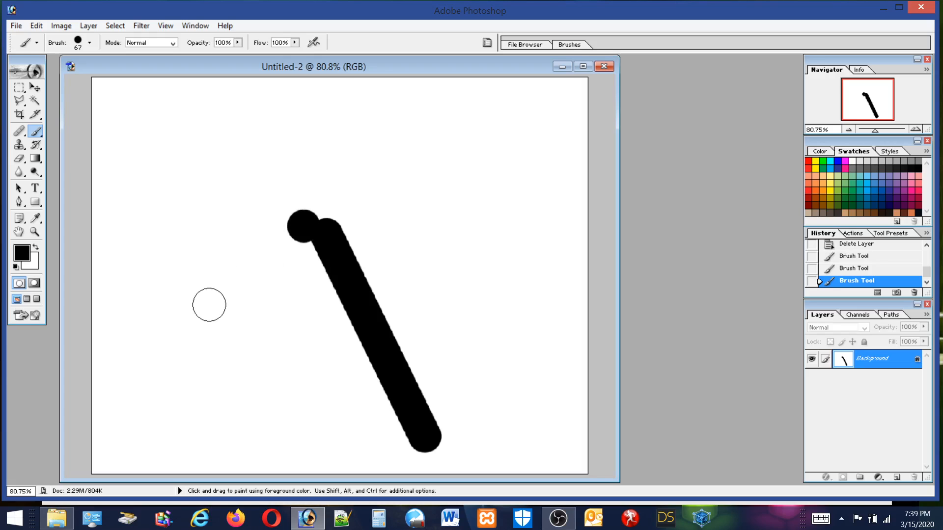
pyautogui.keyDown('shift'); pyautogui.click(203, 313); pyautogui.keyUp('shift')
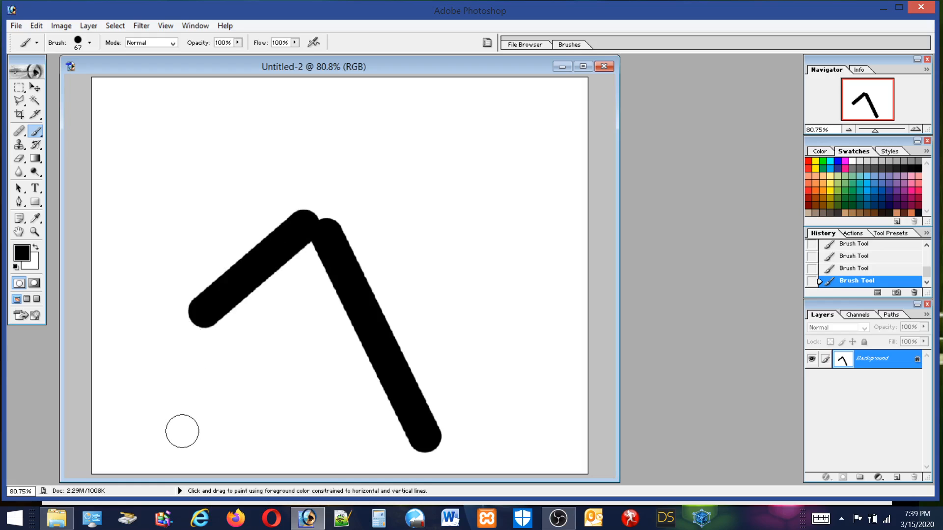
pyautogui.keyDown('shift'); pyautogui.click(183, 426); pyautogui.keyUp('shift')
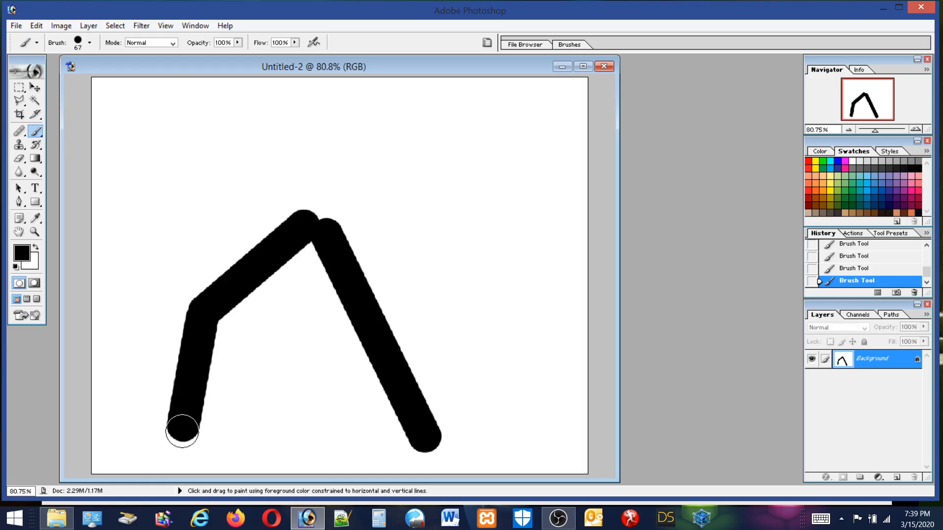
pyautogui.keyDown('shift'); pyautogui.click(146, 434); pyautogui.keyUp('shift')
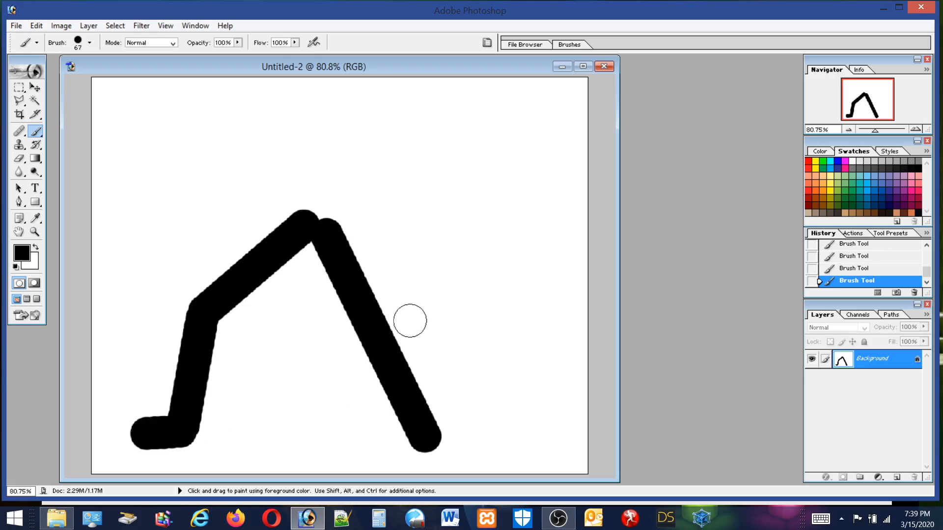
pyautogui.click(315, 212)
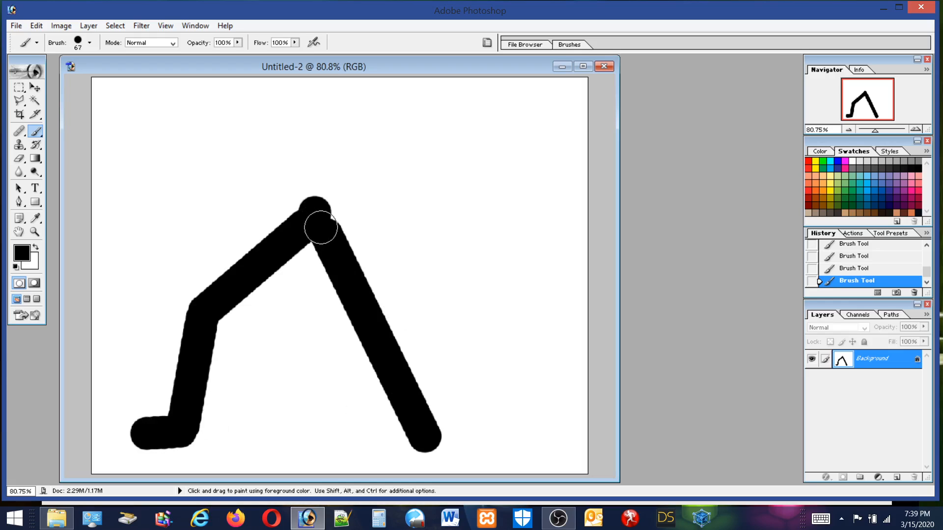
pyautogui.moveTo(311, 210)
pyautogui.mouseDown()
pyautogui.moveTo(301, 210)
pyautogui.moveTo(333, 216)
pyautogui.moveTo(301, 207)
pyautogui.moveTo(338, 221)
pyautogui.moveTo(305, 213)
pyautogui.mouseUp()
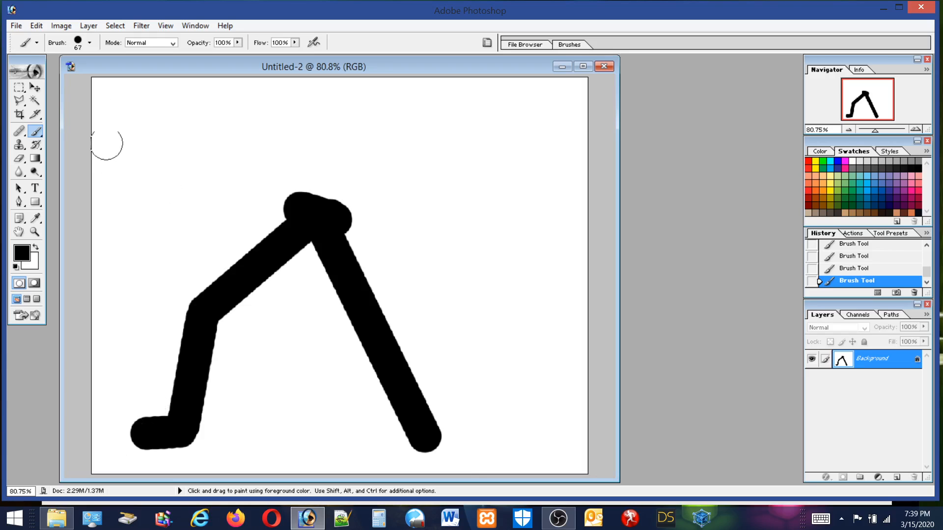
# Add a small black toe at the tip of the bent leg's foot with a 29 px brush.
pyautogui.click(80, 43)
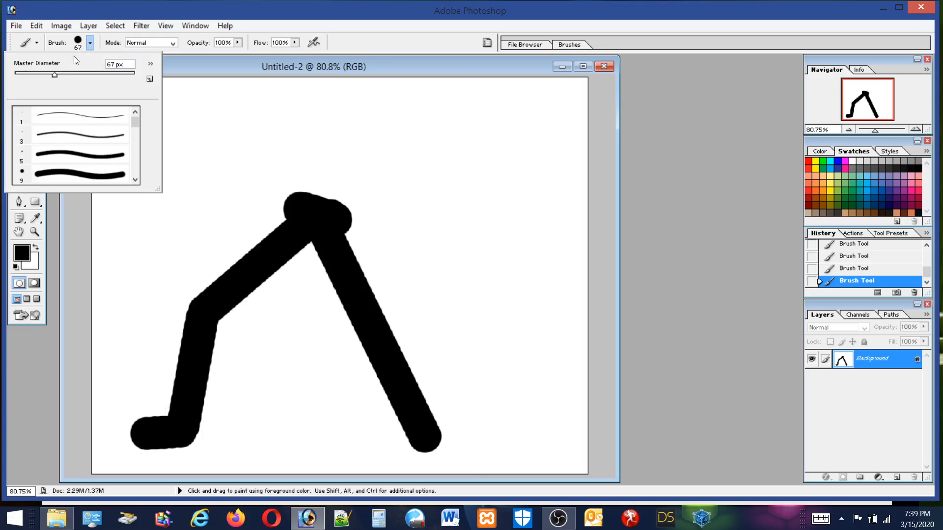
pyautogui.click(29, 74)
pyautogui.moveTo(122, 442); pyautogui.dragTo(138, 441)
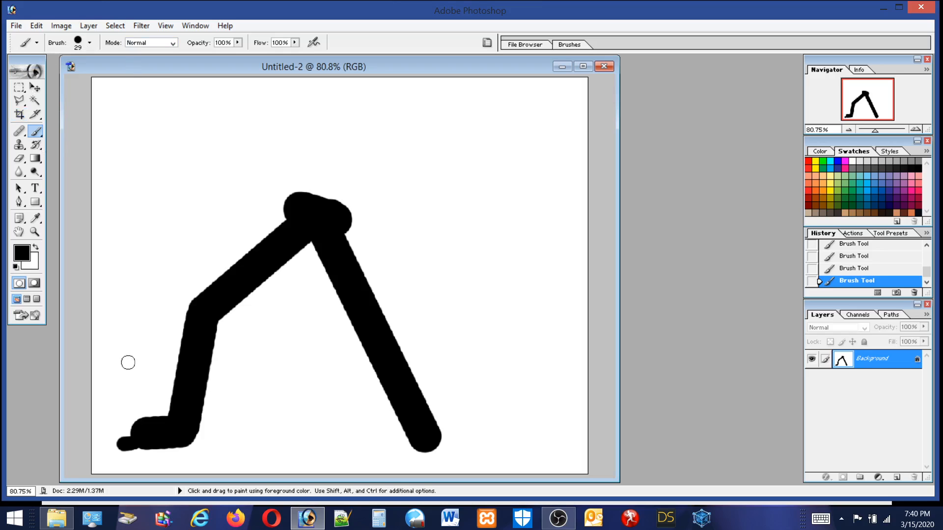
pyautogui.click(151, 43)
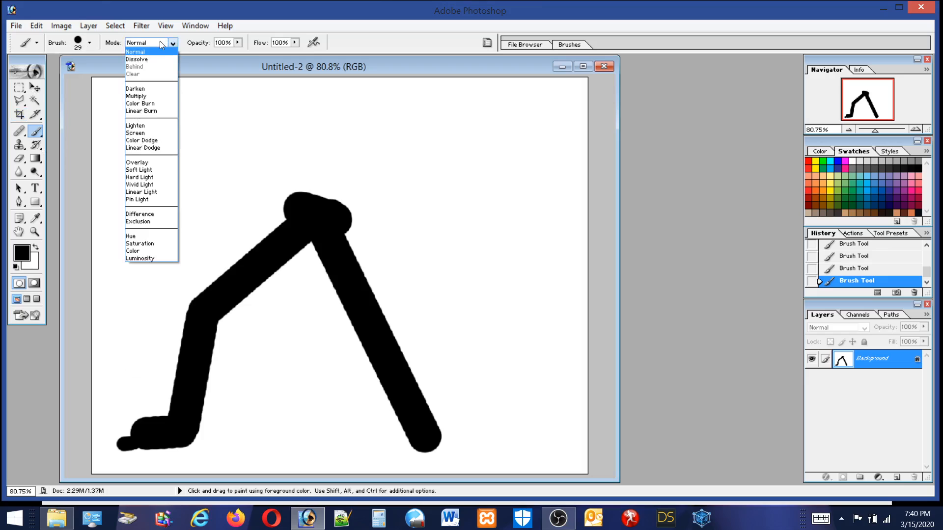
pyautogui.click(136, 79)
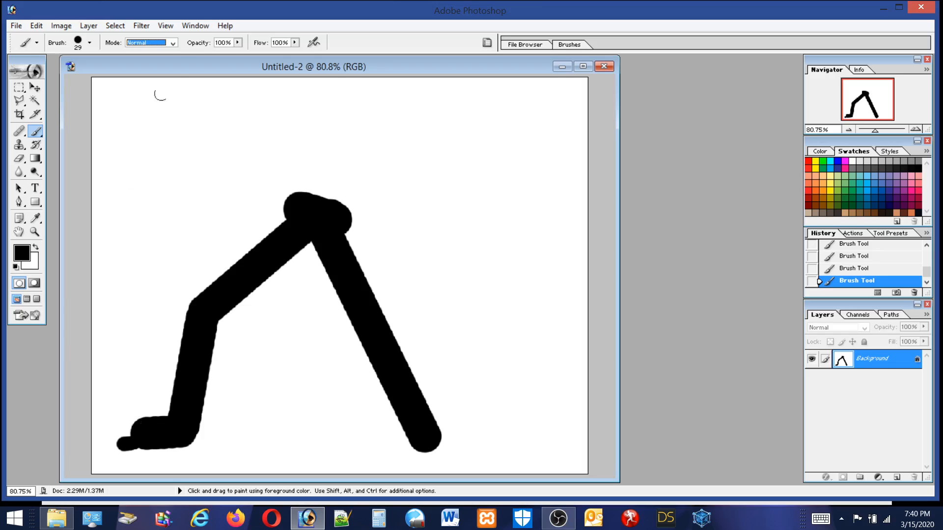
pyautogui.click(172, 43)
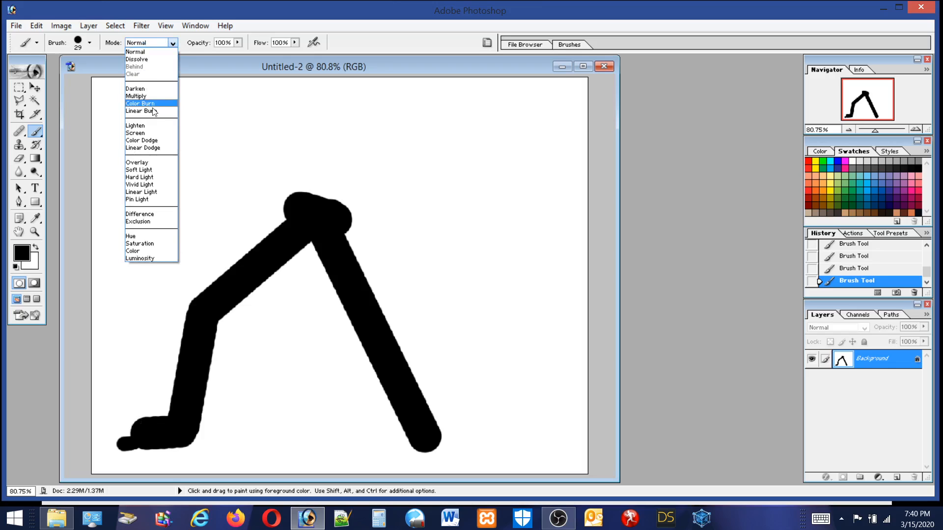
pyautogui.click(201, 61)
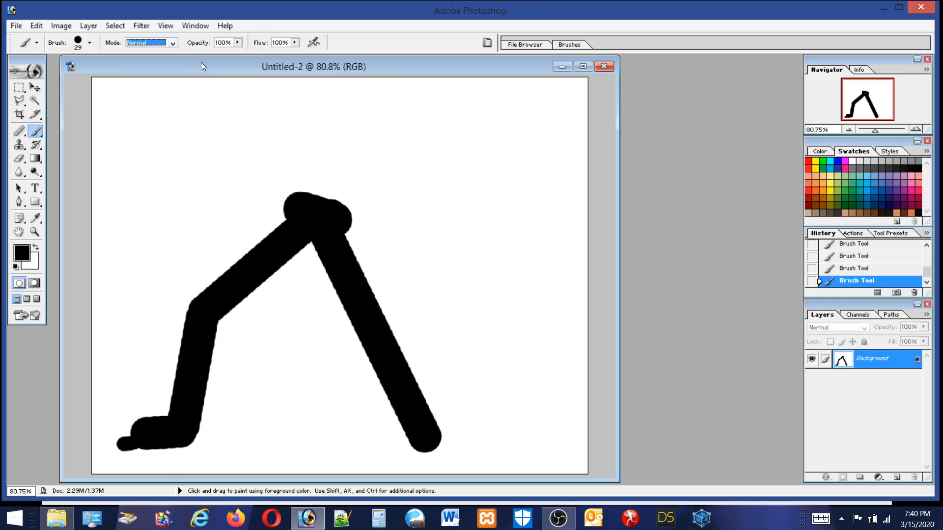
# Select the black legs with the Magic Wand and copy and paste them onto a new layer.
pyautogui.click(35, 101)
pyautogui.click(314, 217)
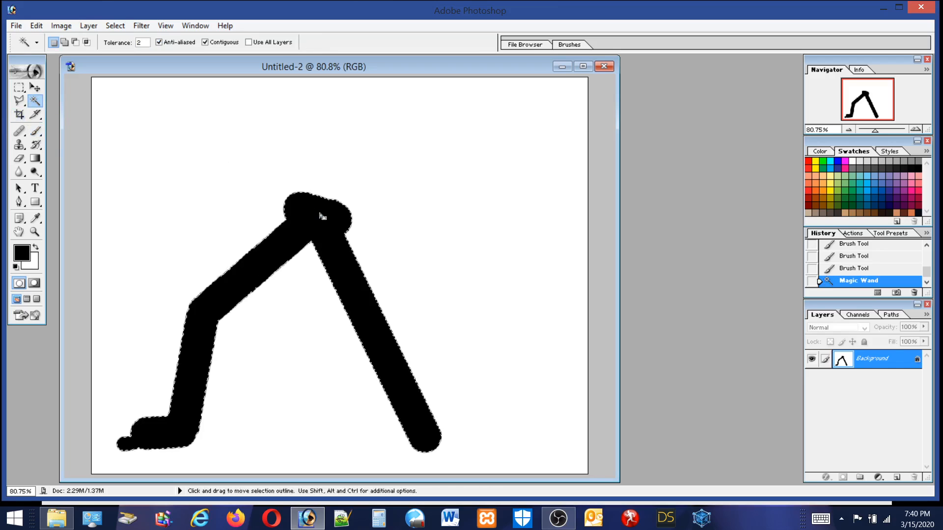
pyautogui.click(36, 25)
pyautogui.click(34, 117)
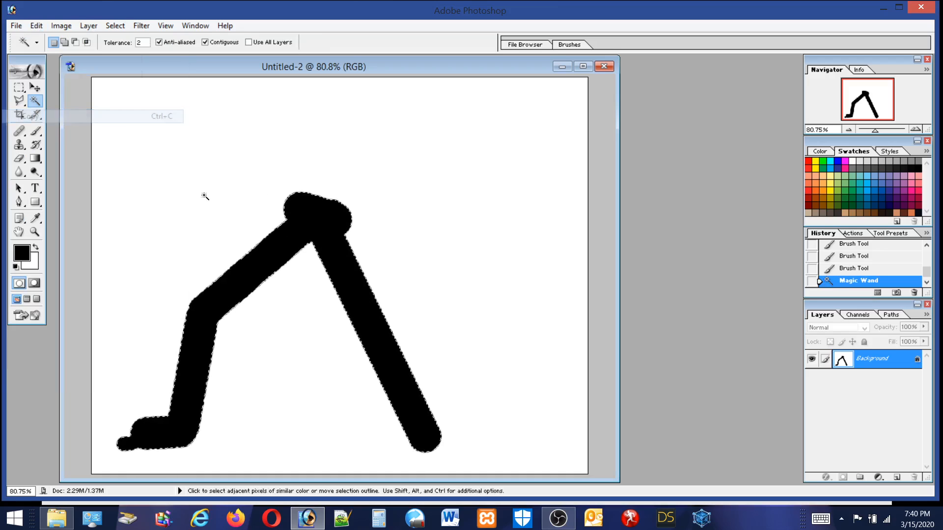
pyautogui.click(37, 25)
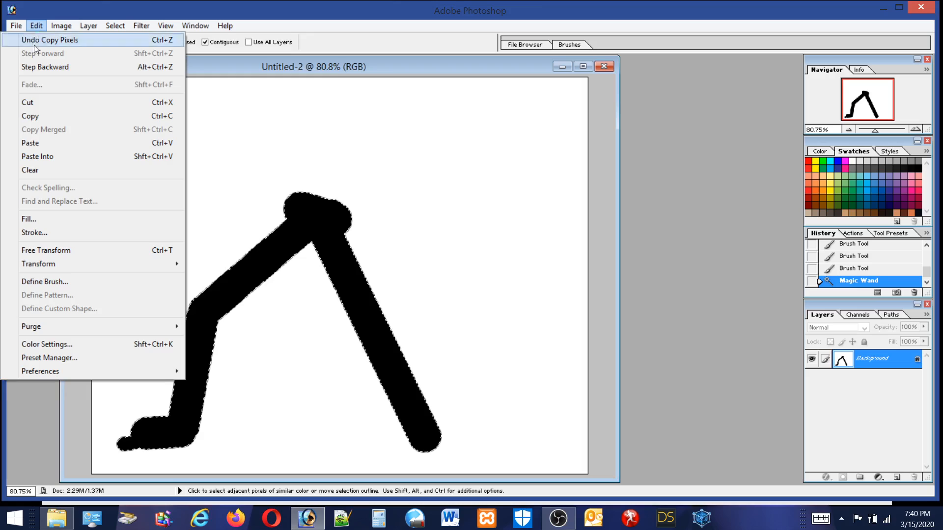
pyautogui.click(33, 143)
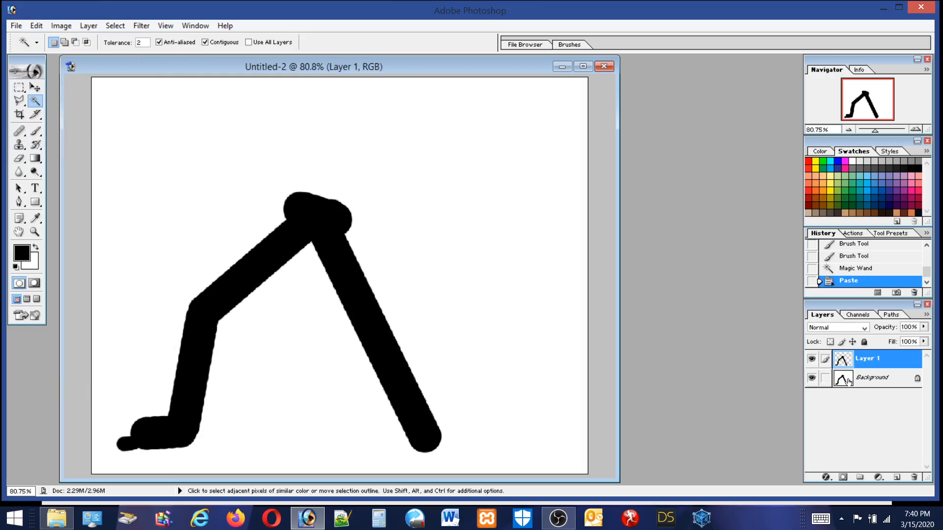
# Clear the original legs from the Background layer using a rectangular selection around them, and deselect.
pyautogui.click(848, 380)
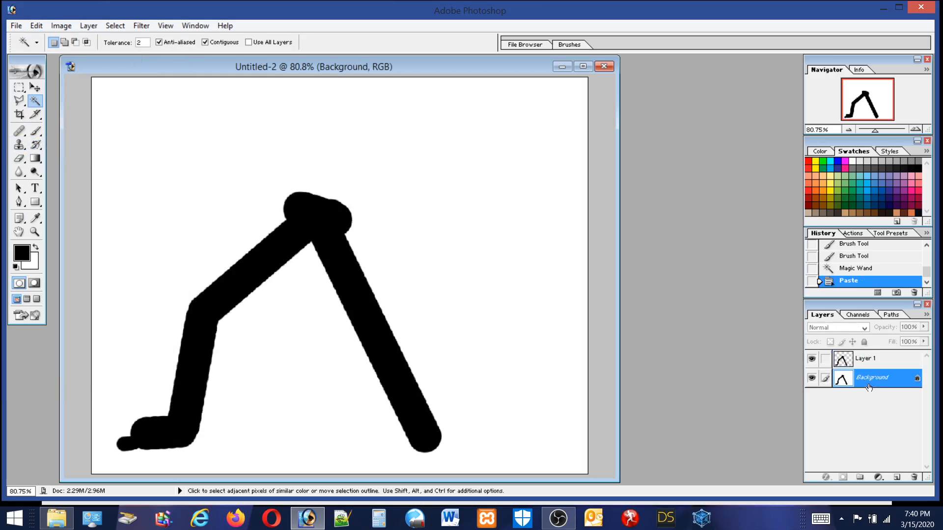
pyautogui.click(20, 88)
pyautogui.moveTo(477, 304)
pyautogui.mouseDown()
pyautogui.moveTo(585, 449)
pyautogui.moveTo(539, 465)
pyautogui.mouseUp()
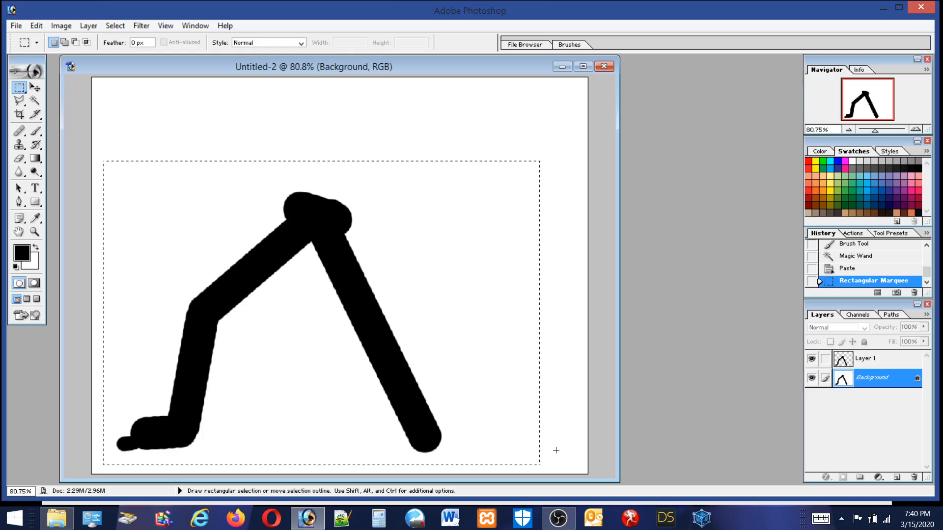
pyautogui.press('Delete')
pyautogui.click(531, 411)
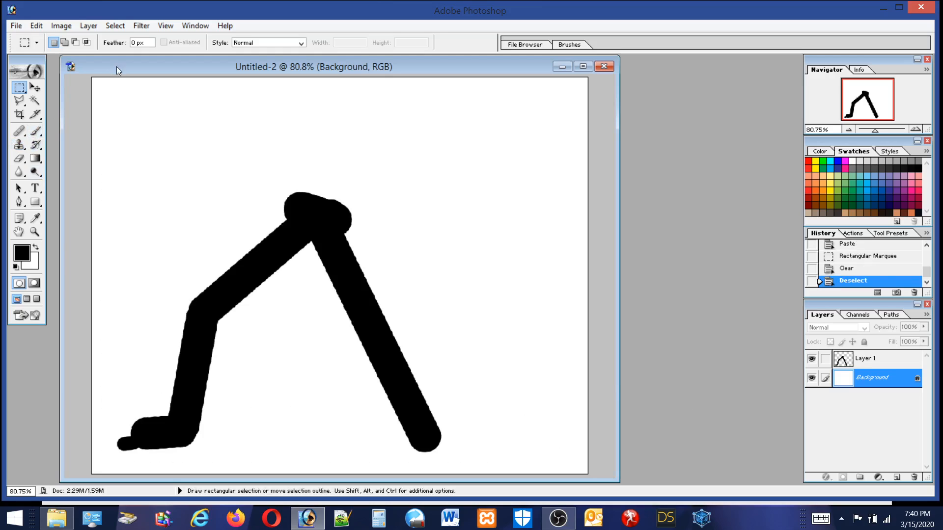
# Trim the top and underside of the bent leg's foot on Layer 1 with the brush in Clear mode.
pyautogui.click(35, 131)
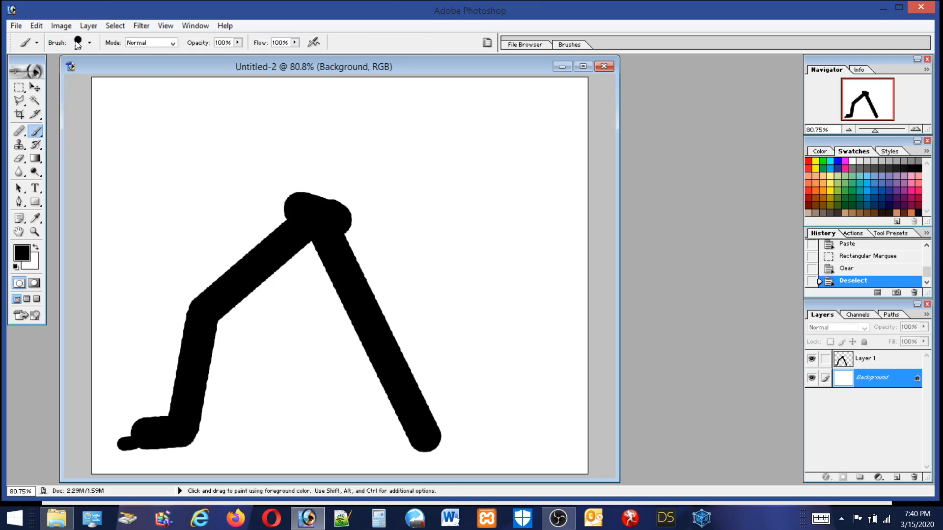
pyautogui.click(148, 43)
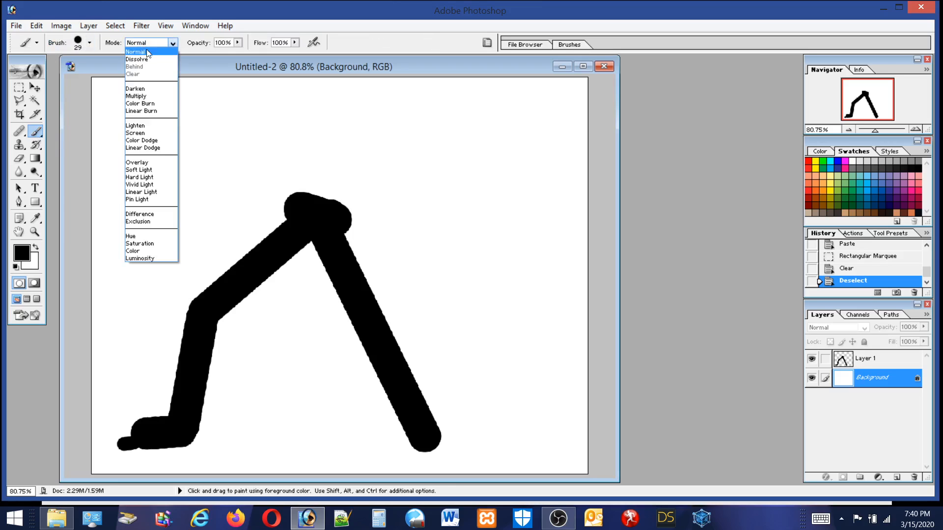
pyautogui.click(142, 75)
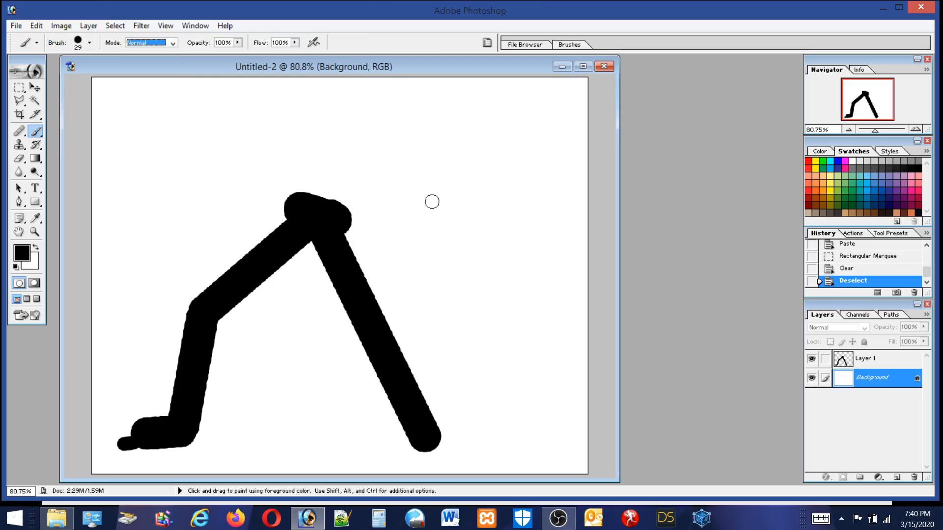
pyautogui.click(884, 363)
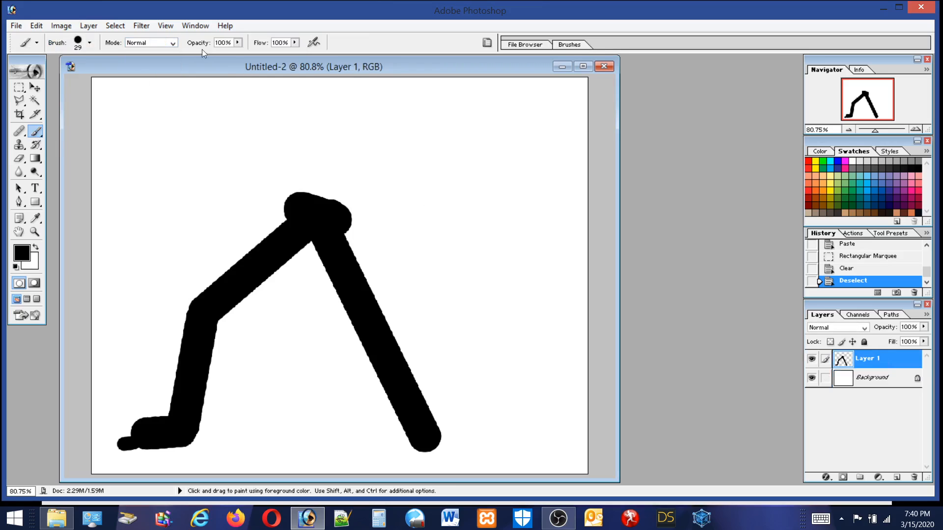
pyautogui.click(155, 44)
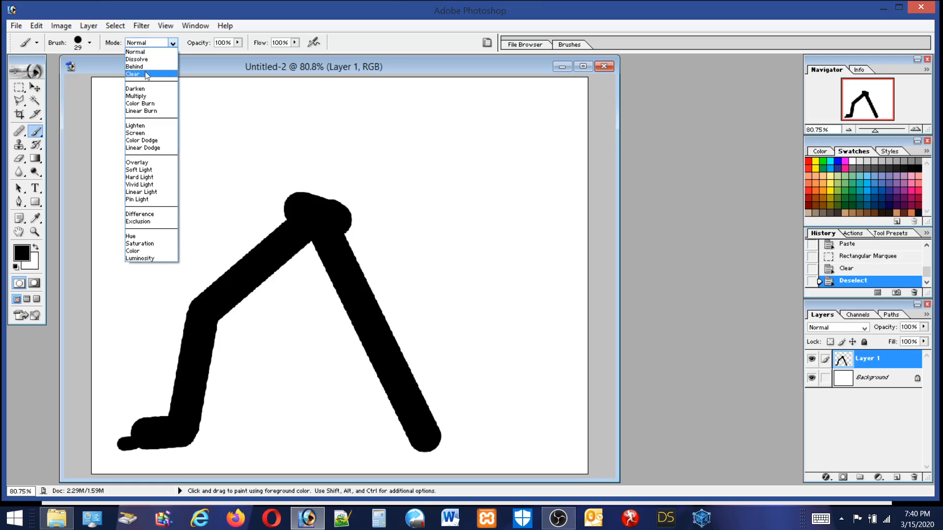
pyautogui.click(145, 72)
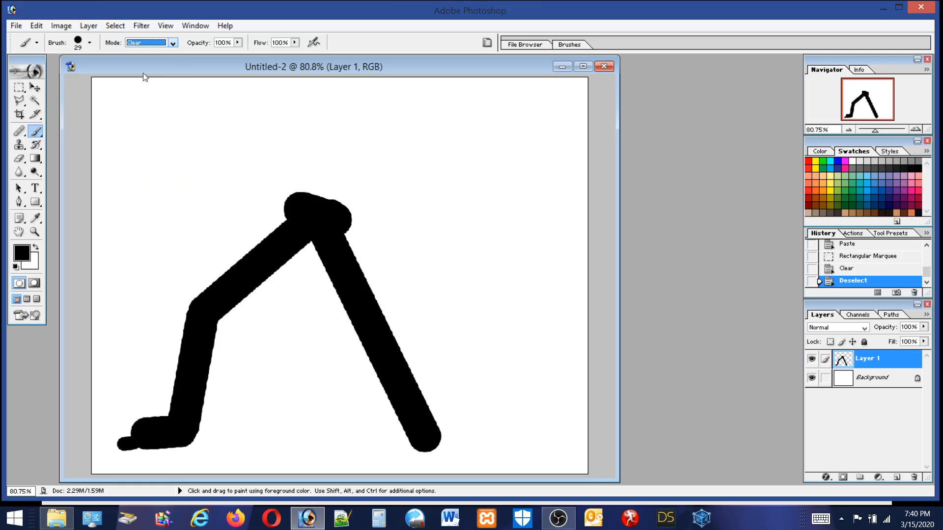
pyautogui.click(122, 431)
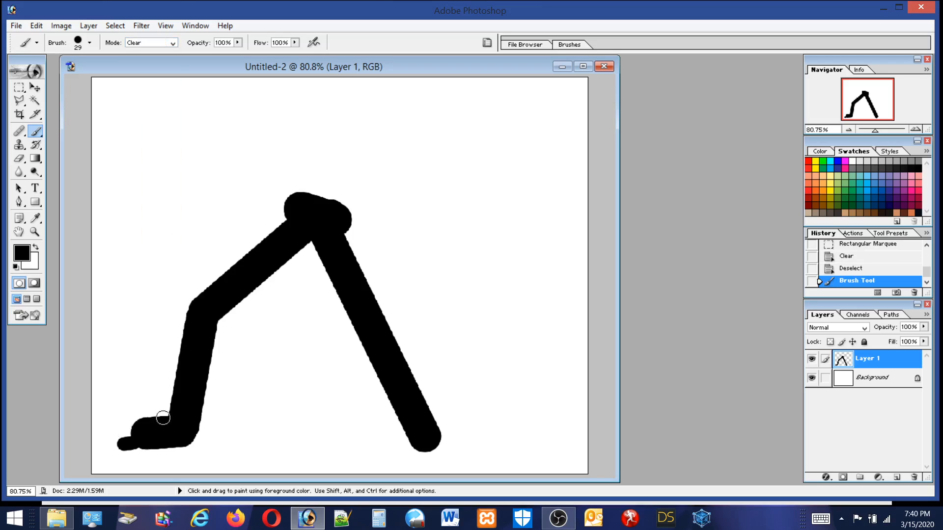
pyautogui.moveTo(162, 415); pyautogui.dragTo(137, 421)
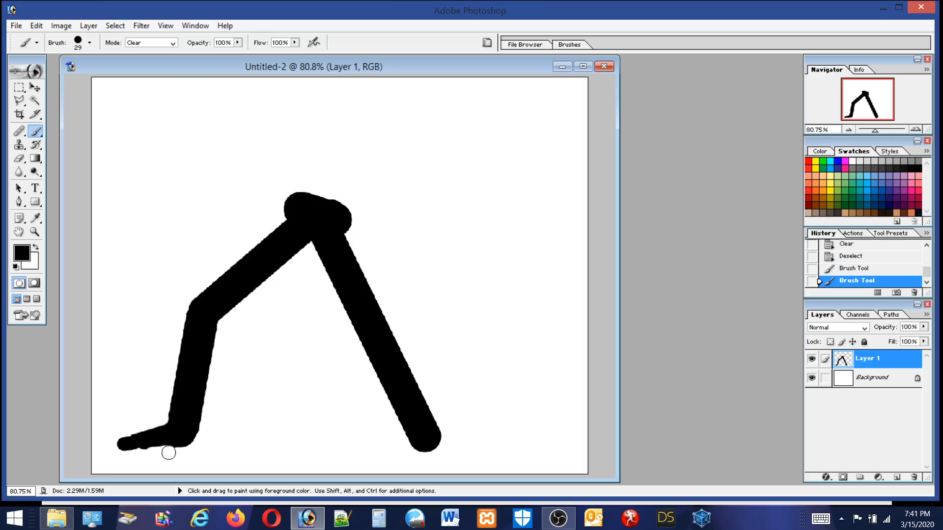
pyautogui.moveTo(156, 452)
pyautogui.mouseDown()
pyautogui.moveTo(164, 444)
pyautogui.moveTo(176, 457)
pyautogui.mouseUp()
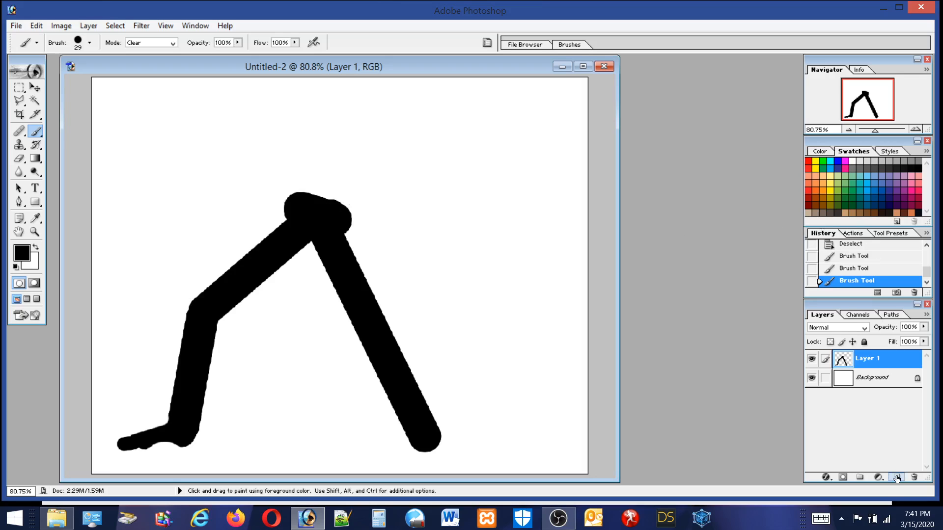
# Add a new layer and mark the two ends of the black hip shape with yellow 29 px brush dots in Normal mode.
pyautogui.click(897, 476)
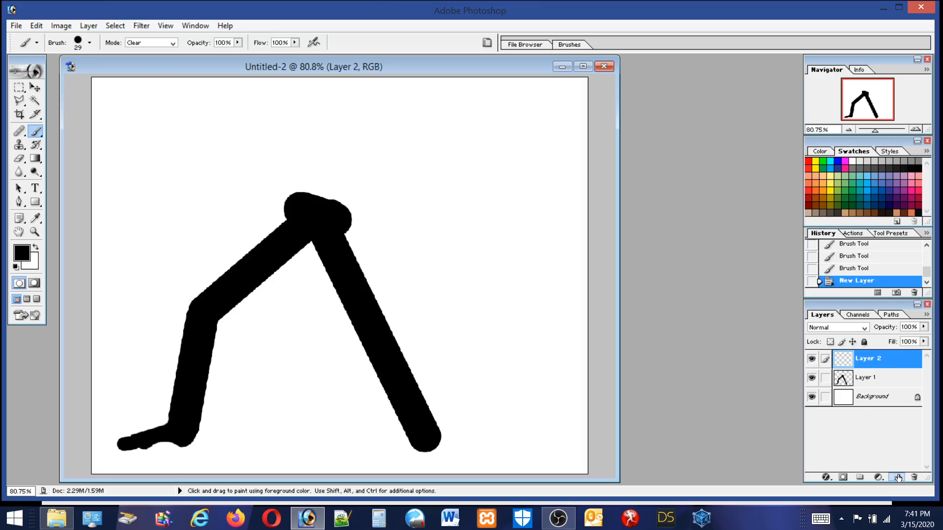
pyautogui.click(816, 161)
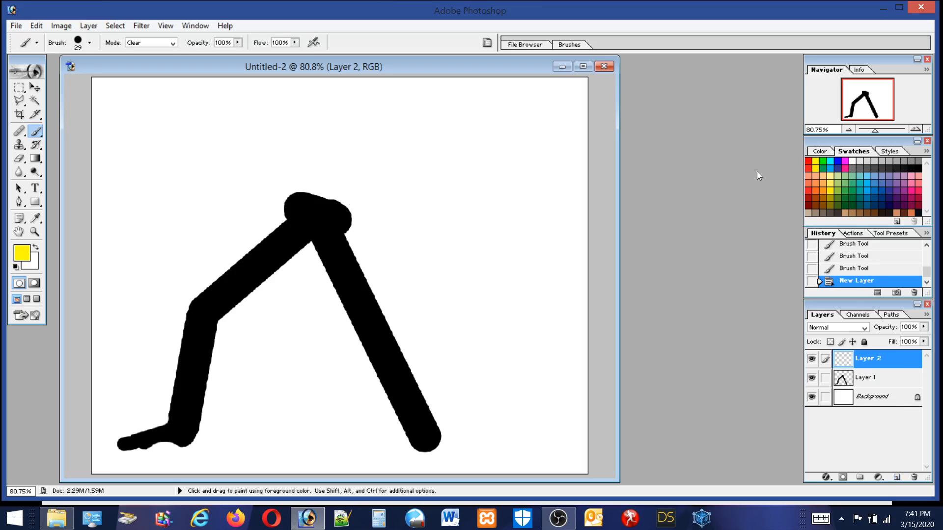
pyautogui.click(332, 213)
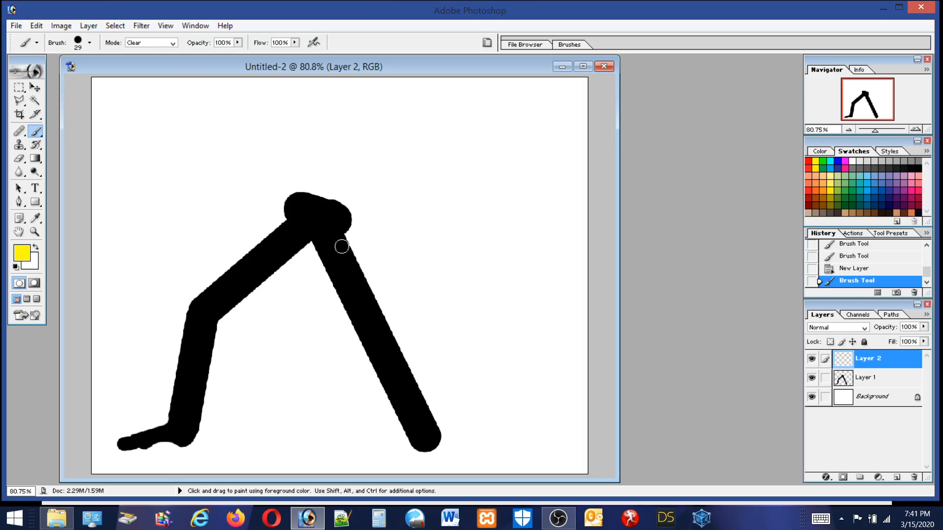
pyautogui.click(18, 87)
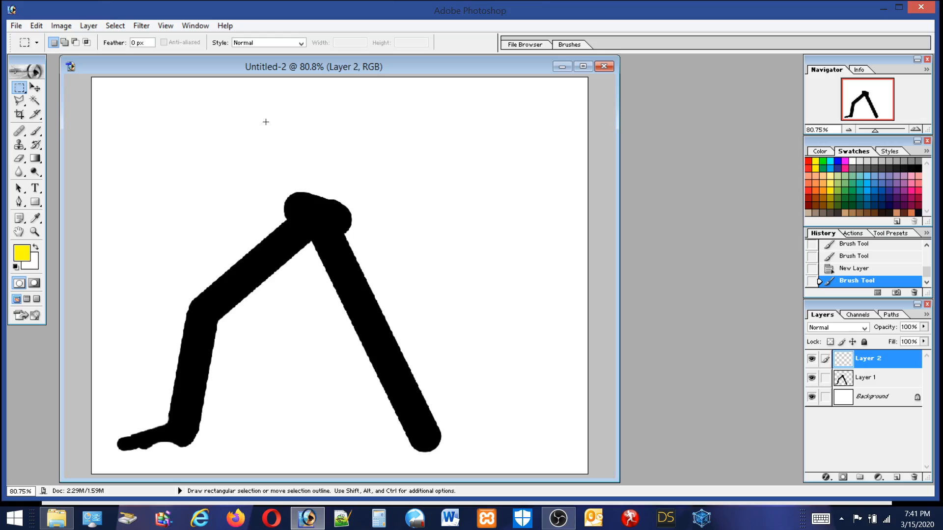
pyautogui.click(36, 133)
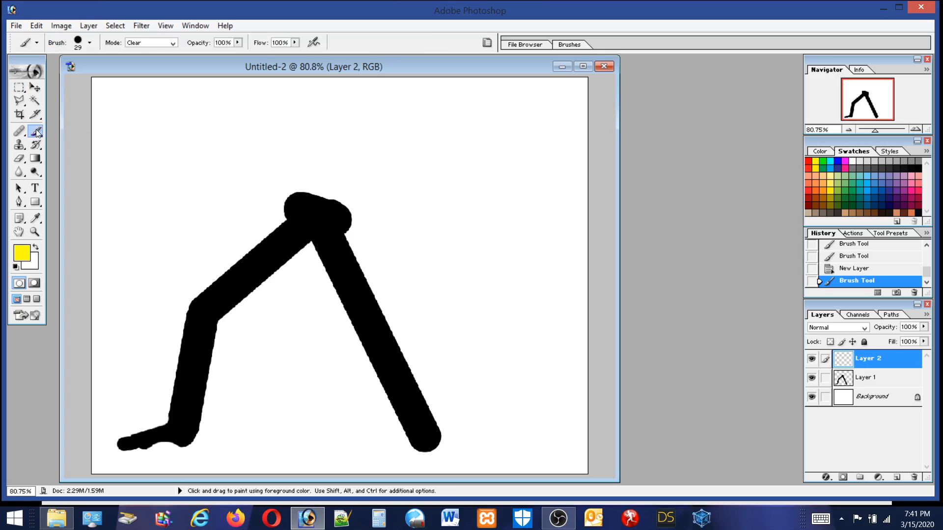
pyautogui.click(166, 47)
pyautogui.click(149, 55)
pyautogui.click(336, 215)
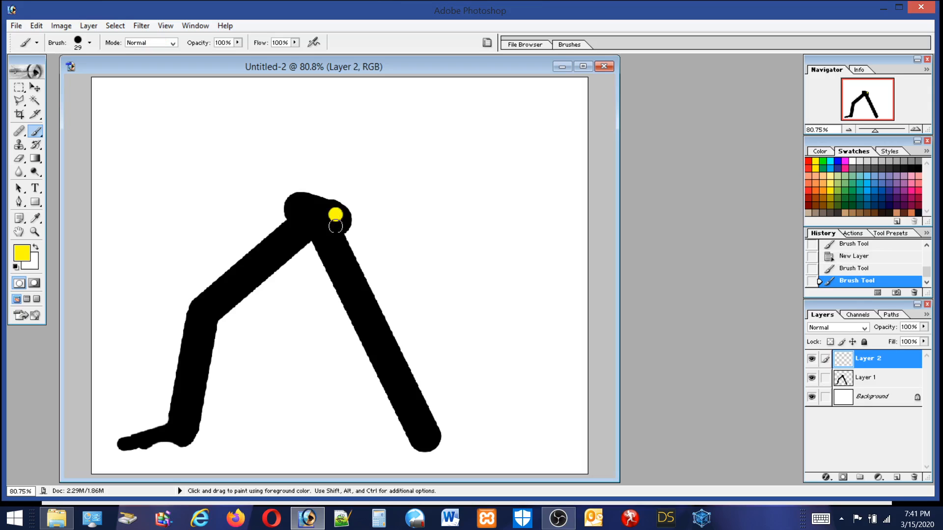
pyautogui.click(287, 203)
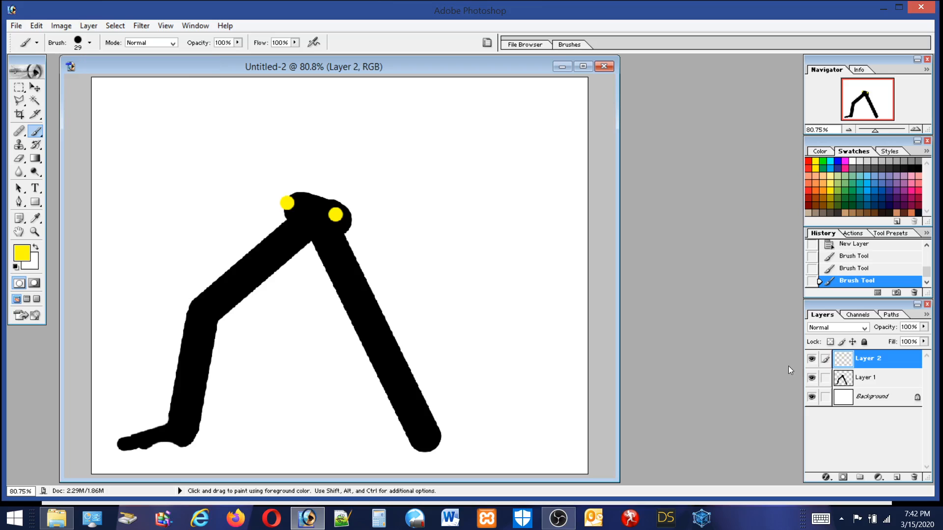
# Set the brush diameter to 178 px and add a new layer directly above Layer 1.
pyautogui.click(857, 381)
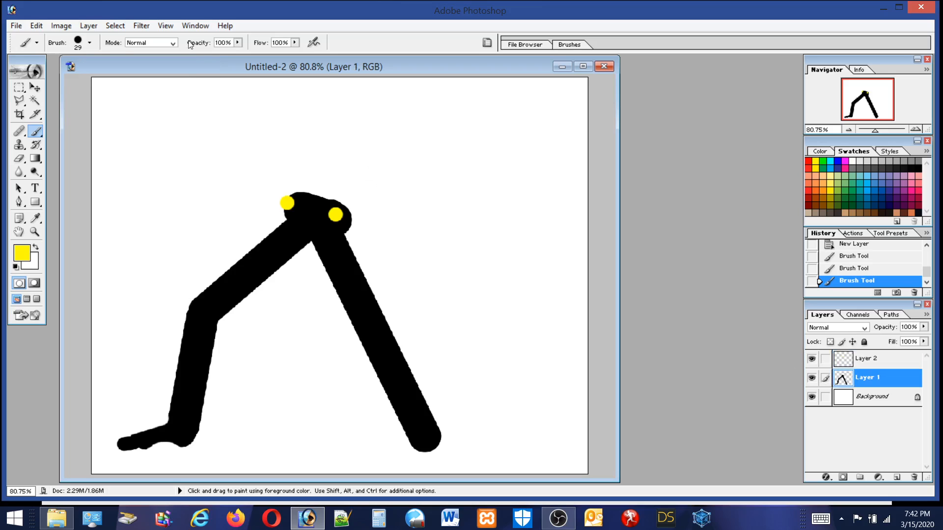
pyautogui.click(78, 41)
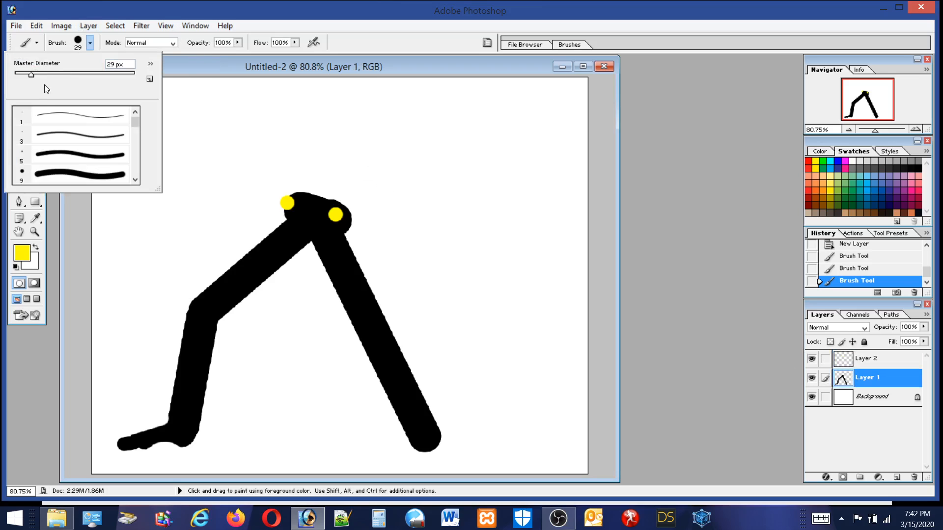
pyautogui.click(58, 173)
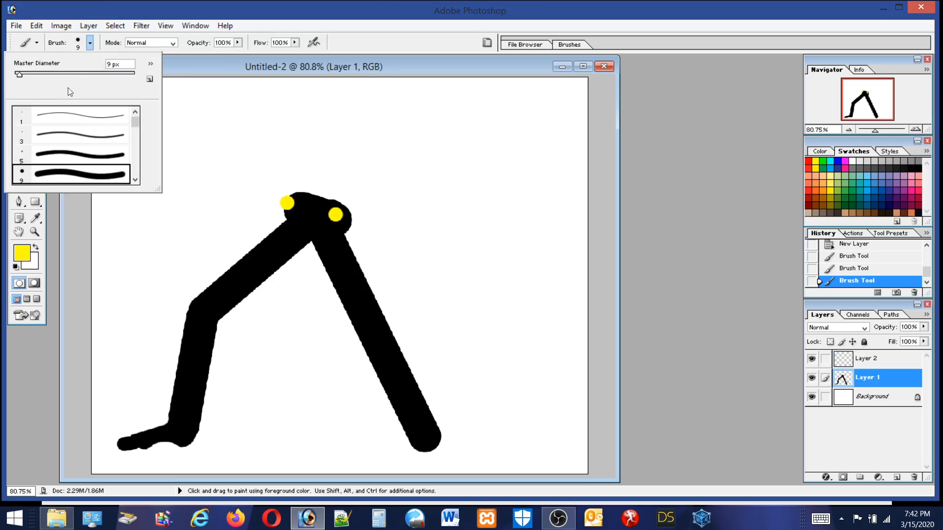
pyautogui.click(60, 73)
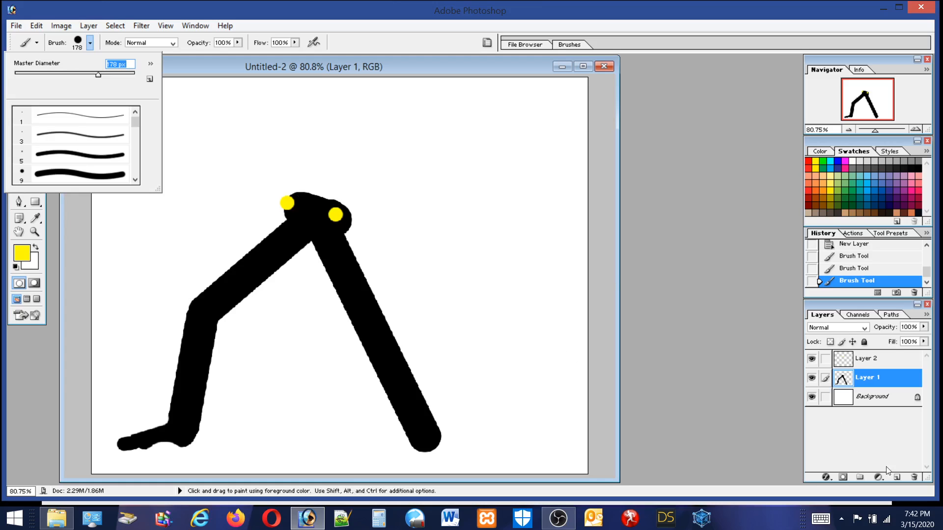
pyautogui.click(897, 477)
pyautogui.click(897, 477)
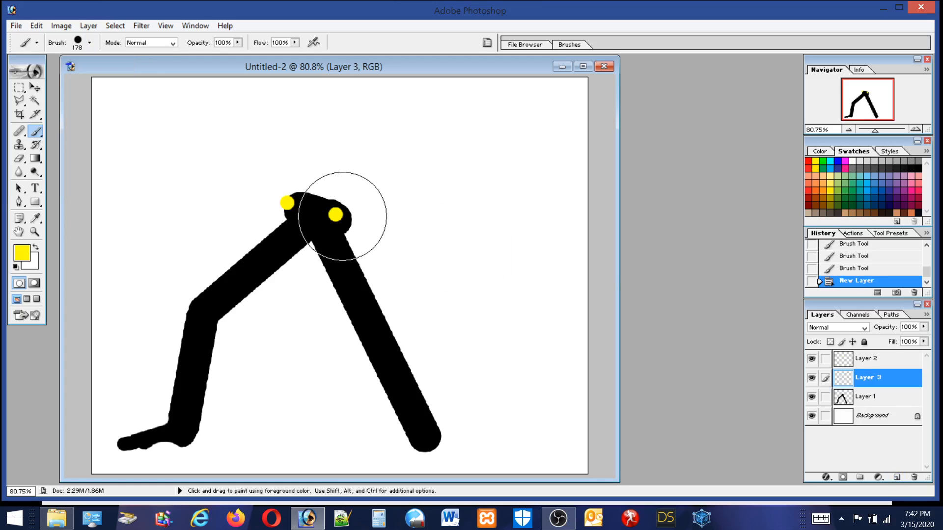
pyautogui.click(337, 215)
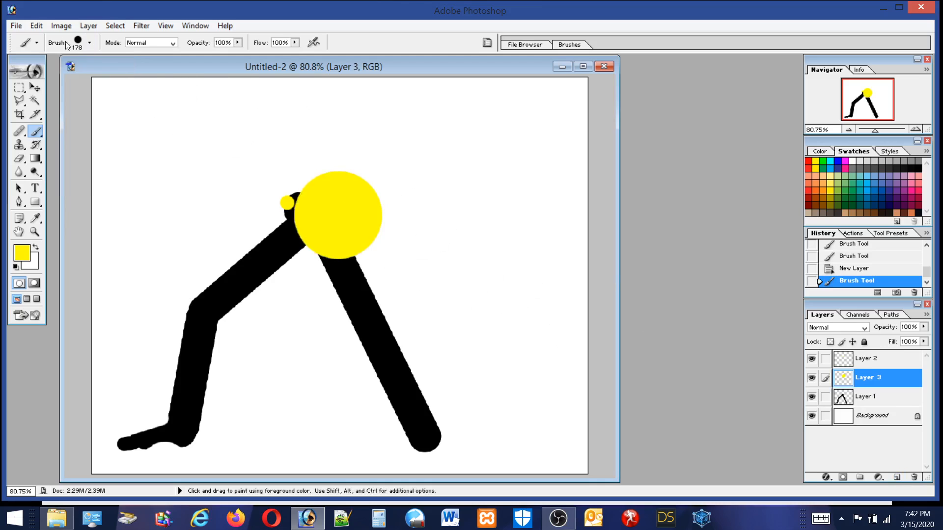
pyautogui.click(36, 25)
pyautogui.click(50, 39)
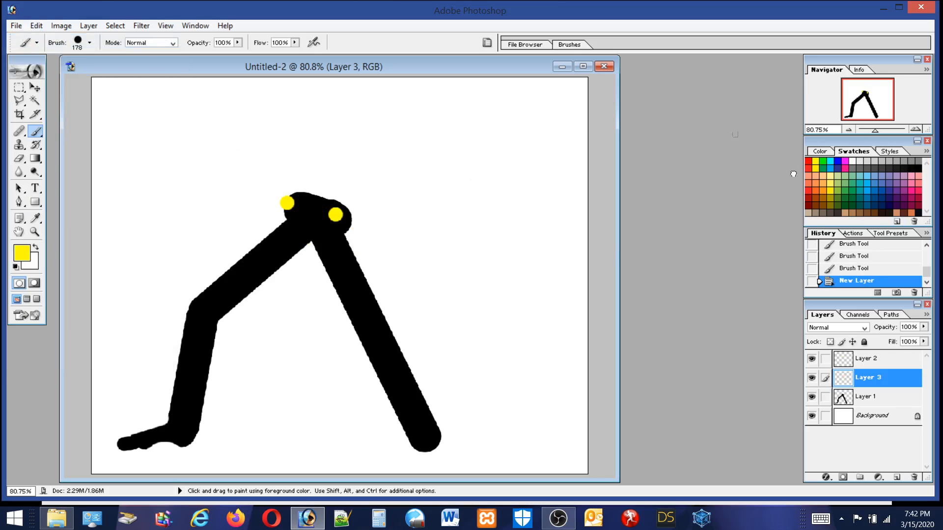
# Reset the foreground color to black and paint one 178 px circle centered on the right-hand yellow hip dot on Layer 3.
pyautogui.press('d')
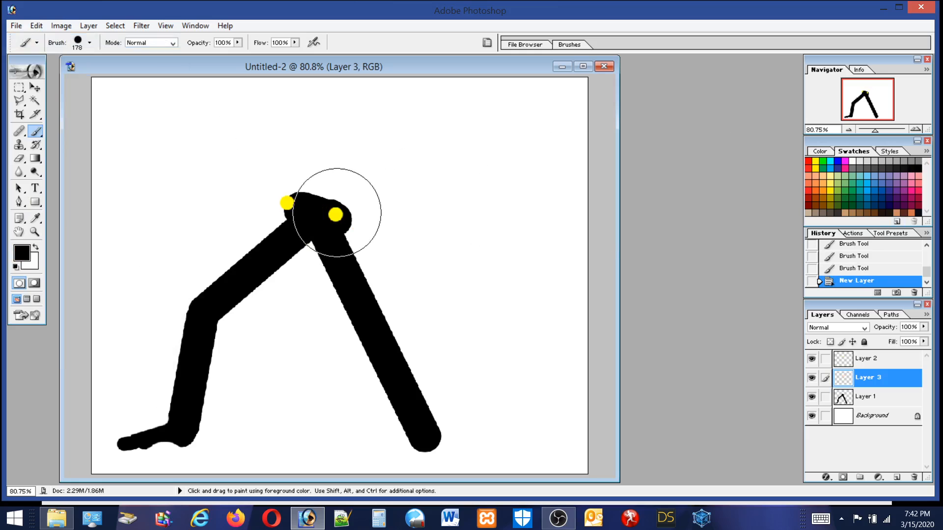
pyautogui.click(337, 213)
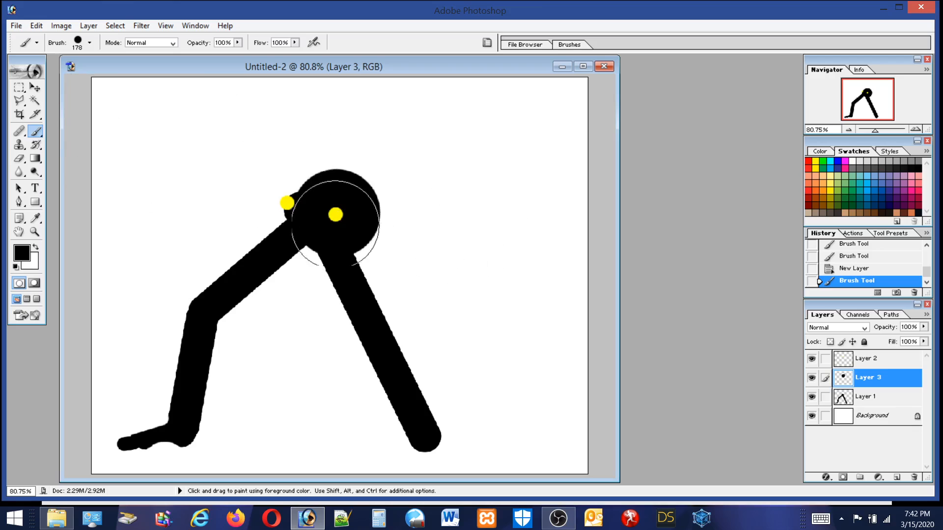
# Select the black circle's upper half with the Polygonal Lasso, distort its upper-left corner outward past the left yellow dot, and deselect.
pyautogui.click(19, 101)
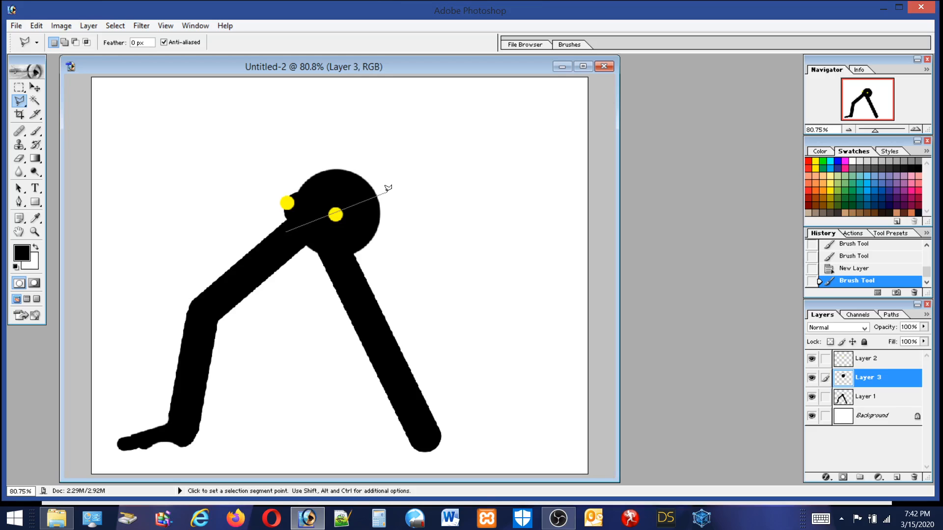
pyautogui.click(350, 159)
pyautogui.click(285, 229)
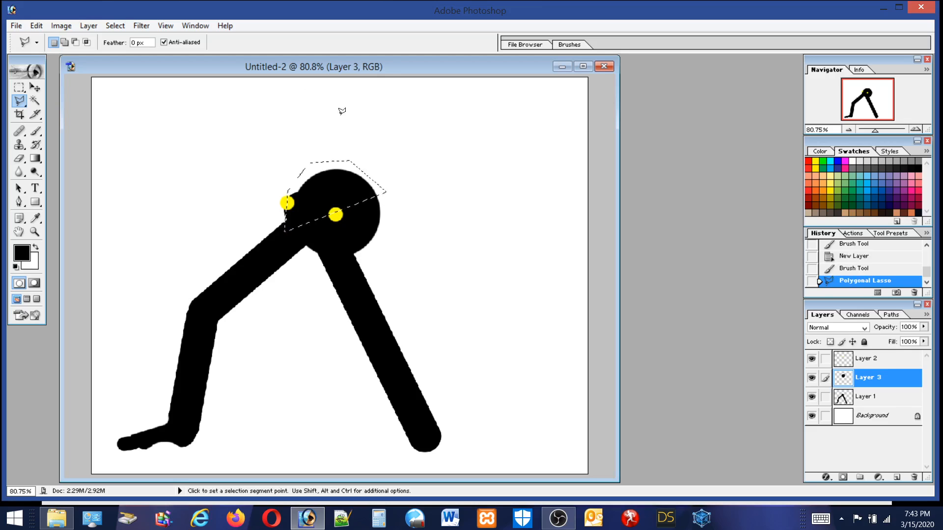
pyautogui.click(32, 28)
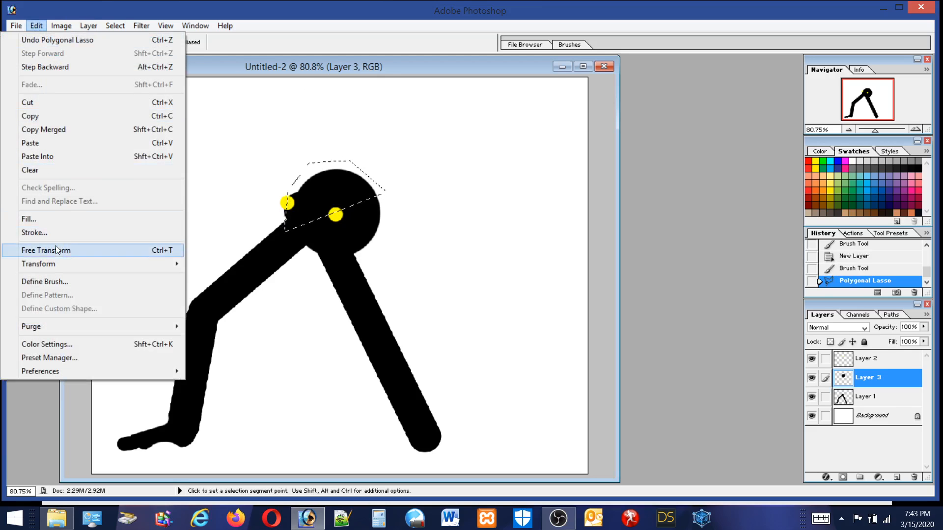
pyautogui.moveTo(55, 264)
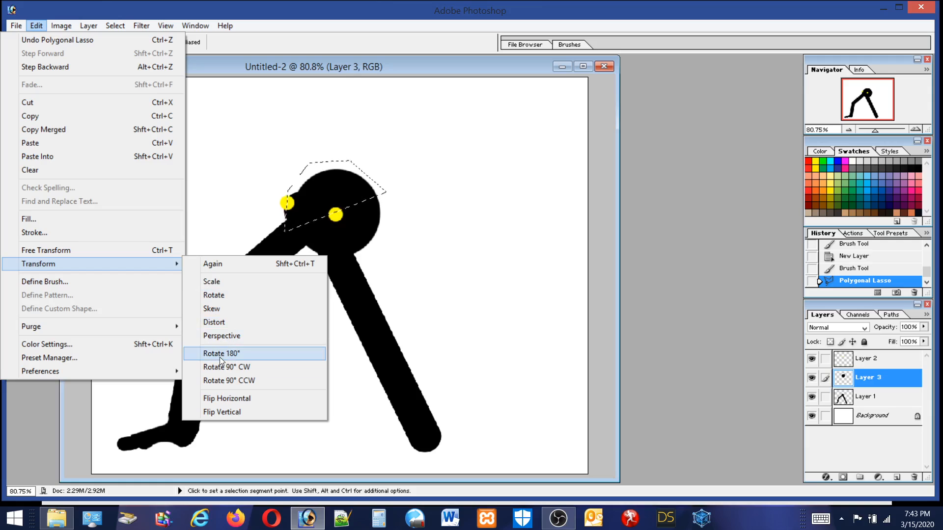
pyautogui.click(223, 323)
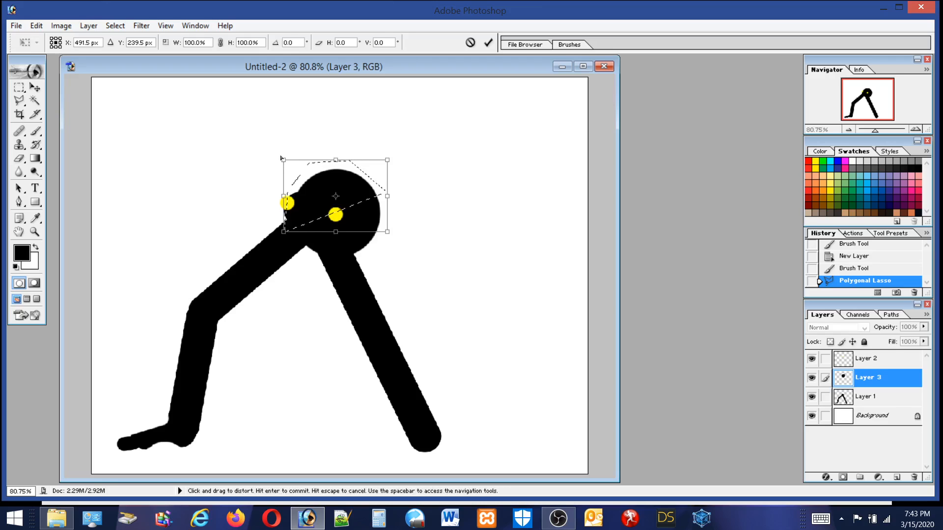
pyautogui.moveTo(285, 163); pyautogui.dragTo(250, 128)
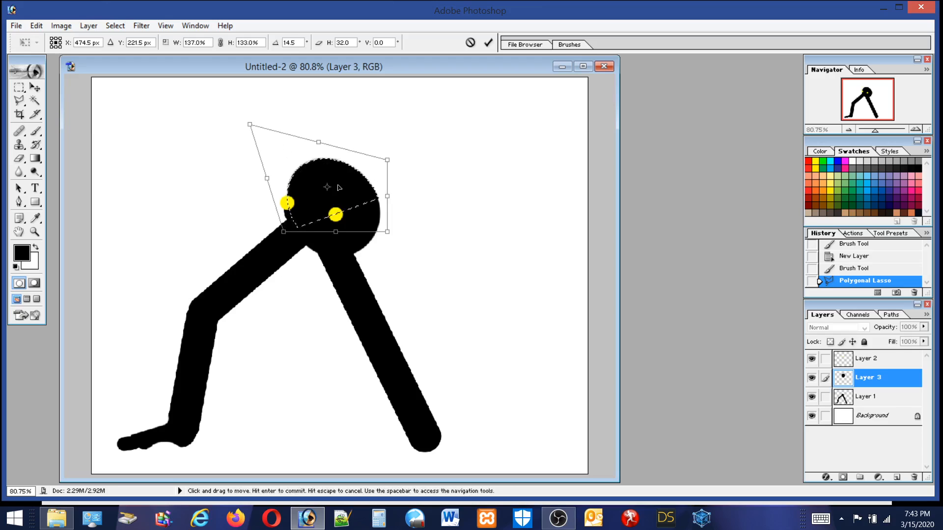
pyautogui.press('Return')
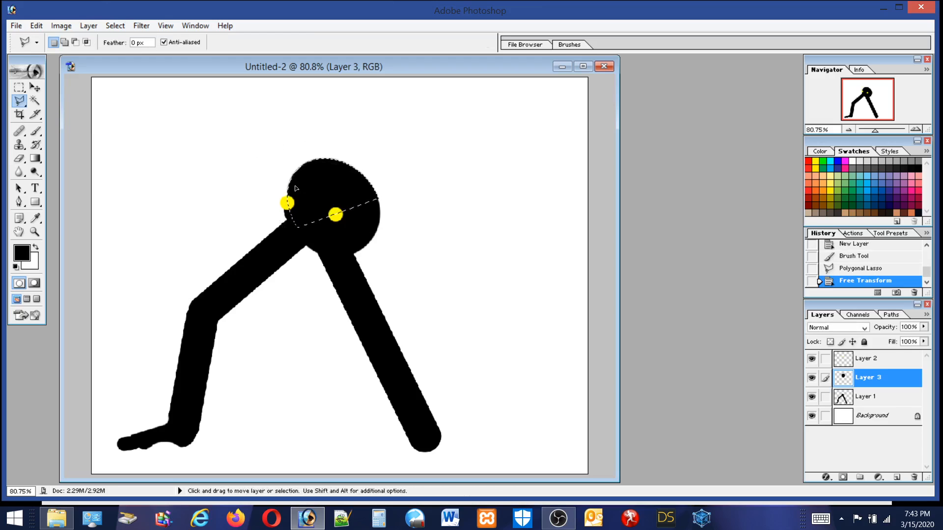
pyautogui.click(19, 88)
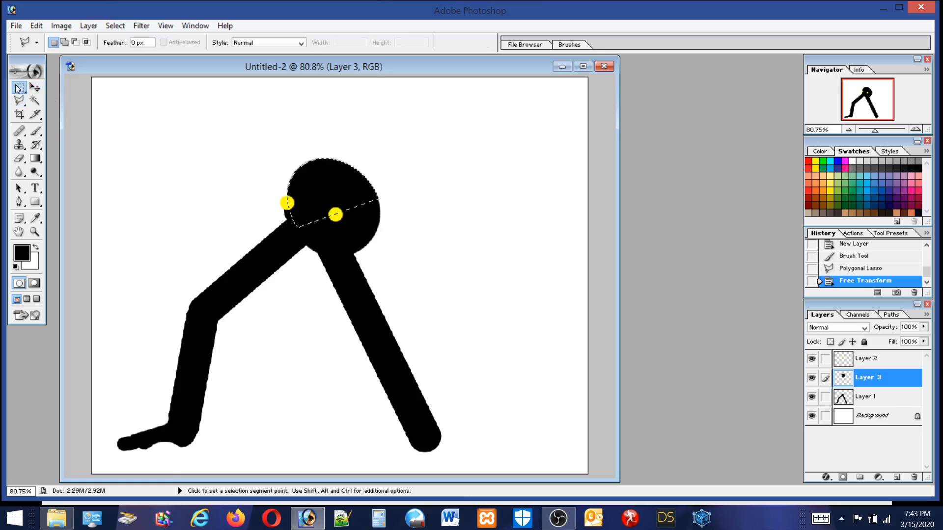
pyautogui.click(244, 123)
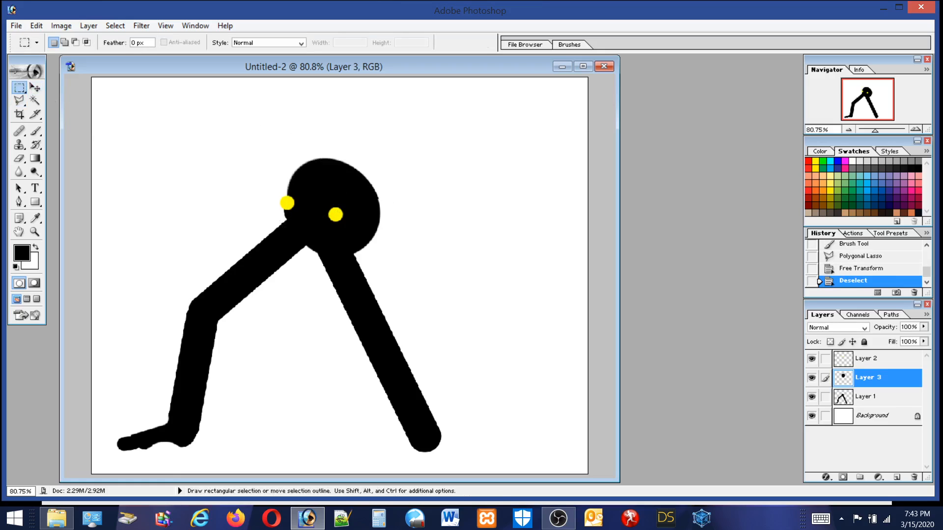
# Smooth the small notch on the black hip shape's right edge on Layer 3 with an 8 px brush in Clear mode.
pyautogui.click(35, 232)
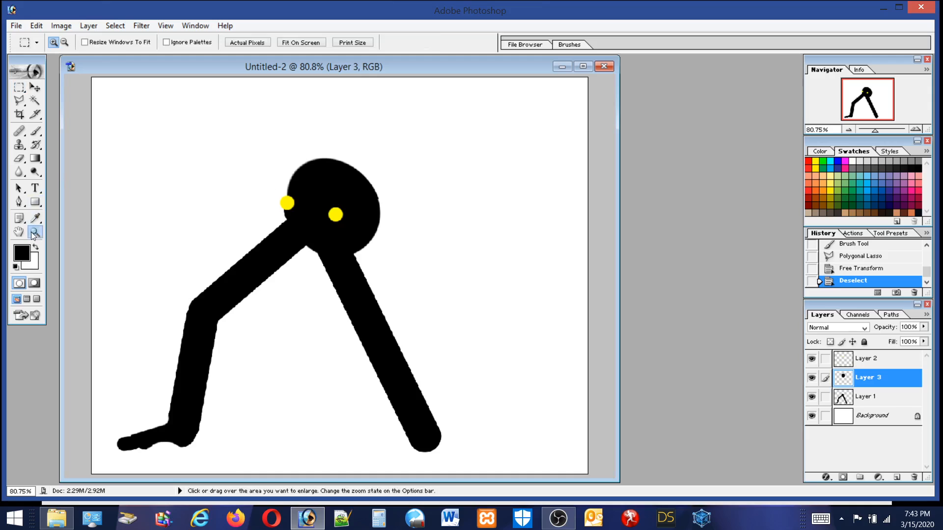
pyautogui.moveTo(415, 234); pyautogui.dragTo(415, 234)
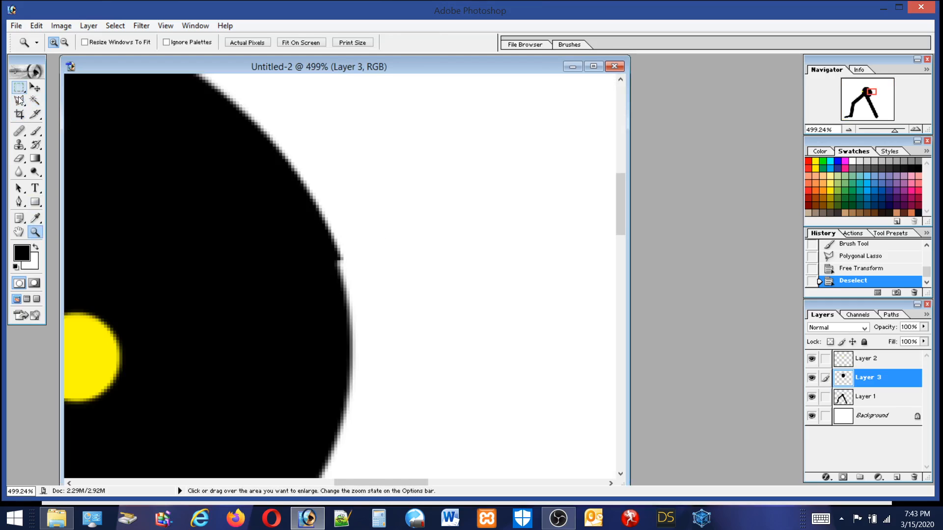
pyautogui.click(35, 131)
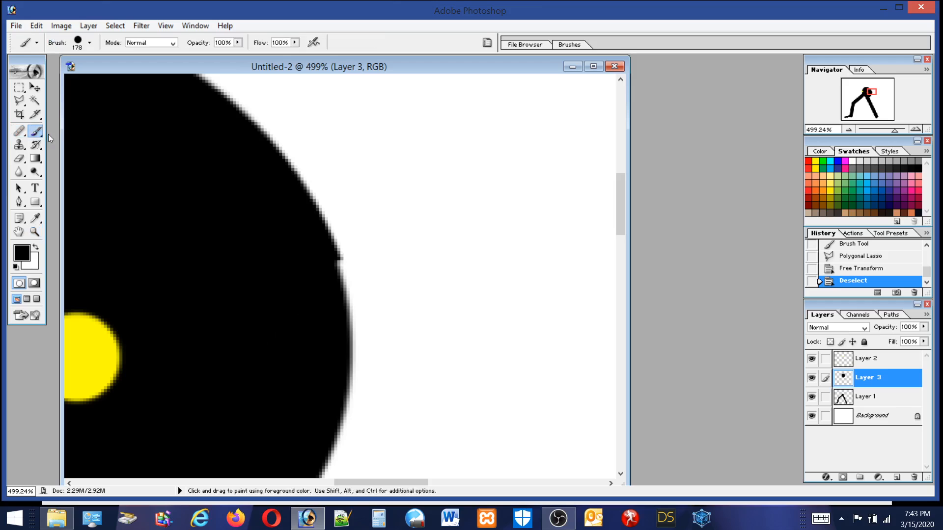
pyautogui.click(159, 44)
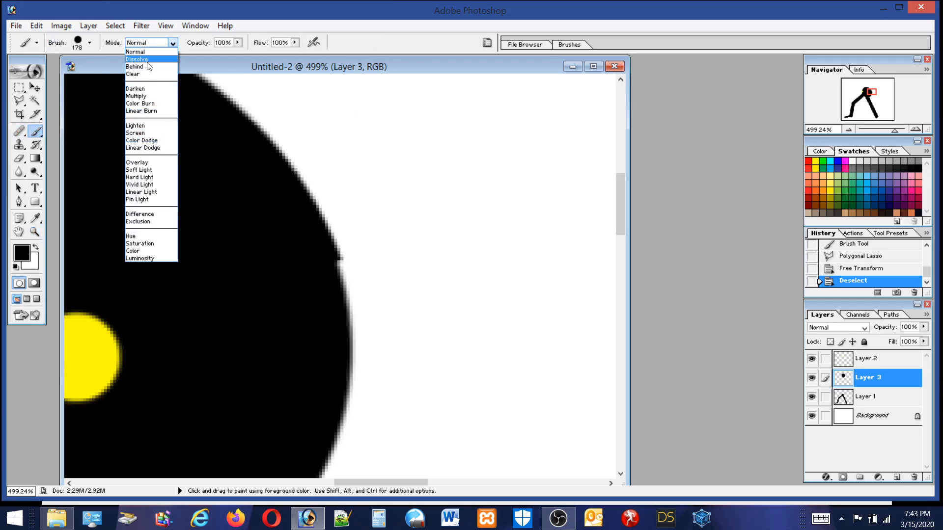
pyautogui.click(140, 52)
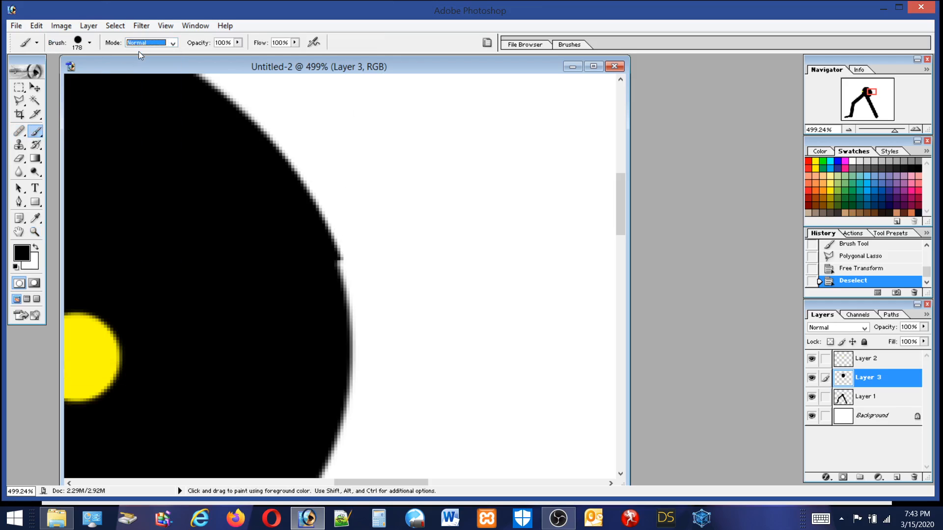
pyautogui.click(141, 44)
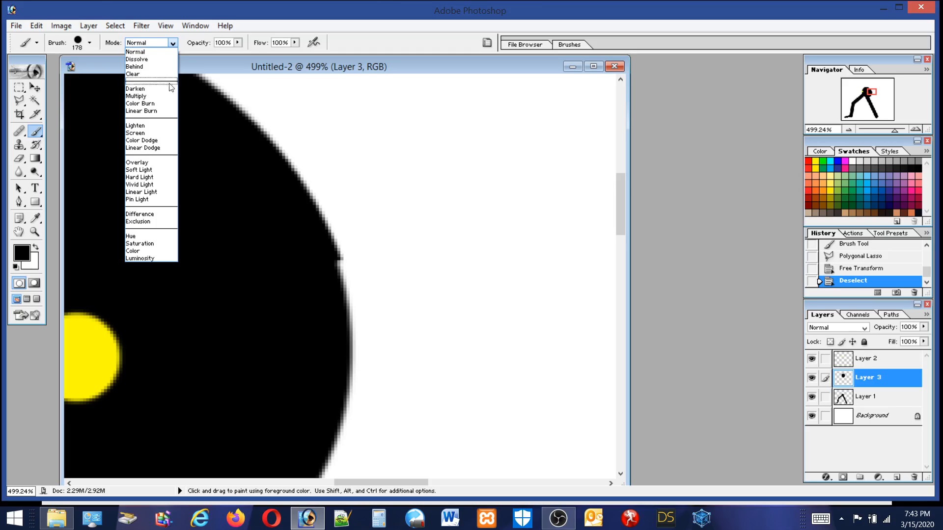
pyautogui.click(452, 71)
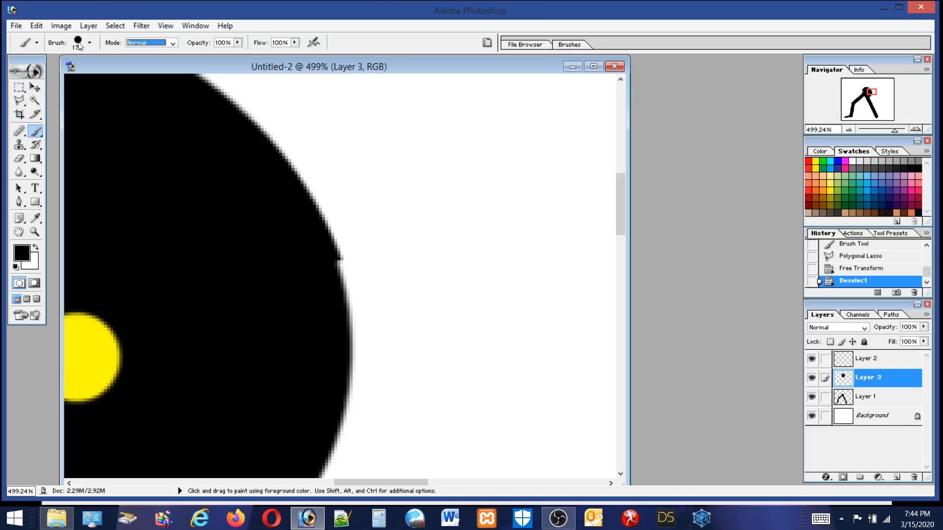
pyautogui.click(78, 45)
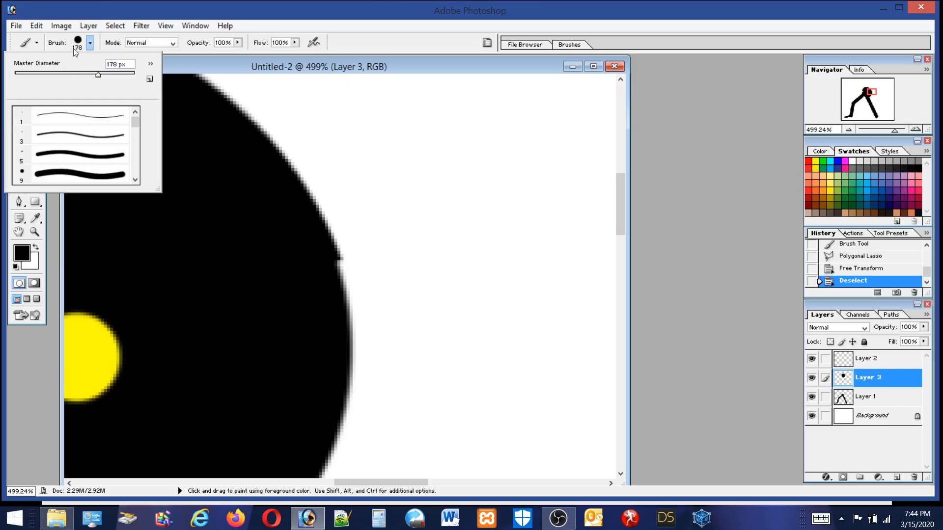
pyautogui.click(18, 74)
pyautogui.click(173, 44)
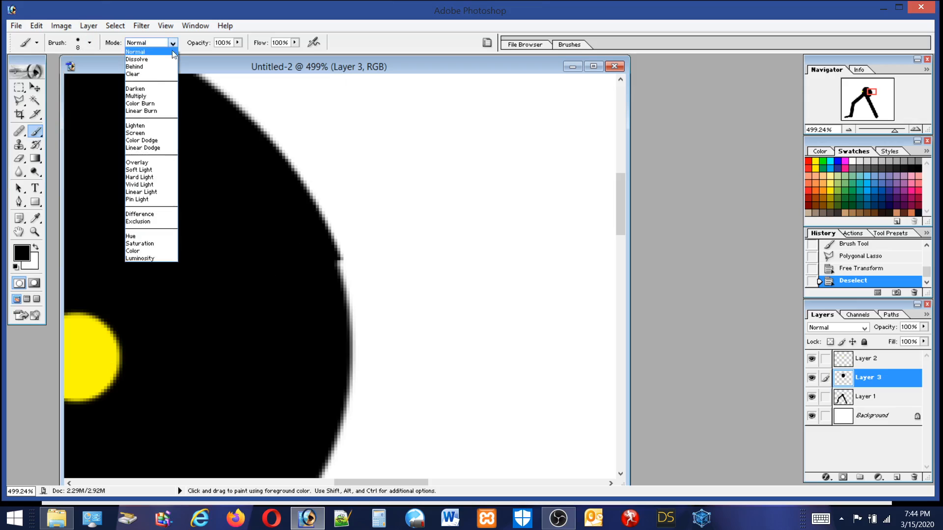
pyautogui.click(139, 74)
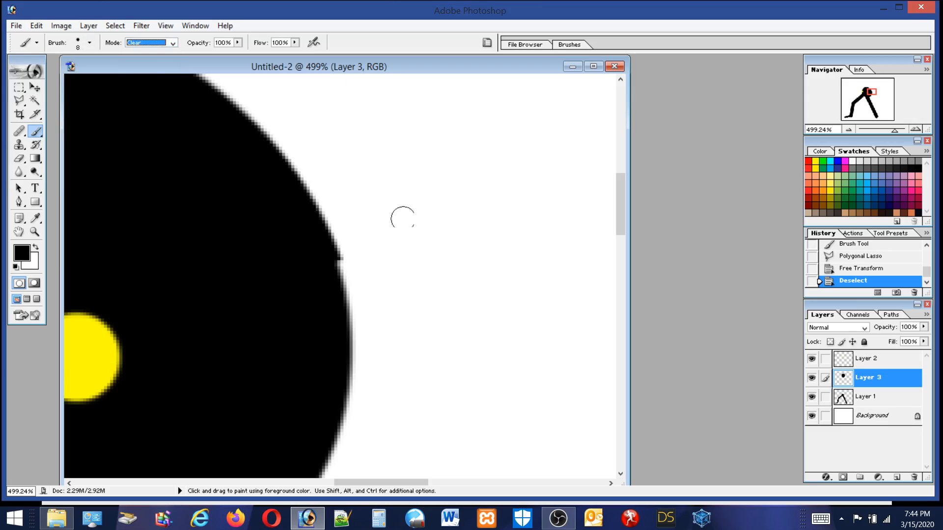
pyautogui.moveTo(354, 257); pyautogui.dragTo(330, 189)
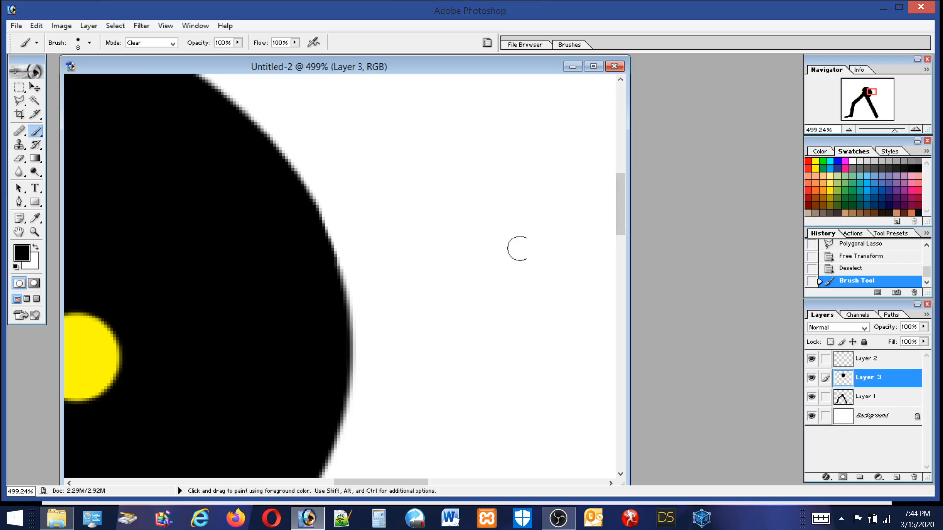
# Hide Layer 1 and Layer 2 so the hip shape on Layer 3 stands alone at 100% zoom.
pyautogui.doubleClick(35, 232)
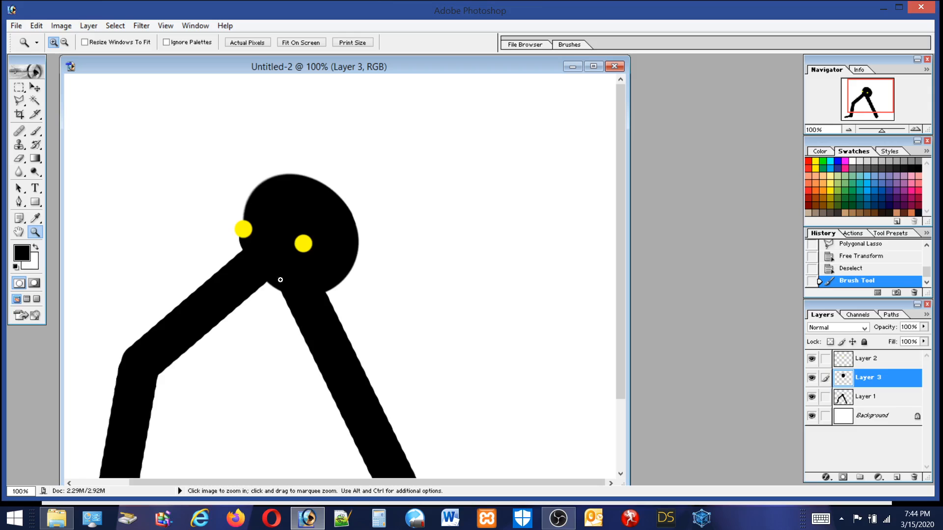
pyautogui.click(808, 398)
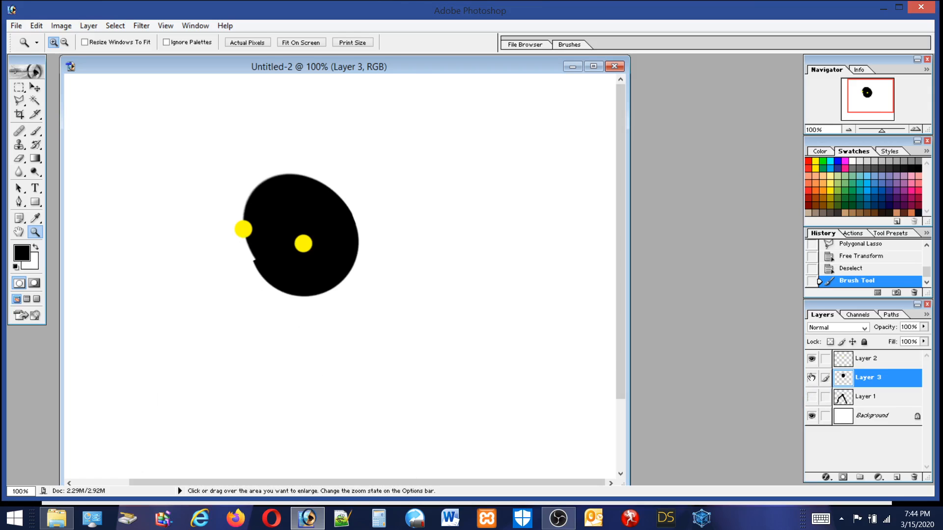
pyautogui.click(811, 359)
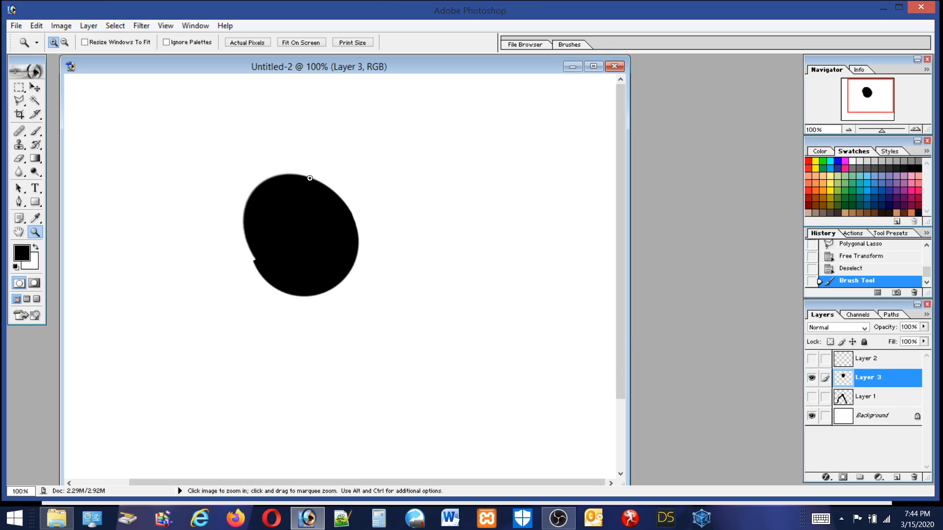
# Cut away the left part of the black hip shape with a Polygonal Lasso selection, and deselect.
pyautogui.click(20, 101)
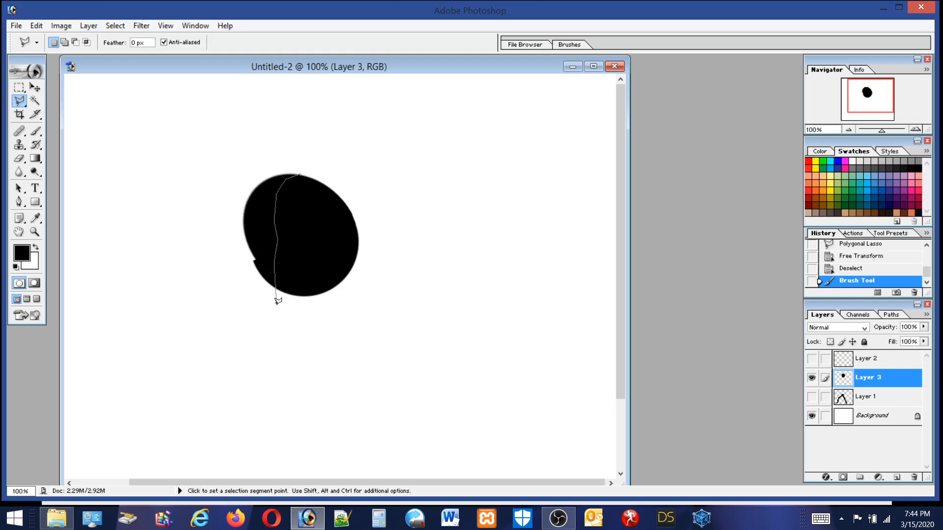
pyautogui.click(241, 286)
pyautogui.click(204, 178)
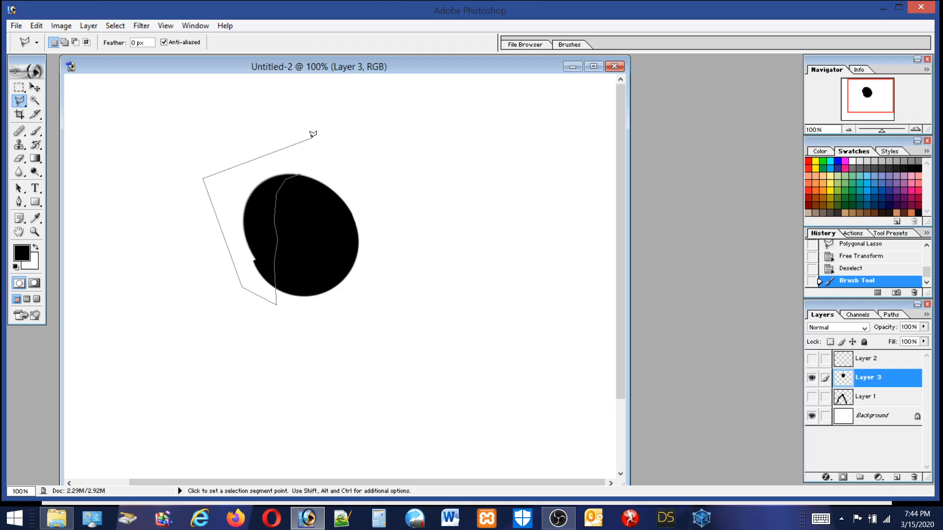
pyautogui.doubleClick(313, 133)
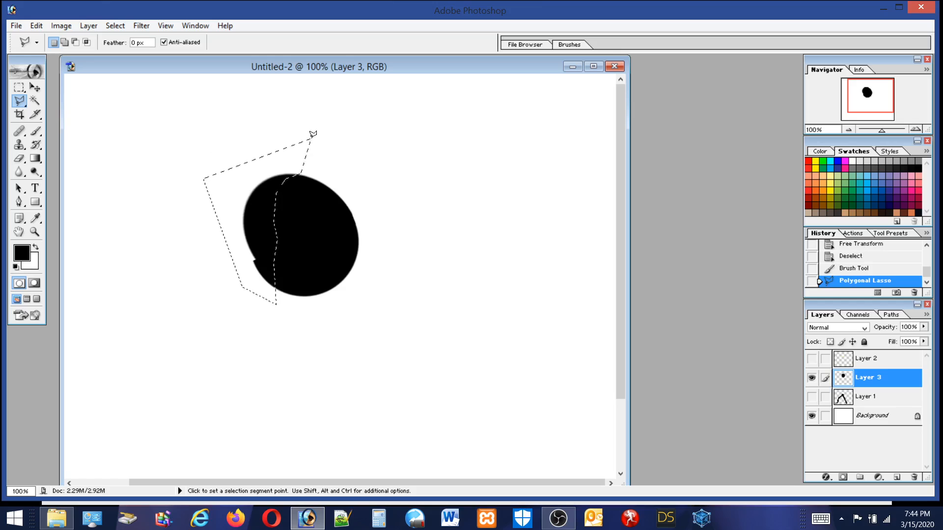
pyautogui.press('Delete')
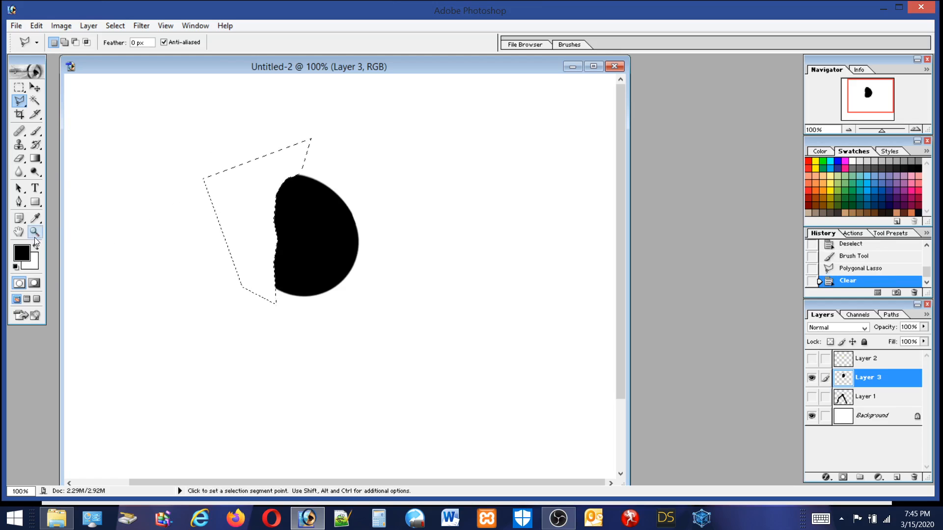
pyautogui.press('z')
pyautogui.moveTo(233, 165); pyautogui.dragTo(353, 306)
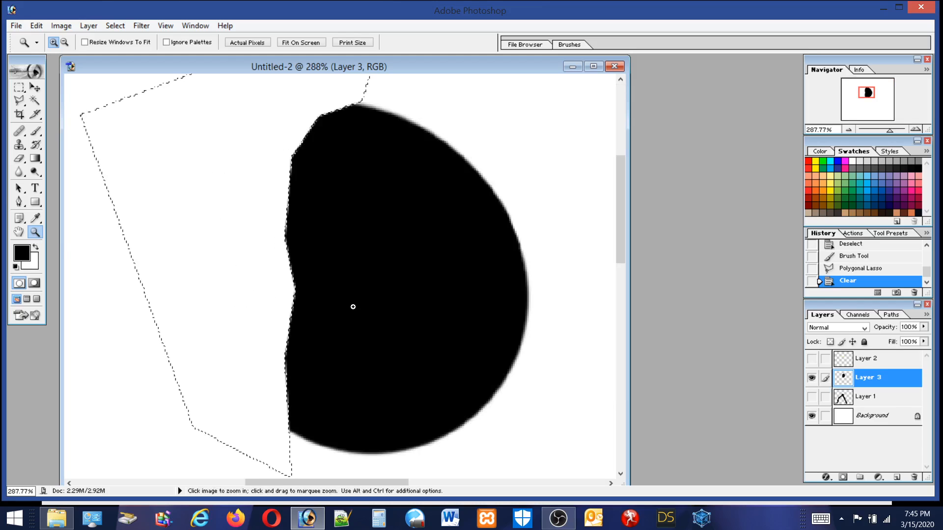
pyautogui.click(19, 88)
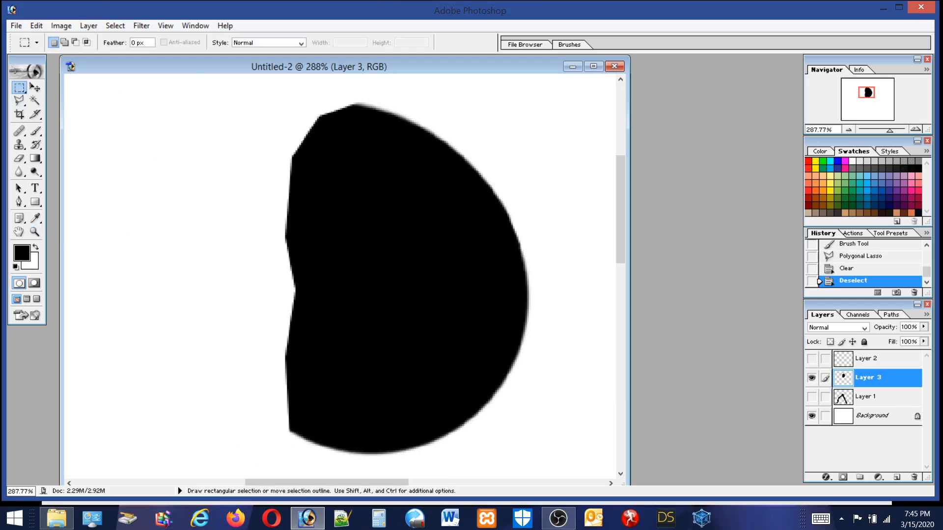
pyautogui.click(36, 130)
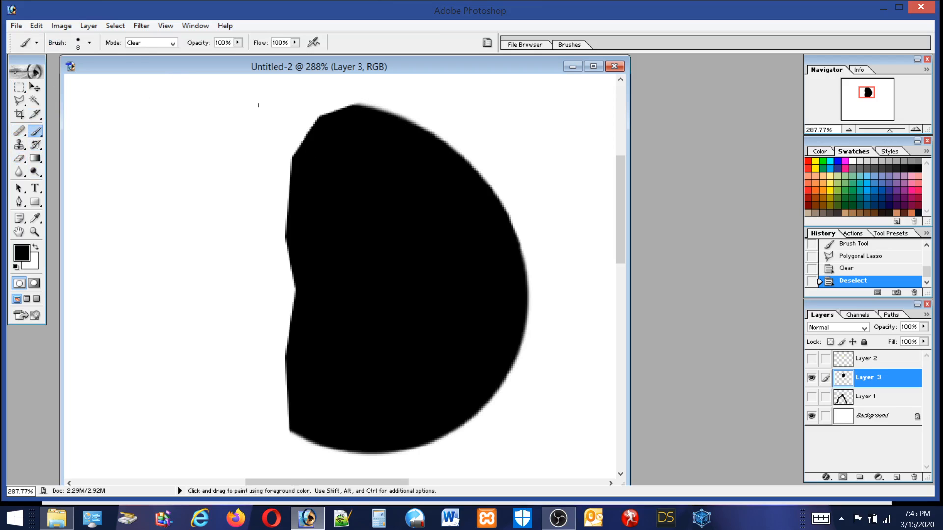
pyautogui.click(79, 49)
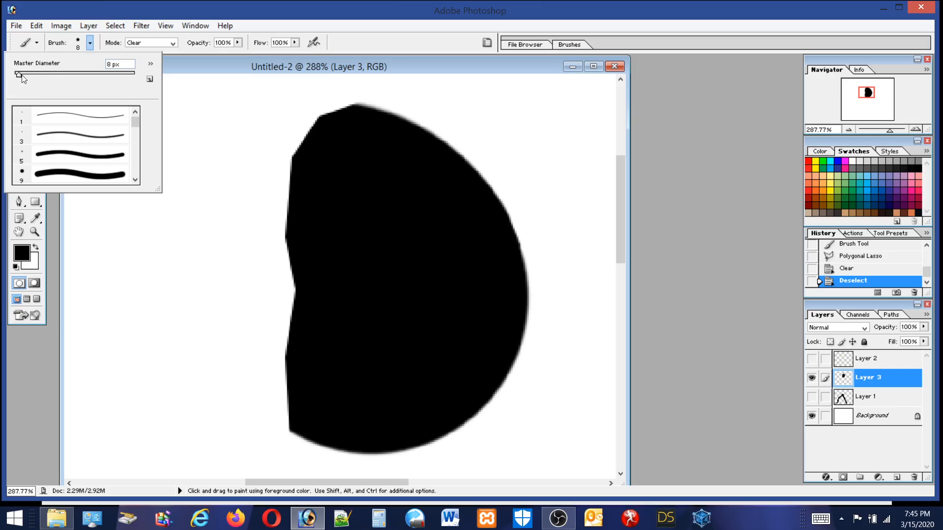
pyautogui.moveTo(24, 76); pyautogui.dragTo(25, 75)
pyautogui.moveTo(64, 76); pyautogui.dragTo(66, 75)
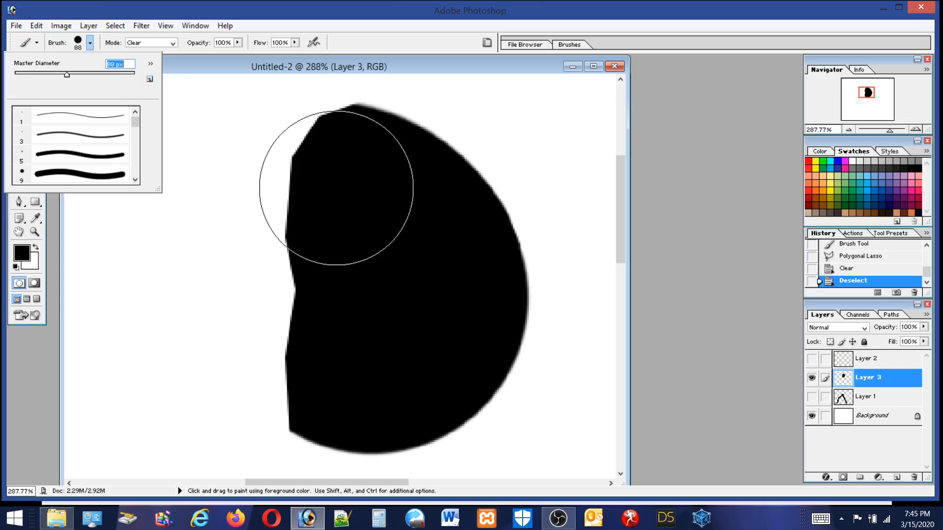
pyautogui.click(91, 77)
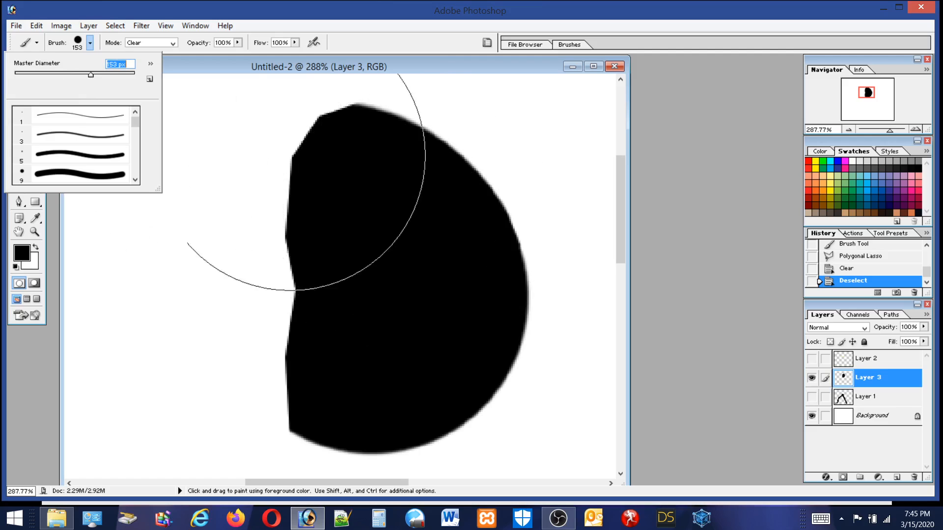
pyautogui.click(77, 44)
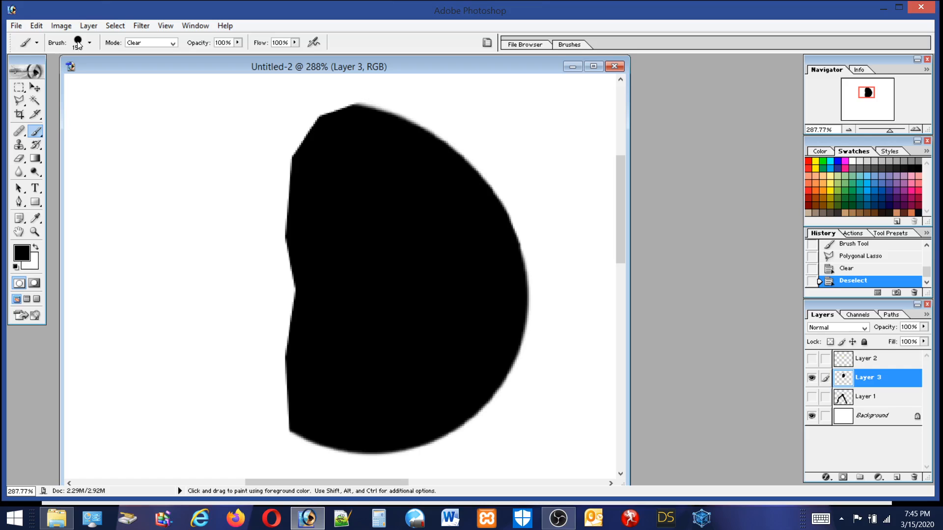
# Fit a tall elliptical selection against the upper half of the hip shape's cut left edge and invert the selection.
pyautogui.moveTo(17, 92); pyautogui.dragTo(47, 97)
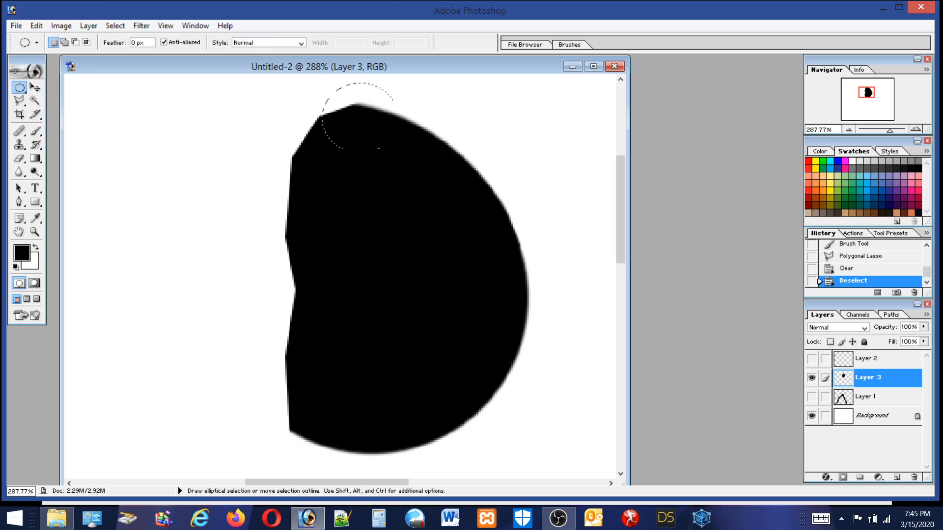
pyautogui.moveTo(393, 149); pyautogui.dragTo(463, 309)
pyautogui.moveTo(417, 196); pyautogui.dragTo(379, 215)
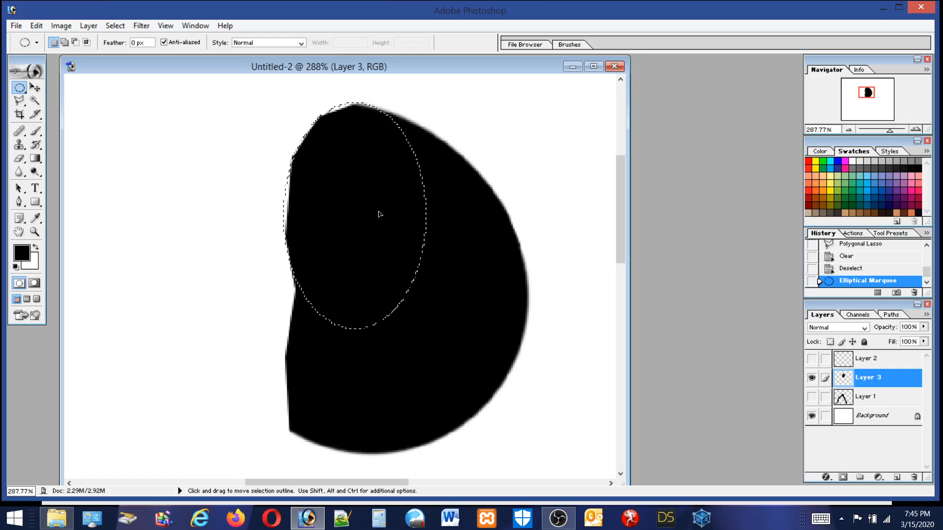
pyautogui.moveTo(381, 215); pyautogui.dragTo(383, 216)
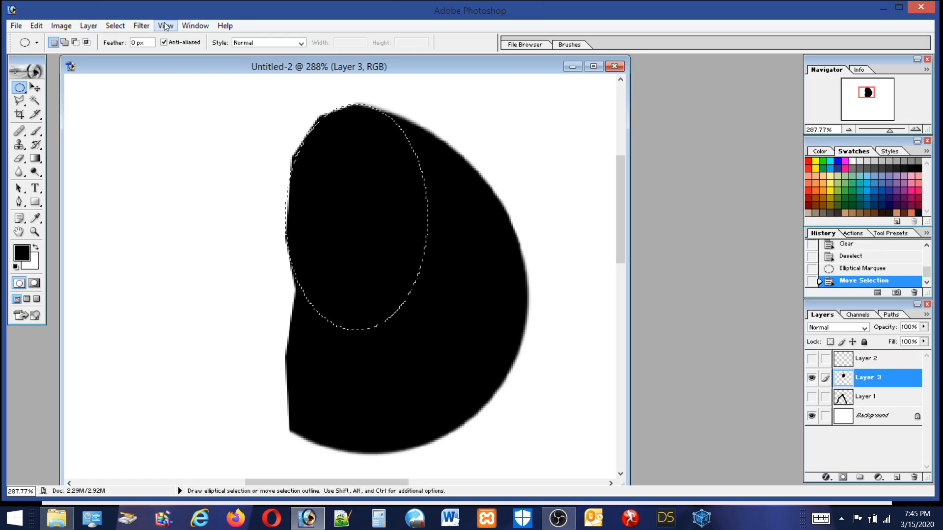
pyautogui.click(110, 25)
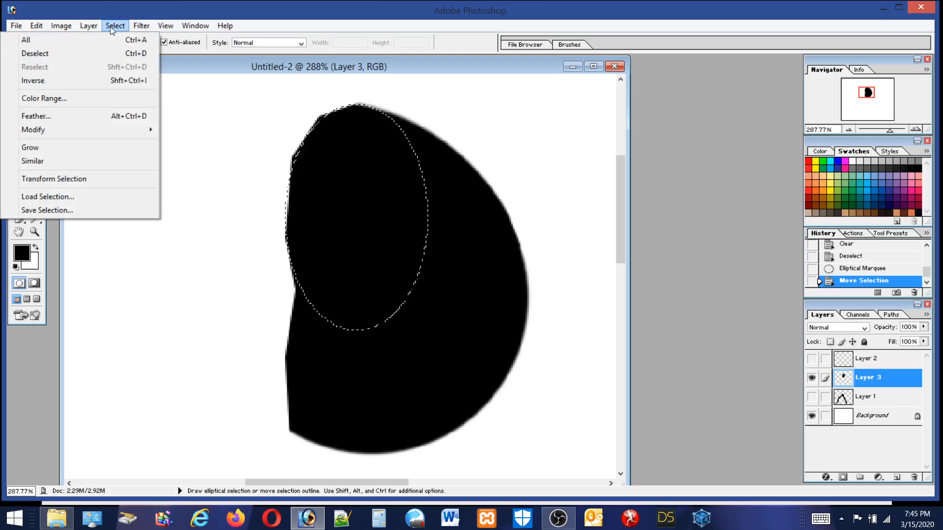
pyautogui.click(38, 81)
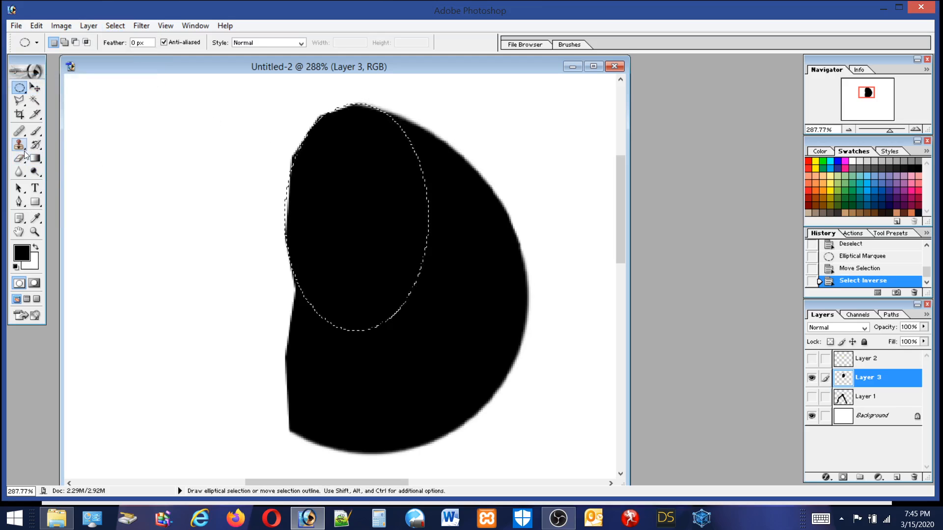
# Erase the corners outside the elliptical selection along the hip shape's upper left edge with a 38 px Eraser.
pyautogui.click(19, 158)
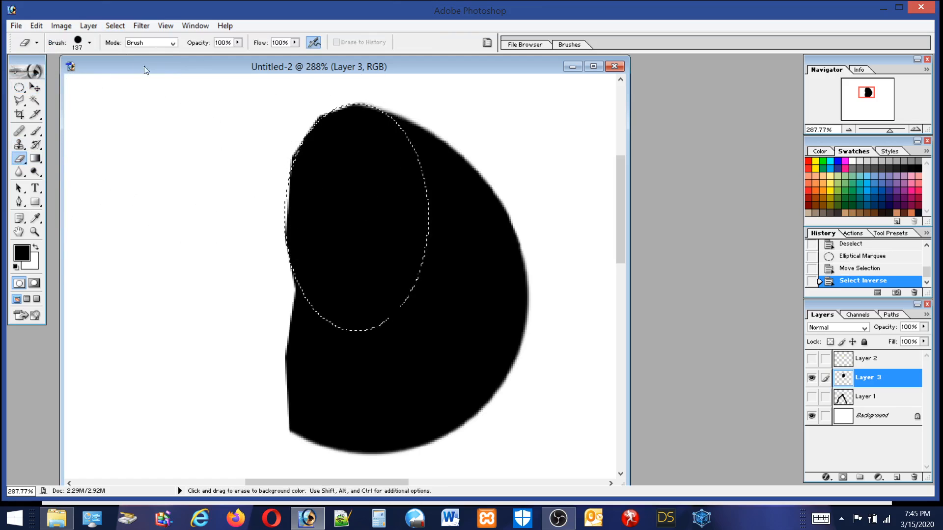
pyautogui.click(81, 43)
pyautogui.click(43, 73)
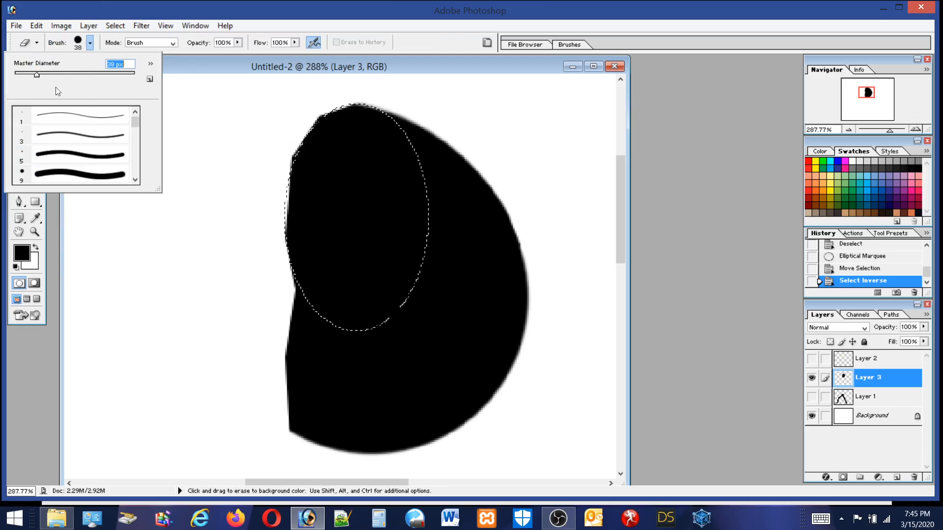
pyautogui.click(290, 129)
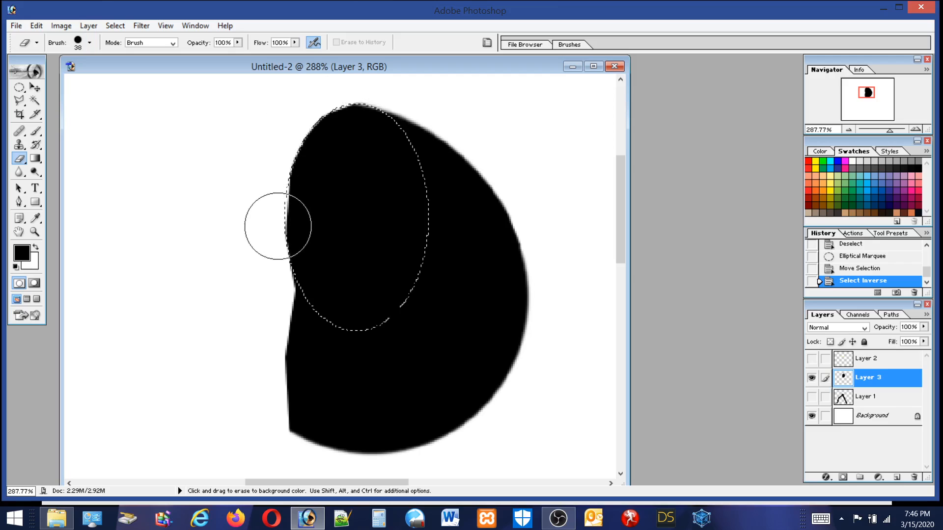
pyautogui.click(313, 127)
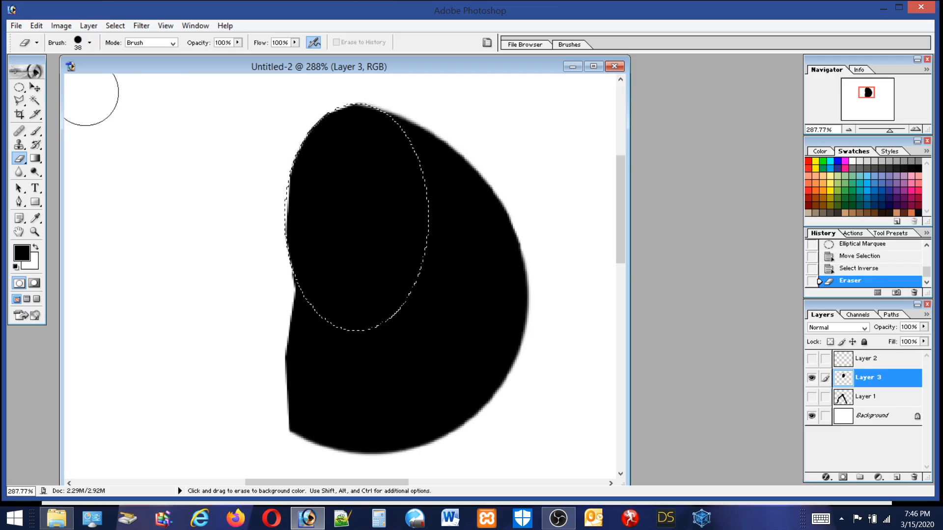
# Invert the selection back to the ellipse's interior and set the Brush size to 52 px.
pyautogui.click(116, 26)
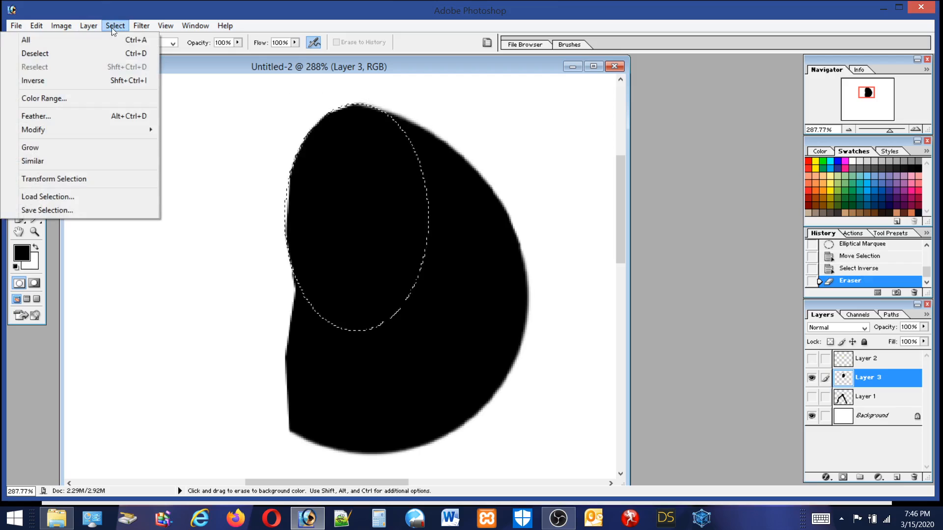
pyautogui.click(49, 81)
pyautogui.click(35, 131)
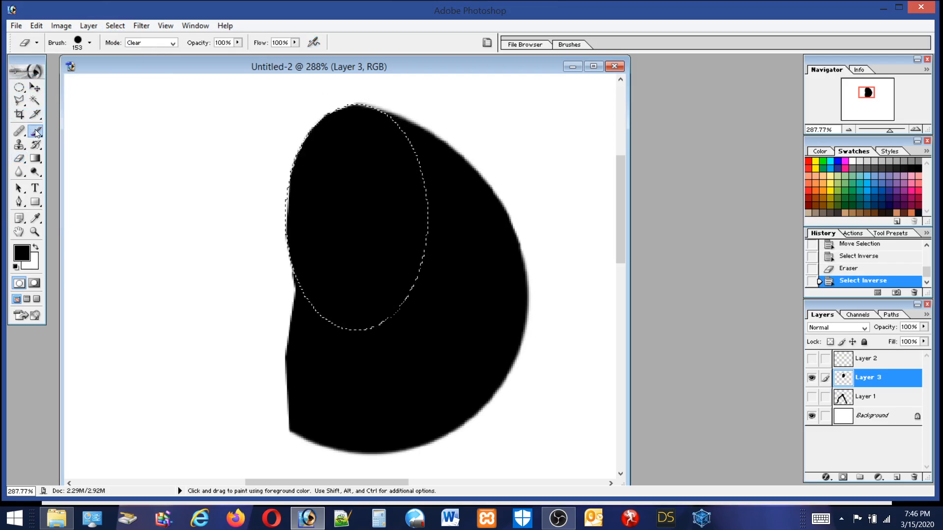
pyautogui.click(81, 41)
pyautogui.moveTo(51, 74); pyautogui.dragTo(45, 75)
# Fill the selected ellipse along the upper left edge with black Brush strokes in Normal mode, and deselect.
pyautogui.moveTo(310, 200); pyautogui.dragTo(274, 199)
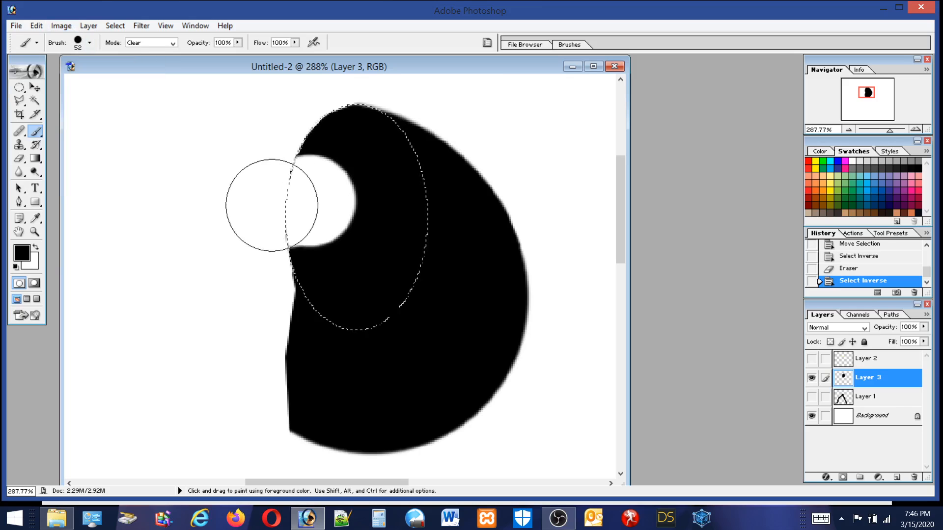
pyautogui.click(166, 45)
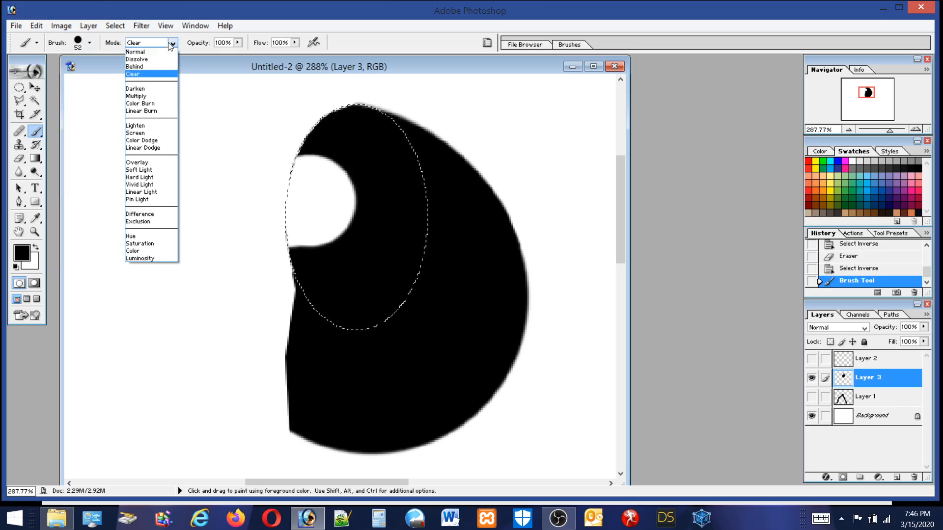
pyautogui.click(169, 57)
pyautogui.moveTo(324, 176)
pyautogui.mouseDown()
pyautogui.moveTo(335, 204)
pyautogui.moveTo(311, 227)
pyautogui.mouseUp()
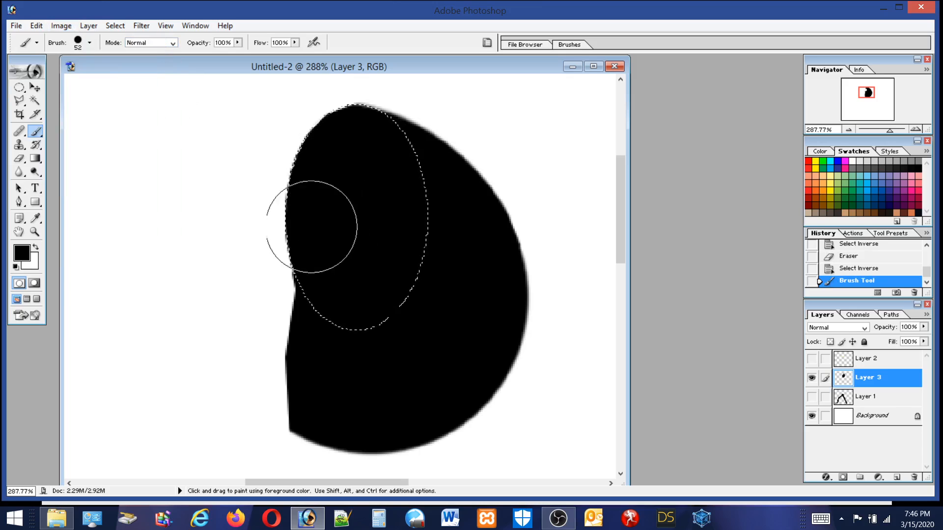
pyautogui.moveTo(303, 195); pyautogui.dragTo(301, 194)
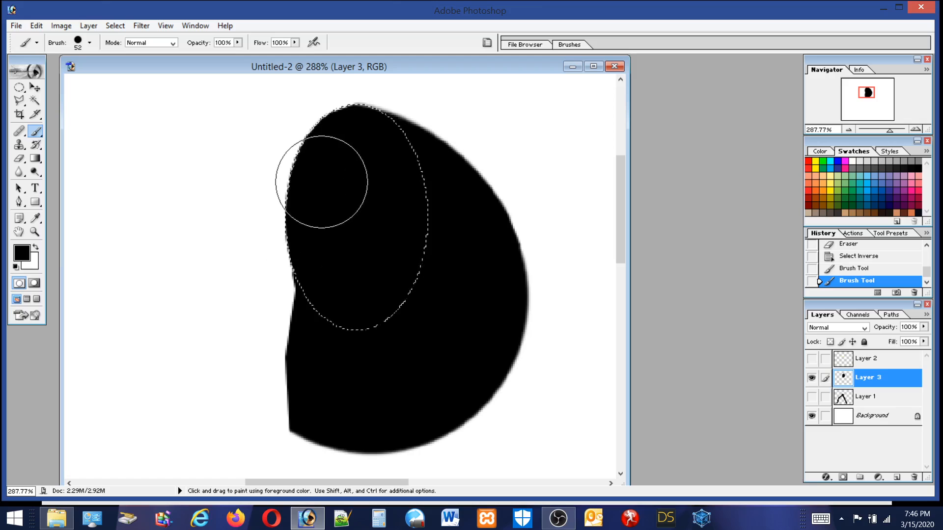
pyautogui.moveTo(333, 158)
pyautogui.mouseDown()
pyautogui.moveTo(316, 141)
pyautogui.moveTo(332, 219)
pyautogui.moveTo(312, 243)
pyautogui.mouseUp()
pyautogui.click(19, 88)
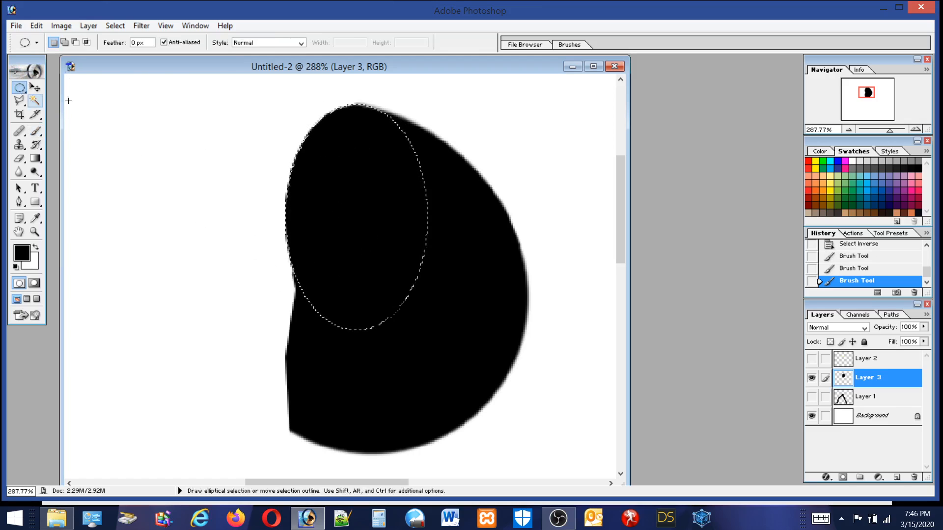
pyautogui.click(198, 121)
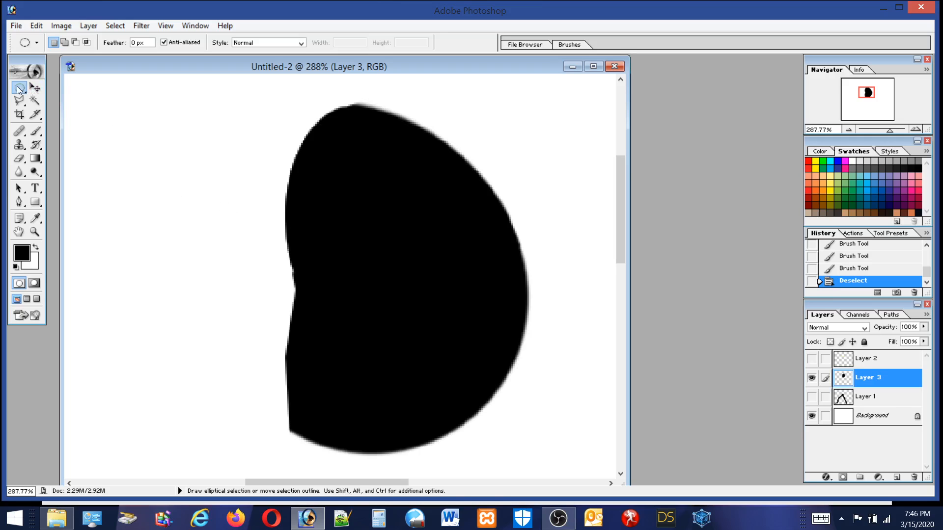
# Round the lower half of the left edge by painting black inside a tall elliptical selection fitted against it, and deselect.
pyautogui.moveTo(295, 295); pyautogui.dragTo(362, 384)
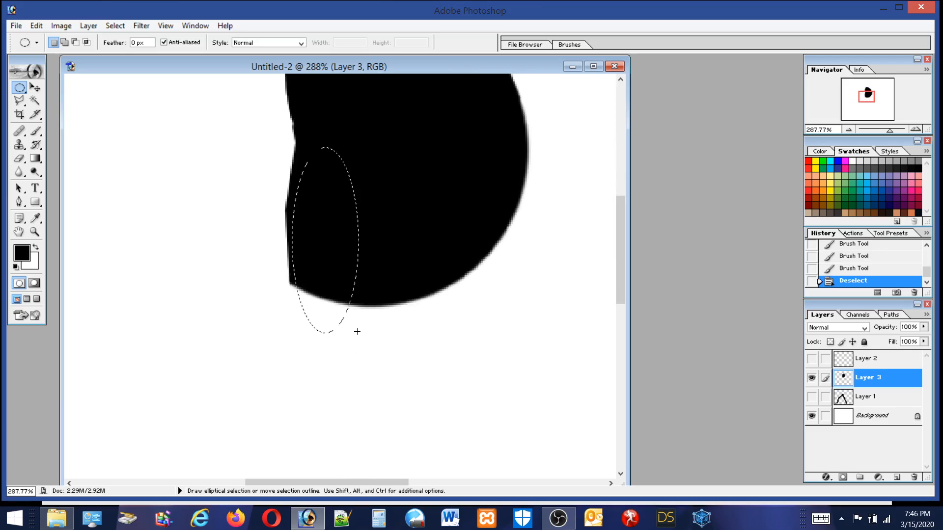
pyautogui.moveTo(357, 331); pyautogui.dragTo(369, 376)
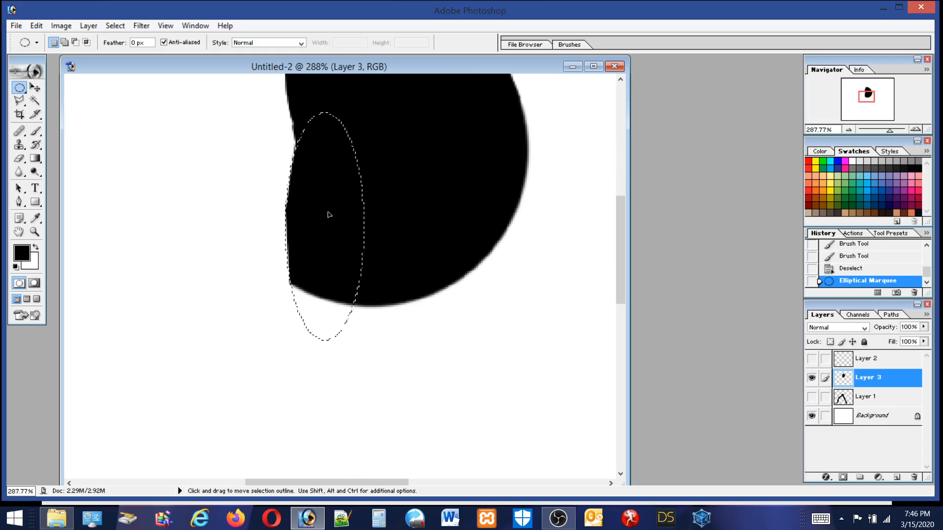
pyautogui.moveTo(329, 215); pyautogui.dragTo(328, 213)
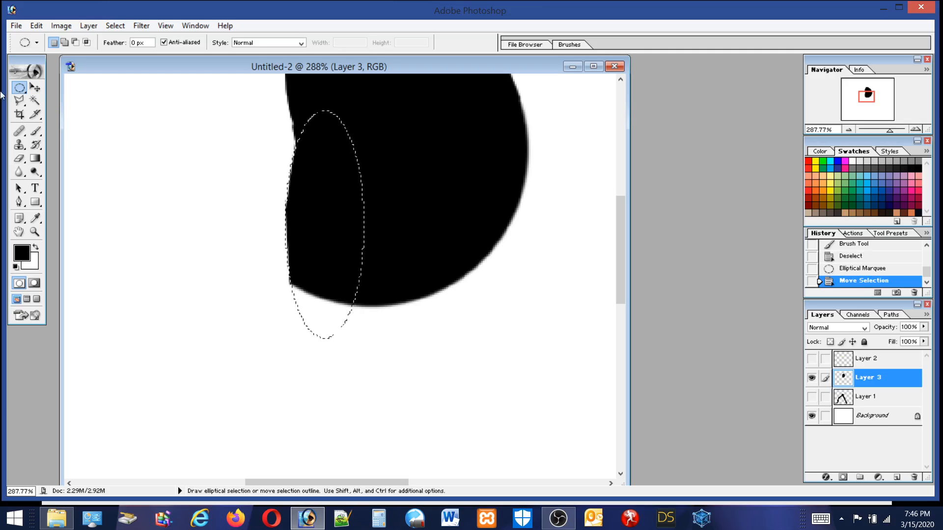
pyautogui.click(36, 131)
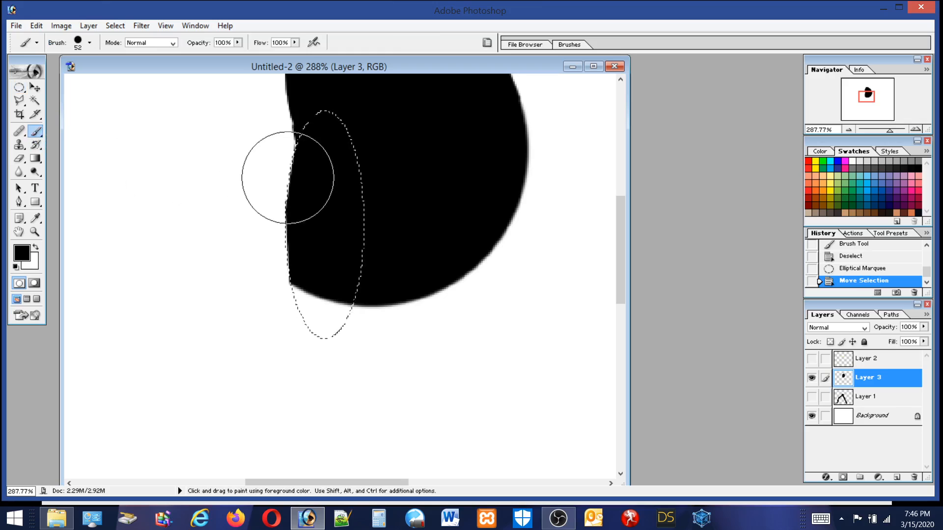
pyautogui.moveTo(279, 247); pyautogui.dragTo(282, 147)
pyautogui.press('m')
pyautogui.hotkey('ctrl', 'd')
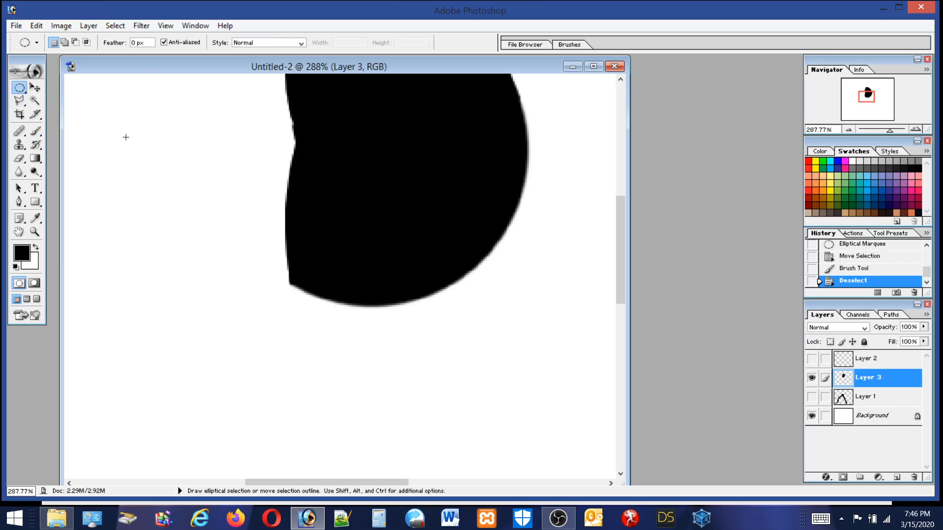
# Fit a tall elliptical selection into the dent midway down the hip shape's left edge and invert the selection.
pyautogui.doubleClick(34, 233)
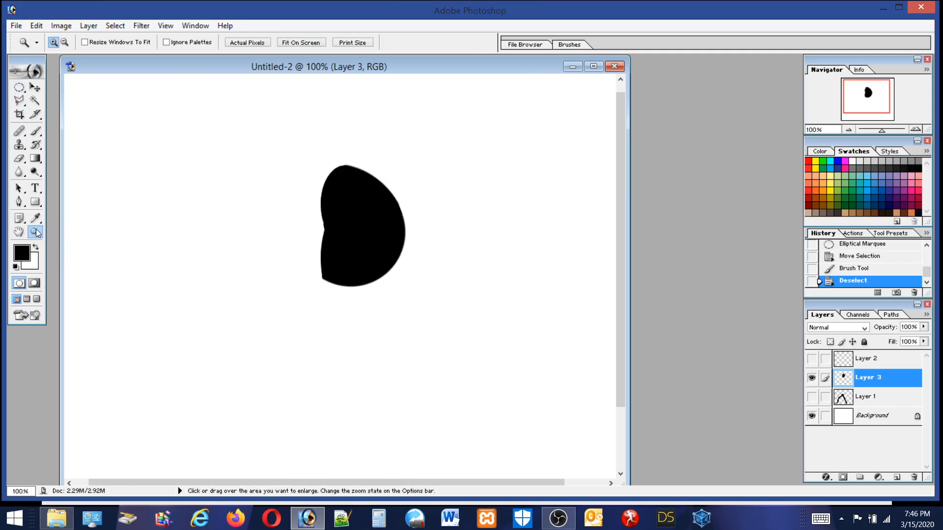
pyautogui.moveTo(311, 165); pyautogui.dragTo(398, 308)
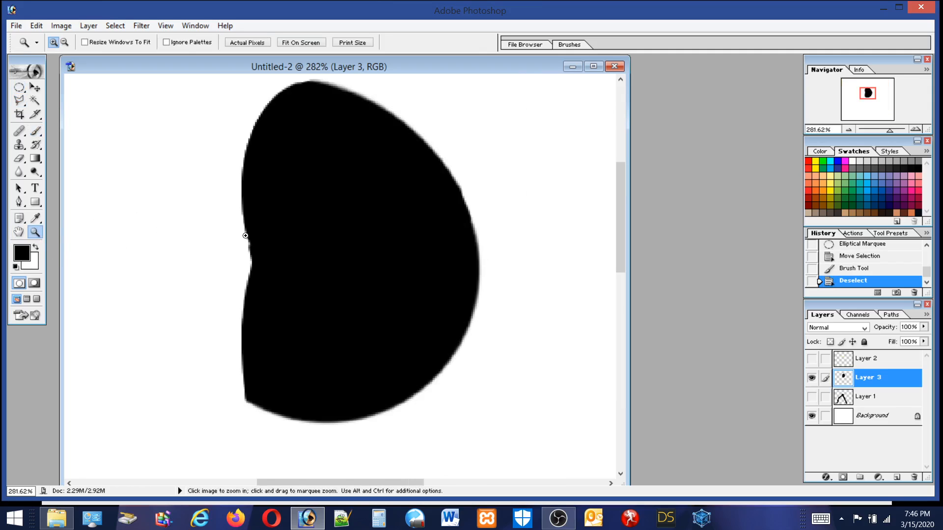
pyautogui.moveTo(285, 319); pyautogui.dragTo(286, 321)
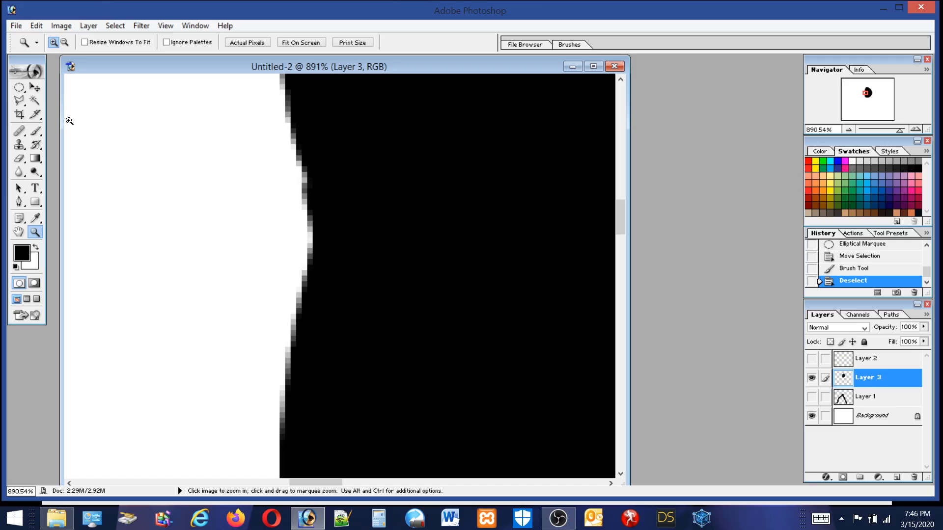
pyautogui.press('m')
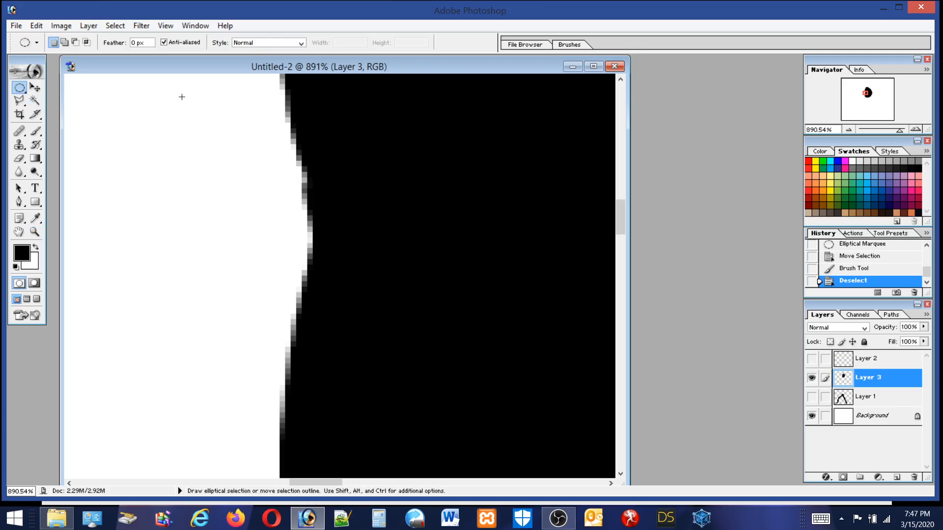
pyautogui.moveTo(245, 280); pyautogui.dragTo(291, 403)
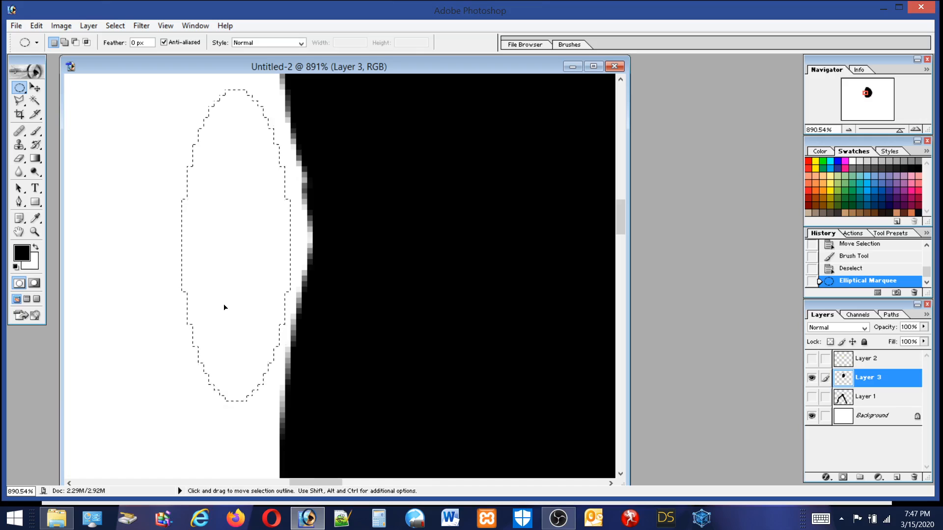
pyautogui.moveTo(224, 307); pyautogui.dragTo(240, 292)
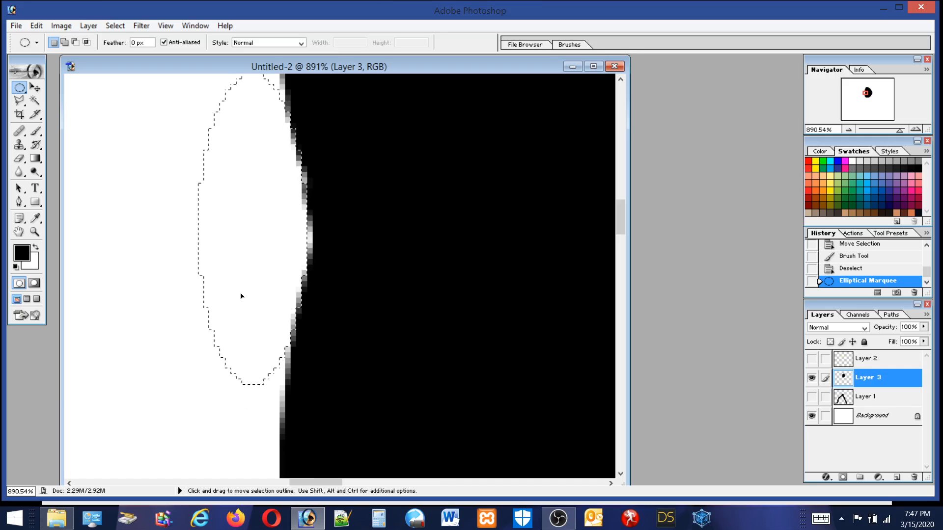
pyautogui.moveTo(241, 296); pyautogui.dragTo(242, 297)
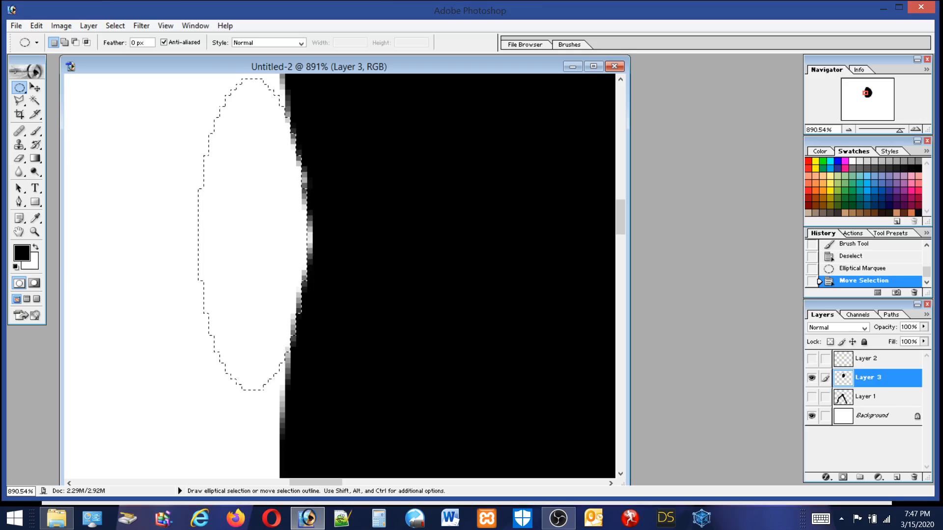
pyautogui.click(115, 26)
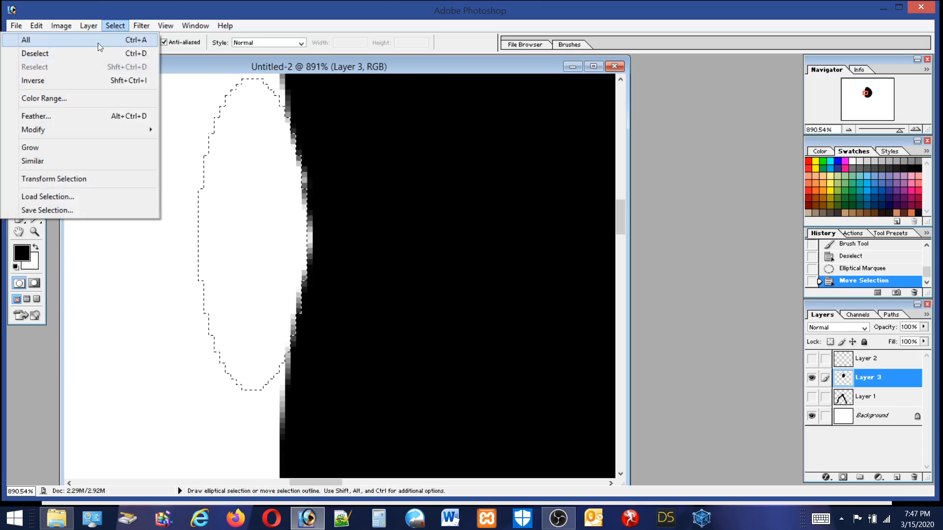
pyautogui.click(40, 80)
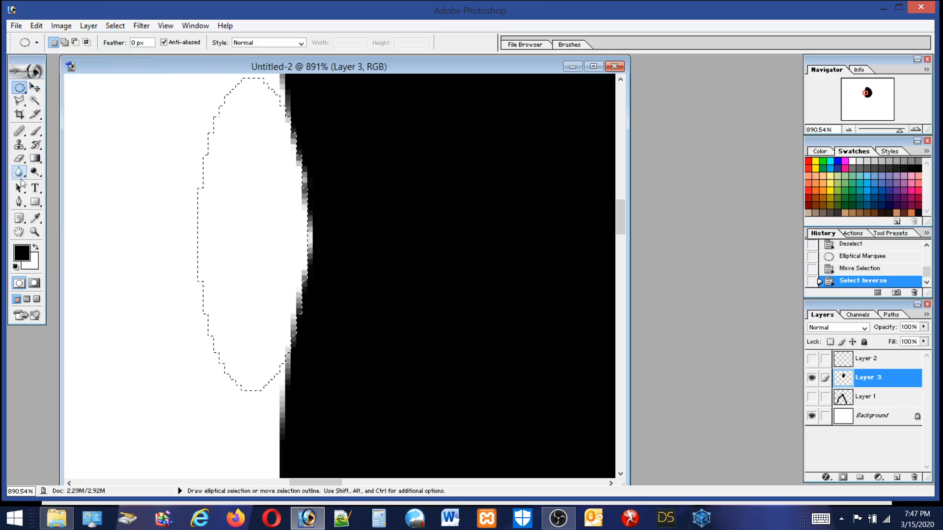
# Smooth the dent's rim by painting black outside the ellipse with a smaller brush, deselect, and return to 100% zoom.
pyautogui.click(35, 132)
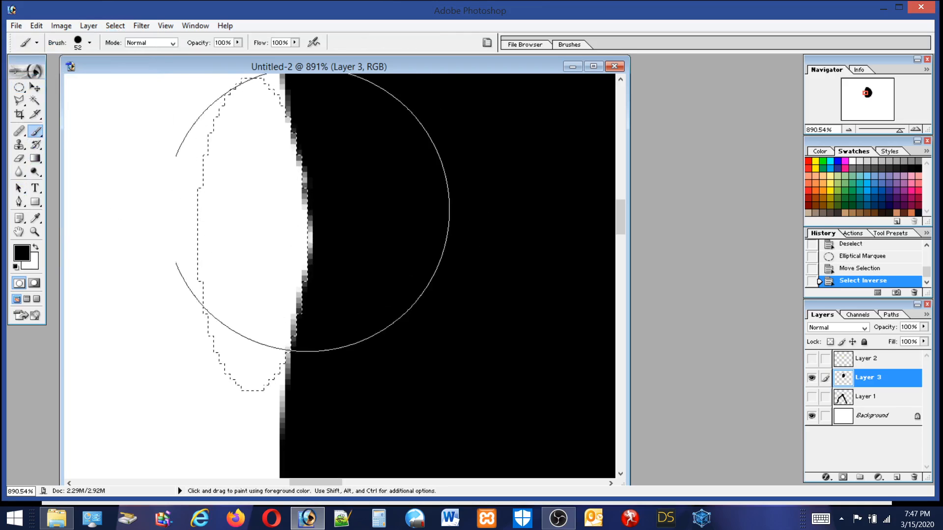
pyautogui.click(89, 43)
pyautogui.moveTo(45, 74); pyautogui.dragTo(30, 74)
pyautogui.click(305, 189)
pyautogui.moveTo(305, 190)
pyautogui.mouseDown()
pyautogui.moveTo(268, 270)
pyautogui.moveTo(284, 216)
pyautogui.moveTo(280, 226)
pyautogui.mouseUp()
pyautogui.click(19, 87)
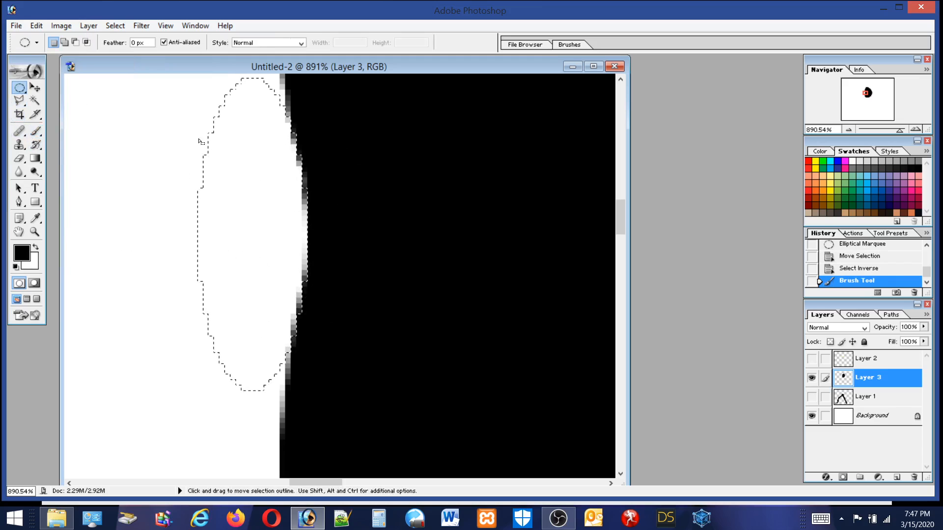
pyautogui.click(244, 144)
pyautogui.doubleClick(35, 232)
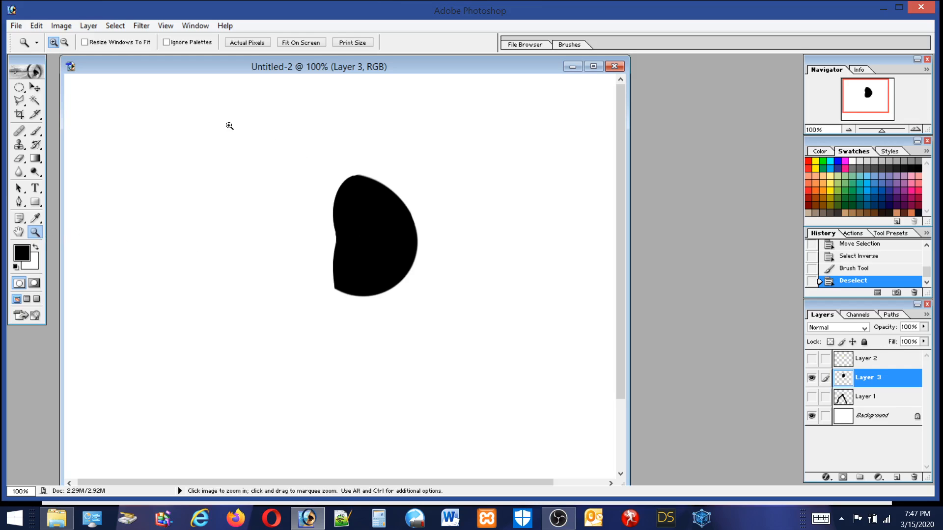
# Show Layer 2 with its yellow dots and shift the hip shape on Layer 3 slightly left and down, keeping black as foreground.
pyautogui.click(815, 161)
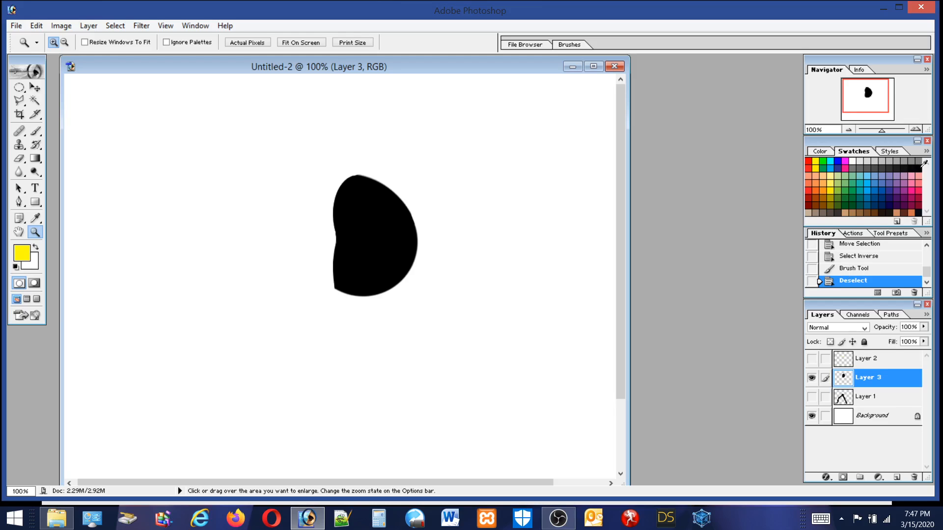
pyautogui.click(921, 168)
pyautogui.click(812, 362)
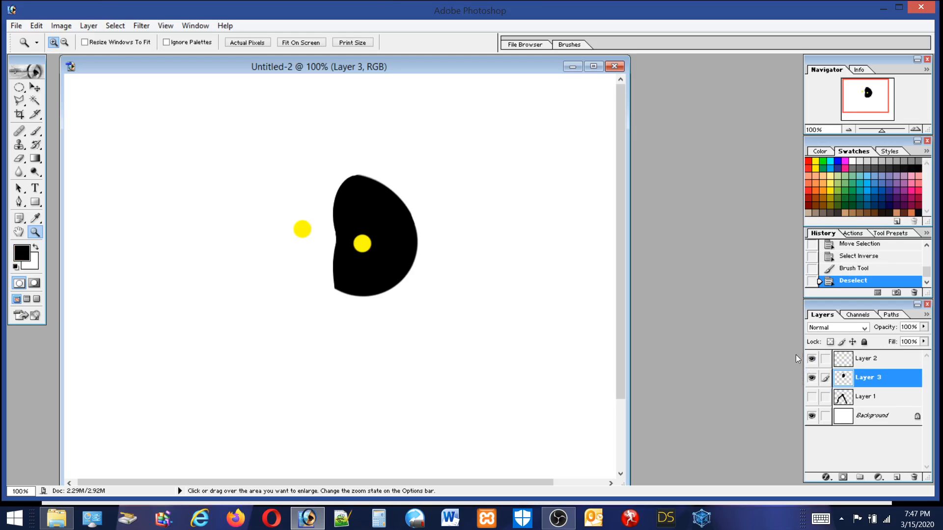
pyautogui.click(35, 88)
pyautogui.moveTo(372, 223); pyautogui.dragTo(370, 222)
# Copy the hip shape with a large elliptical selection around it and paste it onto a new layer.
pyautogui.click(18, 87)
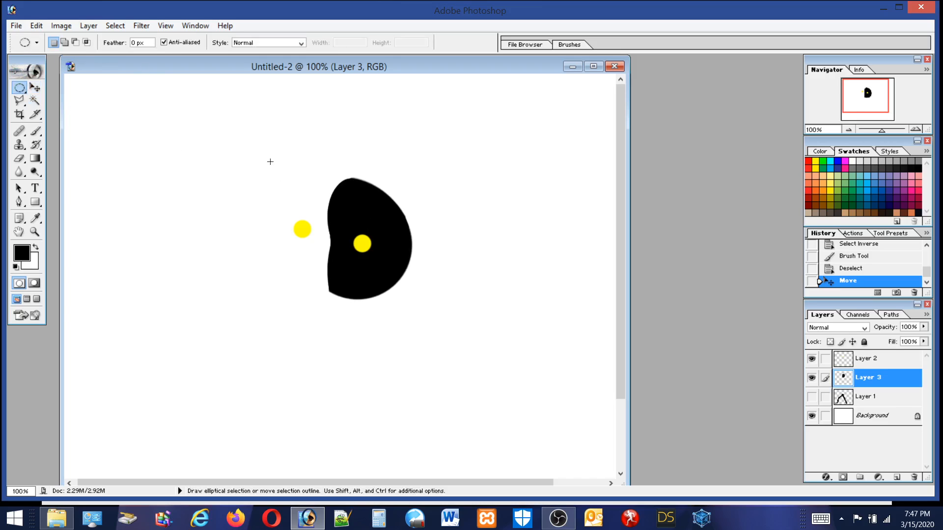
pyautogui.moveTo(270, 147); pyautogui.dragTo(476, 373)
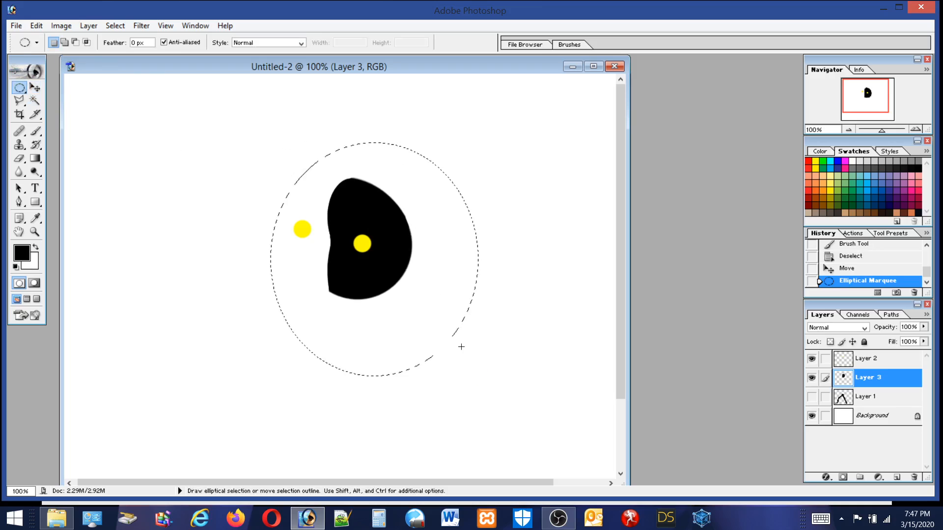
pyautogui.click(36, 25)
pyautogui.click(49, 116)
pyautogui.click(36, 26)
pyautogui.click(41, 142)
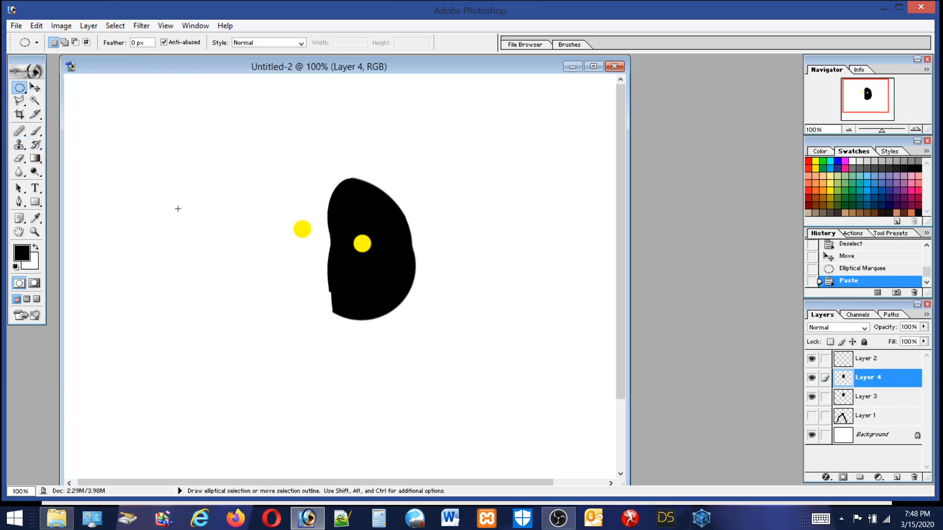
# Move the pasted hip copy on Layer 4 over the left yellow dot, and display Layer 3's hip shape in its place.
pyautogui.click(35, 88)
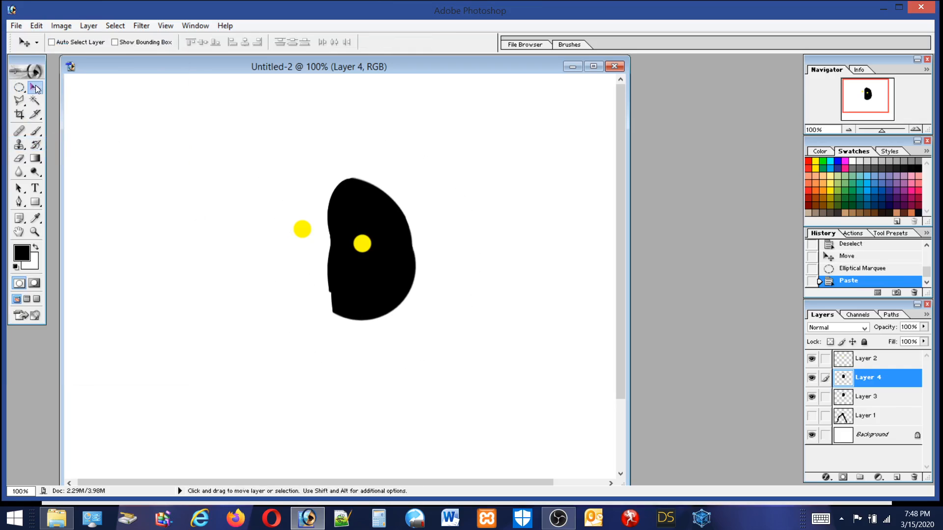
pyautogui.moveTo(392, 307); pyautogui.dragTo(323, 274)
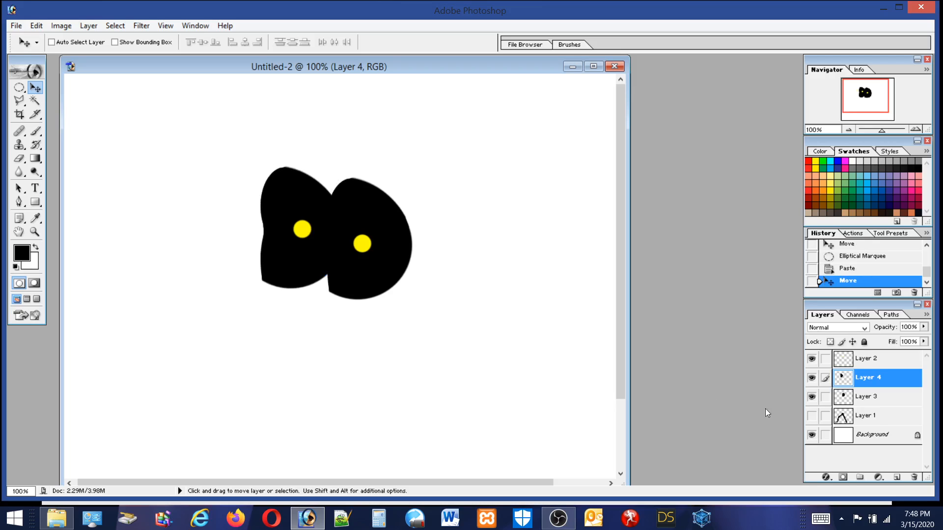
pyautogui.click(812, 398)
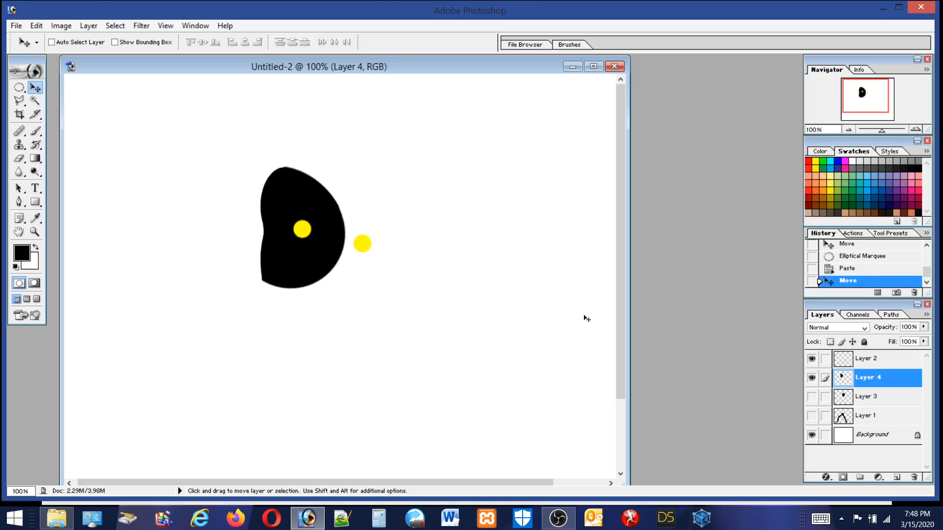
pyautogui.moveTo(320, 261); pyautogui.dragTo(325, 259)
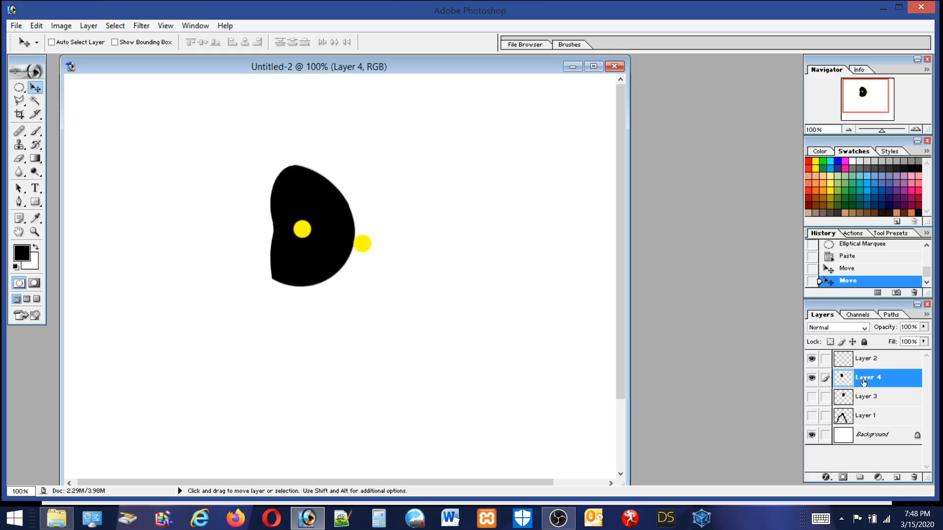
pyautogui.click(811, 398)
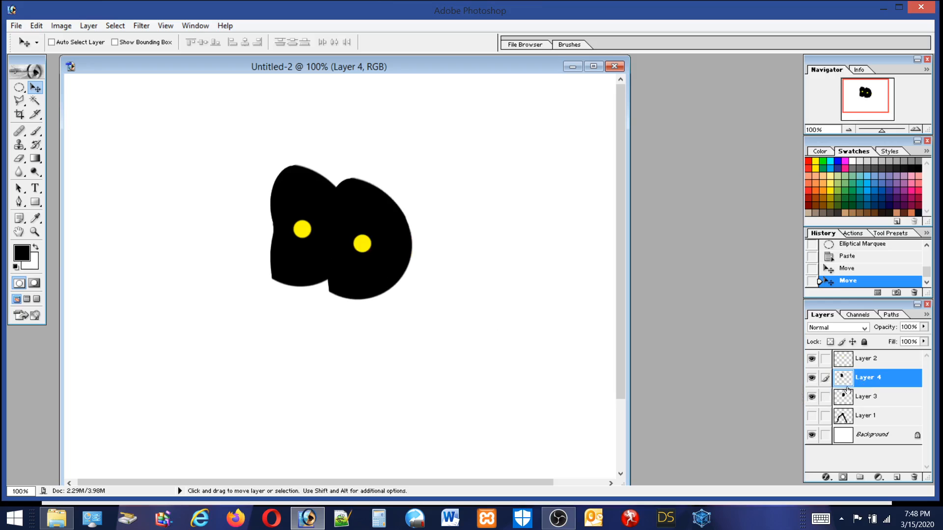
pyautogui.click(812, 378)
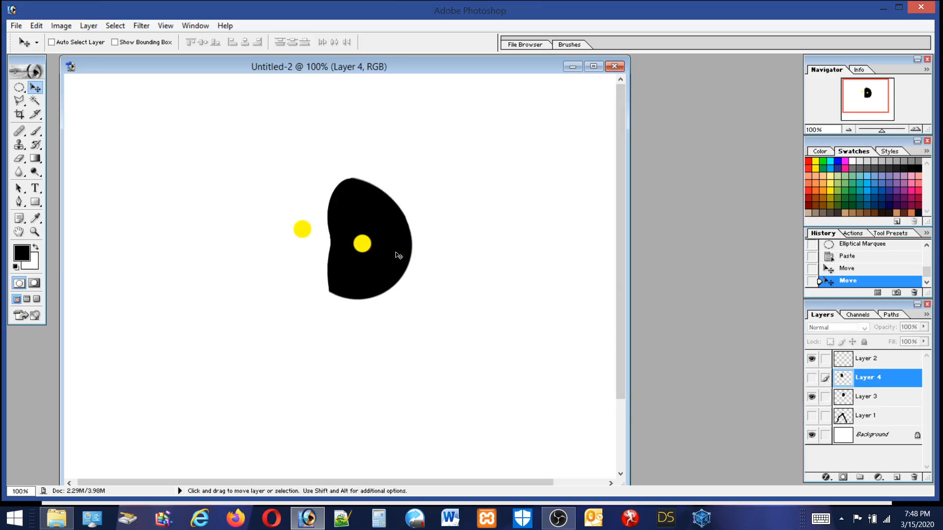
pyautogui.moveTo(398, 265); pyautogui.dragTo(399, 265)
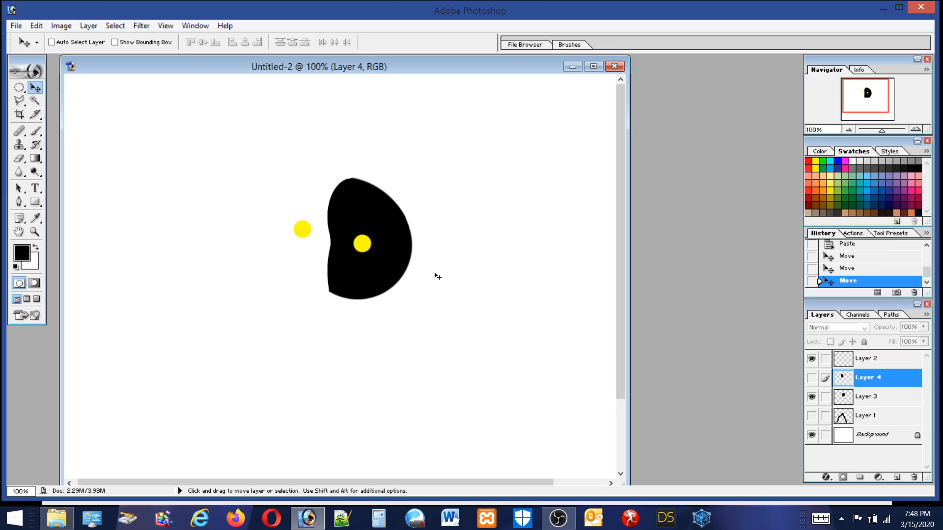
pyautogui.click(36, 26)
pyautogui.click(40, 41)
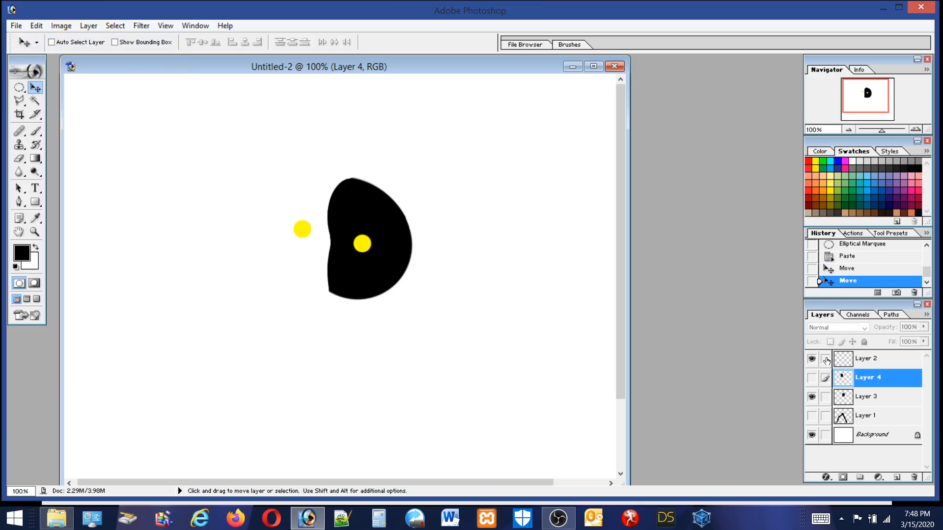
# Shift Layer 3's hip shape slightly right and down, and Layer 4's copy slightly left and down with Layer 3 hidden.
pyautogui.click(863, 397)
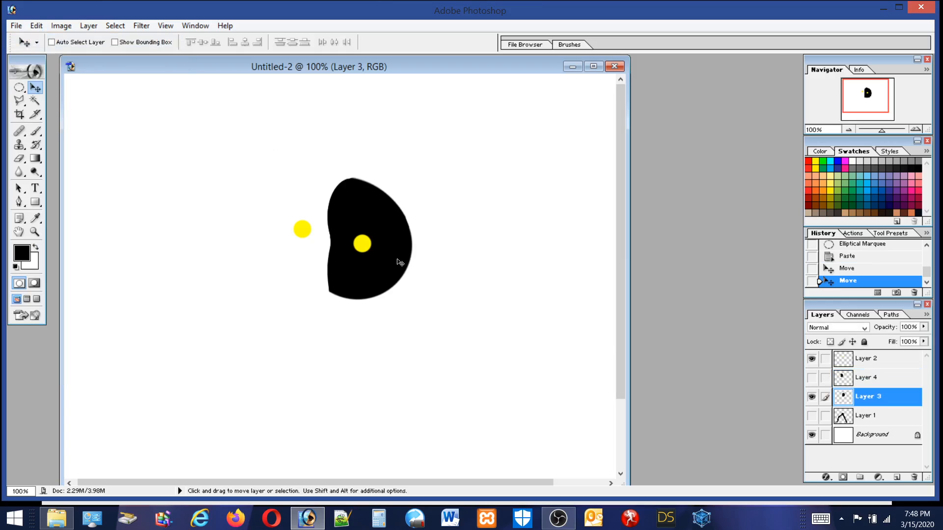
pyautogui.moveTo(401, 261); pyautogui.dragTo(398, 267)
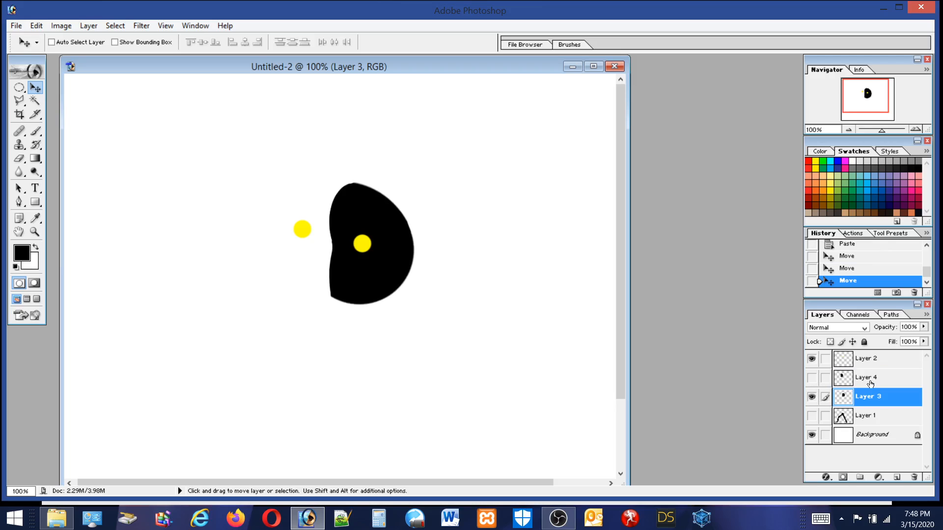
pyautogui.click(870, 384)
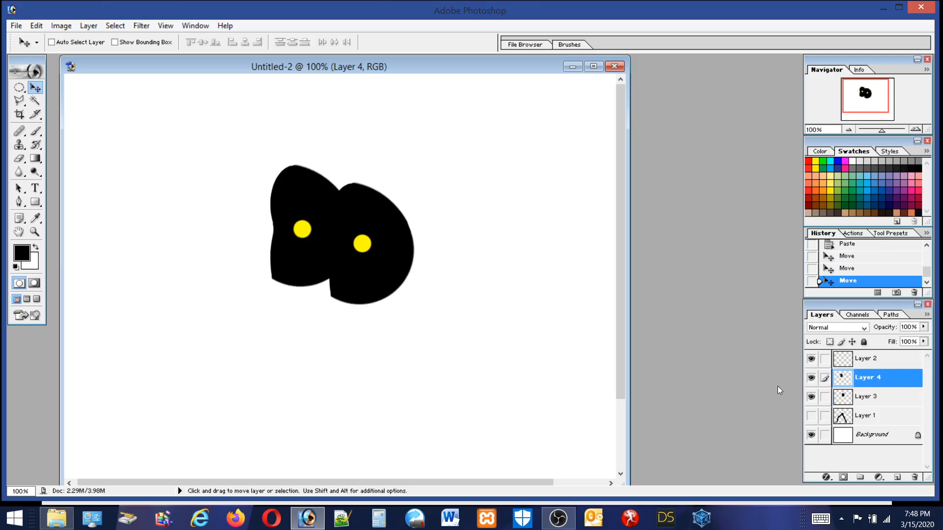
pyautogui.click(811, 398)
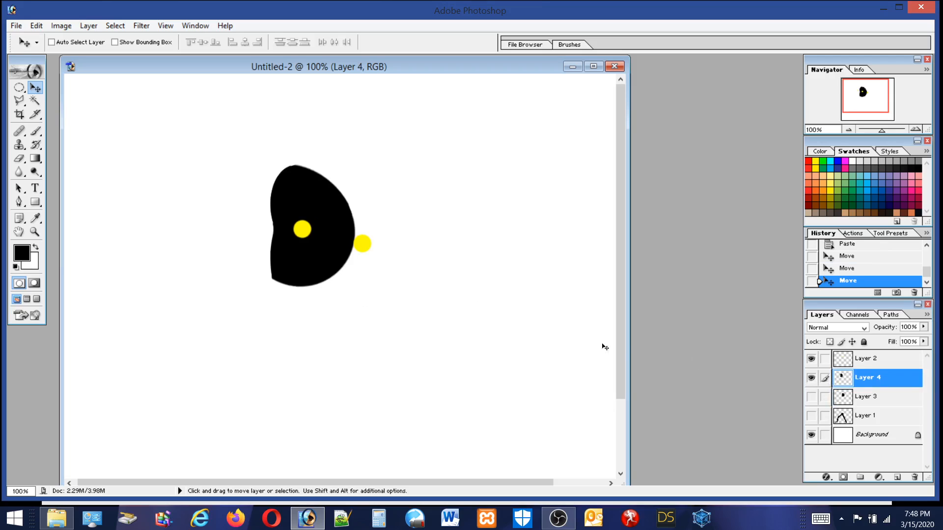
pyautogui.moveTo(375, 200); pyautogui.dragTo(371, 205)
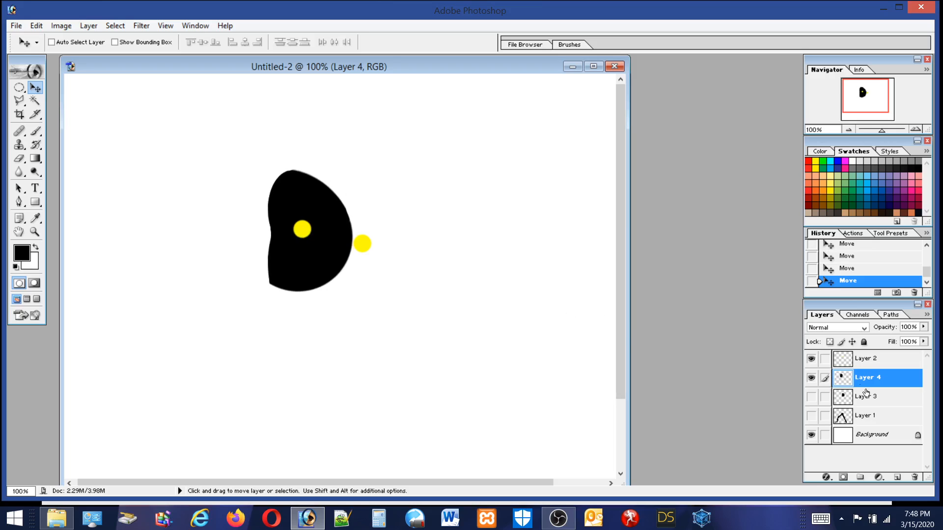
# With Layer 4 hidden, nudge Layer 3's hip shape slightly down around the right yellow dot, and show both hip layers.
pyautogui.click(869, 397)
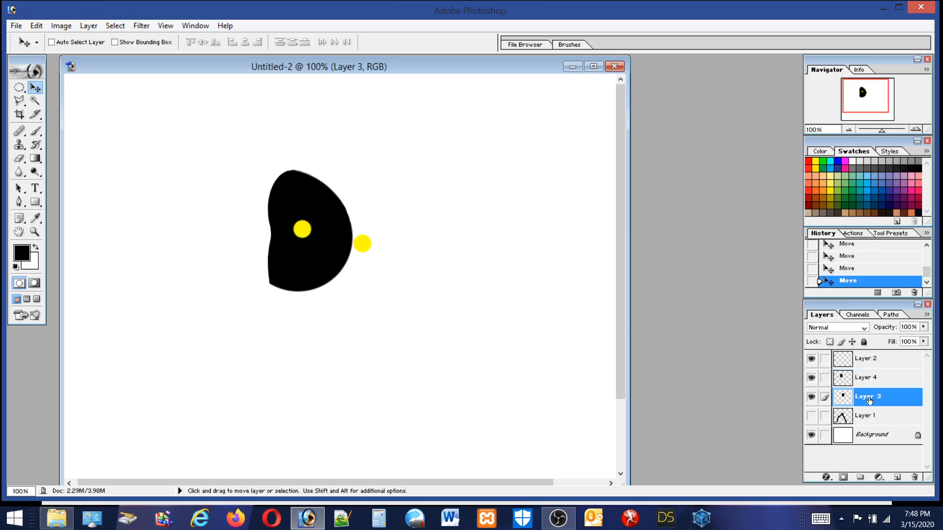
pyautogui.click(811, 378)
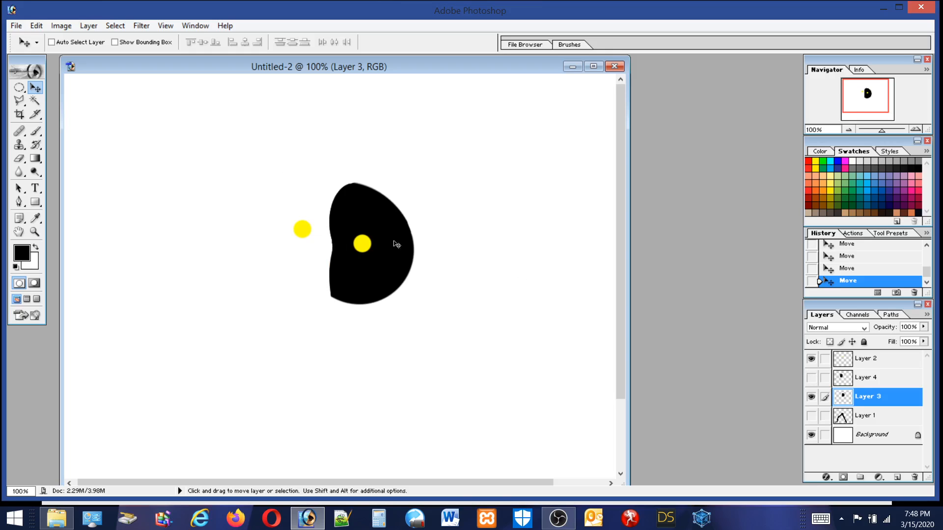
pyautogui.moveTo(388, 218); pyautogui.dragTo(389, 220)
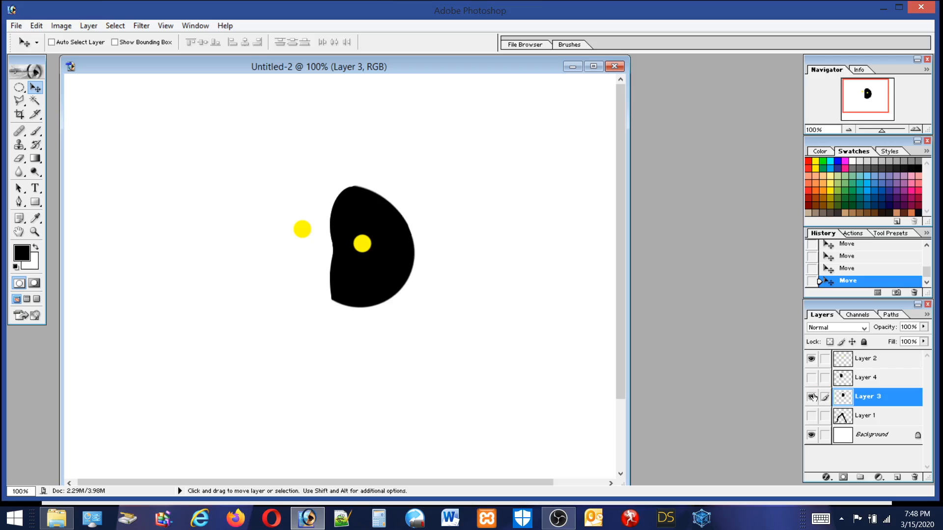
pyautogui.click(812, 397)
pyautogui.click(812, 398)
pyautogui.click(811, 379)
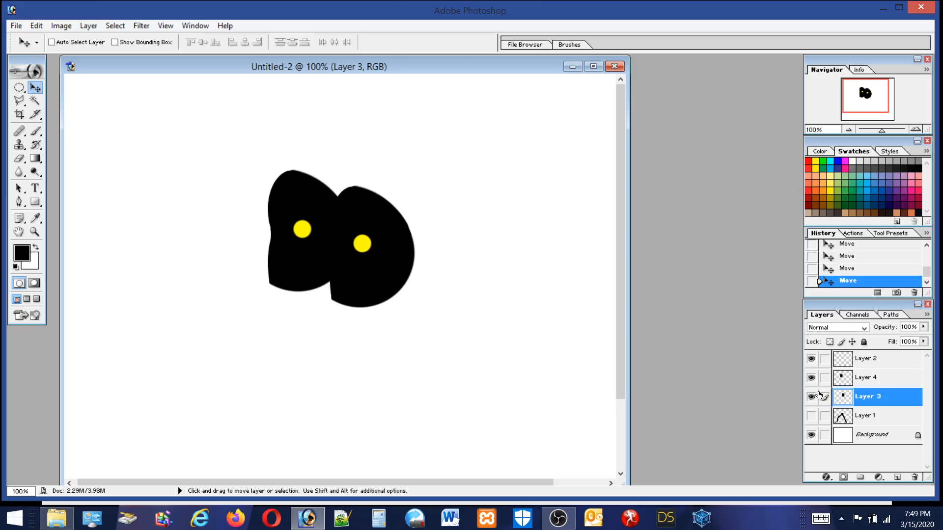
# Place Layer 3 above Layer 4 in the stacking order, hide Layer 4, and show the legs on Layer 1.
pyautogui.moveTo(865, 401)
pyautogui.mouseDown()
pyautogui.moveTo(870, 374)
pyautogui.moveTo(868, 382)
pyautogui.mouseUp()
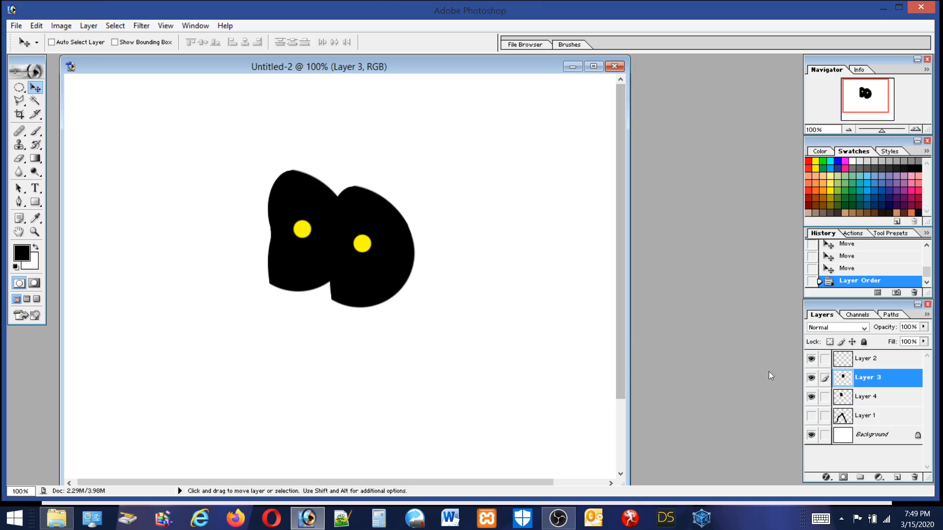
pyautogui.click(811, 379)
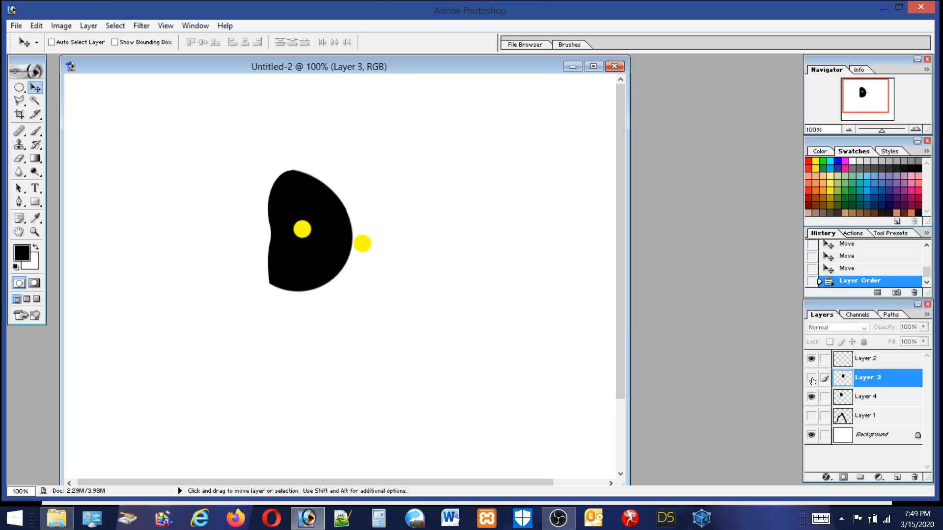
pyautogui.click(811, 378)
pyautogui.click(812, 397)
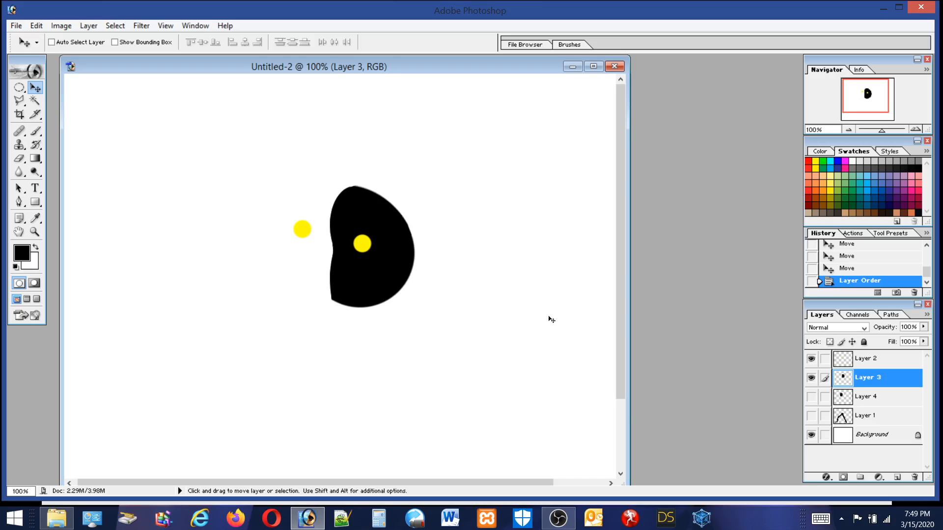
pyautogui.moveTo(621, 324); pyautogui.dragTo(621, 384)
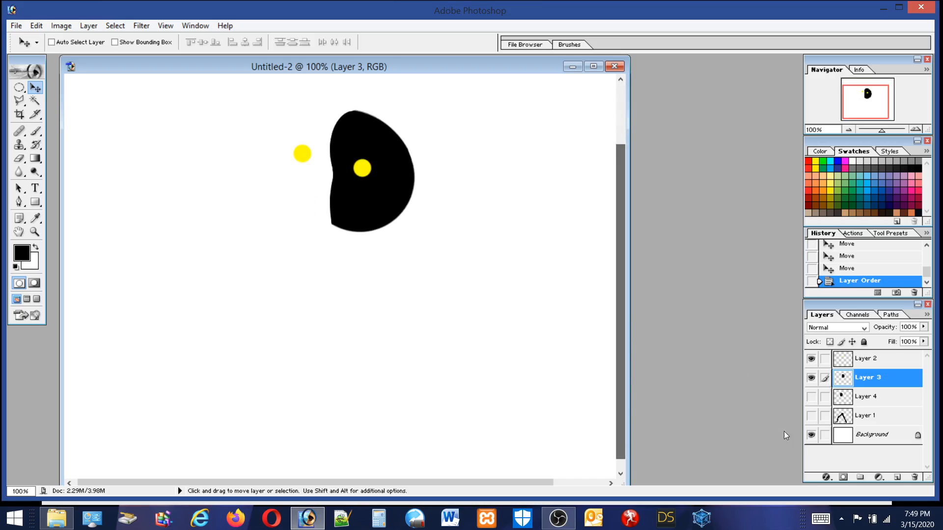
pyautogui.click(811, 417)
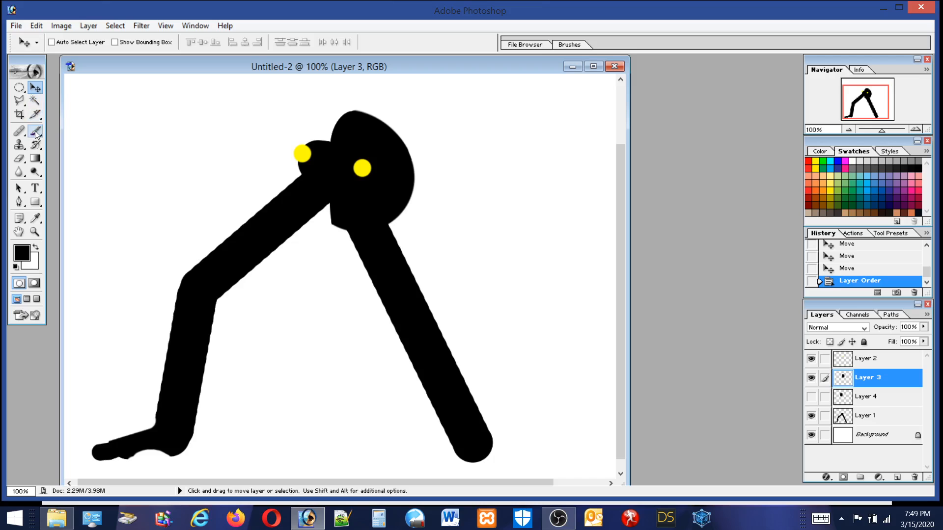
# Draw a tall elliptical selection from the lower part of the hip down over the right leg's thigh.
pyautogui.click(19, 87)
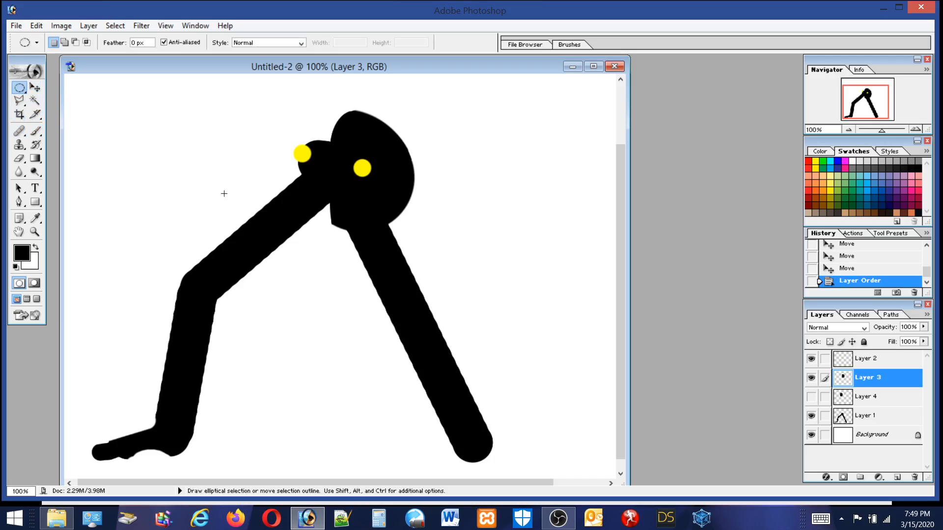
pyautogui.moveTo(372, 231); pyautogui.dragTo(462, 375)
pyautogui.moveTo(423, 378); pyautogui.dragTo(424, 379)
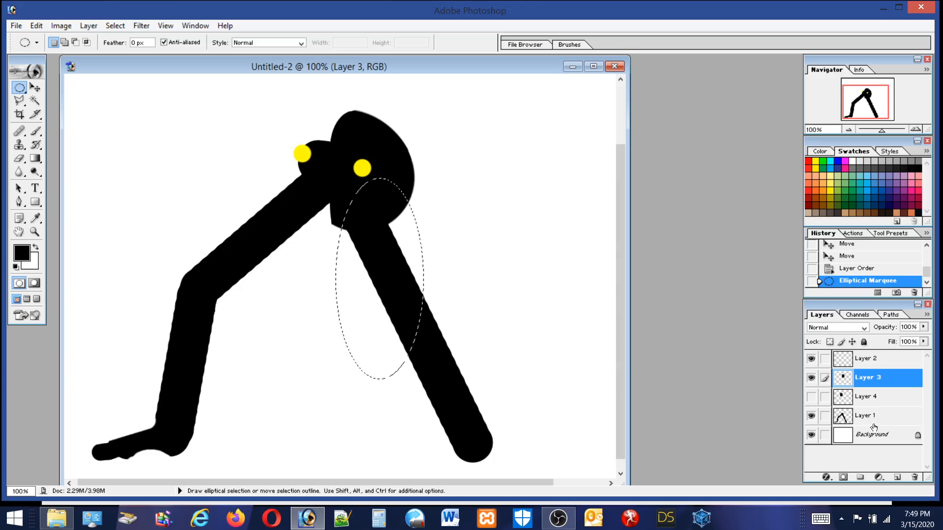
# Fill the ellipse with black on a new layer above Layer 3 and deselect.
pyautogui.click(897, 477)
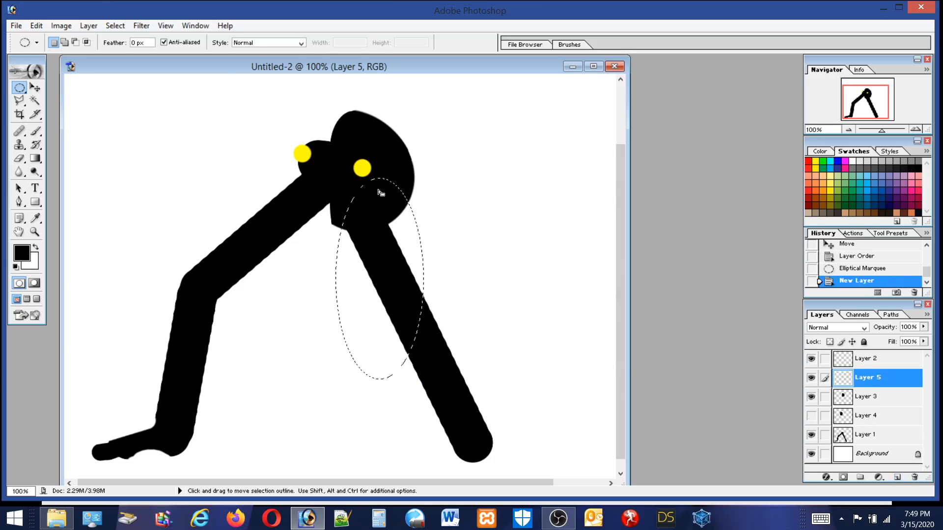
pyautogui.click(34, 26)
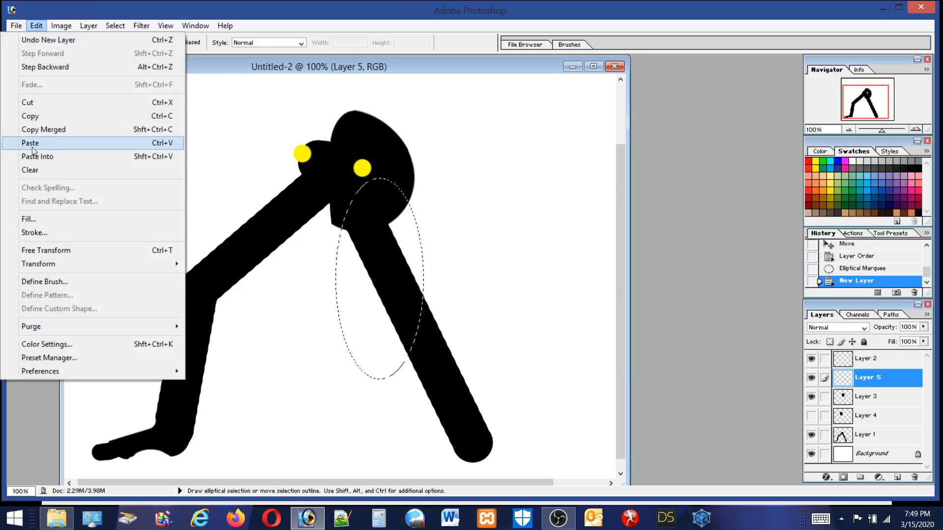
pyautogui.click(27, 220)
pyautogui.click(538, 212)
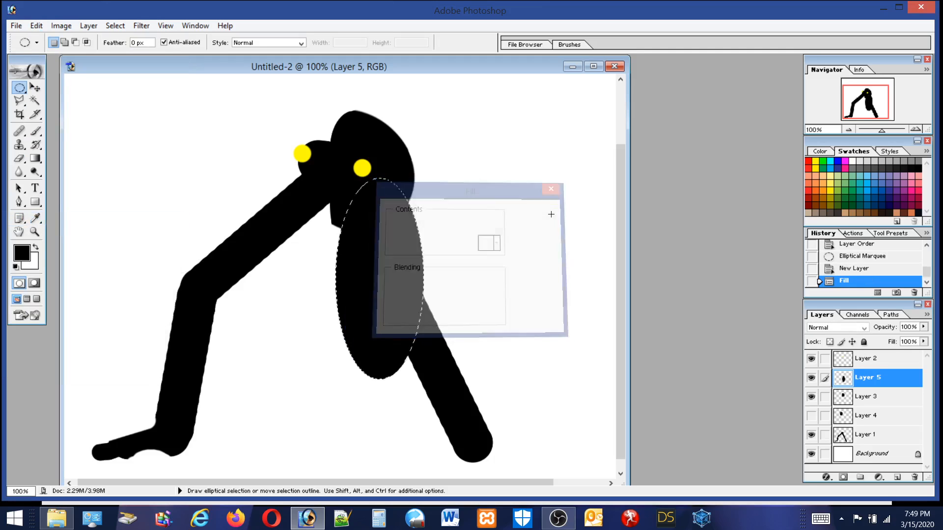
pyautogui.click(222, 114)
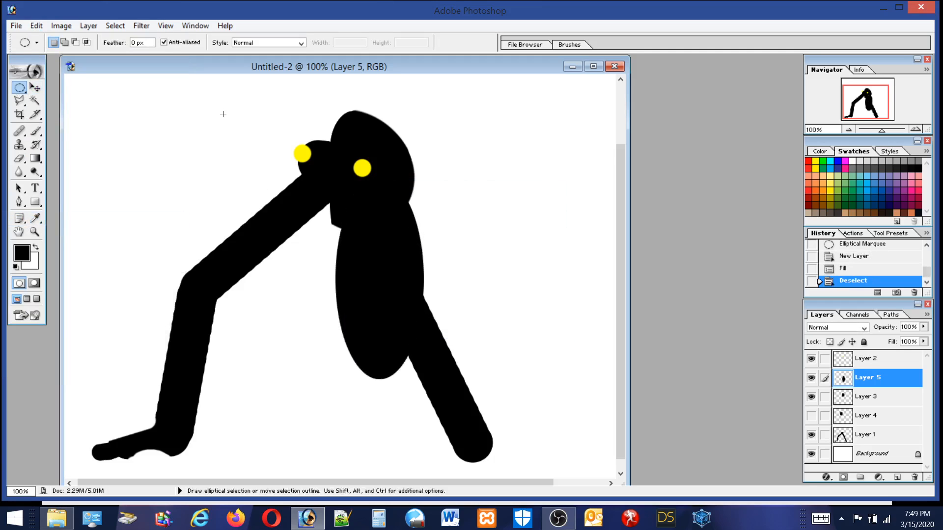
# Free-transform Layer 5's ellipse, rotating it about -18.1° and positioning it over the right leg's thigh just below the hip.
pyautogui.click(38, 26)
pyautogui.click(60, 255)
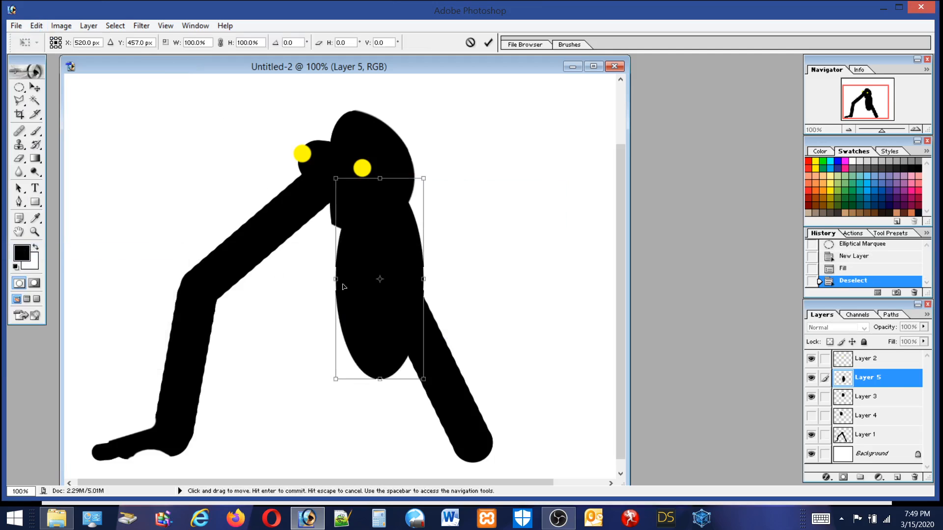
pyautogui.moveTo(454, 353); pyautogui.dragTo(489, 316)
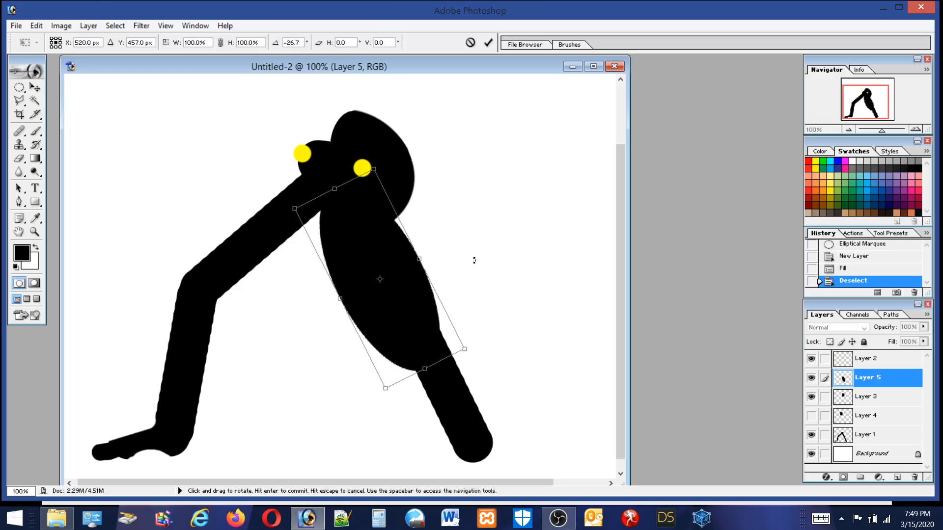
pyautogui.moveTo(379, 250); pyautogui.dragTo(387, 233)
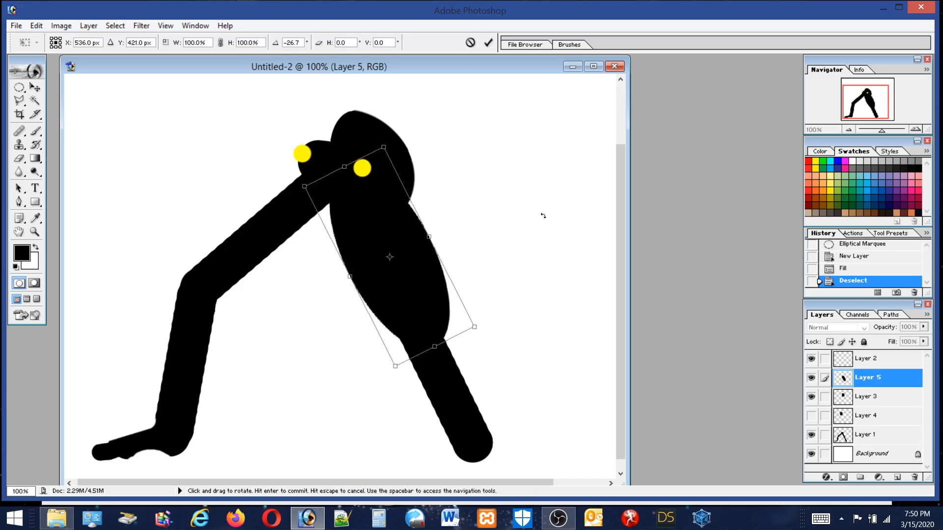
pyautogui.moveTo(542, 218); pyautogui.dragTo(484, 247)
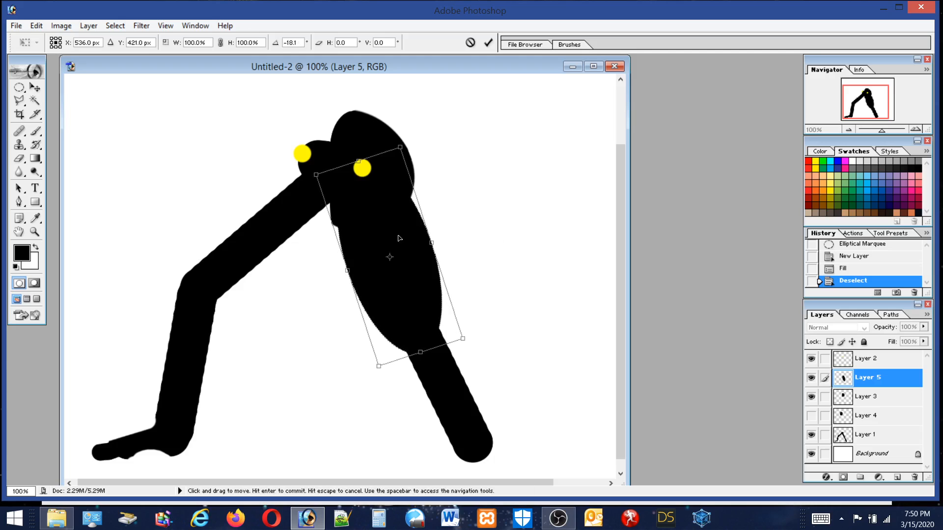
pyautogui.moveTo(399, 239); pyautogui.dragTo(393, 239)
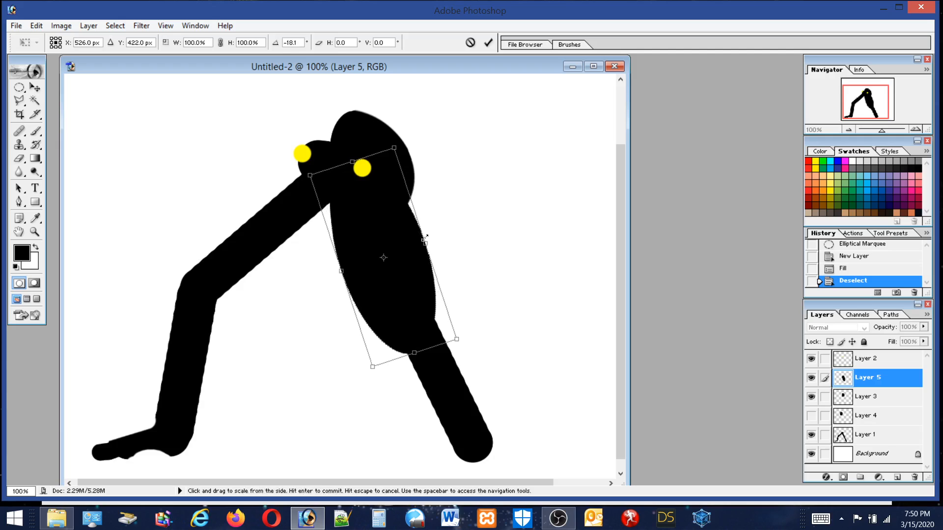
pyautogui.moveTo(400, 232); pyautogui.dragTo(400, 233)
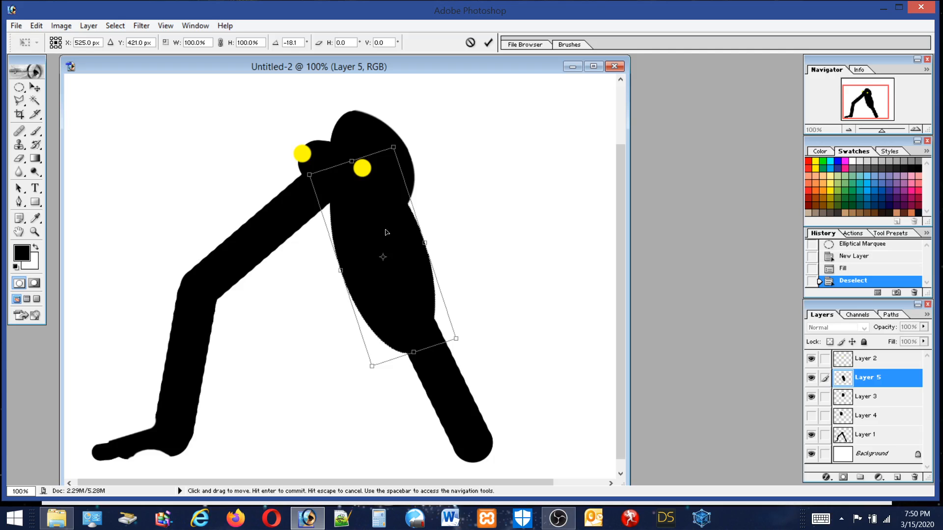
pyautogui.moveTo(387, 232); pyautogui.dragTo(386, 230)
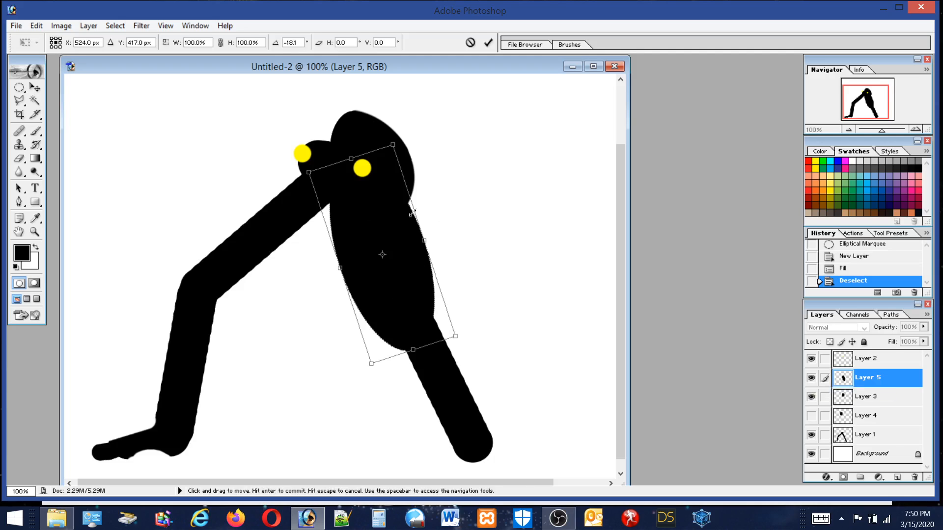
pyautogui.press('Return')
pyautogui.press('m')
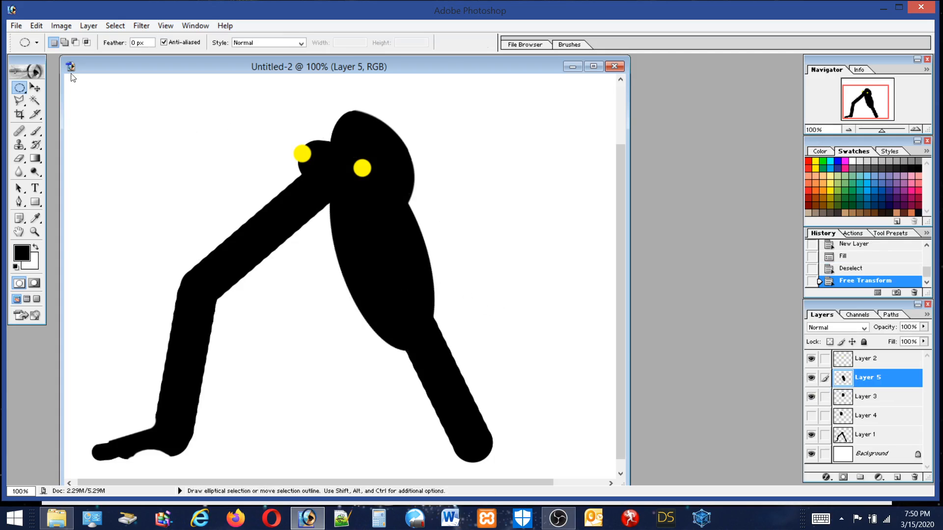
# Copy the whole of Layer 5, deselect, and paste the thigh ellipse as a new layer above it.
pyautogui.click(36, 26)
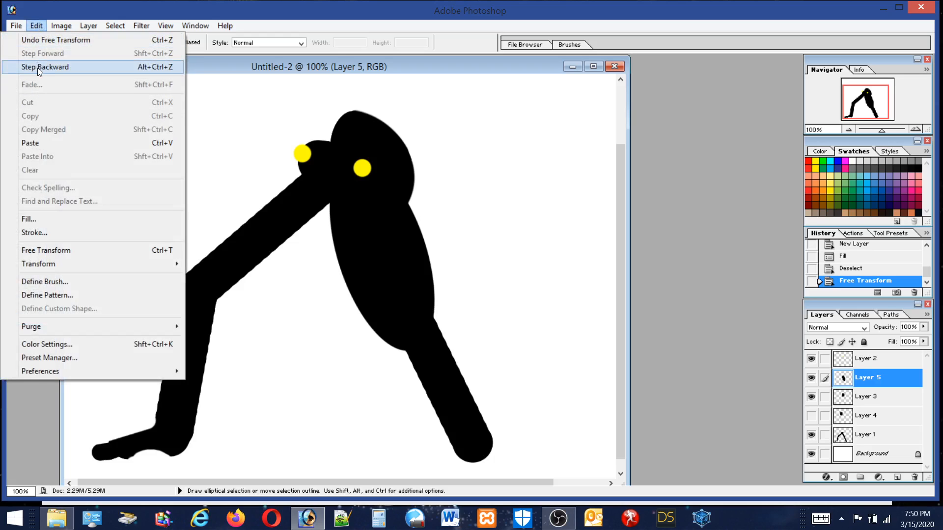
pyautogui.moveTo(114, 23)
pyautogui.click(72, 39)
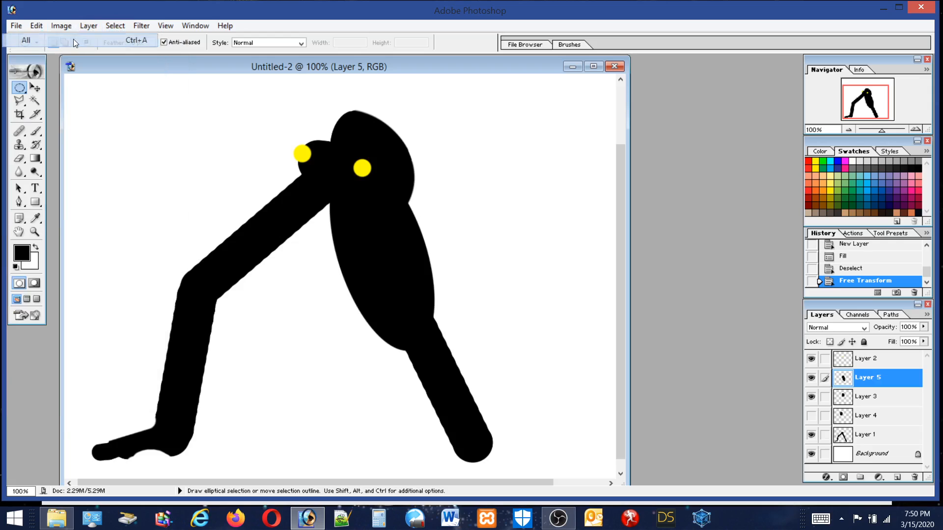
pyautogui.click(37, 25)
pyautogui.click(69, 116)
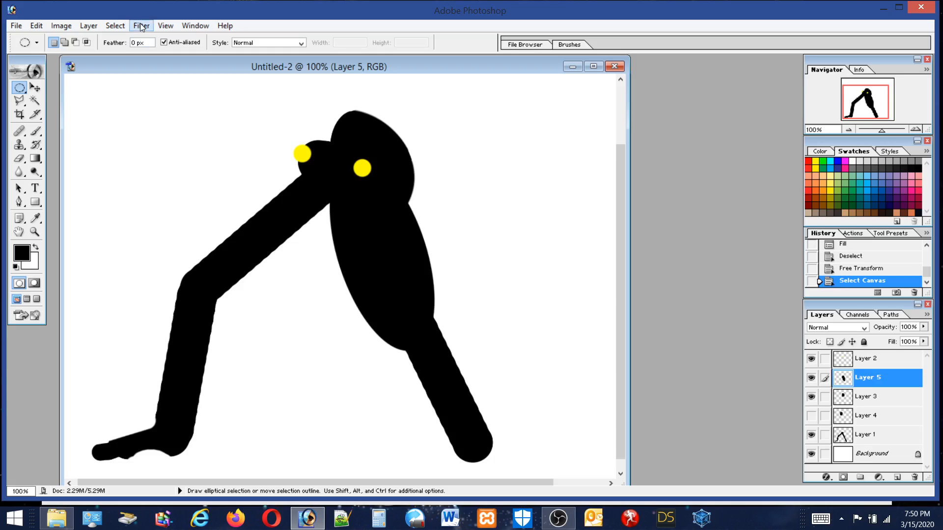
pyautogui.click(113, 25)
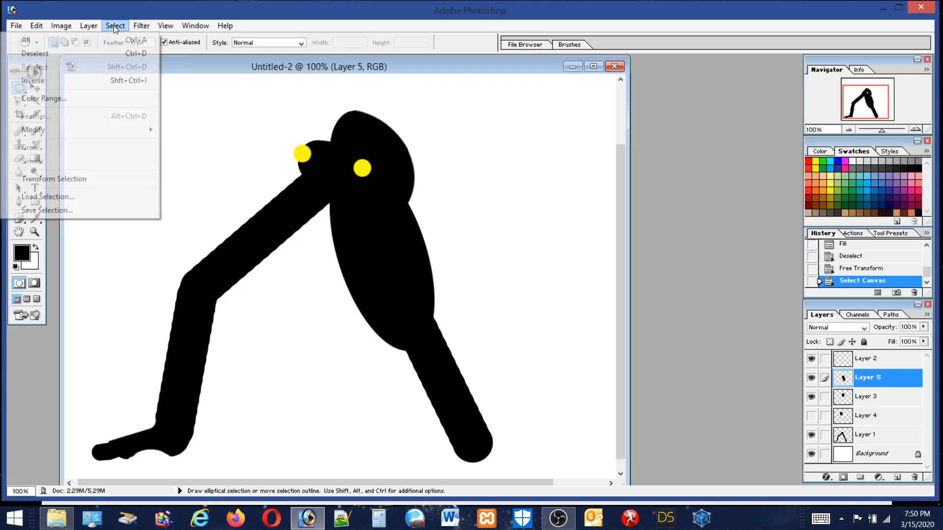
pyautogui.click(57, 53)
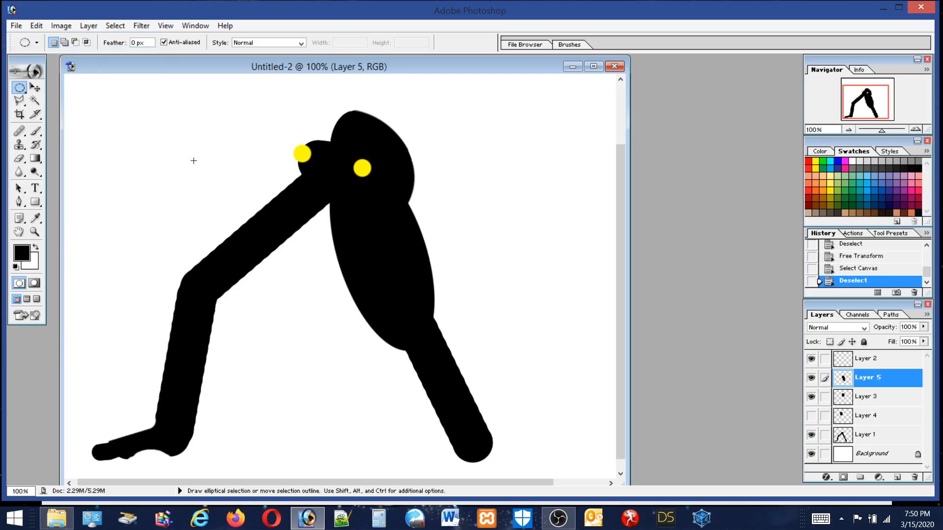
pyautogui.click(36, 26)
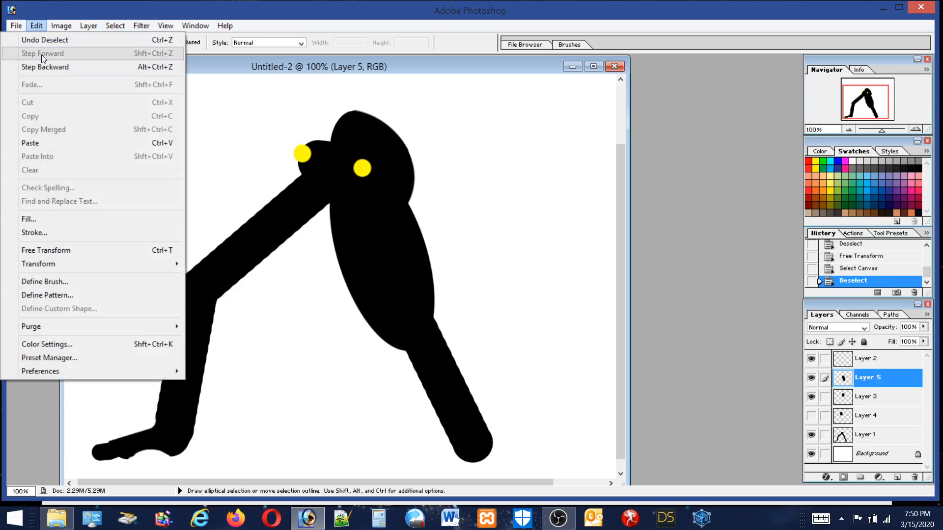
pyautogui.click(29, 144)
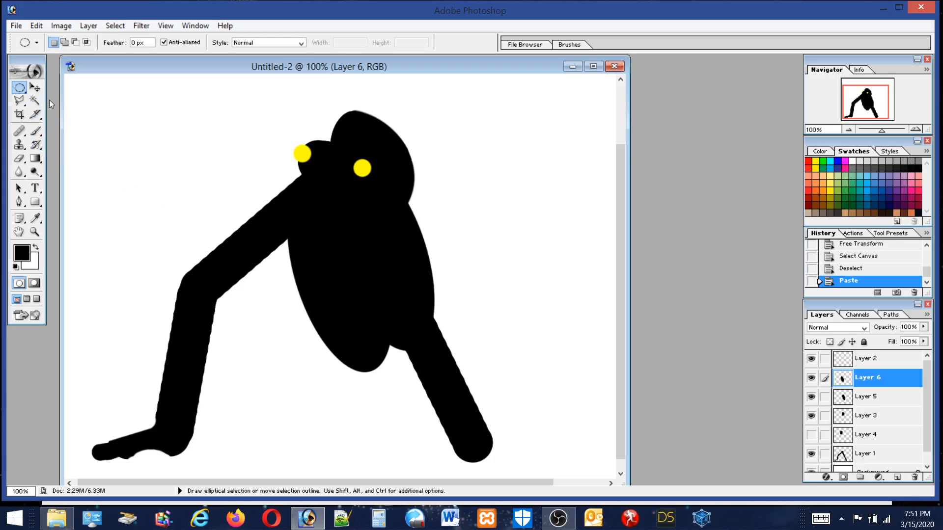
# Hide Layers 3 and 5, and move the pasted ellipse on Layer 6 up and over to the left leg's thigh.
pyautogui.click(812, 416)
pyautogui.click(813, 397)
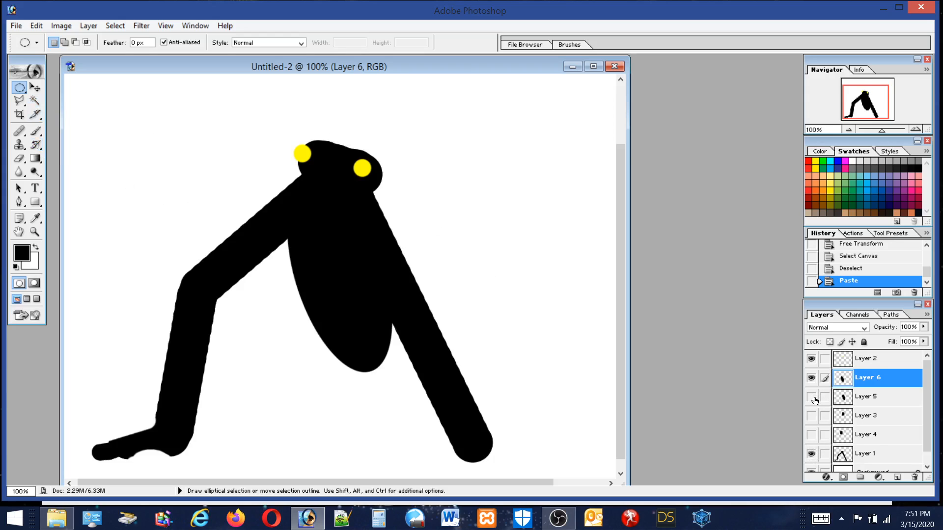
pyautogui.click(811, 358)
pyautogui.press('v')
pyautogui.moveTo(339, 320); pyautogui.dragTo(233, 254)
# Free-transform Layer 6's ellipse, rotating it about 67.9° and fitting it along the left thigh from hip to knee.
pyautogui.click(36, 25)
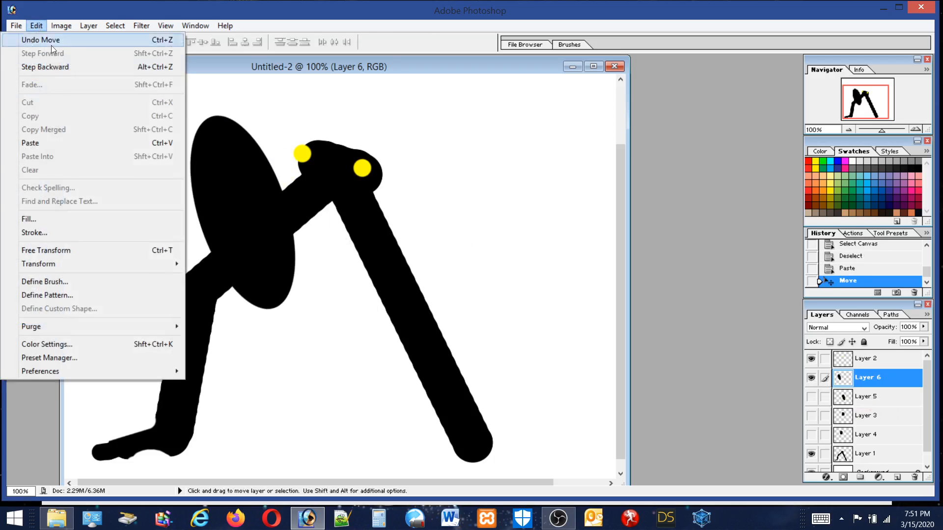
pyautogui.click(71, 249)
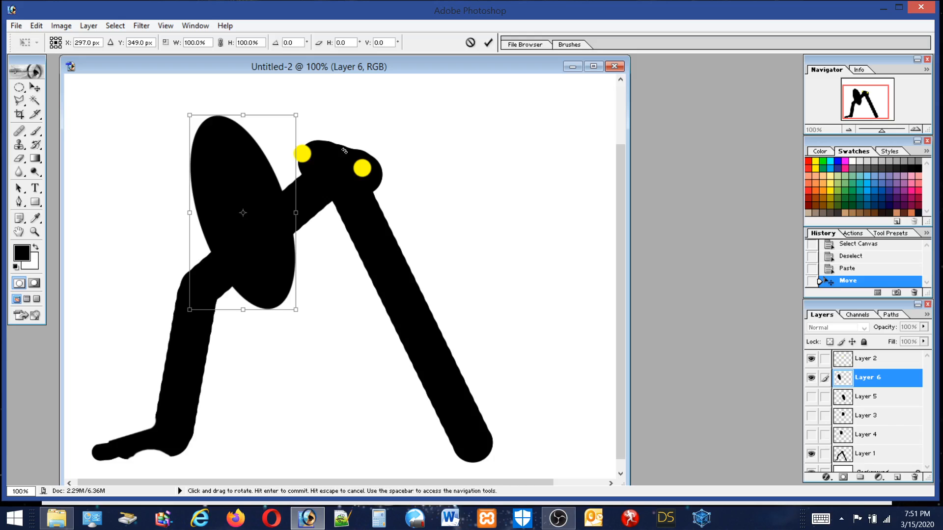
pyautogui.moveTo(407, 113); pyautogui.dragTo(426, 377)
pyautogui.moveTo(256, 203); pyautogui.dragTo(265, 217)
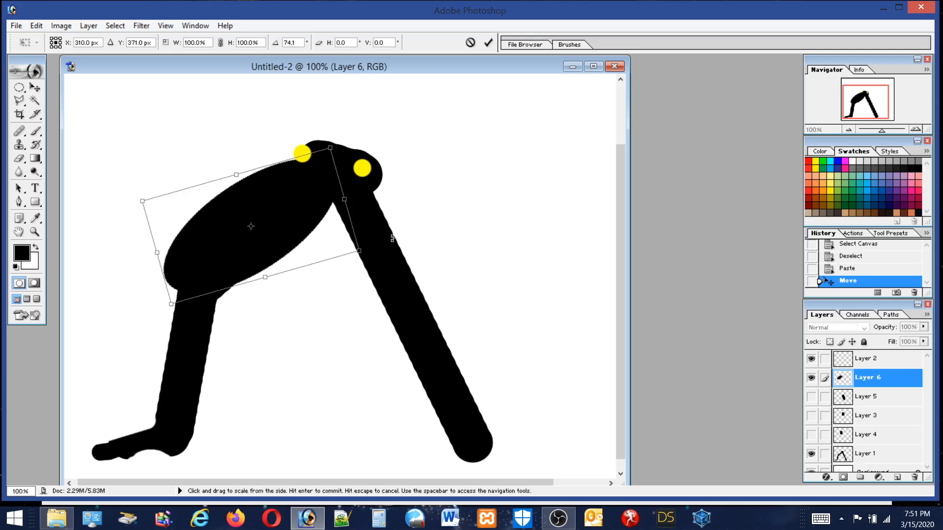
pyautogui.moveTo(393, 240); pyautogui.dragTo(396, 228)
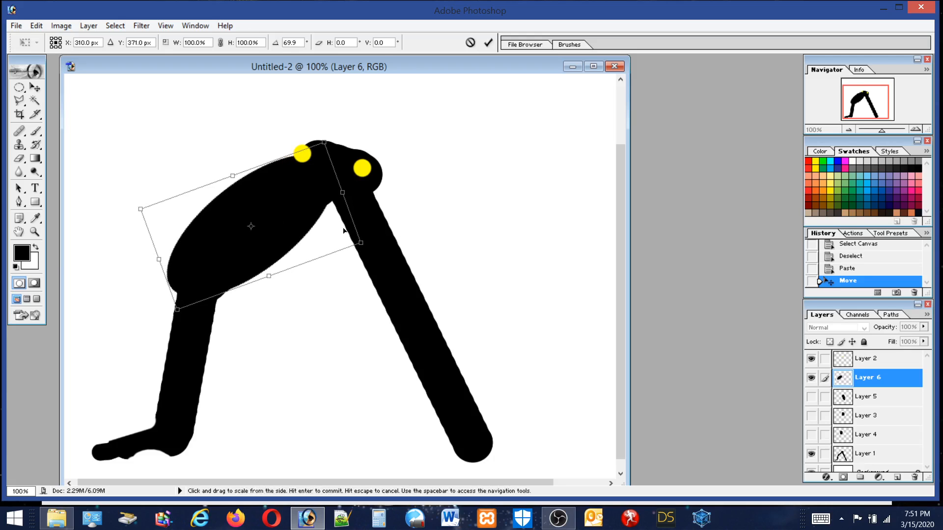
pyautogui.moveTo(313, 225); pyautogui.dragTo(314, 229)
pyautogui.moveTo(411, 238); pyautogui.dragTo(419, 230)
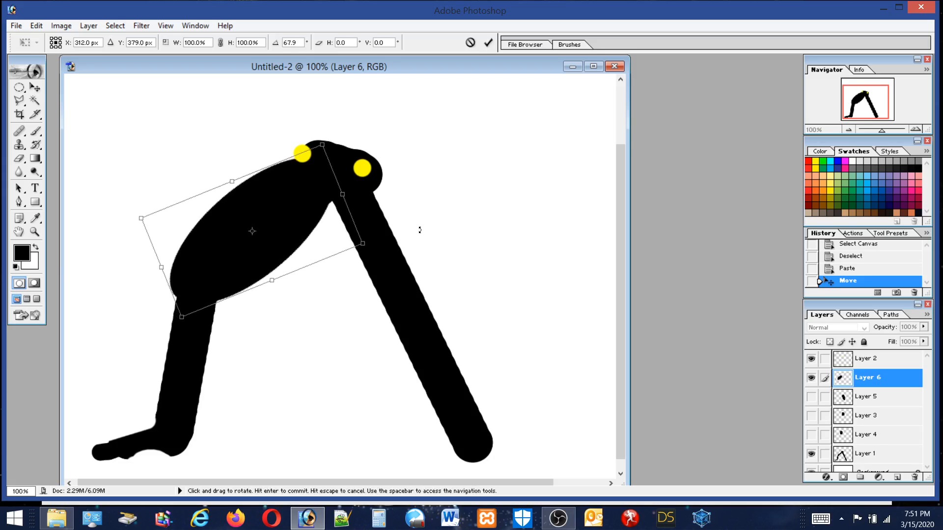
pyautogui.moveTo(312, 223); pyautogui.dragTo(313, 219)
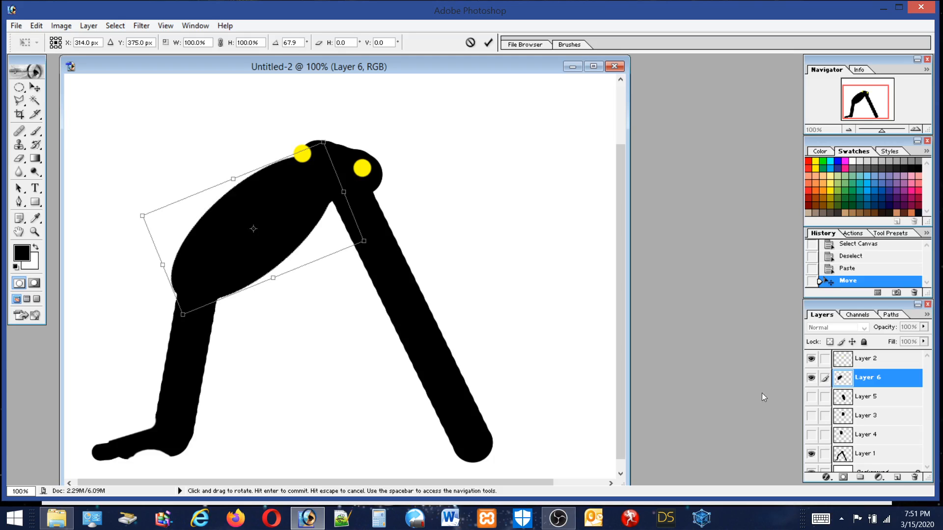
pyautogui.doubleClick(309, 209)
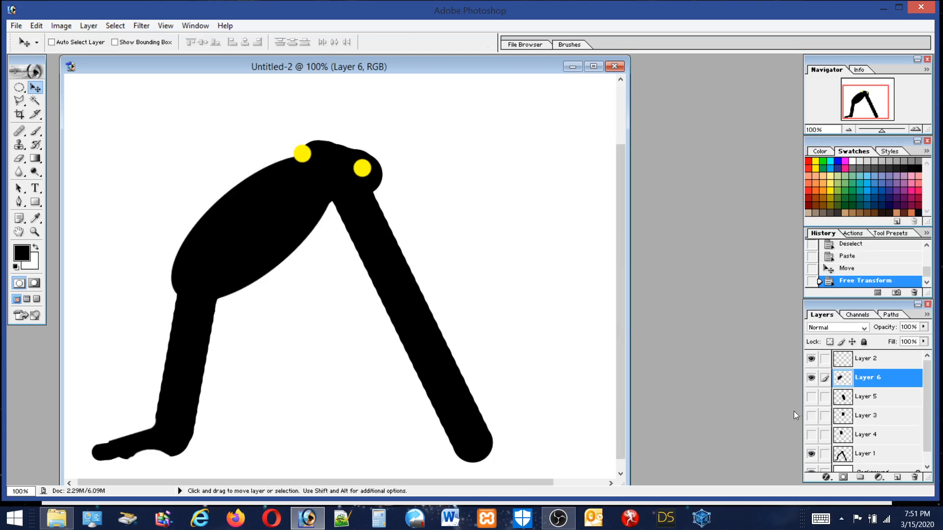
# Show the left hip shape on Layer 4, keeping Layer 3 hidden.
pyautogui.click(811, 416)
pyautogui.click(811, 417)
pyautogui.click(811, 436)
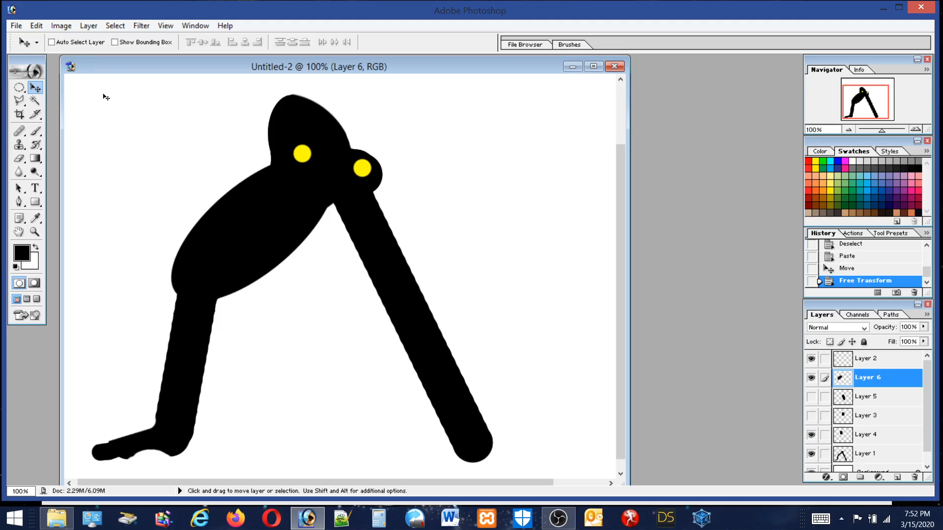
# Rotate the left thigh ellipse on Layer 6 by about -1.1°, and show Layers 5 and 3.
pyautogui.click(38, 26)
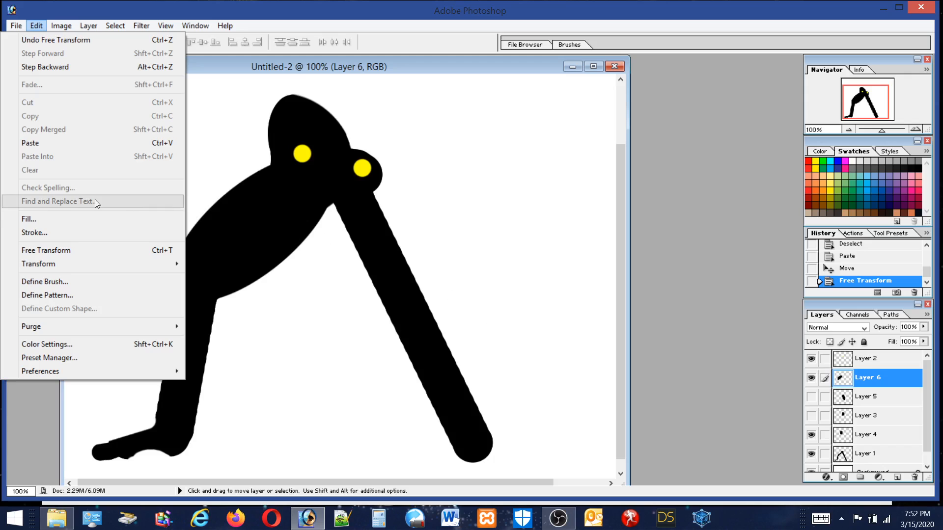
pyautogui.click(45, 250)
pyautogui.moveTo(433, 235); pyautogui.dragTo(441, 216)
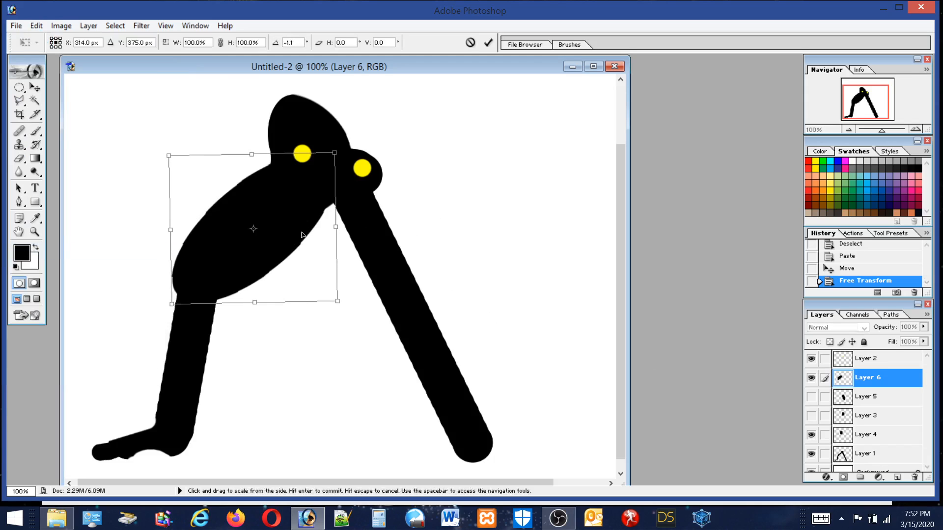
pyautogui.doubleClick(276, 231)
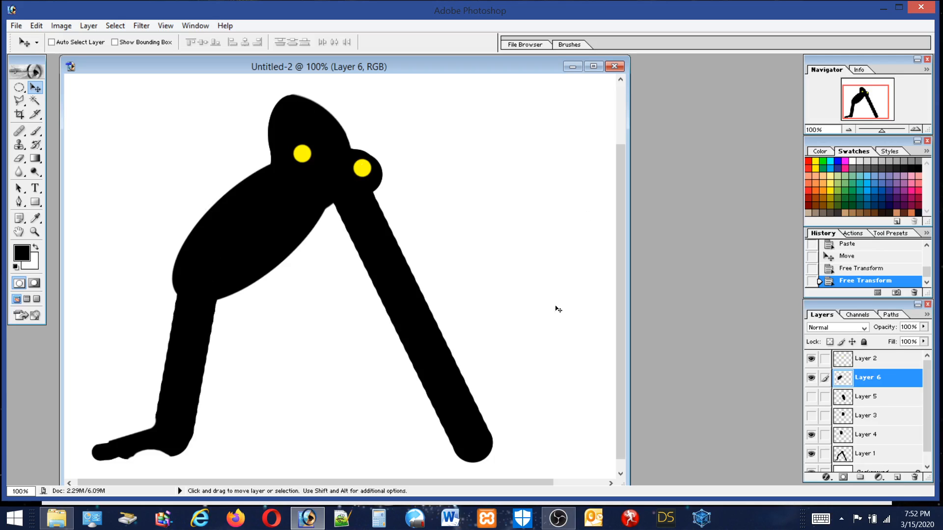
pyautogui.click(811, 397)
pyautogui.click(811, 416)
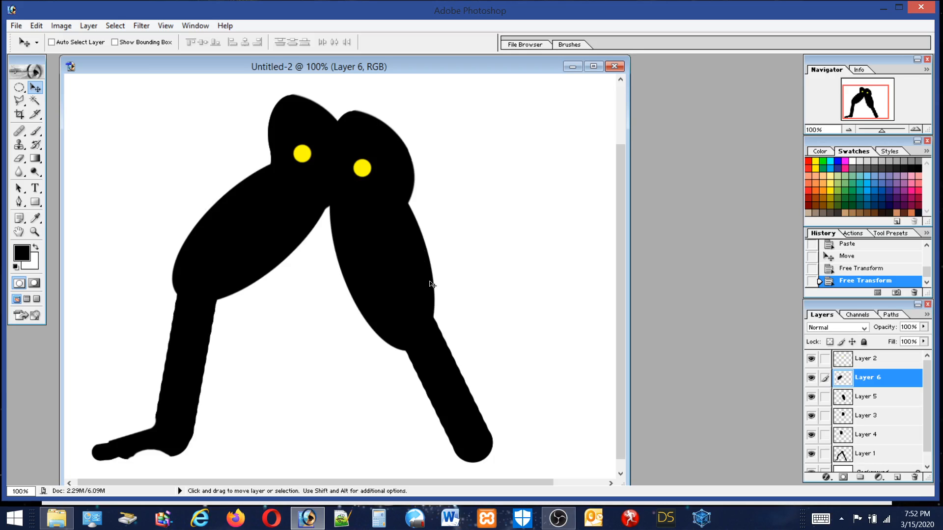
# Set the Brush tool's master diameter to 52 px.
pyautogui.click(34, 131)
pyautogui.click(77, 42)
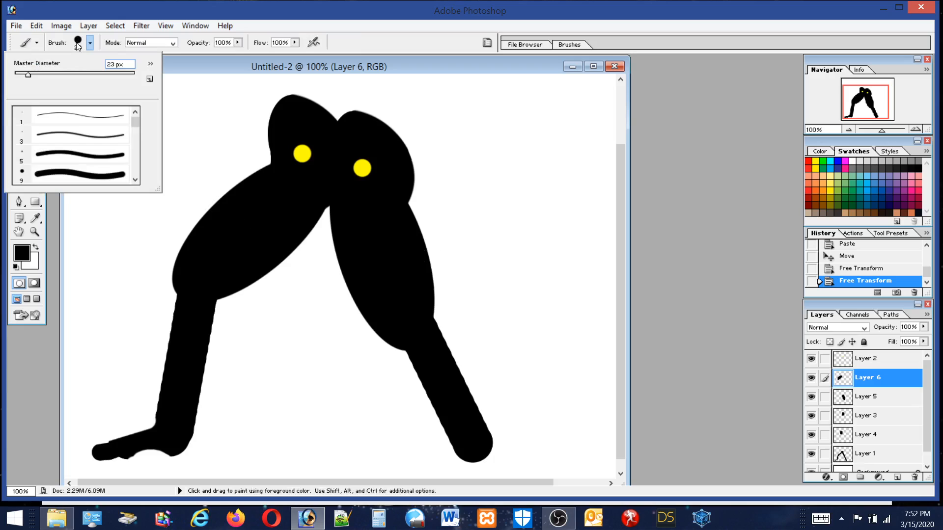
pyautogui.moveTo(39, 72); pyautogui.dragTo(46, 74)
pyautogui.click(180, 61)
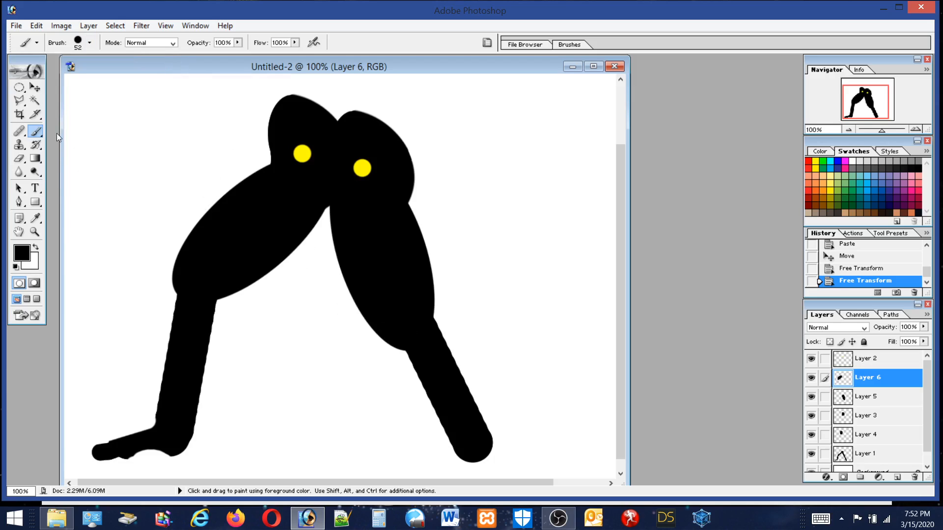
# Draw a tall, narrow elliptical selection for the right calf and move it into the empty space between the legs.
pyautogui.click(19, 88)
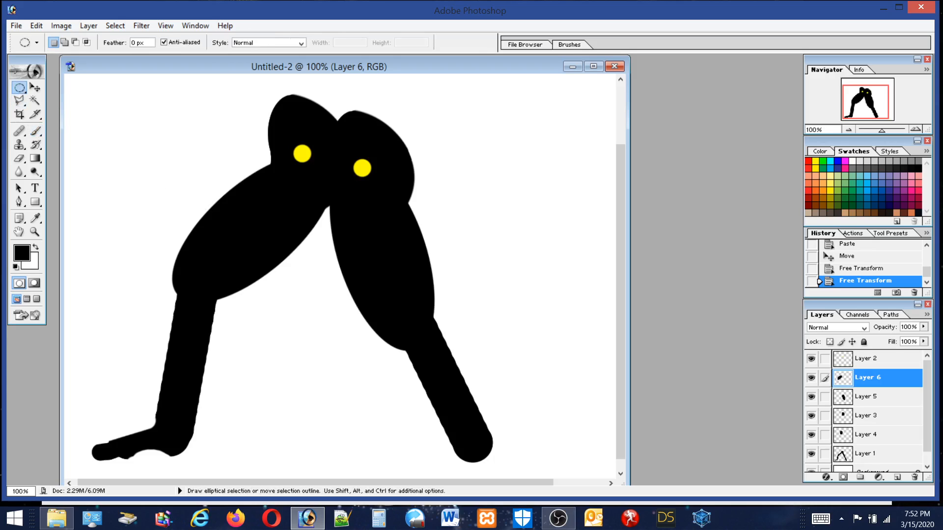
pyautogui.moveTo(384, 278); pyautogui.dragTo(442, 466)
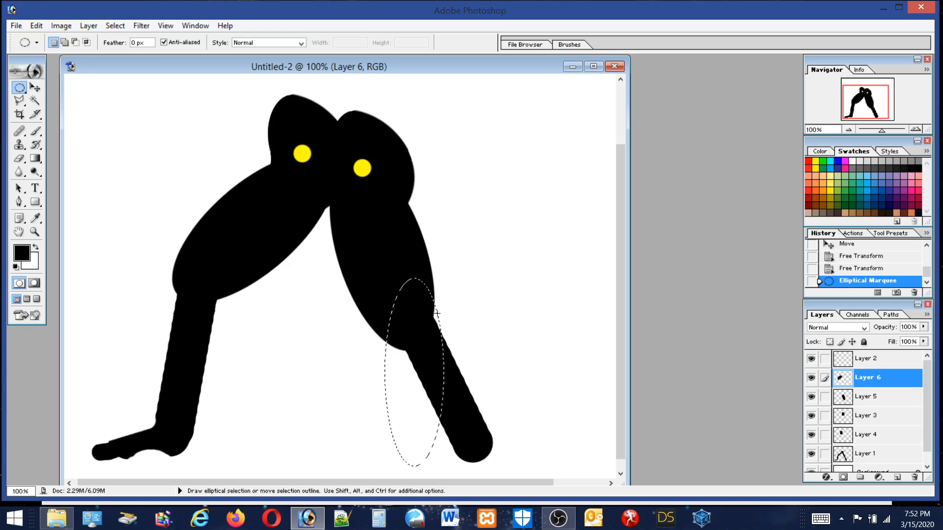
pyautogui.moveTo(412, 370); pyautogui.dragTo(312, 368)
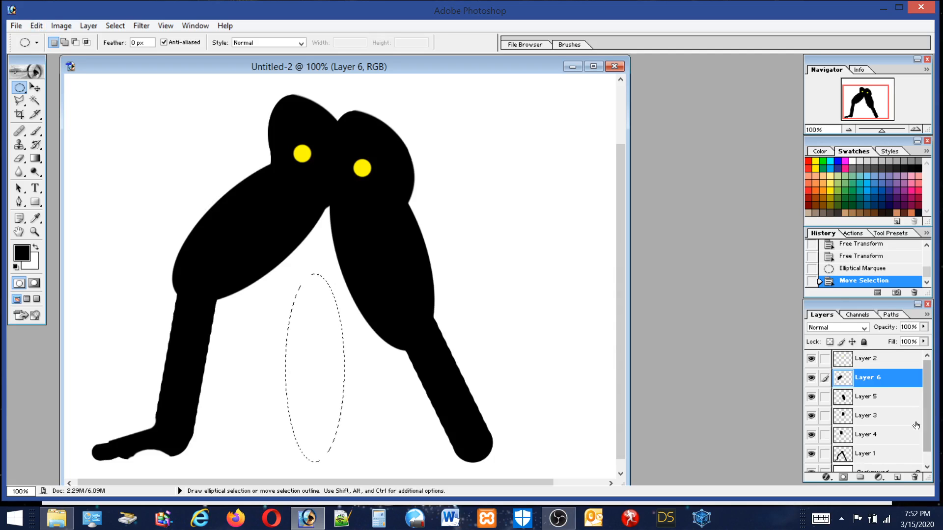
# Fill the tall elliptical calf selection with the foreground colour on a new layer.
pyautogui.click(897, 478)
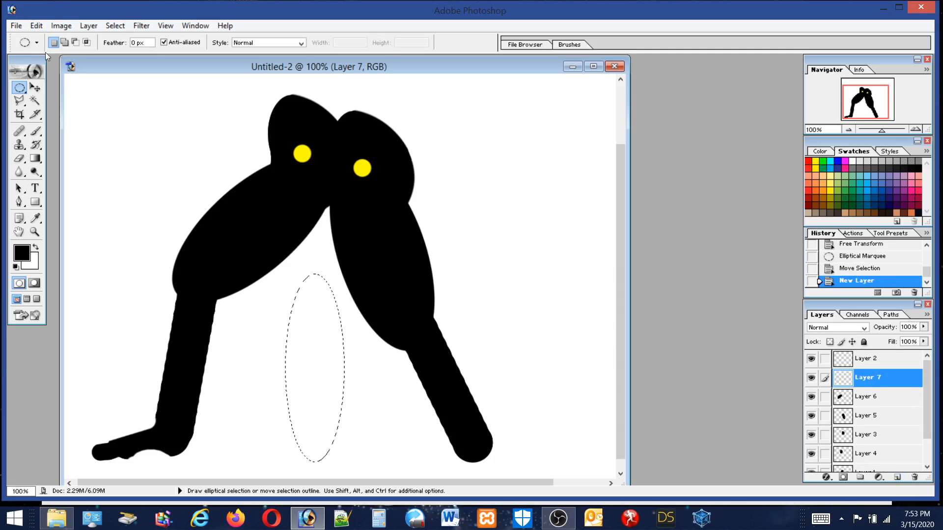
pyautogui.click(35, 22)
pyautogui.click(29, 217)
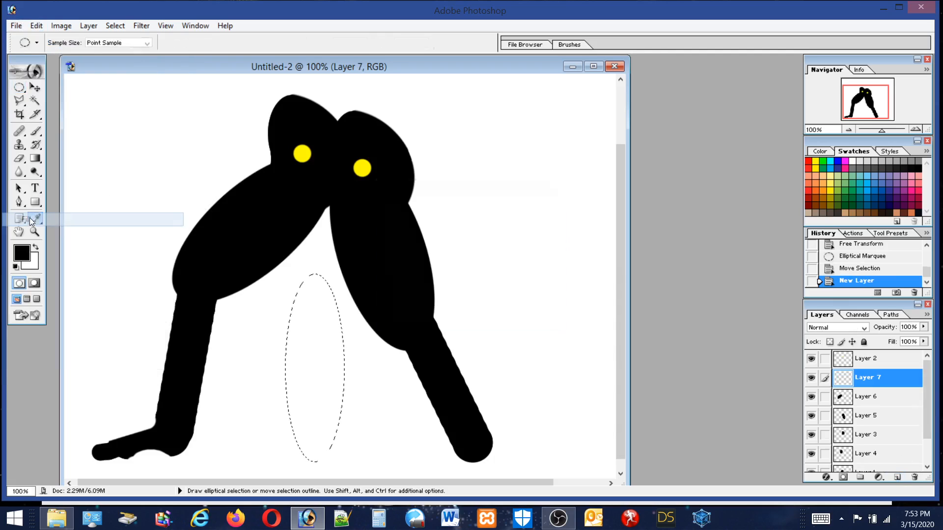
pyautogui.click(539, 211)
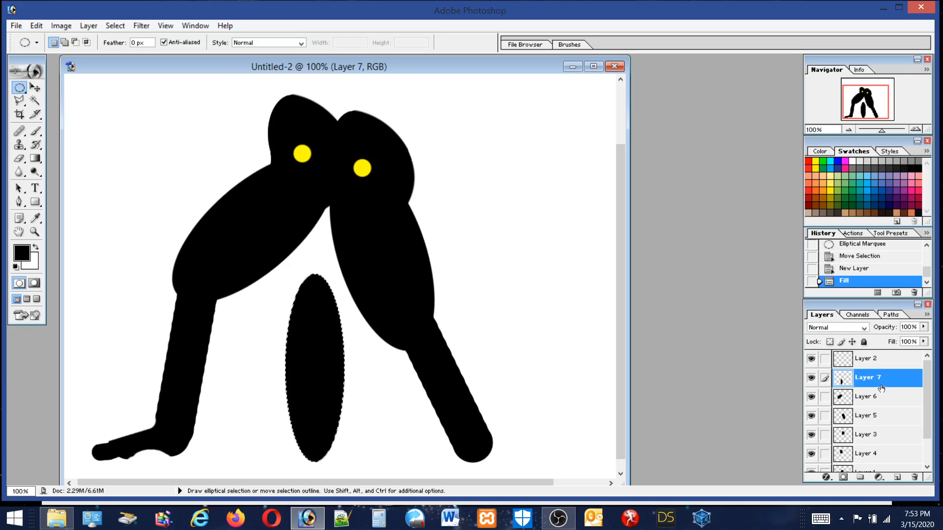
# Move Layer 7 beneath Layer 6 in the layer order and clear the elliptical selection.
pyautogui.moveTo(880, 385); pyautogui.dragTo(865, 399)
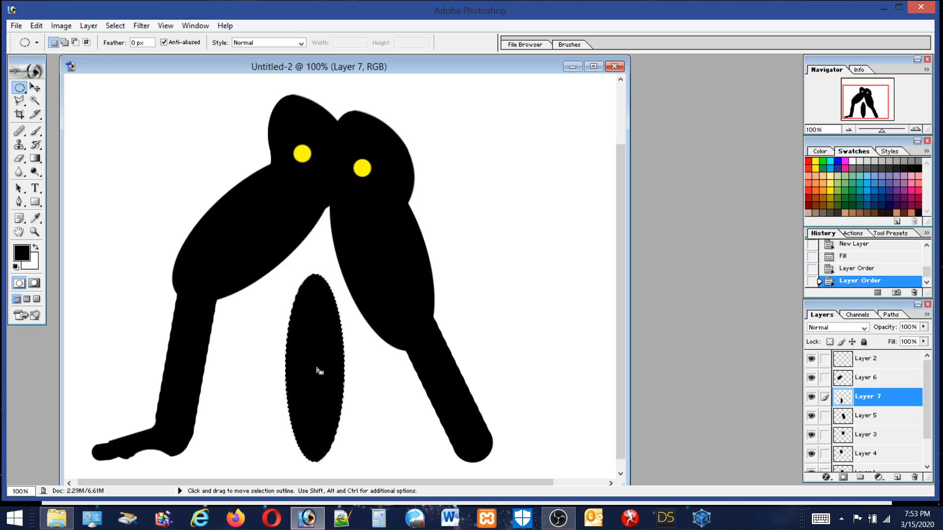
pyautogui.moveTo(317, 370); pyautogui.dragTo(623, 336)
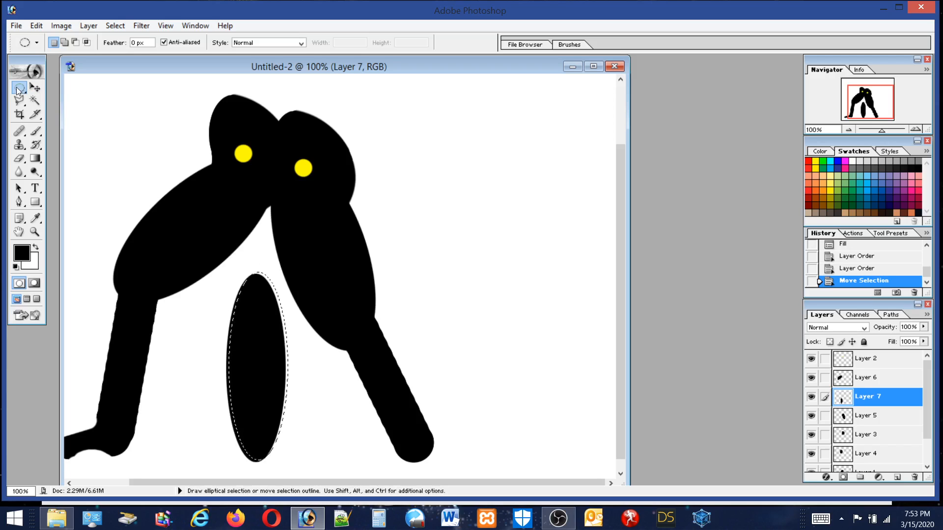
pyautogui.hotkey('ctrl', 'd')
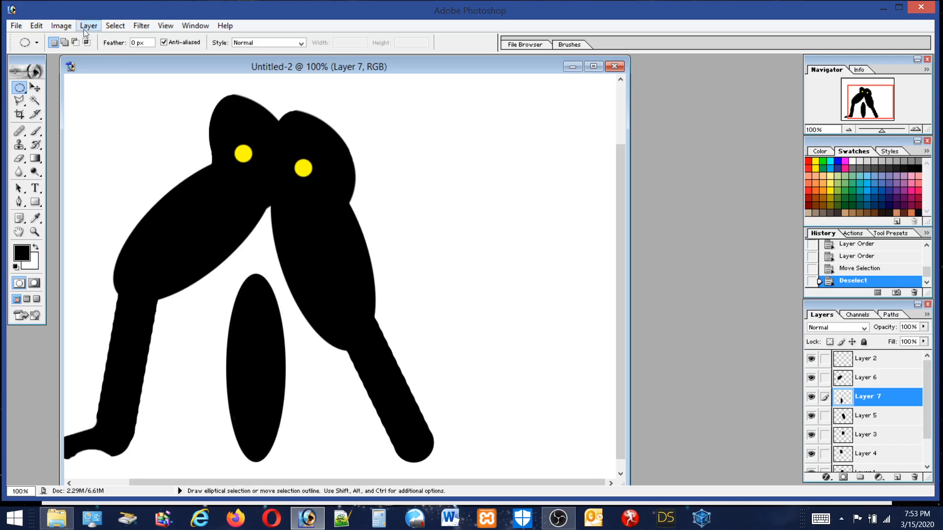
pyautogui.click(32, 25)
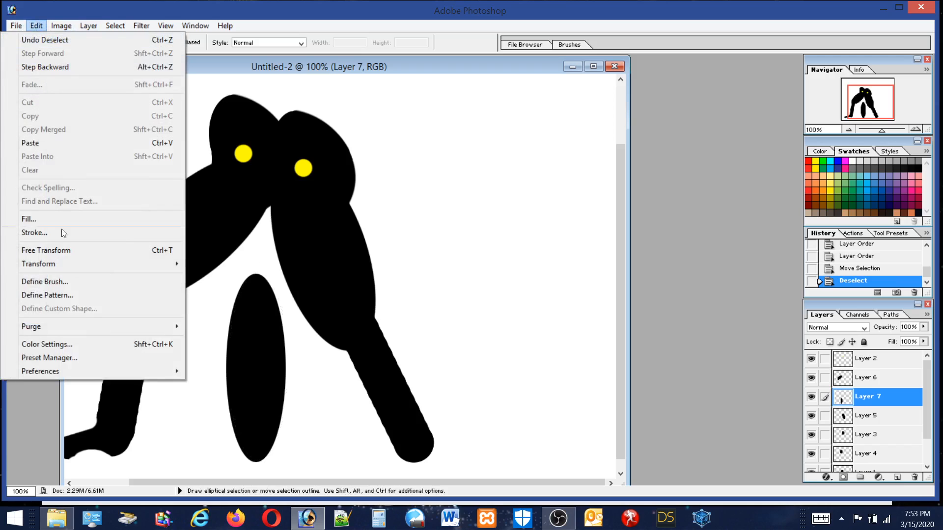
pyautogui.click(60, 255)
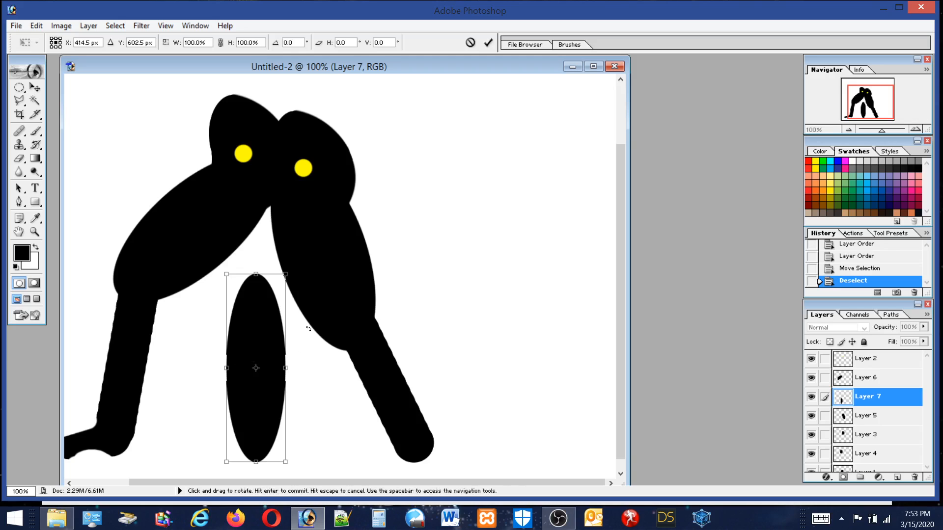
pyautogui.doubleClick(259, 318)
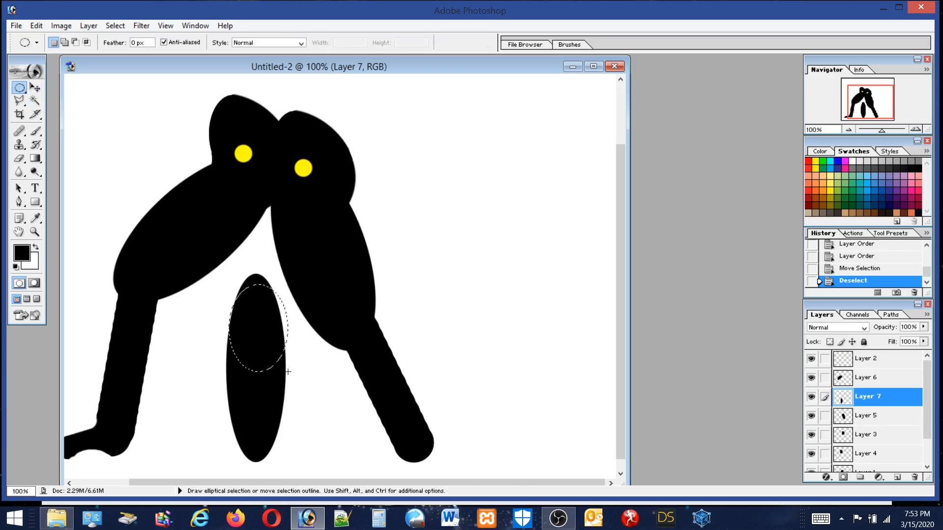
# Select a rounder ellipse over the upper end of the calf shape and fill it with the foreground colour.
pyautogui.moveTo(288, 371); pyautogui.dragTo(287, 360)
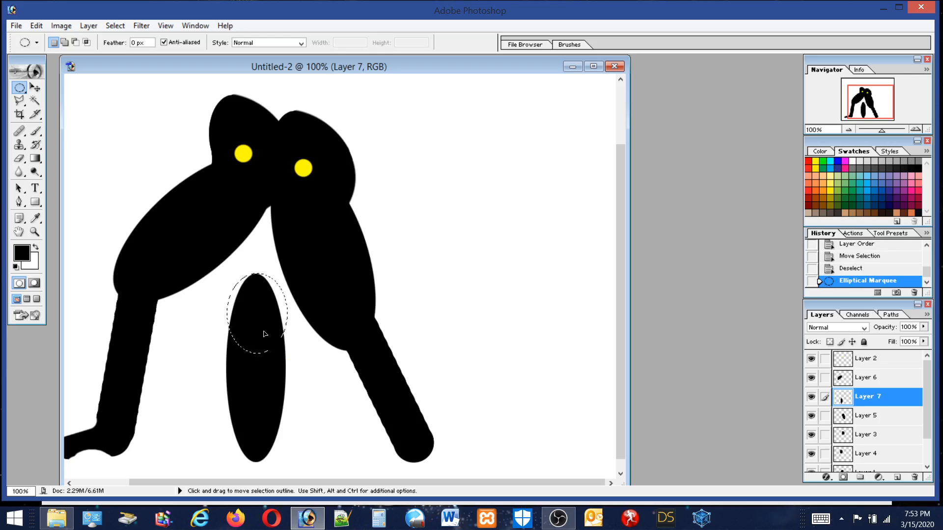
pyautogui.moveTo(263, 334); pyautogui.dragTo(266, 336)
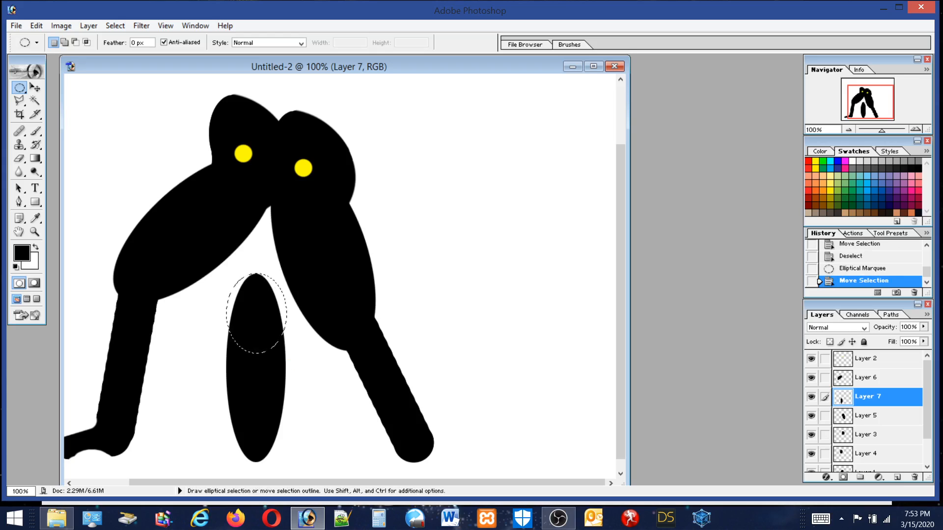
pyautogui.click(36, 25)
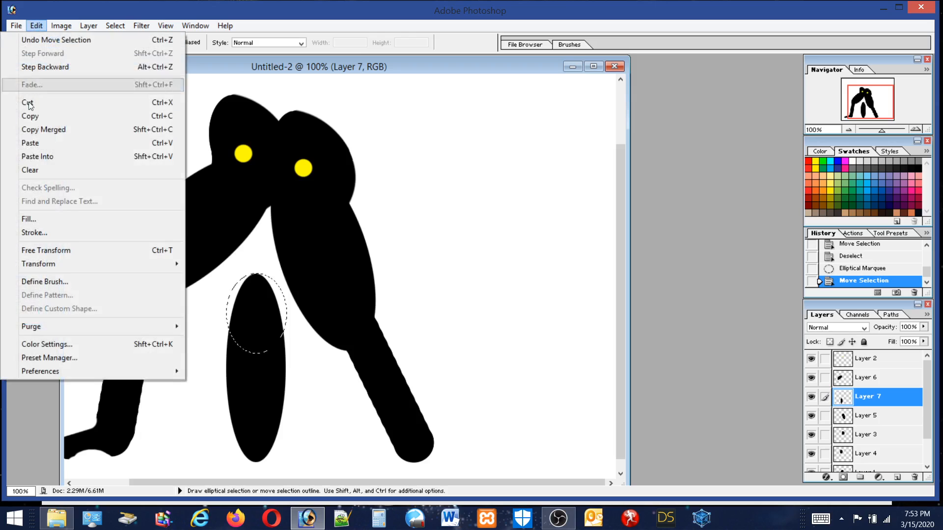
pyautogui.click(37, 220)
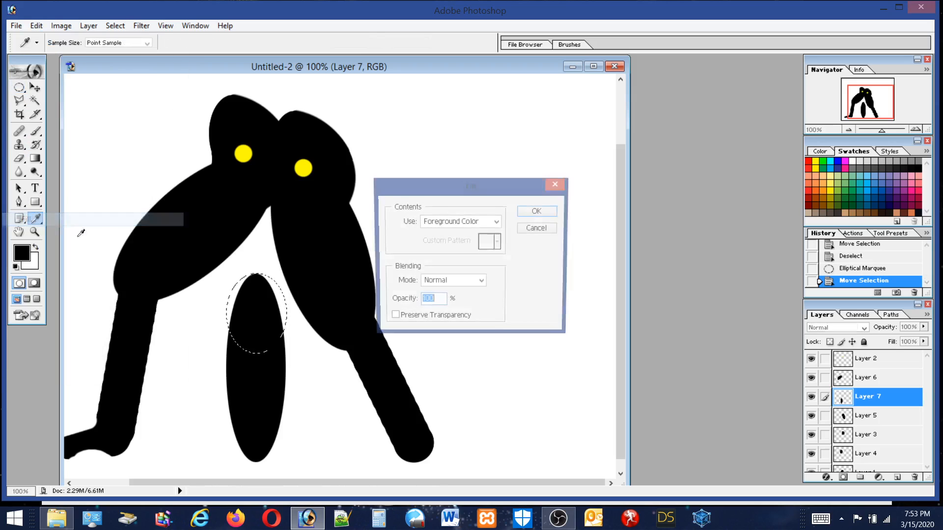
pyautogui.click(539, 211)
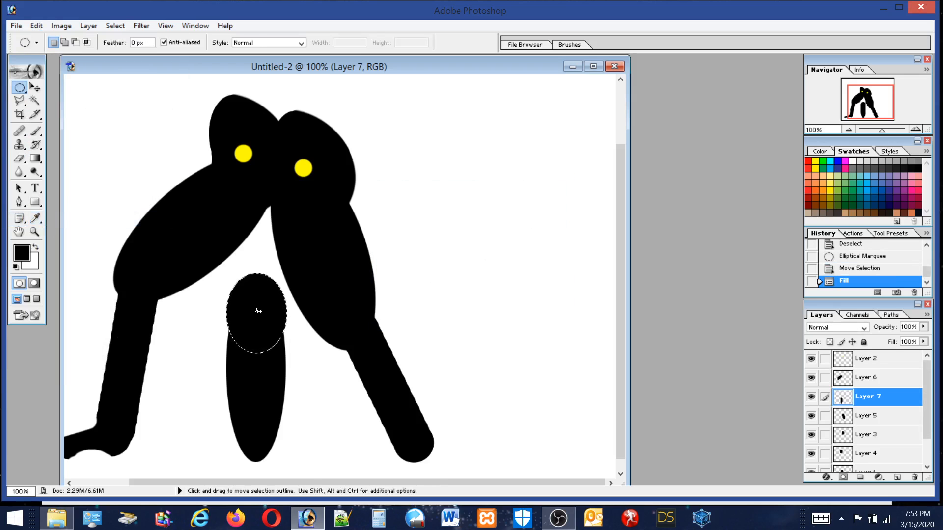
# Select a slightly larger ellipse around the calf's rounded upper end, fill it with the foreground colour and deselect.
pyautogui.moveTo(255, 310); pyautogui.dragTo(256, 310)
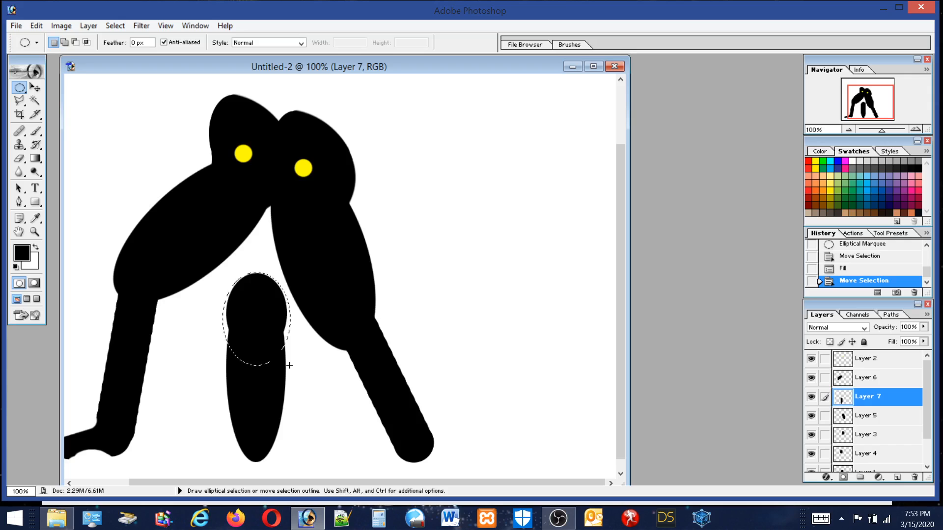
pyautogui.moveTo(292, 365); pyautogui.dragTo(292, 366)
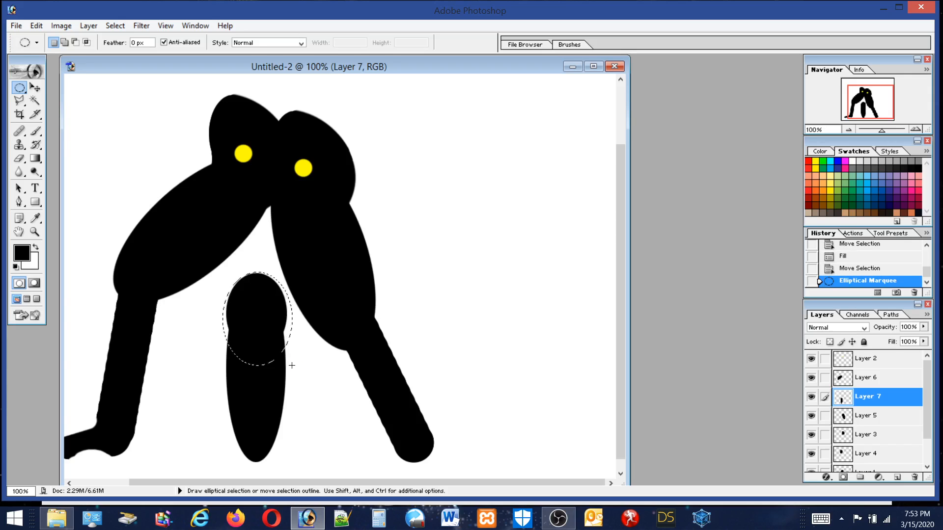
pyautogui.click(41, 25)
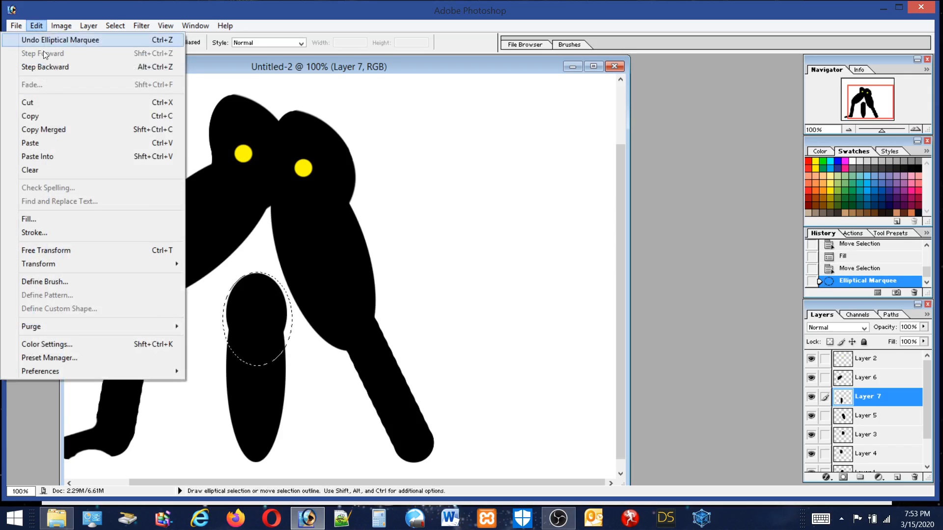
pyautogui.click(45, 217)
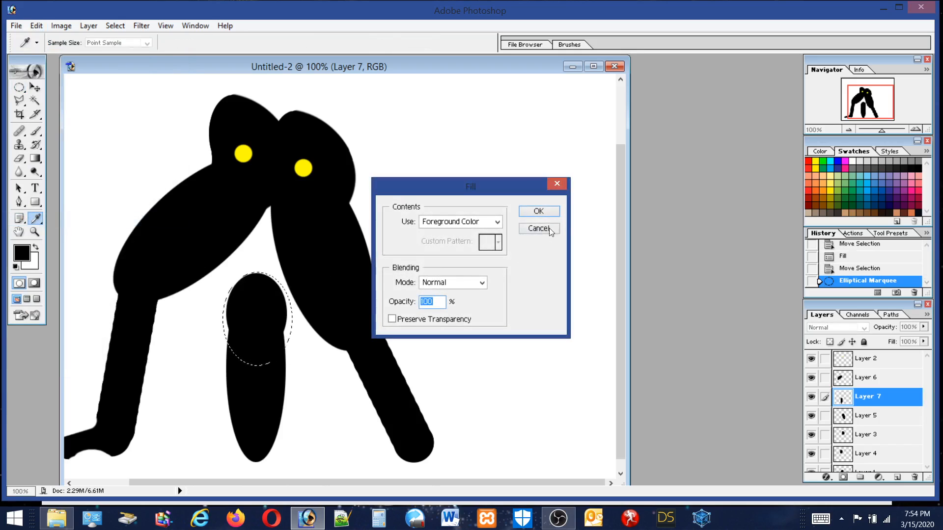
pyautogui.click(546, 212)
pyautogui.click(281, 314)
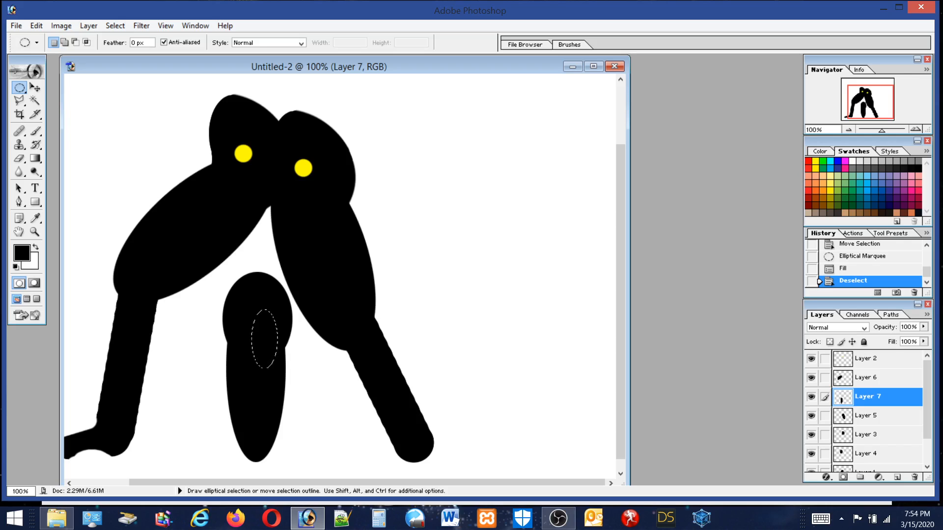
# Fill a narrow elliptical selection along the calf's upper right edge with the foreground colour, then deselect.
pyautogui.moveTo(285, 381); pyautogui.dragTo(290, 396)
pyautogui.moveTo(270, 364); pyautogui.dragTo(270, 340)
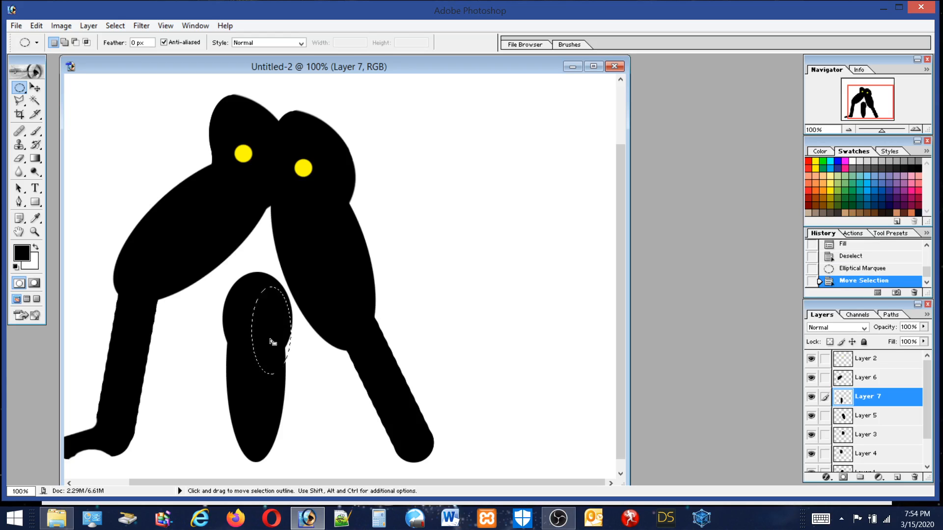
pyautogui.click(36, 25)
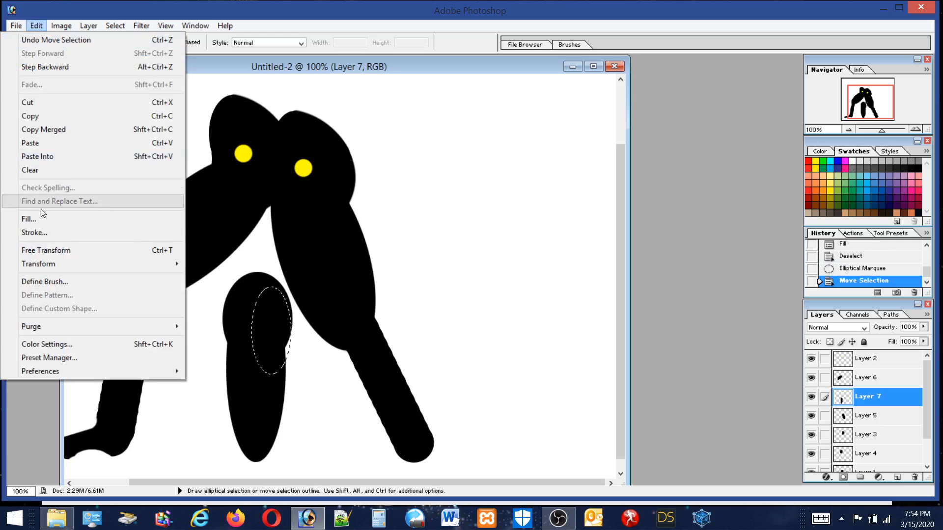
pyautogui.click(32, 219)
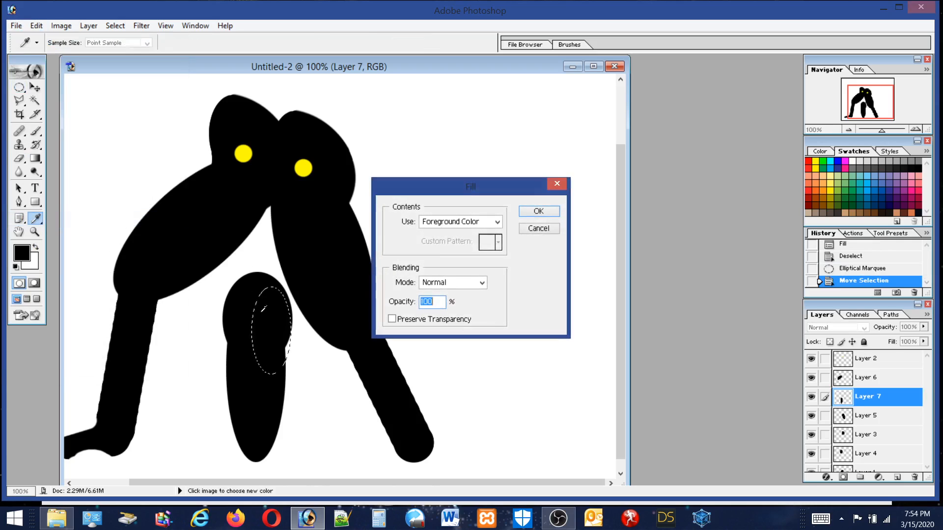
pyautogui.click(544, 212)
pyautogui.hotkey('ctrl', 'd')
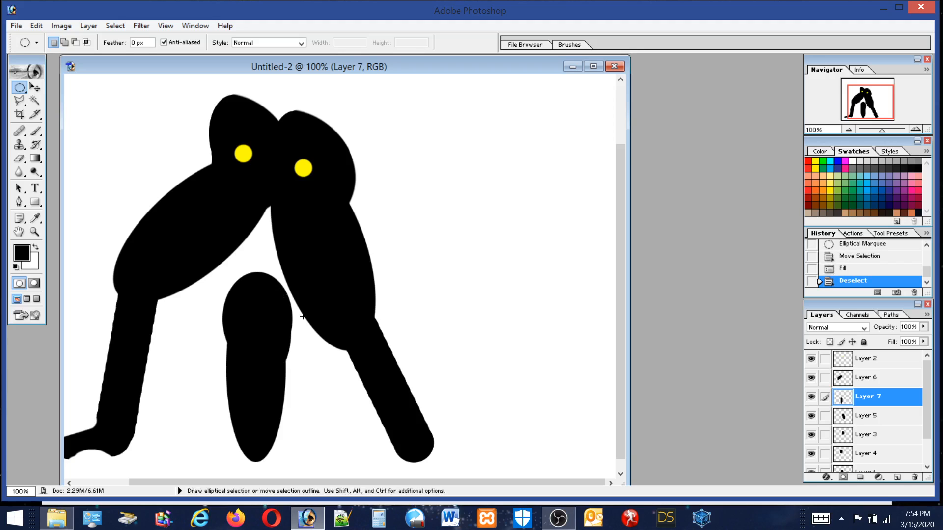
# Outline the area beside the calf's right edge below the bulge with the Polygonal Lasso, adding a sliver of the edge to the selection.
pyautogui.click(35, 232)
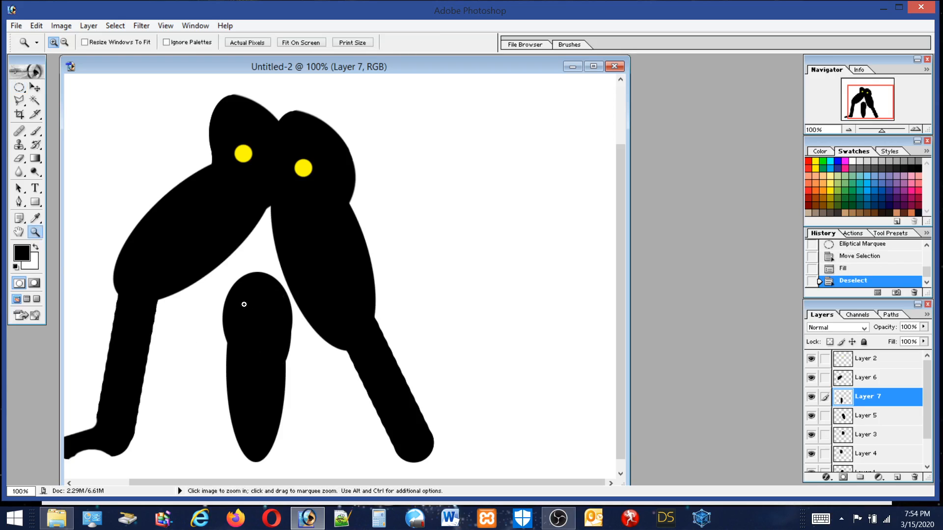
pyautogui.moveTo(244, 305); pyautogui.dragTo(318, 384)
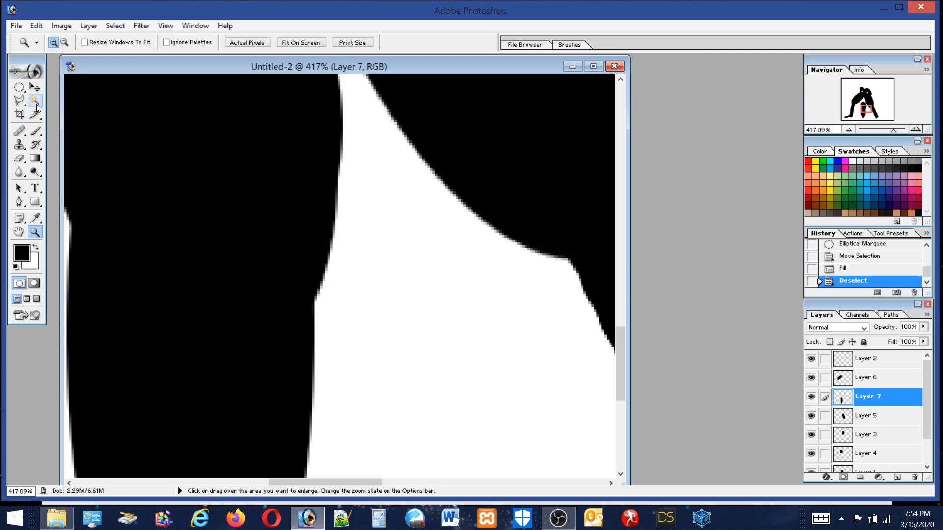
pyautogui.click(19, 100)
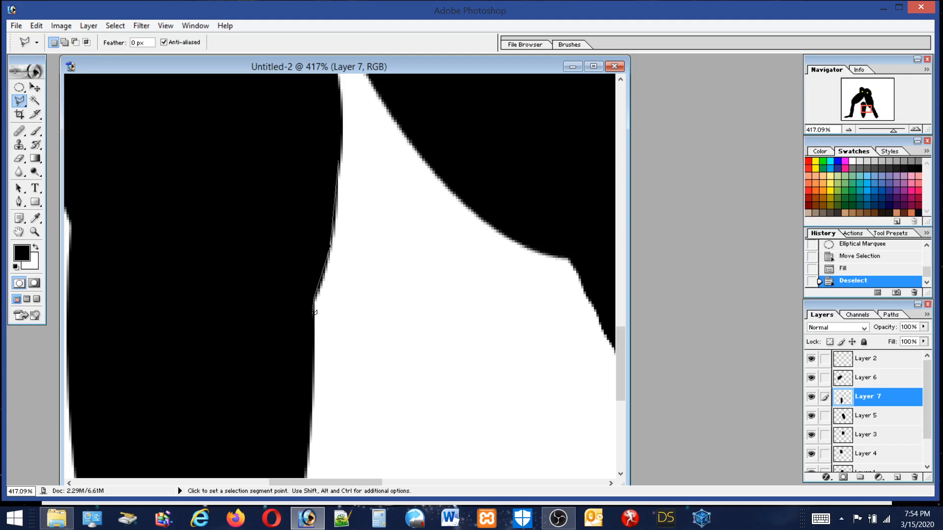
pyautogui.click(312, 387)
pyautogui.click(419, 323)
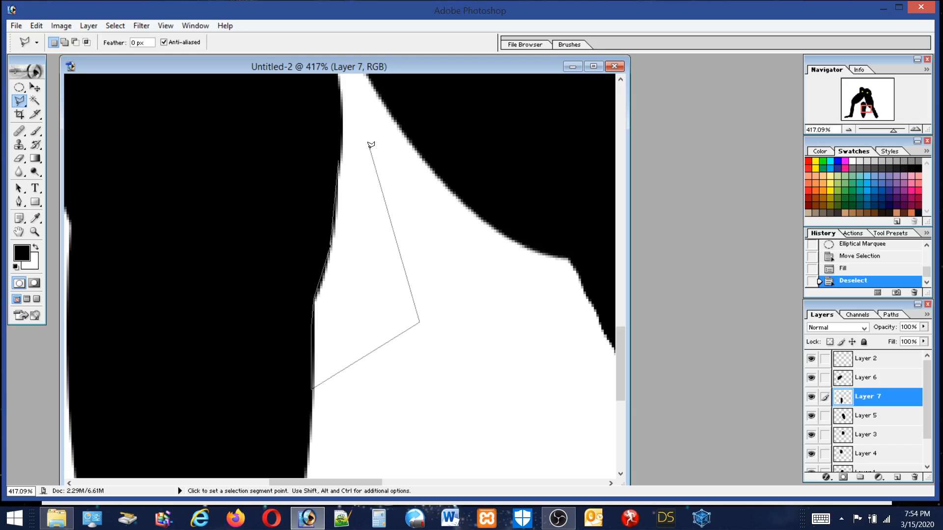
pyautogui.click(362, 142)
pyautogui.click(342, 145)
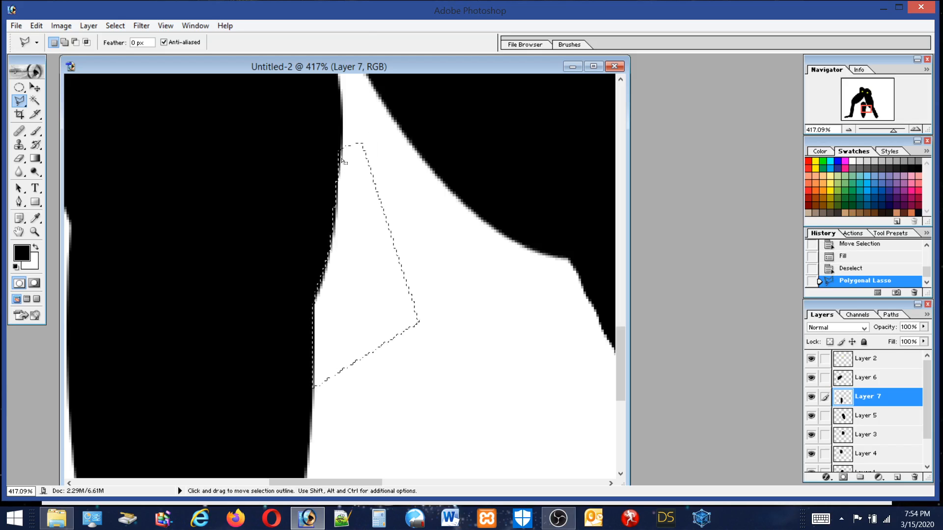
pyautogui.press('alt')
pyautogui.keyDown('shift'); pyautogui.click(340, 156); pyautogui.keyUp('shift')
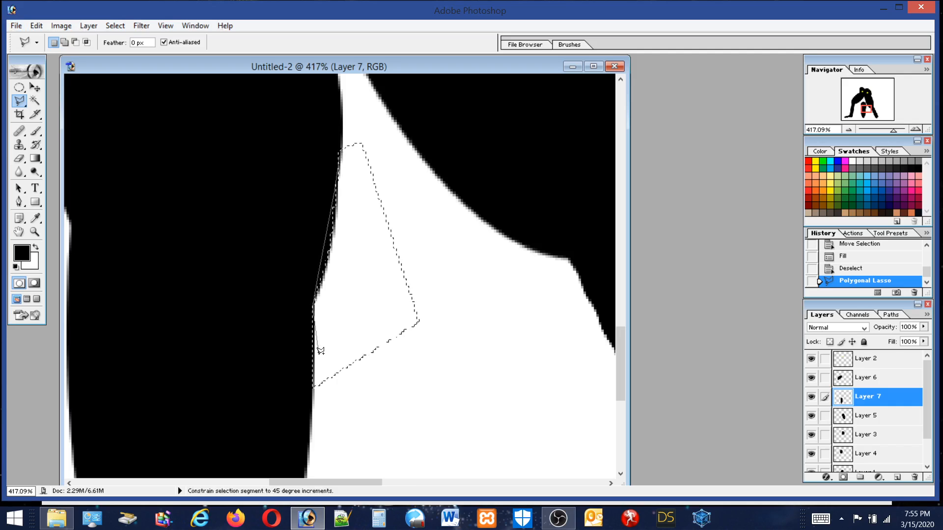
pyautogui.doubleClick(377, 255)
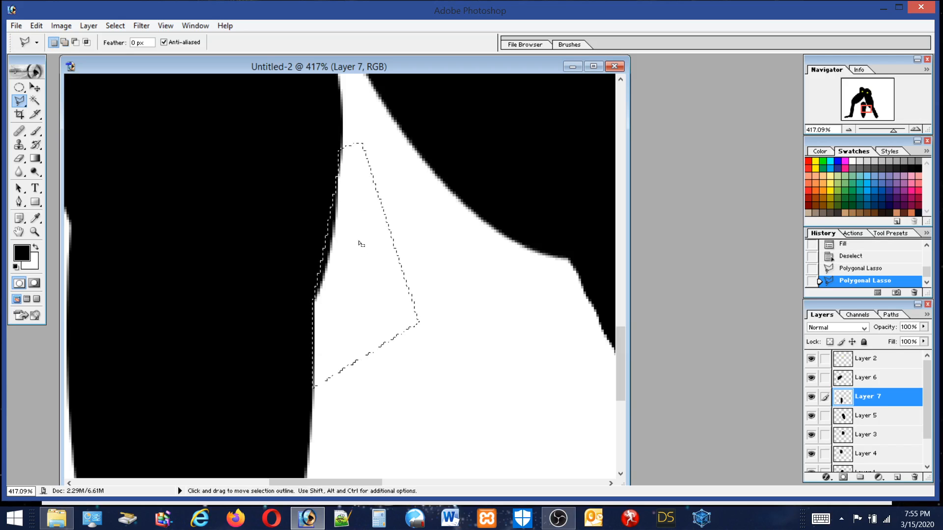
# Erase the calf's right edge inside the lasso selection to straighten the taper, then deselect.
pyautogui.click(20, 159)
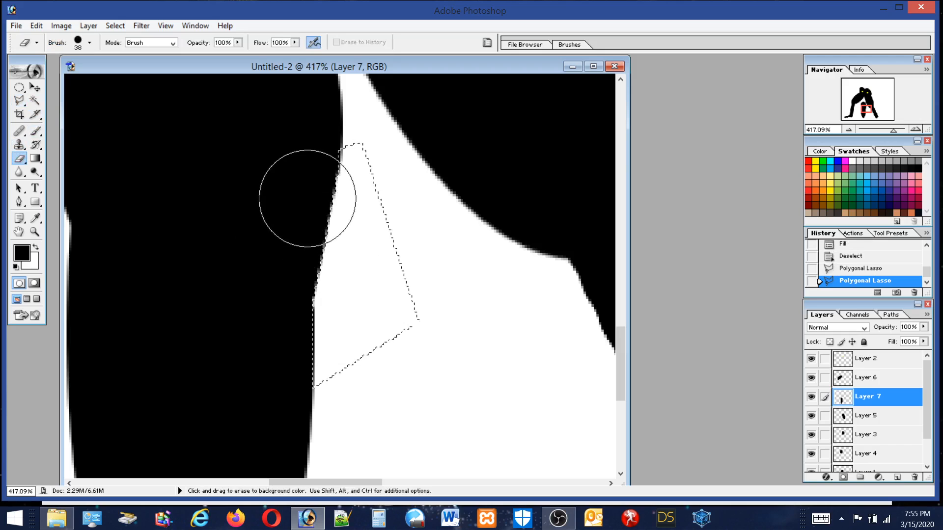
pyautogui.moveTo(307, 199); pyautogui.dragTo(294, 263)
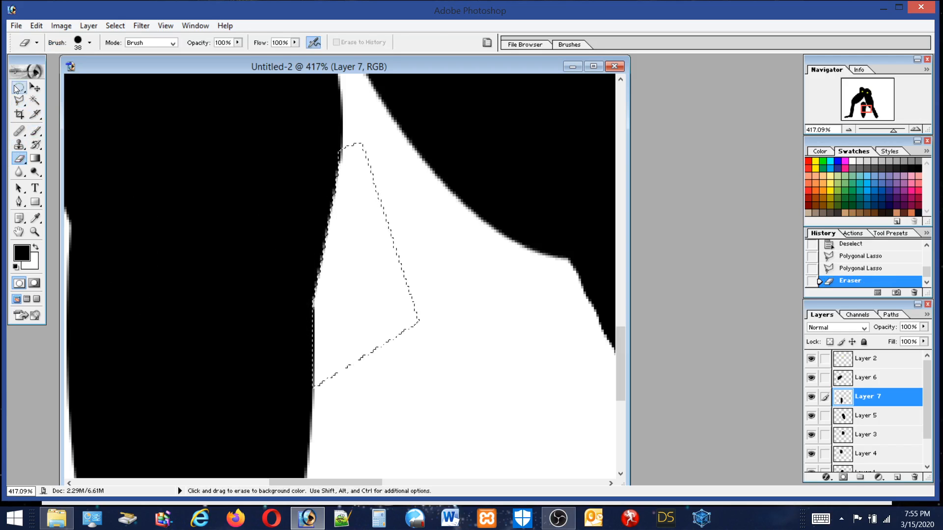
pyautogui.click(18, 88)
pyautogui.hotkey('ctrl', 'd')
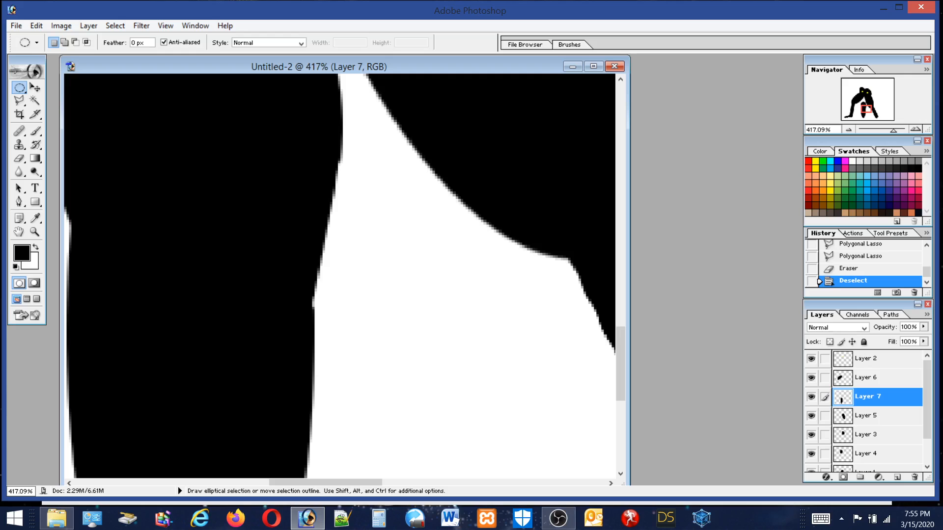
# Smooth the notch on the calf's right edge with dabs of the 52 px black brush.
pyautogui.click(35, 131)
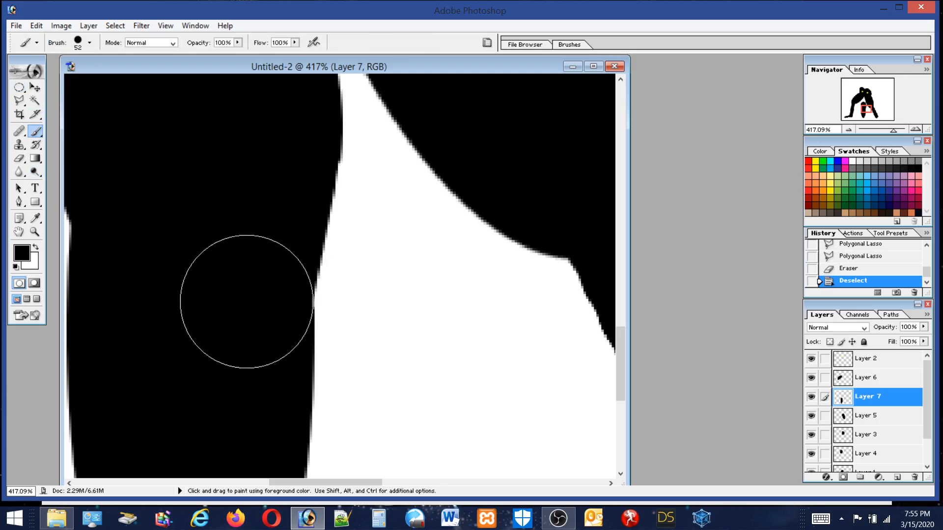
pyautogui.click(249, 306)
pyautogui.click(249, 306)
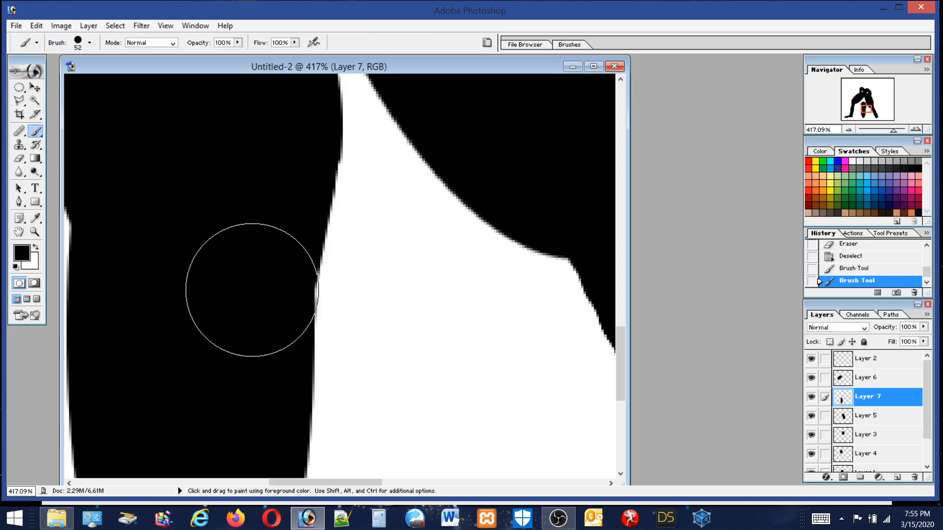
# Smooth the calf's right edge below the bulge with a 52 px black brush dab and 38 px eraser dabs.
pyautogui.click(250, 279)
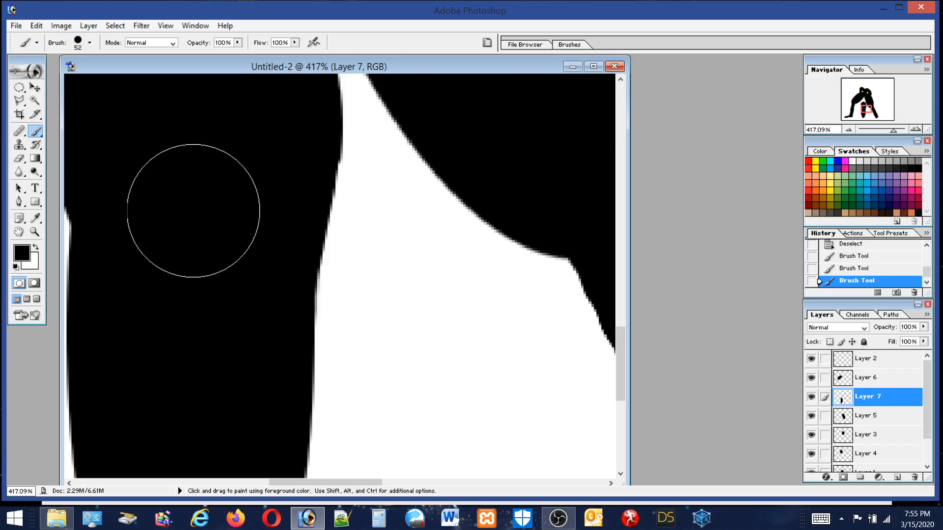
pyautogui.doubleClick(36, 232)
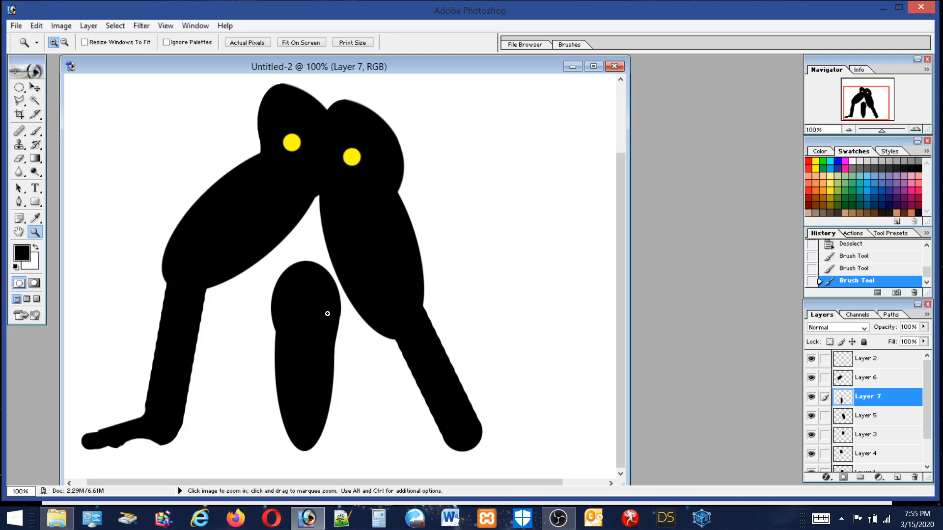
pyautogui.moveTo(382, 346); pyautogui.dragTo(383, 347)
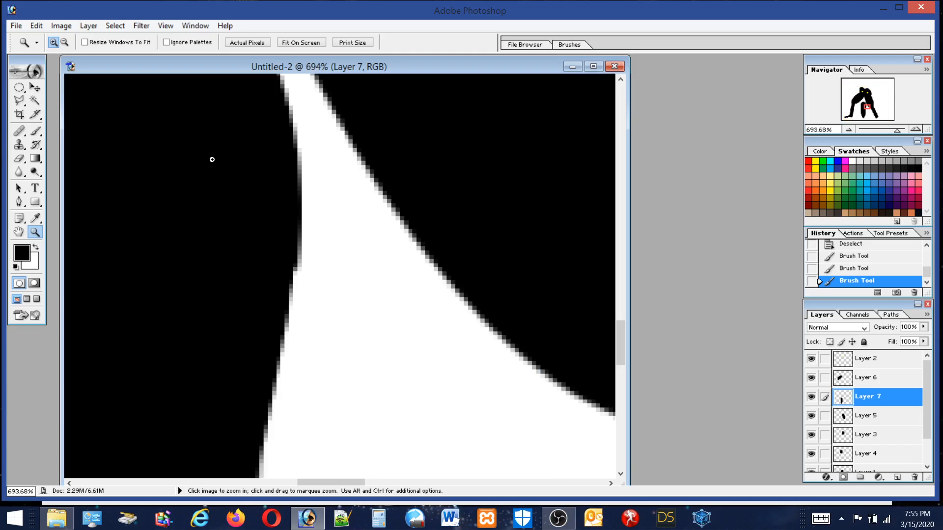
pyautogui.click(20, 158)
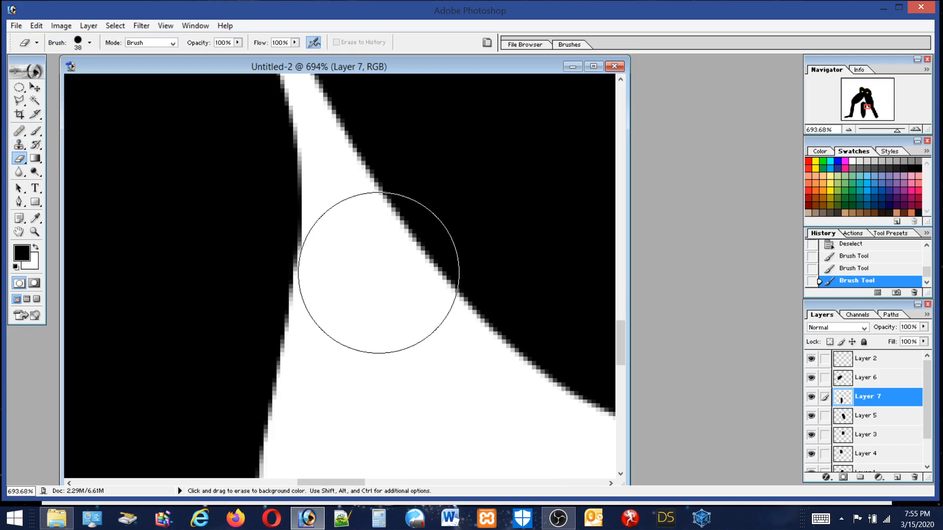
pyautogui.moveTo(378, 275); pyautogui.dragTo(380, 272)
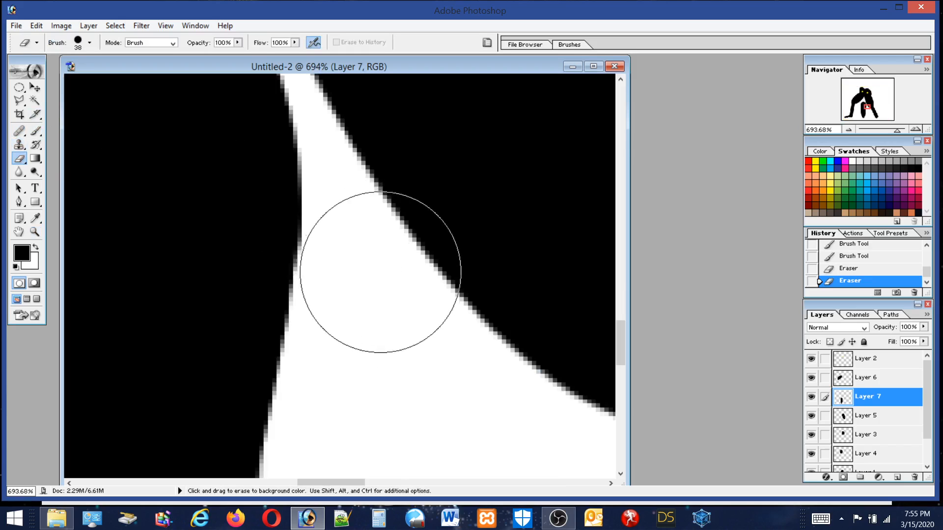
pyautogui.doubleClick(21, 231)
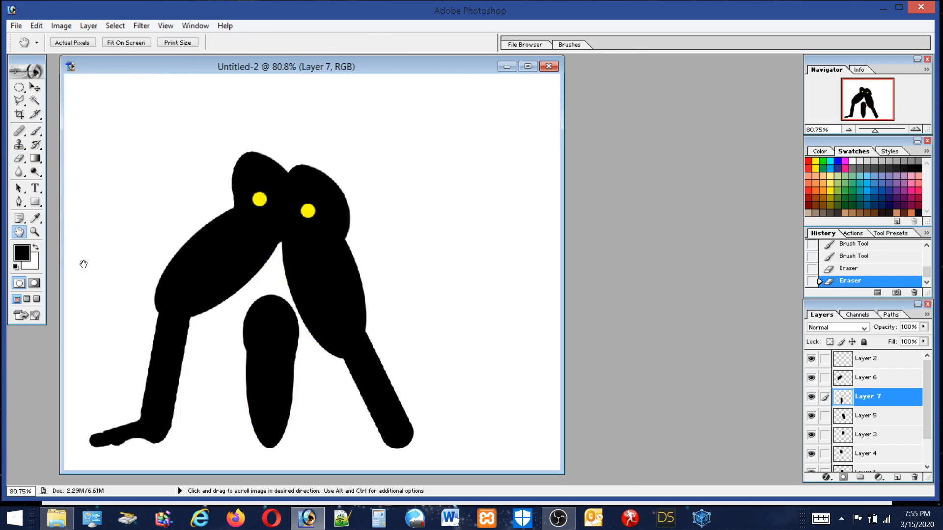
# Draw a tall, narrow elliptical selection in the gap between the figure's left lower leg and the calf.
pyautogui.click(19, 87)
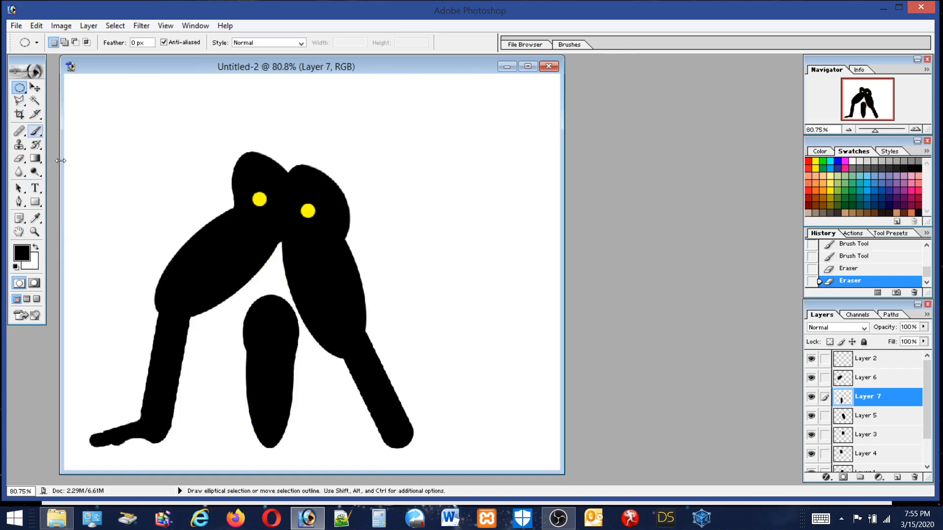
pyautogui.moveTo(190, 283); pyautogui.dragTo(261, 463)
pyautogui.moveTo(200, 326)
pyautogui.mouseDown()
pyautogui.moveTo(222, 354)
pyautogui.moveTo(205, 330)
pyautogui.mouseUp()
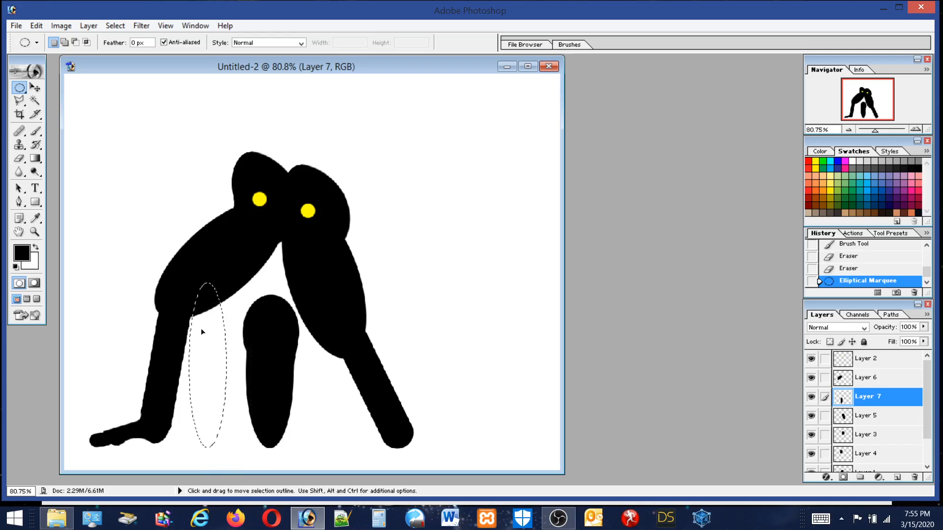
pyautogui.click(36, 25)
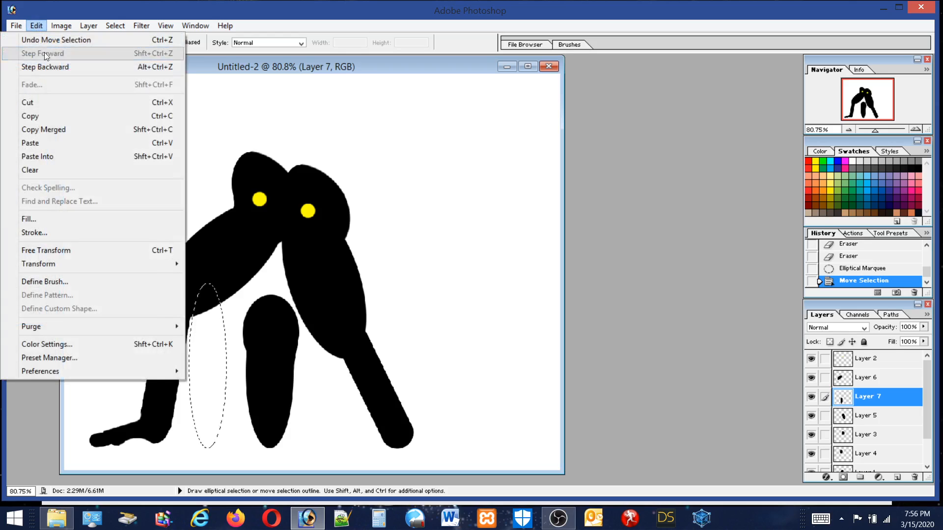
# Fill the elliptical selection with the foreground colour at 100% opacity on a new layer above Layer 7, then deselect.
pyautogui.click(897, 477)
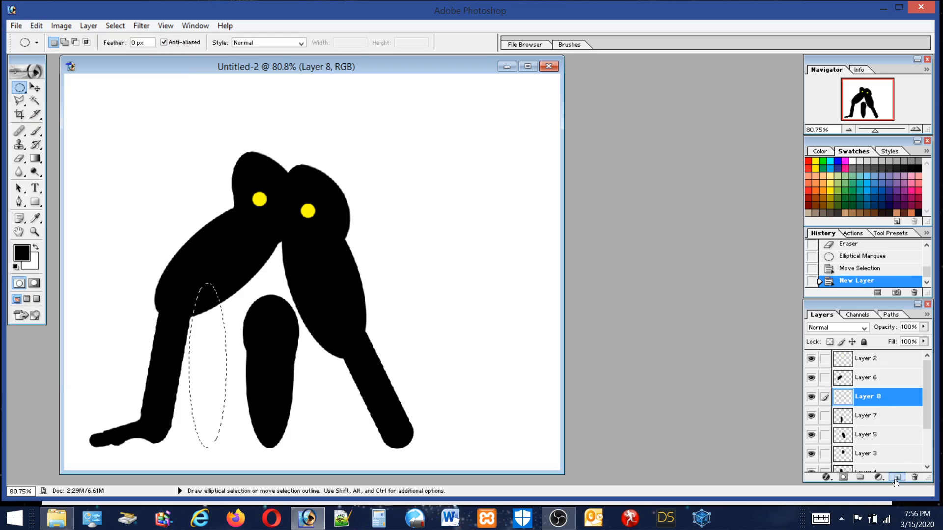
pyautogui.click(36, 25)
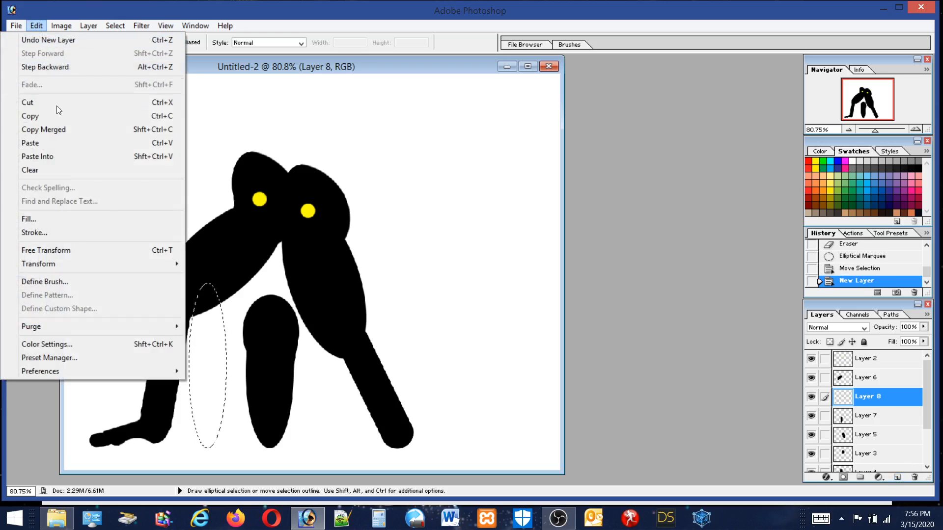
pyautogui.click(35, 225)
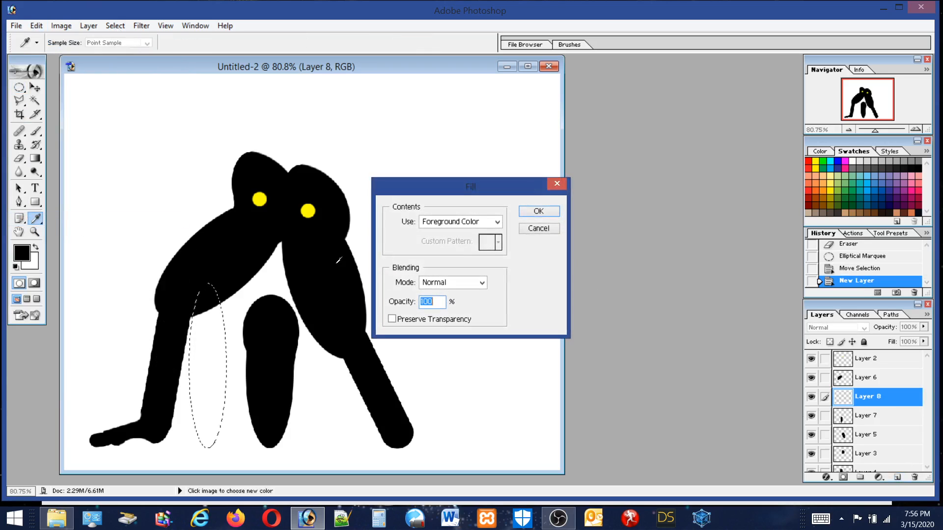
pyautogui.click(548, 212)
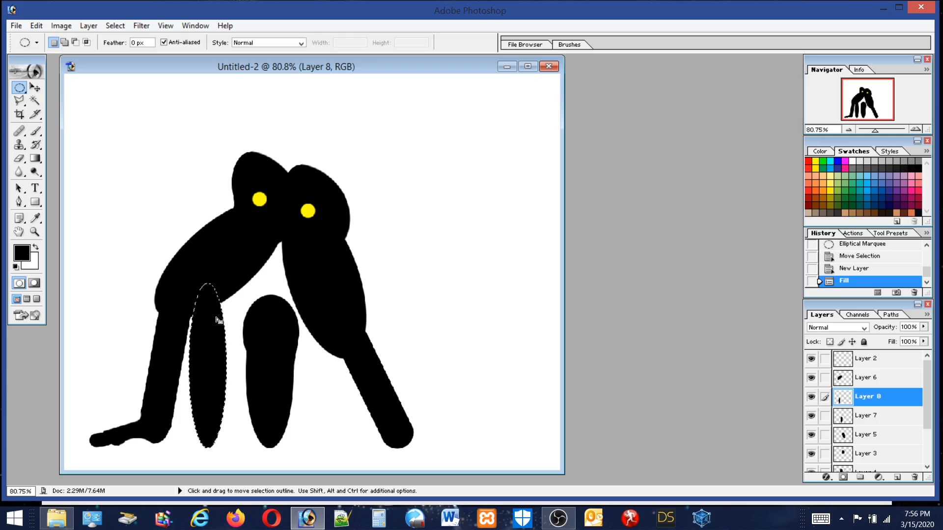
pyautogui.moveTo(235, 328); pyautogui.dragTo(241, 328)
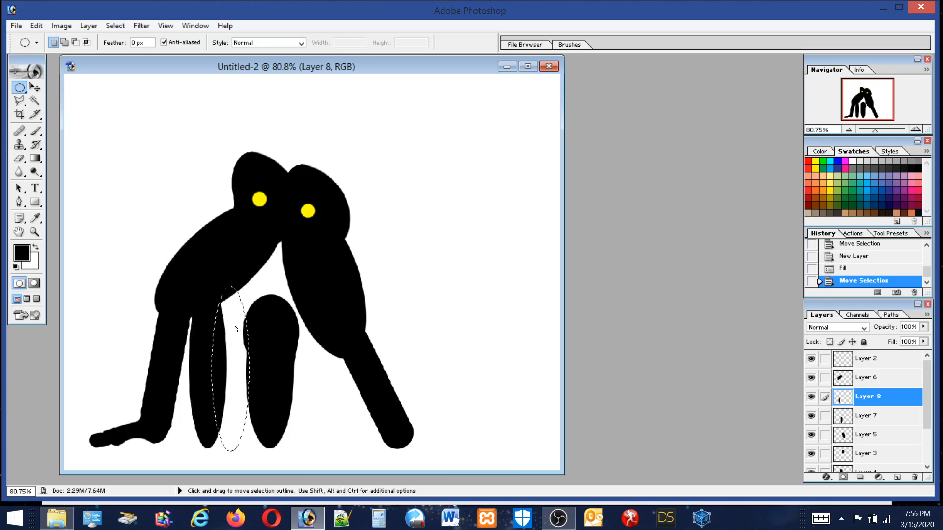
pyautogui.click(253, 289)
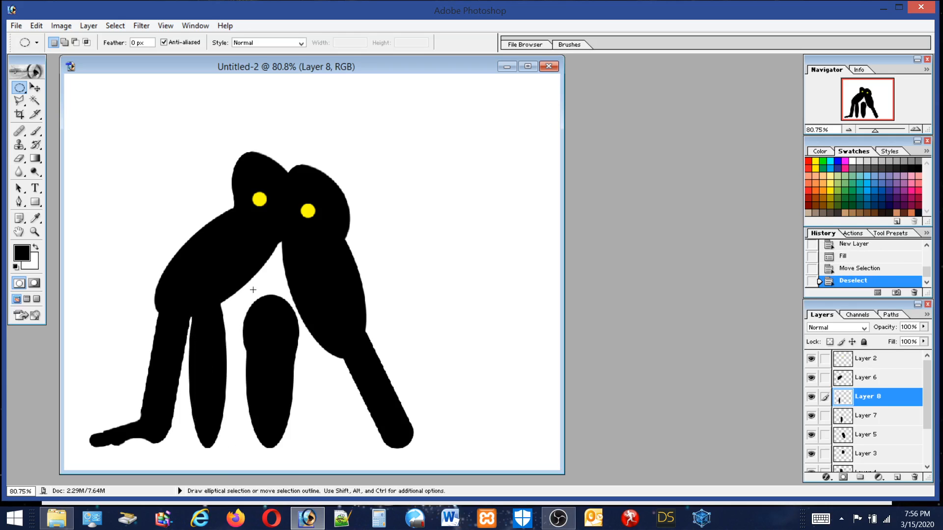
# Free-transform the narrow ellipse, rotating it about 9.4° clockwise and moving it down to overlap the calf's left edge.
pyautogui.click(35, 26)
pyautogui.click(36, 251)
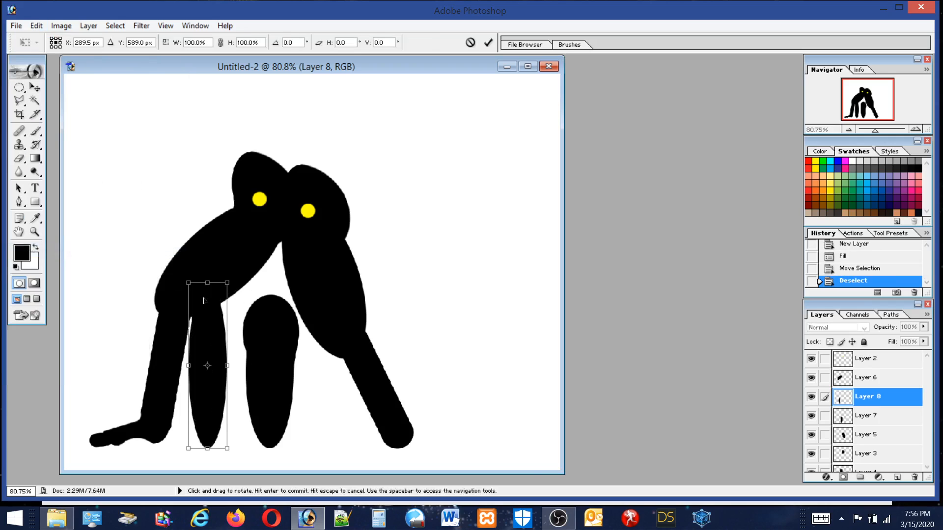
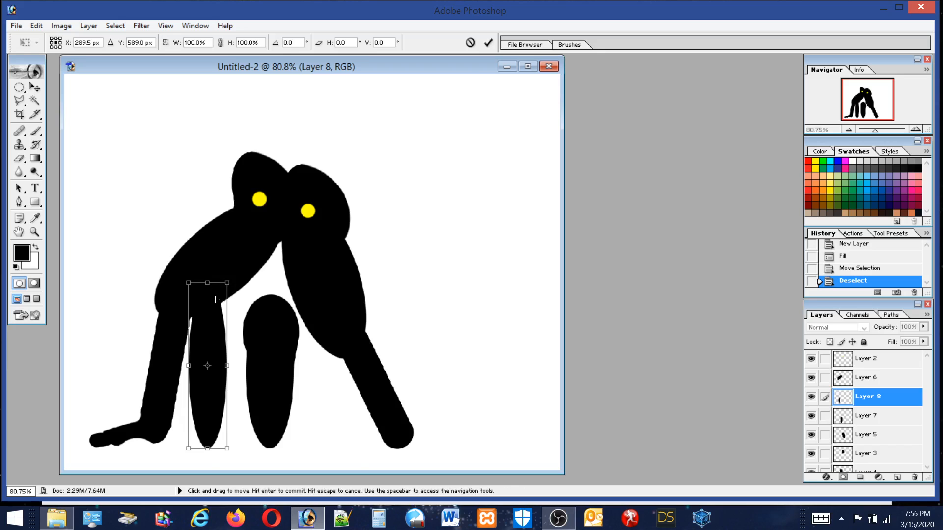
pyautogui.rightClick(217, 301)
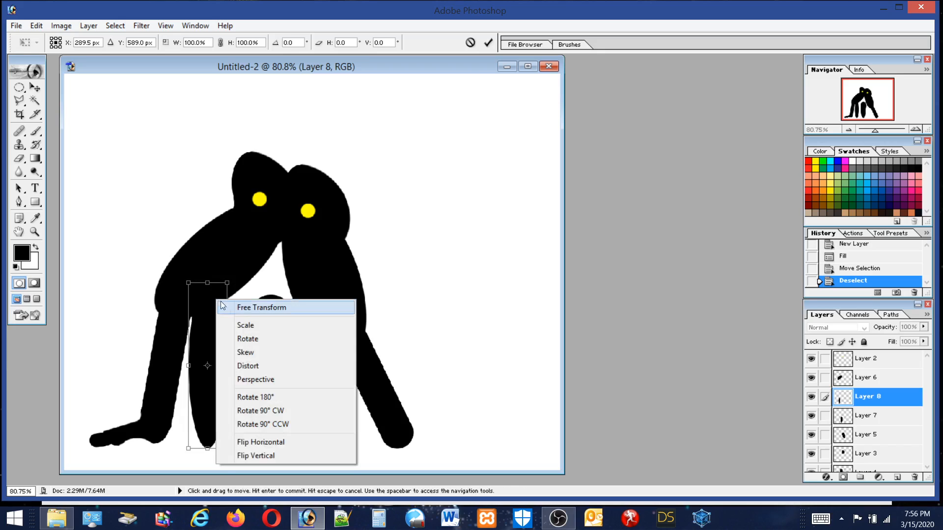
pyautogui.click(252, 338)
pyautogui.moveTo(232, 259); pyautogui.dragTo(251, 268)
pyautogui.moveTo(225, 319); pyautogui.dragTo(239, 355)
pyautogui.moveTo(308, 335); pyautogui.dragTo(299, 325)
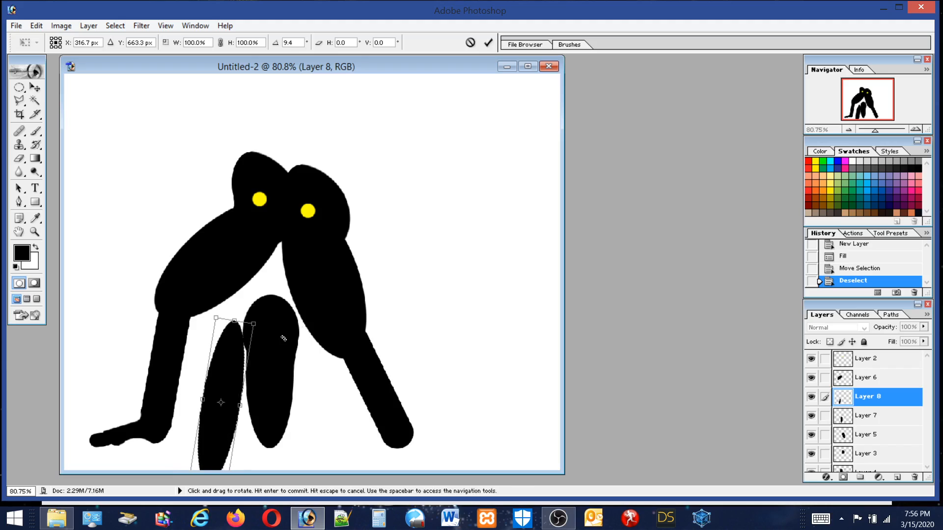
pyautogui.moveTo(240, 361); pyautogui.dragTo(240, 366)
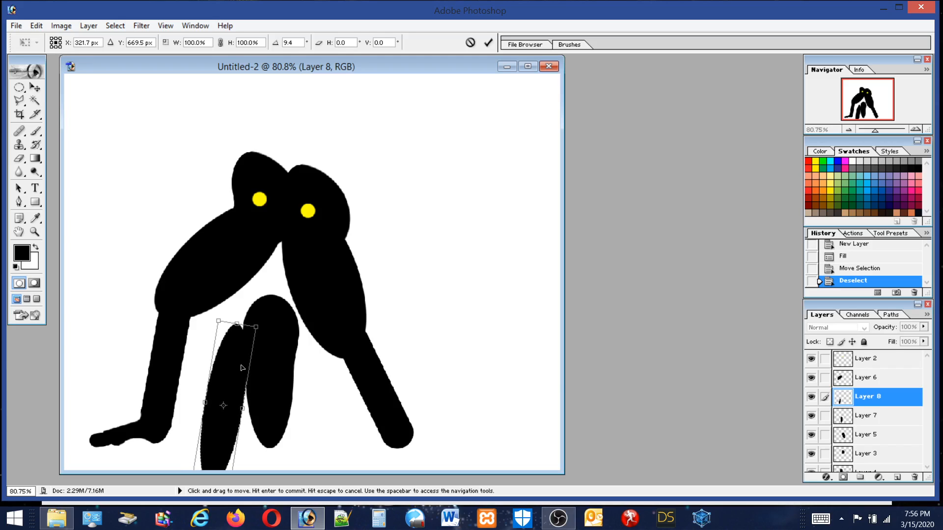
pyautogui.press('Return')
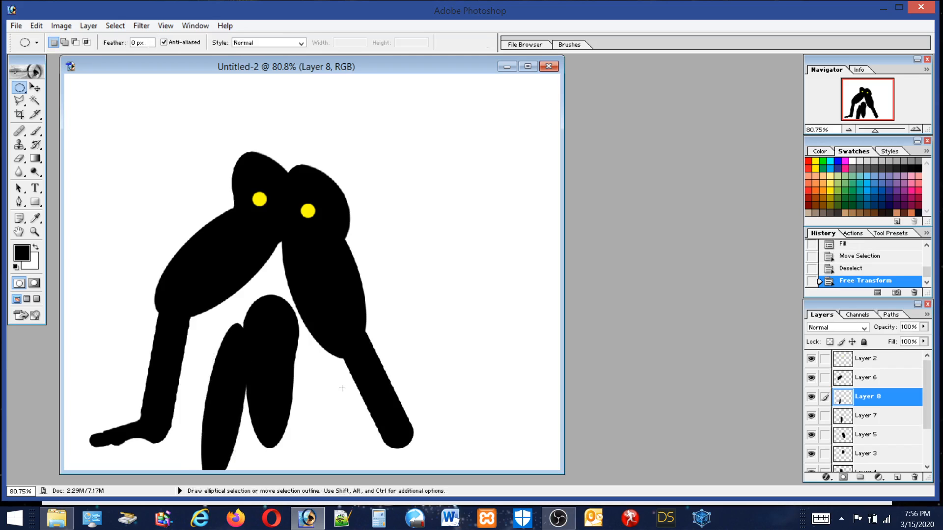
# Load the Layer 8 ellipse as a selection and clear that area from the calf on Layer 7.
pyautogui.keyDown('ctrl'); pyautogui.click(873, 405); pyautogui.keyUp('ctrl')
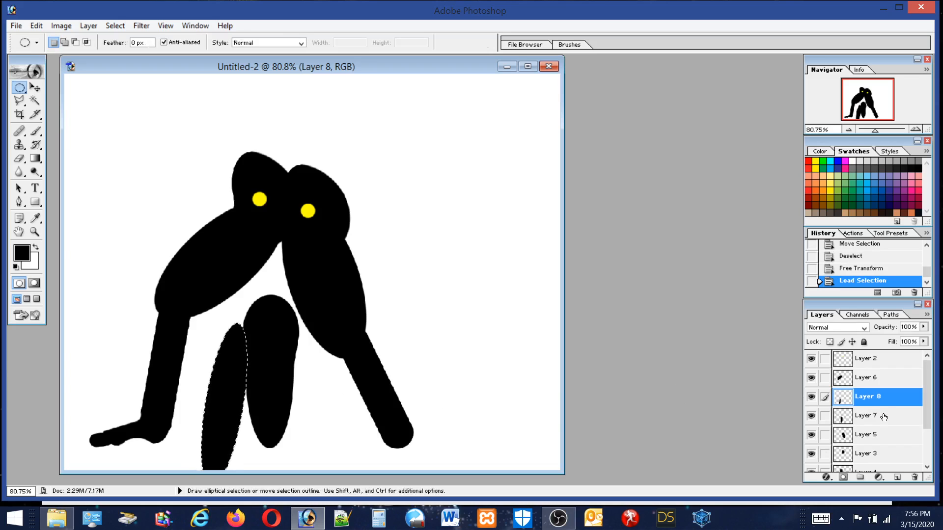
pyautogui.click(884, 419)
pyautogui.press('Delete')
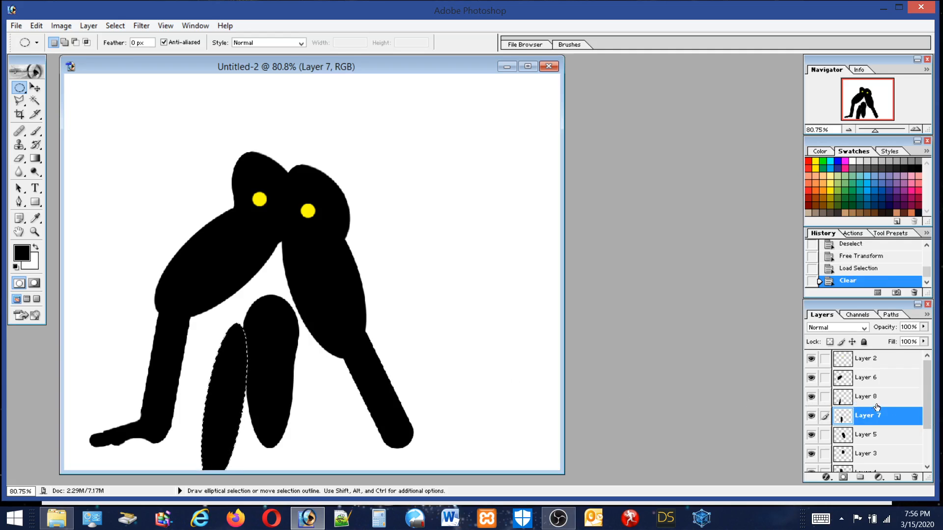
# Delete Layer 8 with its cutting ellipse and deselect.
pyautogui.click(868, 401)
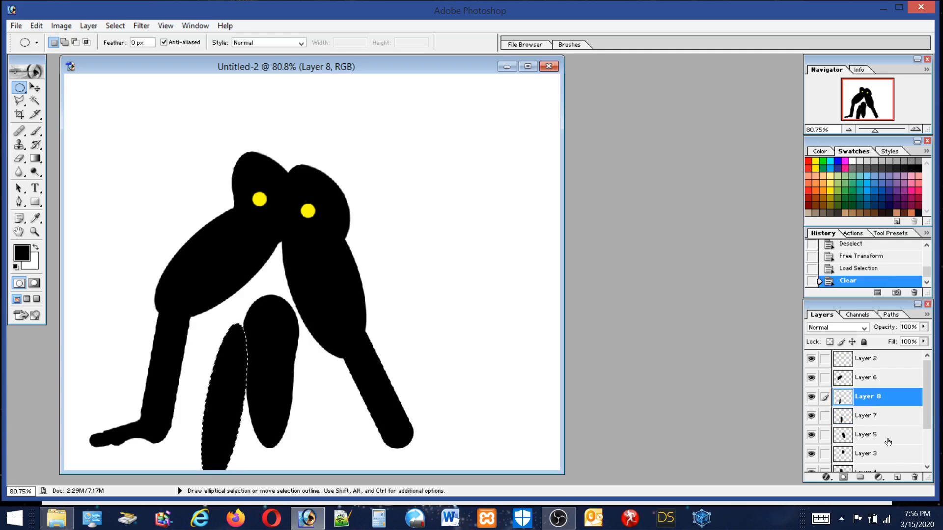
pyautogui.click(915, 478)
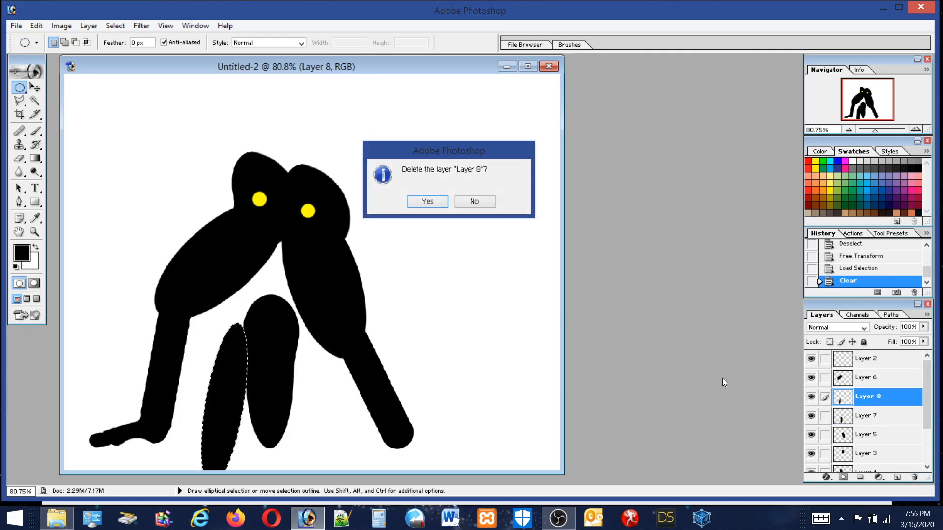
pyautogui.click(436, 204)
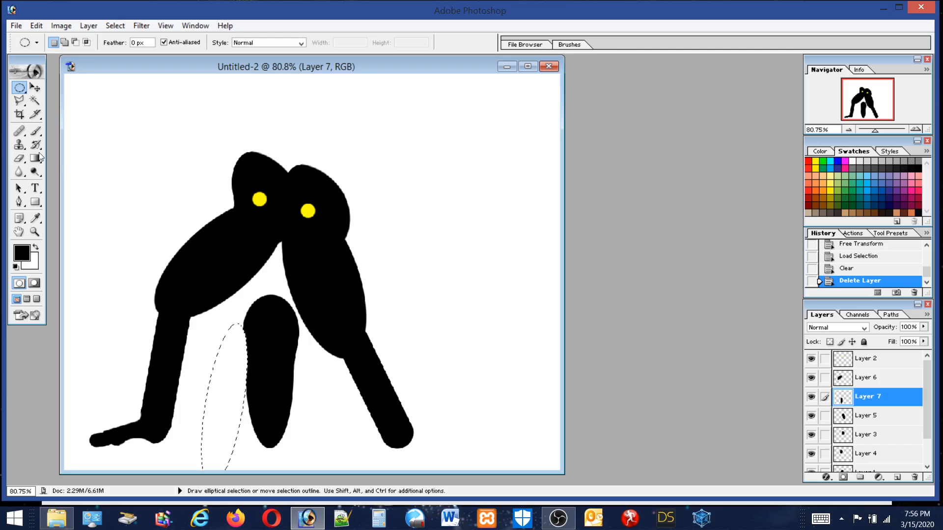
pyautogui.click(154, 164)
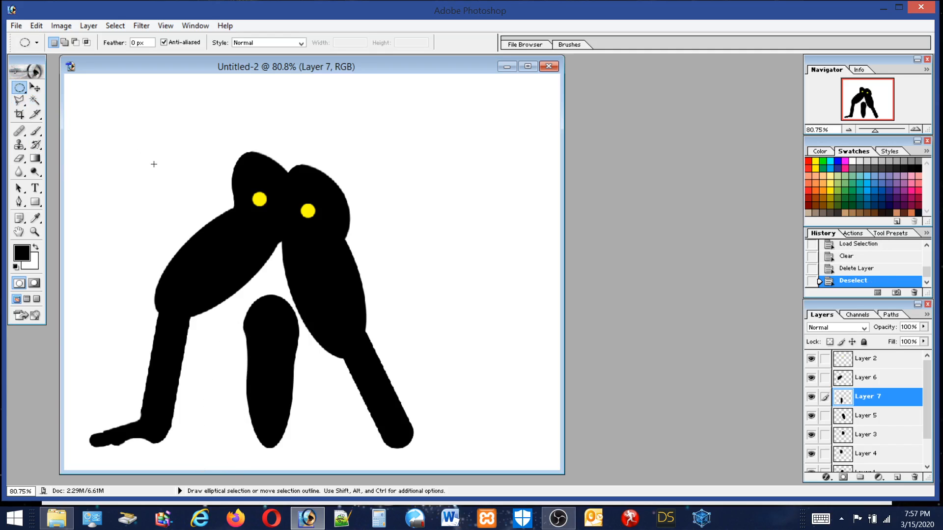
pyautogui.click(35, 232)
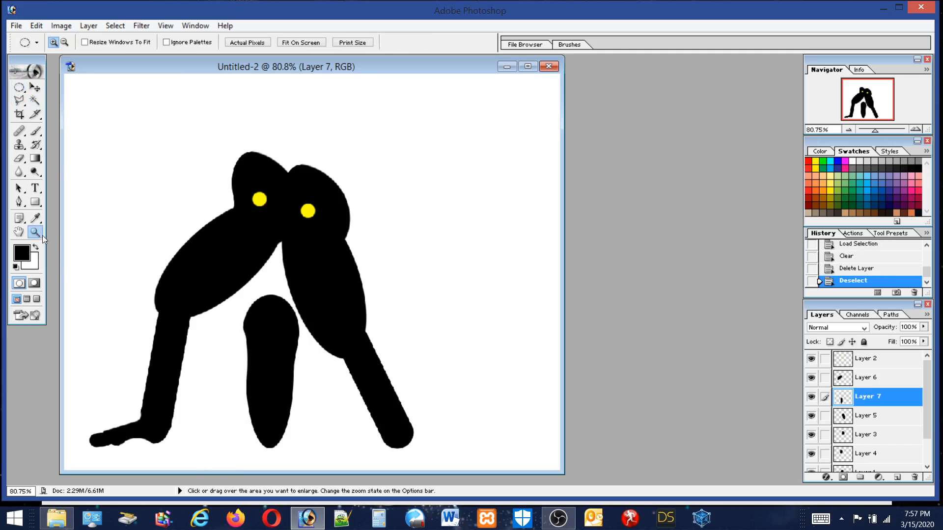
pyautogui.click(19, 88)
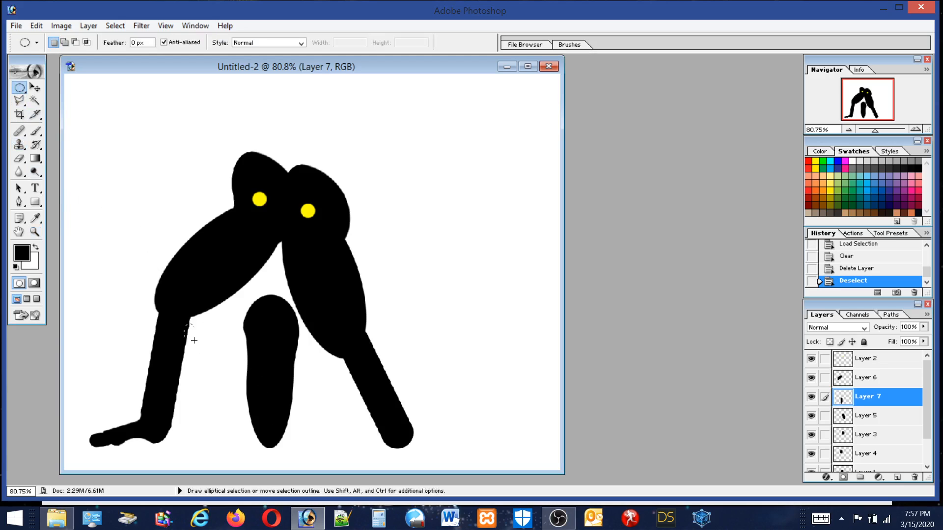
pyautogui.moveTo(194, 340); pyautogui.dragTo(221, 460)
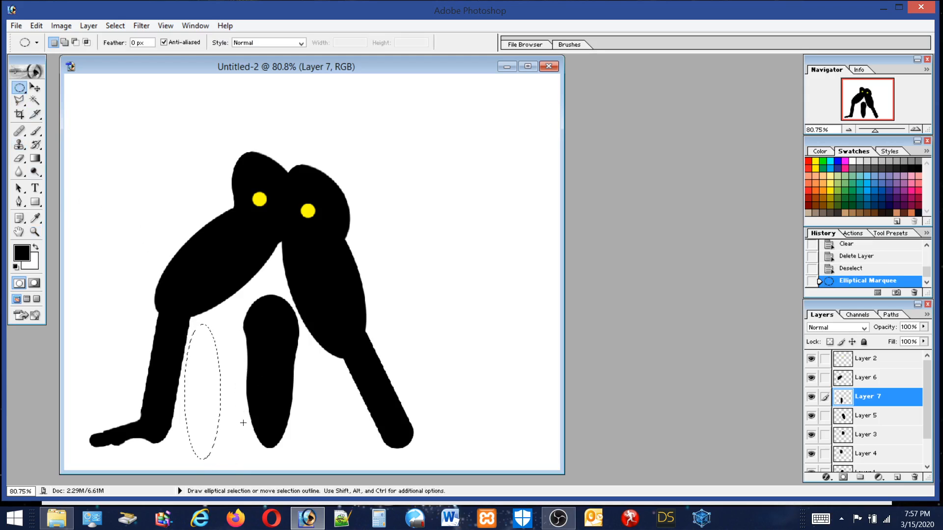
pyautogui.click(238, 382)
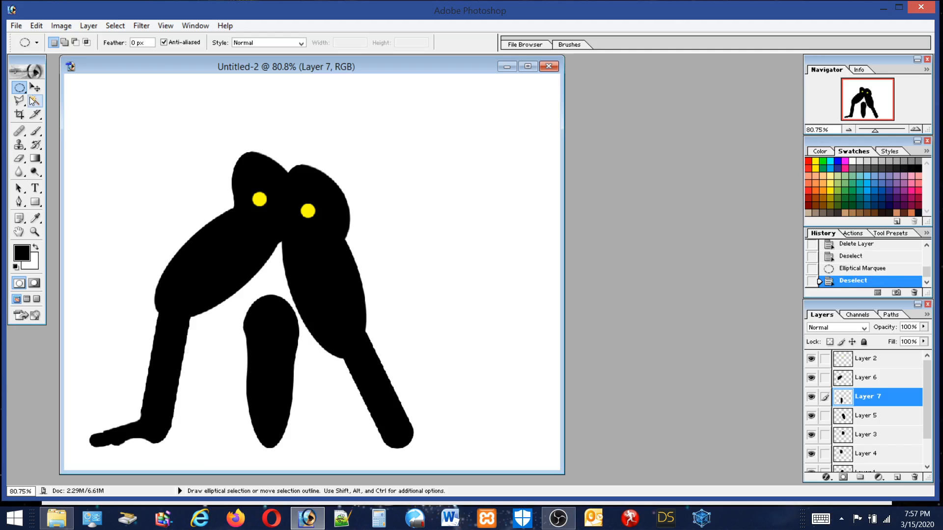
# Cut a sliver off the calf's lower left edge with a Polygonal Lasso selection on Layer 7, then deselect.
pyautogui.click(19, 100)
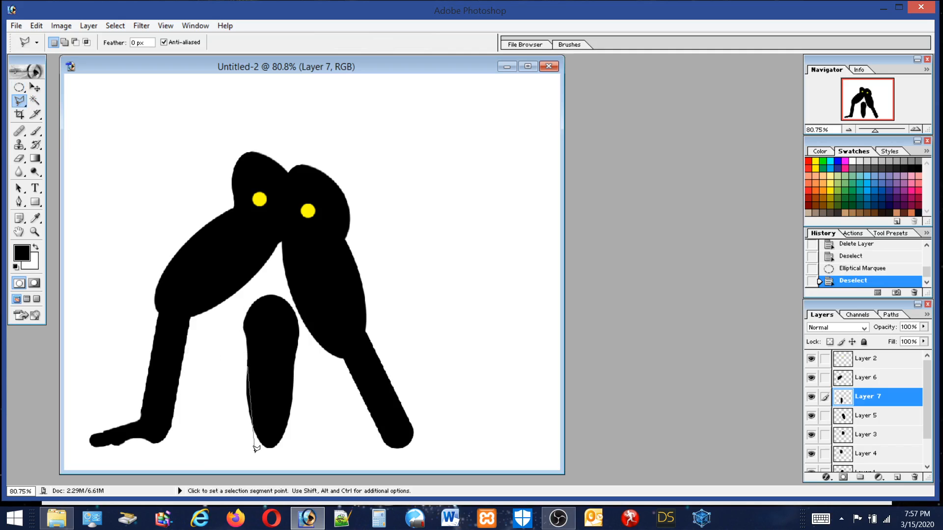
pyautogui.click(231, 418)
pyautogui.click(228, 347)
pyautogui.press('Delete')
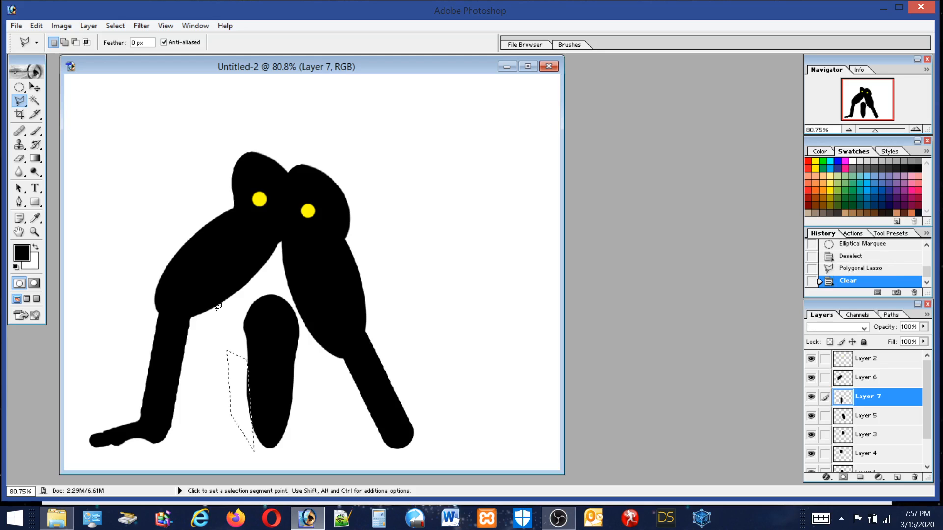
pyautogui.moveTo(237, 386); pyautogui.dragTo(237, 386)
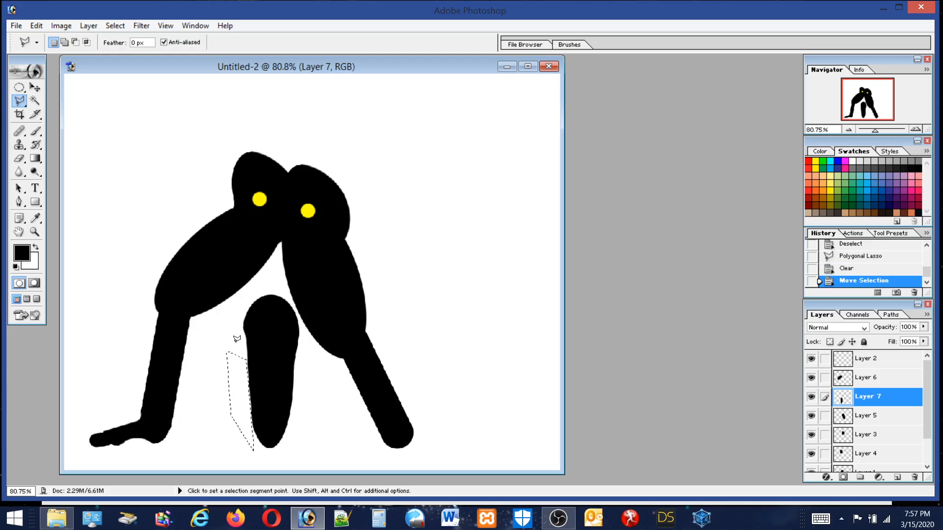
pyautogui.hotkey('ctrl', 'd')
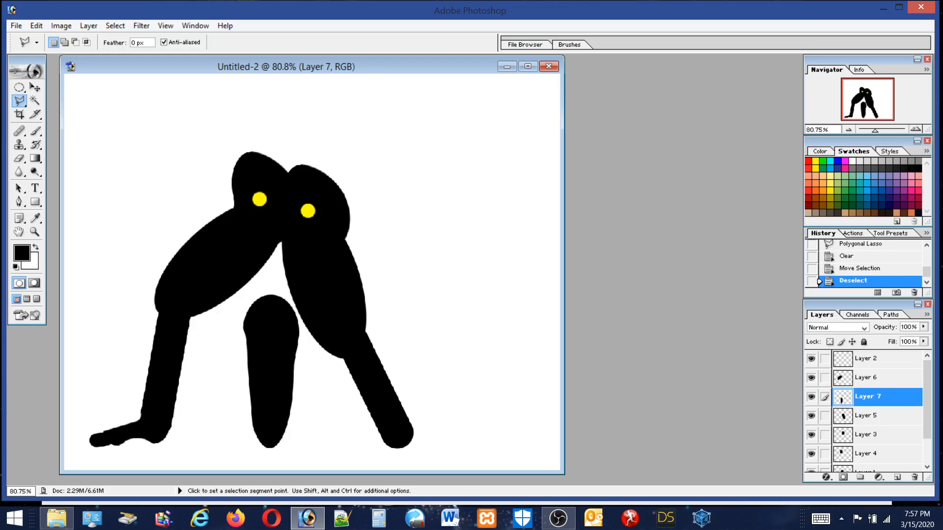
# Move the Layer 7 calf clear of the figure, then free-transform it, rotating about 28.7° counter-clockwise over the right lower leg.
pyautogui.click(35, 87)
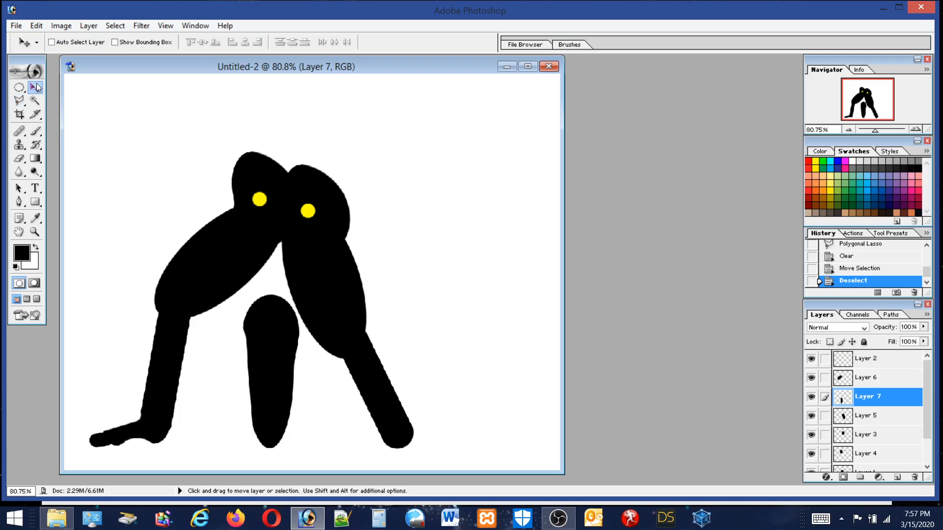
pyautogui.moveTo(270, 353); pyautogui.dragTo(455, 356)
pyautogui.click(36, 26)
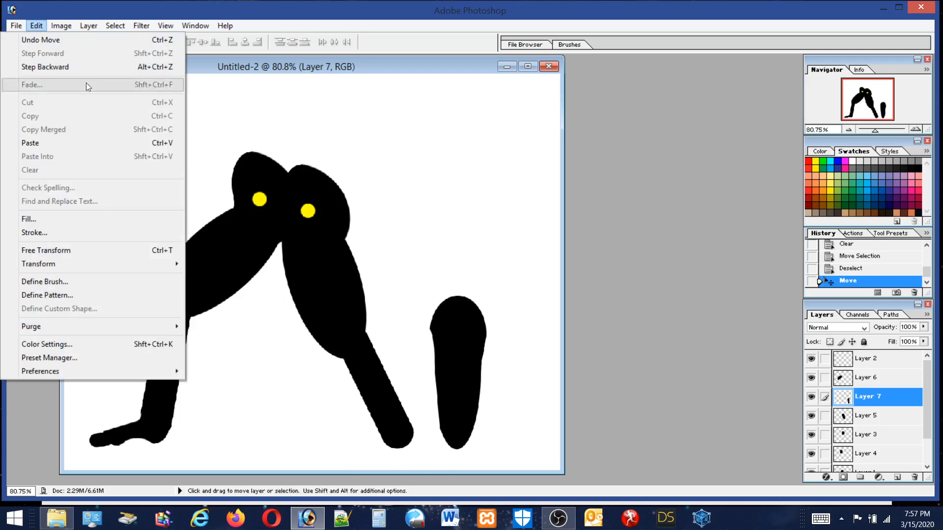
pyautogui.click(75, 250)
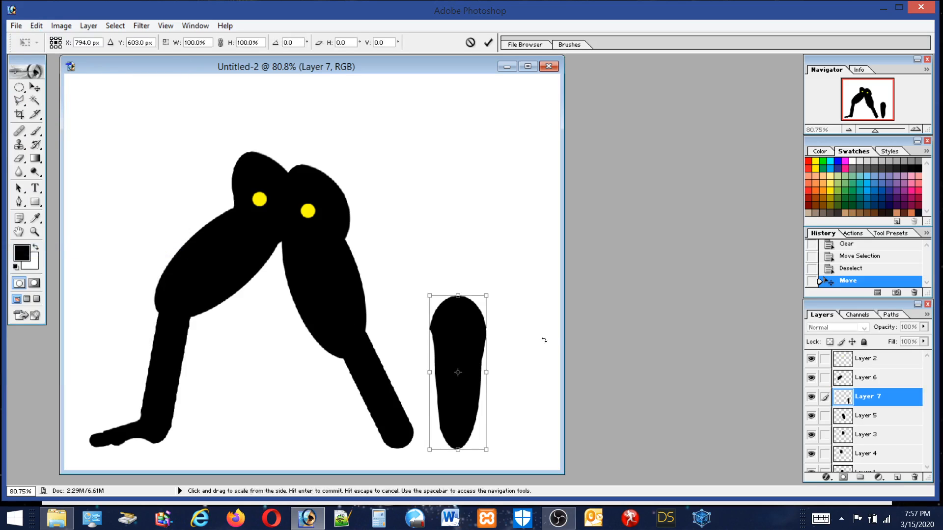
pyautogui.moveTo(526, 311); pyautogui.dragTo(466, 325)
pyautogui.moveTo(439, 355); pyautogui.dragTo(357, 361)
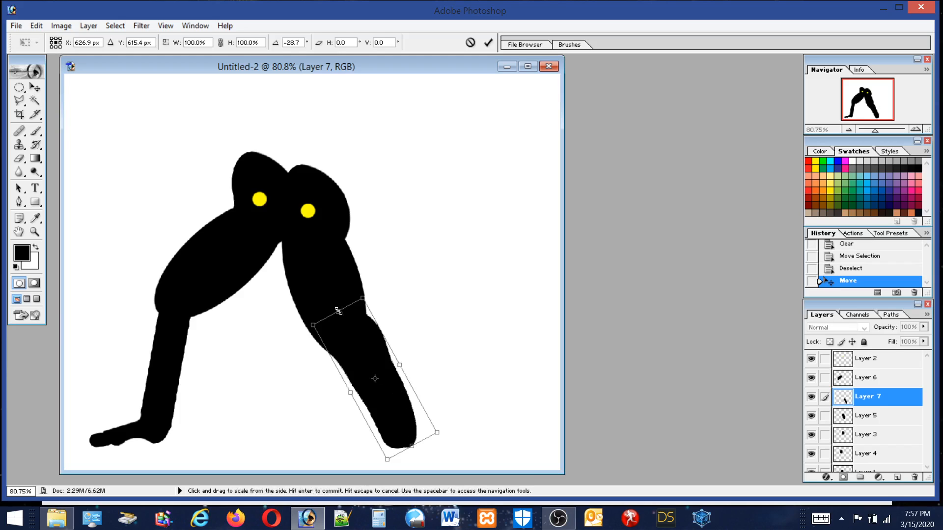
# Shorten the calf to about 92.6% height, adjust its rotation to about -24.7°, fit it below the right thigh, and apply the transform.
pyautogui.moveTo(338, 313); pyautogui.dragTo(360, 344)
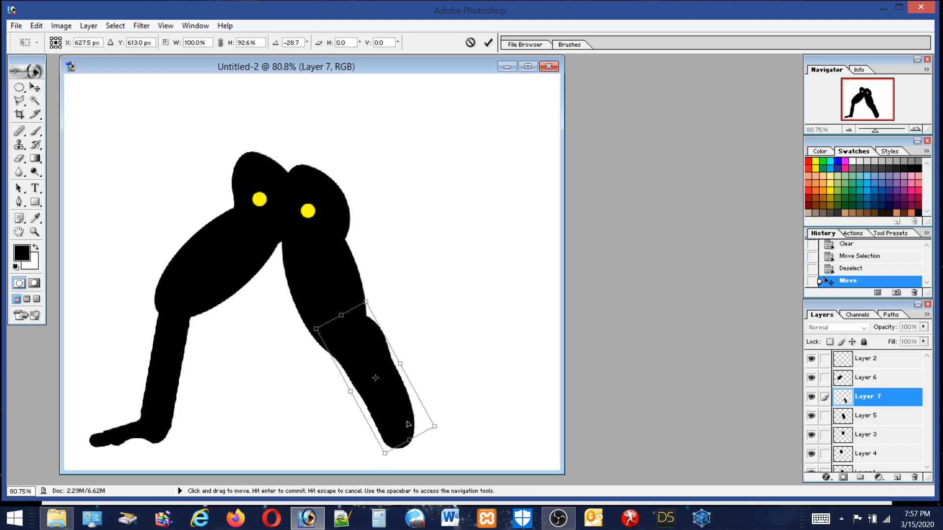
pyautogui.moveTo(411, 423); pyautogui.dragTo(425, 433)
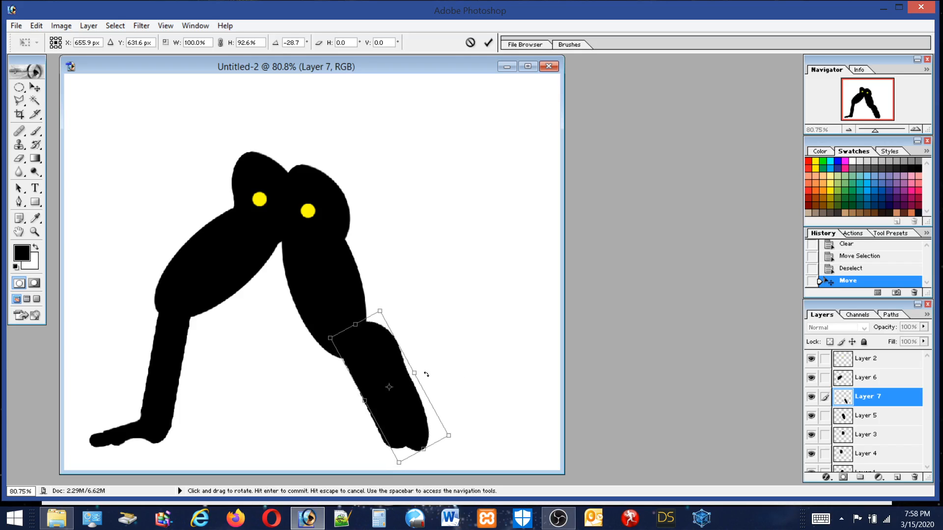
pyautogui.moveTo(382, 361)
pyautogui.mouseDown()
pyautogui.moveTo(405, 398)
pyautogui.moveTo(377, 364)
pyautogui.mouseUp()
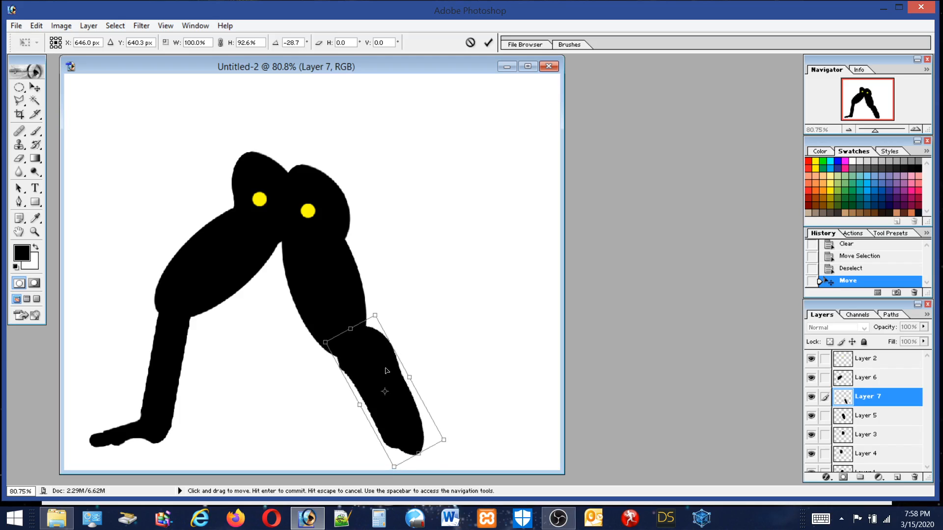
pyautogui.moveTo(450, 367); pyautogui.dragTo(449, 374)
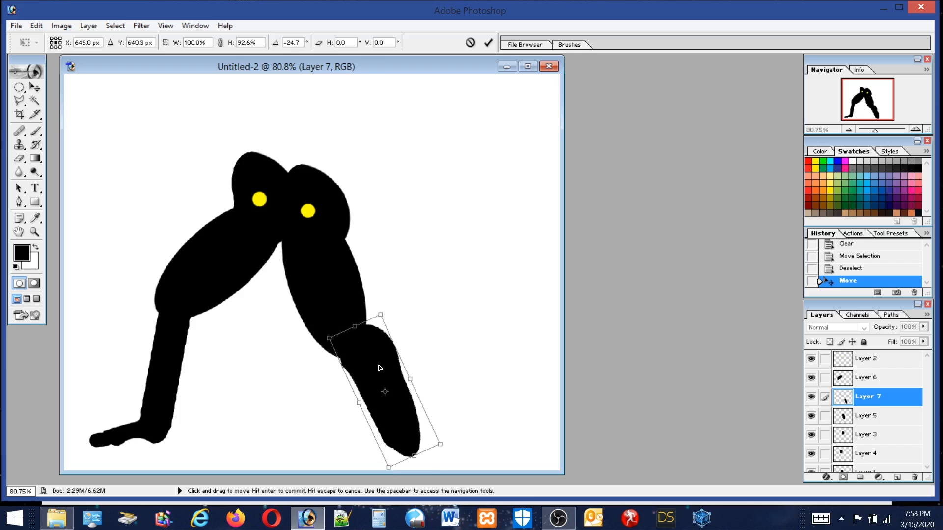
pyautogui.moveTo(379, 367); pyautogui.dragTo(376, 368)
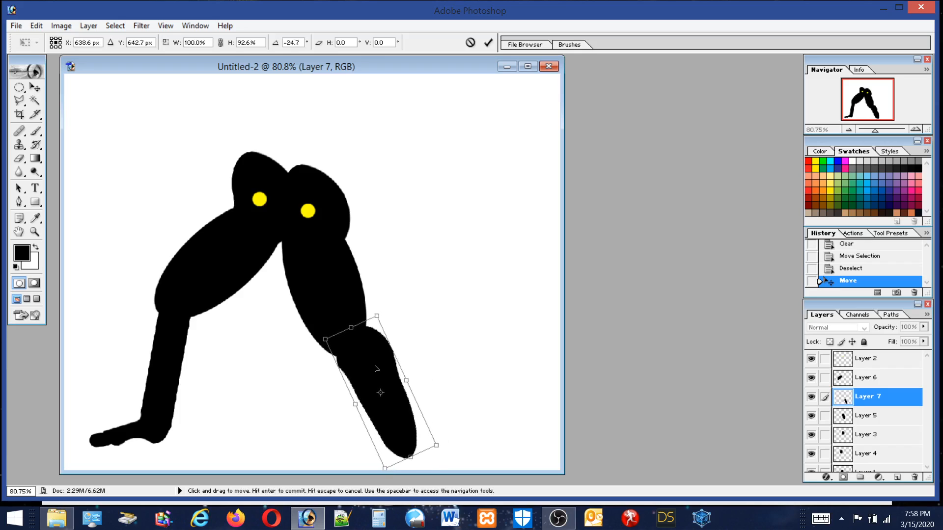
pyautogui.press('Return')
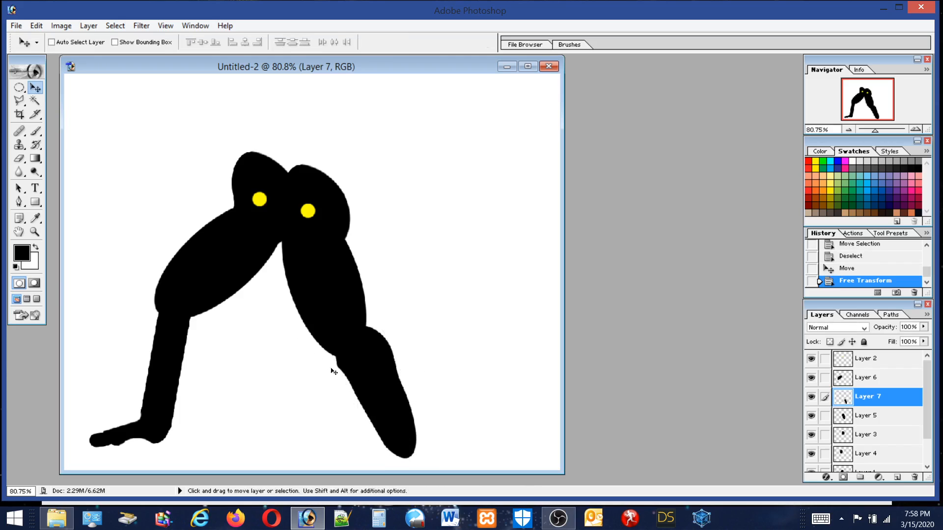
# Draw an upright elliptical selection over the notch where the right thigh's inner edge meets the calf.
pyautogui.click(36, 233)
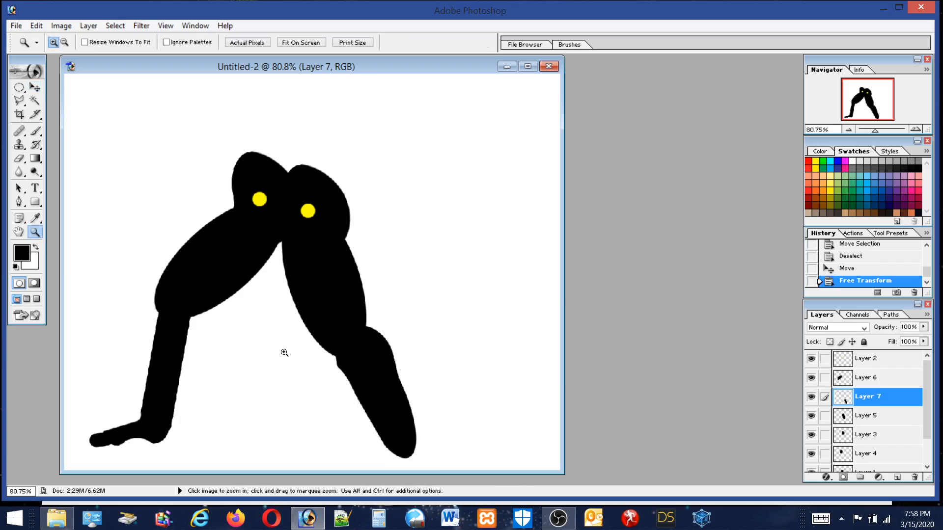
pyautogui.moveTo(285, 322); pyautogui.dragTo(396, 385)
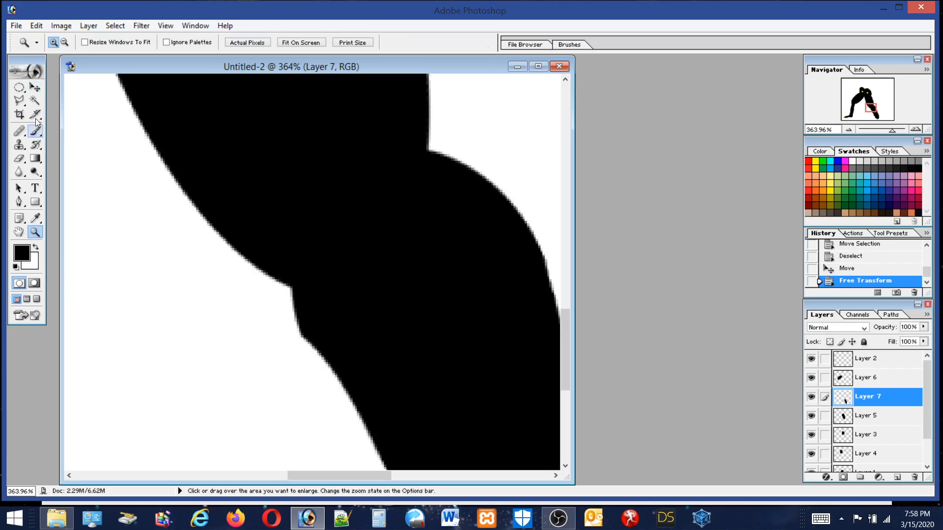
pyautogui.click(22, 90)
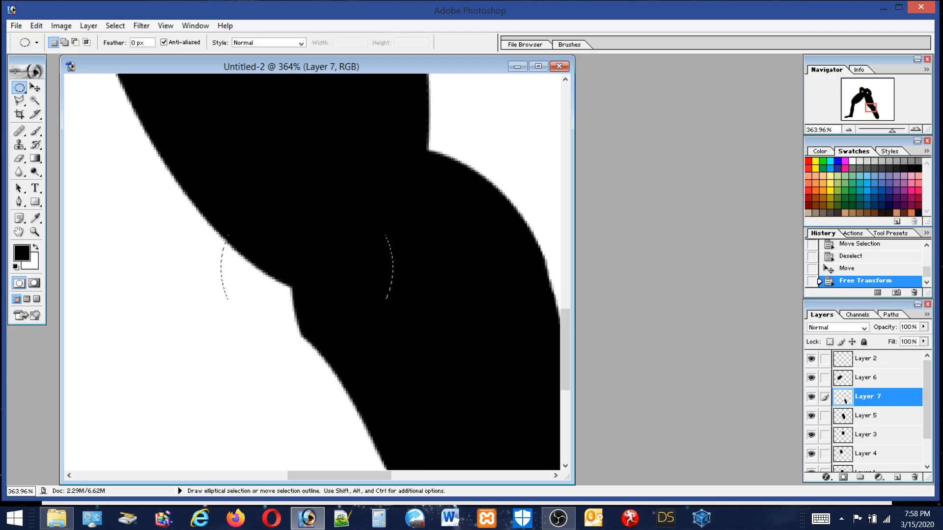
pyautogui.moveTo(393, 347); pyautogui.dragTo(338, 357)
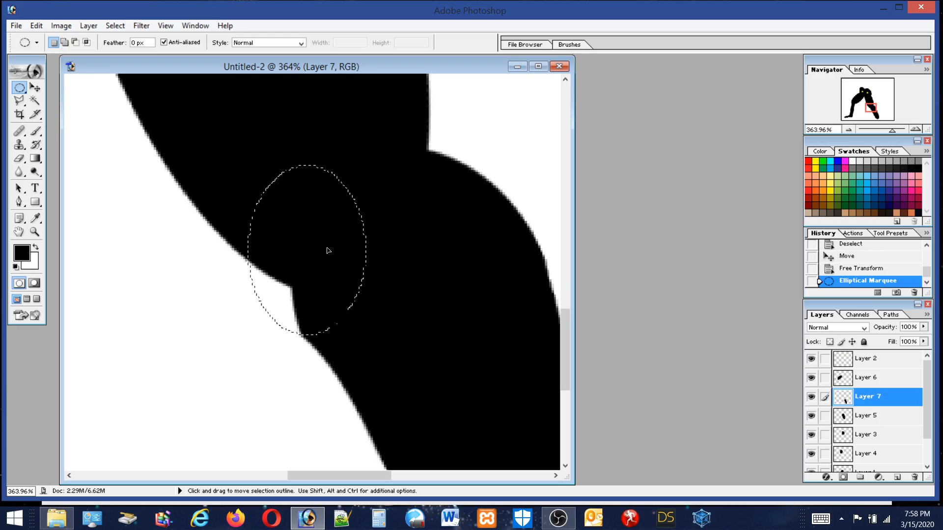
pyautogui.moveTo(329, 251); pyautogui.dragTo(328, 251)
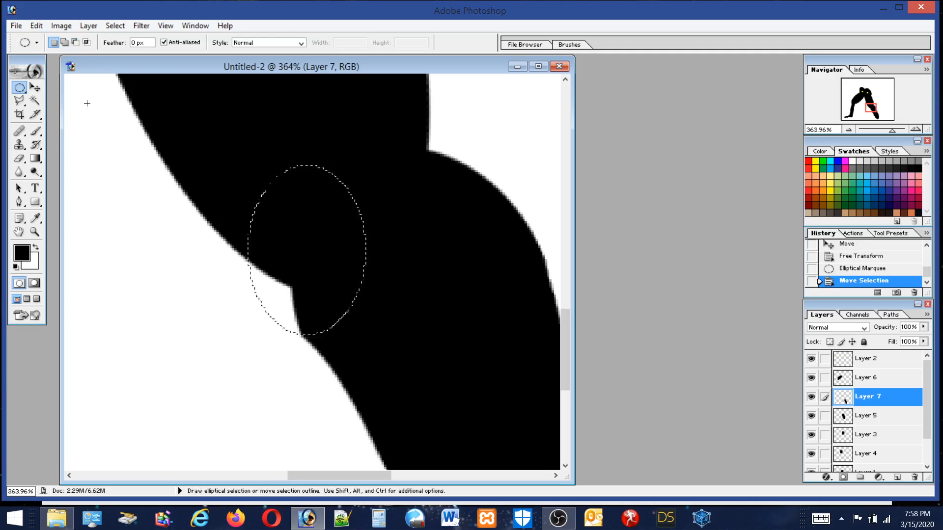
# Create a new layer above Layer 7 and fill the elliptical selection with the black foreground colour at 100% opacity.
pyautogui.click(897, 478)
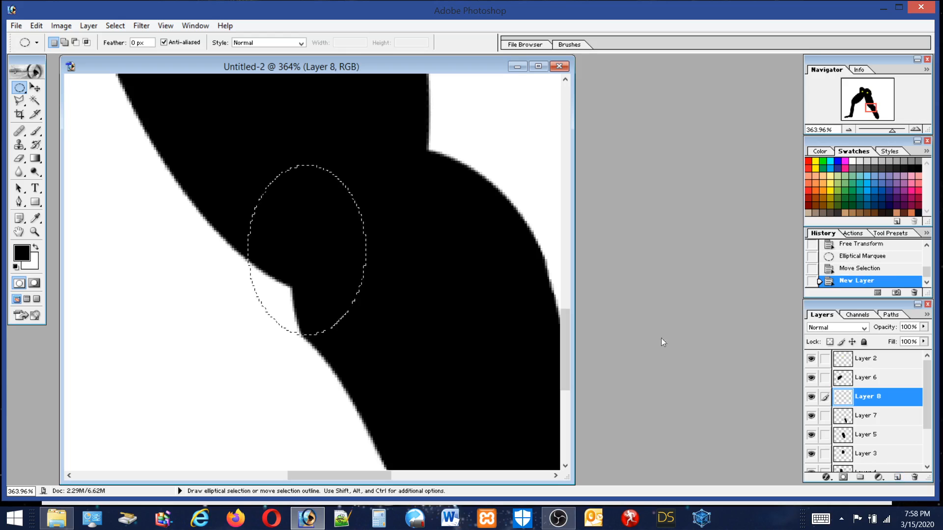
pyautogui.click(35, 25)
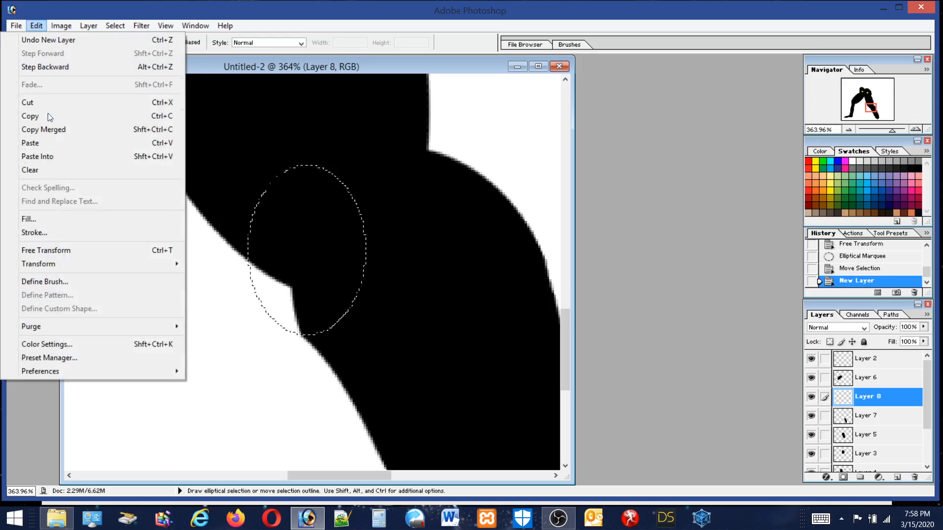
pyautogui.click(32, 219)
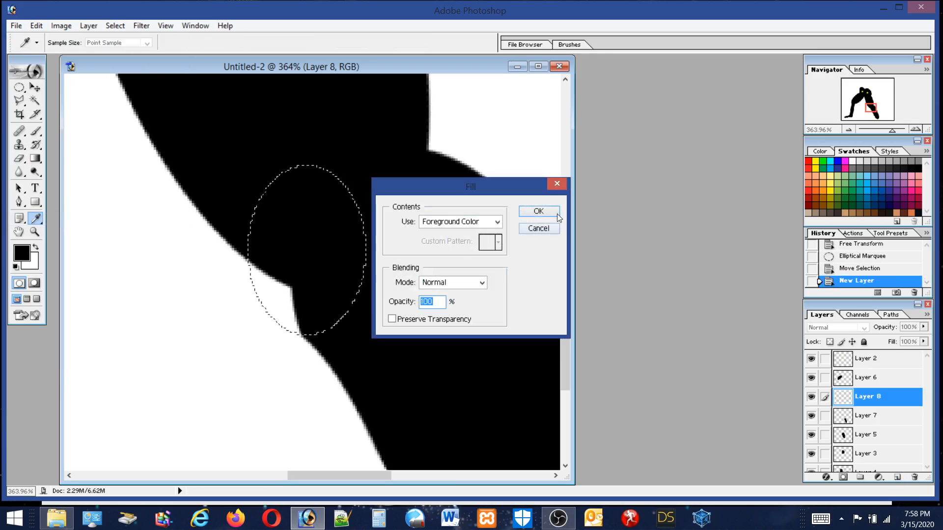
pyautogui.click(557, 214)
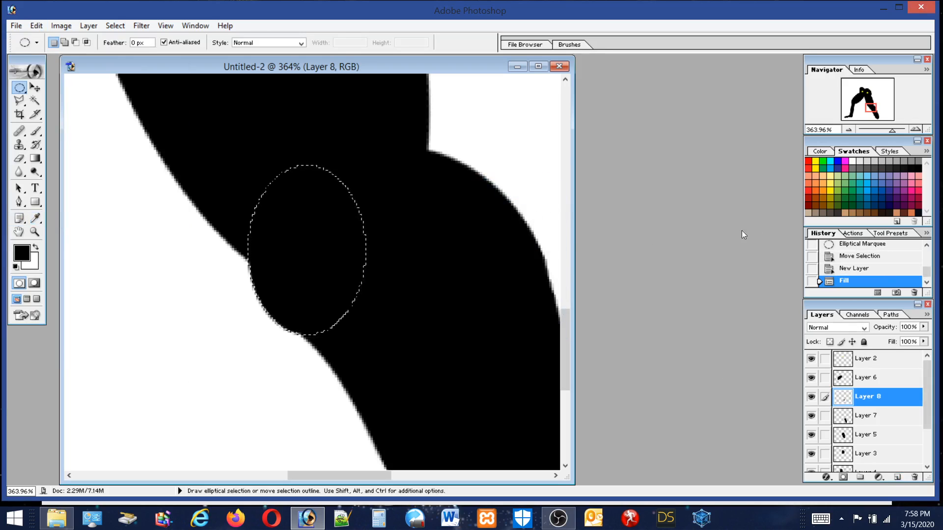
# Refill the ellipse on Layer 8 with orange so it stands out from the leg, then deselect.
pyautogui.click(819, 189)
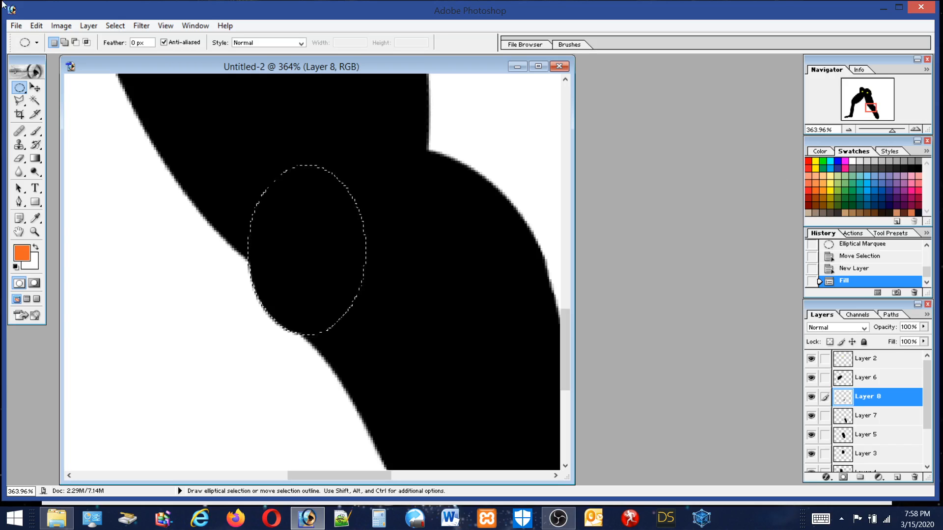
pyautogui.click(34, 27)
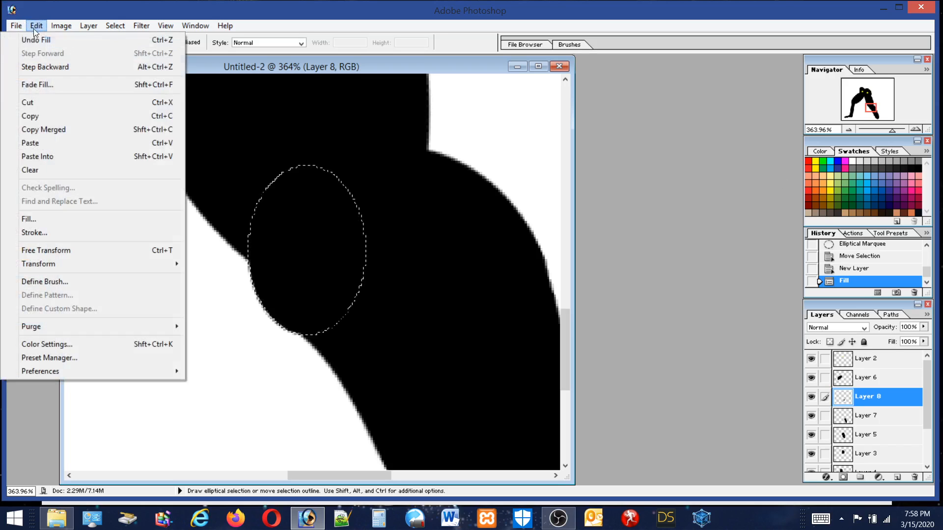
pyautogui.click(35, 217)
pyautogui.click(548, 211)
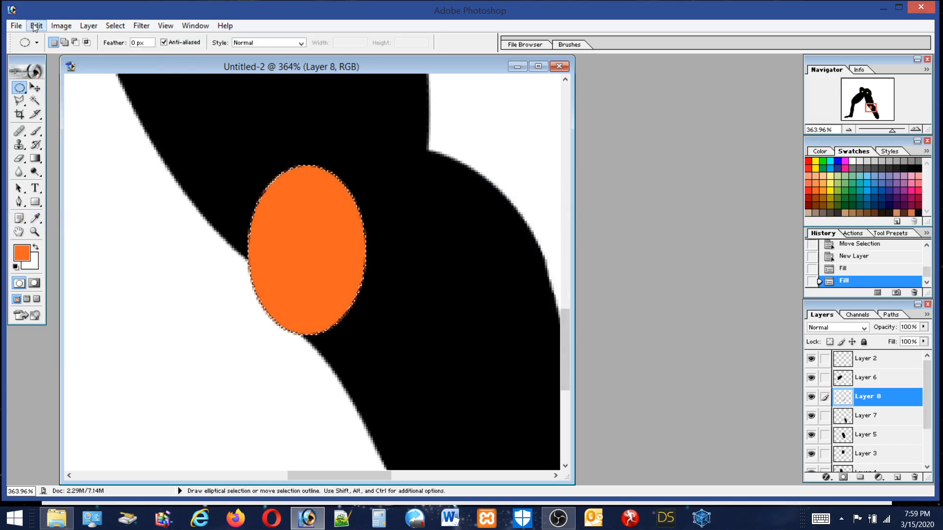
pyautogui.hotkey('ctrl', 'd')
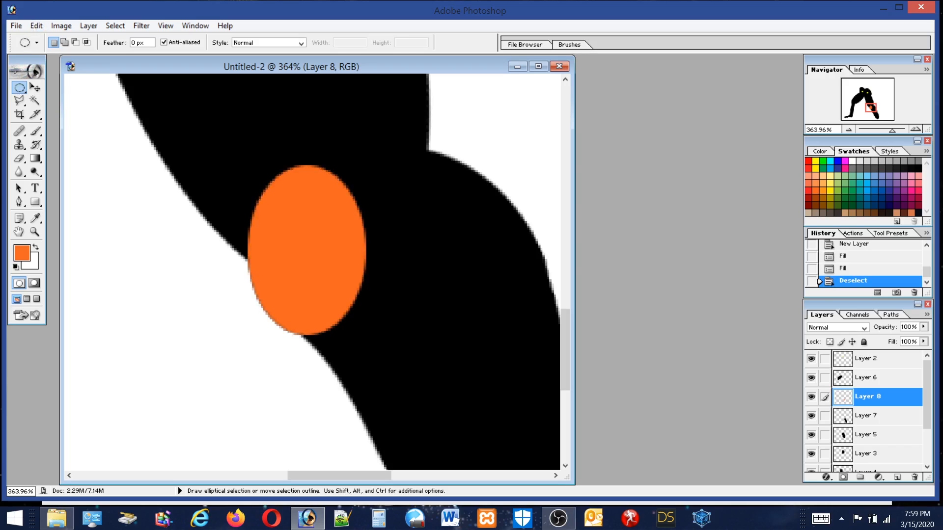
# Free-transform the orange ellipse, rotating it about 27° counter-clockwise and shifting it slightly outward to bridge the notch between thigh and calf.
pyautogui.click(65, 25)
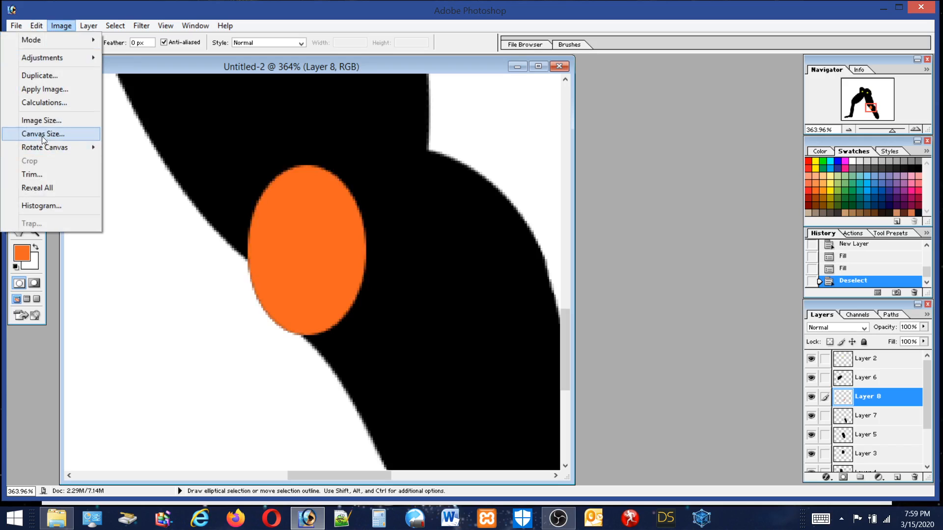
pyautogui.moveTo(36, 25)
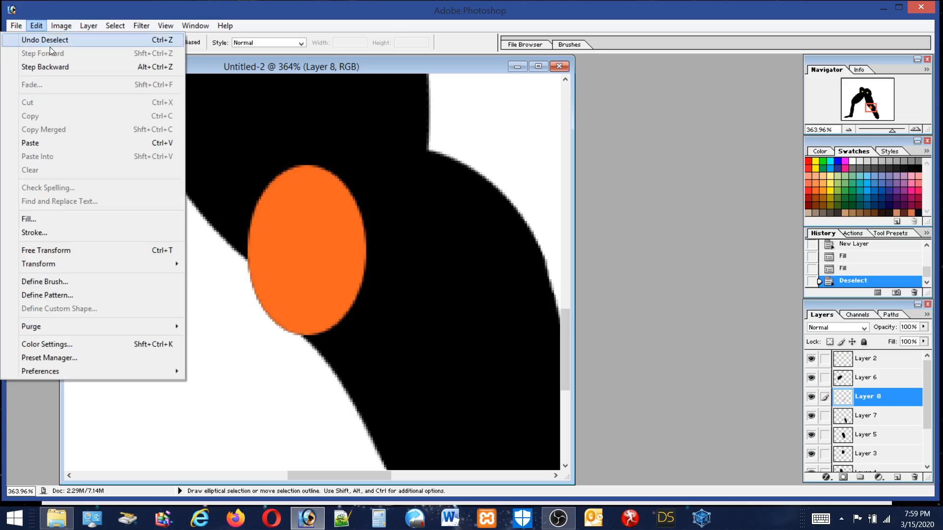
pyautogui.click(46, 250)
pyautogui.moveTo(408, 314); pyautogui.dragTo(454, 274)
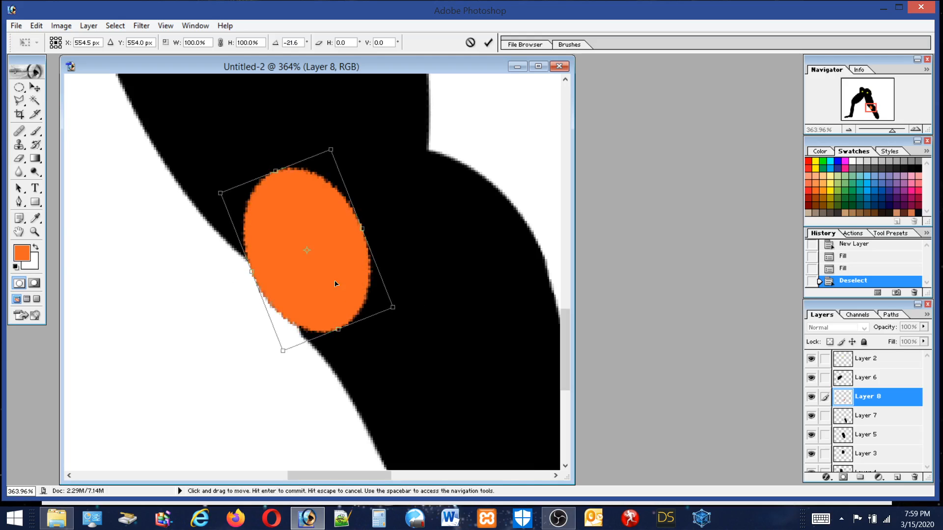
pyautogui.moveTo(337, 285); pyautogui.dragTo(327, 285)
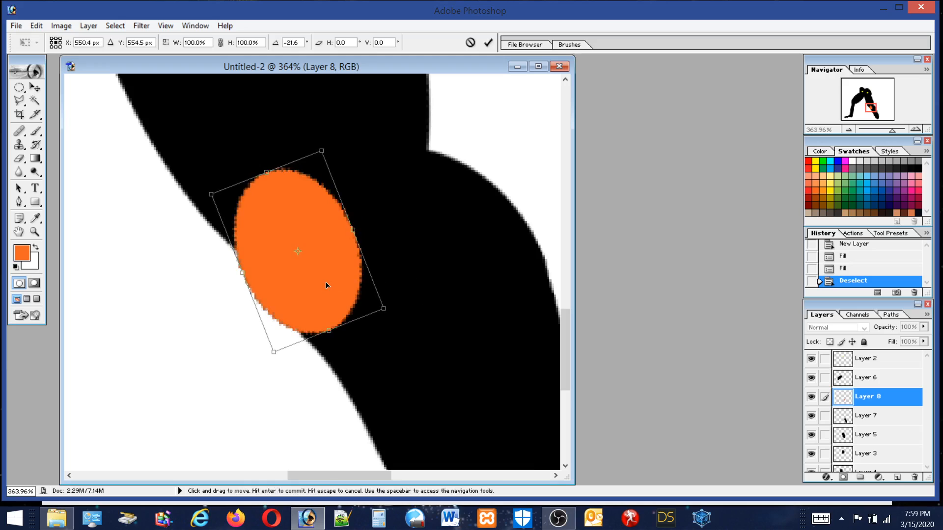
pyautogui.moveTo(456, 265); pyautogui.dragTo(451, 249)
pyautogui.moveTo(347, 275); pyautogui.dragTo(341, 281)
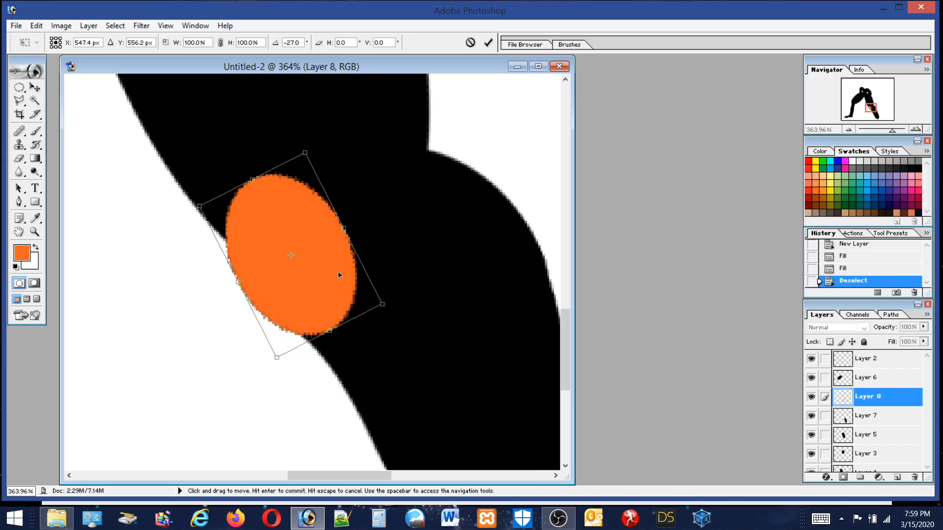
pyautogui.press('Return')
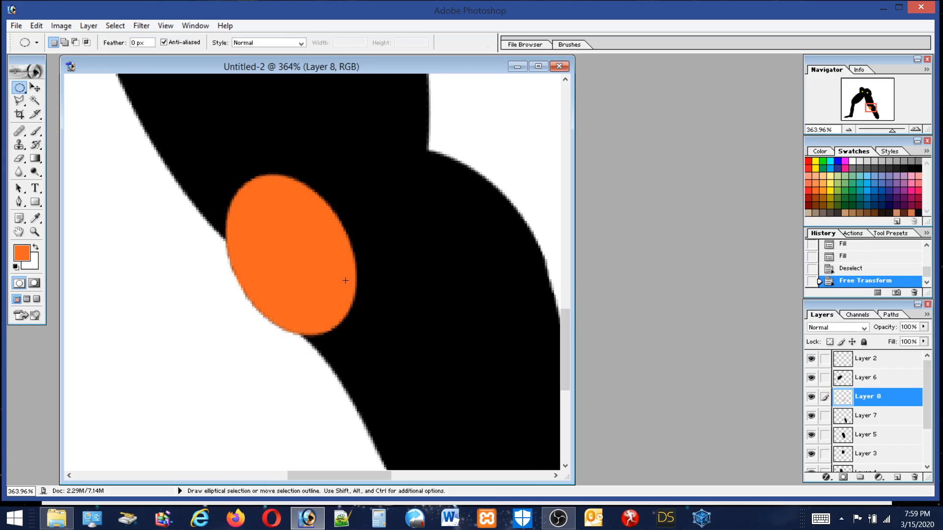
# Load the orange ellipse on Layer 8 as a selection and hide that layer.
pyautogui.press('ctrl')
pyautogui.click(34, 87)
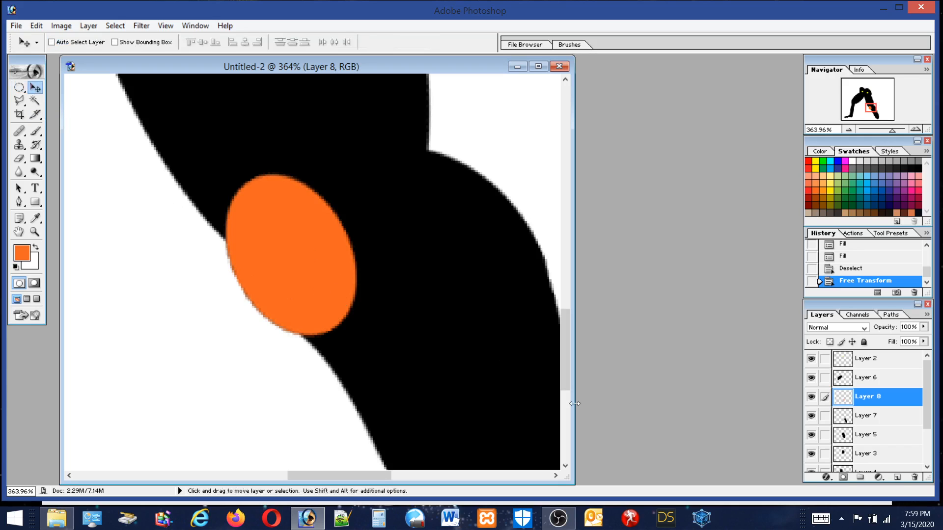
pyautogui.keyDown('ctrl'); pyautogui.click(843, 396); pyautogui.keyUp('ctrl')
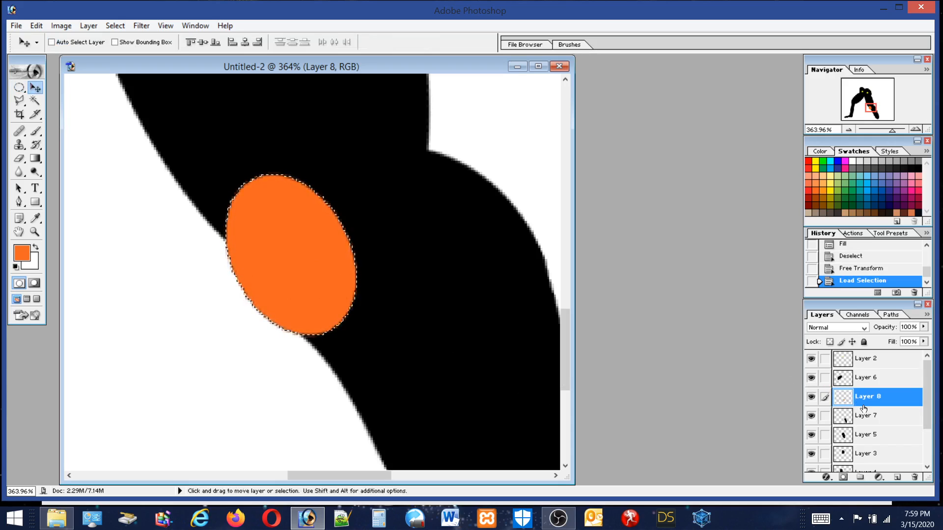
pyautogui.click(811, 397)
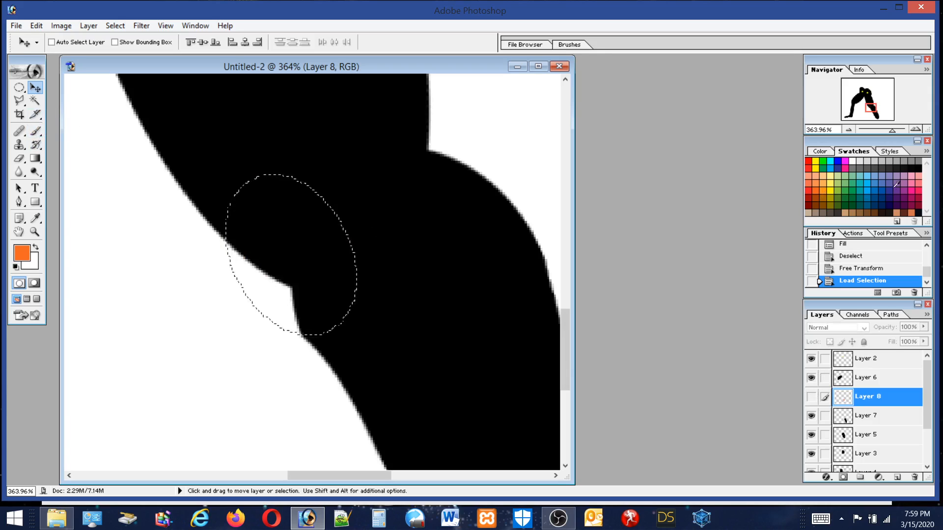
# Paint the notch inside the elliptical selection black on Layer 7 with the size 52 brush.
pyautogui.click(917, 170)
pyautogui.click(867, 422)
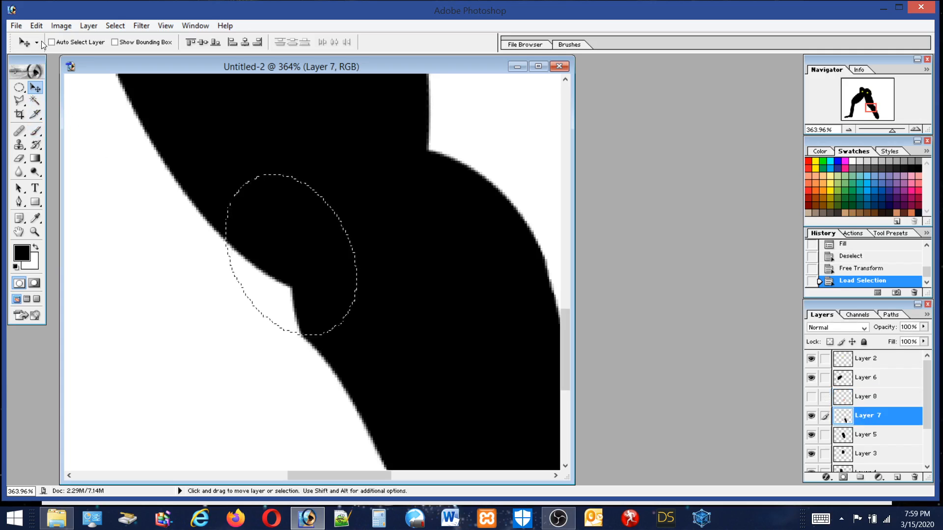
pyautogui.click(35, 131)
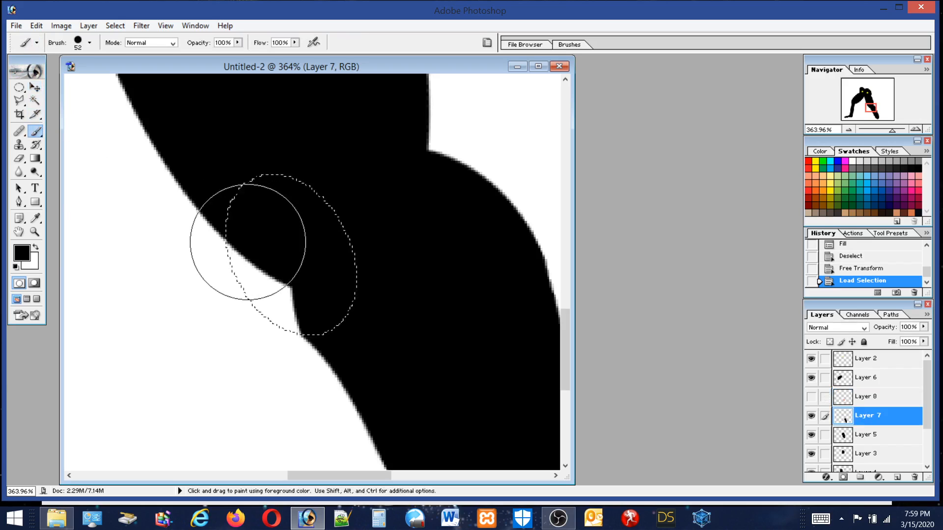
pyautogui.click(298, 304)
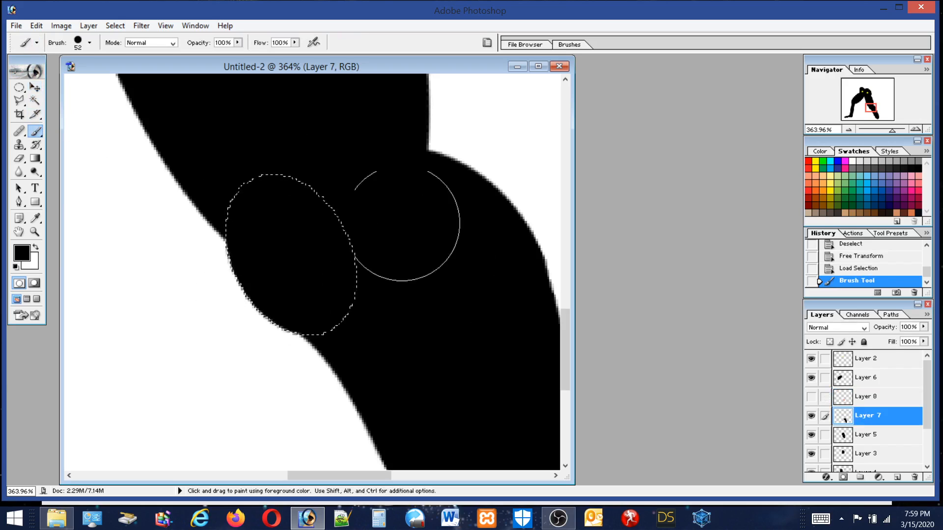
# Clear the elliptical selection and return the view to 100%.
pyautogui.click(19, 88)
pyautogui.hotkey('ctrl', 'd')
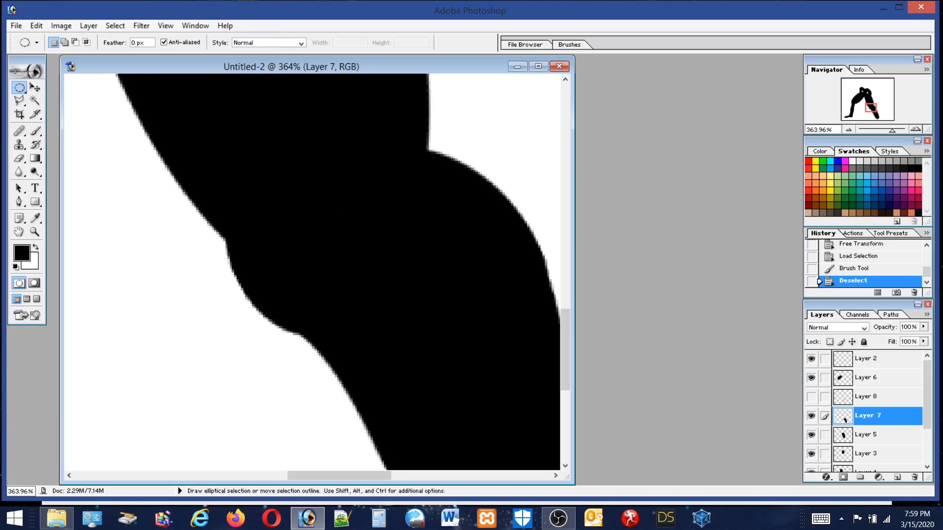
pyautogui.doubleClick(34, 233)
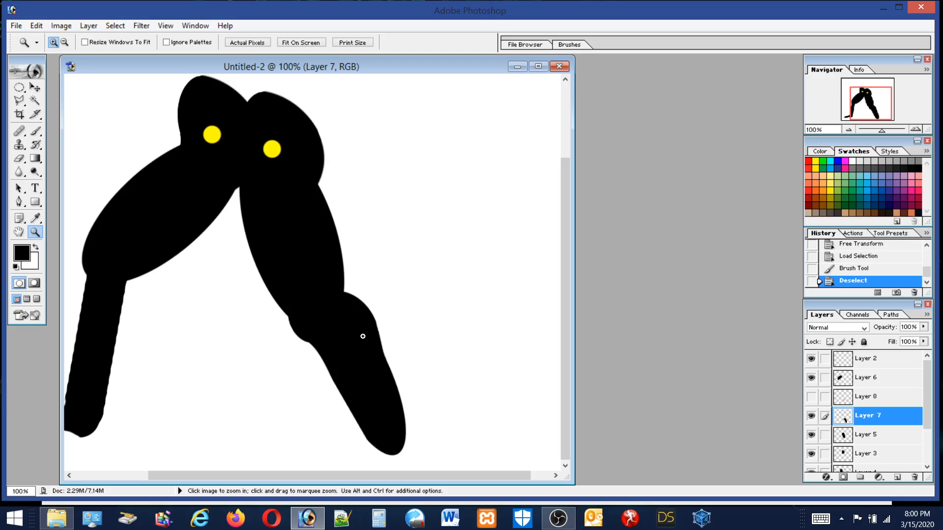
# Free-transform the calf on Layer 7, rotating it about 26° clockwise and moving it off the leg to the blank canvas beside the thigh.
pyautogui.click(35, 87)
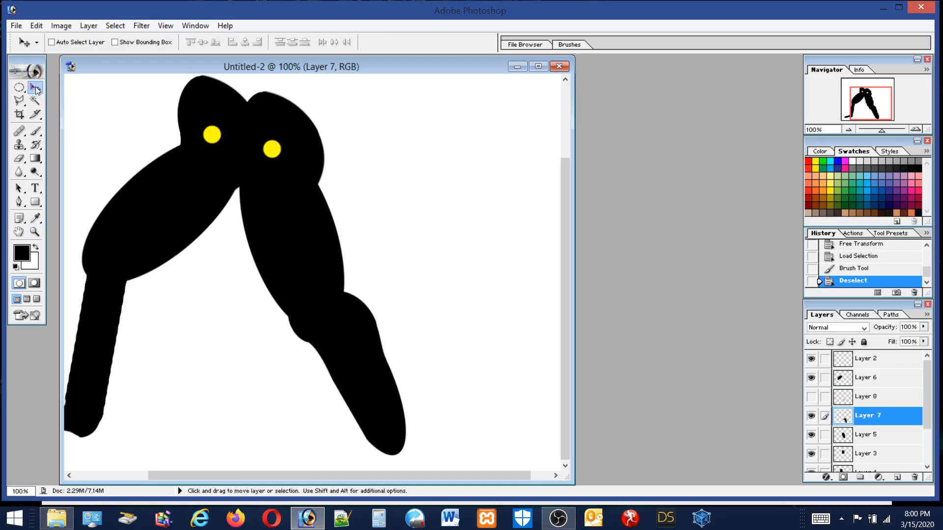
pyautogui.click(38, 25)
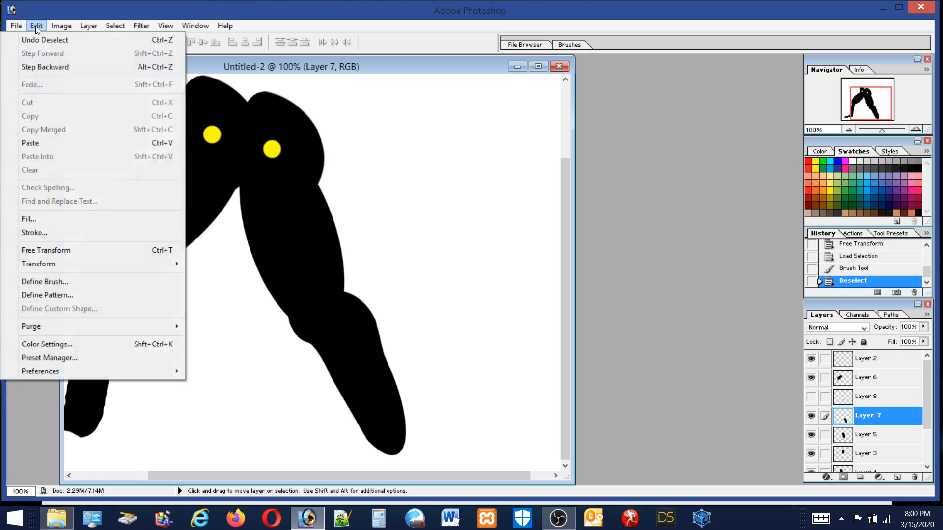
pyautogui.click(47, 250)
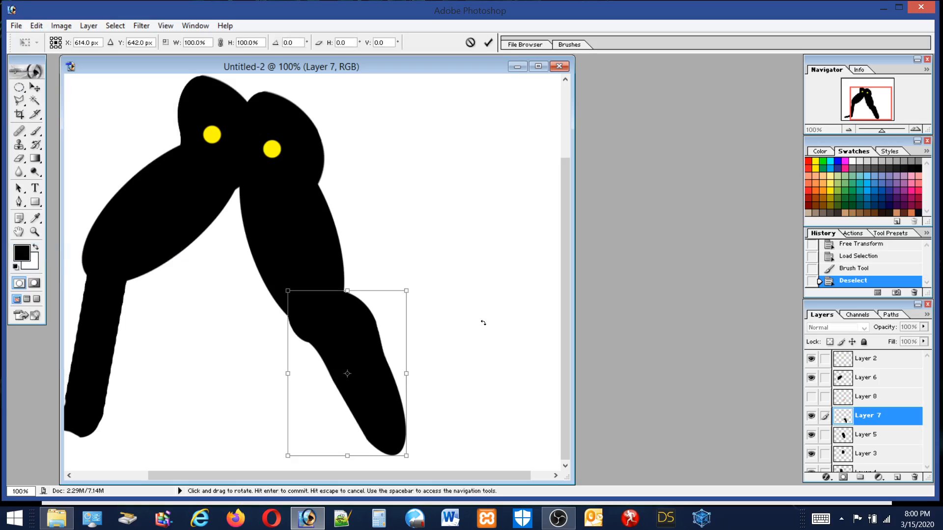
pyautogui.moveTo(483, 322); pyautogui.dragTo(482, 385)
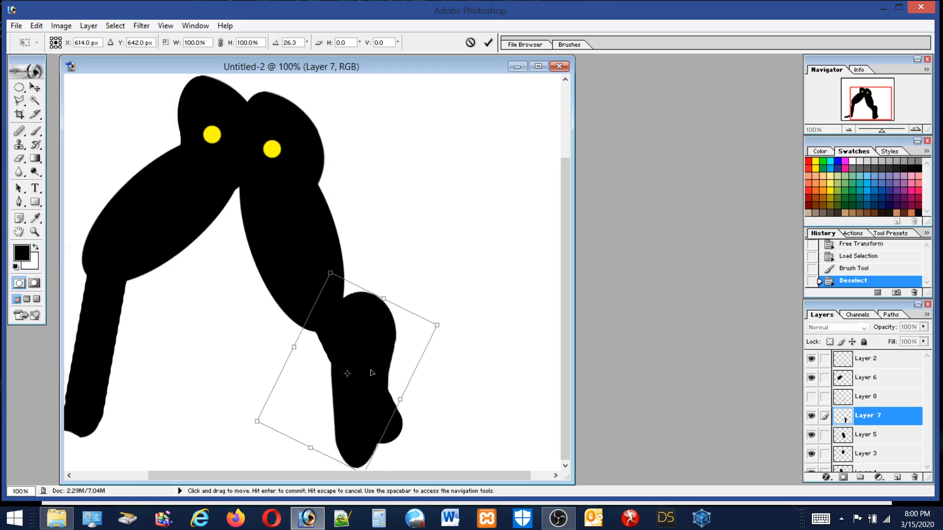
pyautogui.moveTo(372, 373); pyautogui.dragTo(424, 247)
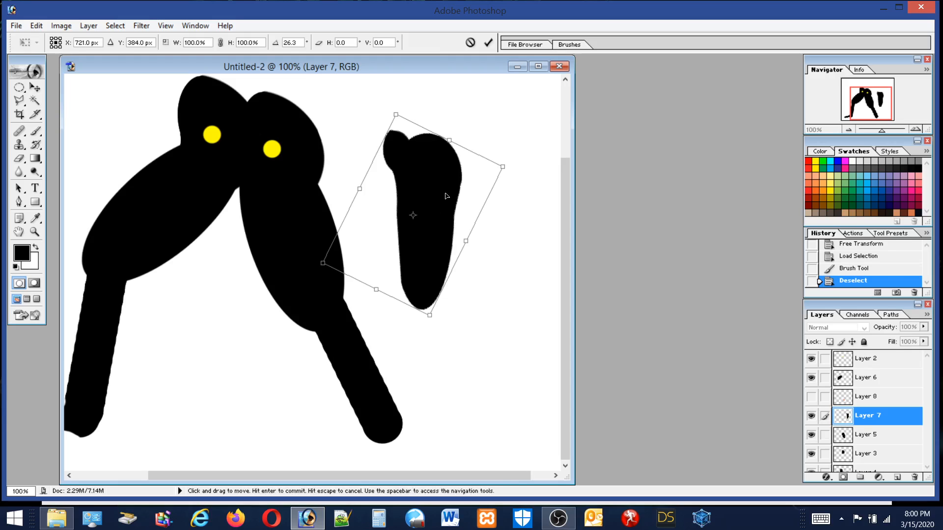
pyautogui.press('Return')
pyautogui.click(39, 26)
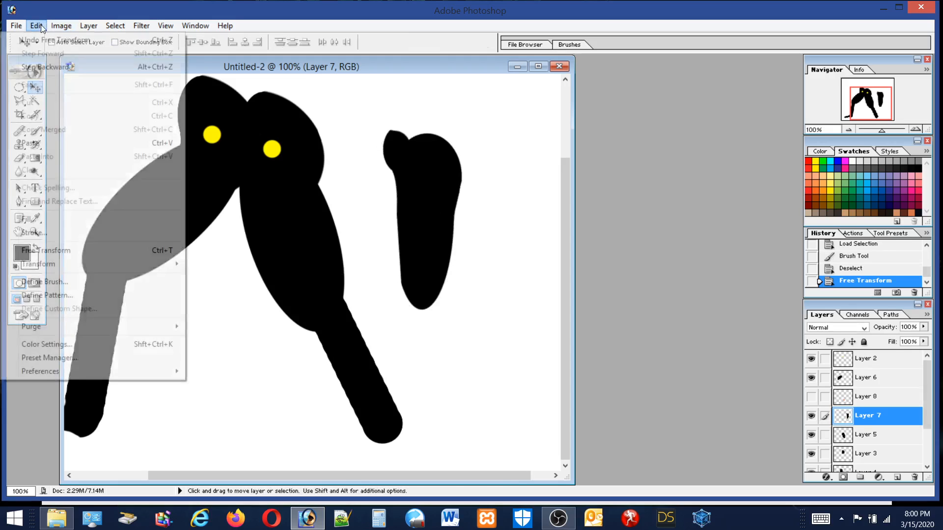
pyautogui.click(41, 232)
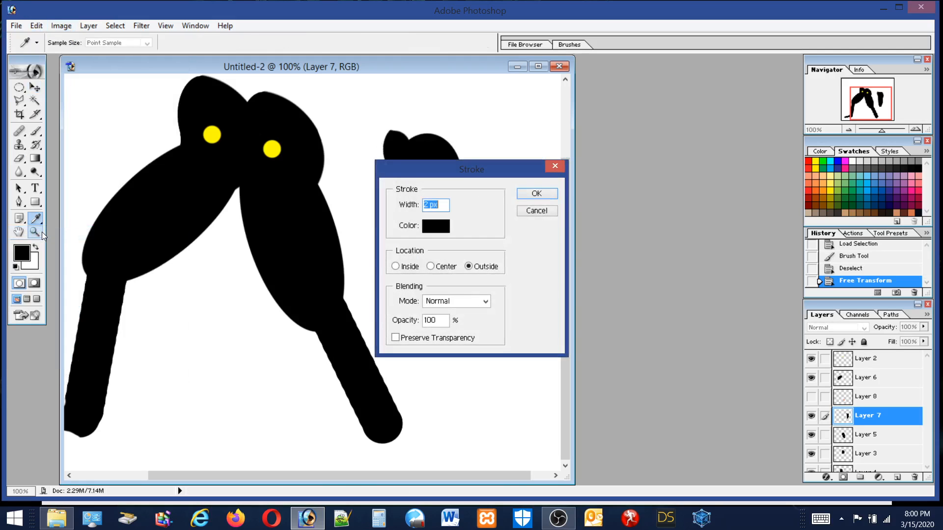
pyautogui.click(537, 211)
# Free-transform the upright calf on Layer 7, narrowing it slightly from its outer side.
pyautogui.click(36, 25)
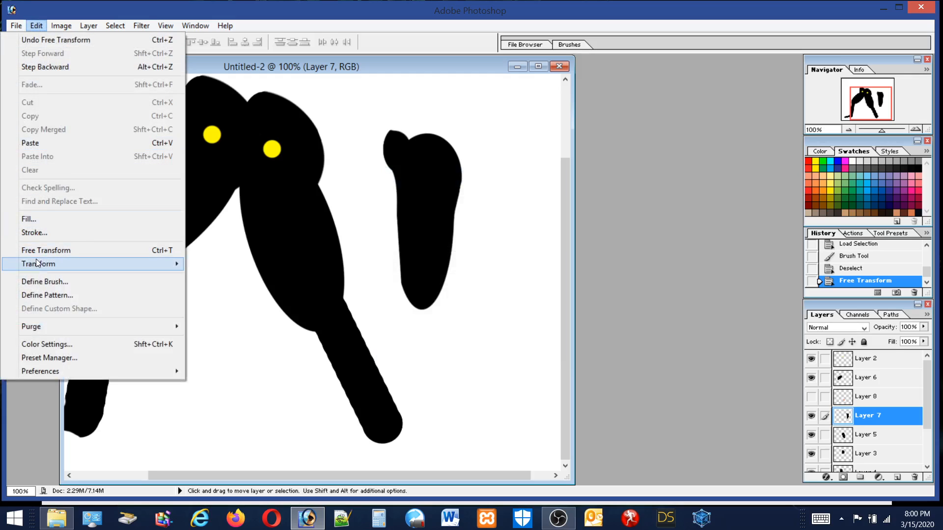
pyautogui.click(90, 251)
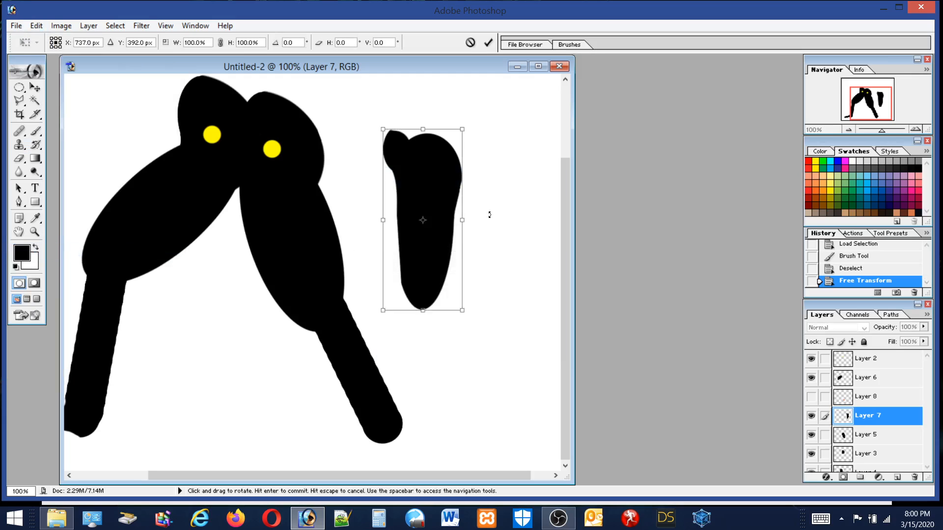
pyautogui.moveTo(460, 221); pyautogui.dragTo(447, 222)
pyautogui.press('Return')
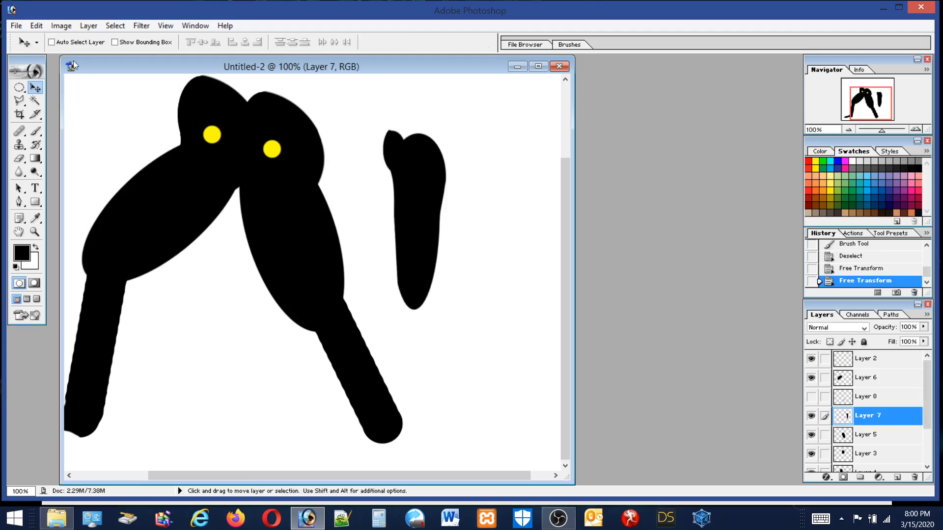
# Free-transform the narrowed calf back onto the right lower leg, rotating it about 29° counter-clockwise, and fine-tune its position under the thigh.
pyautogui.click(36, 25)
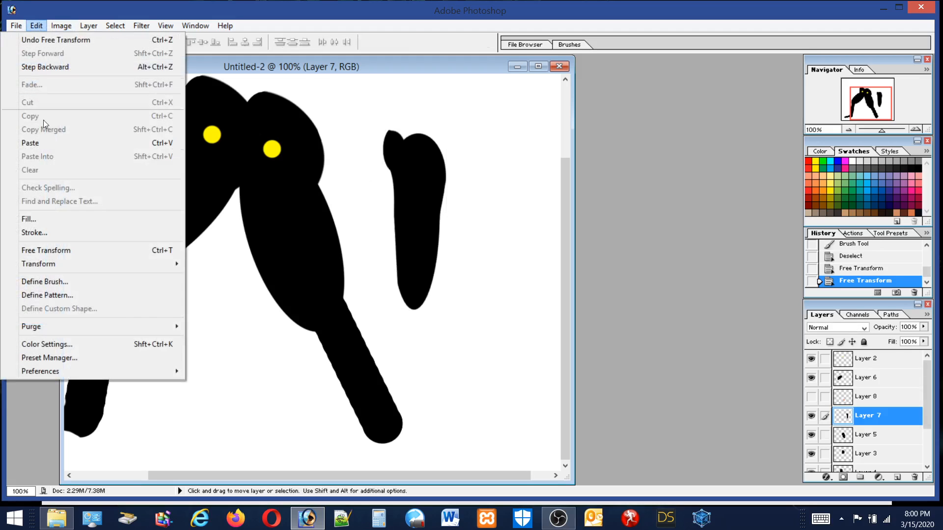
pyautogui.click(43, 250)
pyautogui.moveTo(418, 185); pyautogui.dragTo(362, 273)
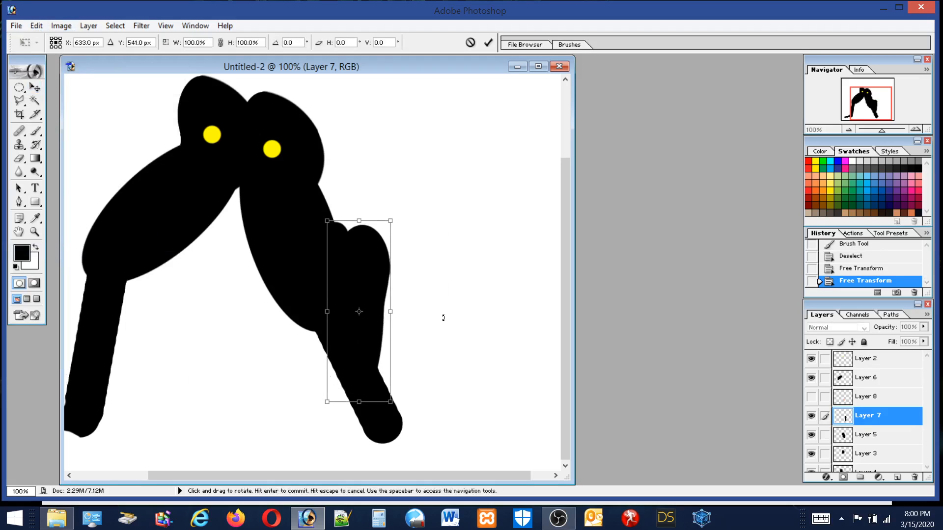
pyautogui.moveTo(442, 315); pyautogui.dragTo(464, 262)
pyautogui.moveTo(306, 273); pyautogui.dragTo(323, 330)
pyautogui.moveTo(411, 326); pyautogui.dragTo(457, 314)
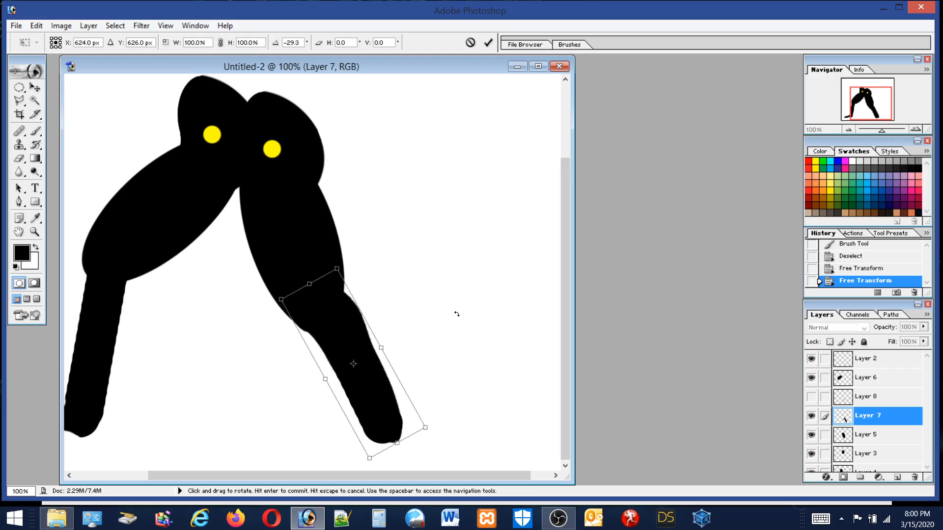
pyautogui.moveTo(336, 313)
pyautogui.mouseDown()
pyautogui.moveTo(356, 326)
pyautogui.moveTo(339, 328)
pyautogui.mouseUp()
pyautogui.press('Return')
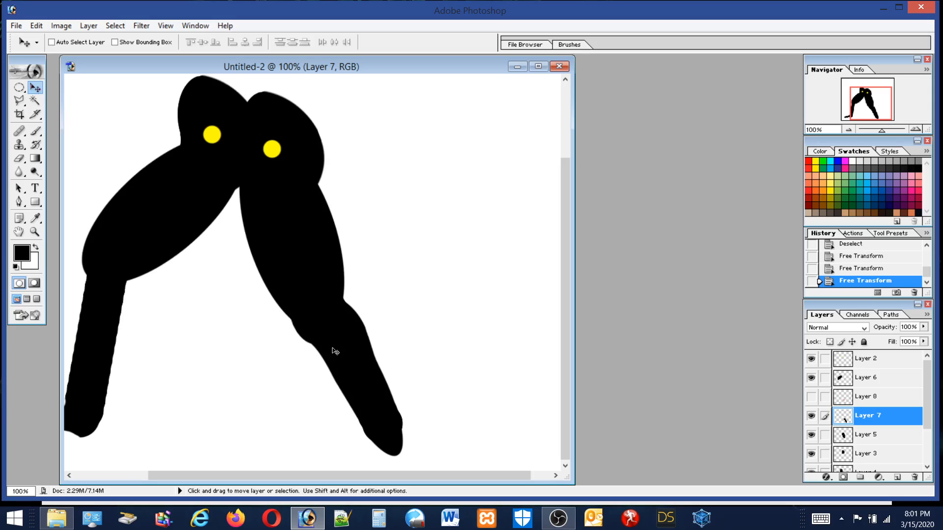
pyautogui.moveTo(335, 352); pyautogui.dragTo(338, 345)
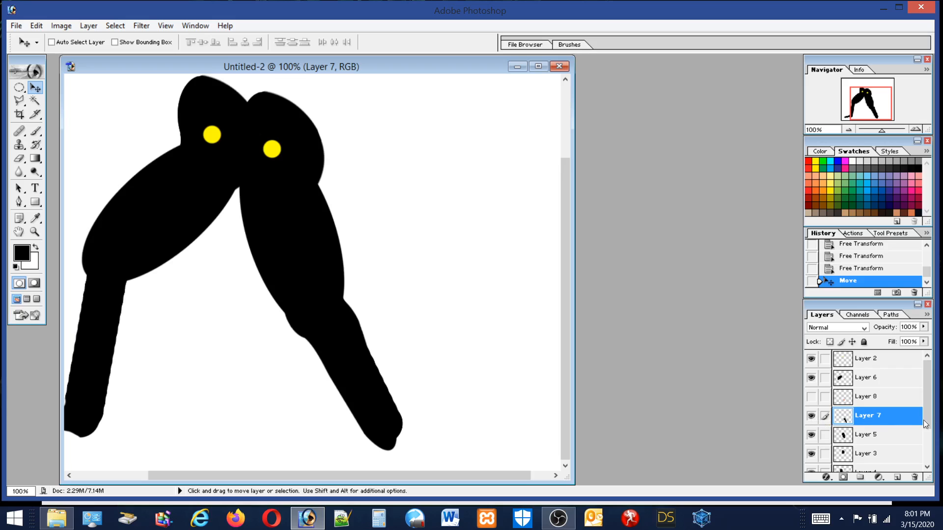
# Erase the old leg outline on Layer 1 that protrudes past the right calf's outer edge with the size 38 eraser.
pyautogui.moveTo(927, 421); pyautogui.dragTo(928, 459)
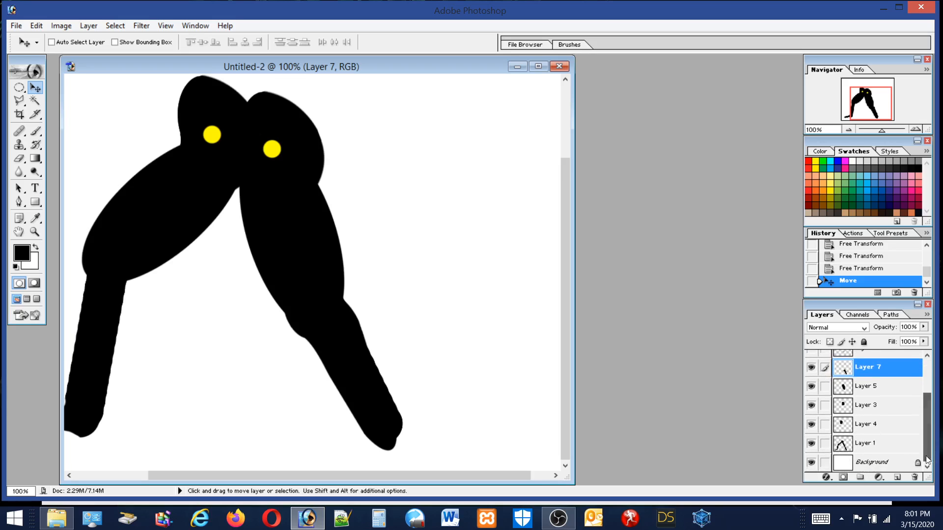
pyautogui.click(872, 447)
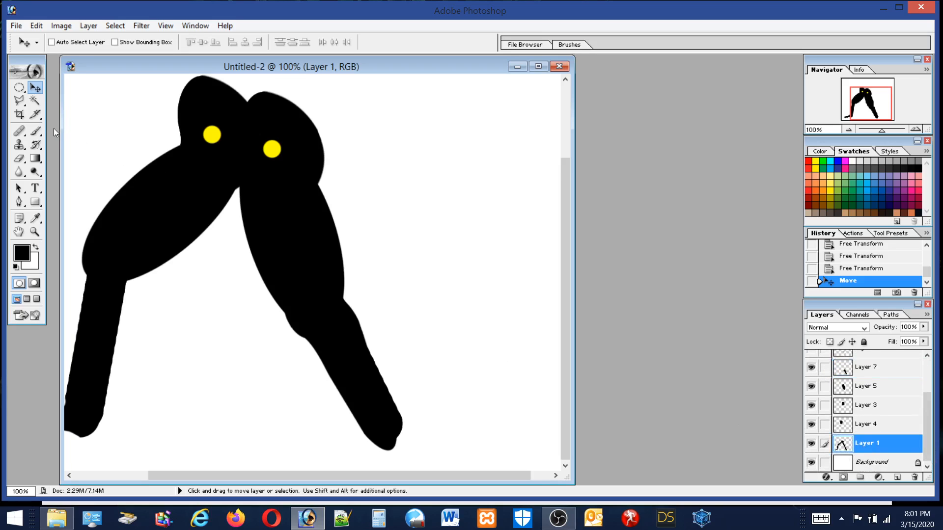
pyautogui.click(35, 131)
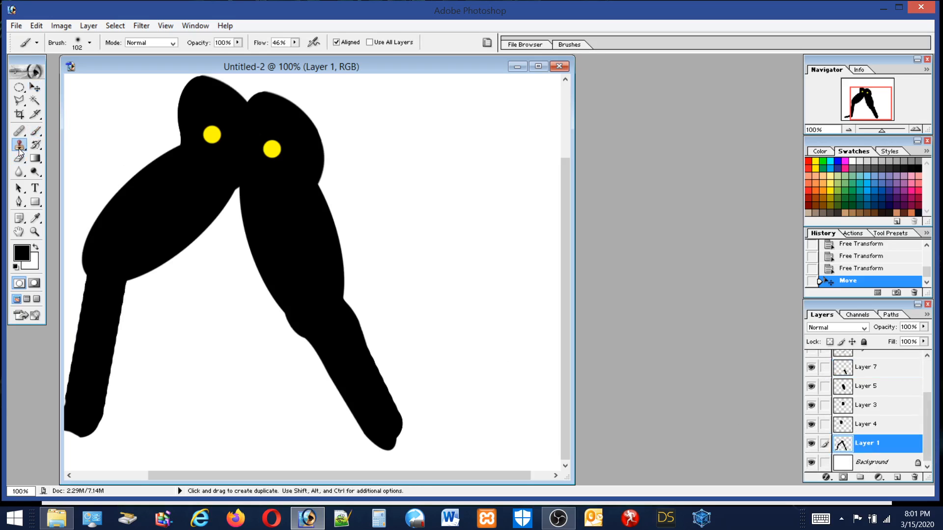
pyautogui.click(19, 158)
pyautogui.moveTo(362, 341)
pyautogui.mouseDown()
pyautogui.moveTo(401, 448)
pyautogui.moveTo(400, 382)
pyautogui.moveTo(378, 349)
pyautogui.moveTo(395, 434)
pyautogui.mouseUp()
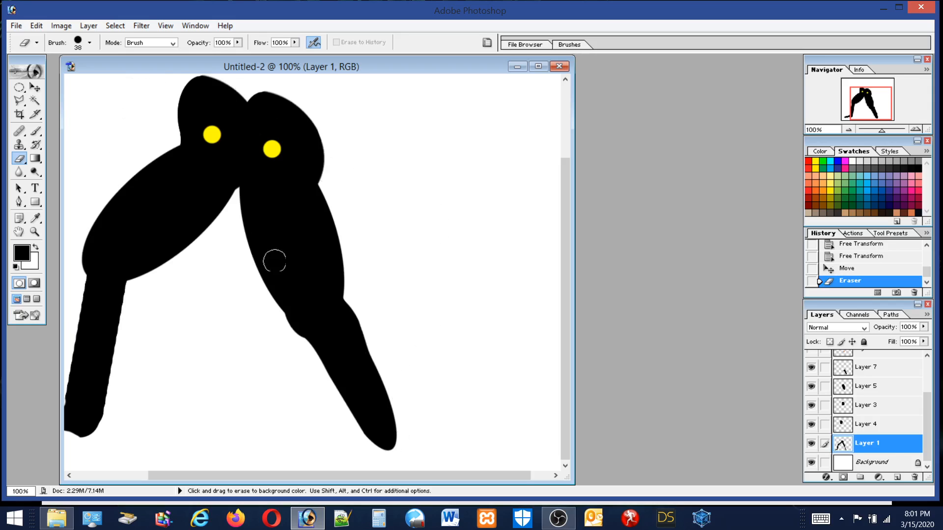
# Draw a large elliptical selection enclosing the entire right lower leg.
pyautogui.click(30, 28)
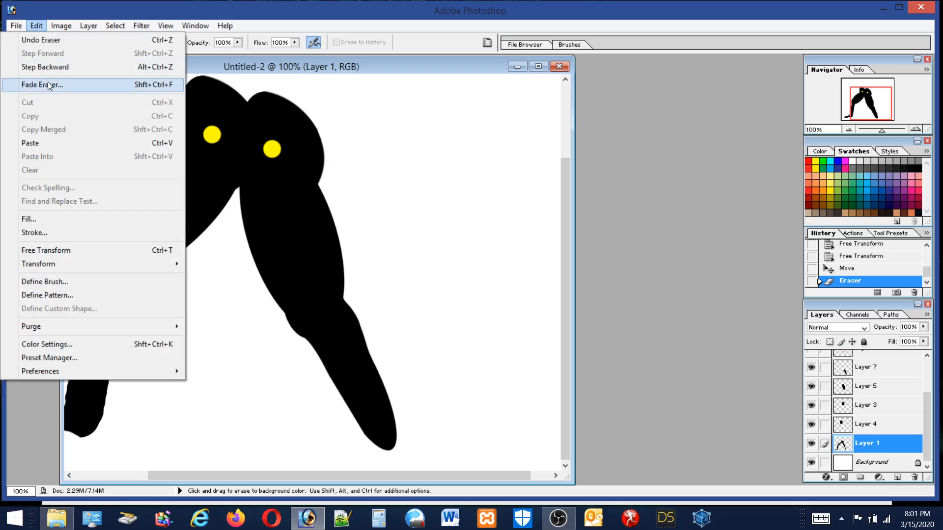
pyautogui.click(34, 26)
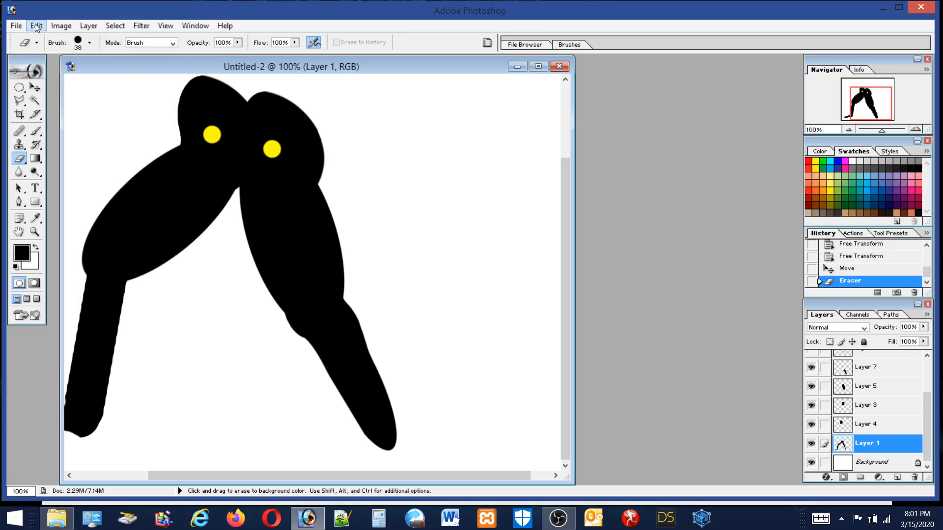
pyautogui.click(18, 87)
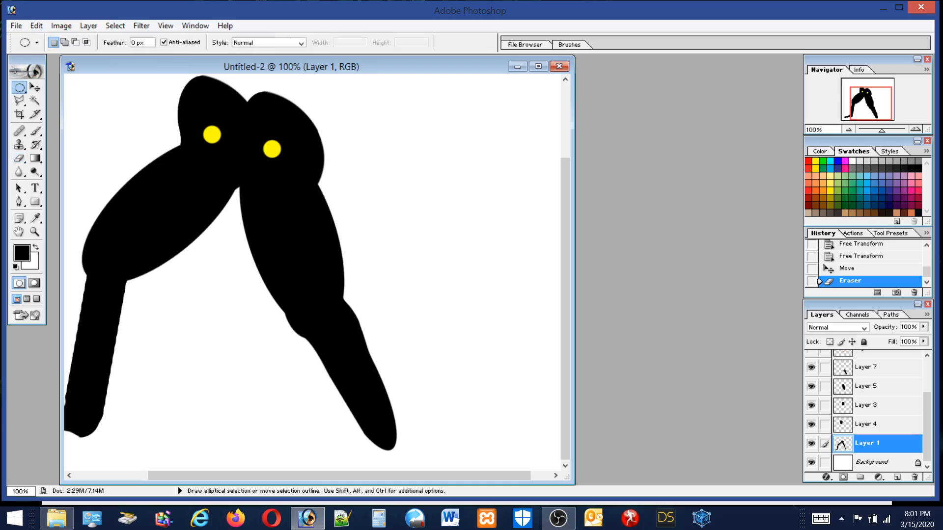
pyautogui.moveTo(194, 207); pyautogui.dragTo(503, 469)
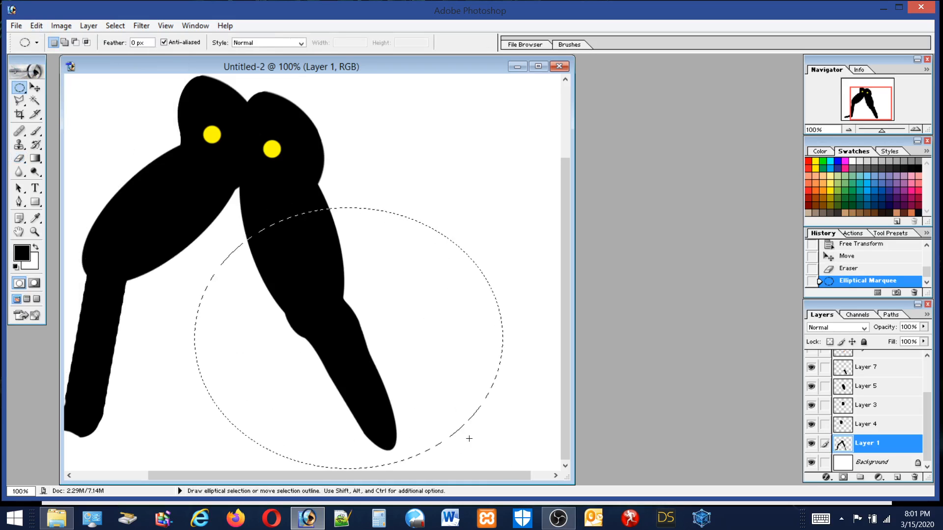
# Try to duplicate the selected area of Layer 1 onto a new layer, and undo the paste.
pyautogui.click(36, 25)
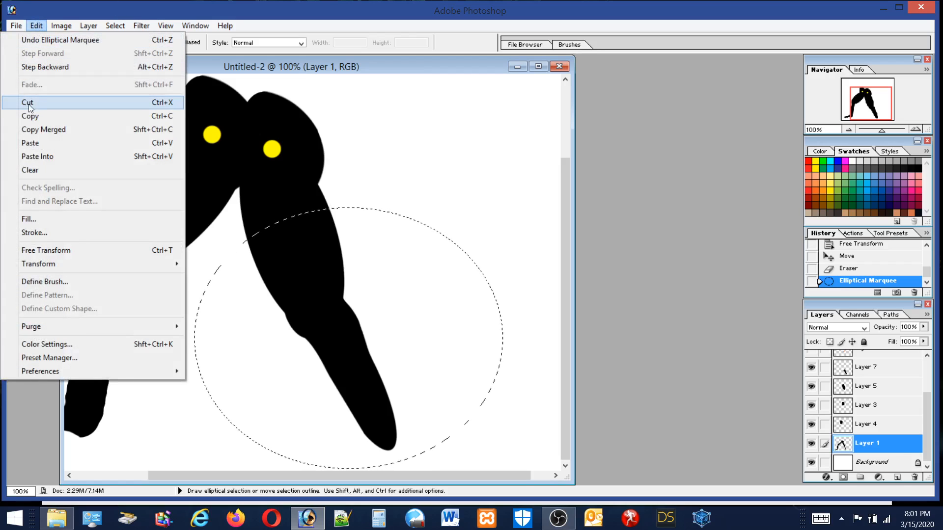
pyautogui.click(30, 120)
pyautogui.click(36, 25)
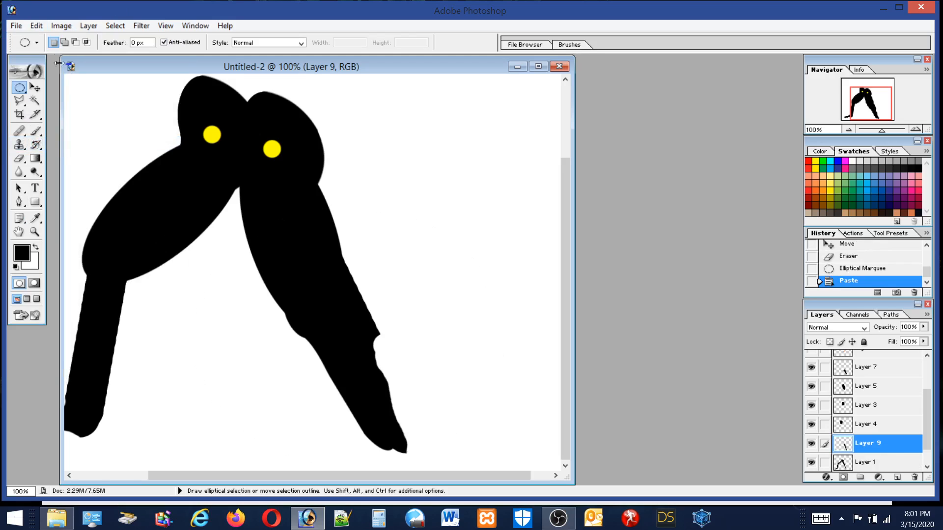
pyautogui.click(32, 27)
pyautogui.click(42, 38)
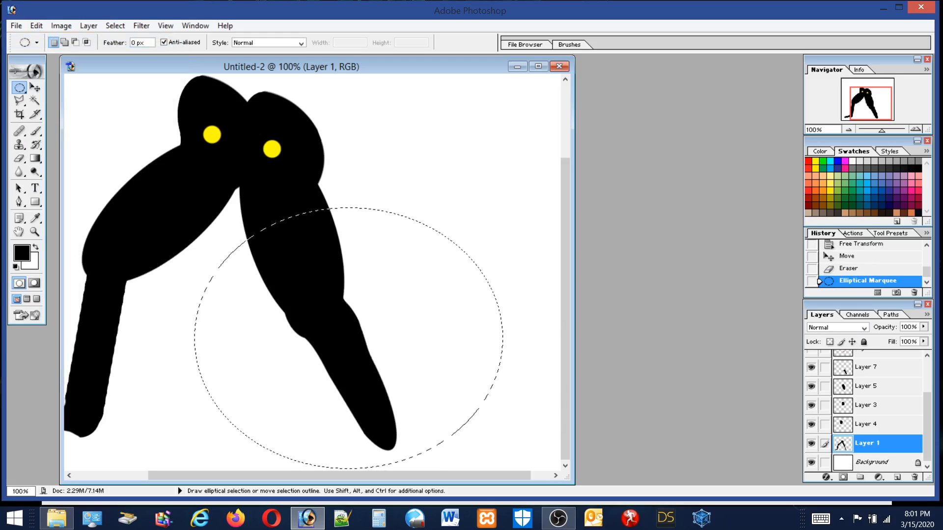
# Copy the selected calf from Layer 7, paste it as a new layer, and move it into the gap beside the left lower leg.
pyautogui.click(877, 374)
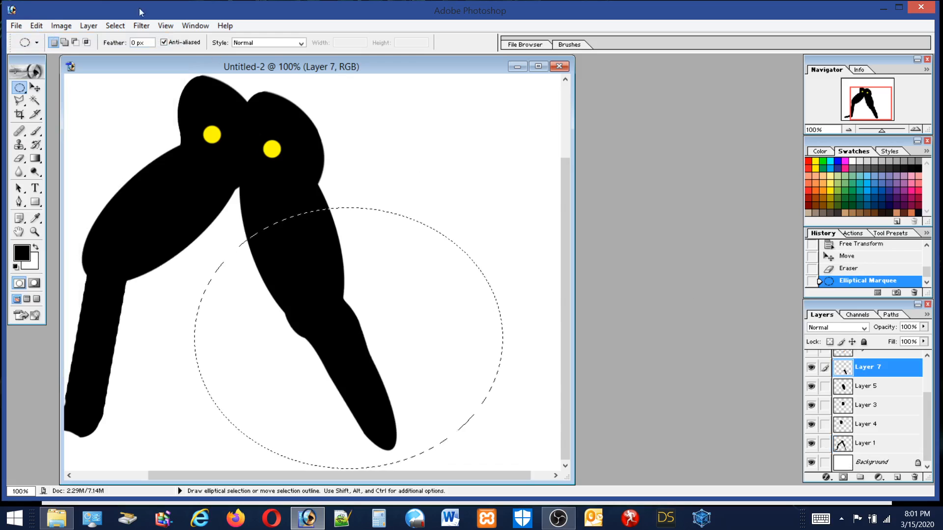
pyautogui.click(31, 27)
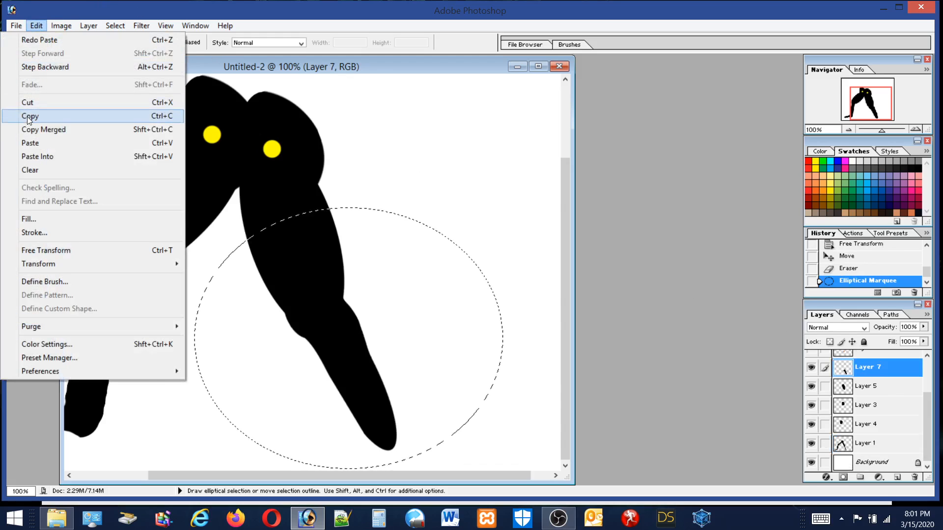
pyautogui.click(29, 116)
pyautogui.click(35, 25)
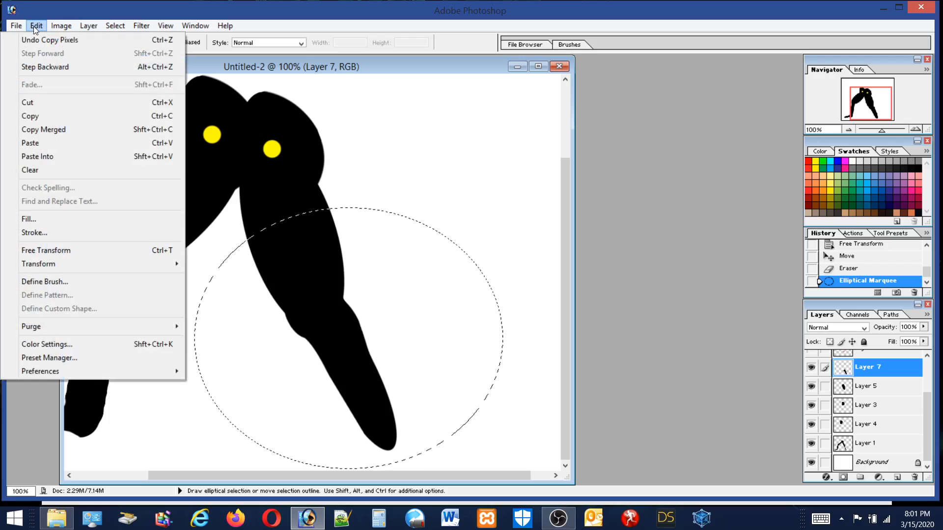
pyautogui.click(30, 143)
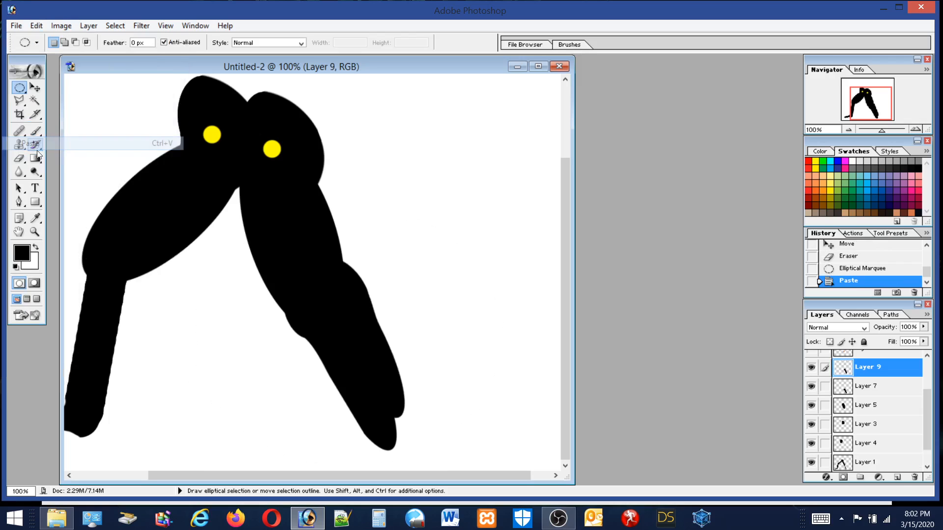
pyautogui.click(35, 87)
pyautogui.moveTo(374, 280); pyautogui.dragTo(209, 301)
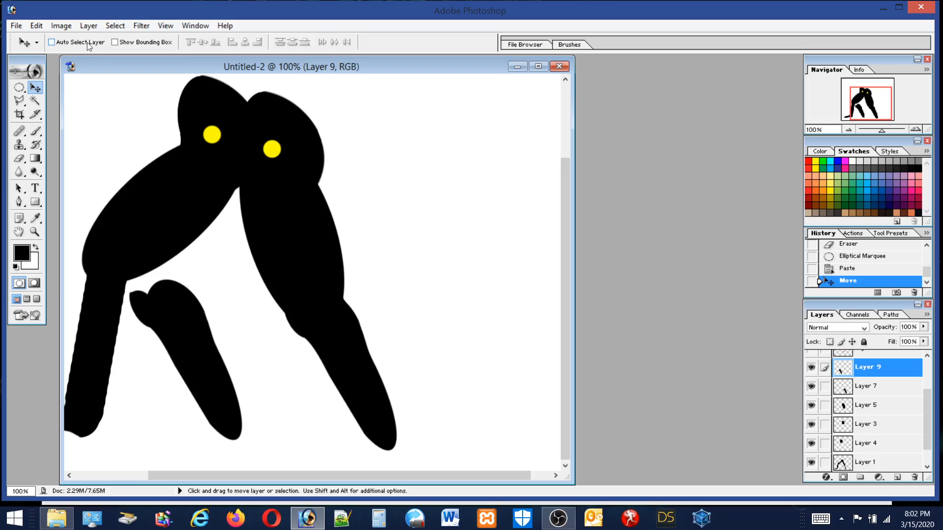
# Free-transform the calf copy, rotating it 39° clockwise, and position it over the left lower leg so its top tucks under the thigh.
pyautogui.click(38, 24)
pyautogui.click(42, 251)
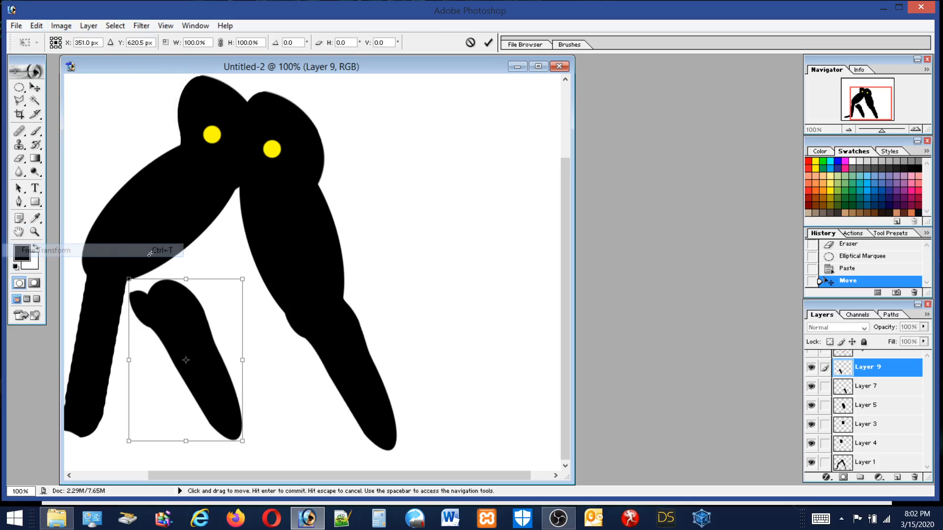
pyautogui.moveTo(272, 262); pyautogui.dragTo(301, 345)
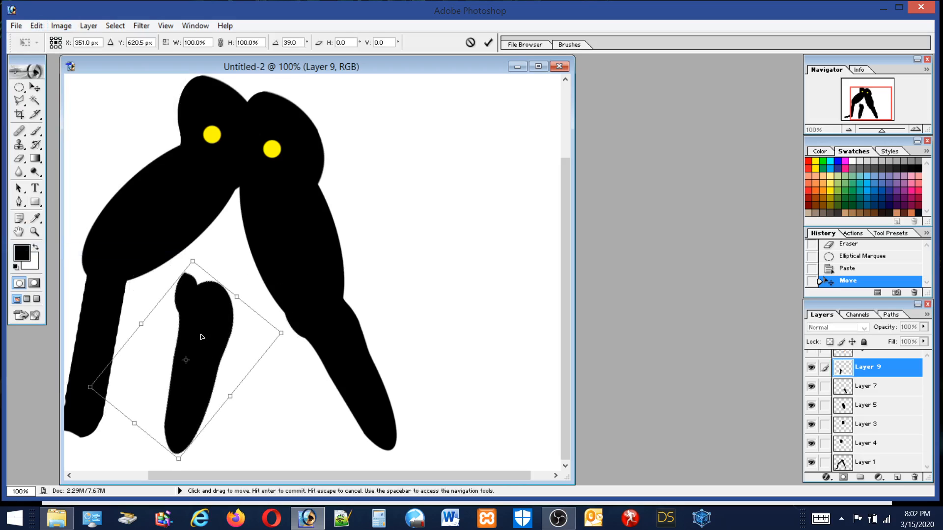
pyautogui.moveTo(203, 333); pyautogui.dragTo(102, 325)
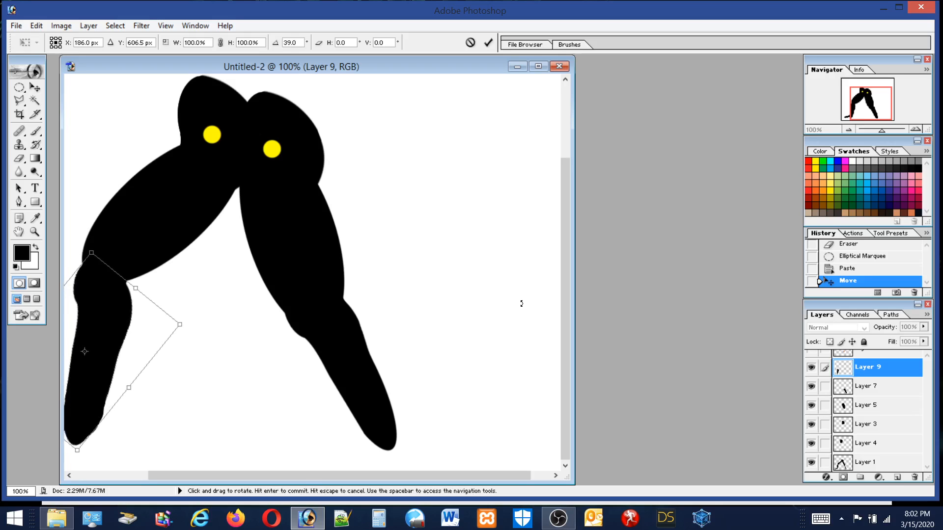
pyautogui.moveTo(302, 477); pyautogui.dragTo(228, 476)
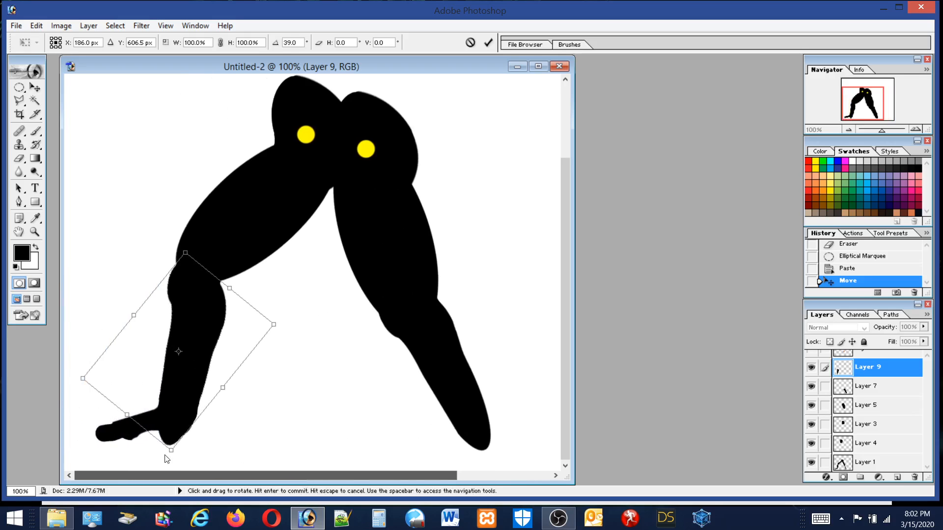
pyautogui.moveTo(226, 326); pyautogui.dragTo(227, 314)
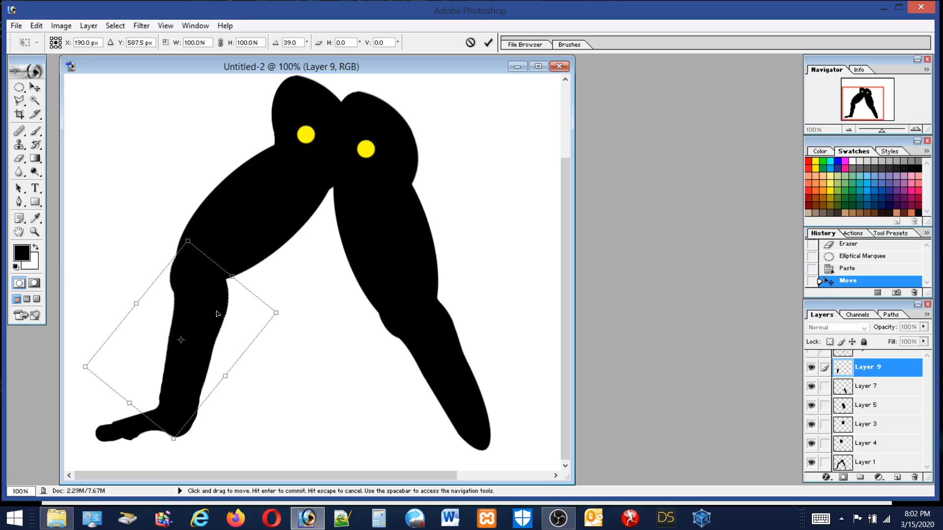
pyautogui.press('Return')
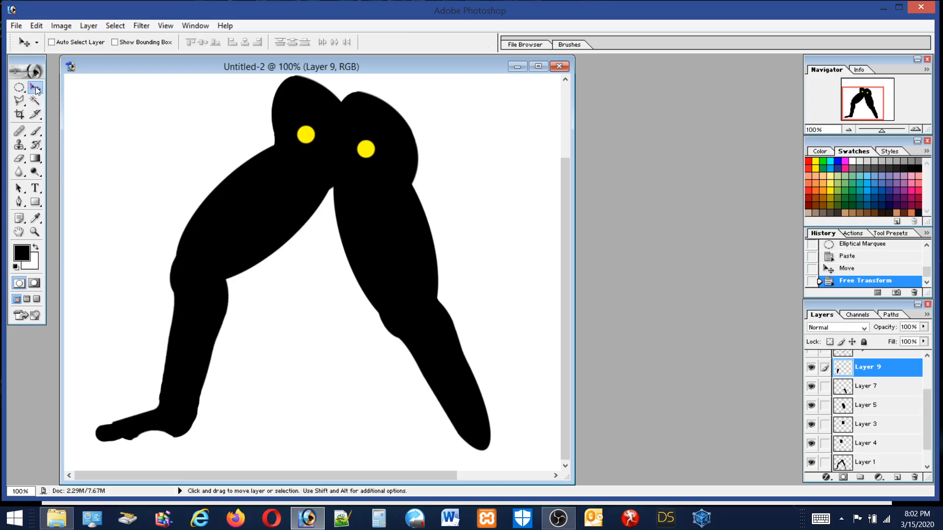
pyautogui.moveTo(196, 304); pyautogui.dragTo(199, 291)
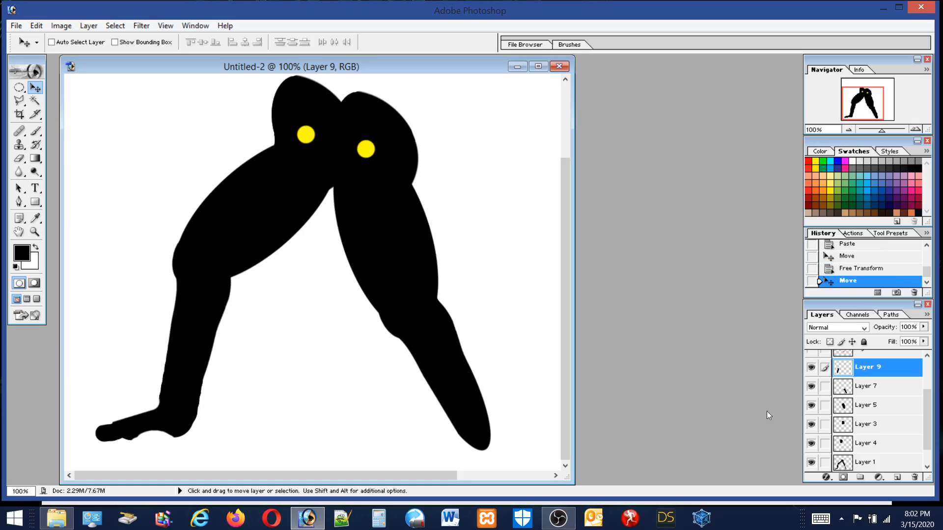
# Erase the jagged edges of the left leg's calf, ankle and heel on Layer 1 with the Eraser.
pyautogui.click(814, 467)
pyautogui.click(865, 462)
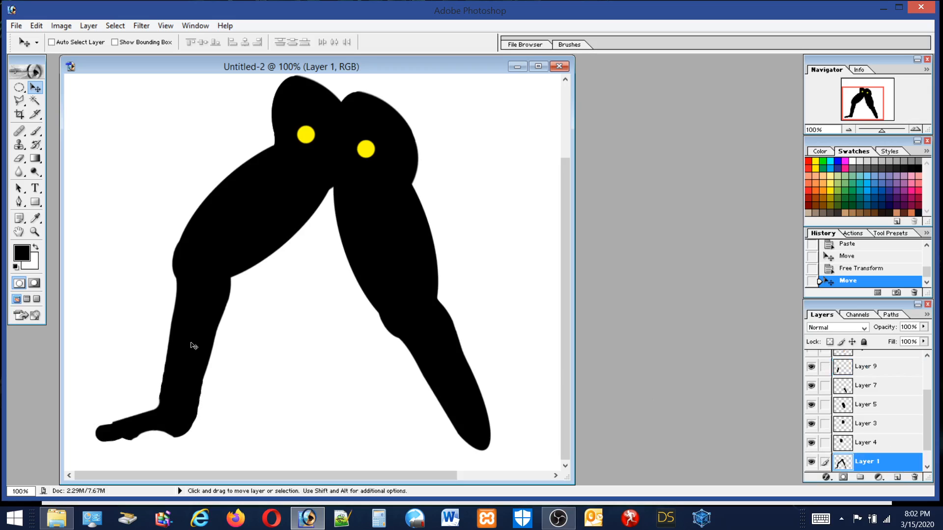
pyautogui.click(19, 158)
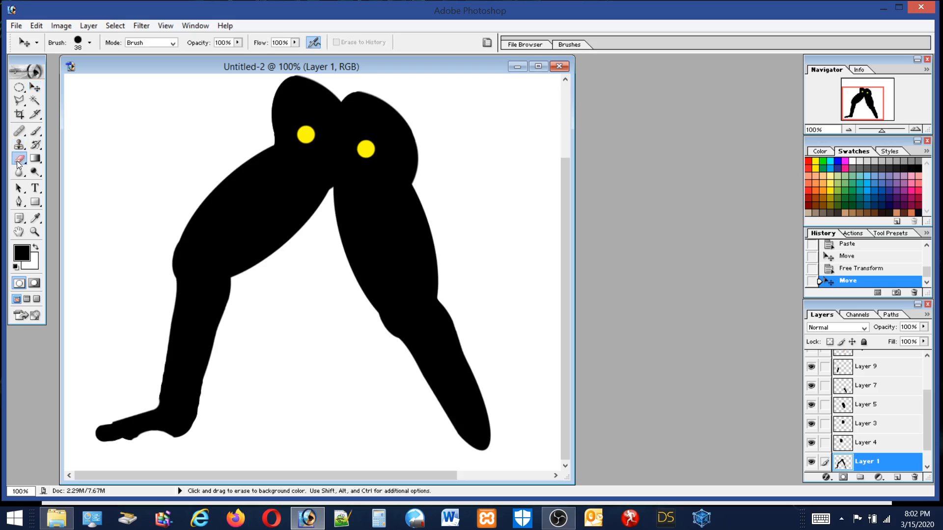
pyautogui.moveTo(216, 387)
pyautogui.mouseDown()
pyautogui.moveTo(200, 415)
pyautogui.moveTo(202, 447)
pyautogui.moveTo(193, 442)
pyautogui.mouseUp()
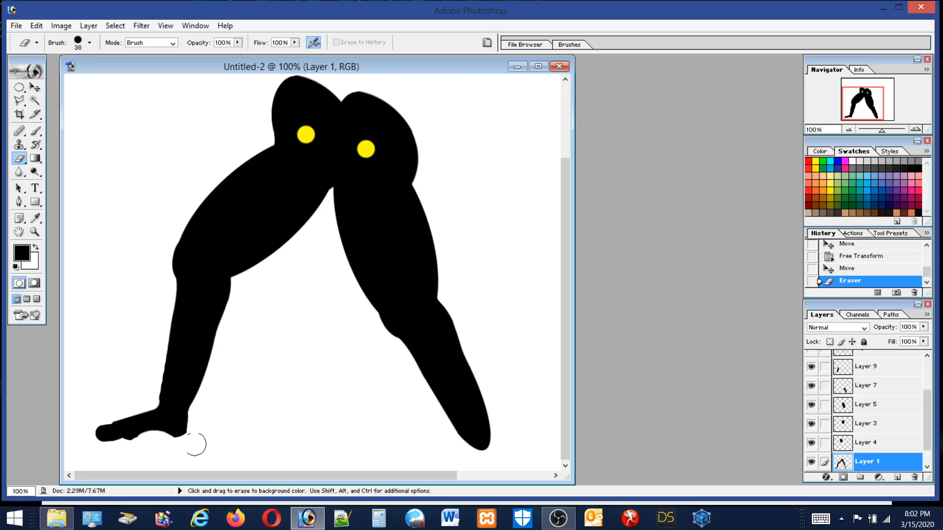
pyautogui.moveTo(152, 391)
pyautogui.mouseDown()
pyautogui.moveTo(158, 338)
pyautogui.moveTo(140, 399)
pyautogui.mouseUp()
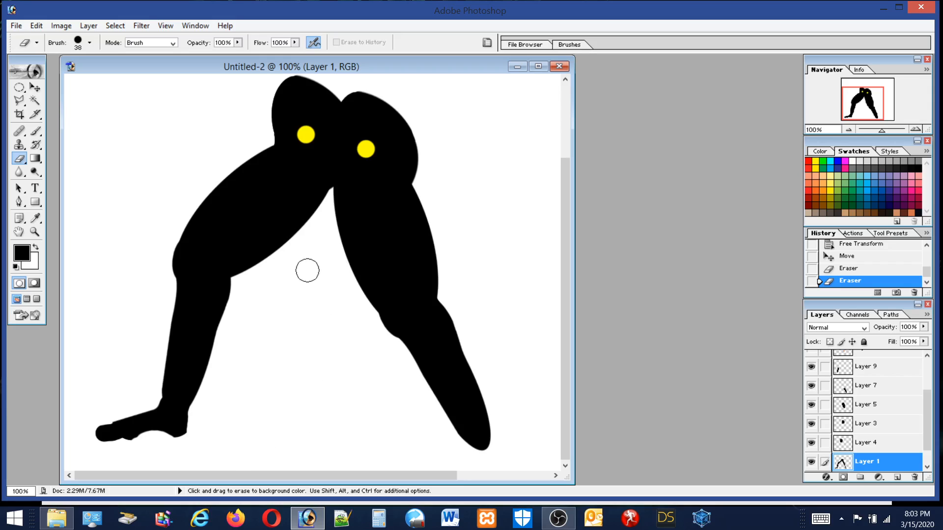
pyautogui.moveTo(219, 337); pyautogui.dragTo(193, 405)
pyautogui.moveTo(225, 301); pyautogui.dragTo(204, 400)
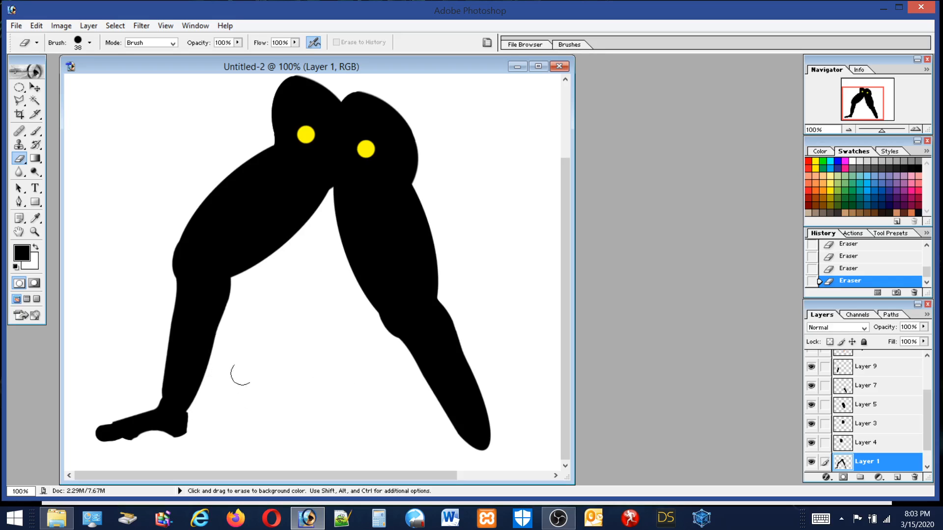
# Outline the left ankle and heel with the Polygonal Lasso and fill the selection with the black foreground color.
pyautogui.click(19, 101)
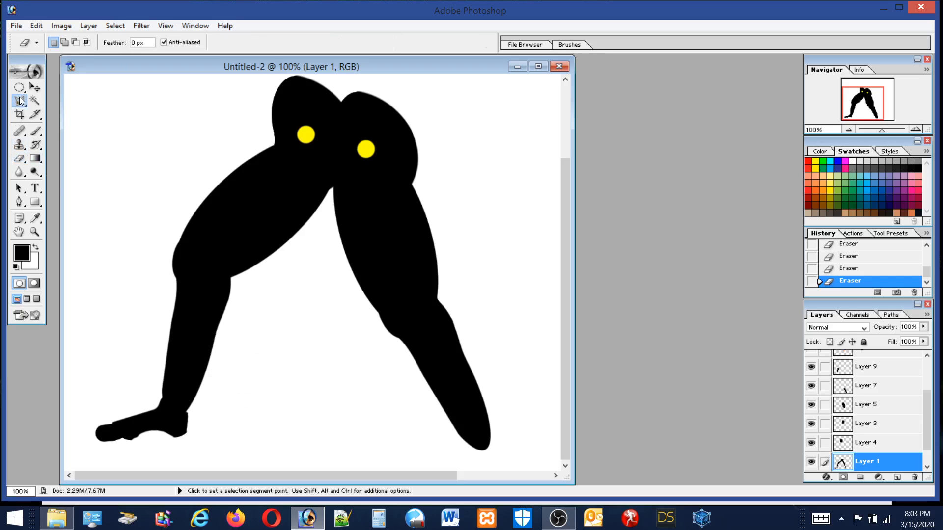
pyautogui.click(201, 381)
pyautogui.click(191, 367)
pyautogui.click(33, 27)
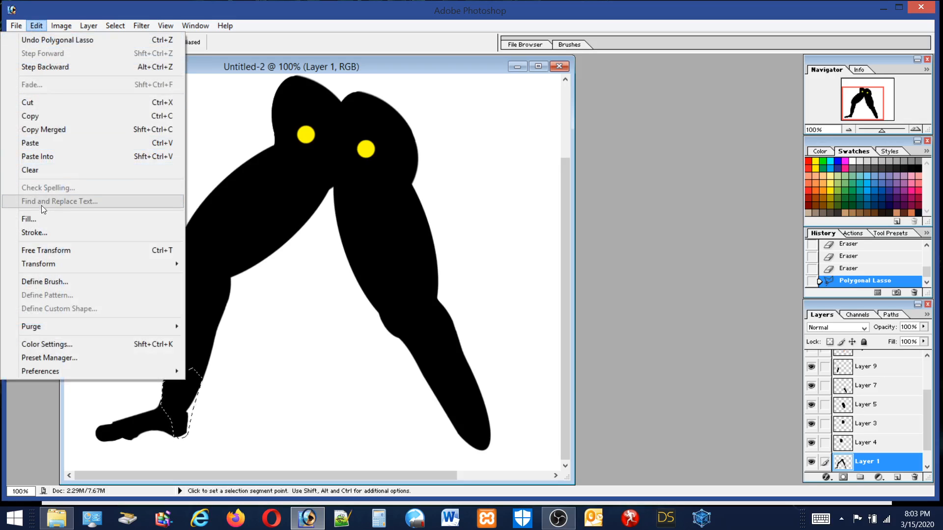
pyautogui.click(31, 218)
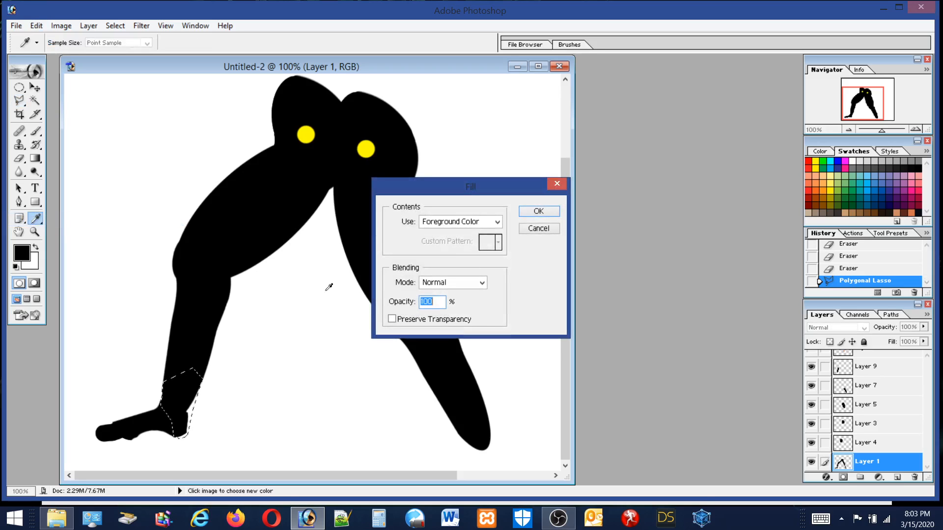
pyautogui.click(539, 211)
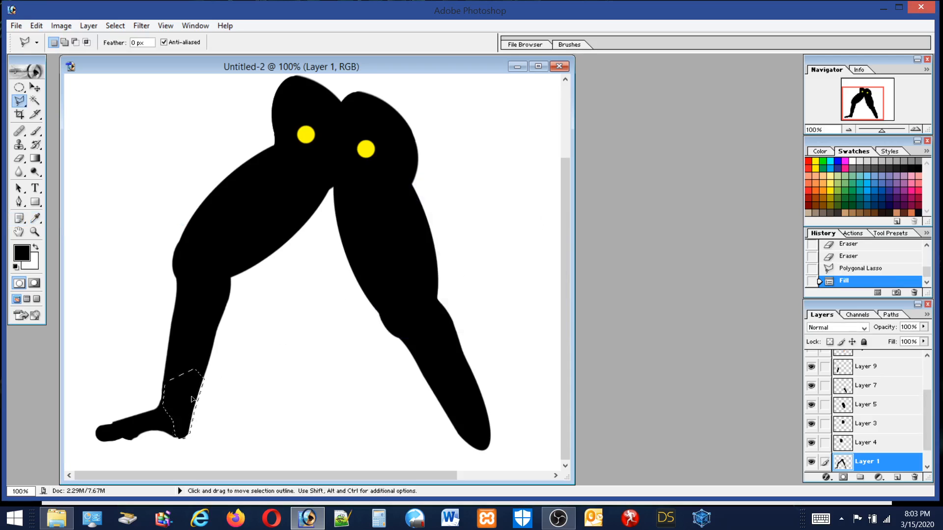
# Move the ankle-shaped selection outline beside the right leg and fill it with the foreground color on a new layer.
pyautogui.moveTo(189, 398); pyautogui.dragTo(531, 353)
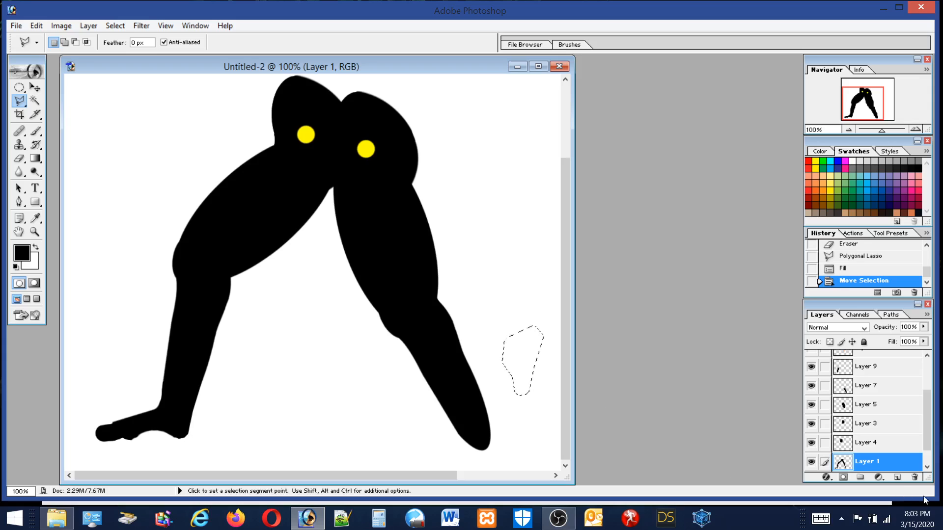
pyautogui.click(896, 477)
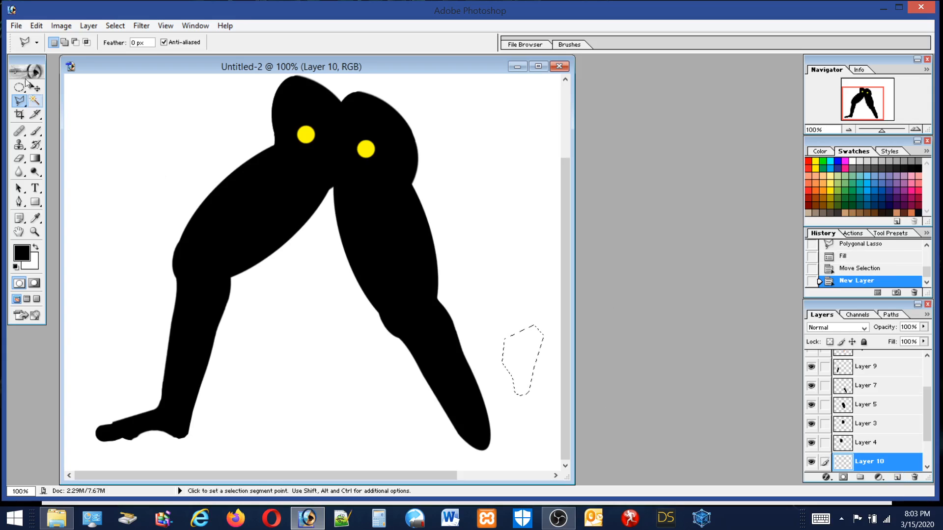
pyautogui.click(37, 25)
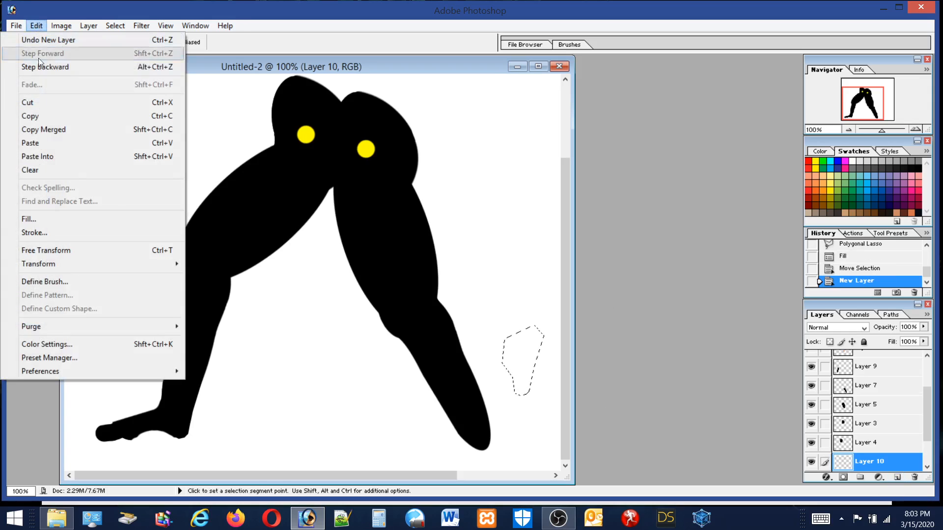
pyautogui.click(28, 219)
pyautogui.click(540, 210)
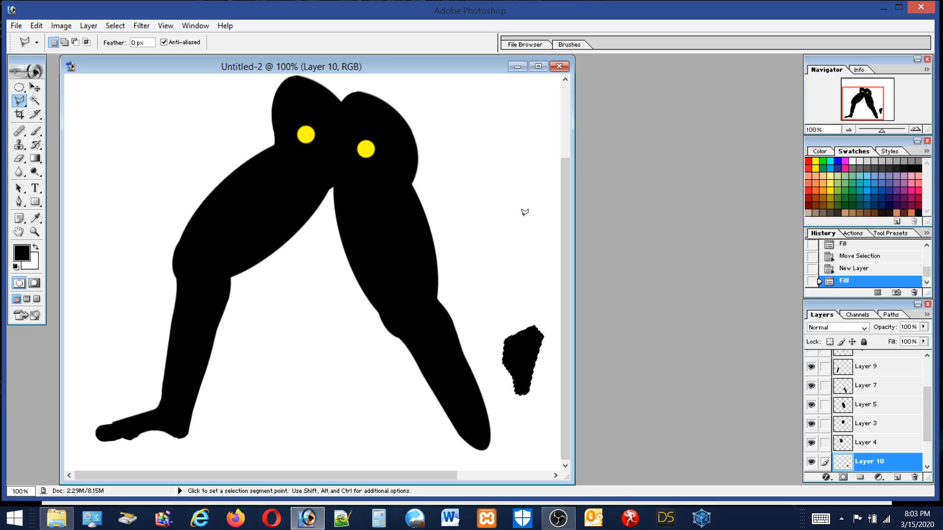
# Free Transform the new ankle piece, rotating it about -45° and placing it over the right leg's lower end.
pyautogui.click(36, 25)
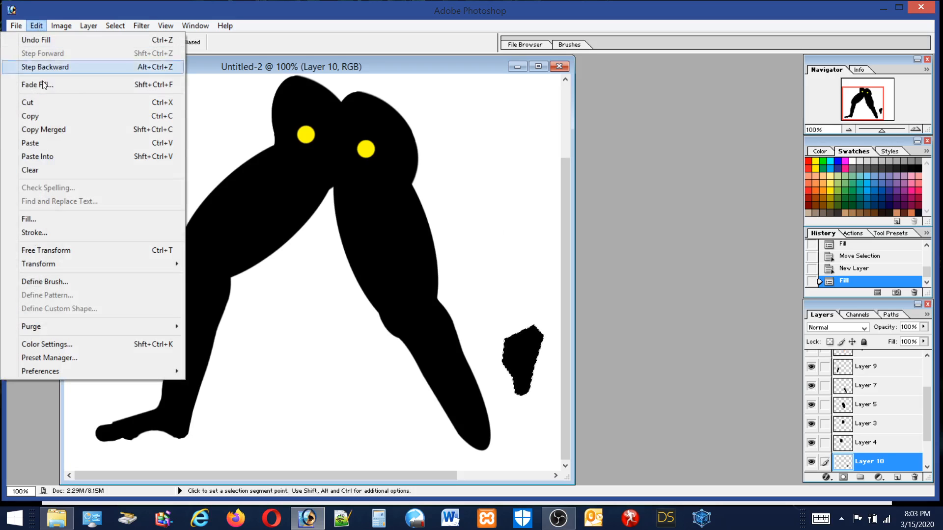
pyautogui.click(43, 251)
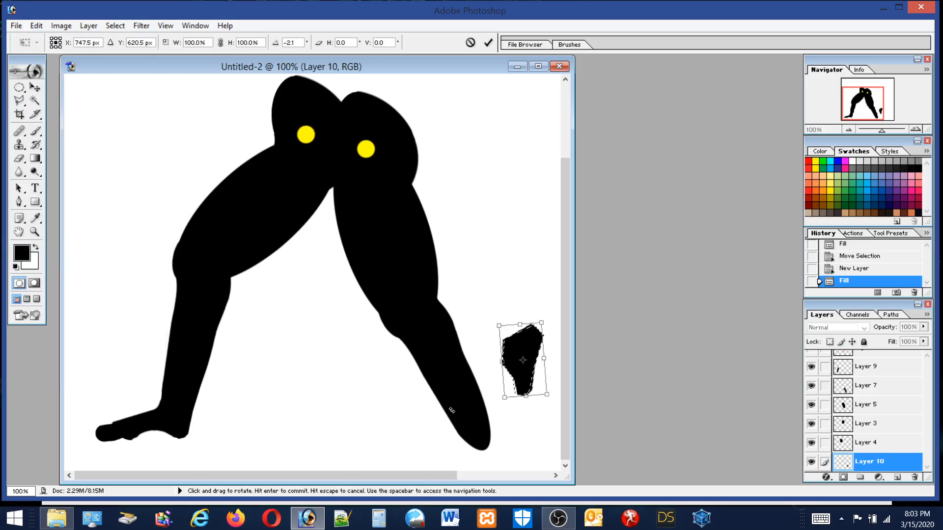
pyautogui.moveTo(450, 402); pyautogui.dragTo(481, 417)
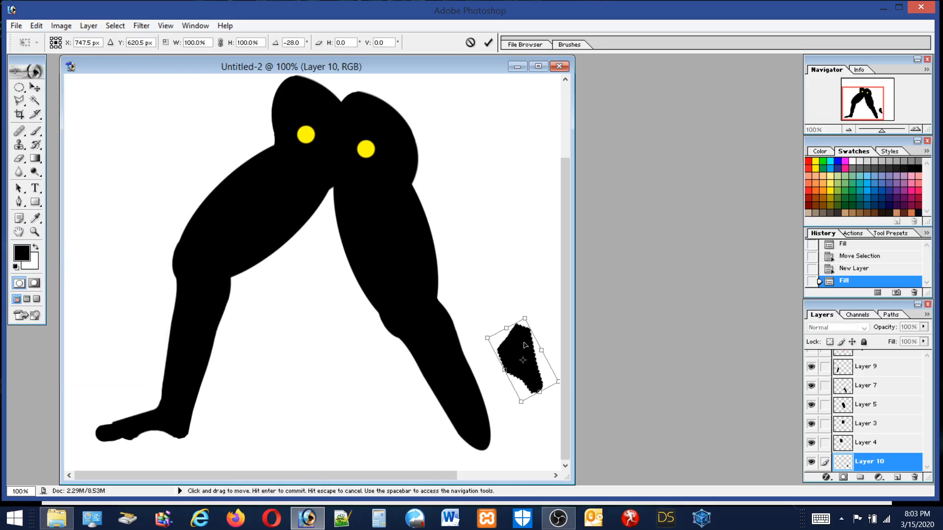
pyautogui.moveTo(525, 345); pyautogui.dragTo(486, 422)
pyautogui.moveTo(521, 396); pyautogui.dragTo(519, 384)
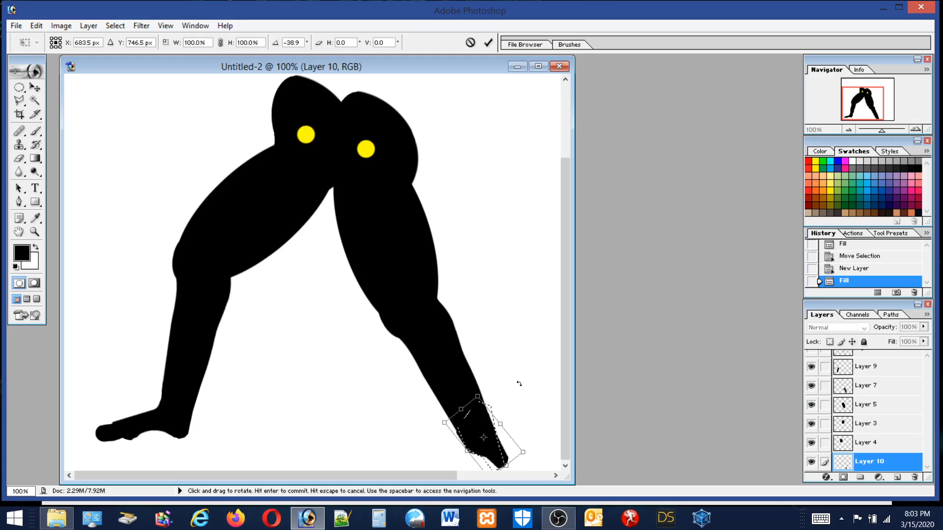
pyautogui.moveTo(471, 409)
pyautogui.mouseDown()
pyautogui.moveTo(463, 392)
pyautogui.moveTo(466, 407)
pyautogui.mouseUp()
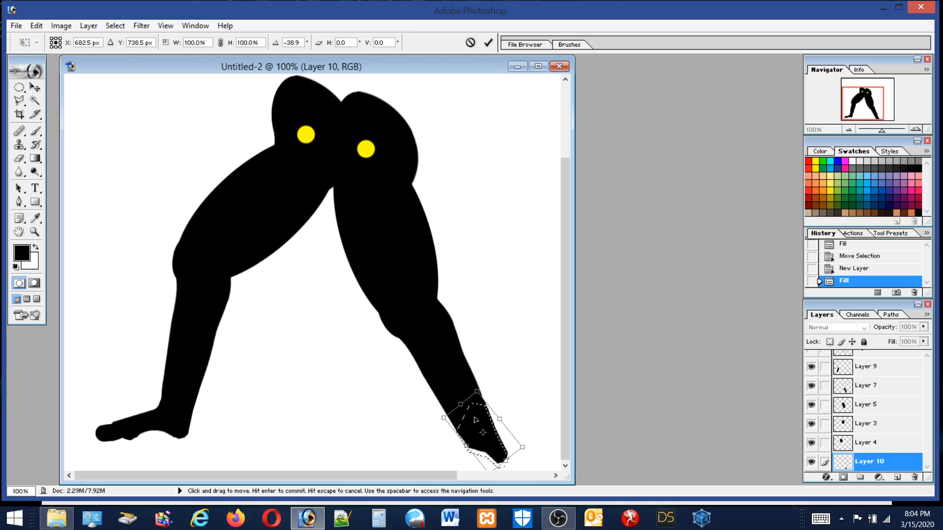
pyautogui.moveTo(475, 420); pyautogui.dragTo(475, 419)
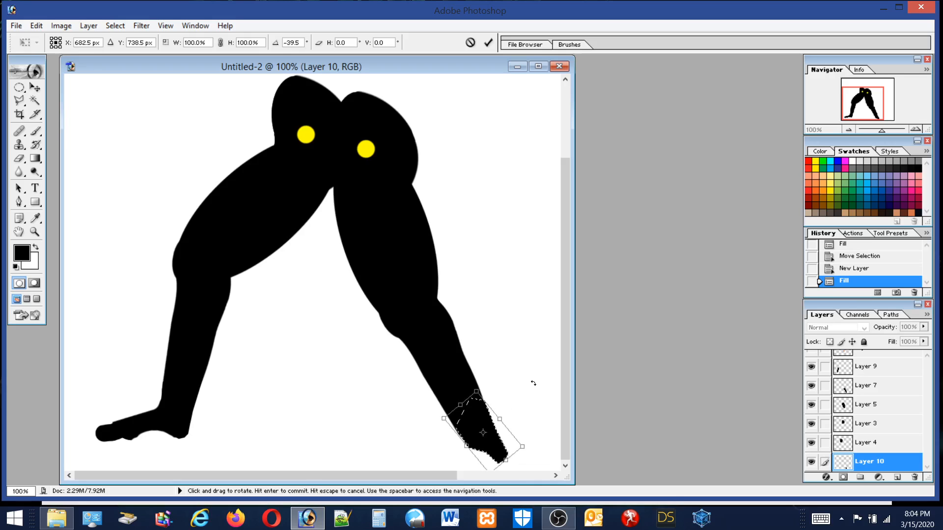
pyautogui.moveTo(513, 396); pyautogui.dragTo(514, 397)
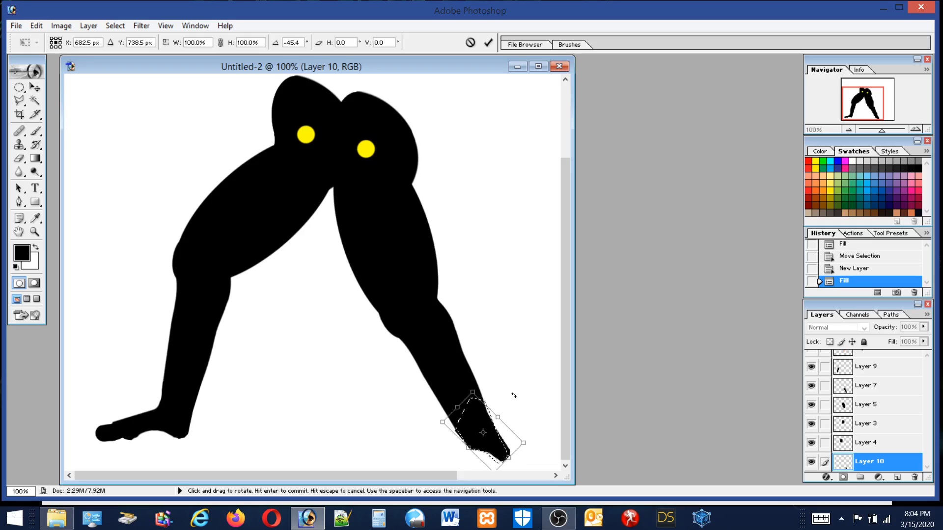
pyautogui.press('Return')
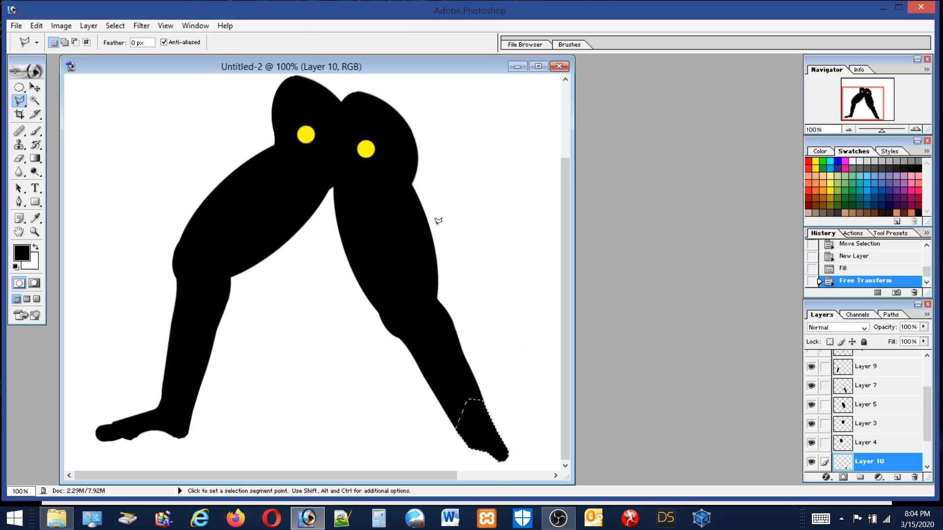
# Fine-tune the right ankle piece with another Free Transform, rotating it about 2.6°, and drop its selection.
pyautogui.click(36, 25)
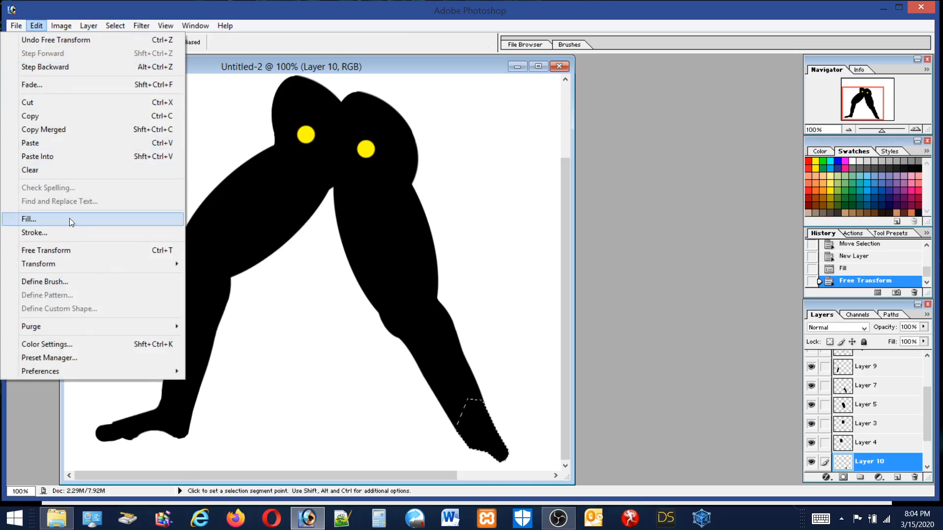
pyautogui.click(57, 251)
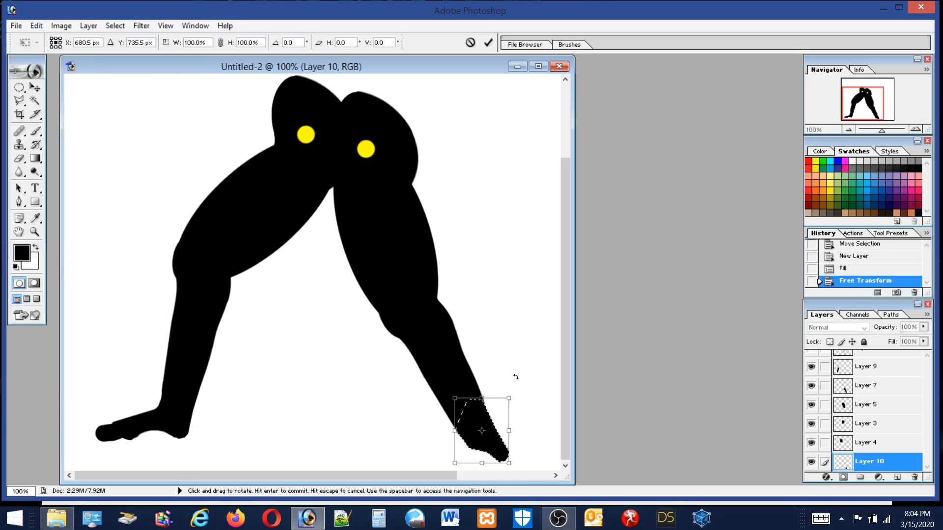
pyautogui.press('Return')
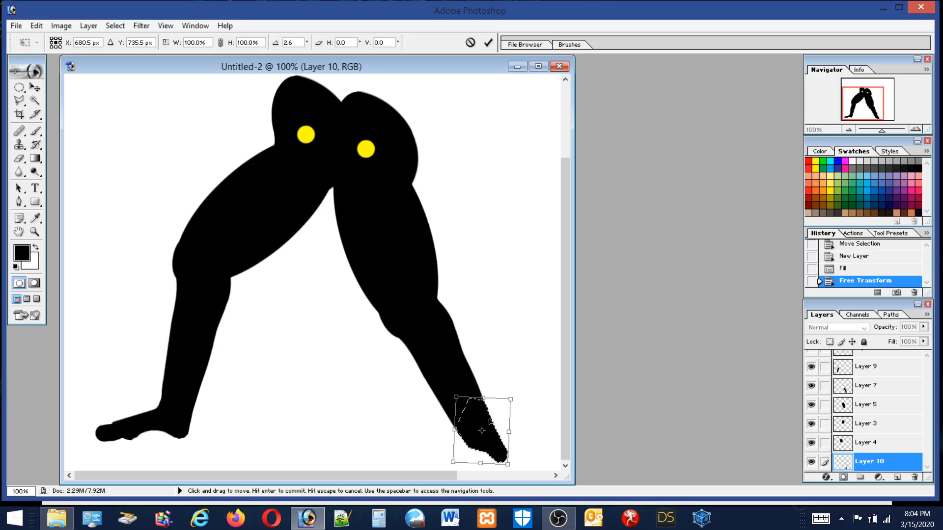
pyautogui.press('l')
pyautogui.hotkey('ctrl', 'd')
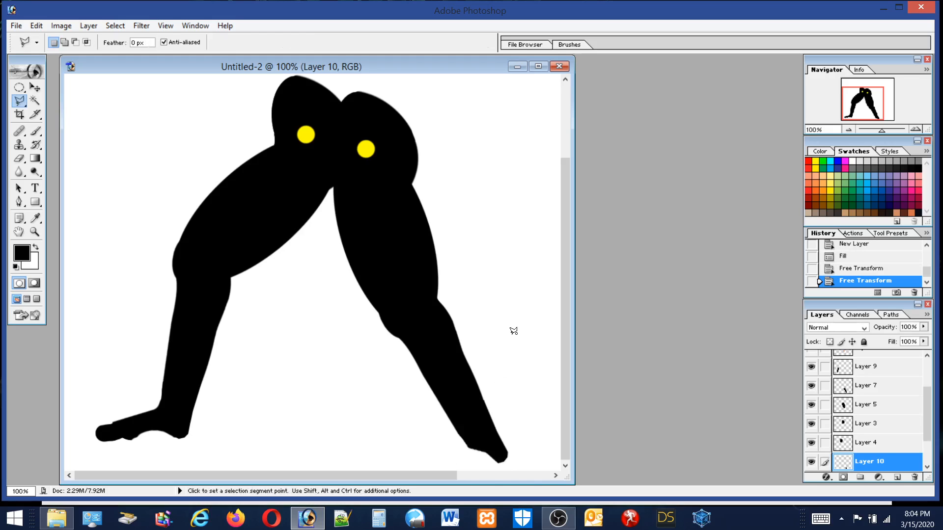
pyautogui.click(511, 334)
pyautogui.doubleClick(519, 334)
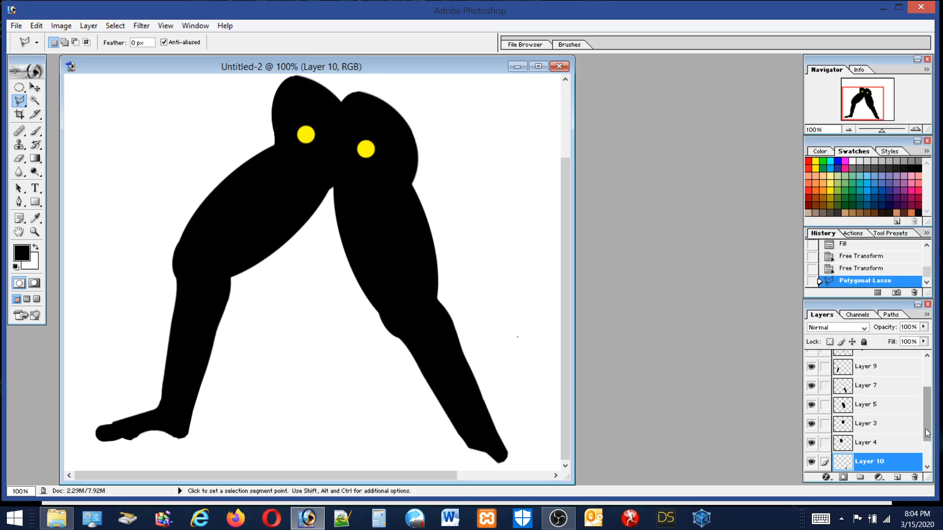
# Draw a foot-shaped Polygonal Lasso selection extending toward the left from the right ankle, with Layer 10 active.
pyautogui.moveTo(927, 429); pyautogui.dragTo(936, 469)
pyautogui.click(883, 447)
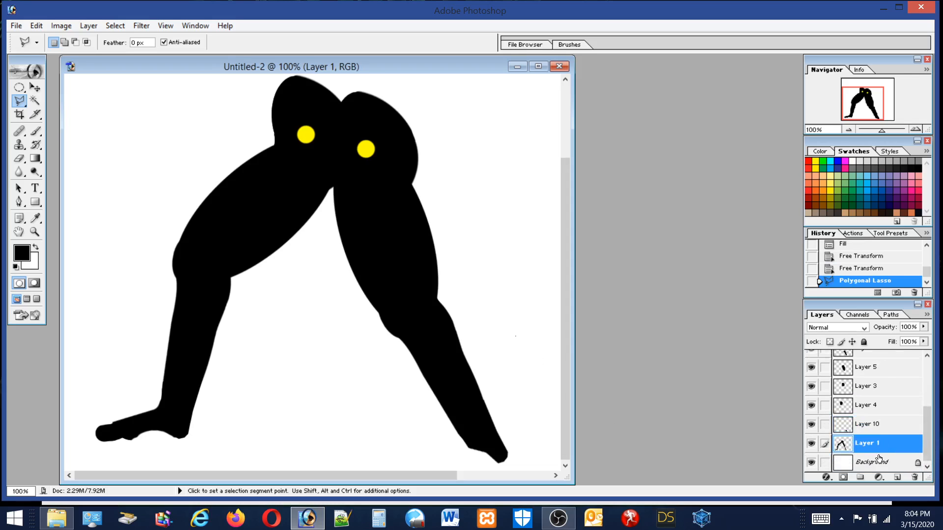
pyautogui.click(874, 428)
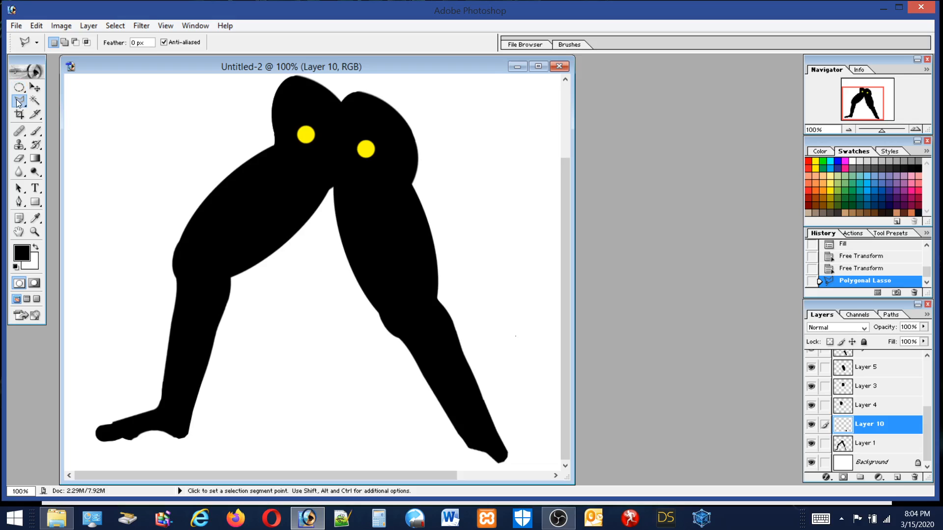
pyautogui.click(499, 463)
pyautogui.doubleClick(501, 461)
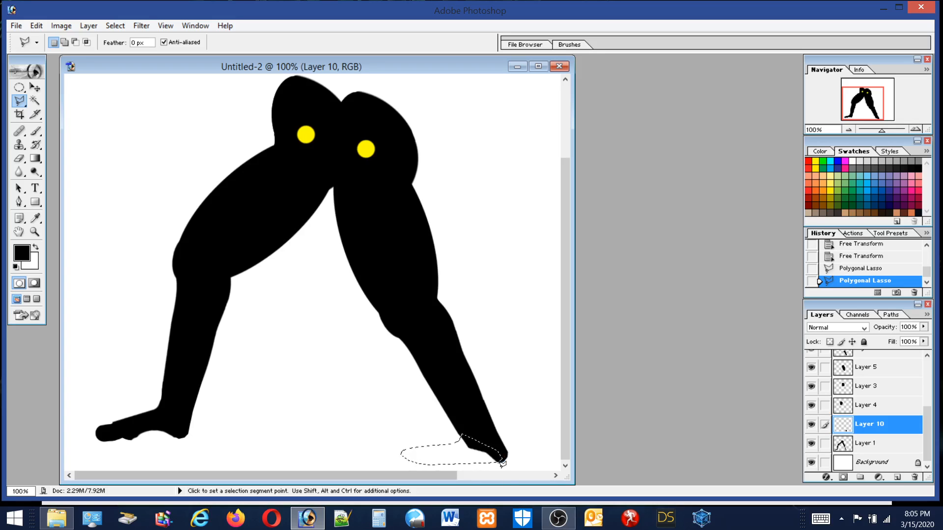
# Fill the foot-shaped selection on Layer 10 with the foreground color and deselect it.
pyautogui.click(34, 26)
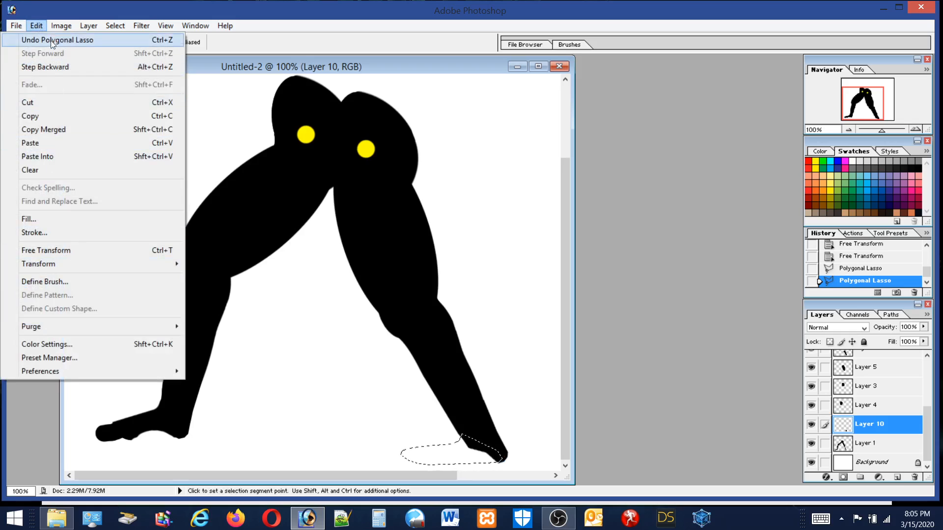
pyautogui.click(35, 26)
pyautogui.click(16, 26)
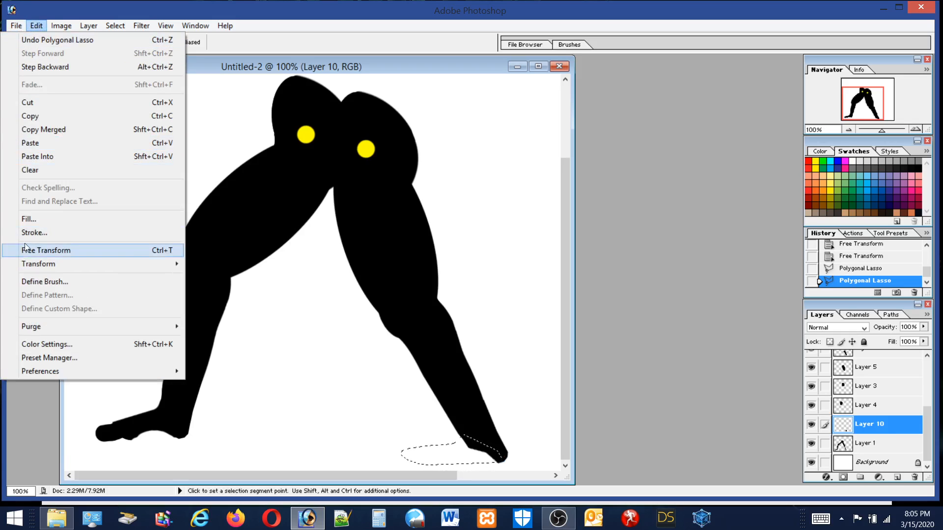
pyautogui.click(28, 219)
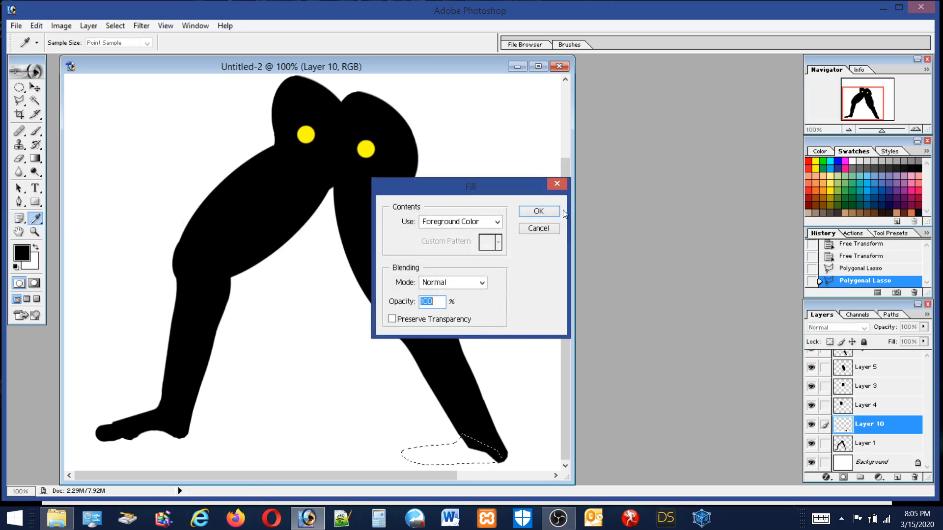
pyautogui.click(550, 212)
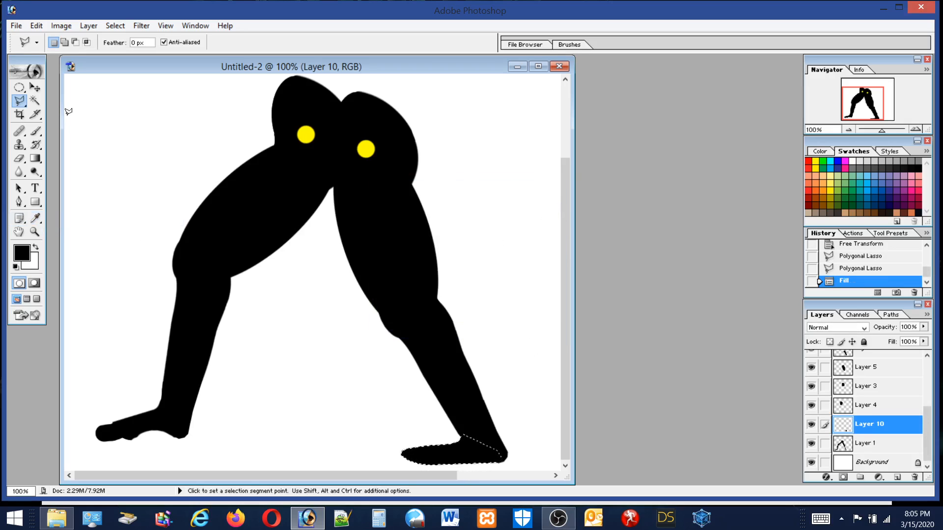
pyautogui.click(20, 88)
pyautogui.hotkey('ctrl', 'd')
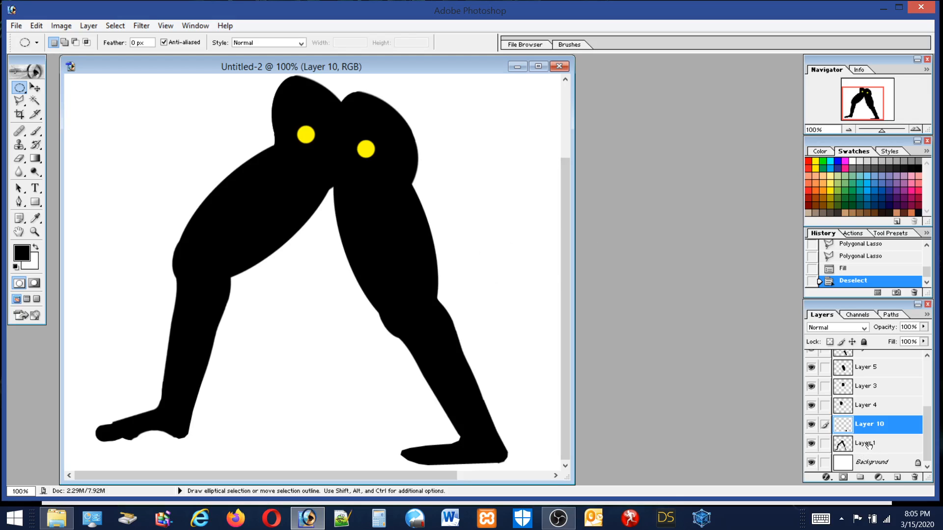
# Erase the bump on top of the left foot on Layer 1 with the 38 px eraser, smoothing the instep.
pyautogui.click(32, 233)
pyautogui.moveTo(164, 448); pyautogui.dragTo(166, 448)
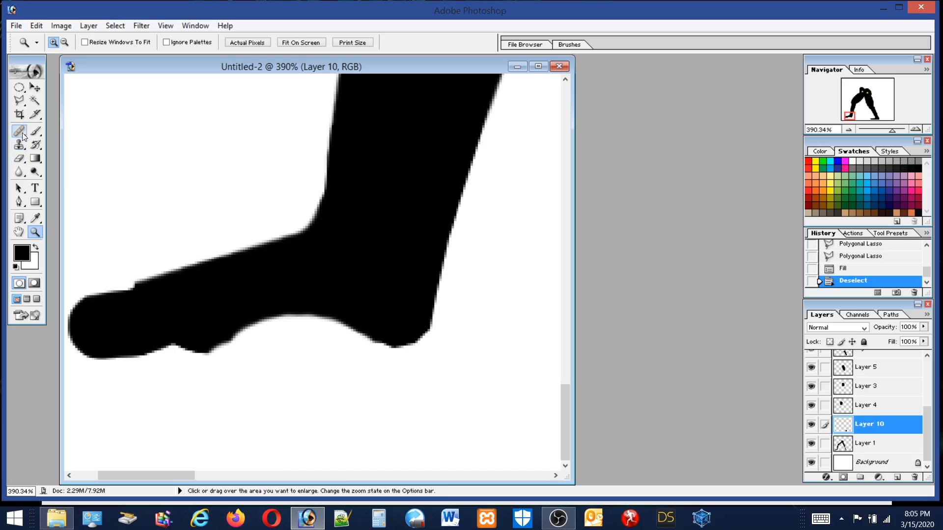
pyautogui.click(19, 160)
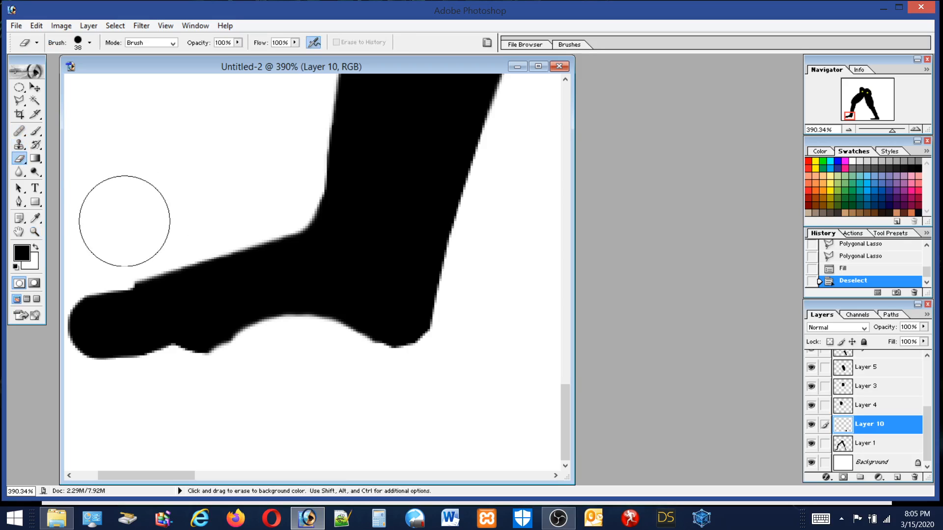
pyautogui.click(130, 242)
pyautogui.click(129, 245)
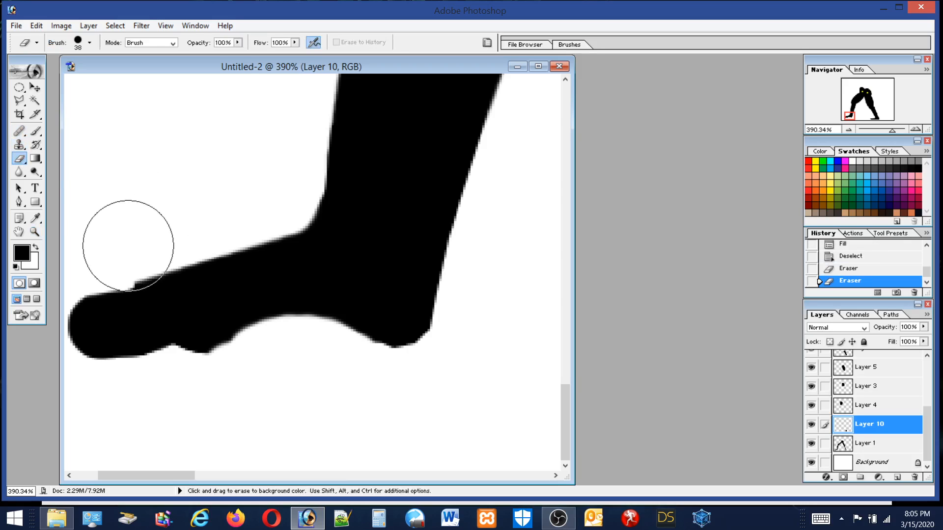
pyautogui.click(128, 245)
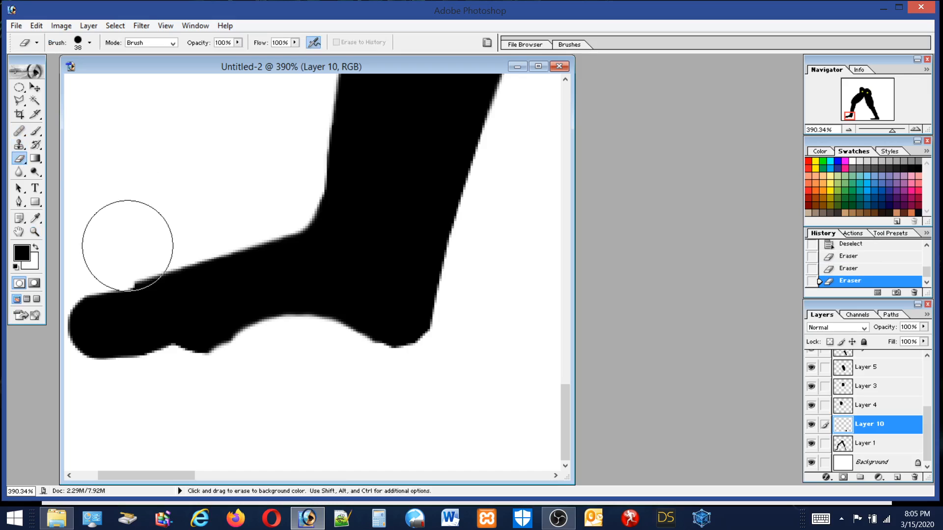
pyautogui.click(903, 444)
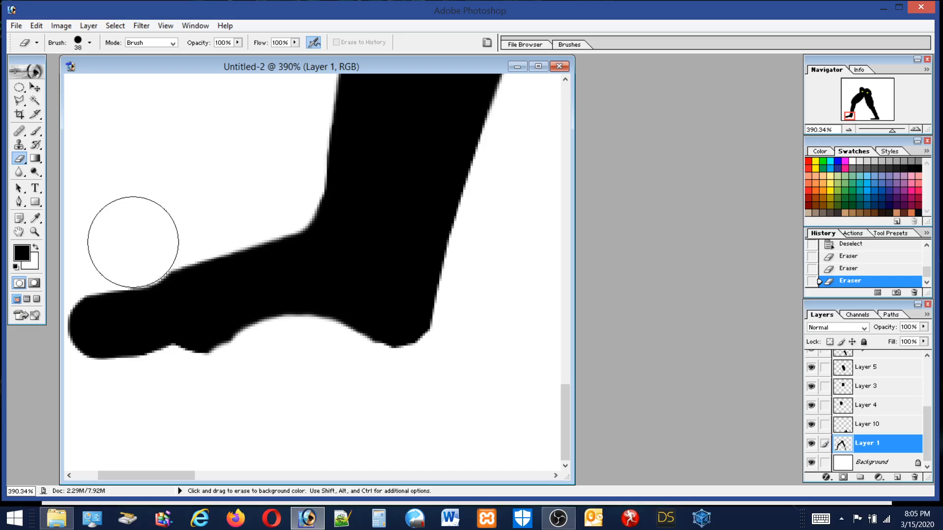
pyautogui.click(149, 235)
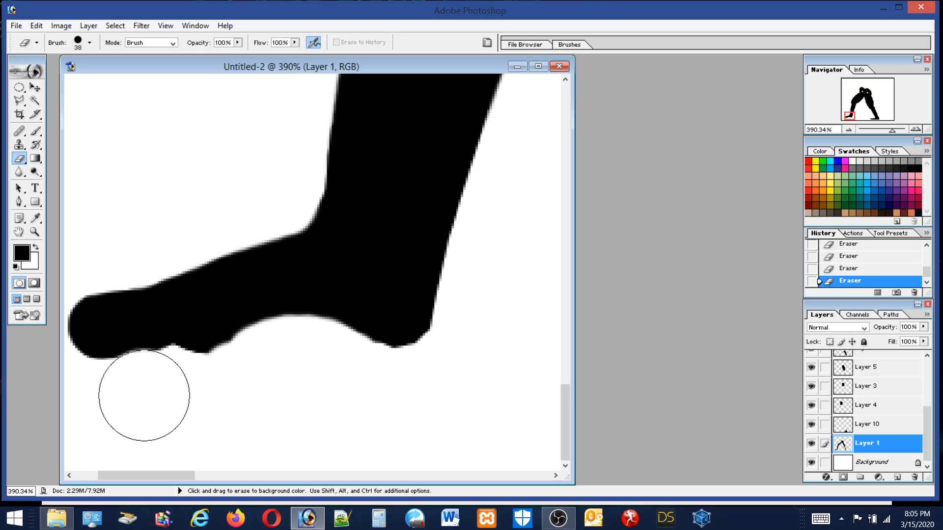
# Trim the underside behind the left foot's toes and slope the top of the toe tip downward with the eraser.
pyautogui.moveTo(153, 394); pyautogui.dragTo(161, 389)
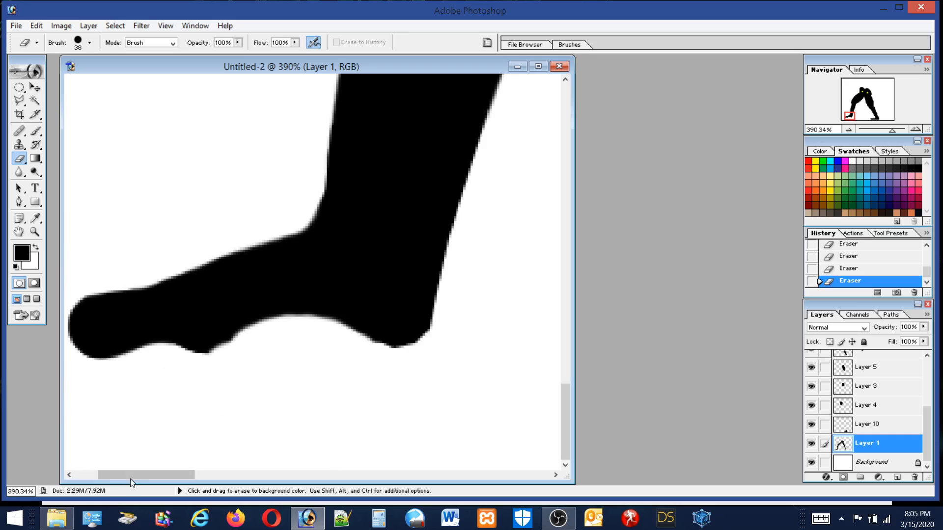
pyautogui.moveTo(131, 479); pyautogui.dragTo(106, 475)
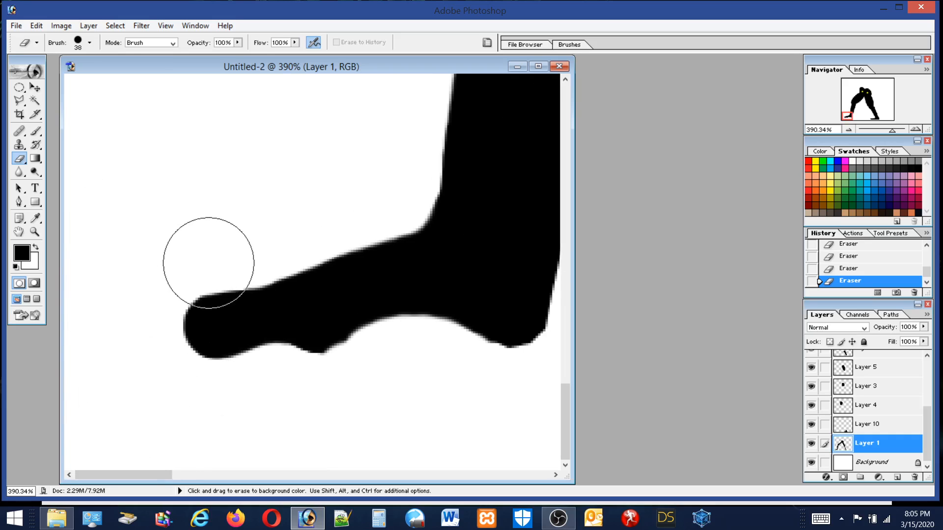
pyautogui.moveTo(196, 257)
pyautogui.mouseDown()
pyautogui.moveTo(173, 268)
pyautogui.moveTo(220, 248)
pyautogui.moveTo(169, 268)
pyautogui.mouseUp()
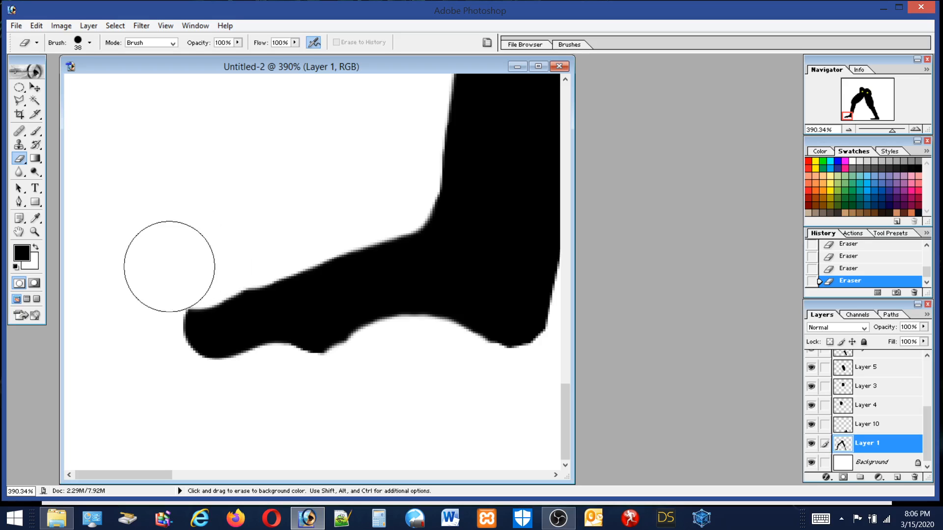
pyautogui.click(188, 269)
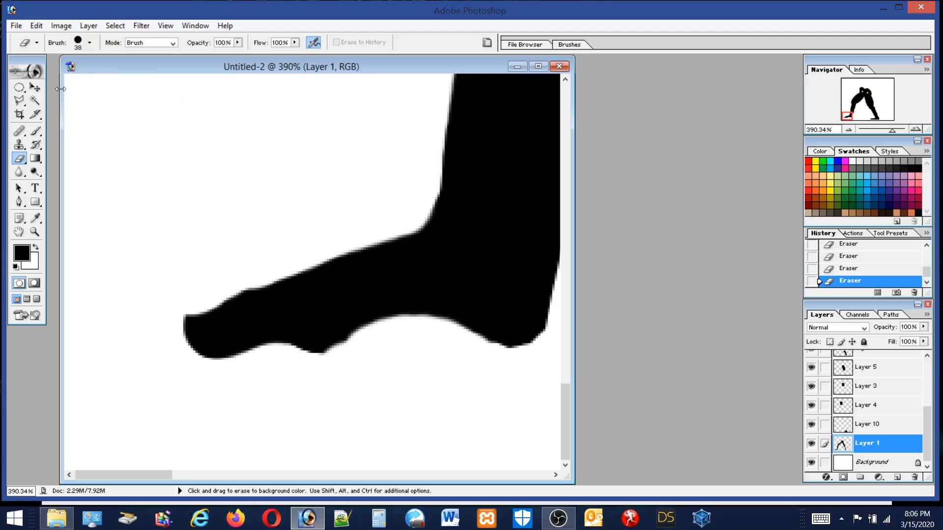
# Set the brush diameter to 33 px and paint the ball of the left foot rounder, filling in the arch toward the heel.
pyautogui.click(34, 133)
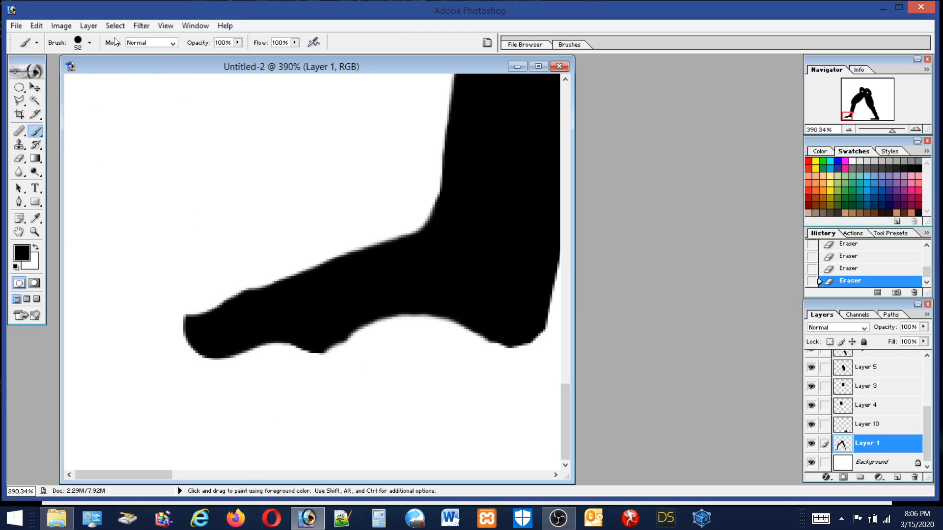
pyautogui.click(77, 44)
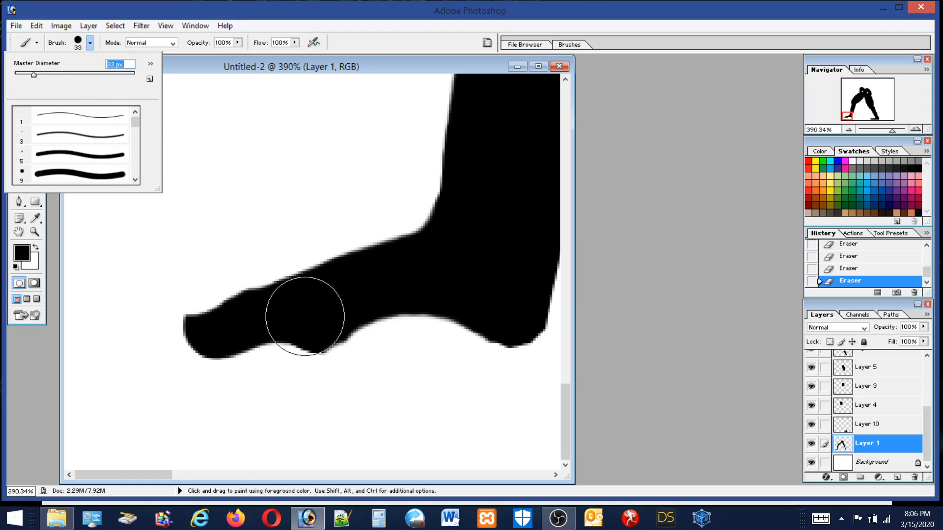
pyautogui.moveTo(320, 314); pyautogui.dragTo(316, 311)
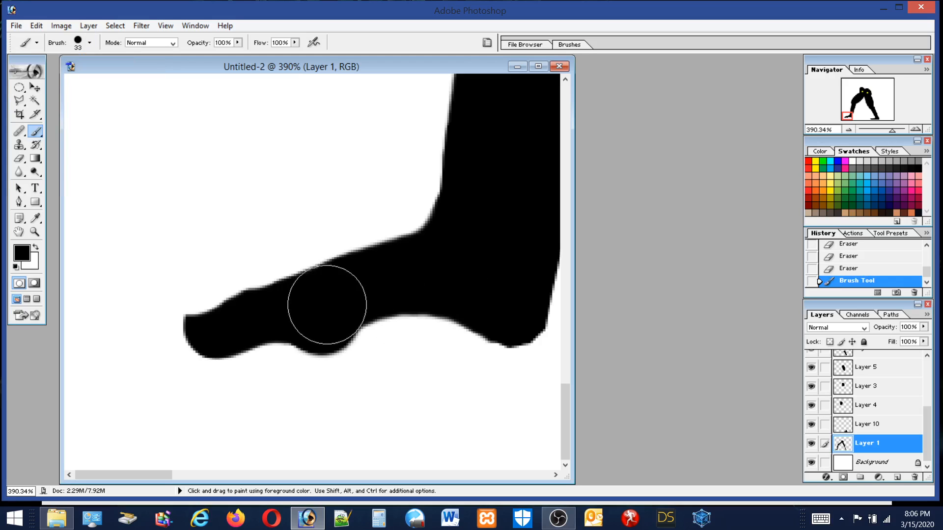
pyautogui.moveTo(329, 306)
pyautogui.mouseDown()
pyautogui.moveTo(420, 278)
pyautogui.moveTo(455, 279)
pyautogui.moveTo(385, 286)
pyautogui.moveTo(329, 307)
pyautogui.moveTo(383, 294)
pyautogui.mouseUp()
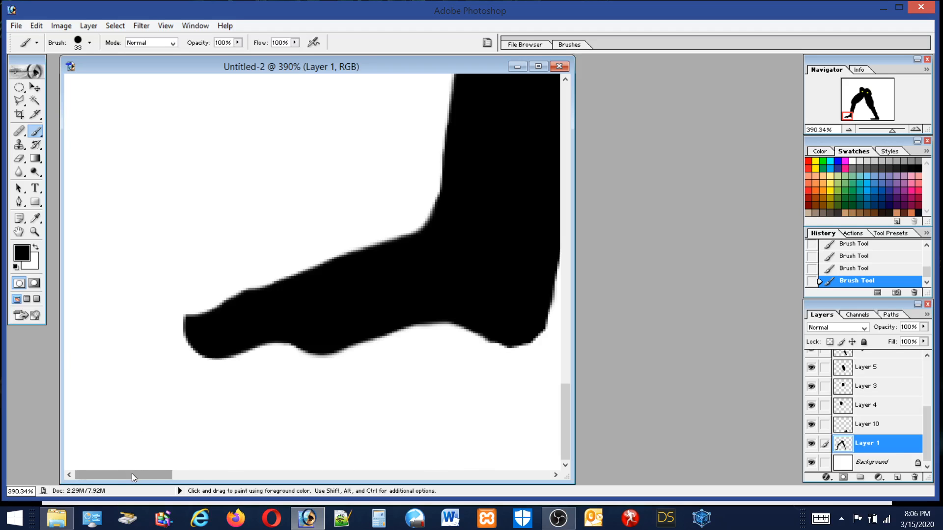
# Erase a little along the back edge of the left heel to shape a slight curve above it.
pyautogui.moveTo(132, 474); pyautogui.dragTo(161, 475)
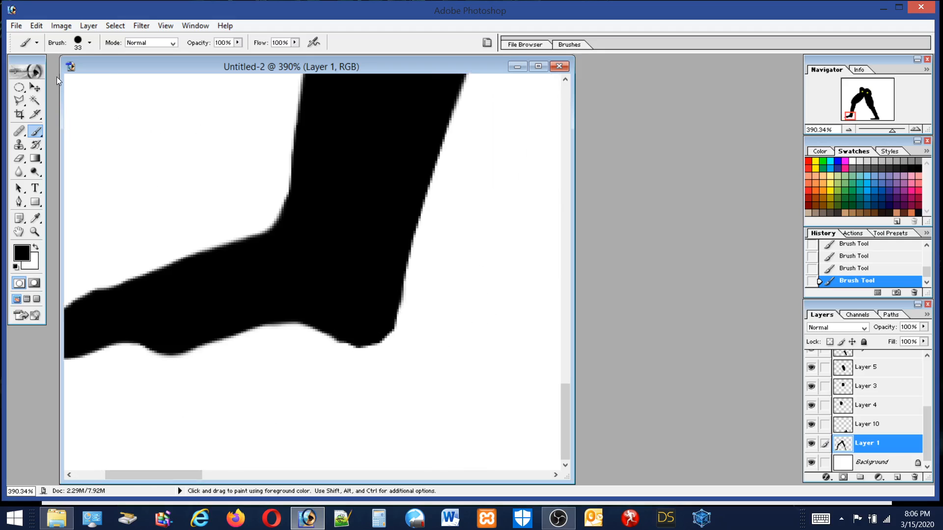
pyautogui.click(18, 160)
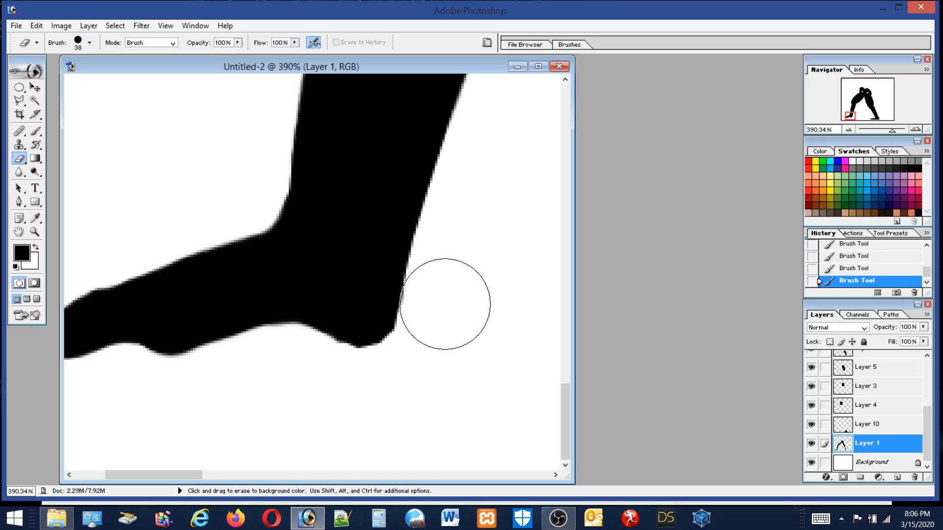
pyautogui.moveTo(445, 304); pyautogui.dragTo(454, 318)
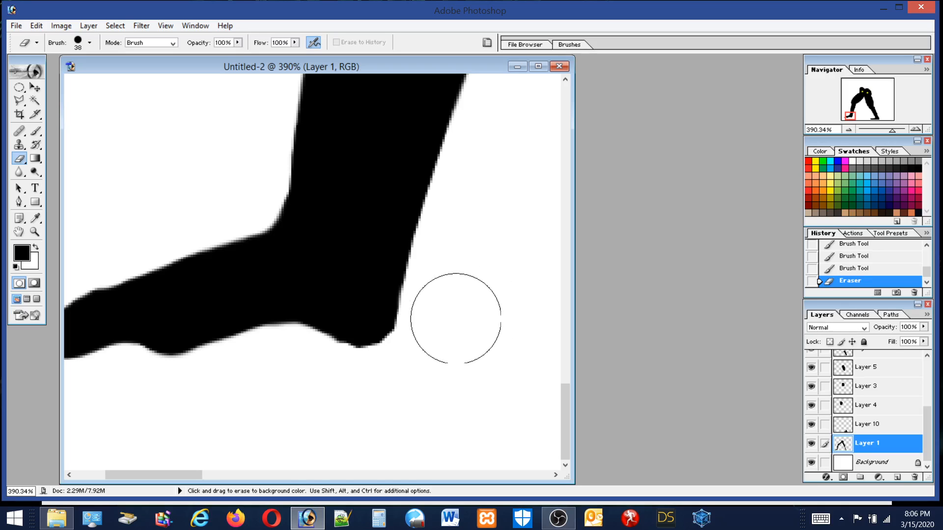
pyautogui.click(443, 303)
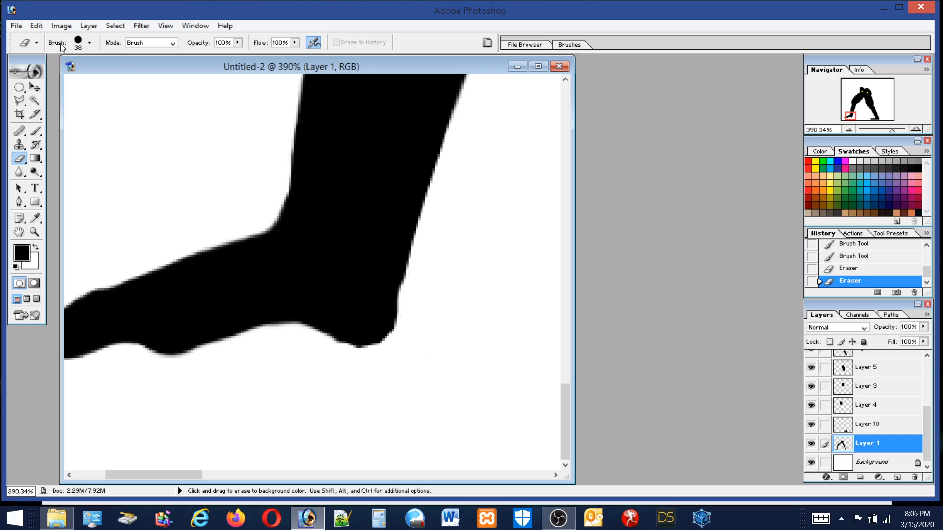
pyautogui.click(78, 43)
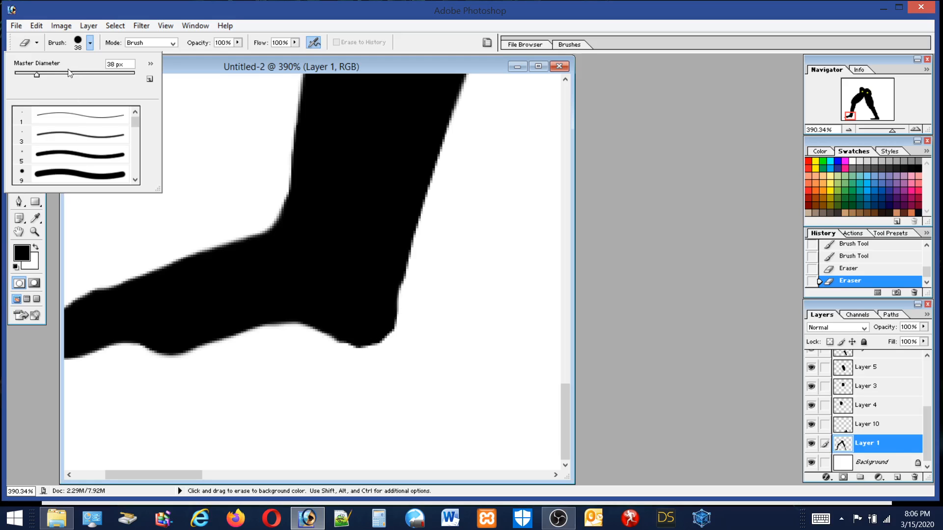
pyautogui.click(353, 306)
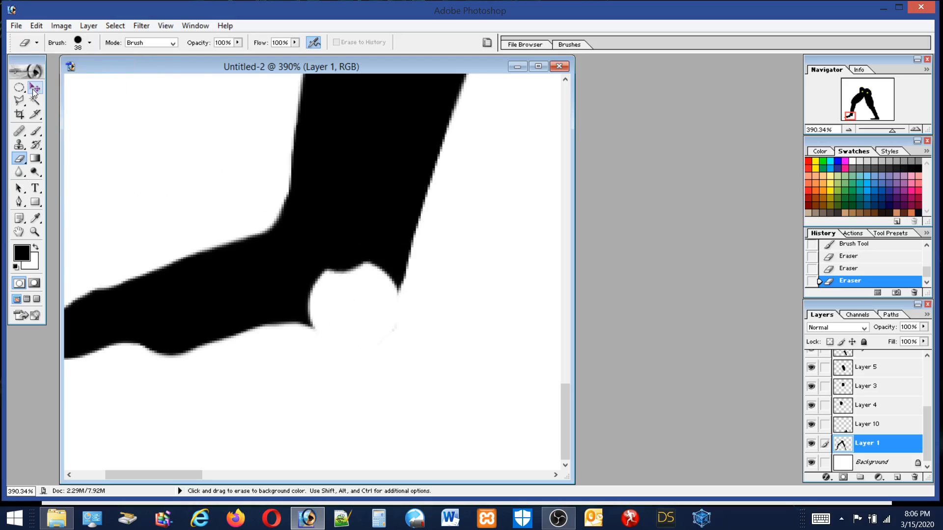
pyautogui.click(37, 25)
pyautogui.click(37, 40)
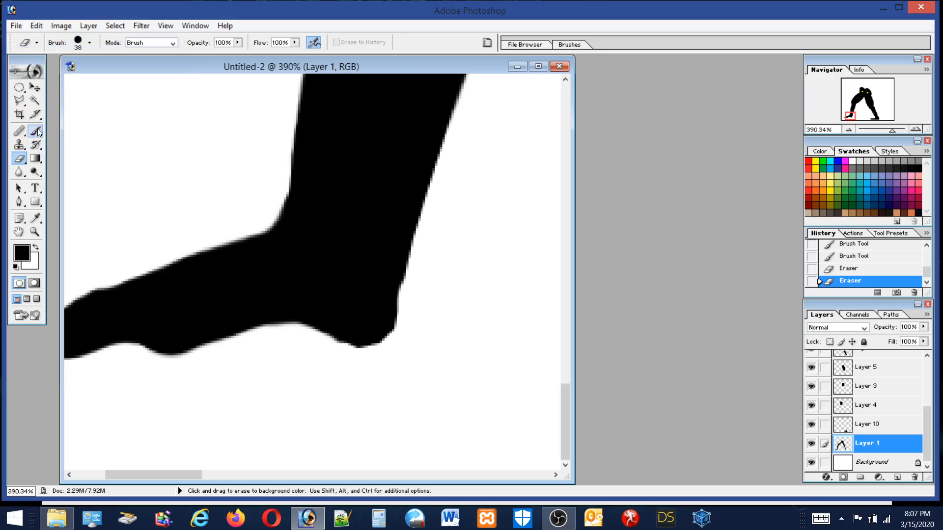
# Paint the left heel's underside rounder with the 33 px brush, and trim its bottom edge flatter with the eraser.
pyautogui.click(35, 131)
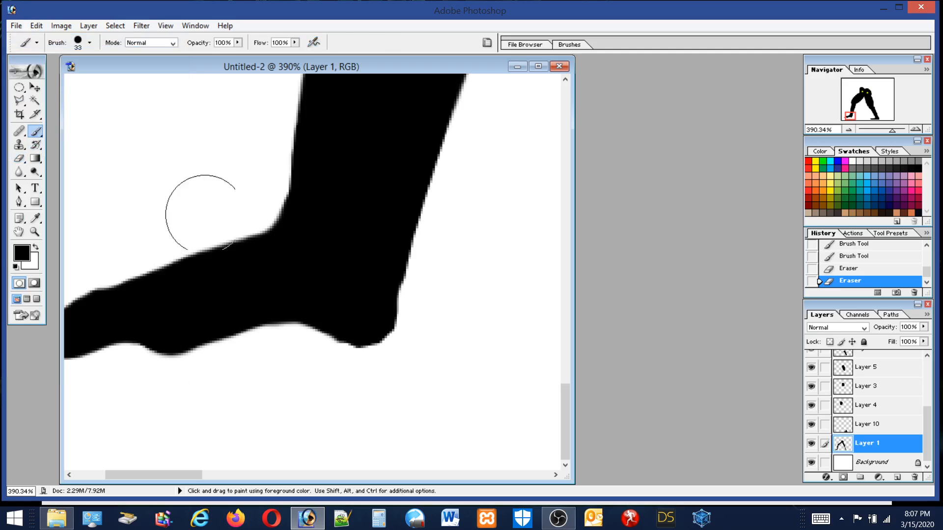
pyautogui.click(357, 315)
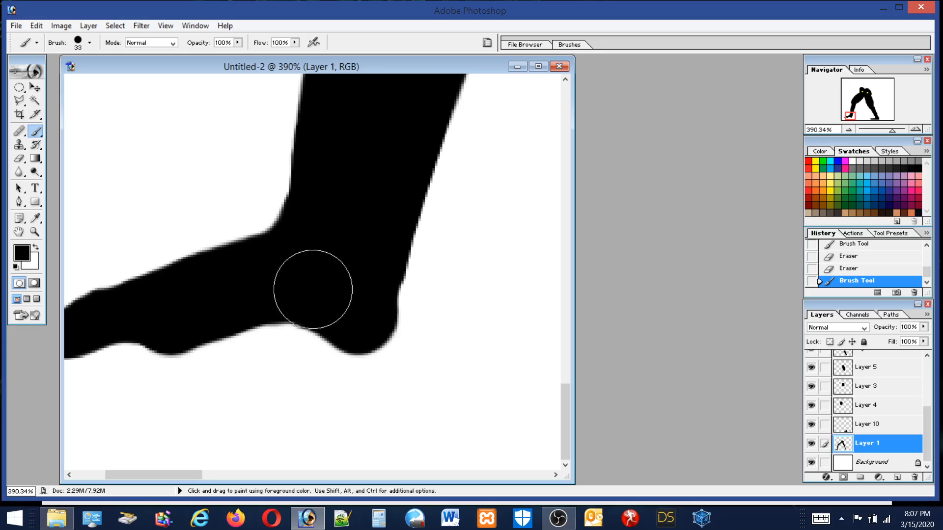
pyautogui.moveTo(276, 279); pyautogui.dragTo(329, 292)
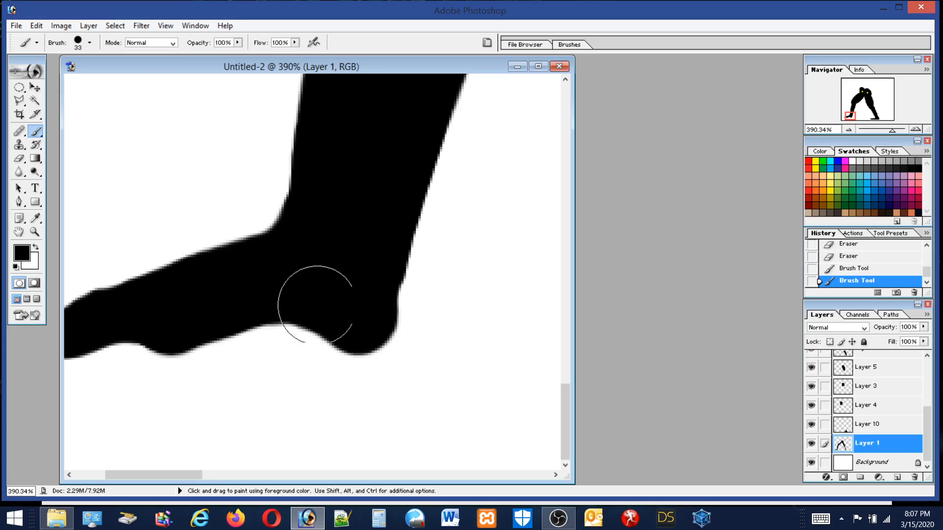
pyautogui.click(19, 159)
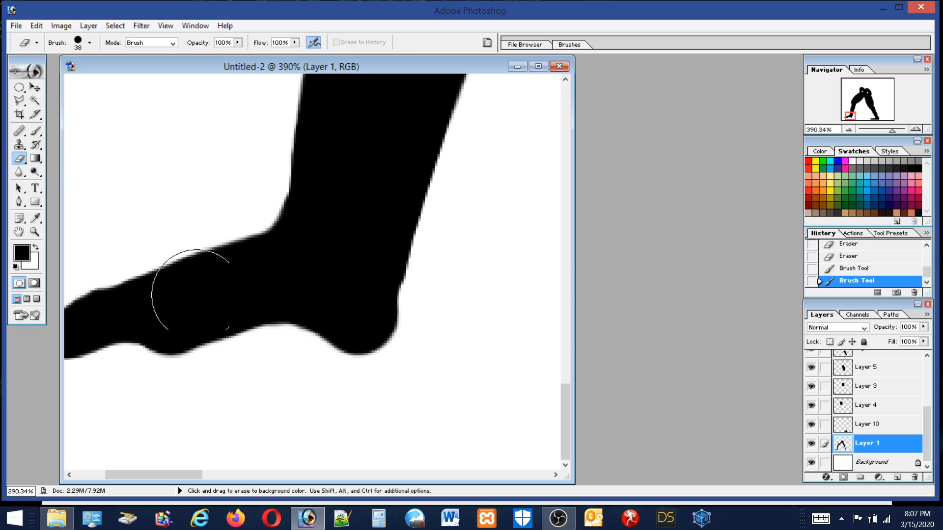
pyautogui.moveTo(366, 395)
pyautogui.mouseDown()
pyautogui.moveTo(411, 381)
pyautogui.moveTo(305, 383)
pyautogui.moveTo(358, 395)
pyautogui.moveTo(430, 357)
pyautogui.moveTo(456, 321)
pyautogui.moveTo(405, 381)
pyautogui.moveTo(438, 389)
pyautogui.mouseUp()
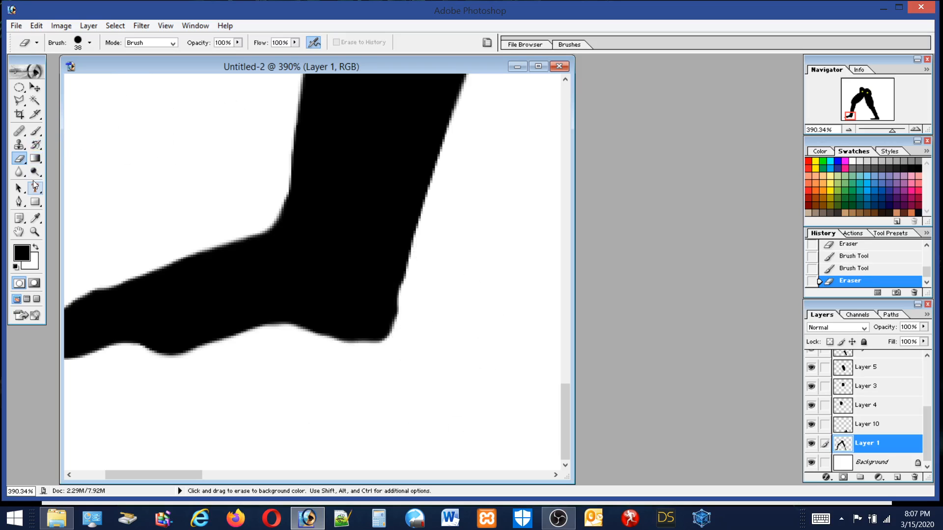
# Round the left heel's bottom with the 33 px brush, and fill out its back edge with the brush enlarged to 42 px.
pyautogui.click(39, 131)
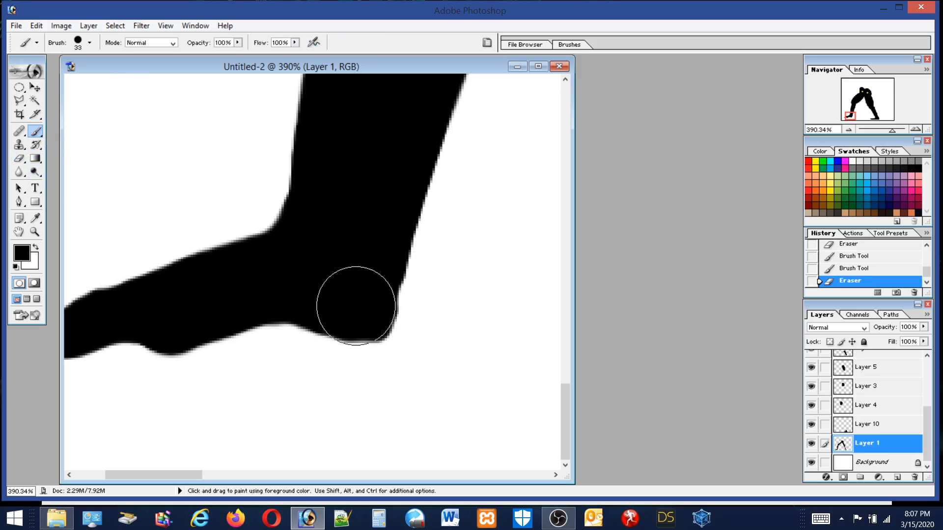
pyautogui.moveTo(357, 307); pyautogui.dragTo(357, 306)
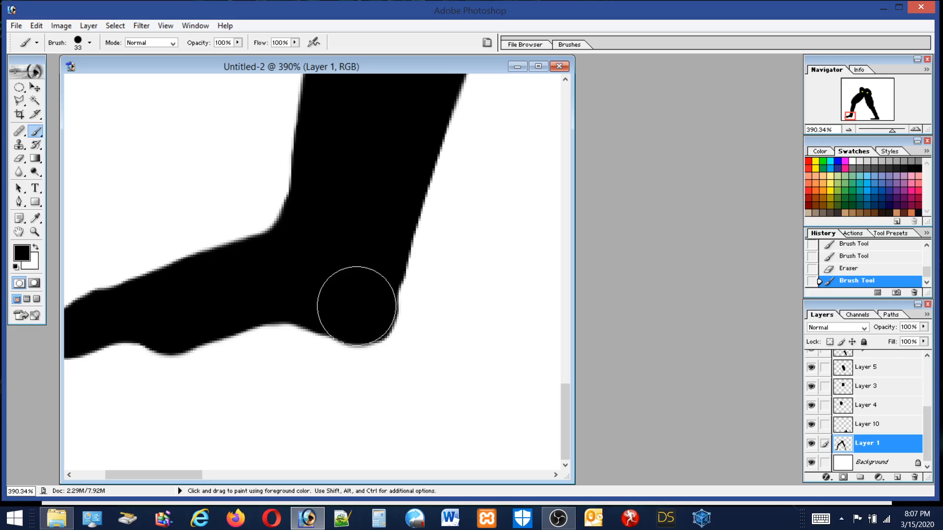
pyautogui.click(335, 301)
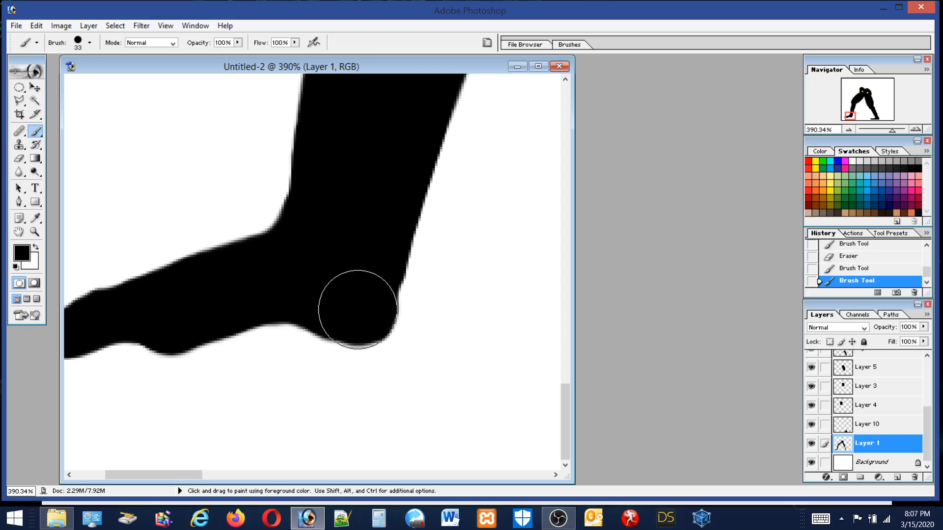
pyautogui.click(89, 43)
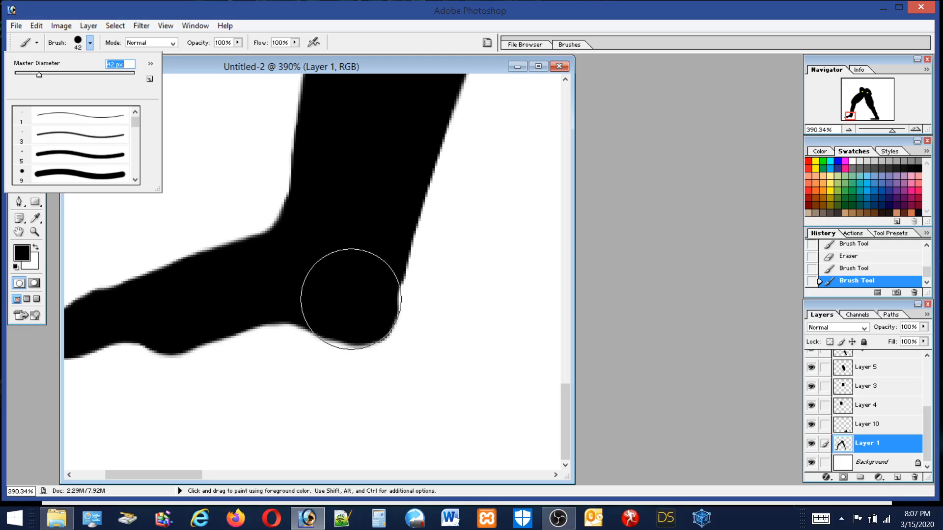
pyautogui.moveTo(354, 299); pyautogui.dragTo(352, 298)
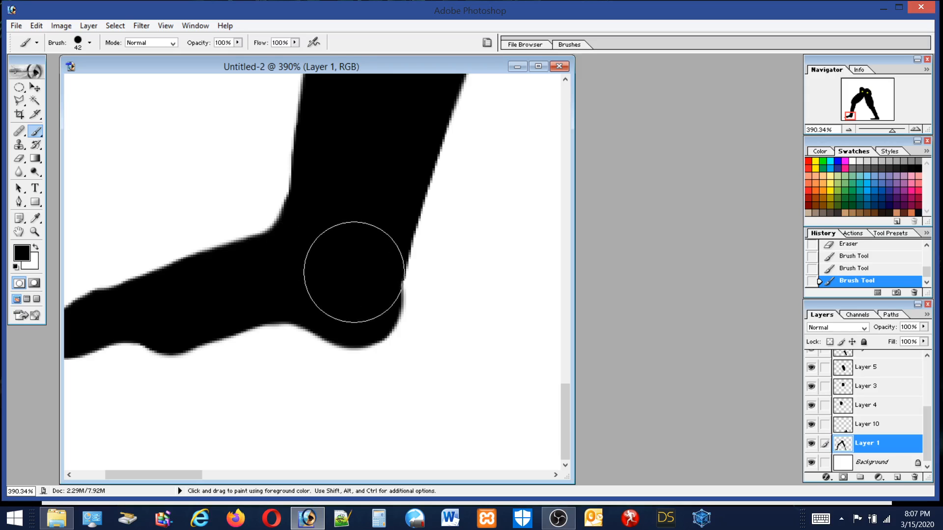
pyautogui.click(355, 272)
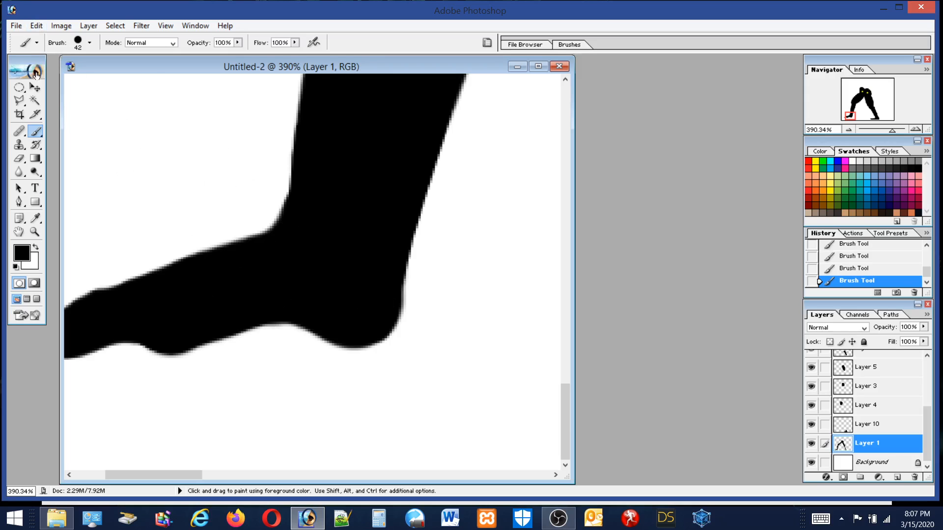
# Select a strip along the back of the left heel with the Polygonal Lasso and clear it from Layer 1.
pyautogui.click(19, 88)
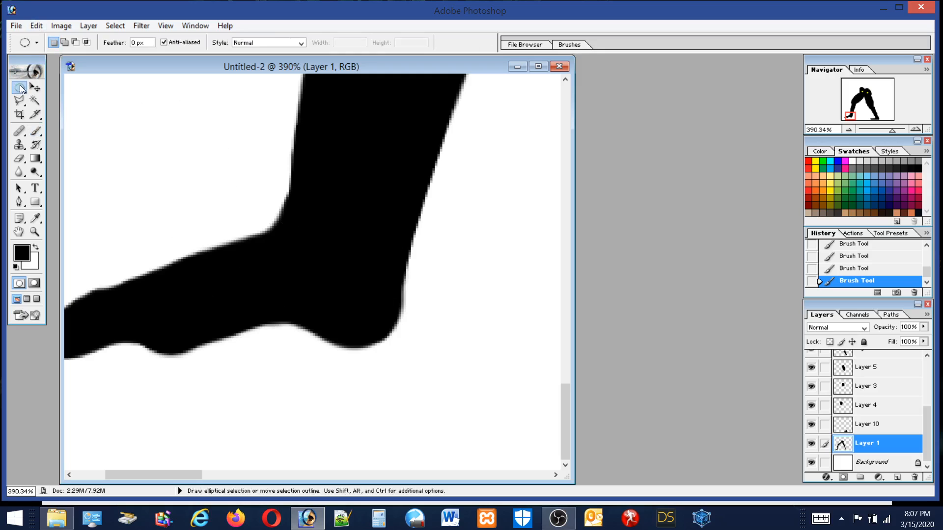
pyautogui.click(20, 100)
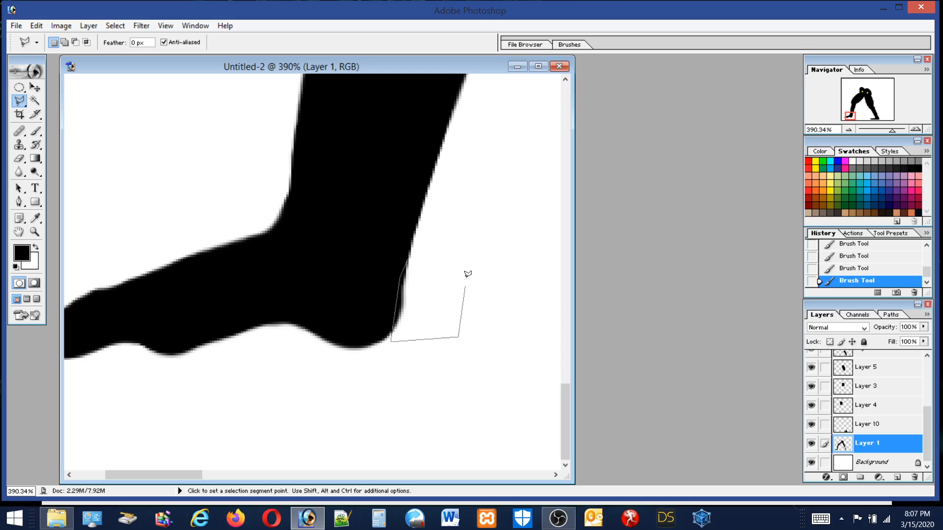
pyautogui.click(473, 246)
pyautogui.press('Delete')
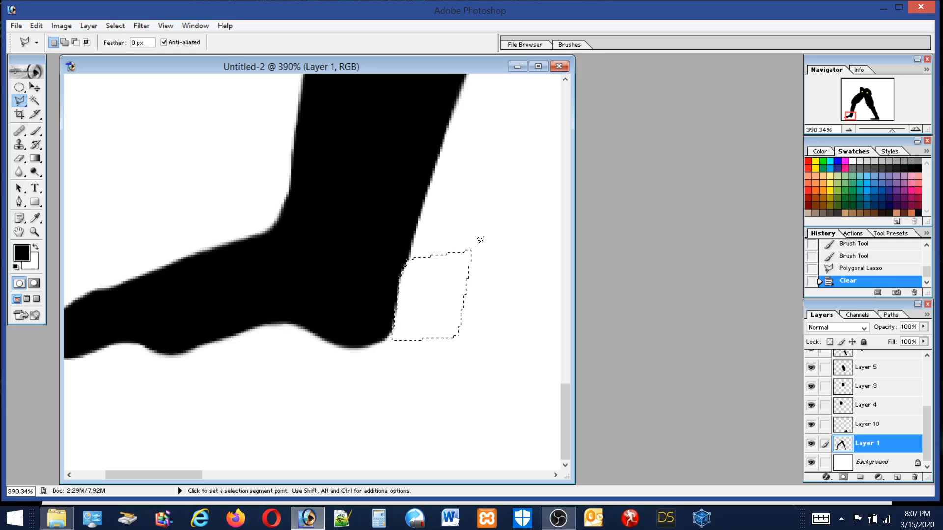
# Select a strip along the back of the left ankle with the Polygonal Lasso, clear it from Layer 1, and deselect.
pyautogui.hotkey('ctrl', 'd')
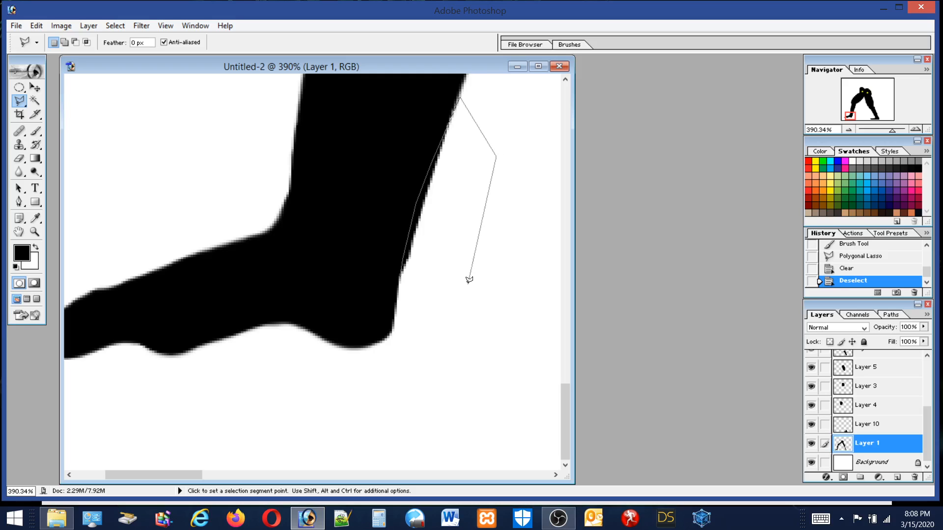
pyautogui.doubleClick(443, 323)
pyautogui.press('Delete')
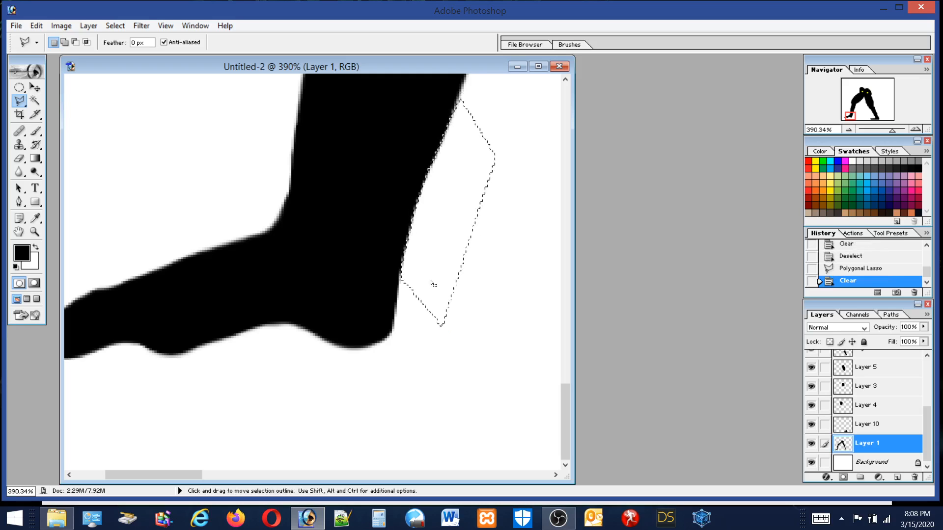
pyautogui.hotkey('ctrl', 'd')
# Draw a tall, narrow elliptical selection and position its edge along the front of the left shin down to the ankle.
pyautogui.doubleClick(34, 232)
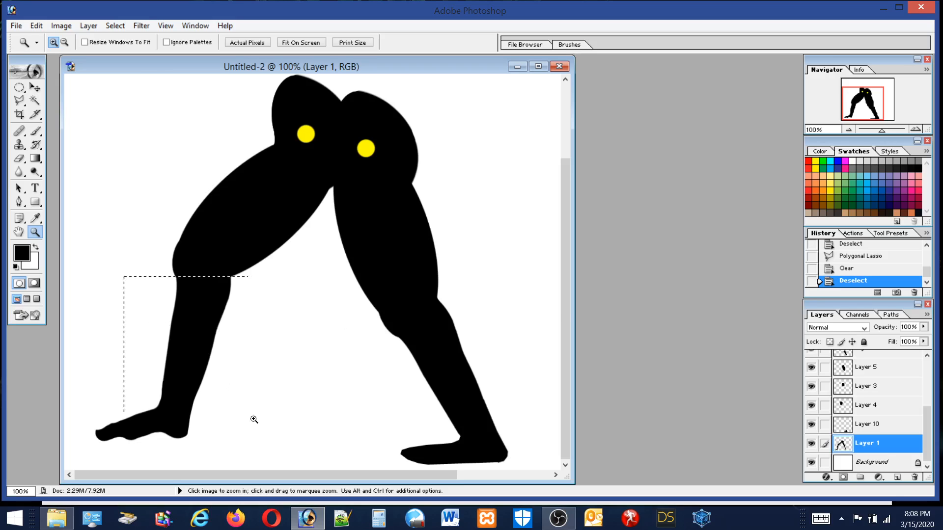
pyautogui.moveTo(254, 420); pyautogui.dragTo(272, 429)
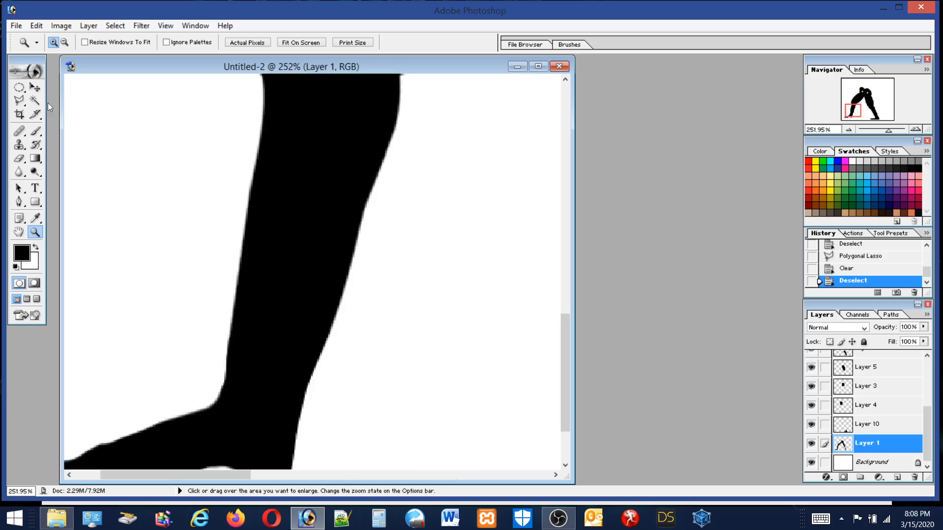
pyautogui.click(20, 87)
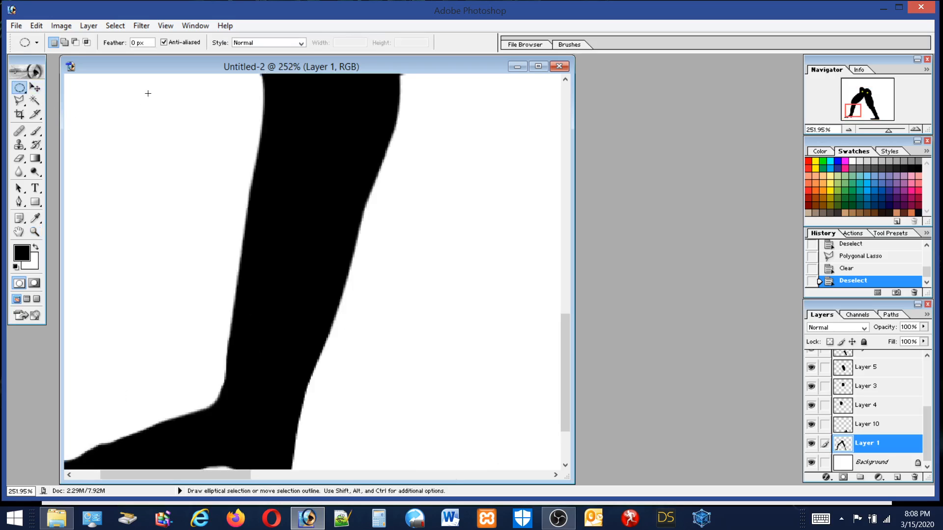
pyautogui.moveTo(213, 314); pyautogui.dragTo(240, 491)
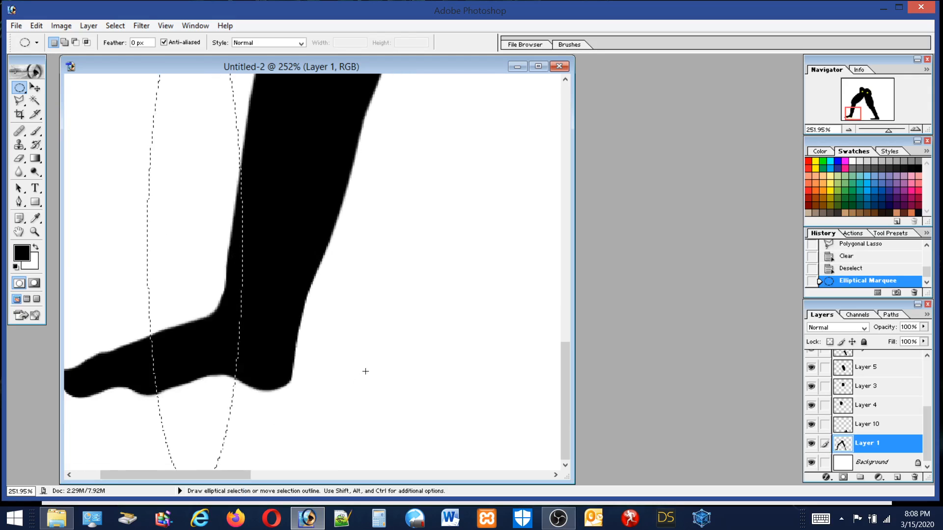
pyautogui.moveTo(567, 329); pyautogui.dragTo(467, 346)
pyautogui.moveTo(173, 274); pyautogui.dragTo(174, 154)
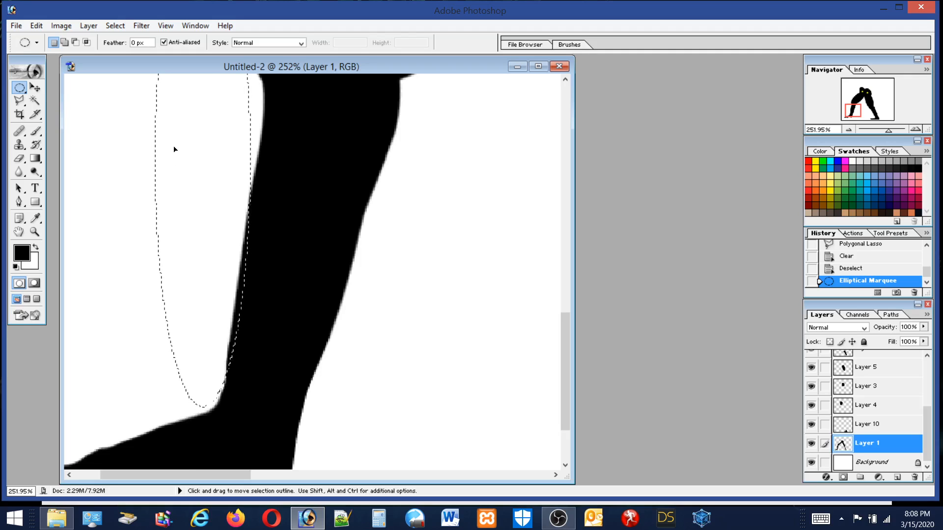
pyautogui.moveTo(174, 149); pyautogui.dragTo(174, 149)
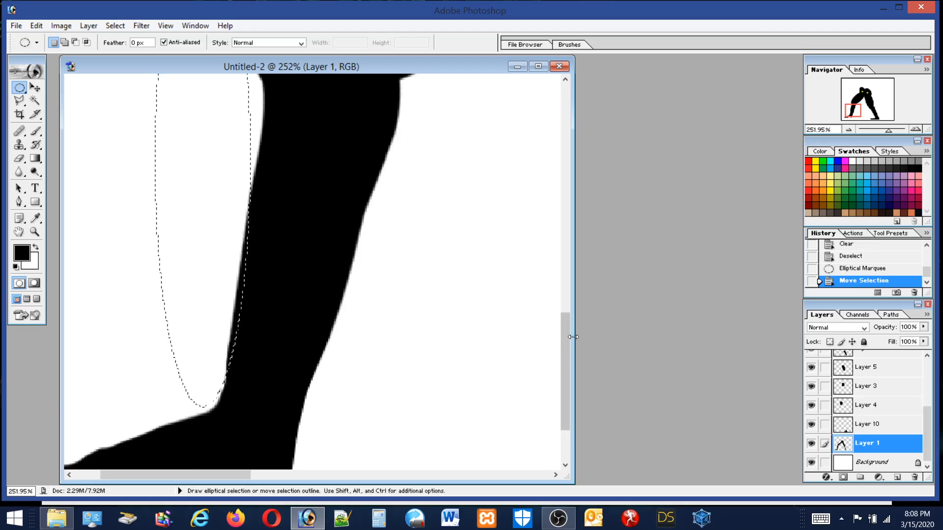
pyautogui.moveTo(566, 336)
pyautogui.mouseDown()
pyautogui.moveTo(564, 303)
pyautogui.moveTo(559, 326)
pyautogui.mouseUp()
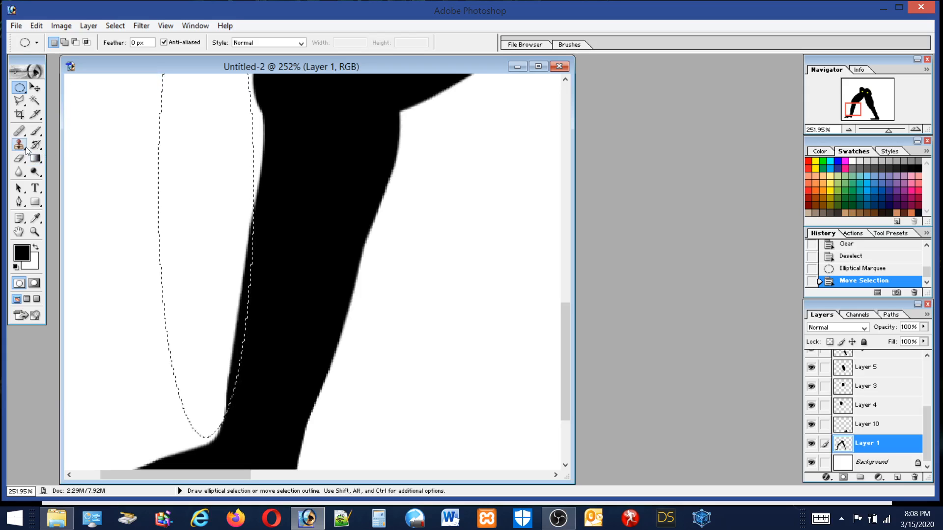
# Erase the front of the left shin and ankle inside the elliptical selection on Layer 9 and Layer 1 with the 38 px eraser.
pyautogui.click(18, 160)
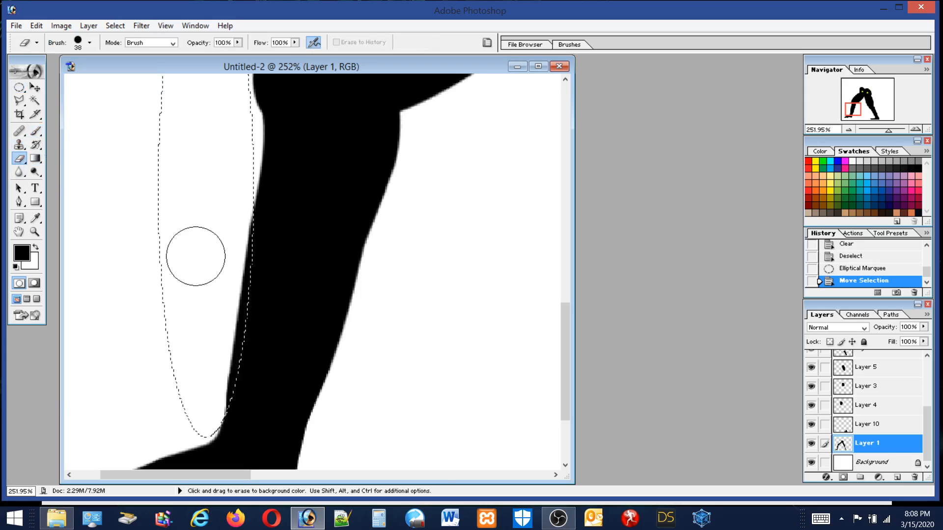
pyautogui.moveTo(240, 354); pyautogui.dragTo(237, 374)
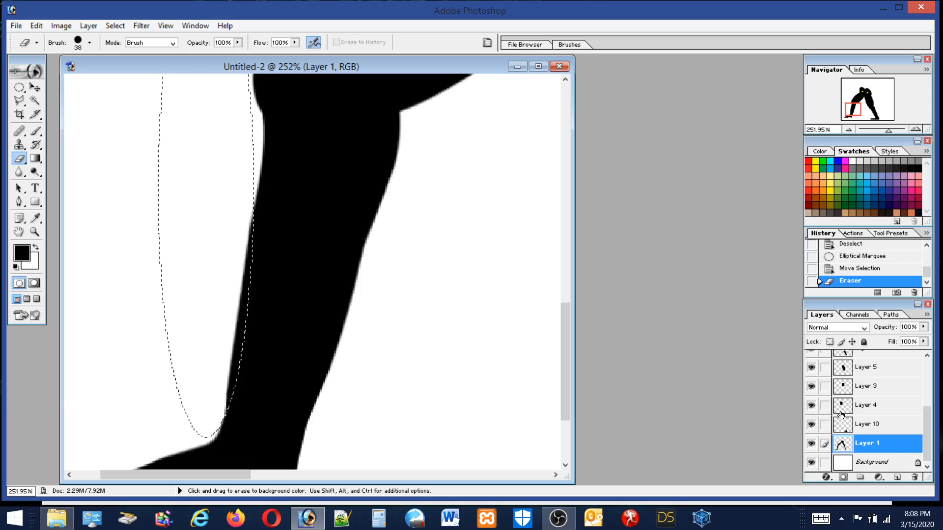
pyautogui.moveTo(924, 426); pyautogui.dragTo(925, 384)
pyautogui.click(870, 407)
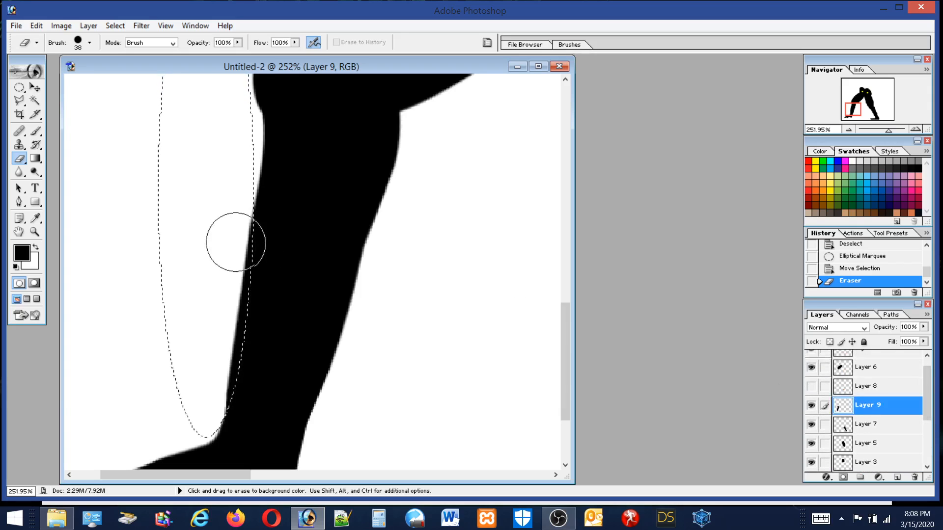
pyautogui.moveTo(236, 238); pyautogui.dragTo(241, 278)
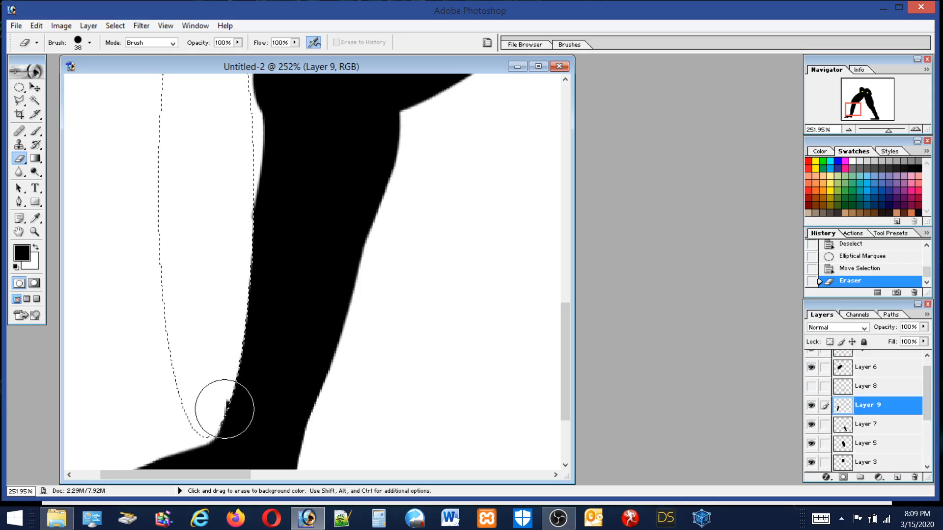
pyautogui.moveTo(225, 409)
pyautogui.mouseDown()
pyautogui.moveTo(206, 382)
pyautogui.moveTo(202, 400)
pyautogui.moveTo(206, 386)
pyautogui.mouseUp()
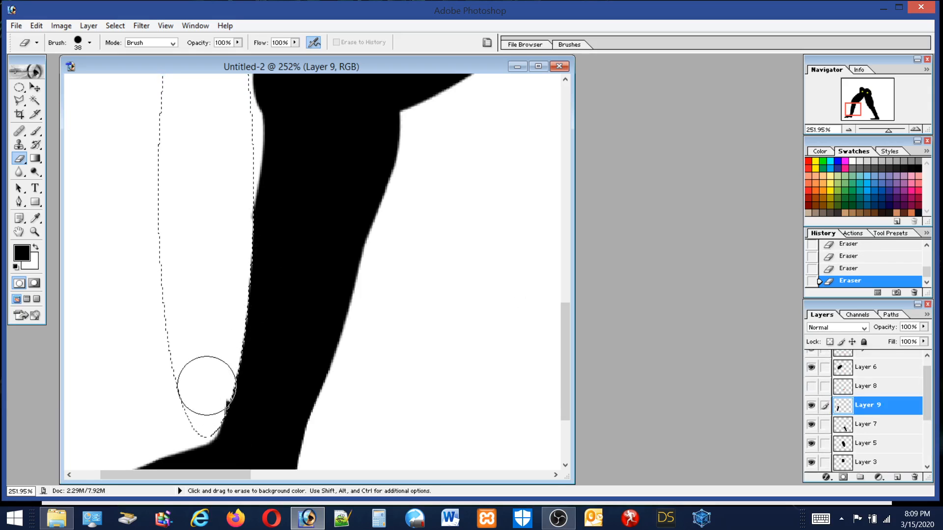
pyautogui.moveTo(932, 414); pyautogui.dragTo(932, 457)
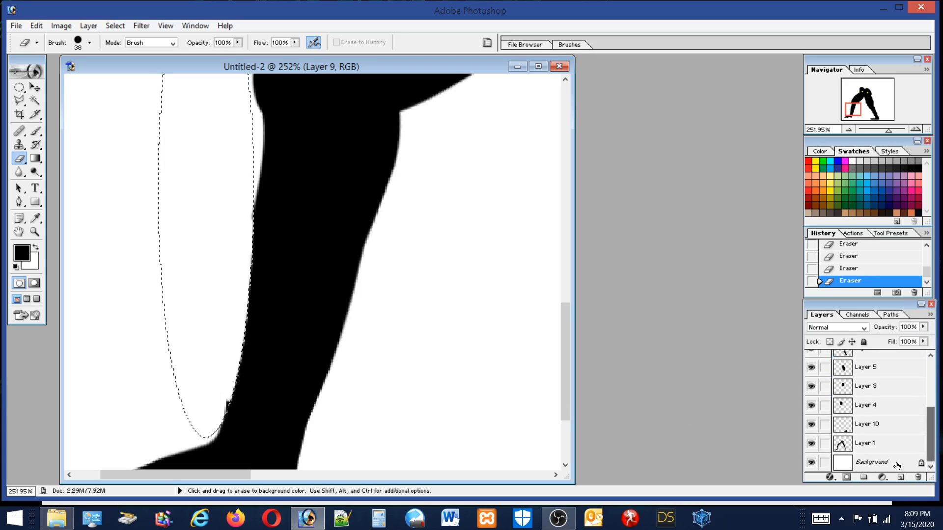
pyautogui.click(872, 443)
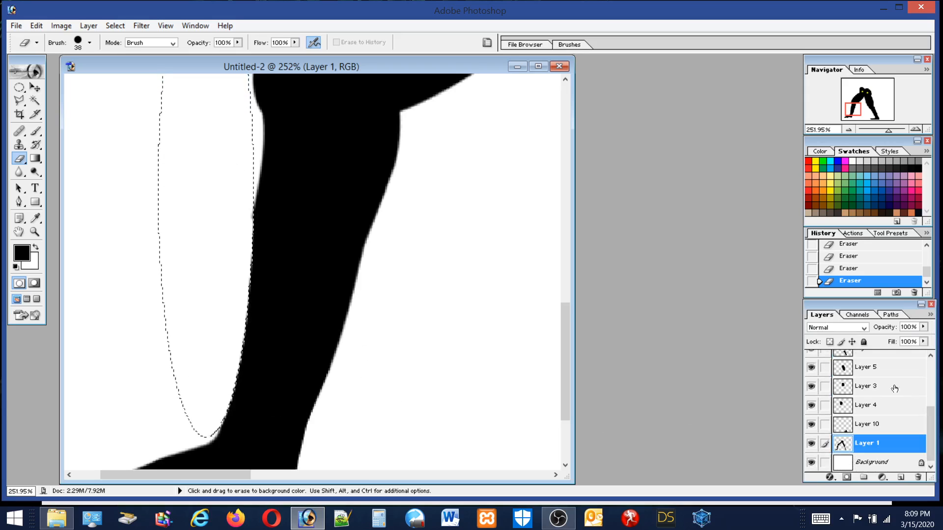
# Shift the elliptical selection up along the left shin and erase the bump on its front edge from Layer 9.
pyautogui.moveTo(930, 421); pyautogui.dragTo(939, 368)
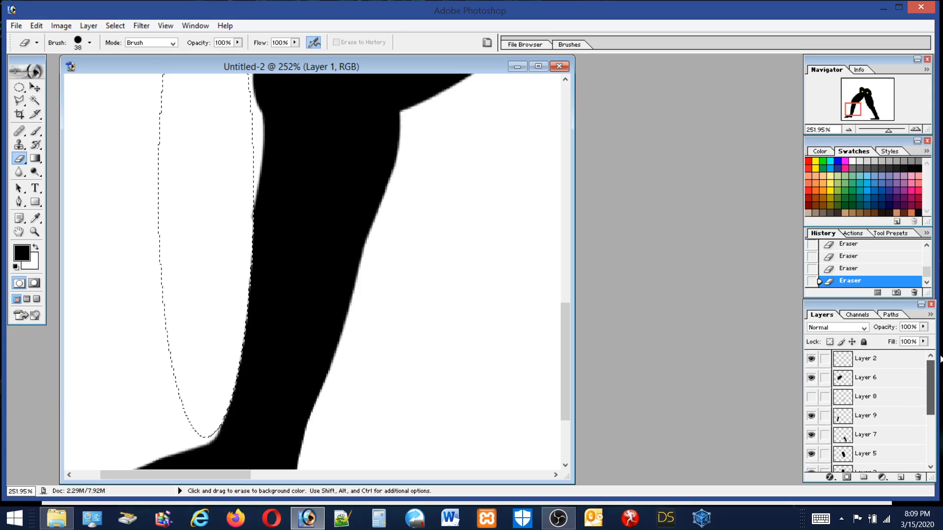
pyautogui.click(870, 421)
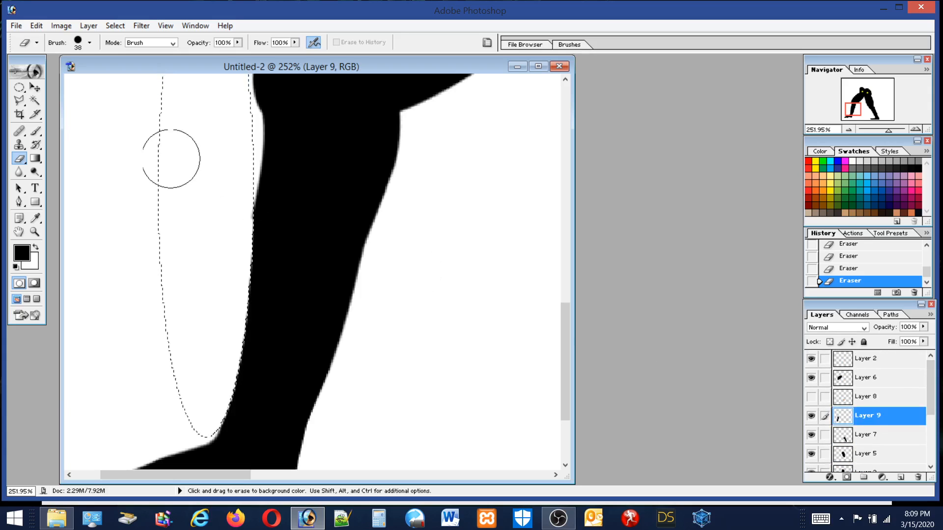
pyautogui.click(19, 88)
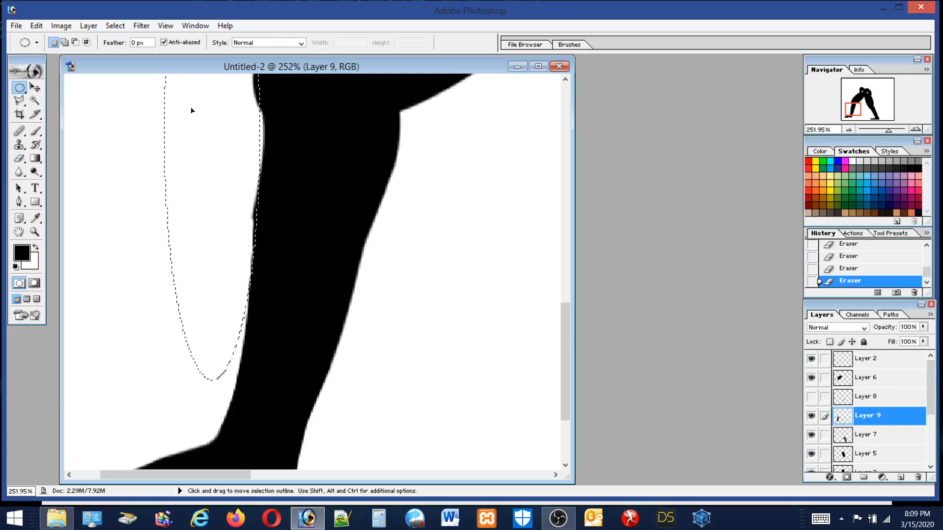
pyautogui.moveTo(192, 110); pyautogui.dragTo(191, 116)
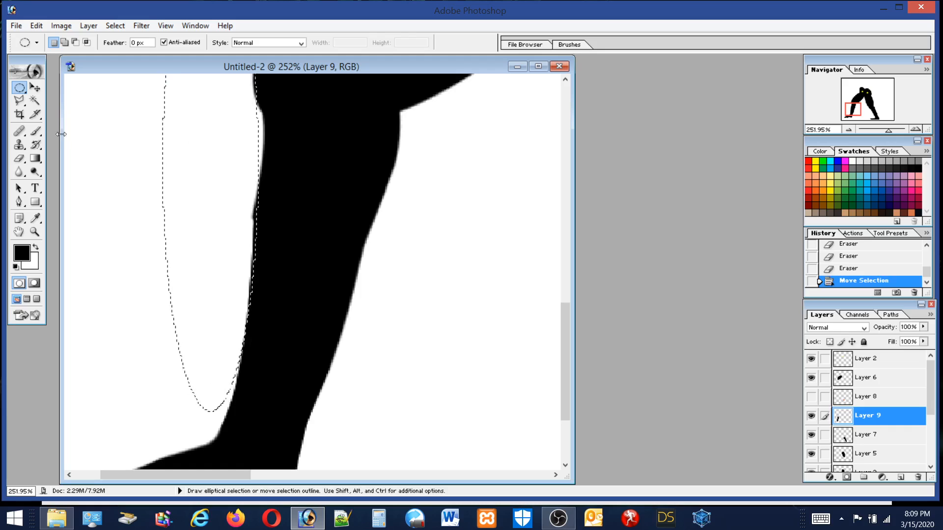
pyautogui.click(36, 131)
pyautogui.click(19, 158)
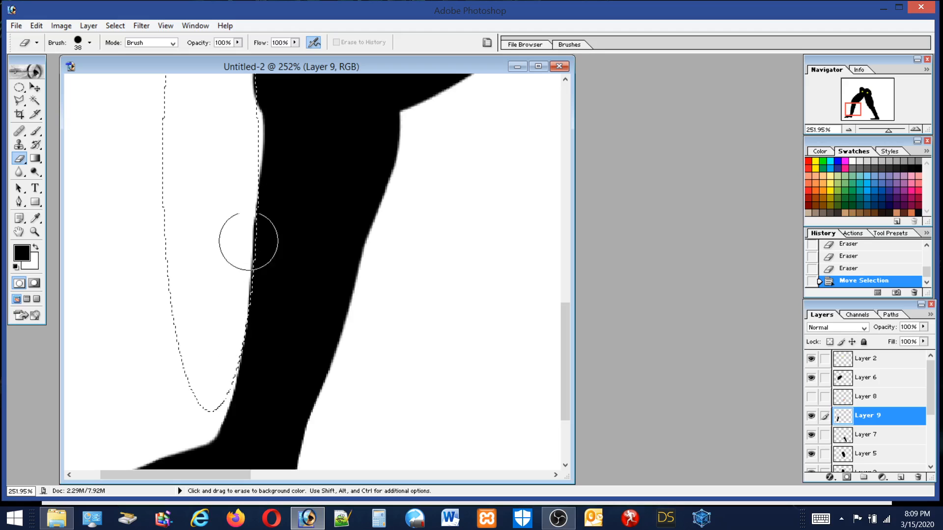
pyautogui.moveTo(249, 241); pyautogui.dragTo(288, 280)
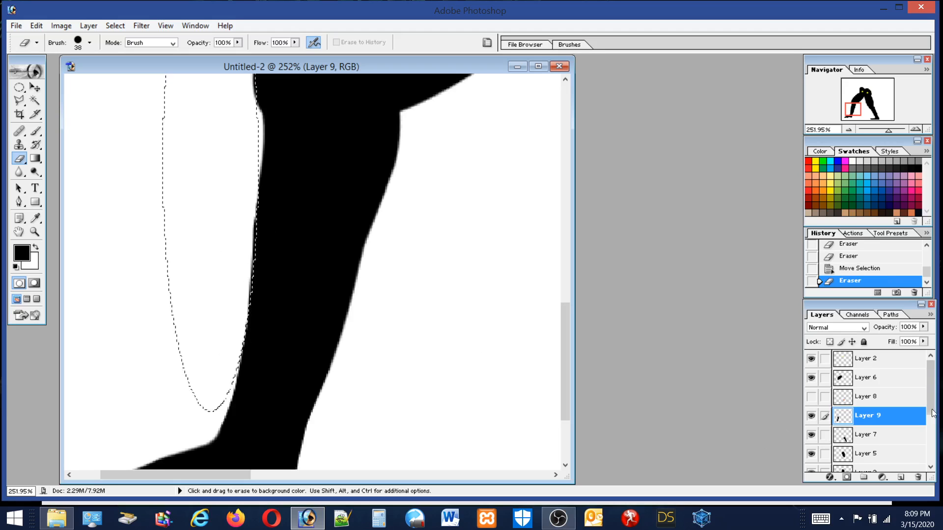
# Erase the remaining sliver along the front of the left shin inside the selection on Layer 1.
pyautogui.moveTo(932, 402); pyautogui.dragTo(938, 466)
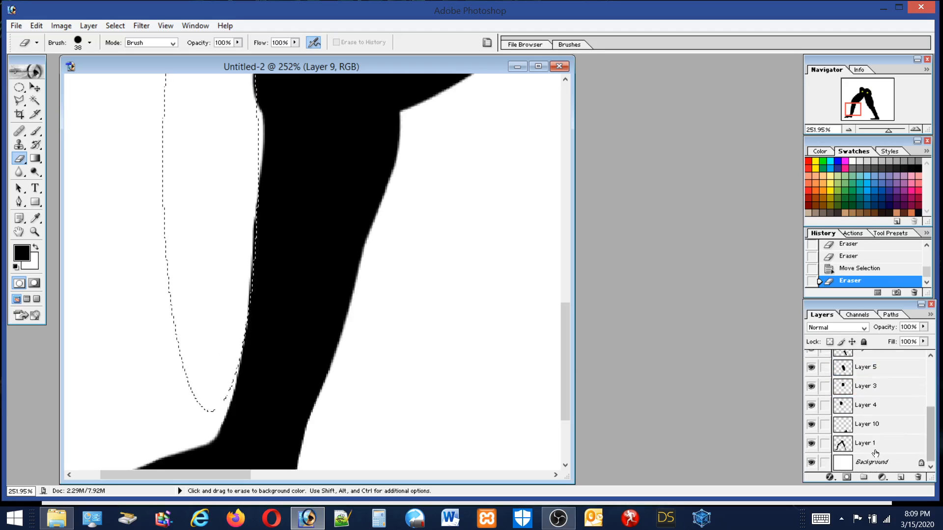
pyautogui.click(866, 443)
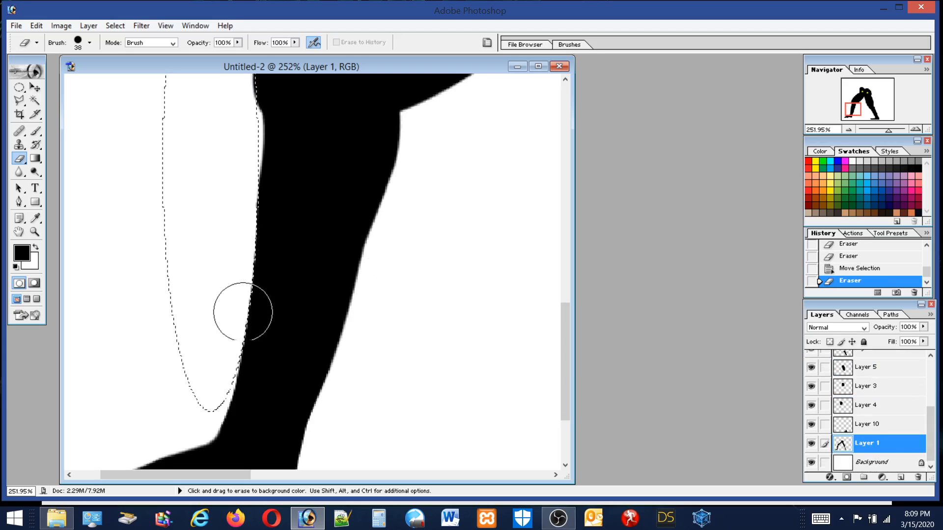
pyautogui.moveTo(242, 311); pyautogui.dragTo(284, 333)
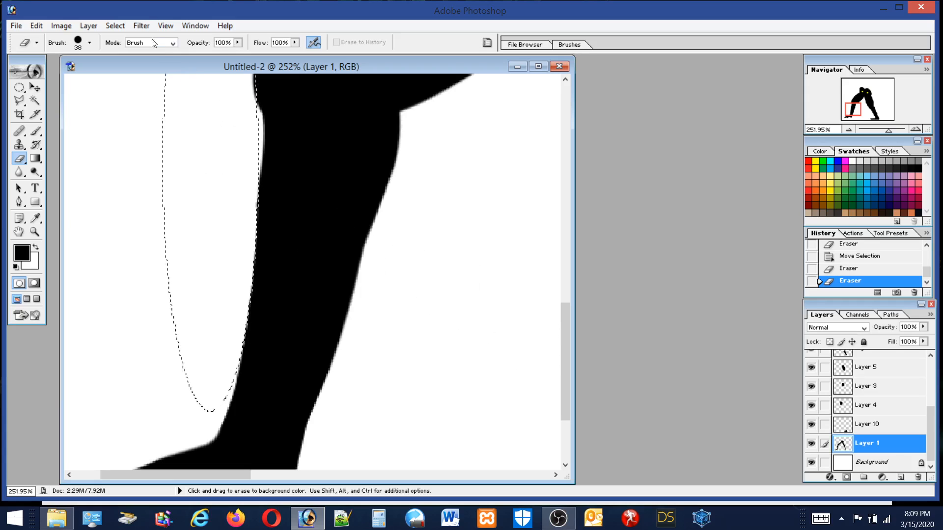
# Invert the selection and paint black on Layer 9 with the 42 px brush to fill the hollow at the front of the upper left shin.
pyautogui.click(115, 26)
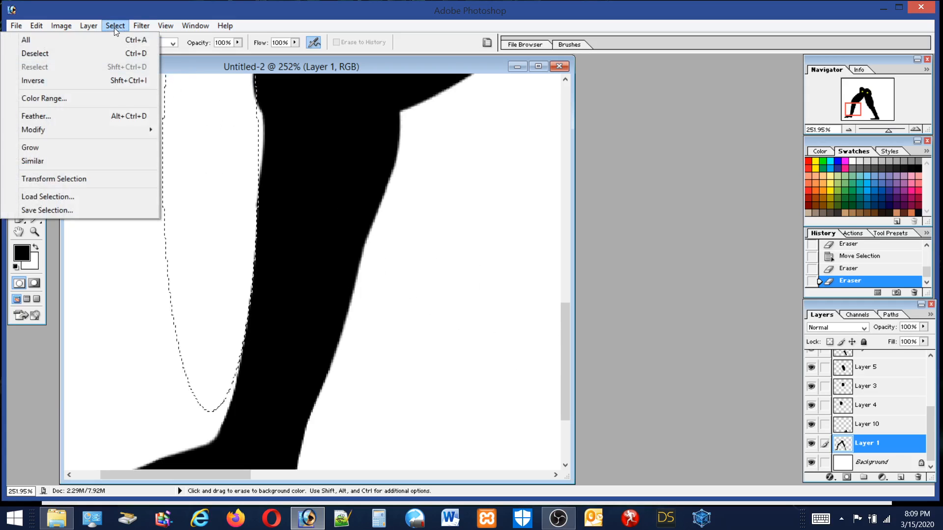
pyautogui.click(43, 81)
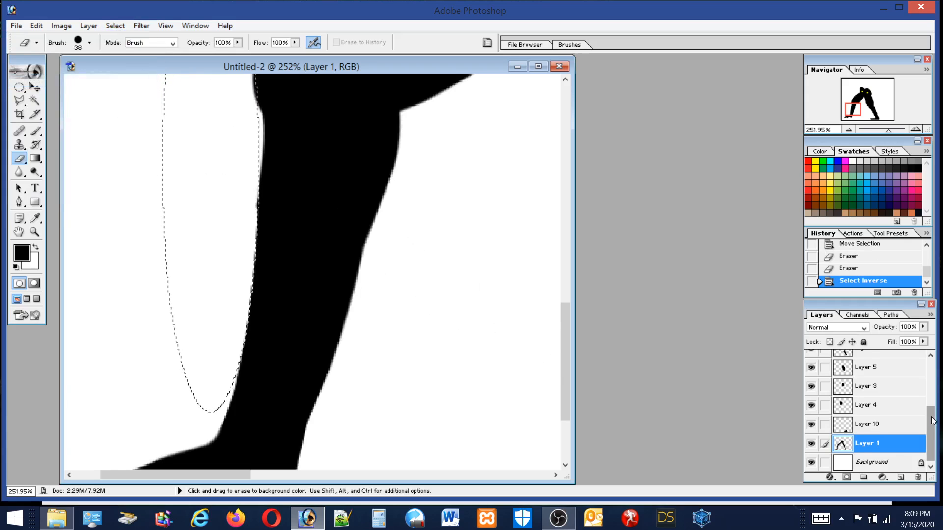
pyautogui.moveTo(932, 418); pyautogui.dragTo(941, 361)
pyautogui.click(880, 415)
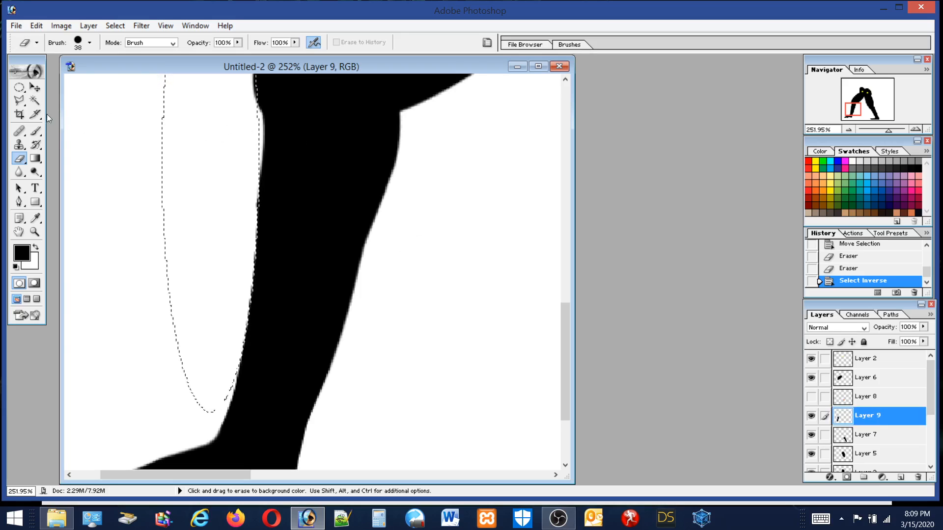
pyautogui.click(35, 131)
pyautogui.moveTo(268, 132)
pyautogui.mouseDown()
pyautogui.moveTo(255, 152)
pyautogui.moveTo(253, 196)
pyautogui.moveTo(274, 242)
pyautogui.mouseUp()
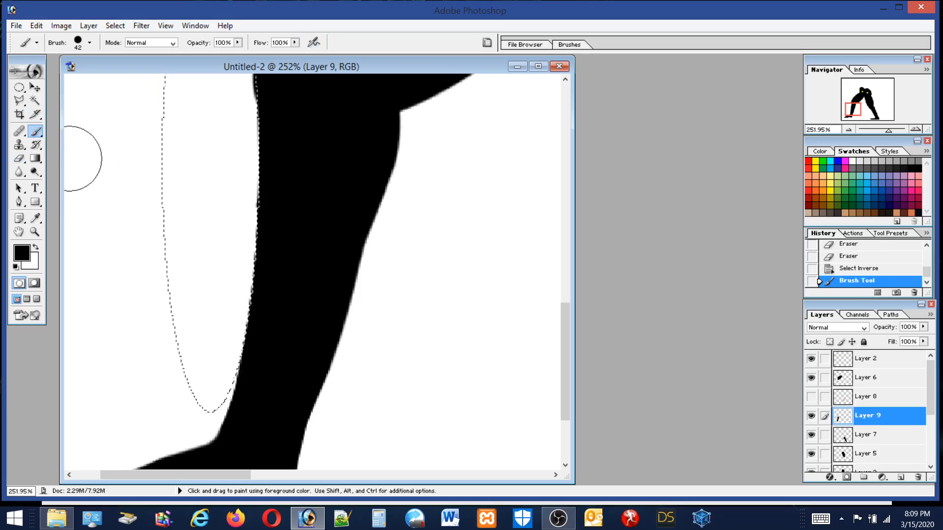
# Invert the selection back to the ellipse and erase stray pixels along the front of the left shin on Layer 9 and Layer 1.
pyautogui.click(20, 159)
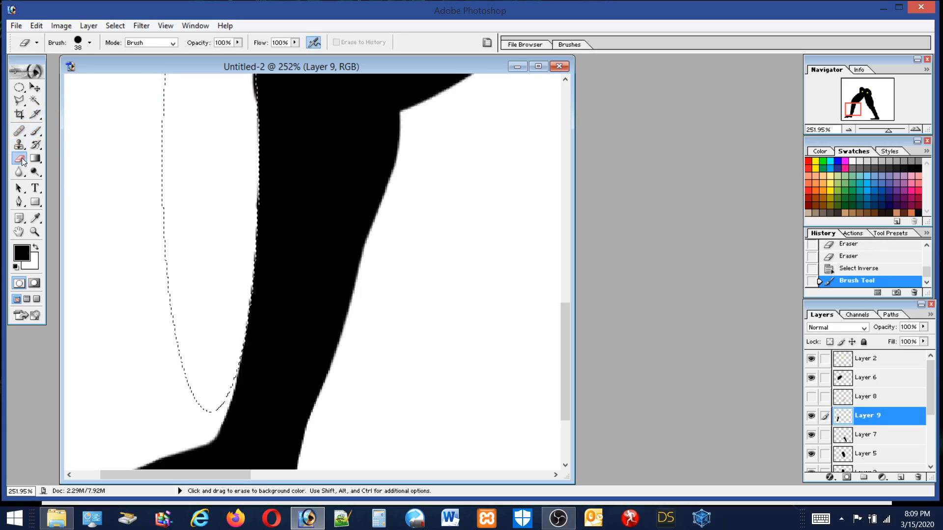
pyautogui.click(115, 25)
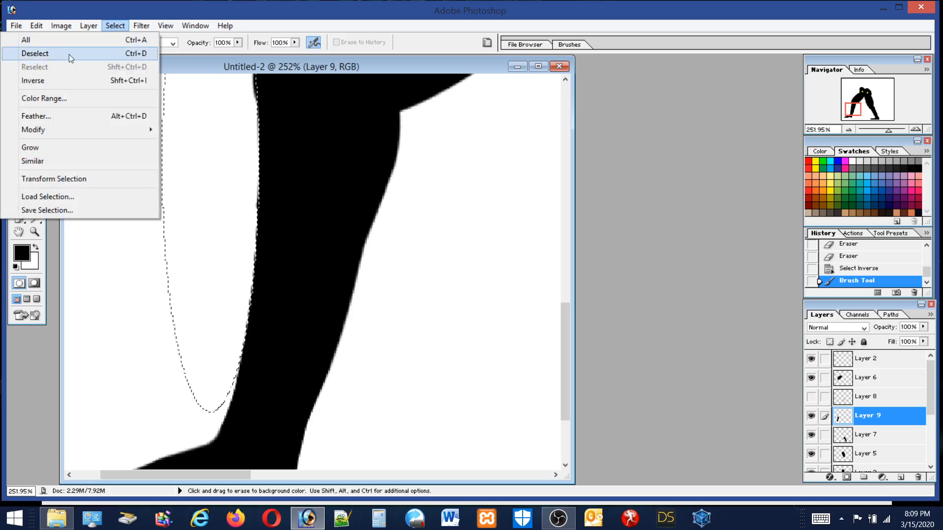
pyautogui.click(30, 78)
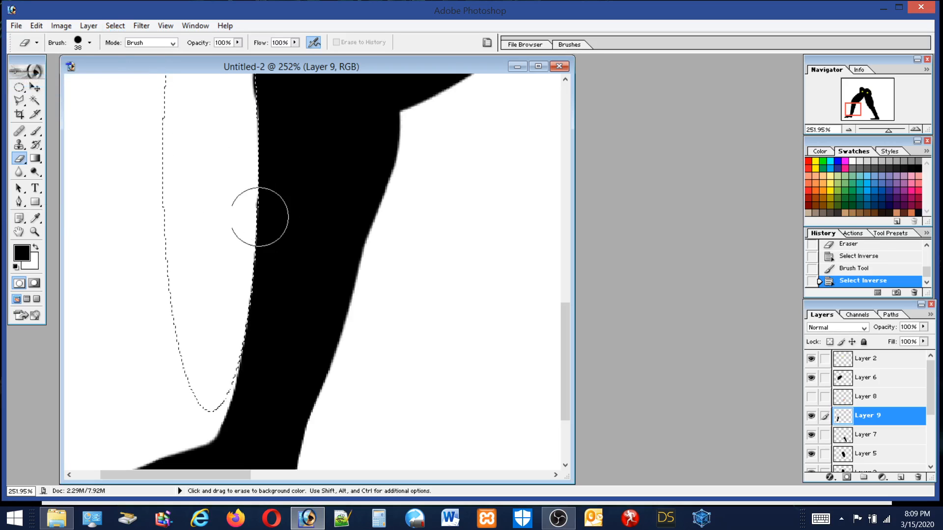
pyautogui.click(260, 217)
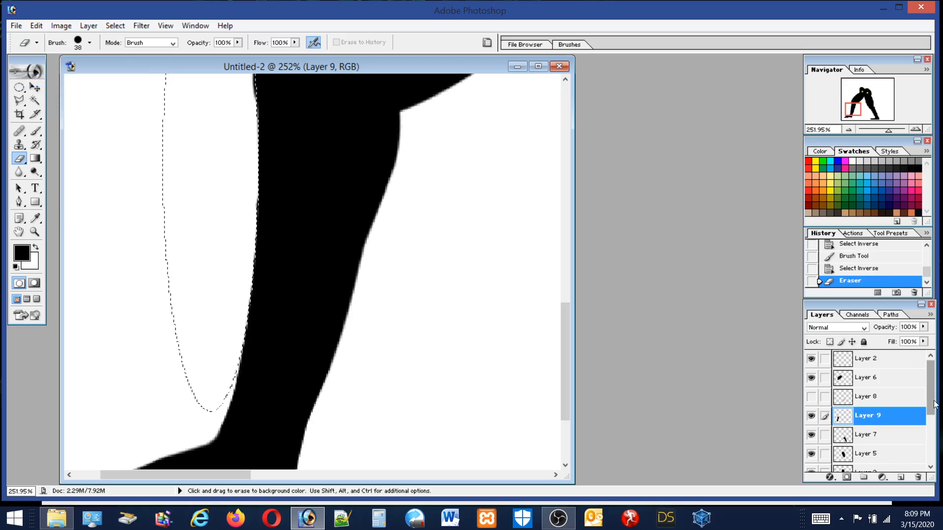
pyautogui.scroll(-3, 917, 445)
pyautogui.click(841, 443)
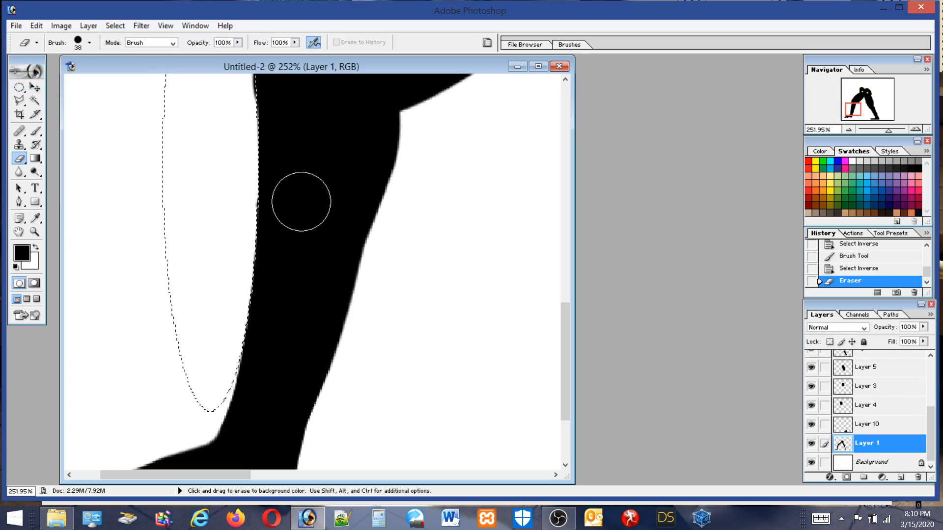
pyautogui.click(246, 224)
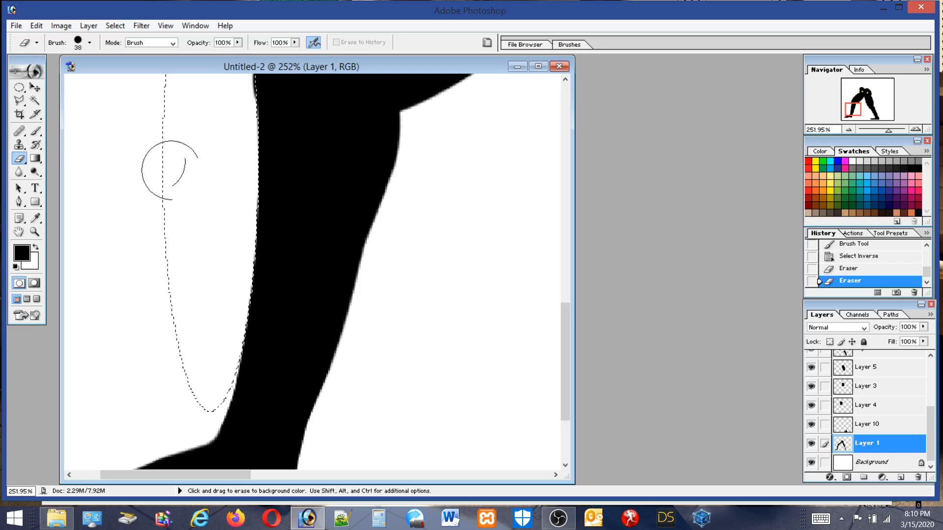
# Drop the elliptical selection and outline a straight-edged strip along the front of the left shin with the Polygonal Lasso.
pyautogui.click(19, 88)
pyautogui.click(178, 132)
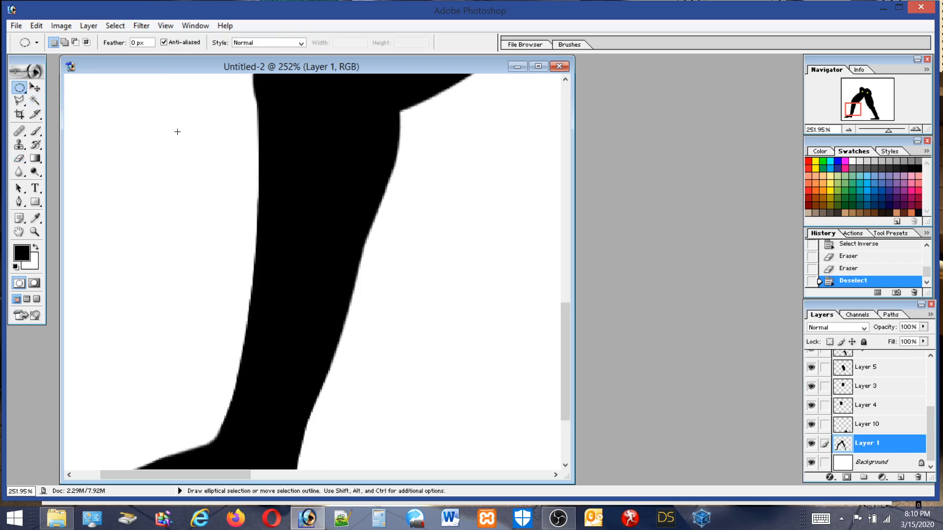
pyautogui.doubleClick(35, 232)
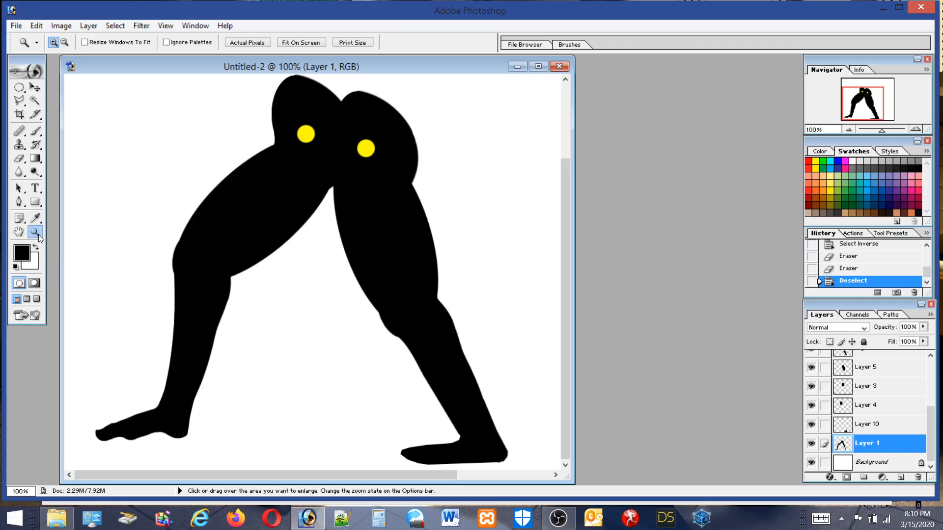
pyautogui.moveTo(204, 320); pyautogui.dragTo(270, 396)
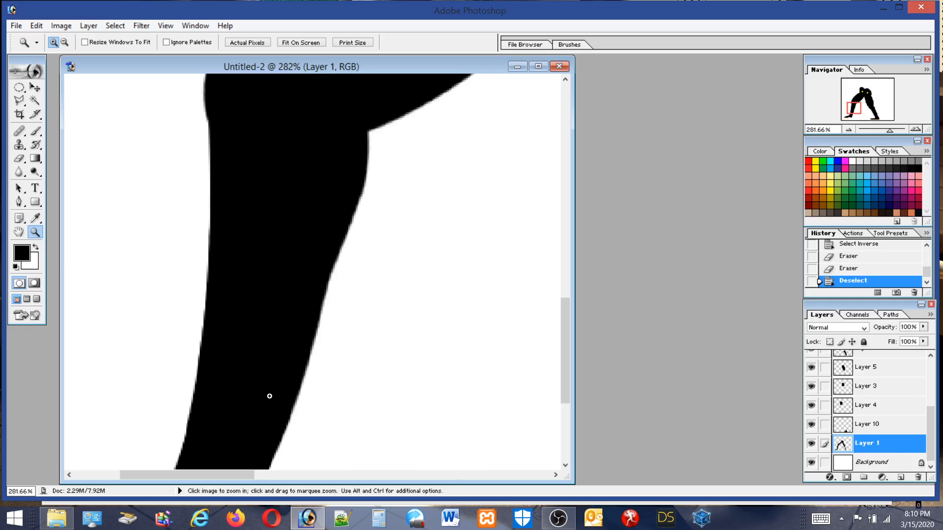
pyautogui.click(19, 100)
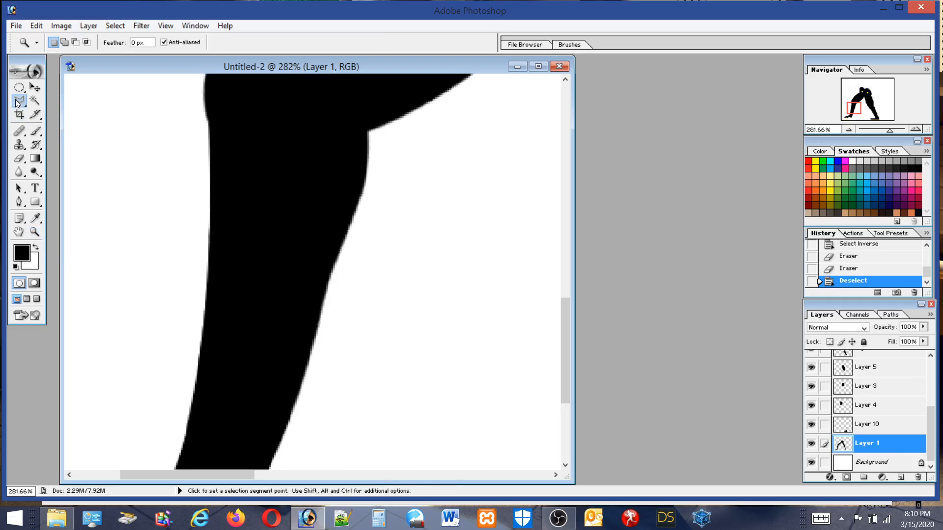
pyautogui.click(209, 125)
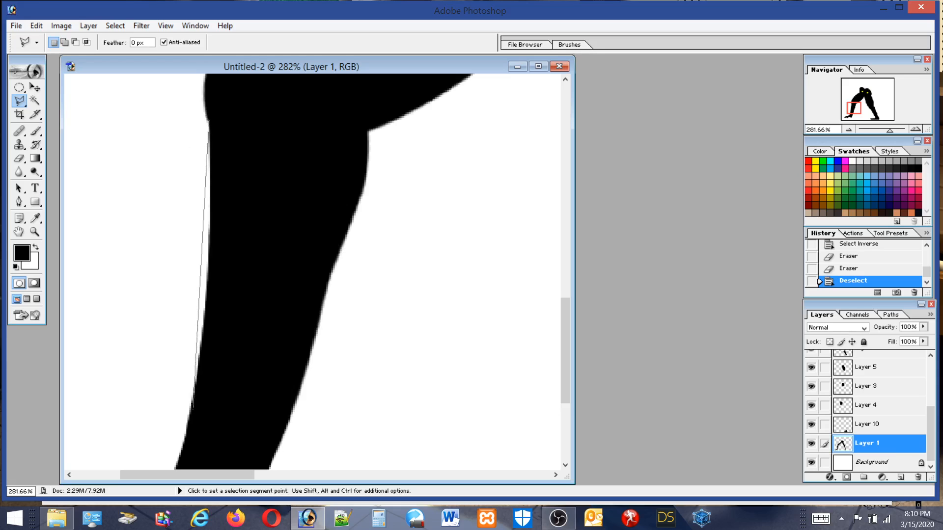
pyautogui.click(215, 391)
pyautogui.click(238, 372)
pyautogui.click(238, 346)
pyautogui.click(233, 191)
pyautogui.click(229, 129)
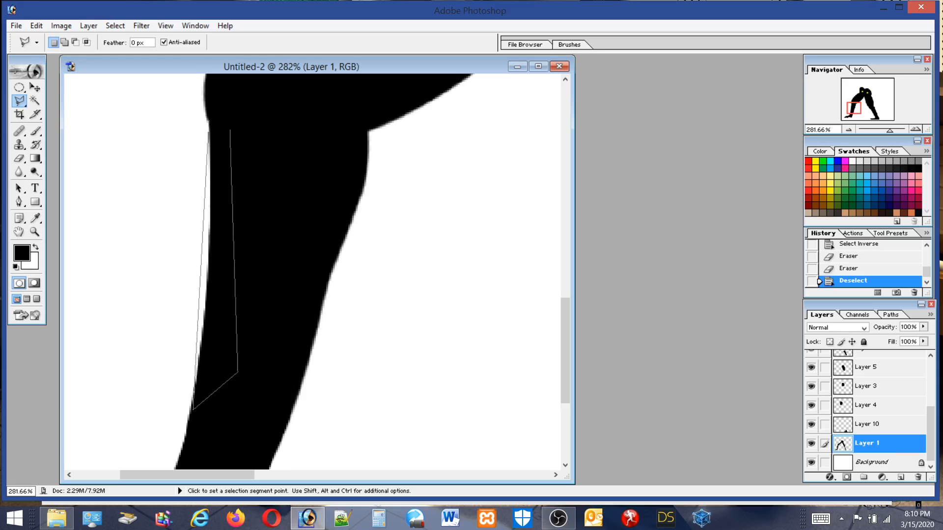
pyautogui.click(209, 122)
# Fill the shin selection on Layer 1 with the black foreground color at 100% opacity and deselect.
pyautogui.click(37, 26)
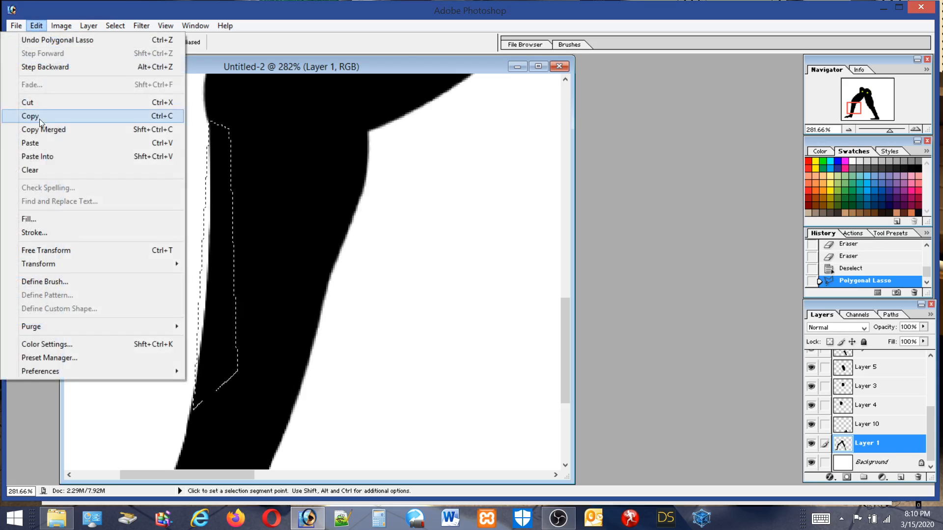
pyautogui.click(35, 217)
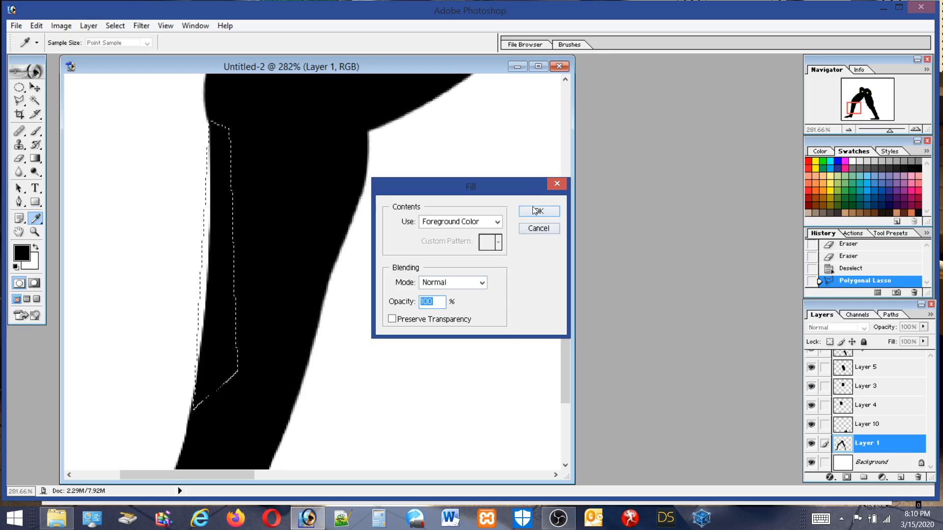
pyautogui.press('Return')
pyautogui.hotkey('ctrl', 'd')
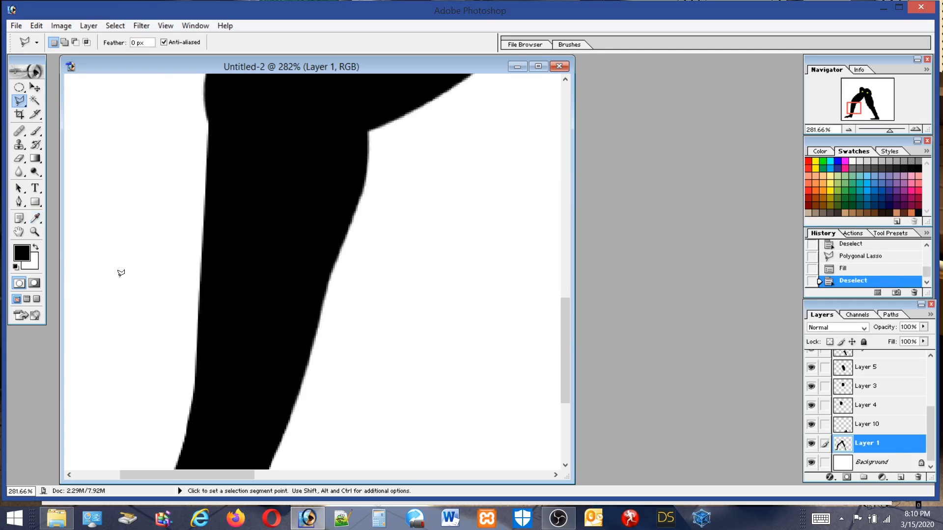
pyautogui.doubleClick(35, 233)
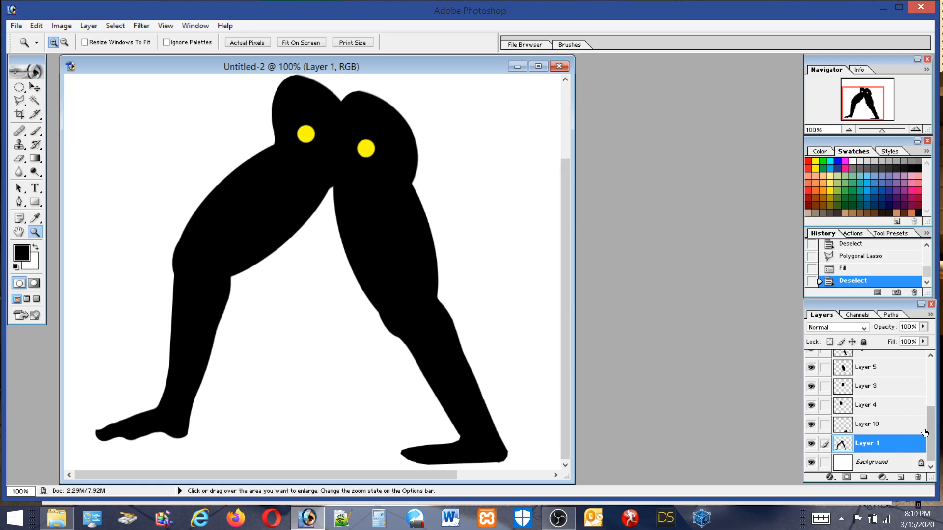
# Identify Layer 4 as the left hip shape and nudge it slightly downward with the Move tool.
pyautogui.moveTo(931, 430)
pyautogui.mouseDown()
pyautogui.moveTo(935, 399)
pyautogui.moveTo(935, 428)
pyautogui.mouseUp()
pyautogui.click(812, 405)
pyautogui.click(812, 405)
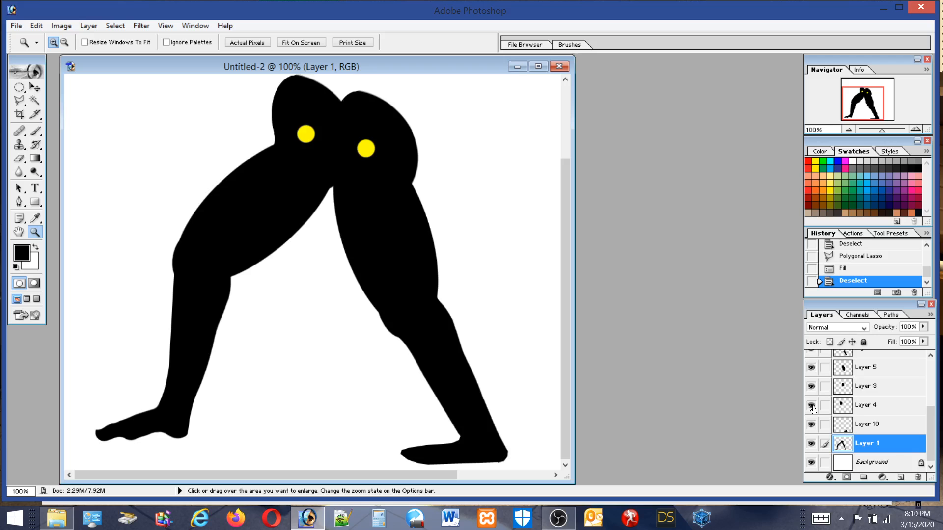
pyautogui.click(867, 411)
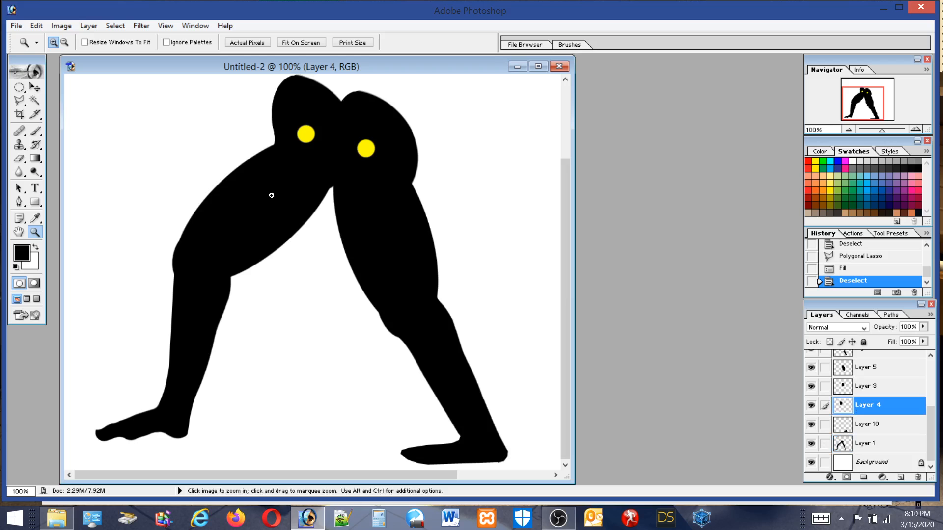
pyautogui.click(35, 87)
pyautogui.press('Down')
pyautogui.press('Down')
pyautogui.press('Down')
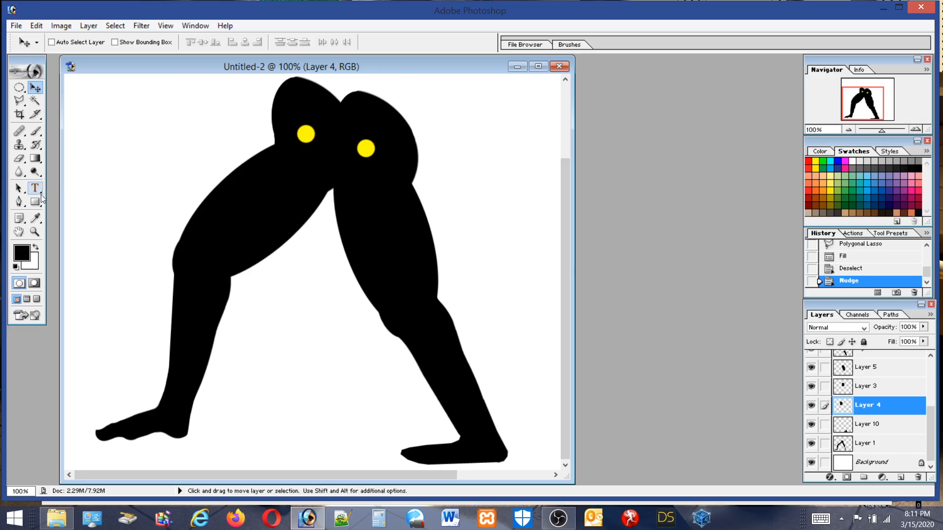
# Make Layer 6 active and outline the notch between the left hip and thigh with the Polygonal Lasso.
pyautogui.click(19, 101)
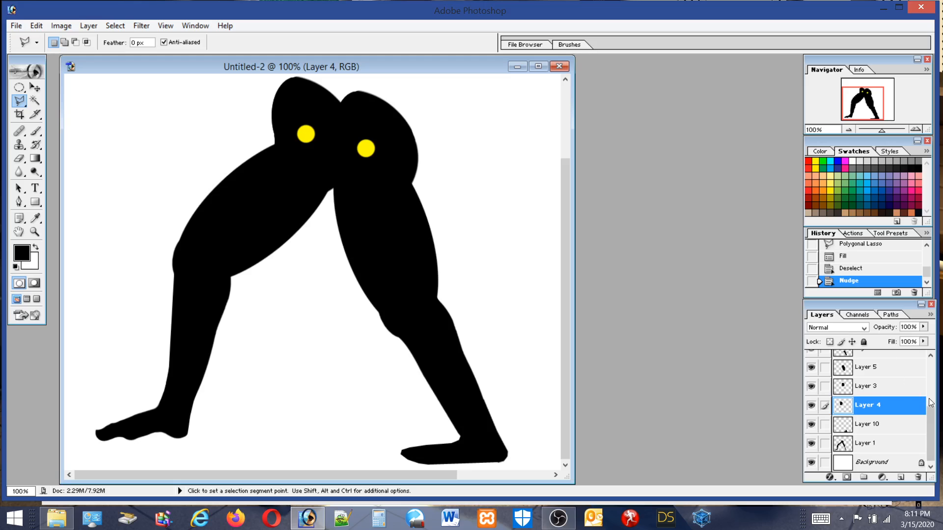
pyautogui.moveTo(931, 413); pyautogui.dragTo(931, 367)
pyautogui.click(871, 379)
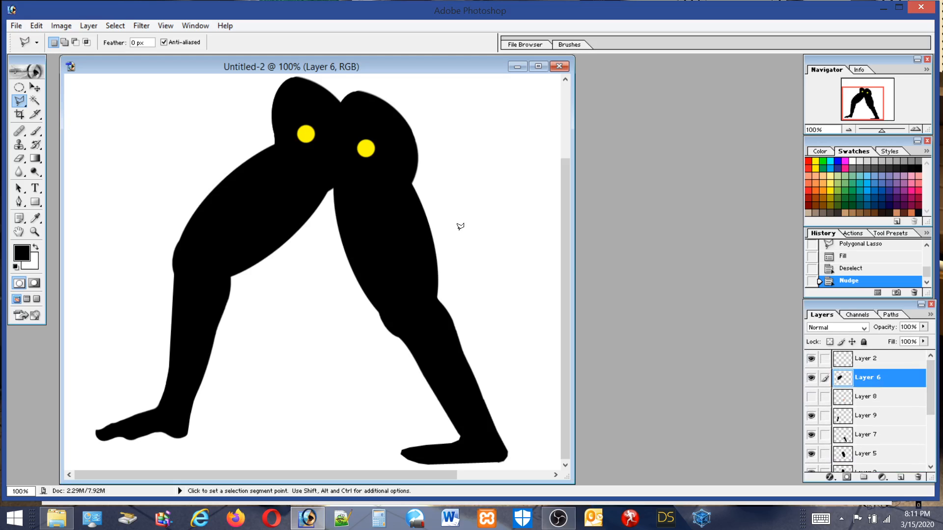
pyautogui.click(34, 232)
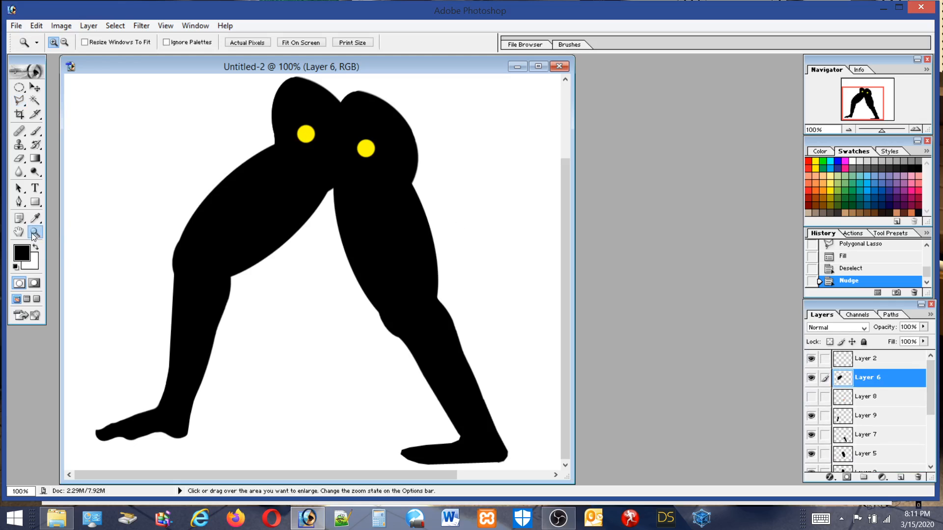
pyautogui.moveTo(240, 100); pyautogui.dragTo(342, 186)
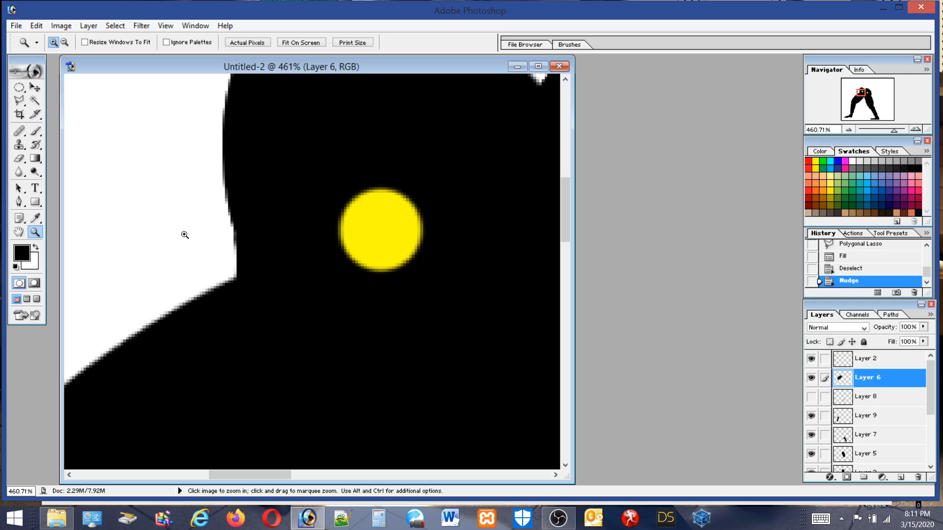
pyautogui.press('l')
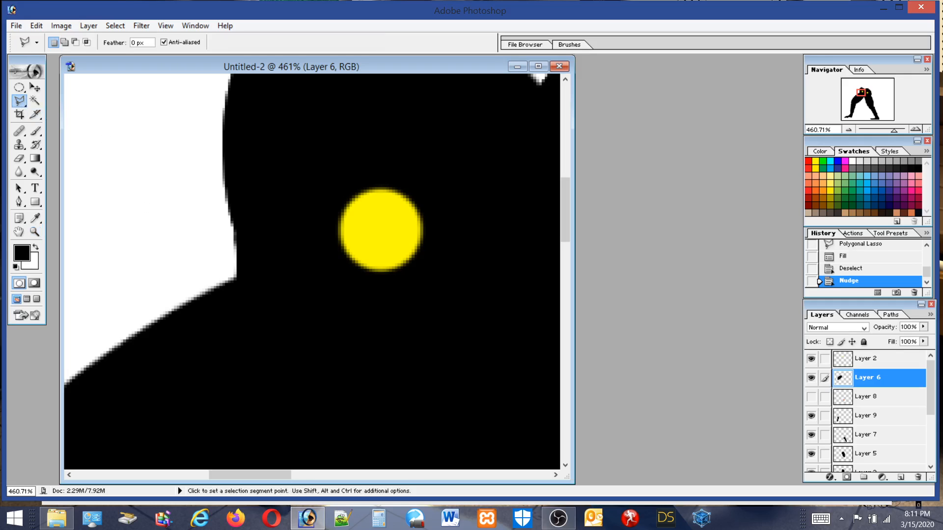
pyautogui.click(231, 211)
pyautogui.click(221, 250)
pyautogui.click(162, 308)
pyautogui.click(108, 349)
pyautogui.click(89, 387)
pyautogui.click(281, 345)
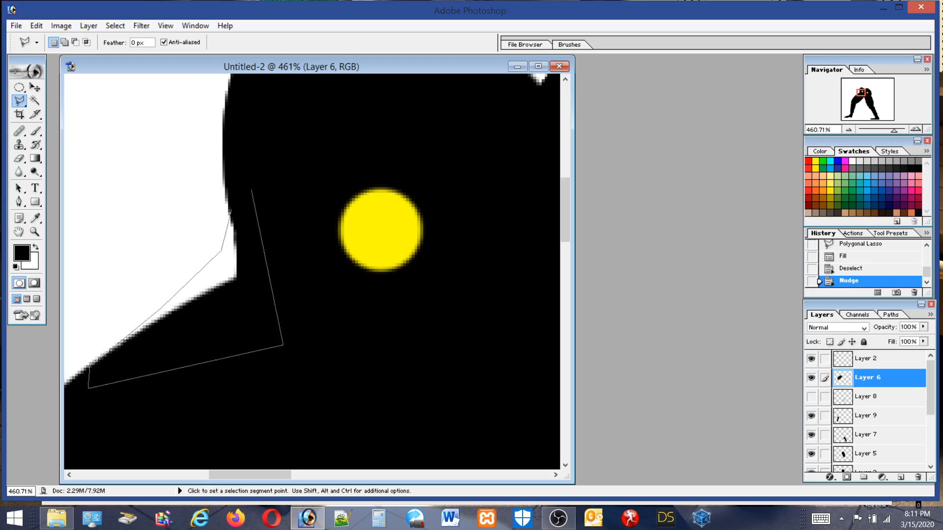
pyautogui.doubleClick(253, 193)
# Fill the notch selection on Layer 6 with the black foreground color at 100% opacity and deselect.
pyautogui.click(37, 25)
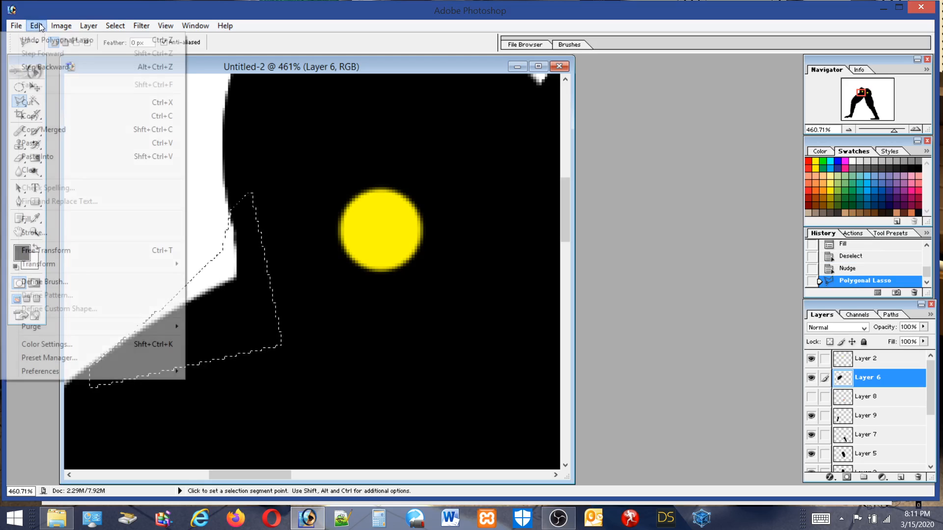
pyautogui.click(29, 219)
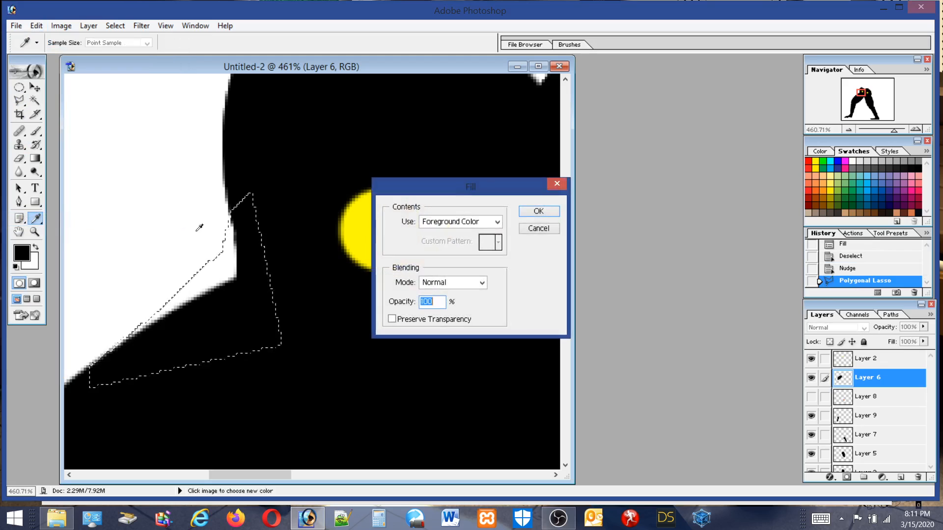
pyautogui.click(540, 213)
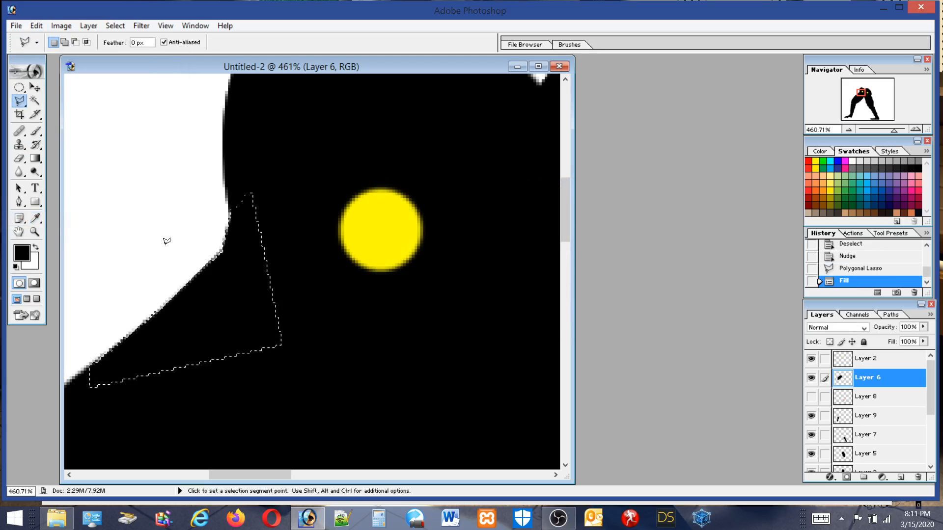
pyautogui.hotkey('ctrl', 'd')
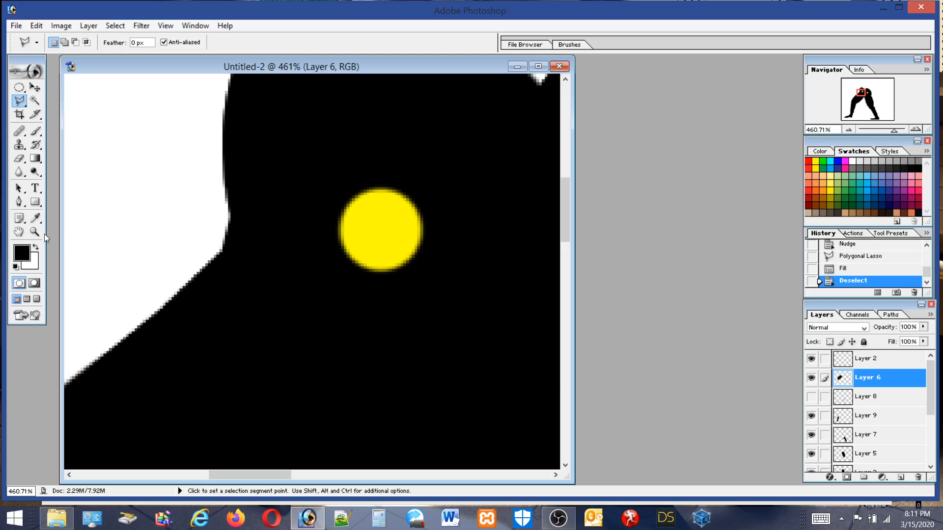
pyautogui.doubleClick(37, 235)
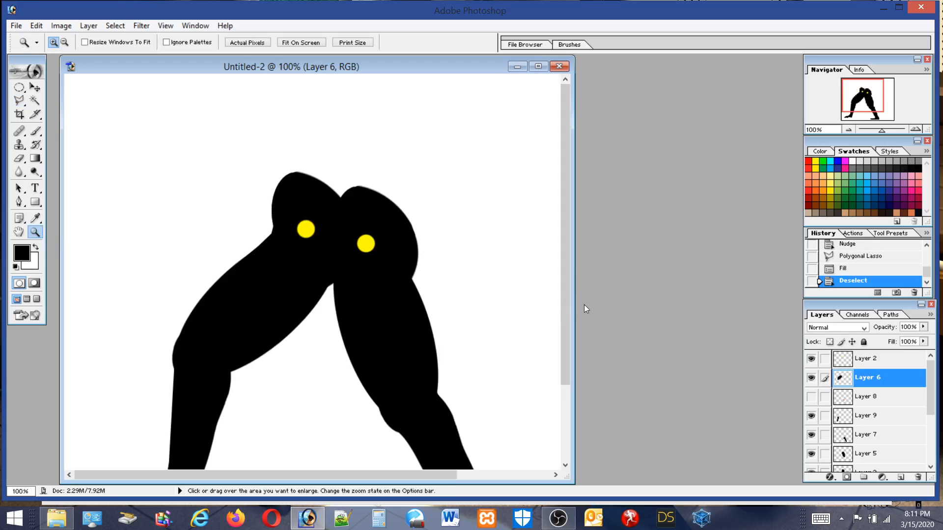
pyautogui.moveTo(567, 308); pyautogui.dragTo(604, 396)
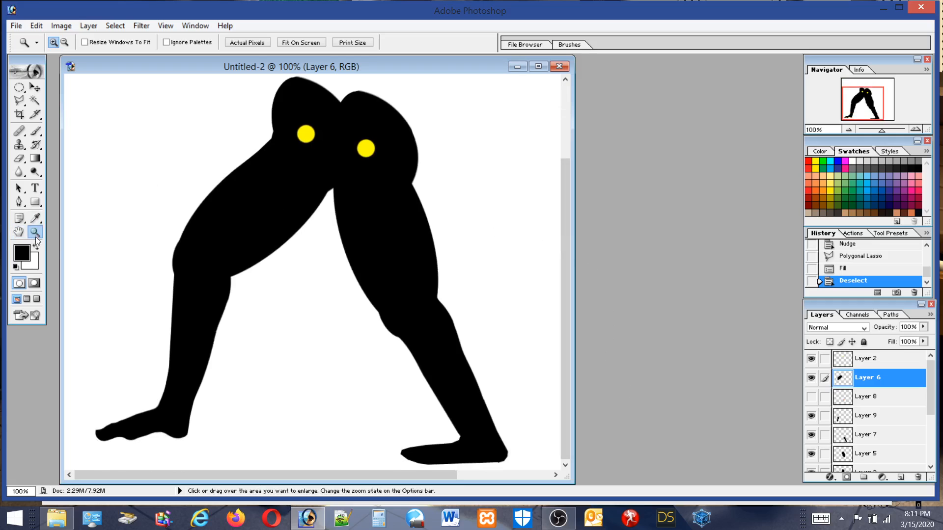
# Show Layer 8 with the orange ellipse at the right knee and delete that layer.
pyautogui.moveTo(415, 267); pyautogui.dragTo(513, 361)
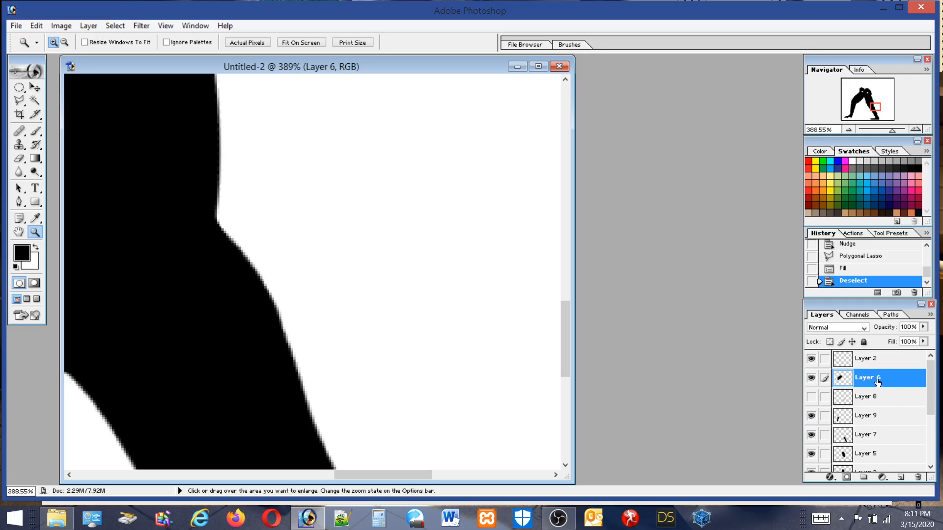
pyautogui.doubleClick(18, 231)
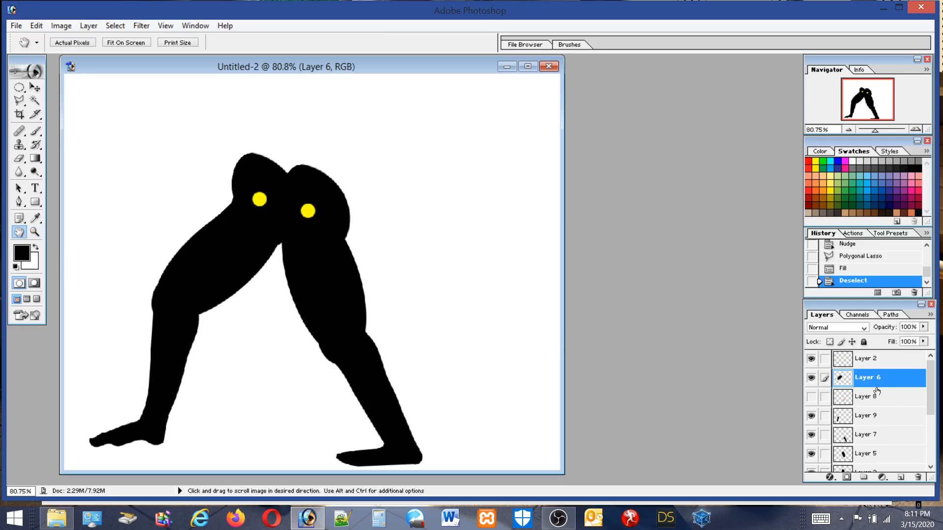
pyautogui.click(810, 397)
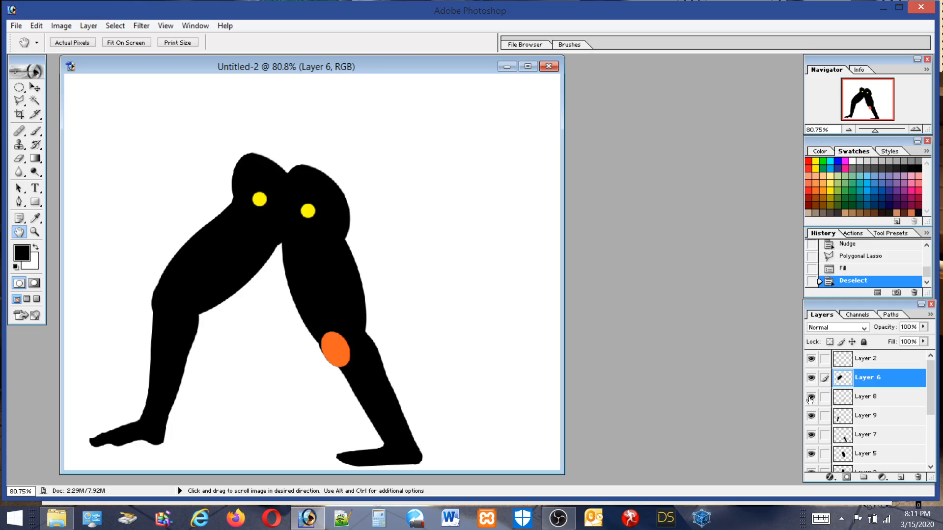
pyautogui.click(810, 398)
pyautogui.click(887, 402)
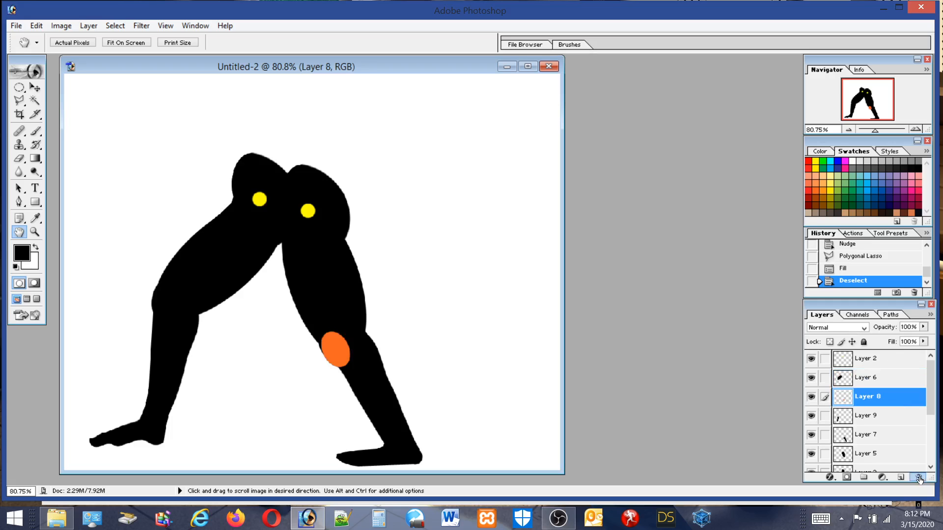
pyautogui.click(918, 478)
pyautogui.click(426, 202)
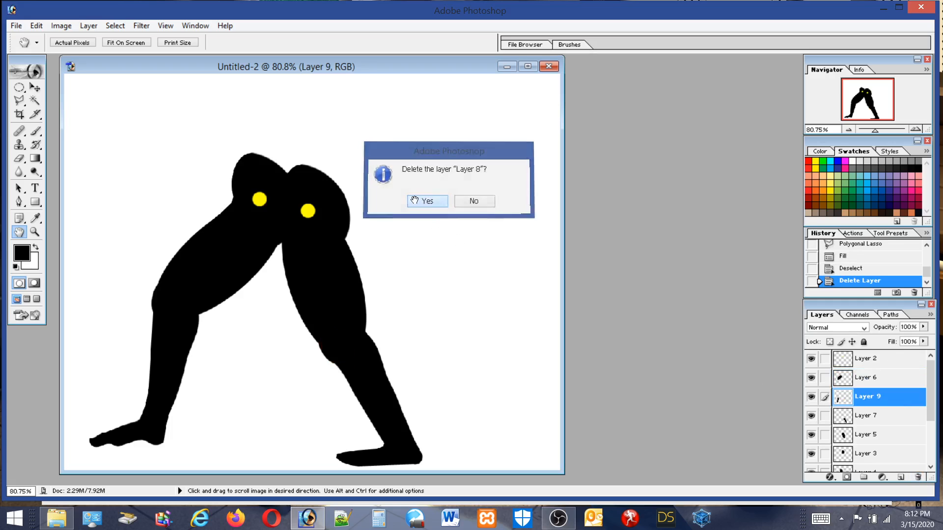
# Merge Layer 6 down repeatedly through all the leg shape layers into Layer 1.
pyautogui.click(860, 381)
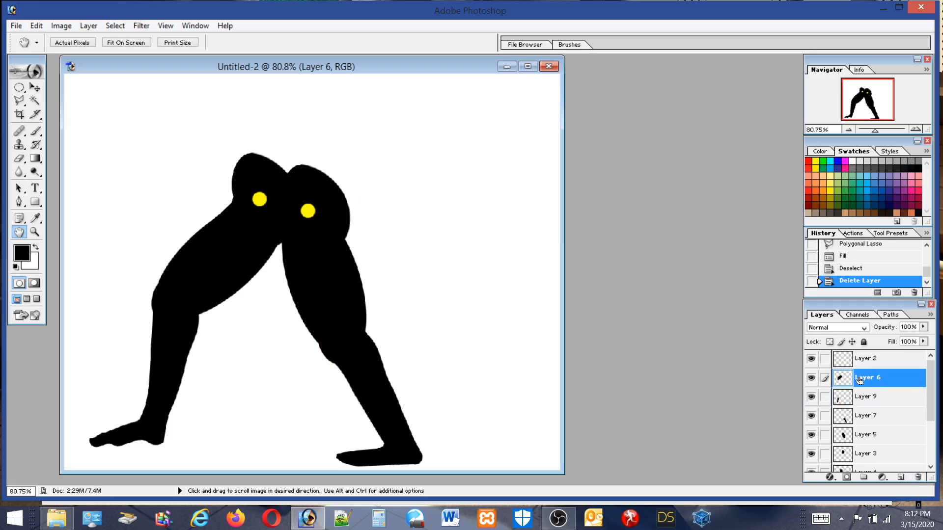
pyautogui.hotkey('ctrl', 'e')
pyautogui.hotkey('ctrl', 'e')
pyautogui.hotkey('ctrl', 'e')
pyautogui.hotkey('ctrl', 'e')
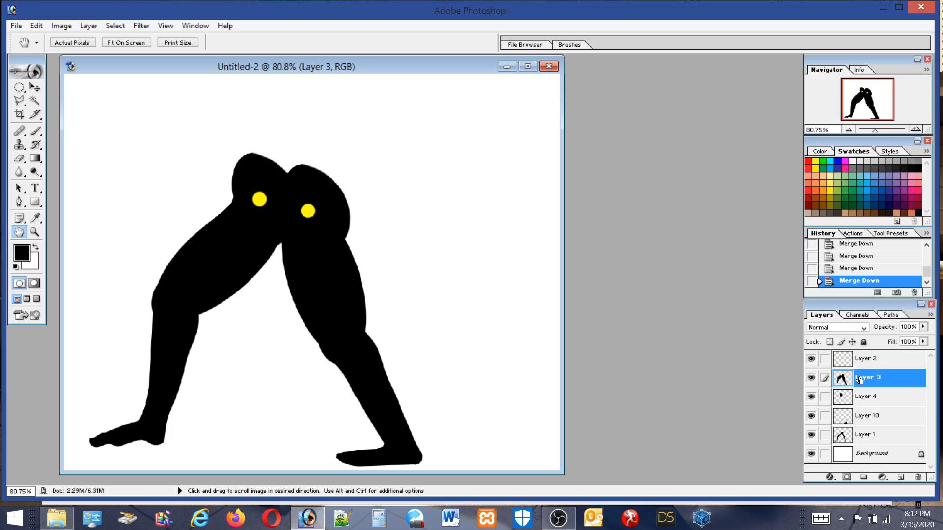
pyautogui.hotkey('ctrl', 'e')
pyautogui.hotkey('ctrl', 'e')
pyautogui.hotkey('ctrl', 'e')
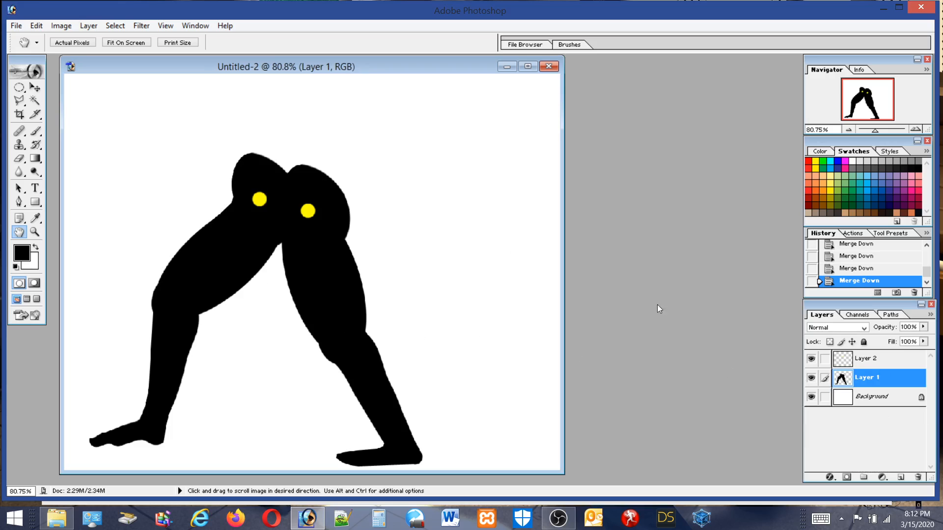
# Hide Layer 2, which holds the yellow joint markers.
pyautogui.click(811, 359)
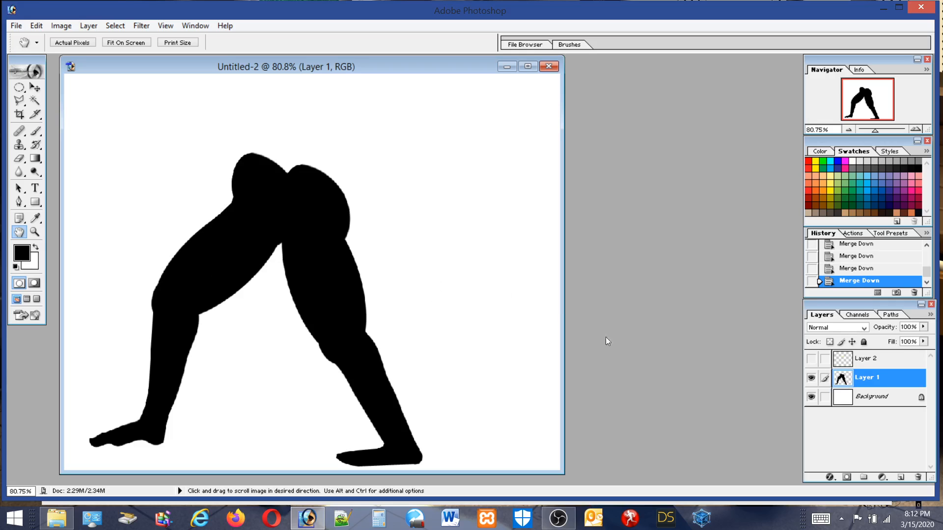
pyautogui.click(35, 232)
pyautogui.moveTo(153, 296); pyautogui.dragTo(239, 345)
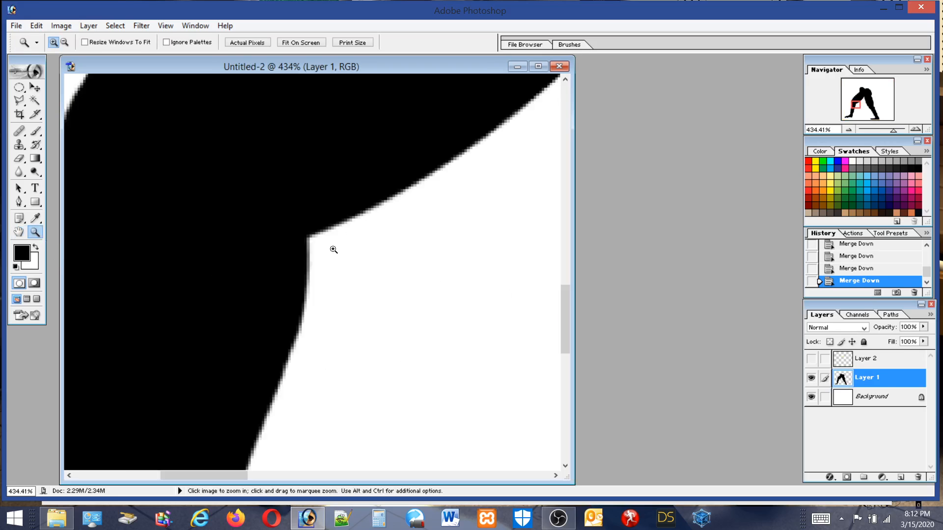
# Select the whole canvas, copy the black leg silhouette on Layer 1, and clear the selection.
pyautogui.doubleClick(34, 232)
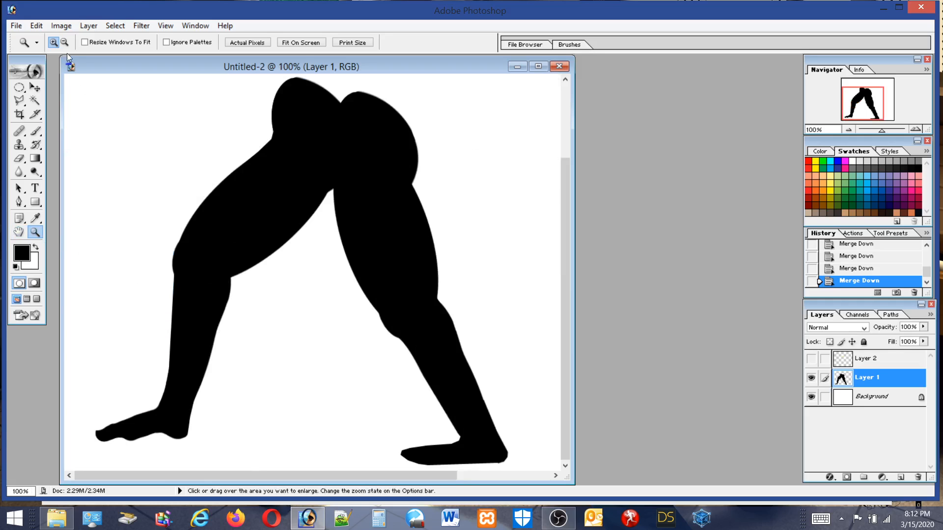
pyautogui.click(119, 25)
pyautogui.click(76, 38)
pyautogui.click(35, 28)
pyautogui.click(29, 118)
pyautogui.press('m')
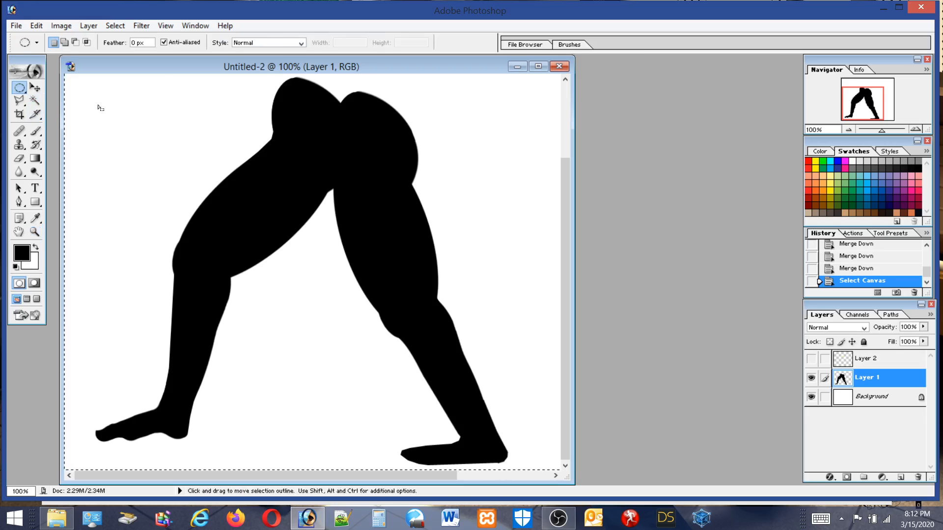
pyautogui.moveTo(127, 111); pyautogui.dragTo(127, 107)
pyautogui.click(127, 107)
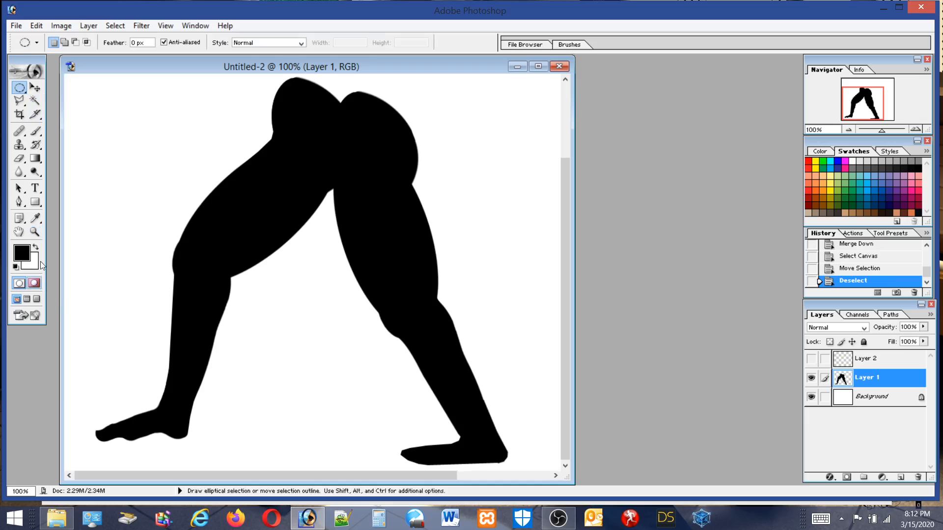
pyautogui.click(35, 231)
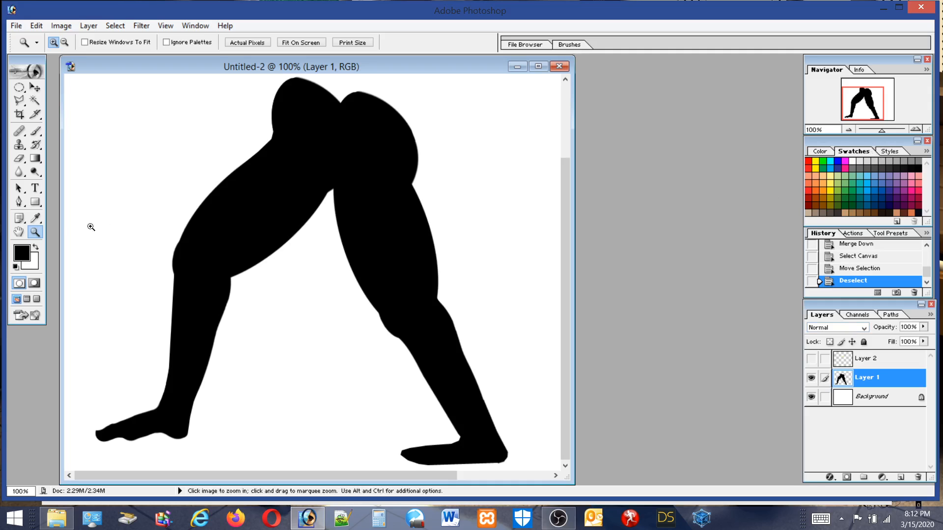
pyautogui.doubleClick(19, 232)
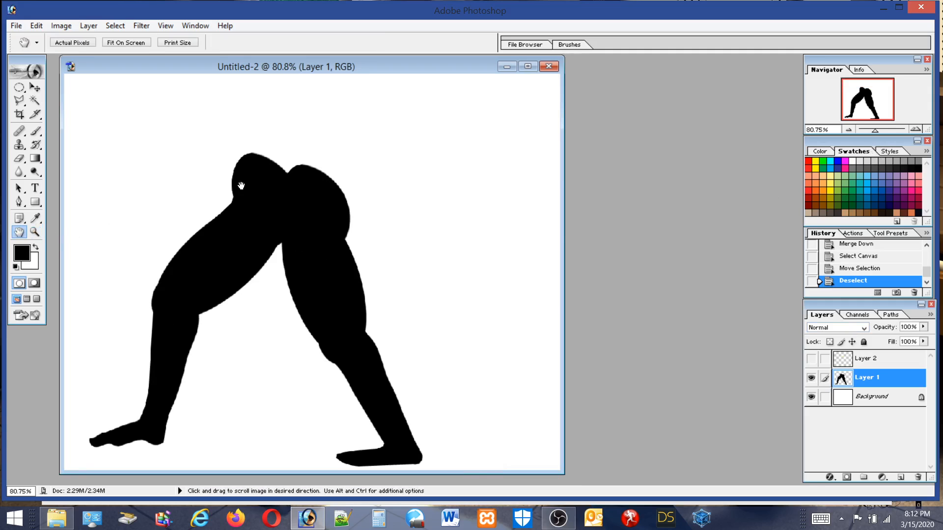
pyautogui.click(38, 27)
pyautogui.click(56, 249)
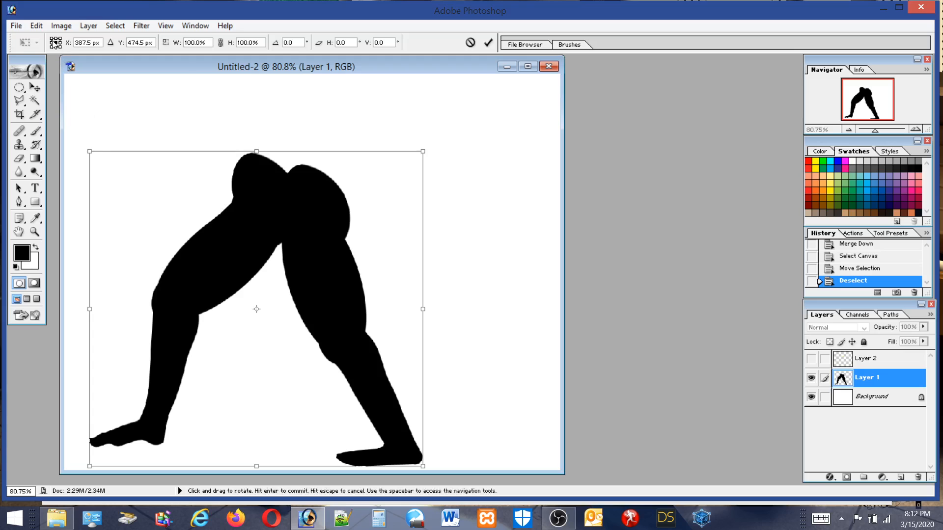
pyautogui.click(36, 26)
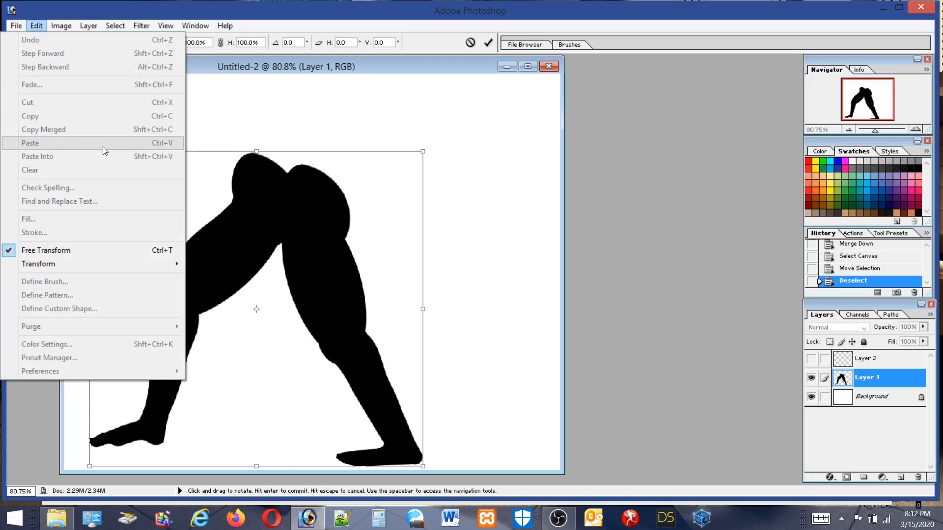
pyautogui.click(260, 222)
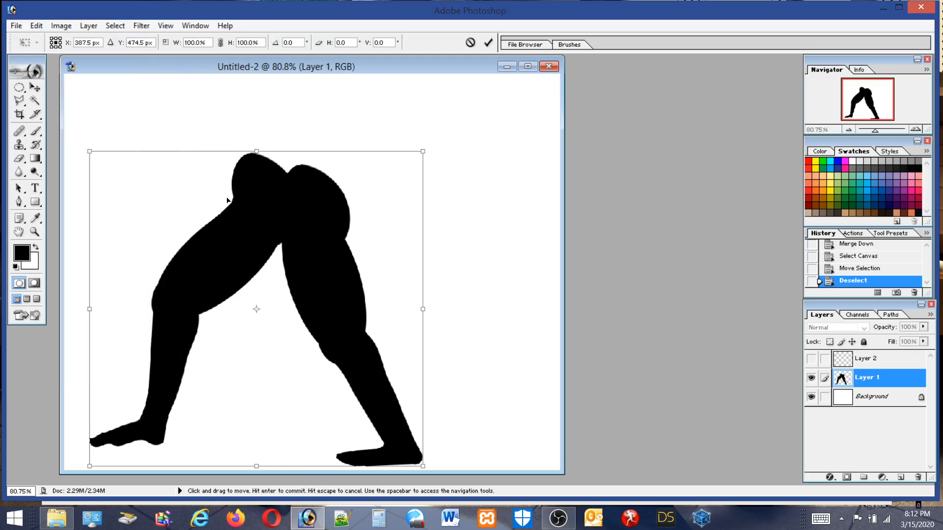
pyautogui.press('Escape')
# Paste the copied legs as a new layer, scaled proportionally to about 33.8%, and place them to the right of the large legs' hips.
pyautogui.click(36, 25)
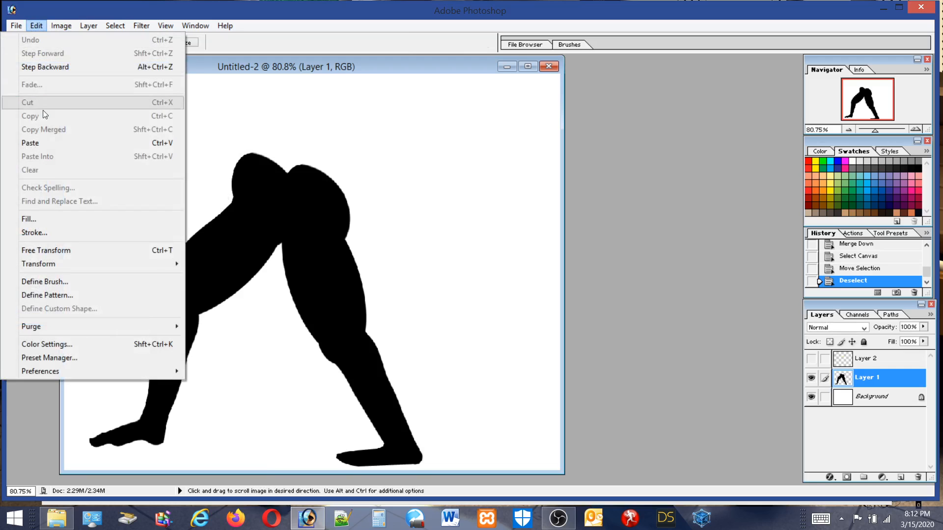
pyautogui.click(38, 143)
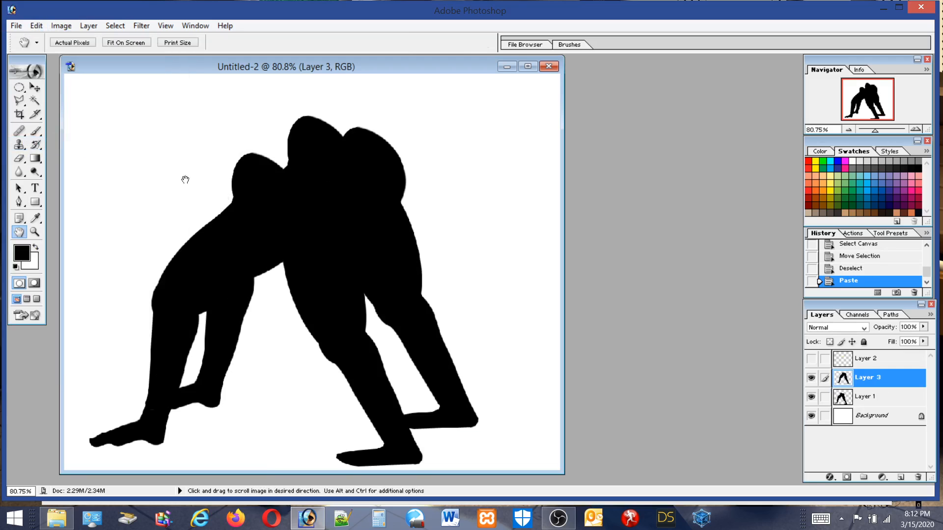
pyautogui.click(37, 26)
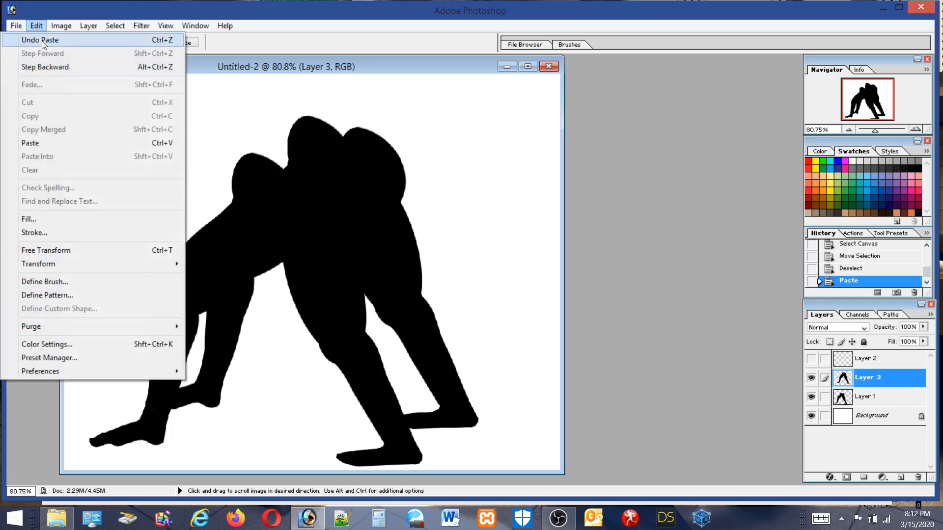
pyautogui.click(50, 249)
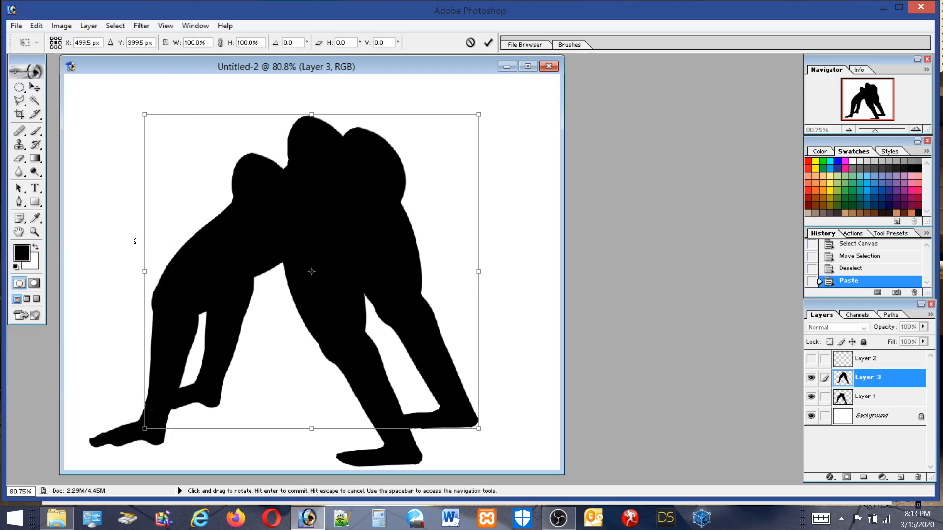
pyautogui.moveTo(145, 114); pyautogui.dragTo(404, 290)
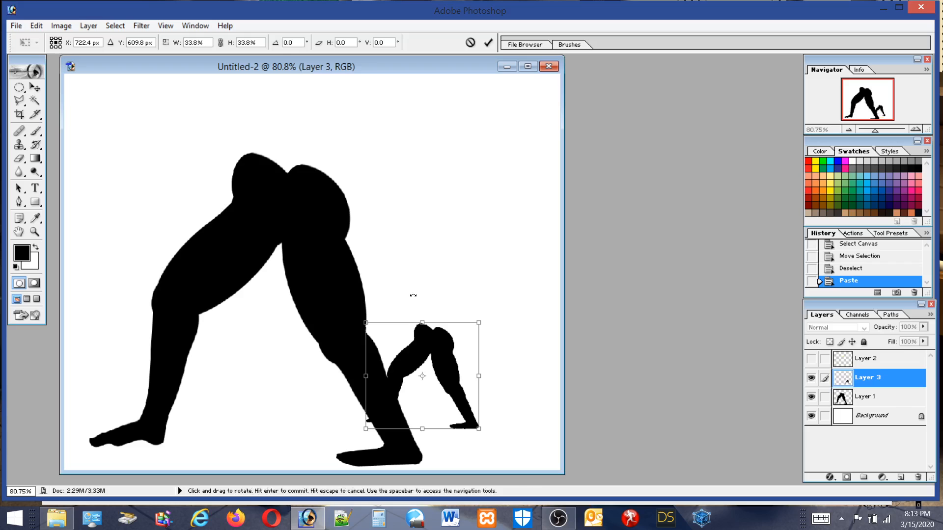
pyautogui.moveTo(429, 355); pyautogui.dragTo(441, 183)
pyautogui.press('Return')
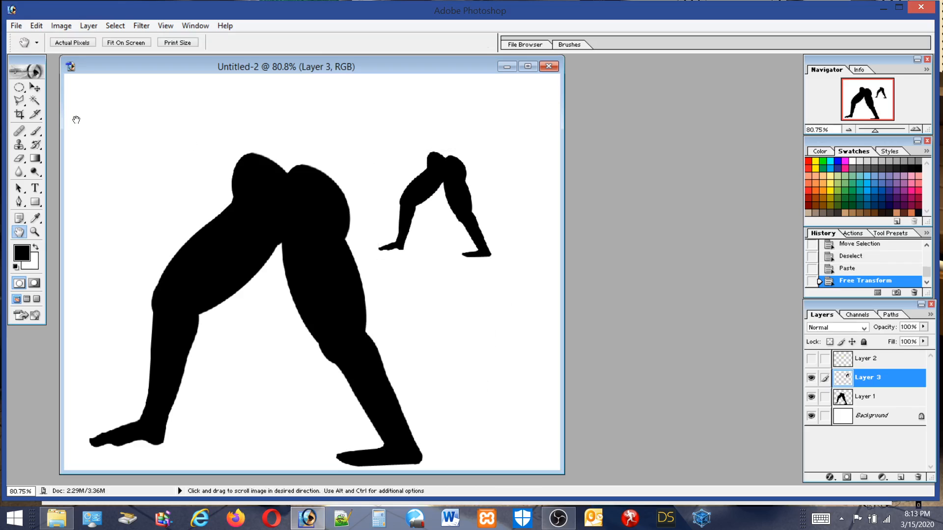
pyautogui.click(34, 87)
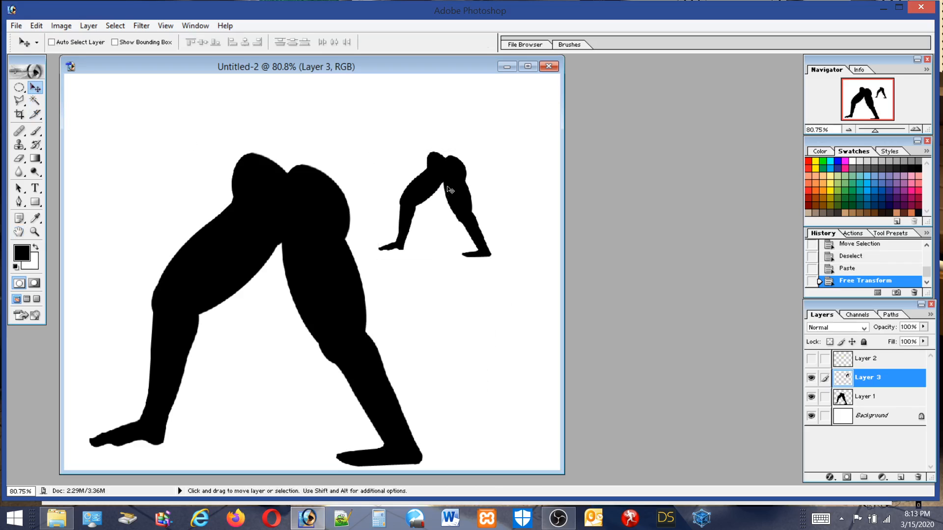
pyautogui.moveTo(447, 189); pyautogui.dragTo(441, 195)
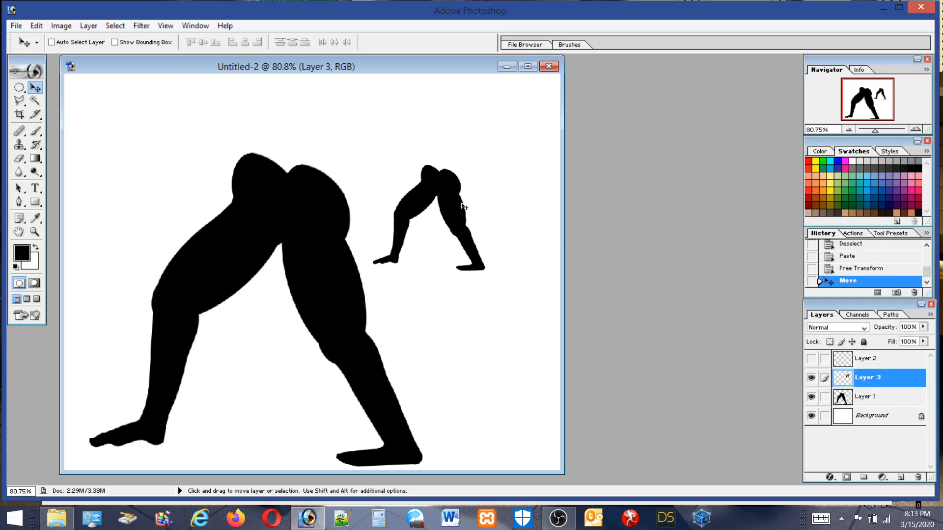
# Load the outline of the small legs on Layer 3 as a selection.
pyautogui.keyDown('ctrl'); pyautogui.click(869, 385); pyautogui.keyUp('ctrl')
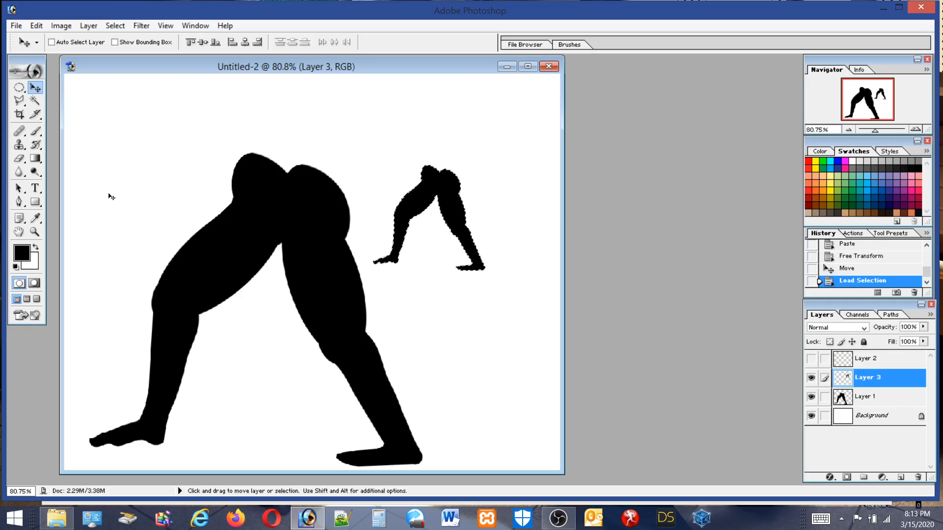
pyautogui.click(35, 232)
pyautogui.moveTo(370, 180); pyautogui.dragTo(468, 266)
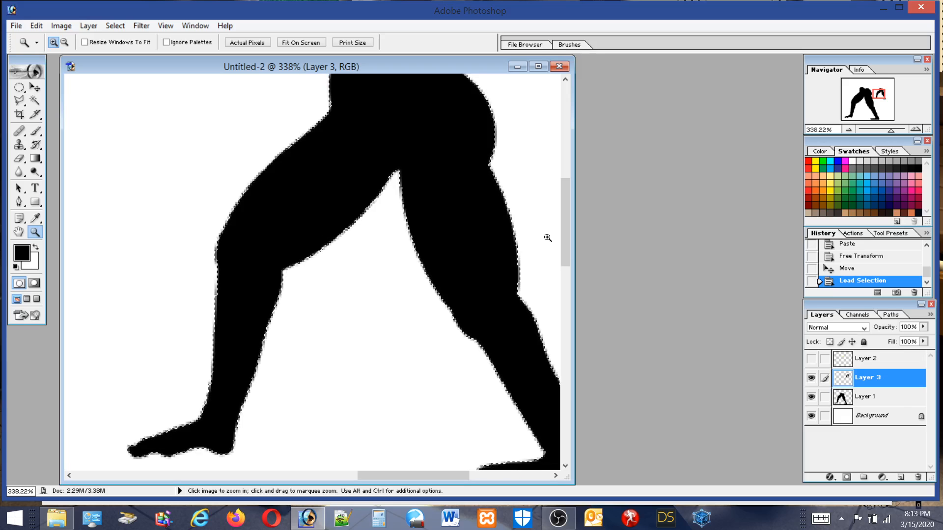
pyautogui.moveTo(566, 222)
pyautogui.mouseDown()
pyautogui.moveTo(568, 153)
pyautogui.moveTo(571, 211)
pyautogui.mouseUp()
# Feather the selection around the small legs by 2 pixels.
pyautogui.click(116, 25)
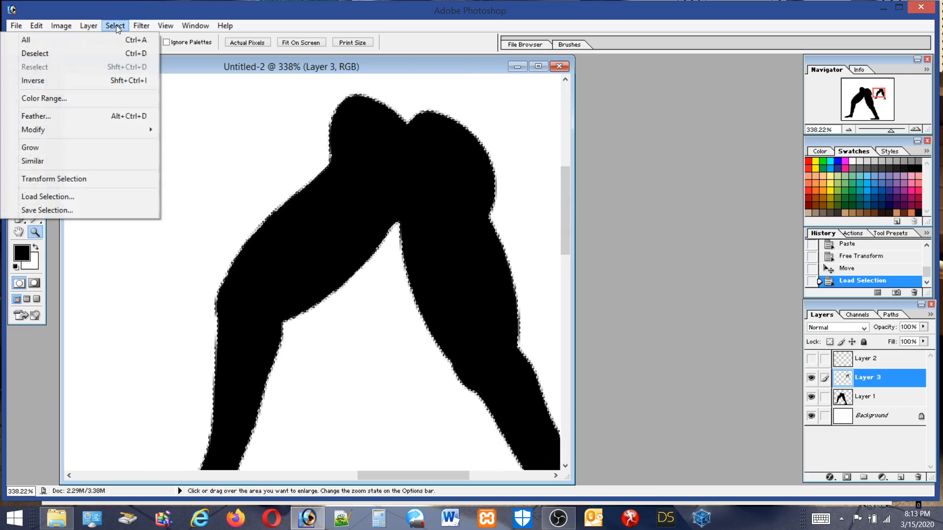
pyautogui.click(34, 116)
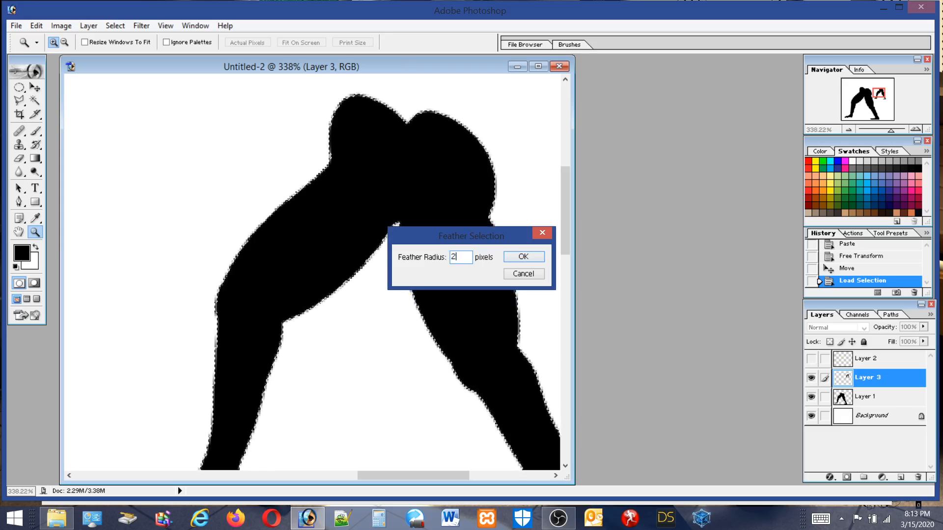
pyautogui.click(524, 256)
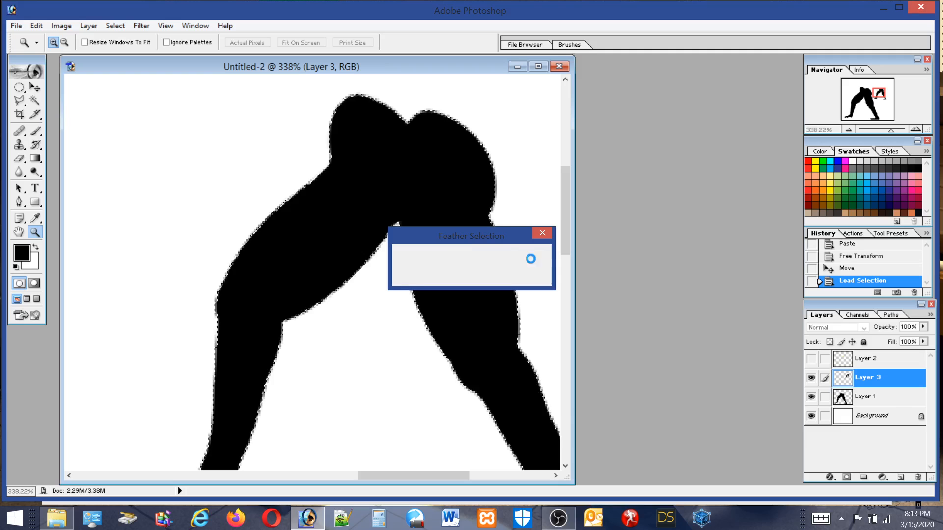
# Invert the feathered selection, clear the outer edge of the small legs on Layer 3, and deselect.
pyautogui.click(116, 26)
pyautogui.click(44, 81)
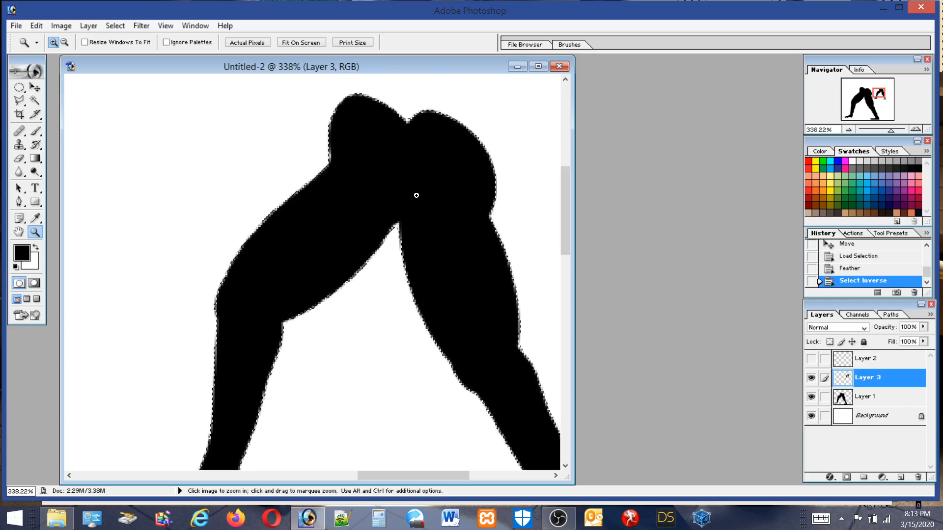
pyautogui.press('Delete')
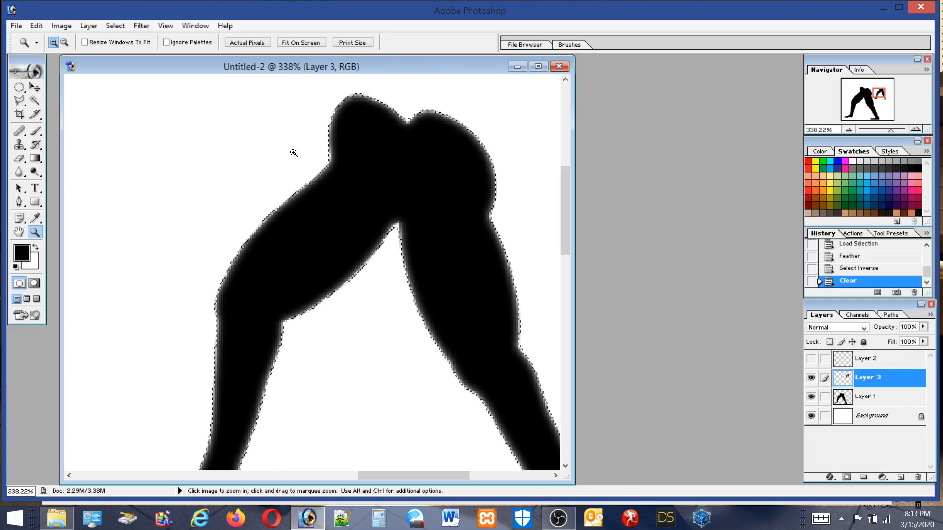
pyautogui.press('m')
pyautogui.hotkey('ctrl', 'd')
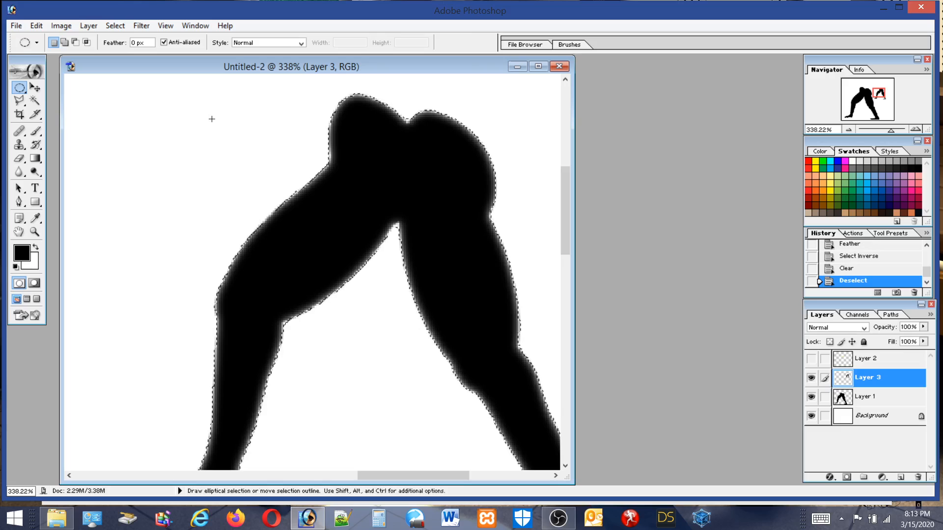
pyautogui.doubleClick(34, 233)
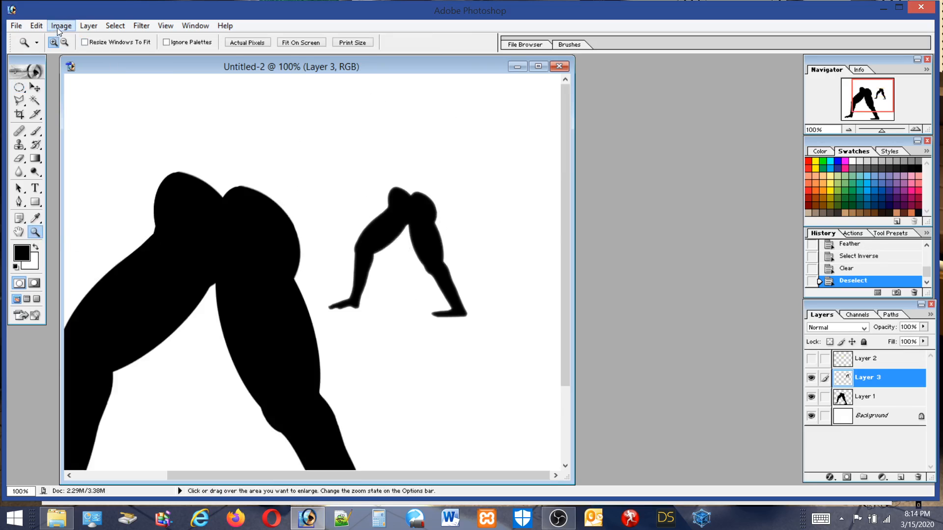
# Undo the deselection, clearing, inversion and feathering, going back to the loaded outline selection of the small legs.
pyautogui.click(36, 26)
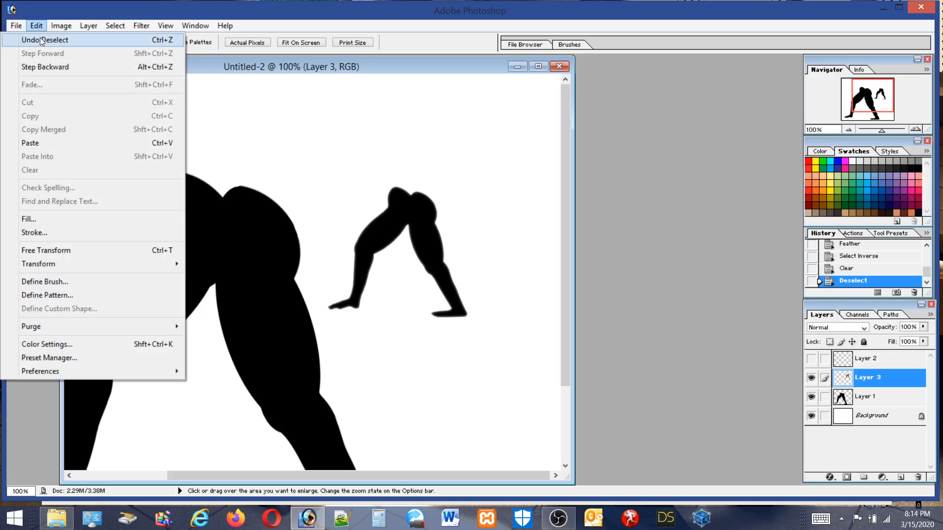
pyautogui.click(40, 42)
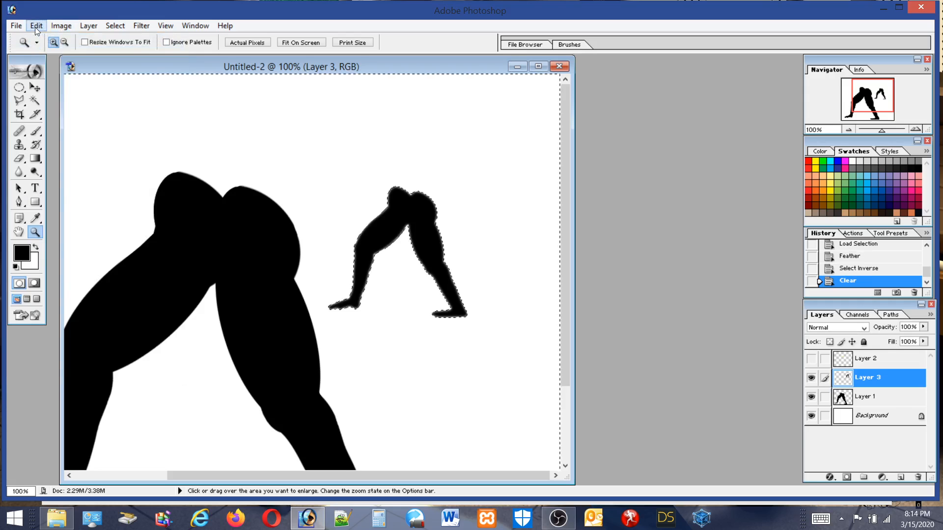
pyautogui.click(36, 26)
pyautogui.click(46, 68)
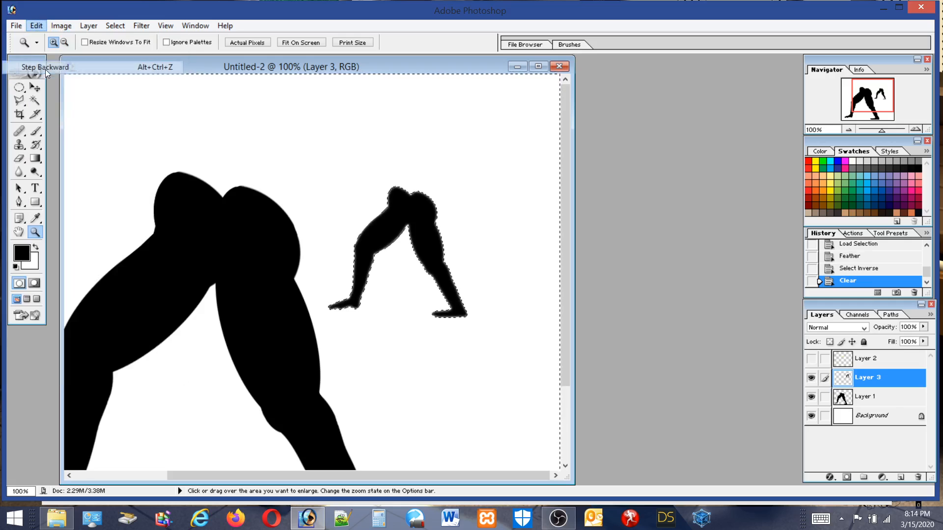
pyautogui.click(39, 28)
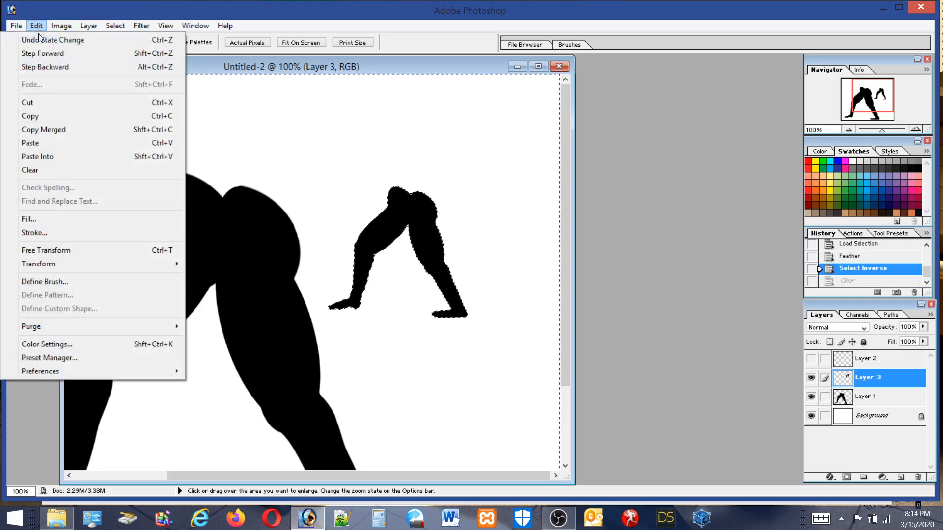
pyautogui.click(46, 72)
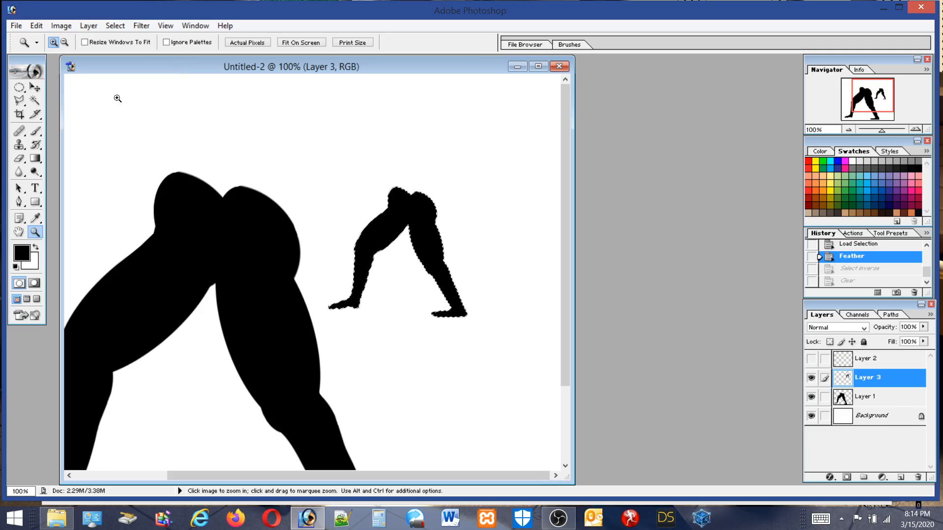
pyautogui.click(38, 26)
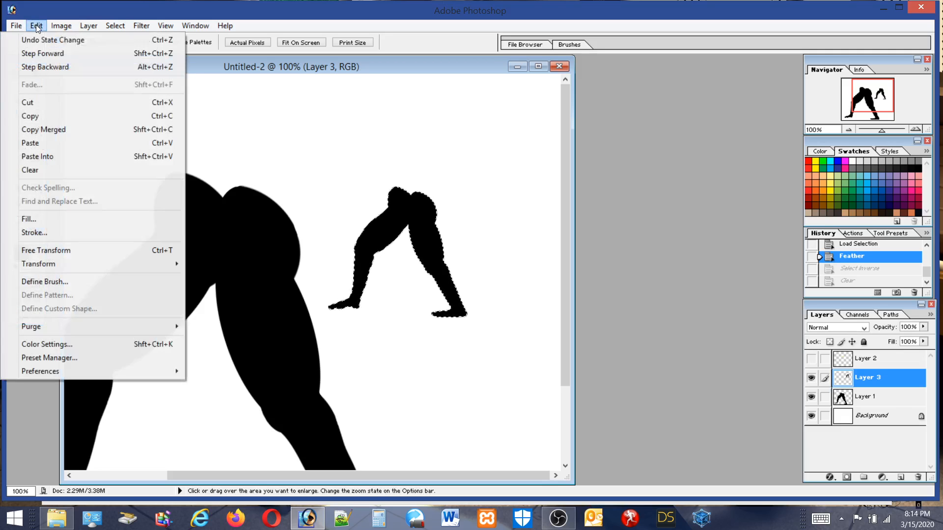
pyautogui.click(48, 65)
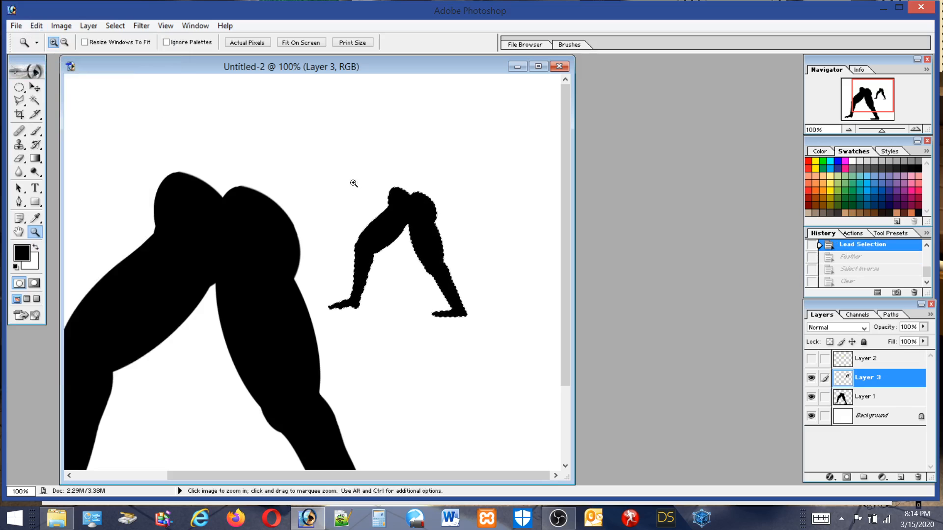
# Feather the loaded outline selection of the small legs by 3.5 pixels.
pyautogui.moveTo(352, 182); pyautogui.dragTo(466, 251)
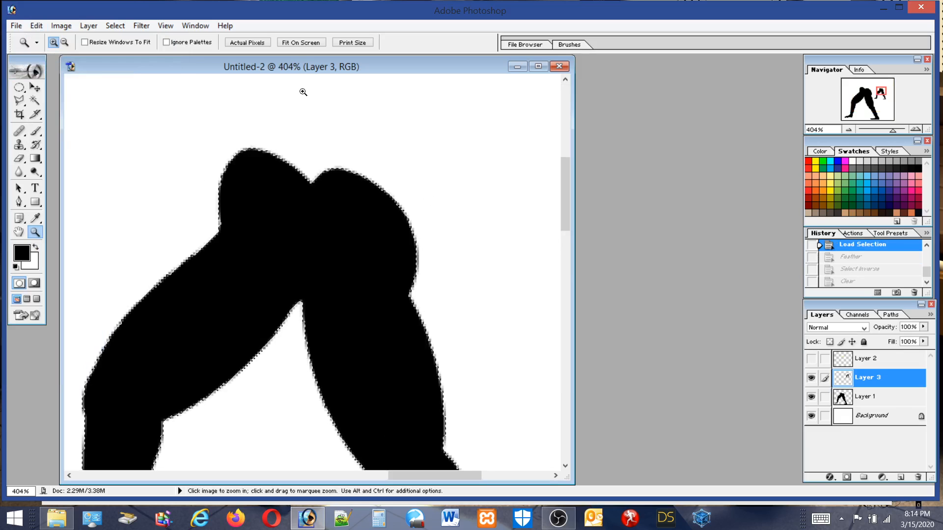
pyautogui.click(141, 25)
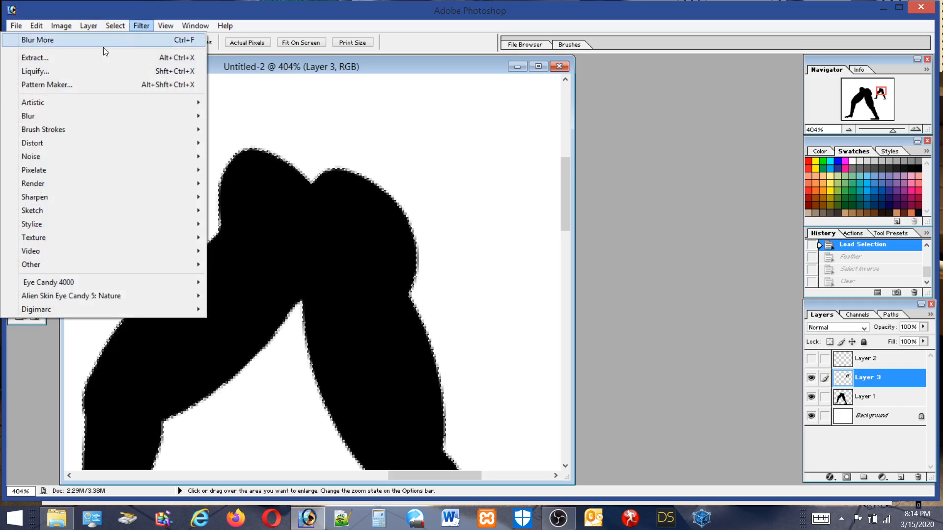
pyautogui.moveTo(43, 116)
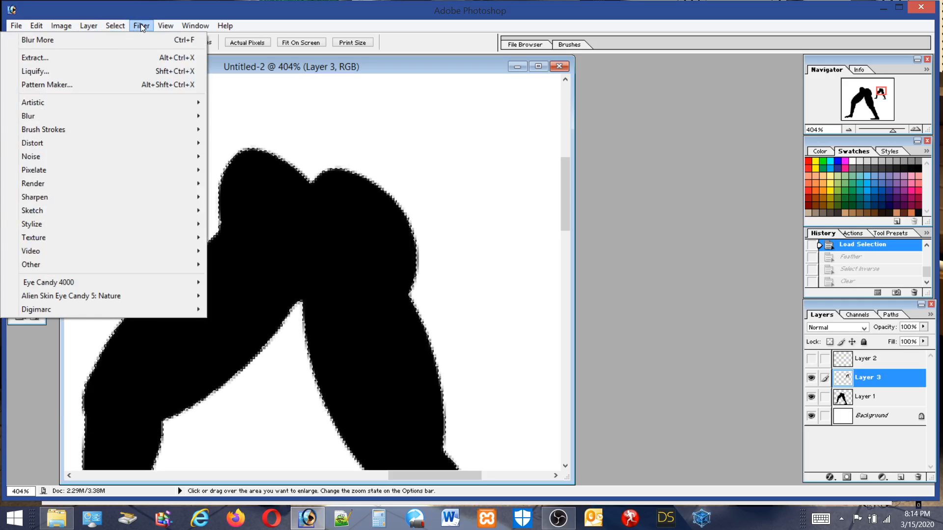
pyautogui.click(118, 27)
pyautogui.click(117, 28)
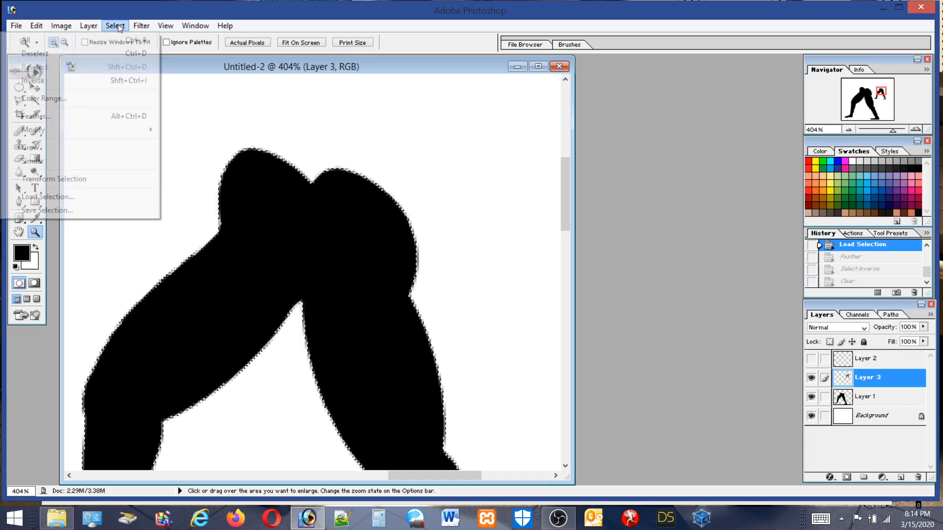
pyautogui.click(41, 119)
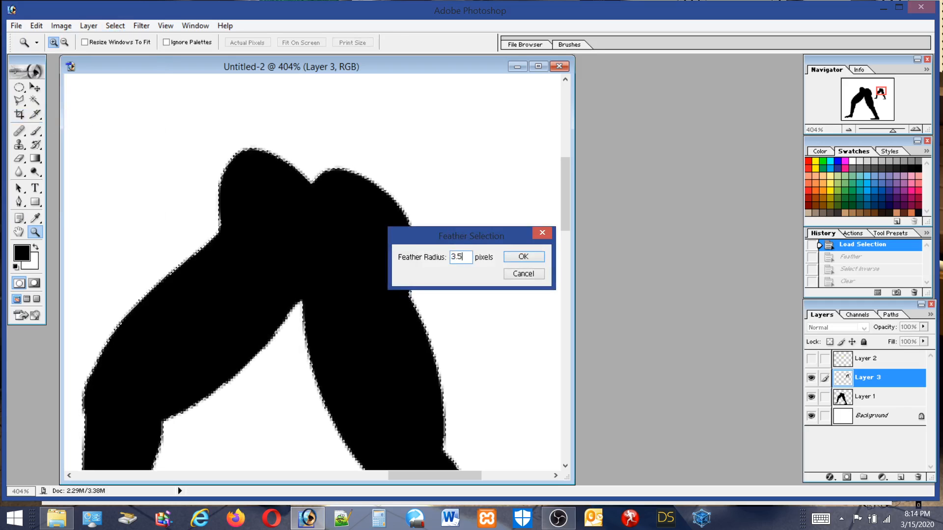
pyautogui.write('3.5')
pyautogui.click(531, 257)
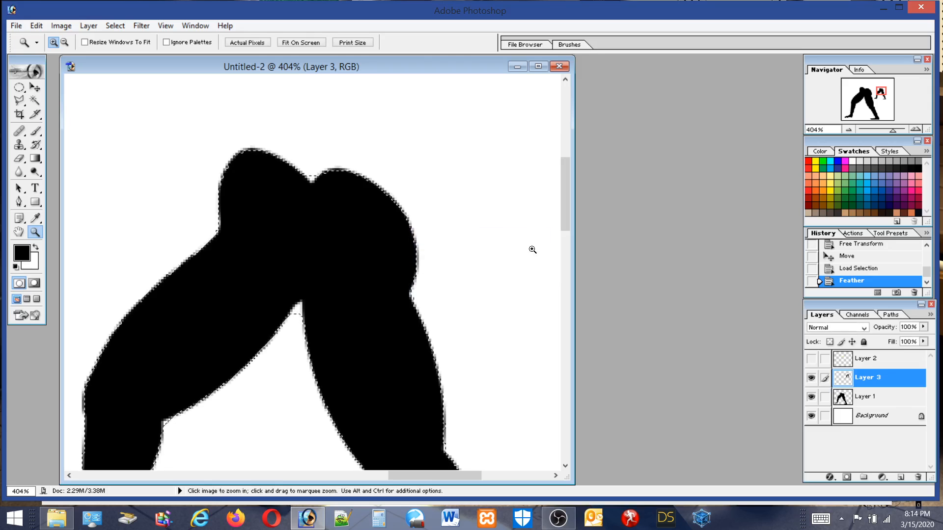
# Invert the feathered selection, clear the edge of the small legs on Layer 3, and deselect.
pyautogui.click(118, 25)
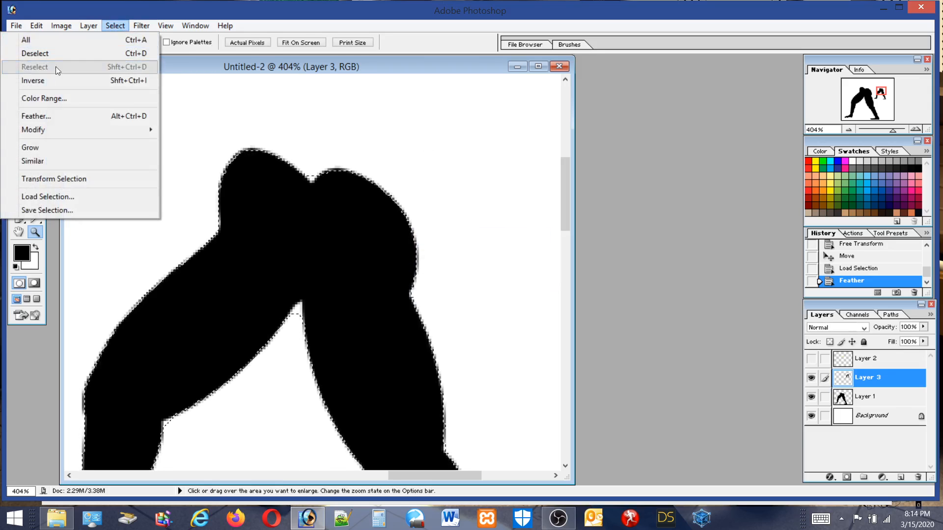
pyautogui.click(35, 81)
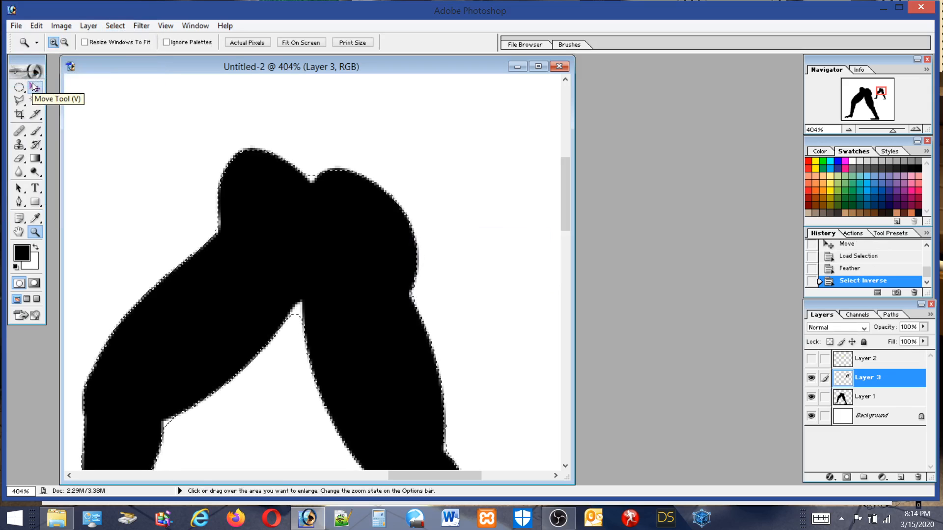
pyautogui.press('Delete')
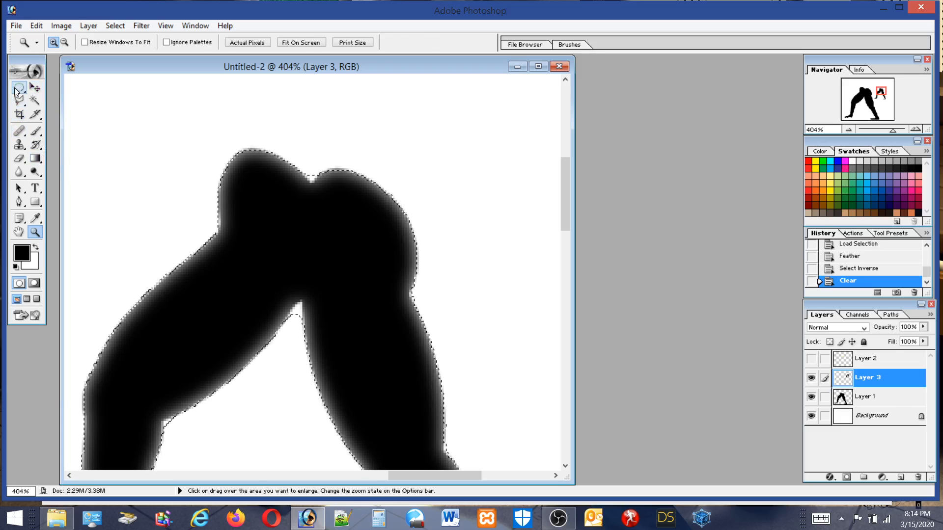
pyautogui.click(17, 90)
pyautogui.click(113, 119)
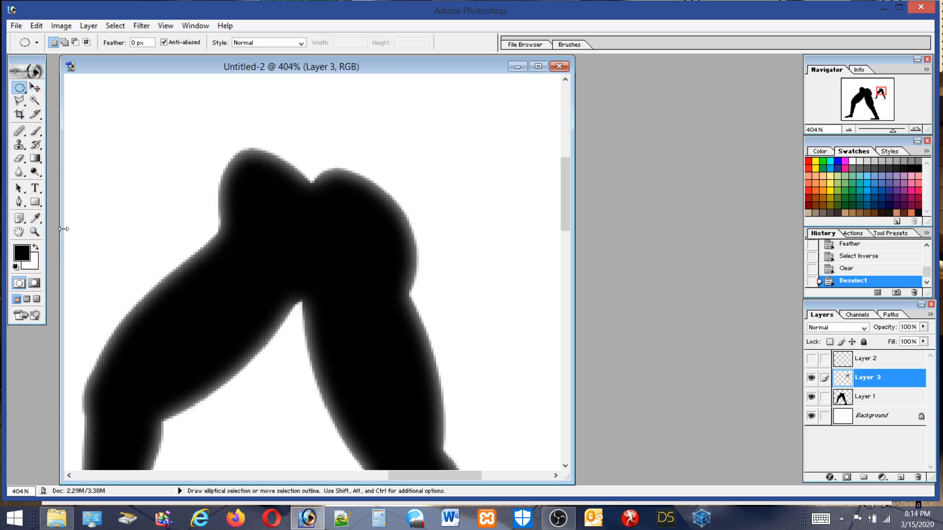
pyautogui.doubleClick(36, 232)
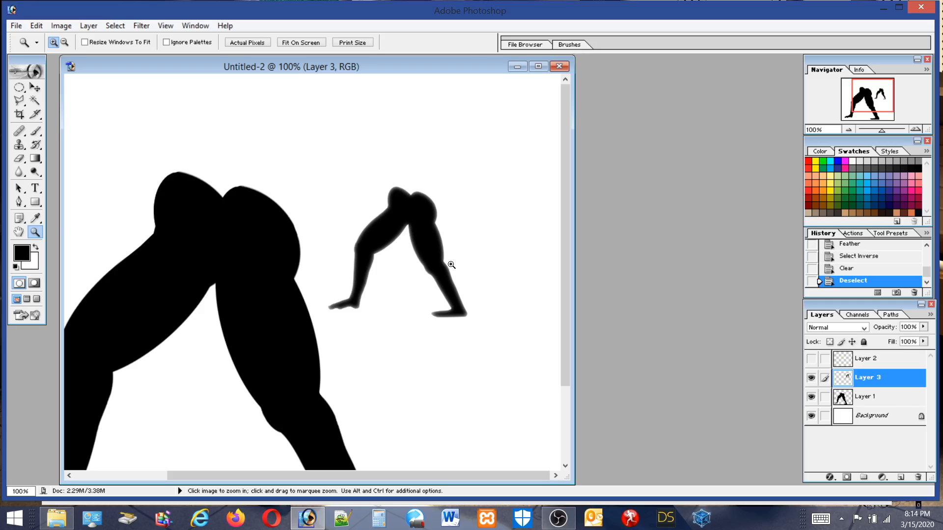
# Reload the softened outline of the small legs on Layer 3 as a selection and invert it.
pyautogui.moveTo(381, 180); pyautogui.dragTo(455, 271)
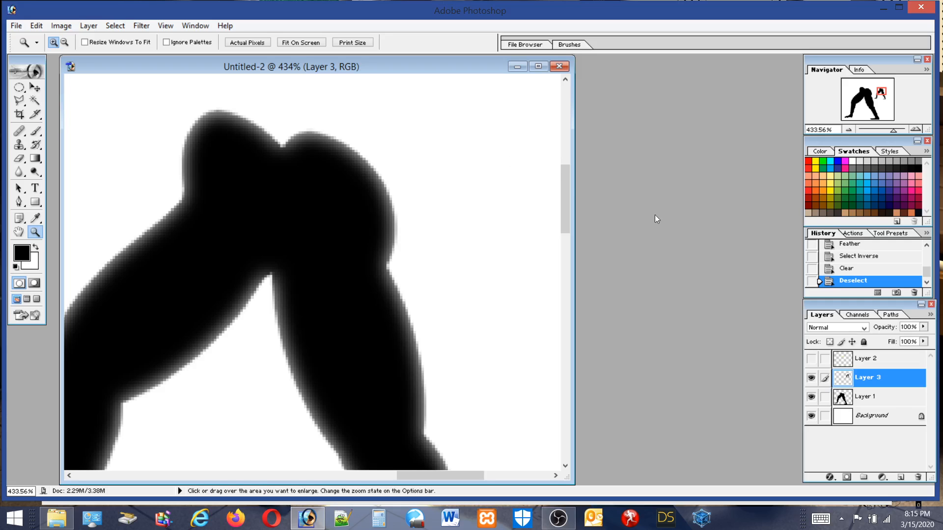
pyautogui.keyDown('ctrl'); pyautogui.click(865, 382); pyautogui.keyUp('ctrl')
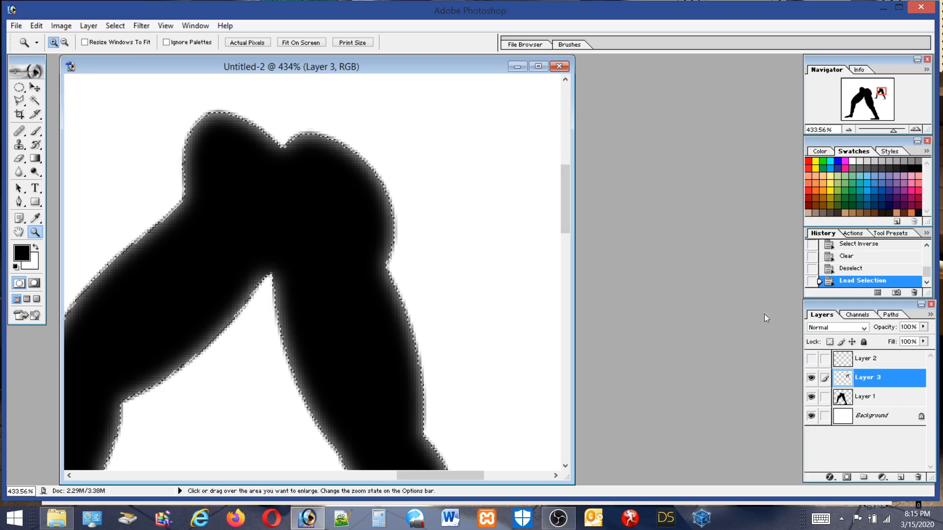
pyautogui.click(112, 29)
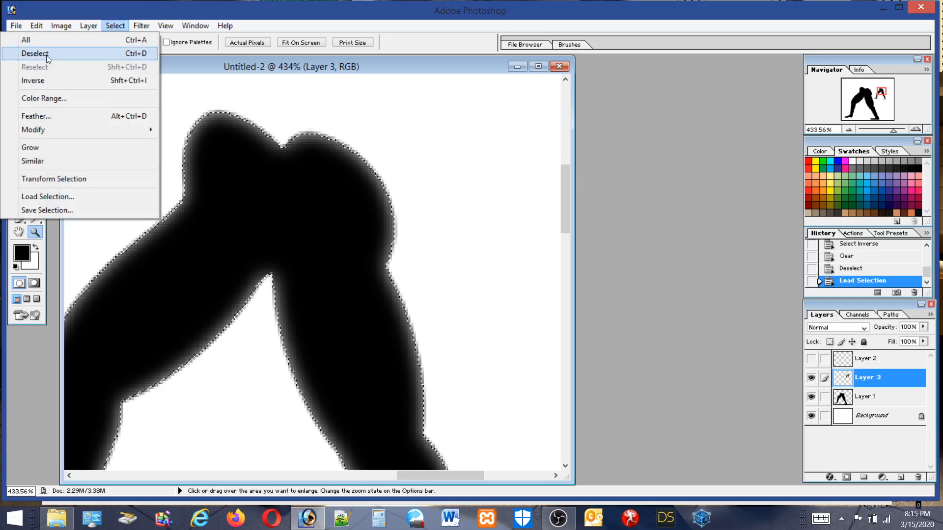
pyautogui.click(36, 82)
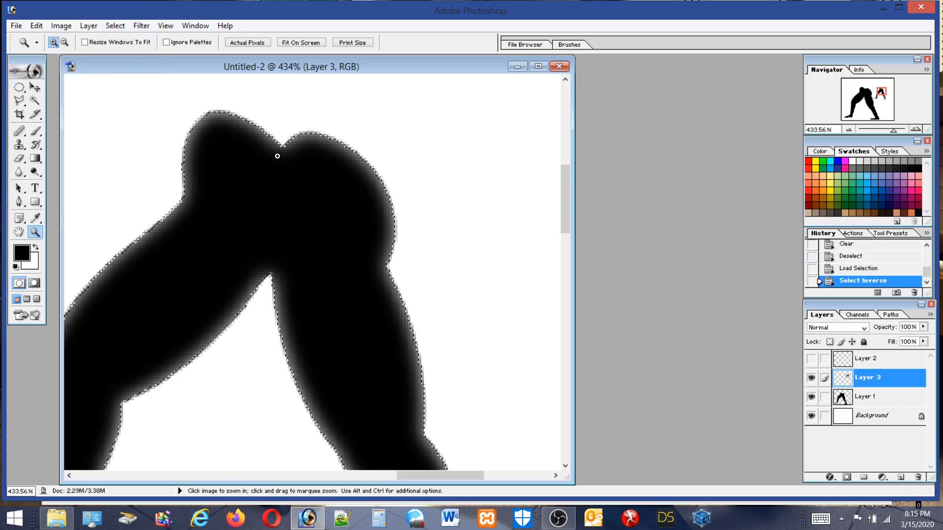
# Clear the inverted area to fade the small legs' edge further, and remove the selection.
pyautogui.press('Delete')
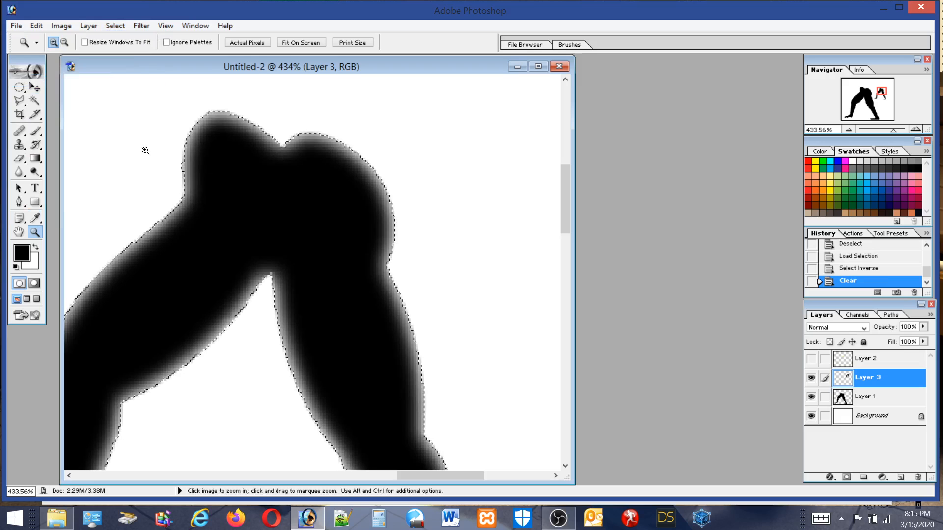
pyautogui.press('m')
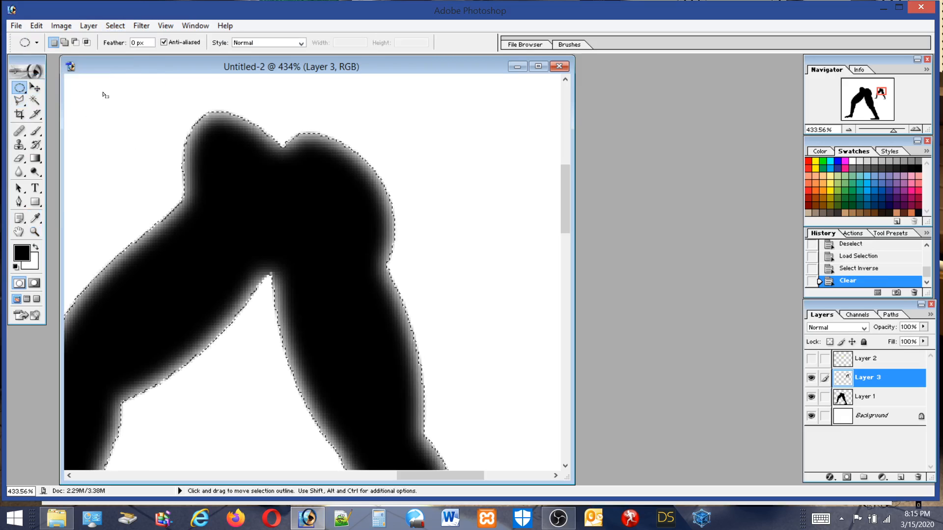
pyautogui.hotkey('ctrl', 'd')
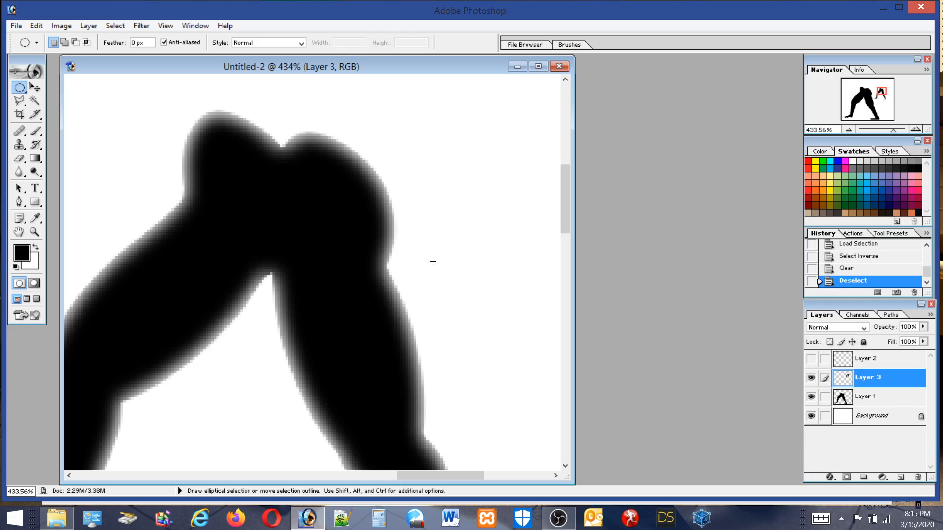
pyautogui.click(34, 233)
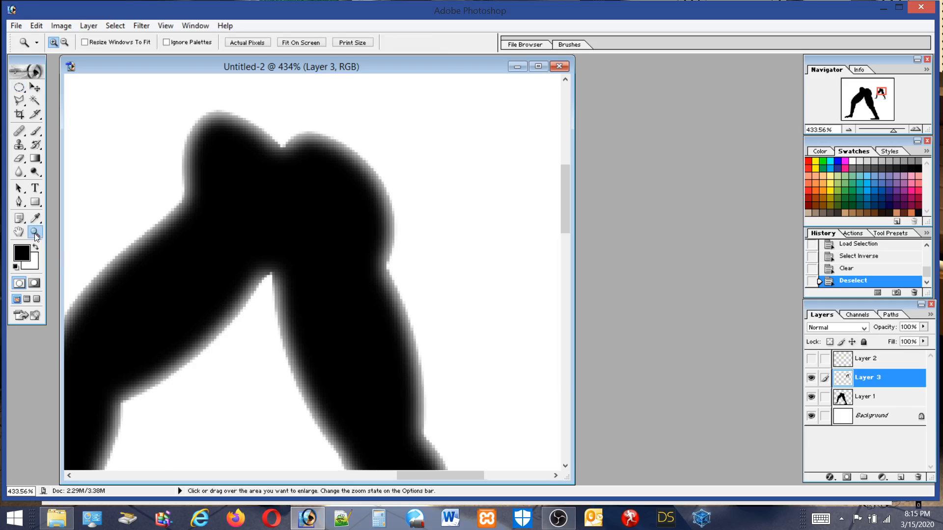
pyautogui.doubleClick(34, 234)
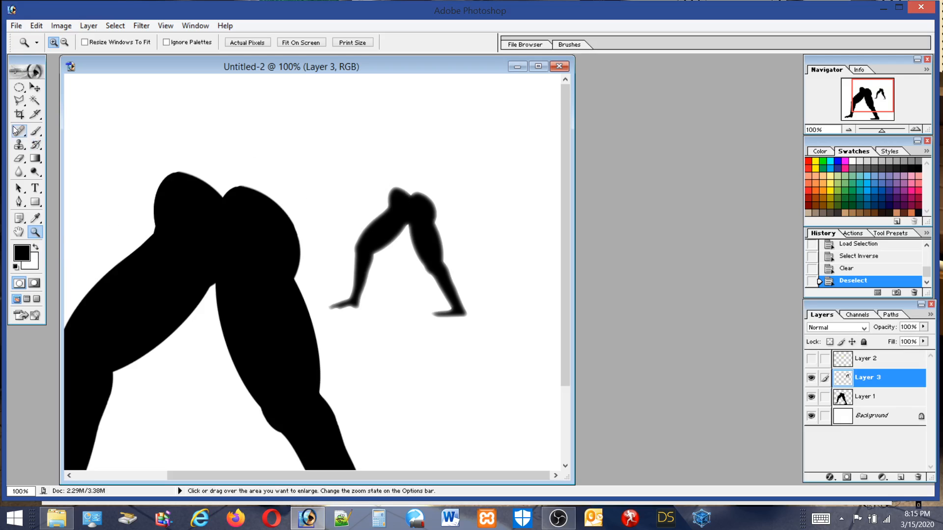
# Outline a torso above the large legs with the Polygonal Lasso and add a new layer between Layer 3 and Layer 1.
pyautogui.click(19, 100)
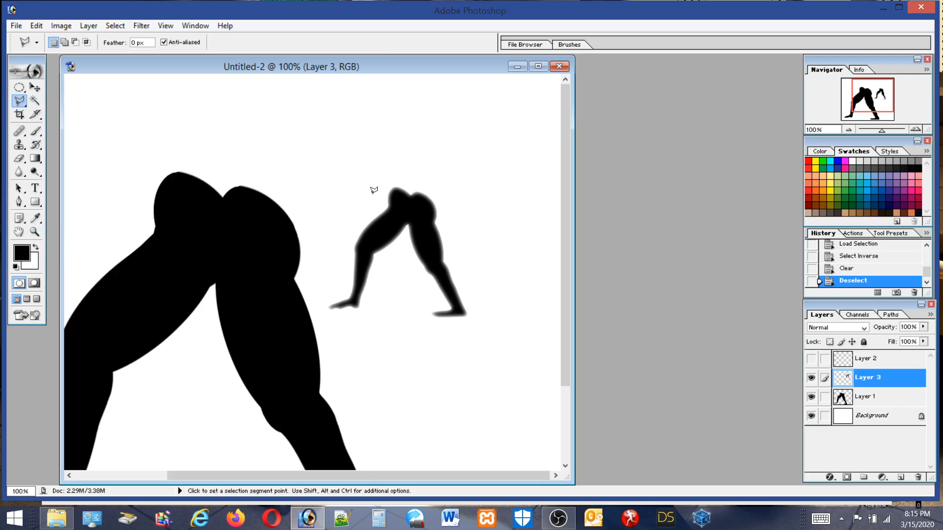
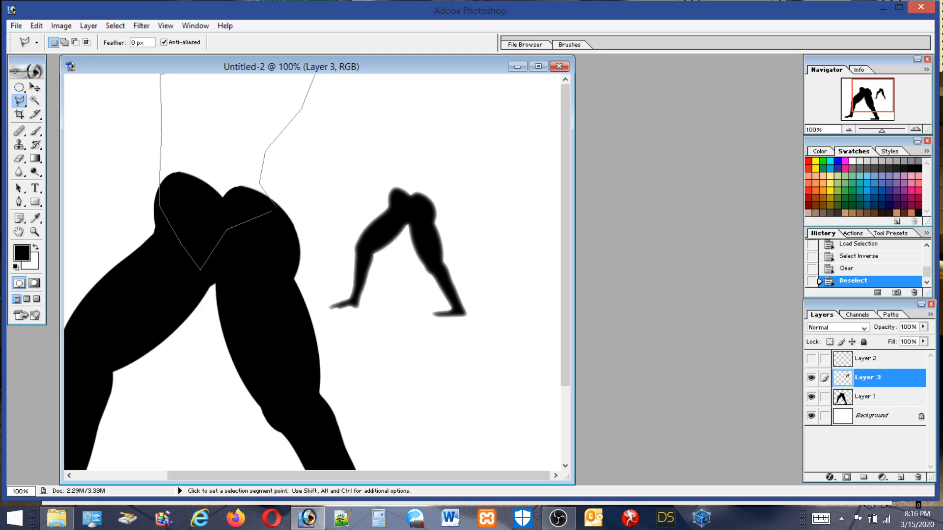
pyautogui.click(277, 207)
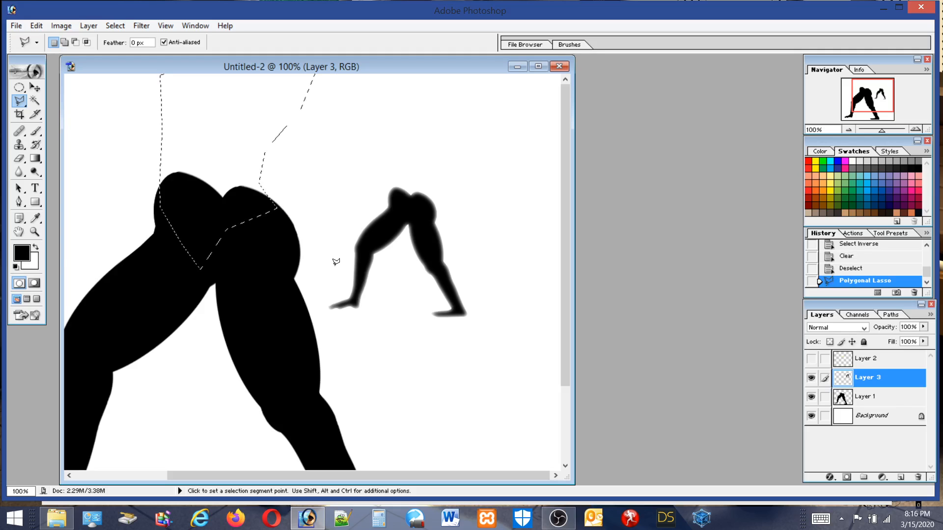
pyautogui.click(900, 477)
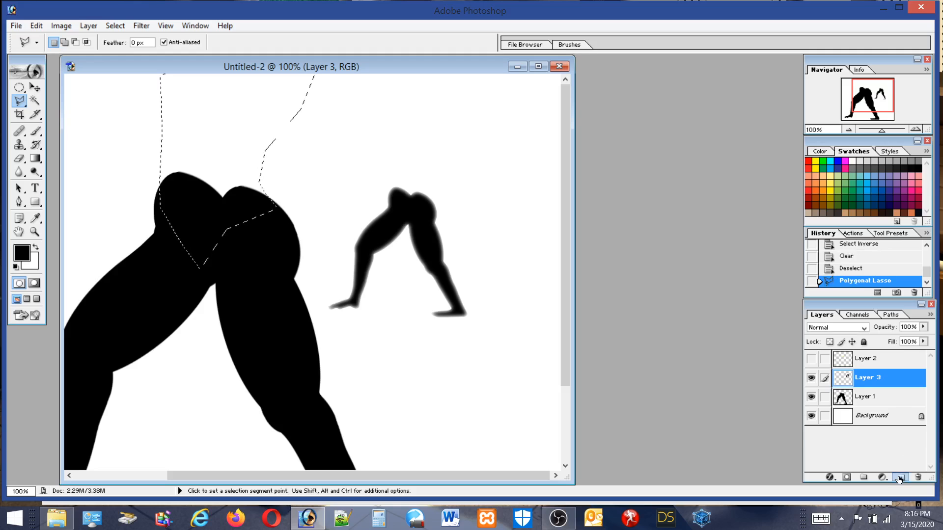
pyautogui.moveTo(879, 377); pyautogui.dragTo(885, 408)
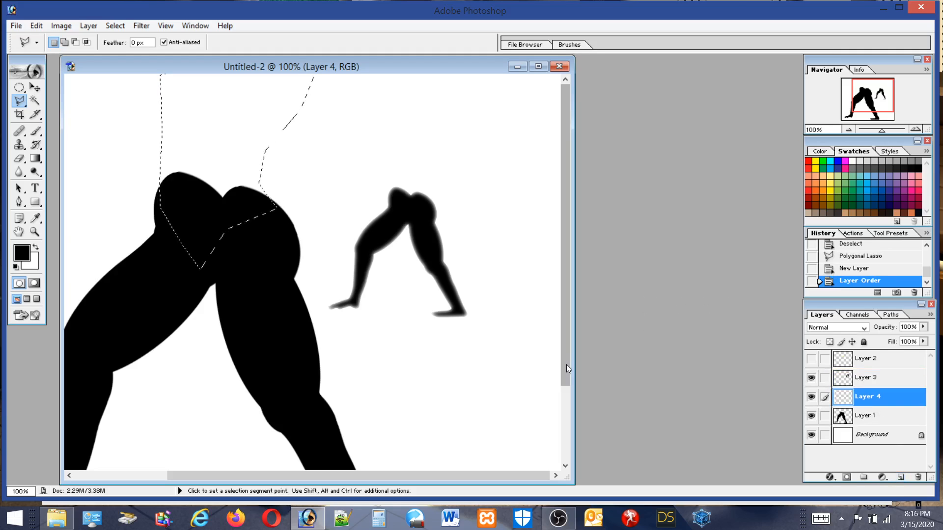
# Fill the torso selection with black on the new layer and deselect it.
pyautogui.click(34, 29)
pyautogui.click(28, 219)
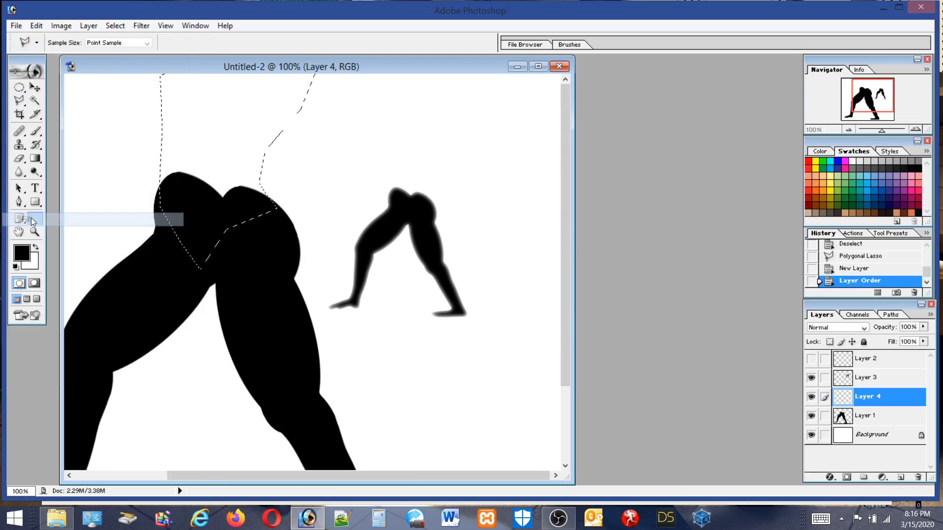
pyautogui.click(539, 211)
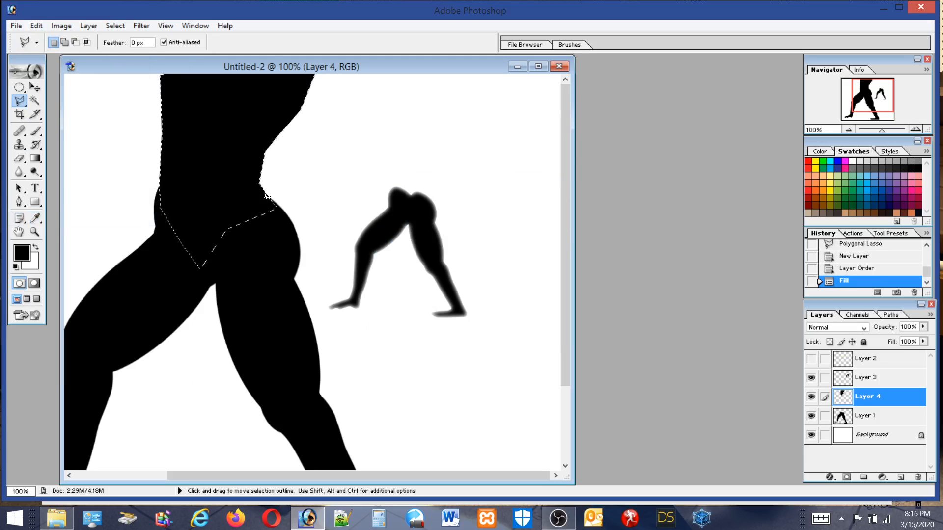
pyautogui.click(22, 87)
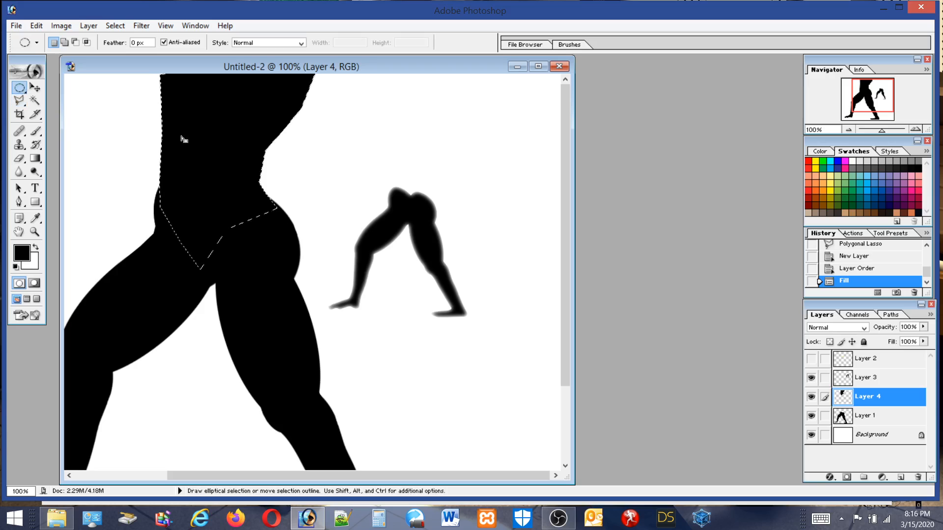
pyautogui.click(299, 165)
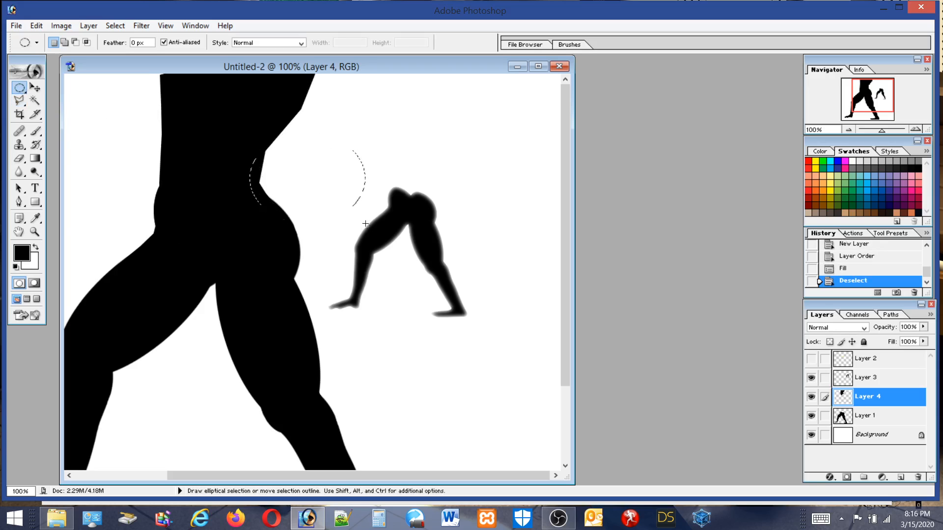
# Fit a circular selection into the inward bend of the waist and erase the torso's black edge inside it.
pyautogui.moveTo(370, 254); pyautogui.dragTo(374, 252)
pyautogui.moveTo(316, 191); pyautogui.dragTo(327, 170)
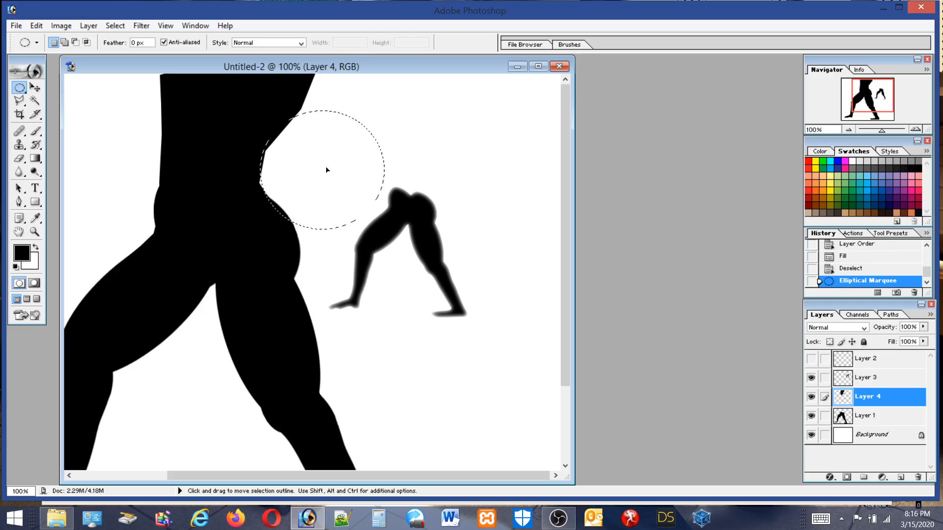
pyautogui.moveTo(326, 171); pyautogui.dragTo(328, 174)
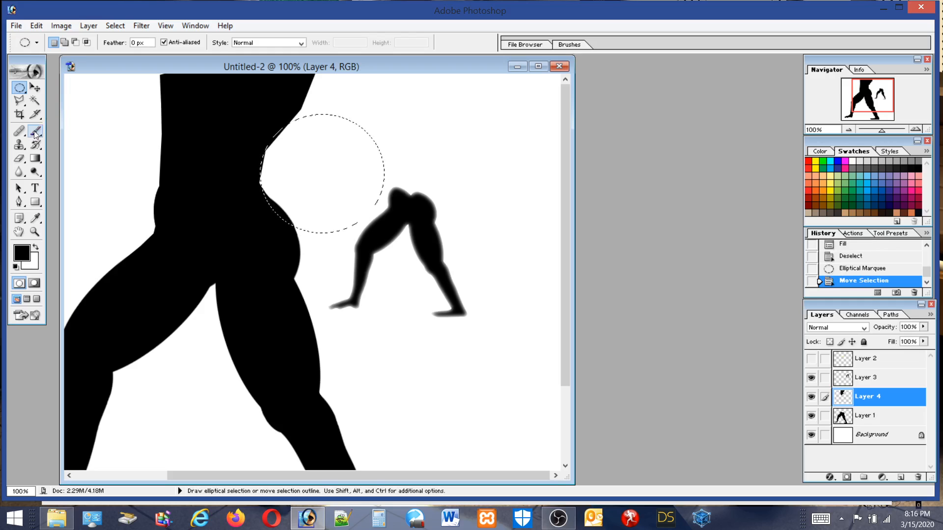
pyautogui.click(19, 158)
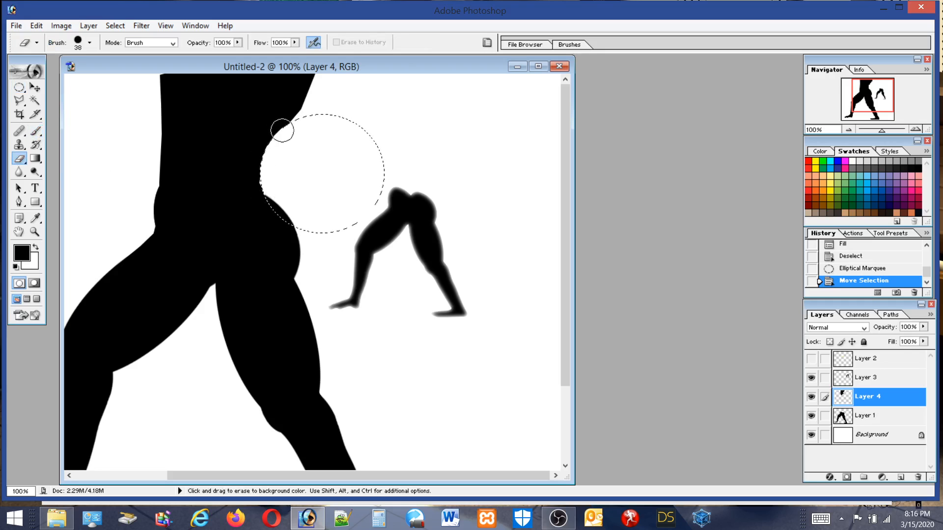
pyautogui.moveTo(278, 143); pyautogui.dragTo(290, 216)
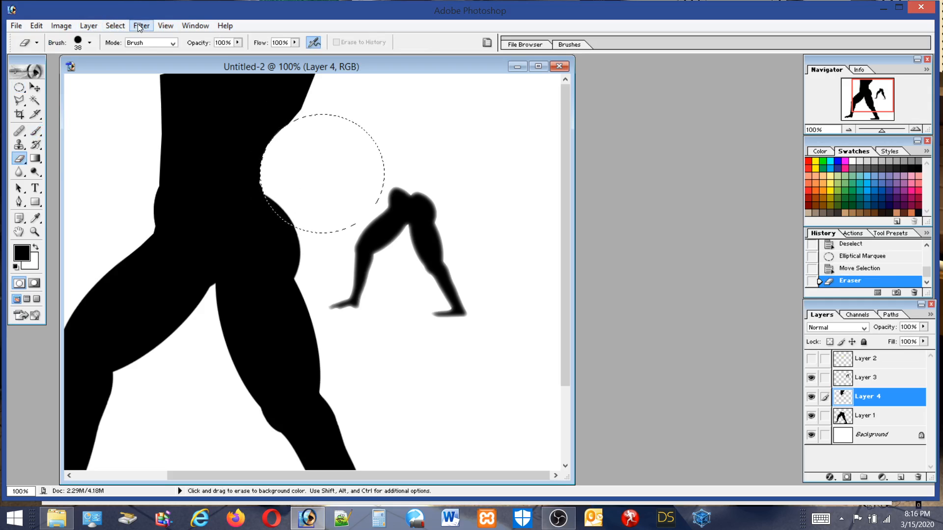
# Invert the circular selection at the waist and paint black with the Brush along the waist edge outside it.
pyautogui.click(115, 25)
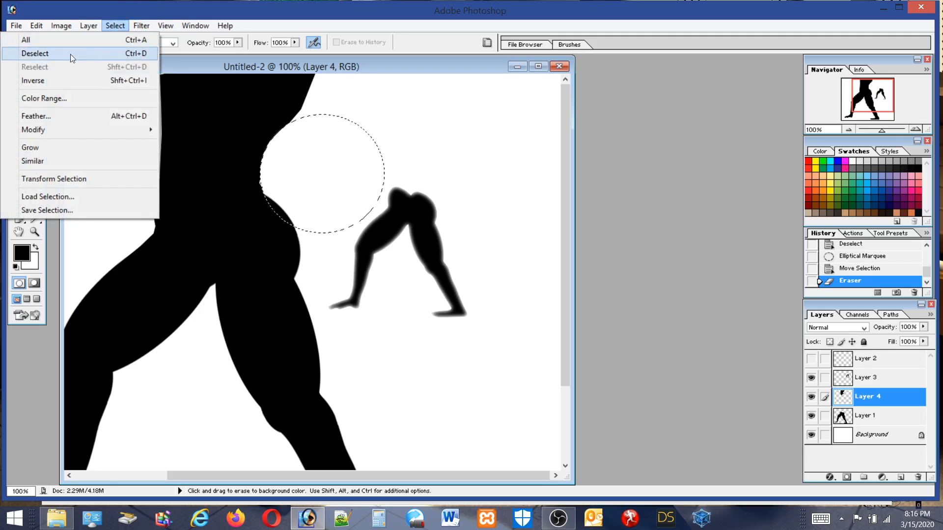
pyautogui.click(34, 80)
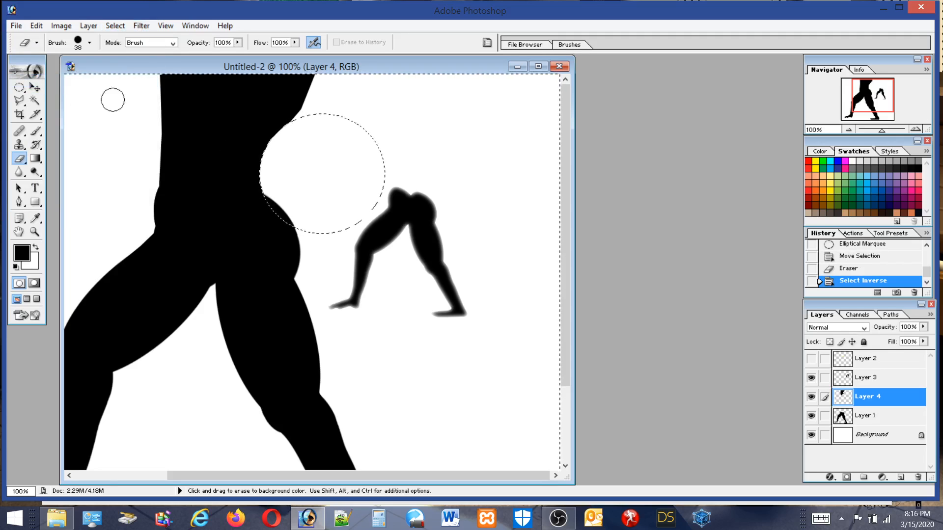
pyautogui.press('b')
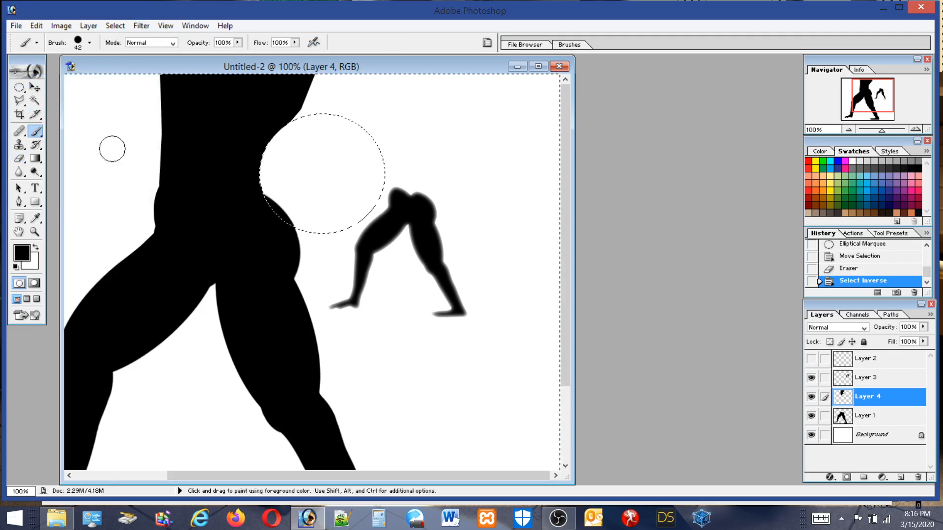
pyautogui.click(259, 181)
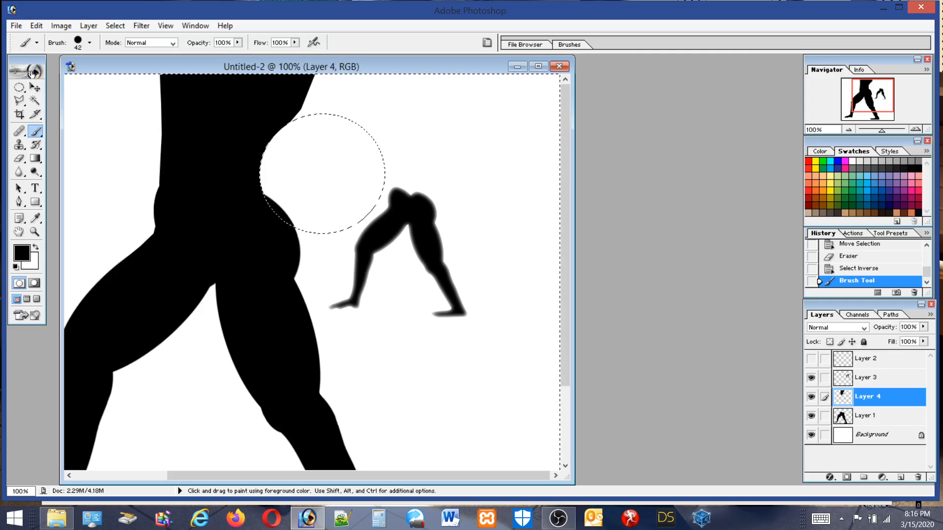
# Invert the selection back to the circle and shift it slightly upward within the waist's inward bend.
pyautogui.click(19, 87)
pyautogui.moveTo(175, 112); pyautogui.dragTo(176, 110)
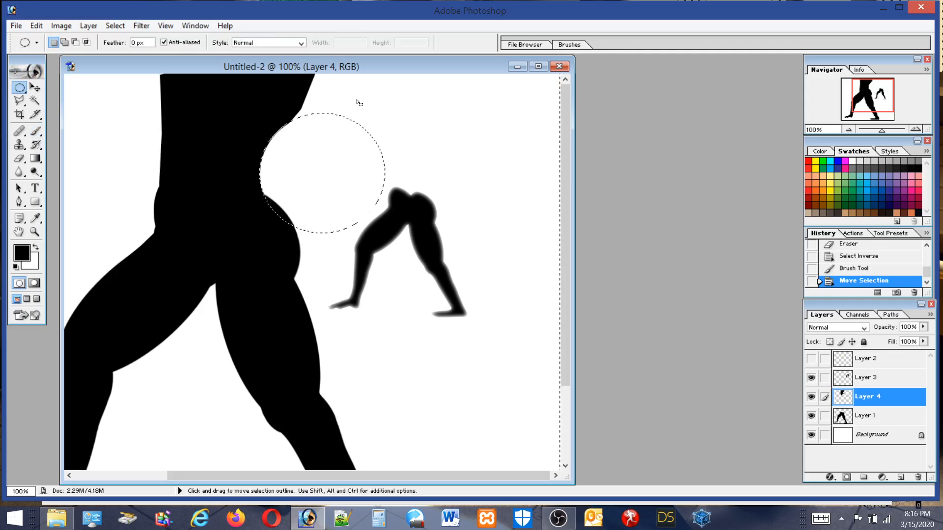
pyautogui.click(348, 149)
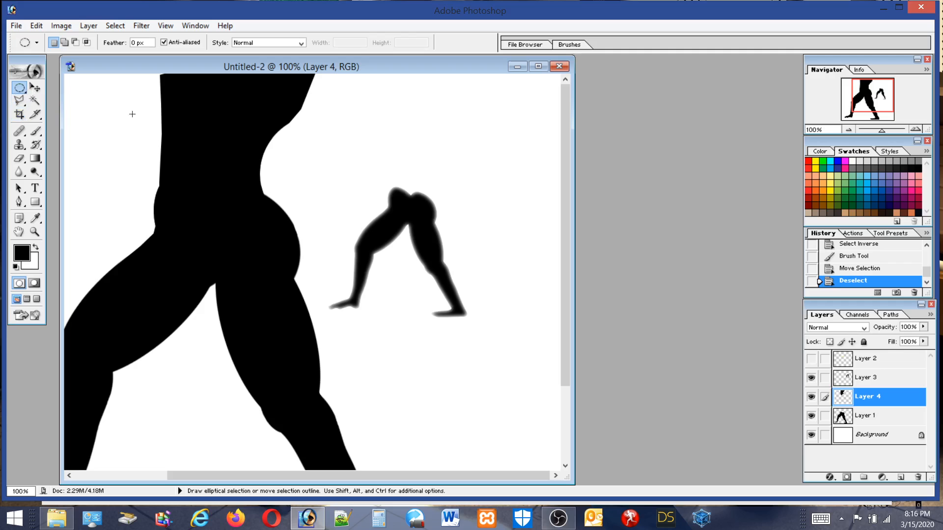
pyautogui.click(37, 27)
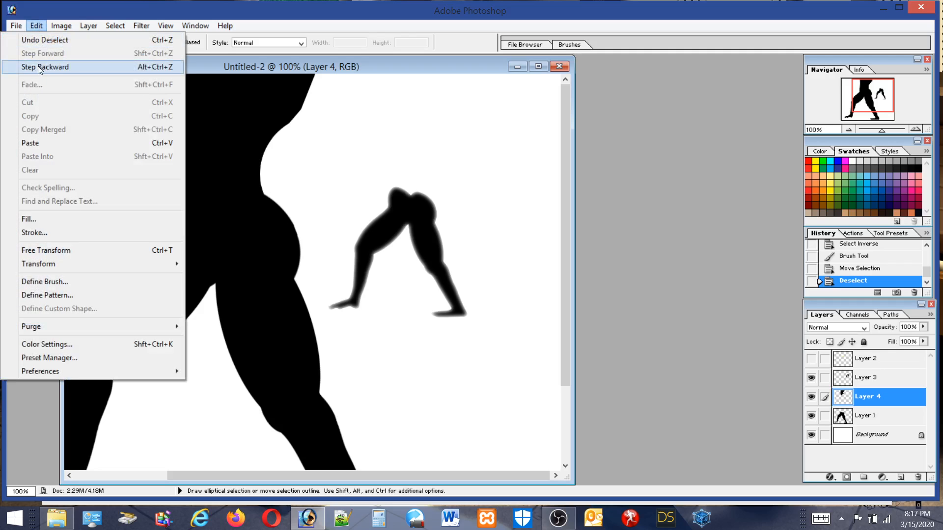
pyautogui.click(42, 40)
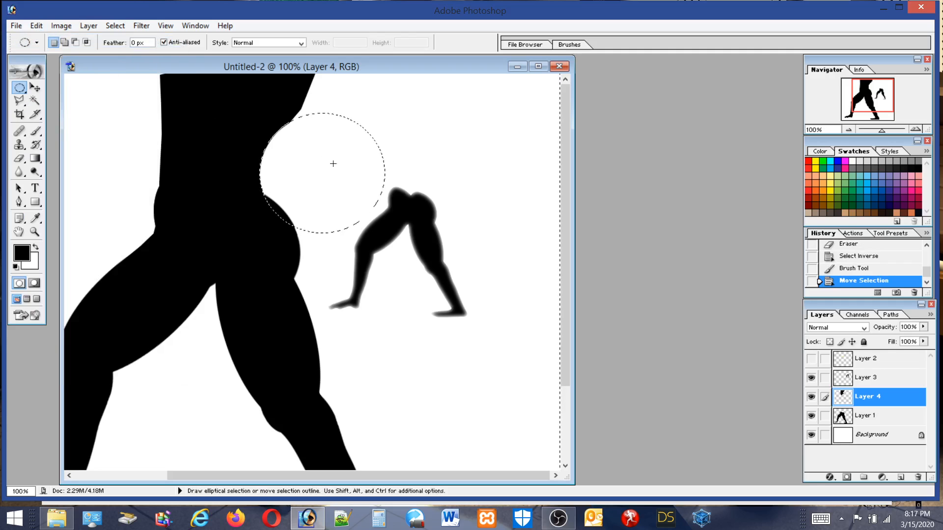
pyautogui.click(107, 27)
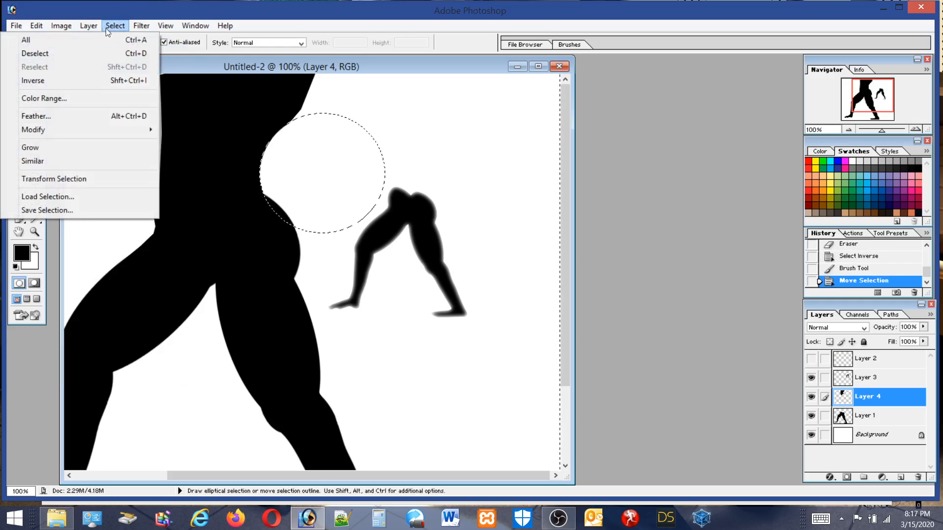
pyautogui.click(33, 81)
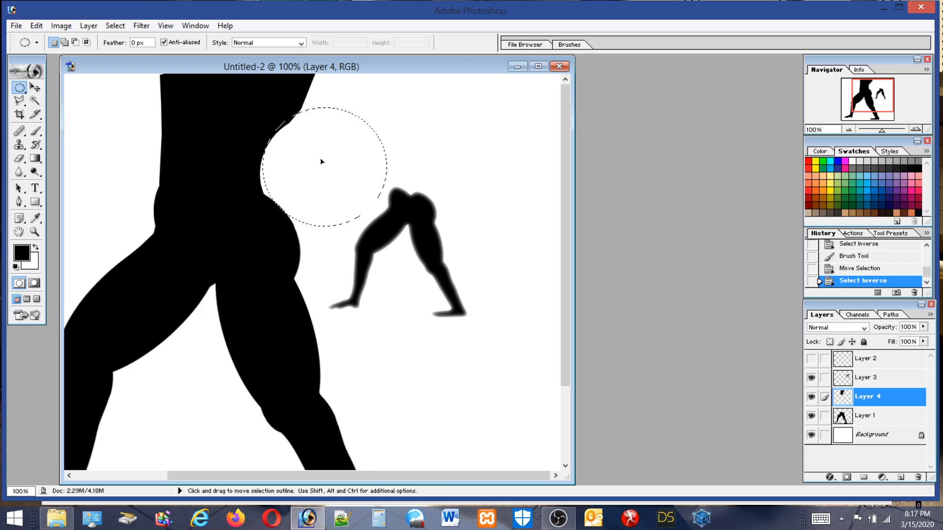
pyautogui.moveTo(320, 159); pyautogui.dragTo(321, 160)
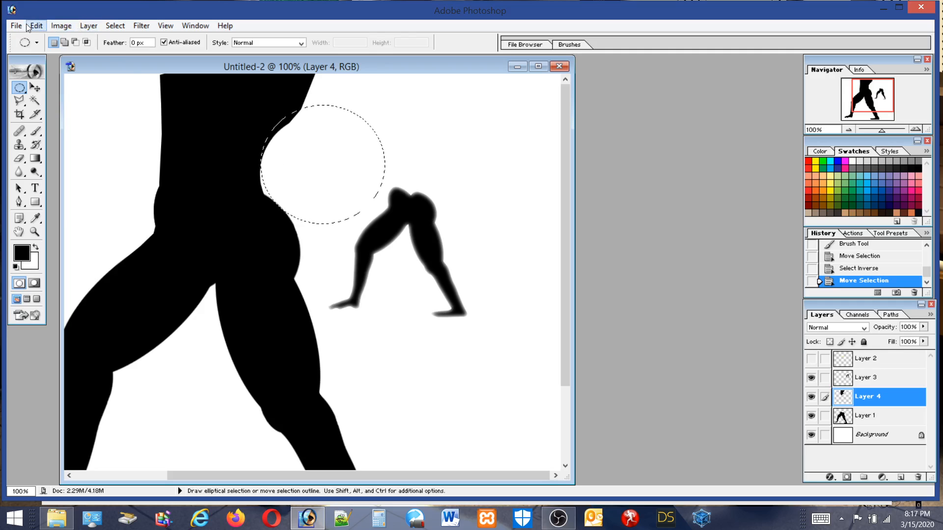
# Invert the shifted circle selection and brush black around it to fill in the lower waist where it meets the hip.
pyautogui.click(113, 25)
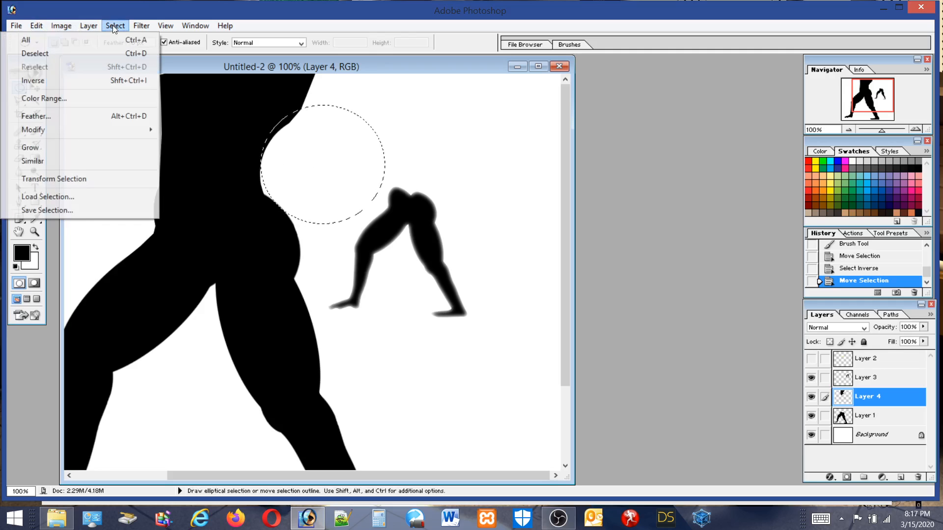
pyautogui.click(36, 81)
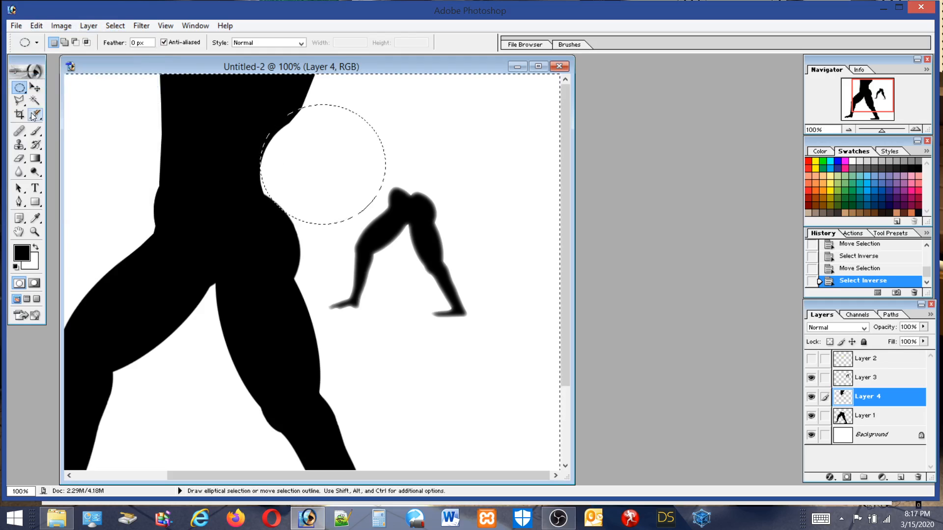
pyautogui.click(36, 131)
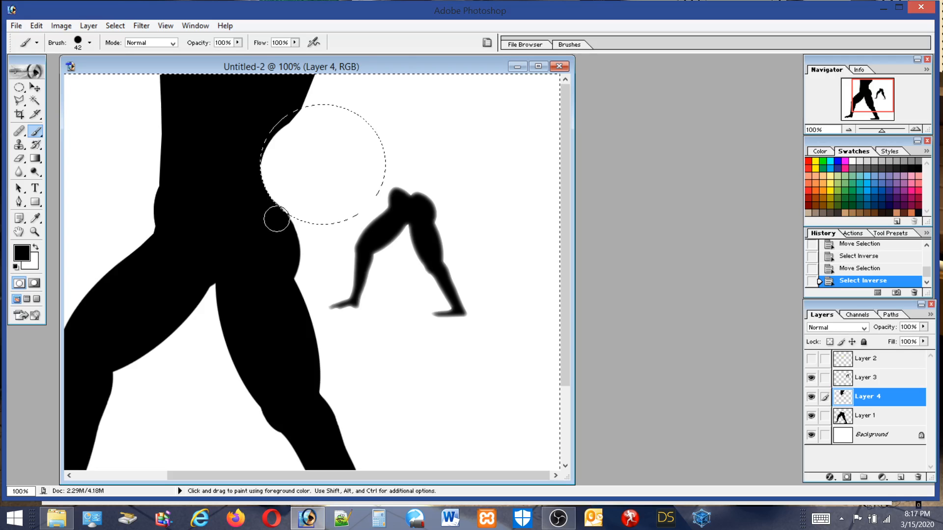
pyautogui.click(246, 168)
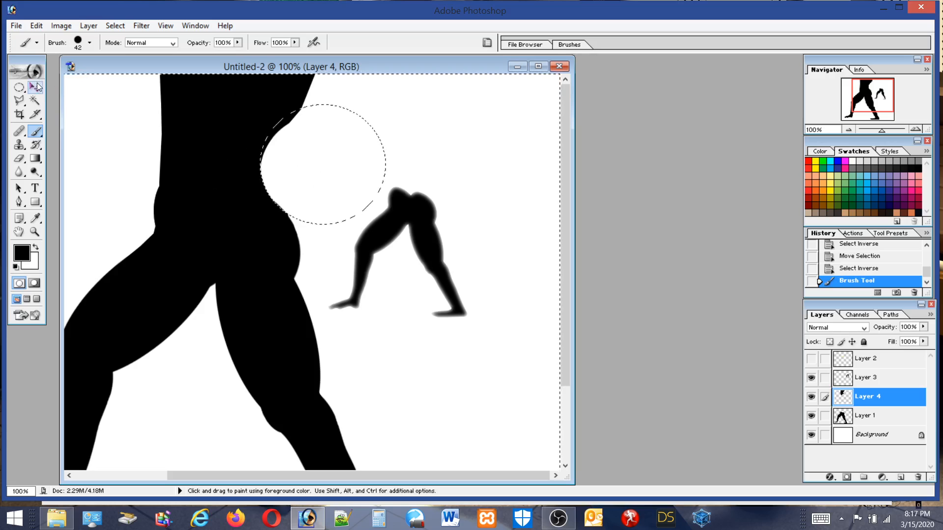
# Replace the waist selection with a new elliptical selection whose edge follows the torso's outward curve just above the waist.
pyautogui.click(19, 87)
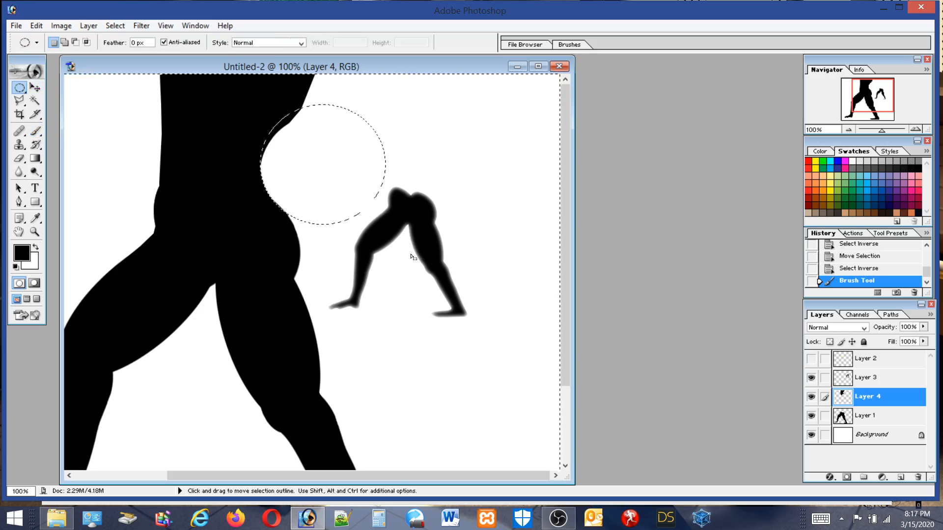
pyautogui.moveTo(406, 249); pyautogui.dragTo(337, 169)
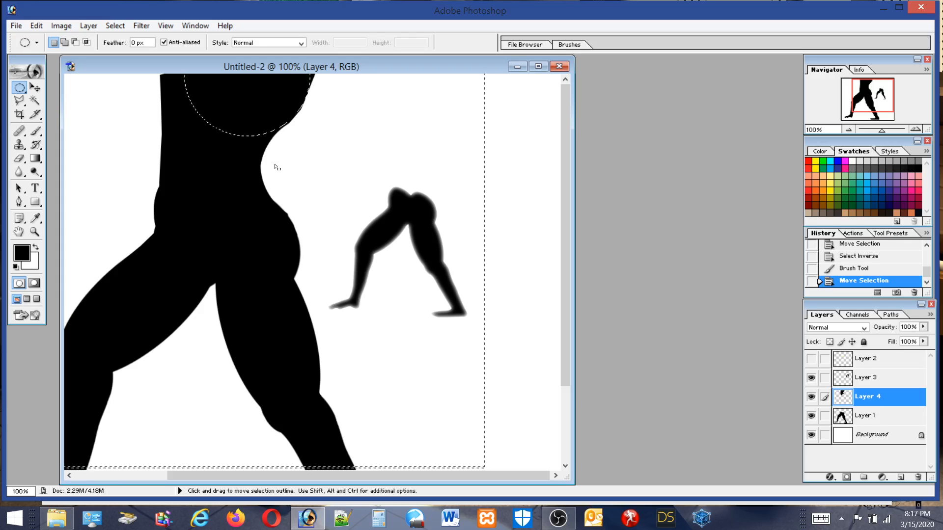
pyautogui.click(494, 143)
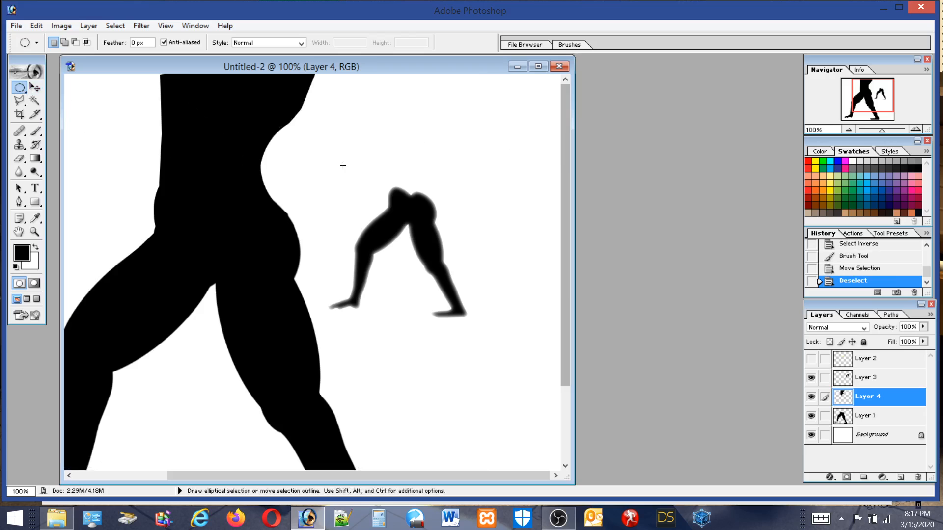
pyautogui.moveTo(268, 152); pyautogui.dragTo(413, 363)
pyautogui.moveTo(337, 349); pyautogui.dragTo(337, 168)
# Erase the torso's black edge outside the elliptical selection, from above the waist to the canvas's upper edge, and deselect.
pyautogui.click(34, 233)
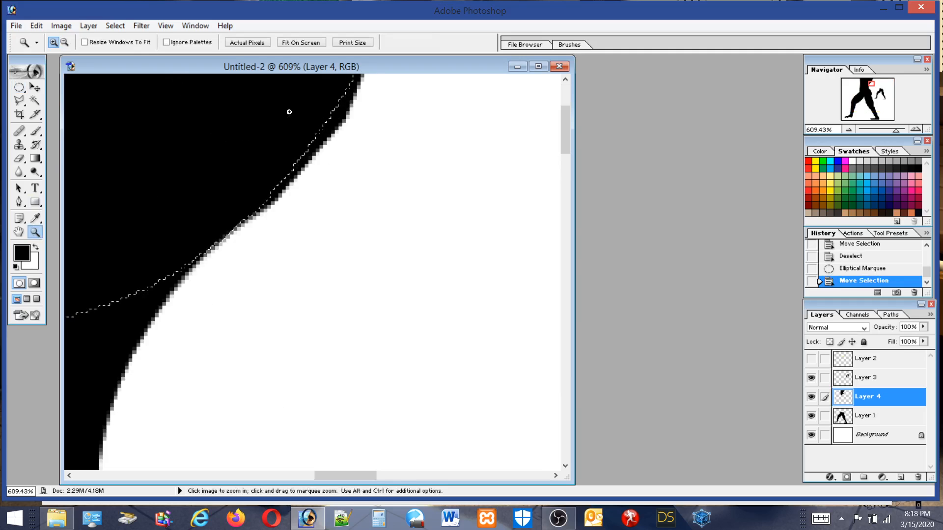
pyautogui.click(114, 27)
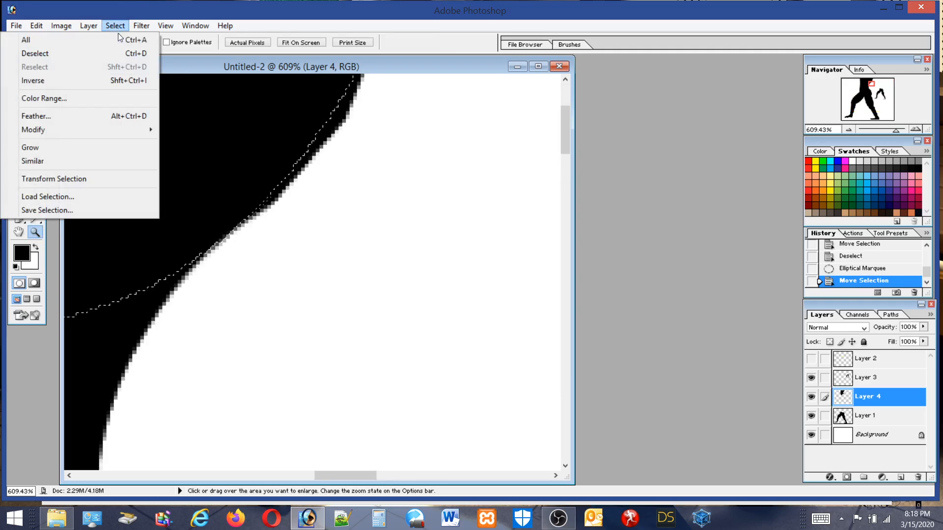
pyautogui.click(41, 79)
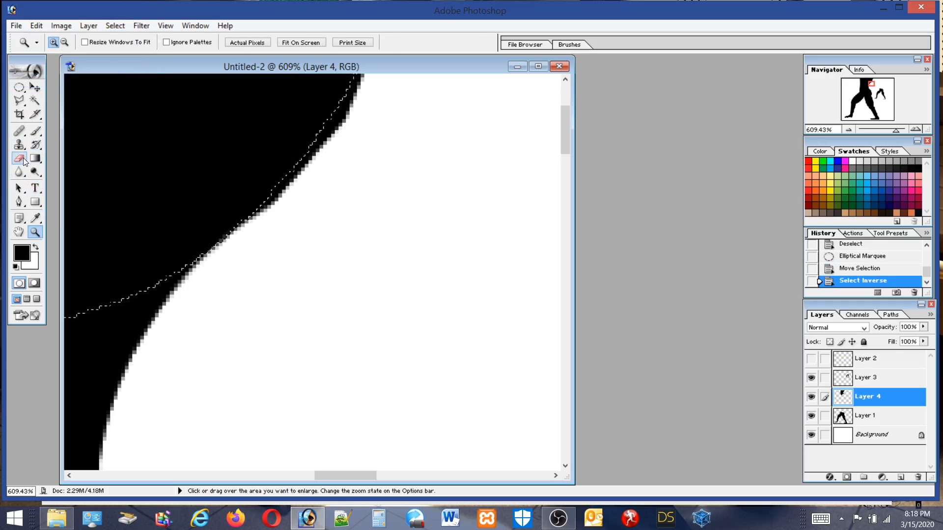
pyautogui.click(21, 158)
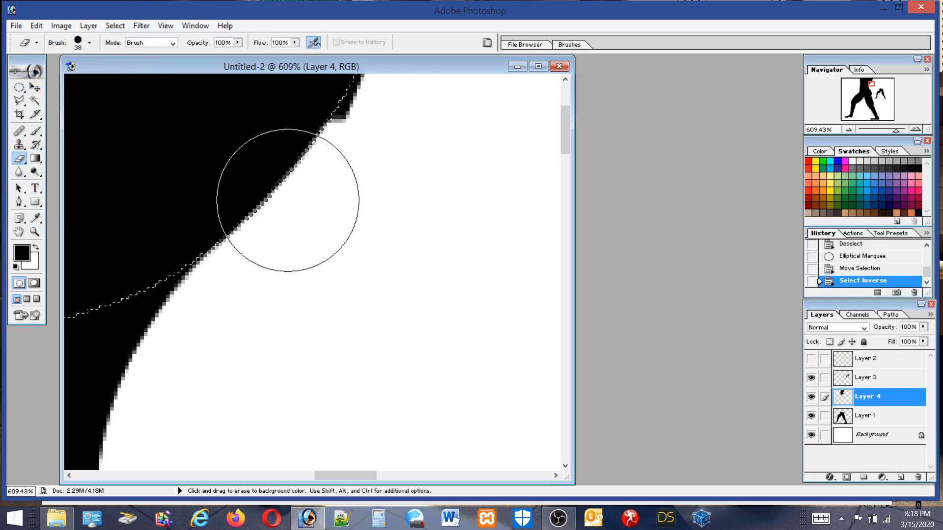
pyautogui.moveTo(288, 195)
pyautogui.mouseDown()
pyautogui.moveTo(349, 141)
pyautogui.moveTo(365, 84)
pyautogui.moveTo(535, 148)
pyautogui.mouseUp()
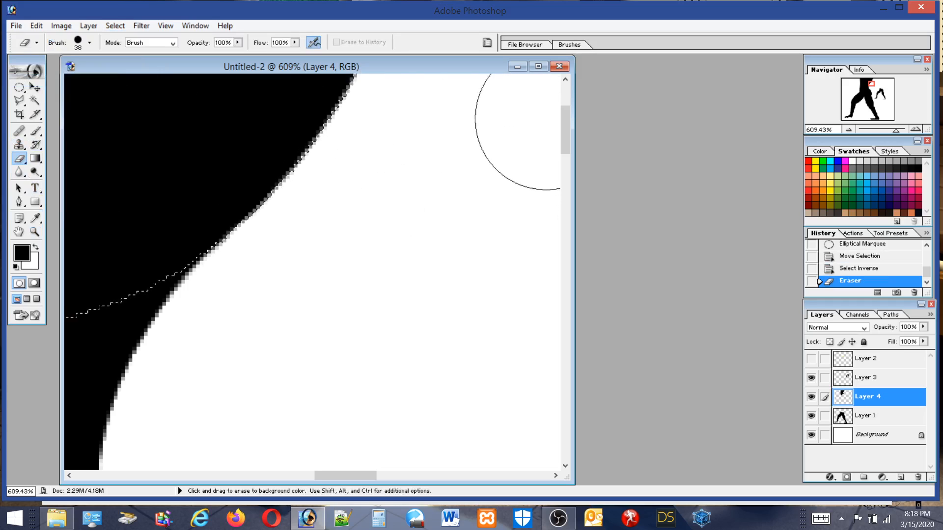
pyautogui.moveTo(564, 127); pyautogui.dragTo(560, 94)
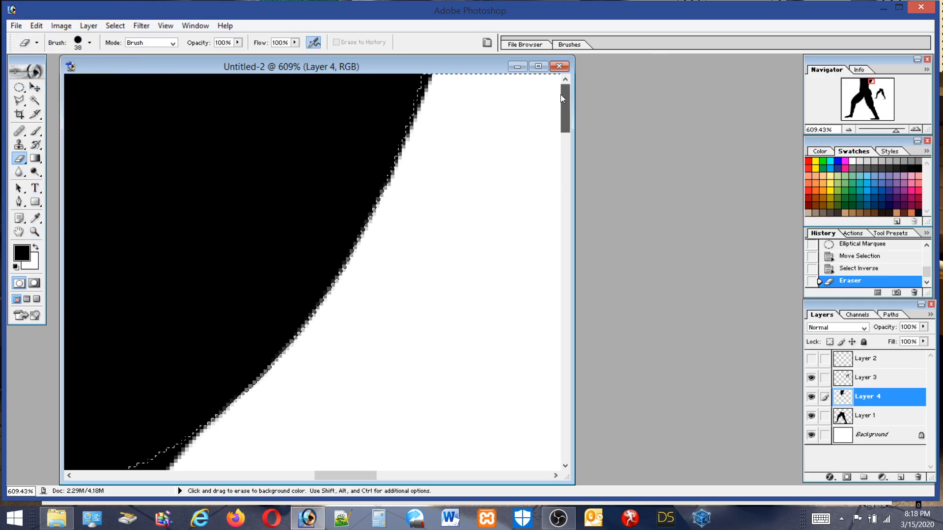
pyautogui.moveTo(425, 103); pyautogui.dragTo(430, 87)
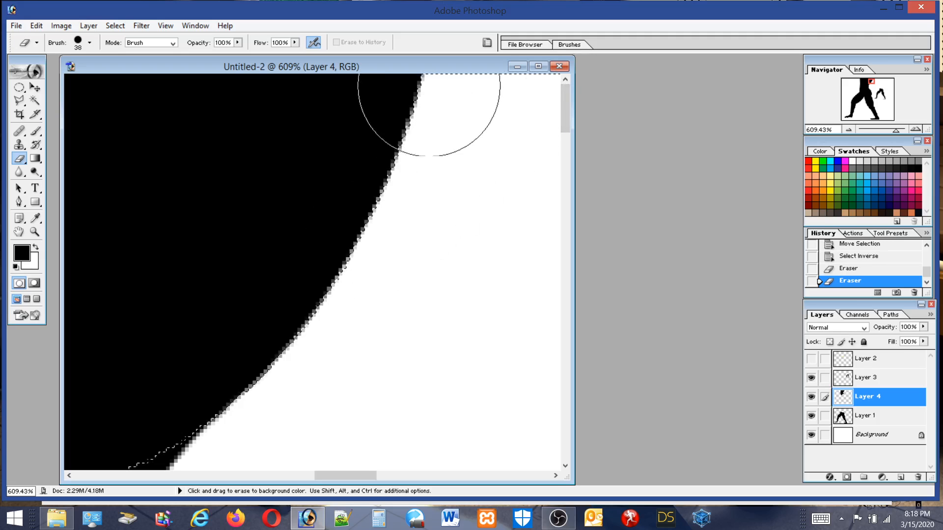
pyautogui.click(19, 88)
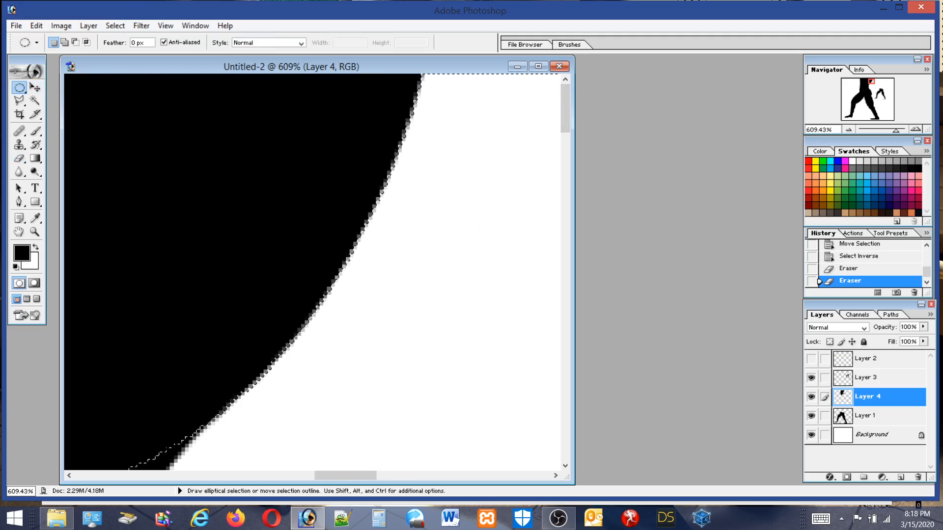
pyautogui.hotkey('ctrl', 'd')
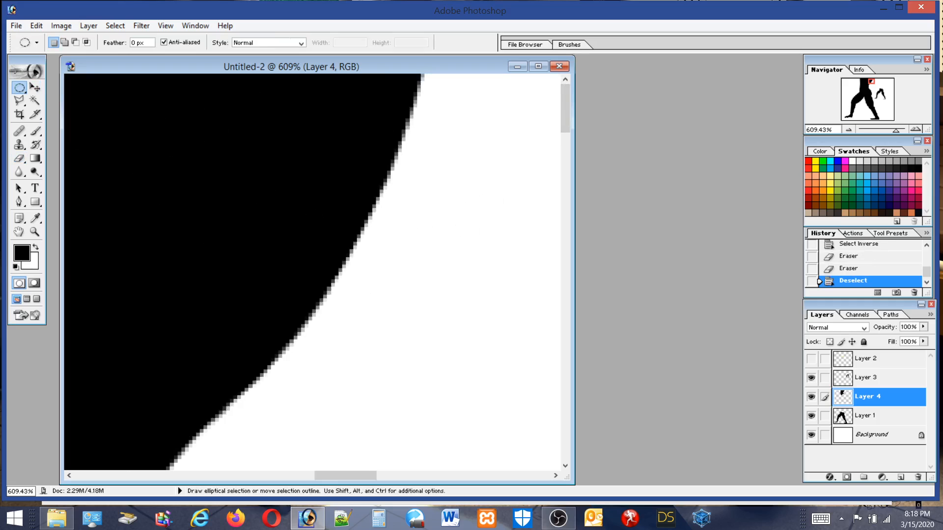
# Fit a circular selection around the hip so that its edge follows the outward curve below the waist.
pyautogui.doubleClick(38, 235)
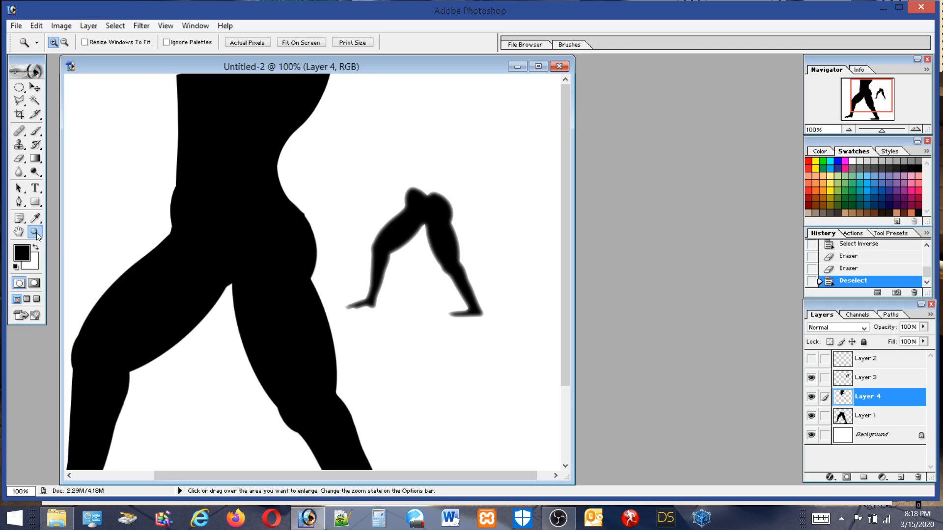
pyautogui.moveTo(344, 254); pyautogui.dragTo(345, 254)
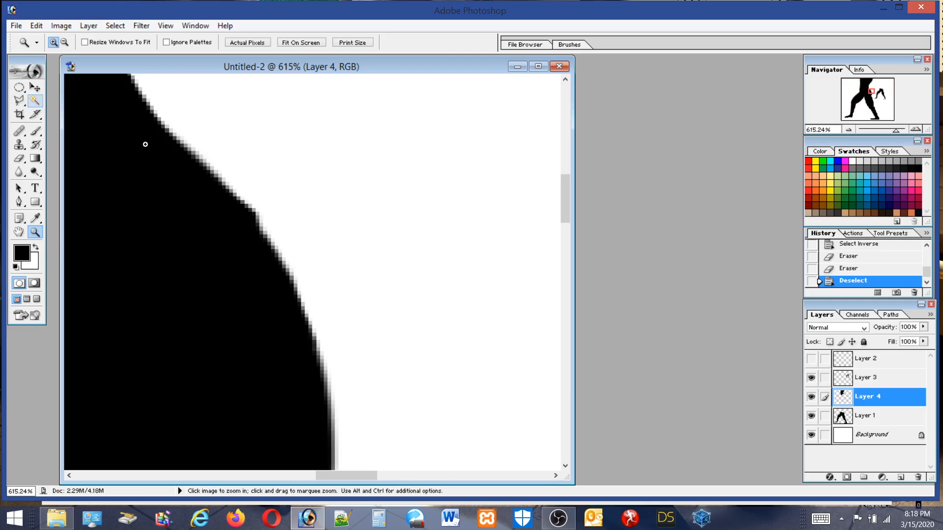
pyautogui.doubleClick(35, 233)
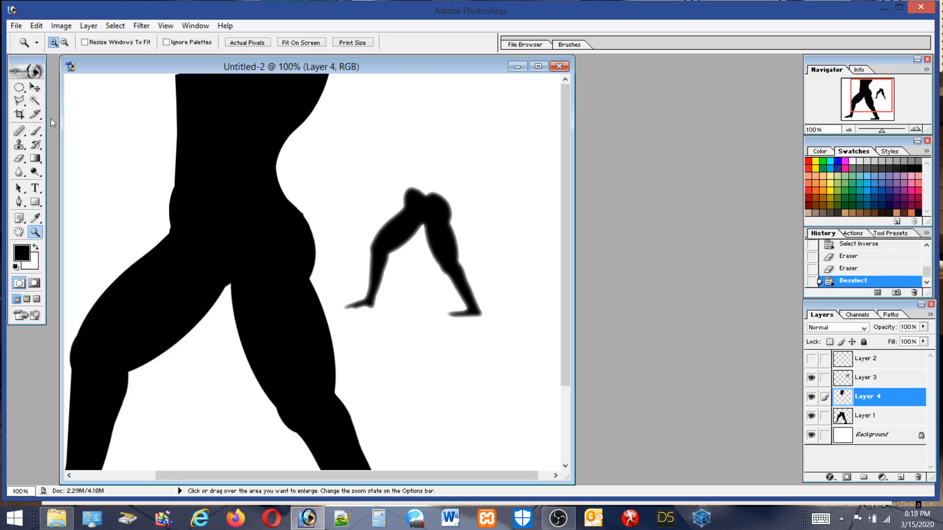
pyautogui.click(19, 88)
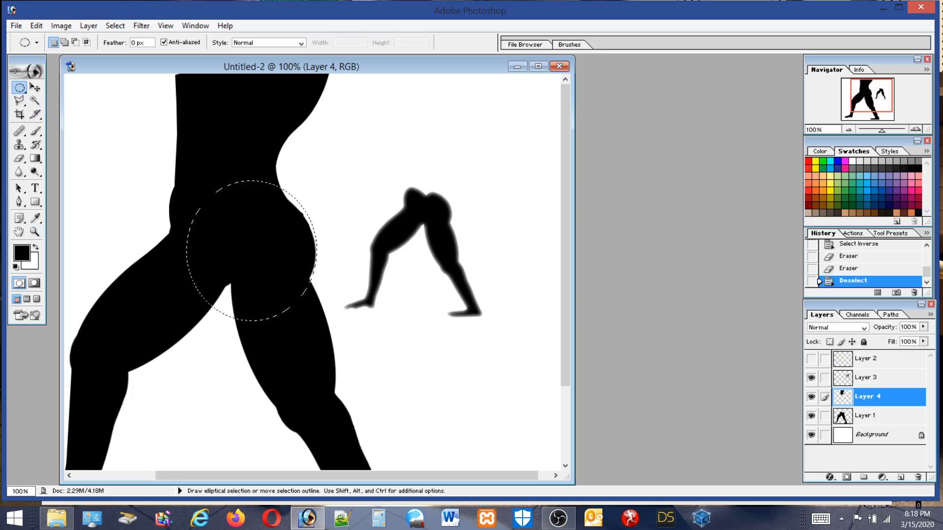
pyautogui.moveTo(317, 319); pyautogui.dragTo(318, 312)
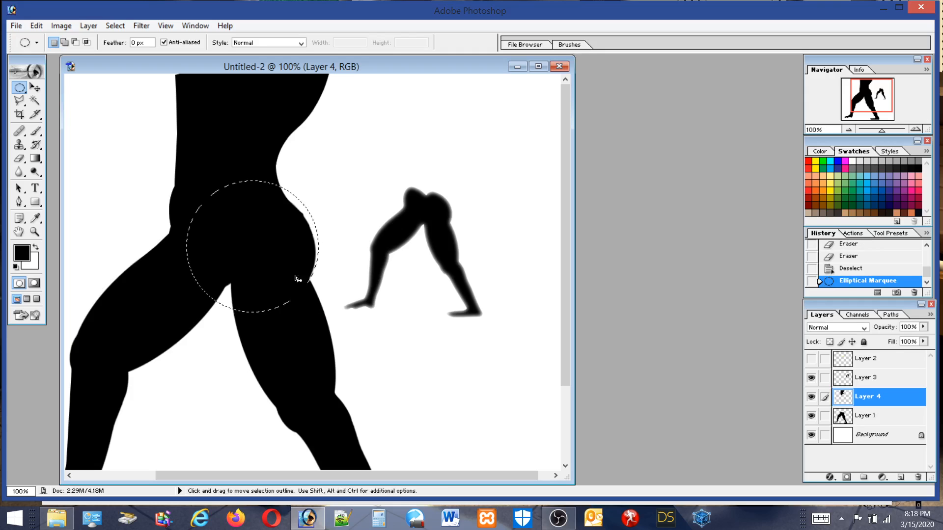
pyautogui.moveTo(278, 251); pyautogui.dragTo(276, 260)
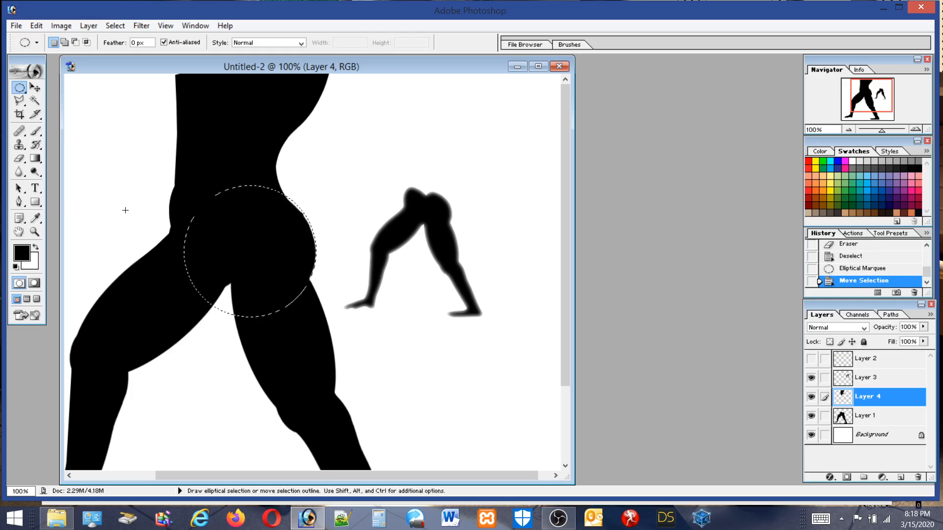
pyautogui.click(34, 232)
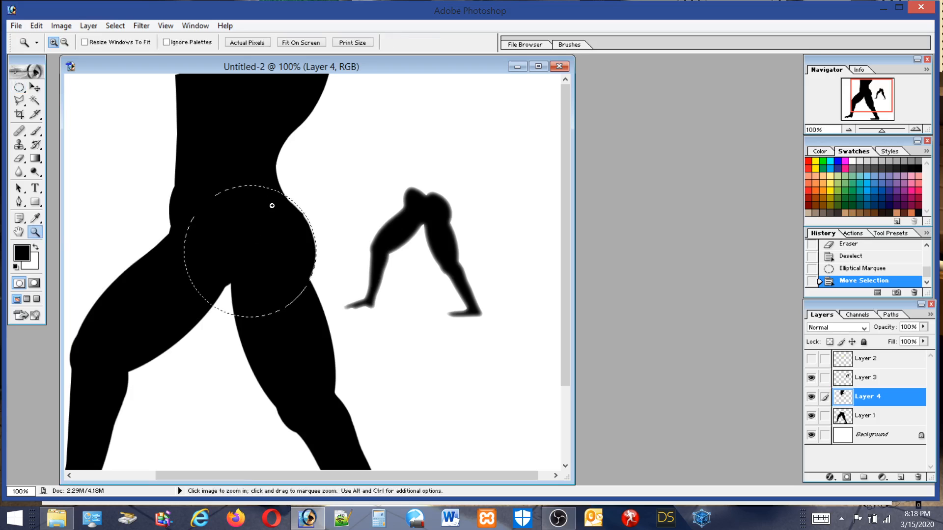
pyautogui.moveTo(263, 195); pyautogui.dragTo(354, 265)
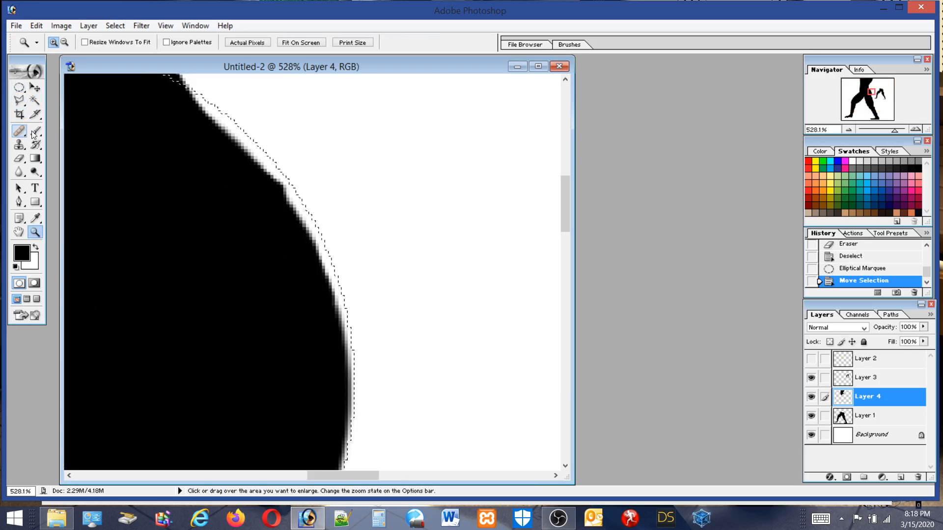
# Brush black inside the circular selection to round out the hip's outer edge down to the thigh, and deselect.
pyautogui.press('b')
pyautogui.moveTo(86, 150)
pyautogui.mouseDown()
pyautogui.moveTo(147, 136)
pyautogui.moveTo(183, 154)
pyautogui.moveTo(241, 215)
pyautogui.moveTo(292, 311)
pyautogui.moveTo(286, 418)
pyautogui.mouseUp()
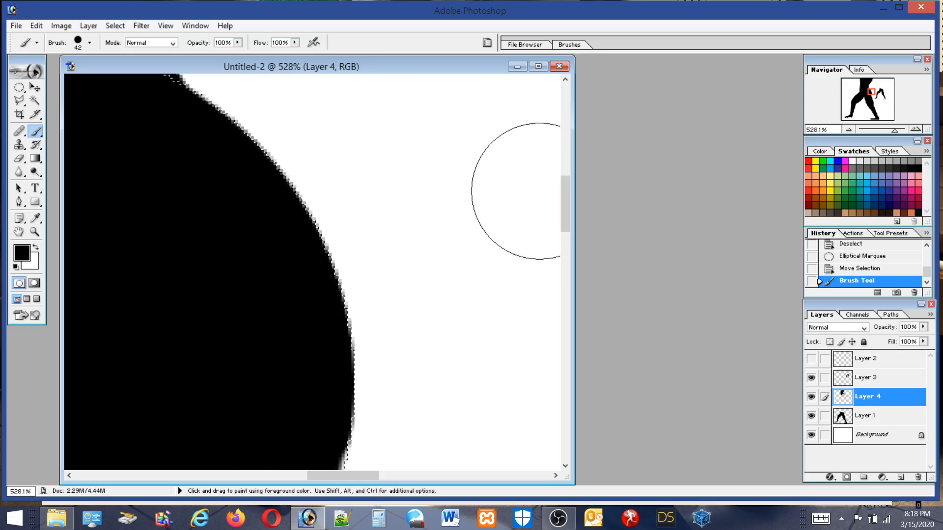
pyautogui.moveTo(563, 212); pyautogui.dragTo(562, 233)
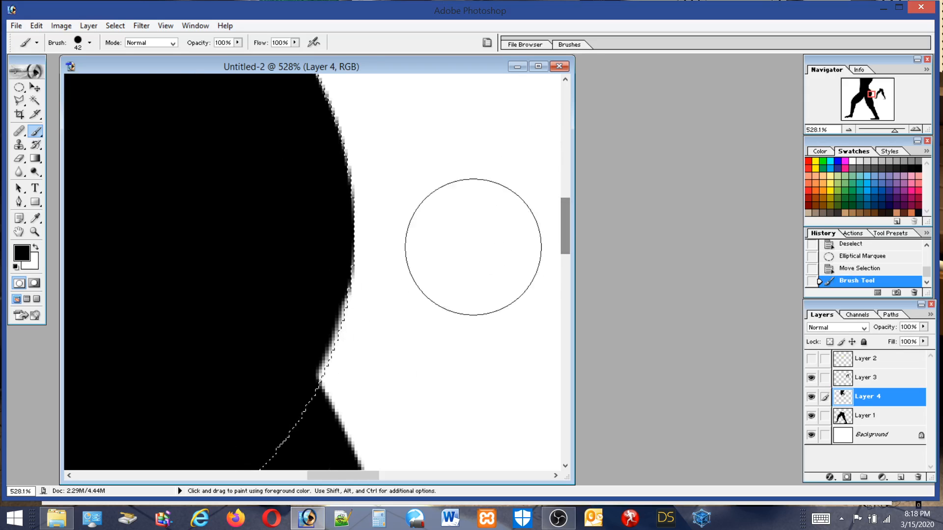
pyautogui.moveTo(309, 243)
pyautogui.mouseDown()
pyautogui.moveTo(316, 311)
pyautogui.moveTo(294, 358)
pyautogui.mouseUp()
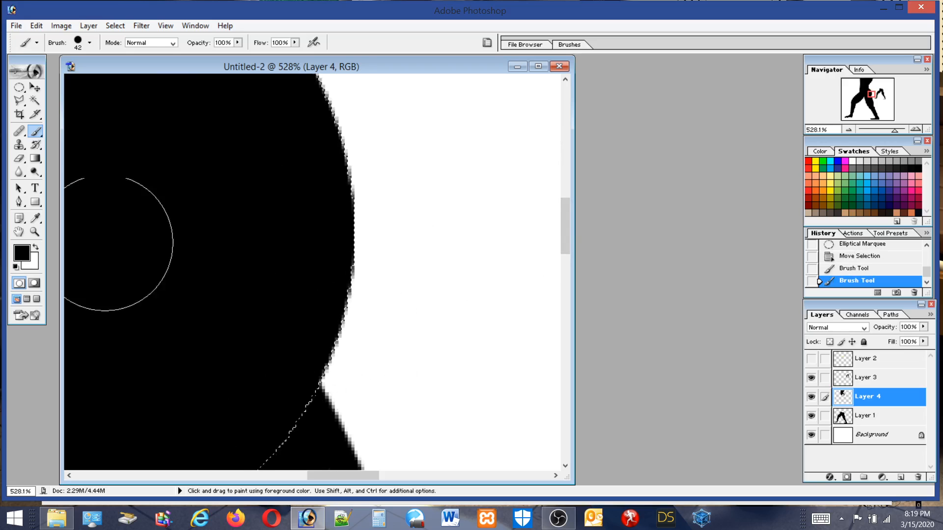
pyautogui.click(19, 88)
pyautogui.click(411, 129)
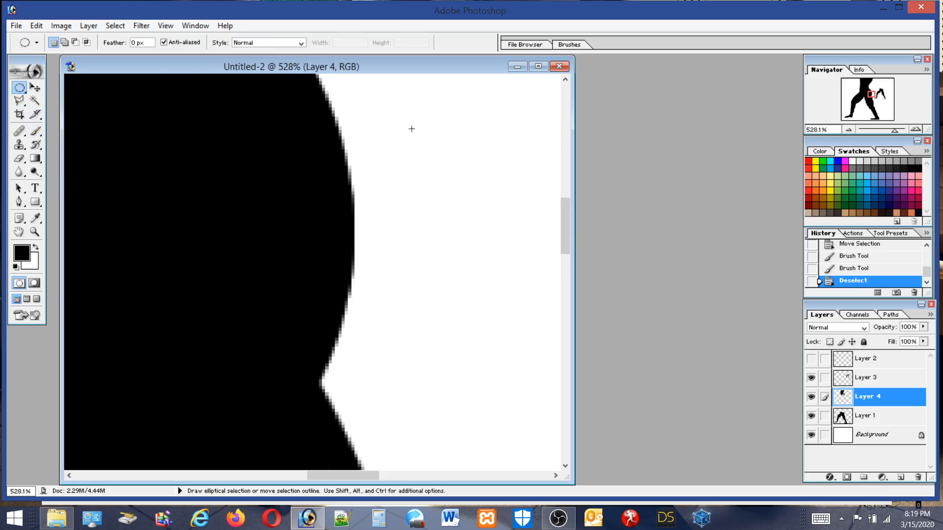
# Fit a small upright elliptical selection into the notch where the hip meets the back of the thigh.
pyautogui.doubleClick(20, 232)
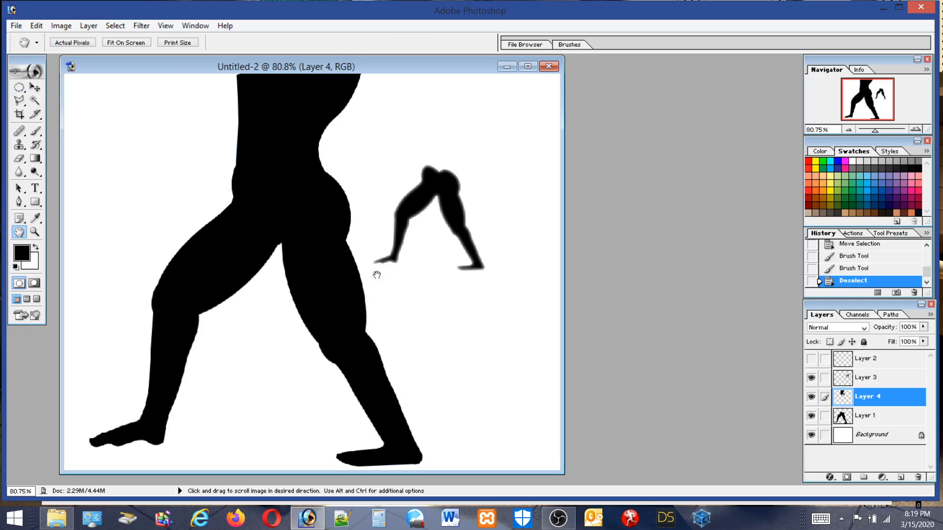
pyautogui.click(35, 232)
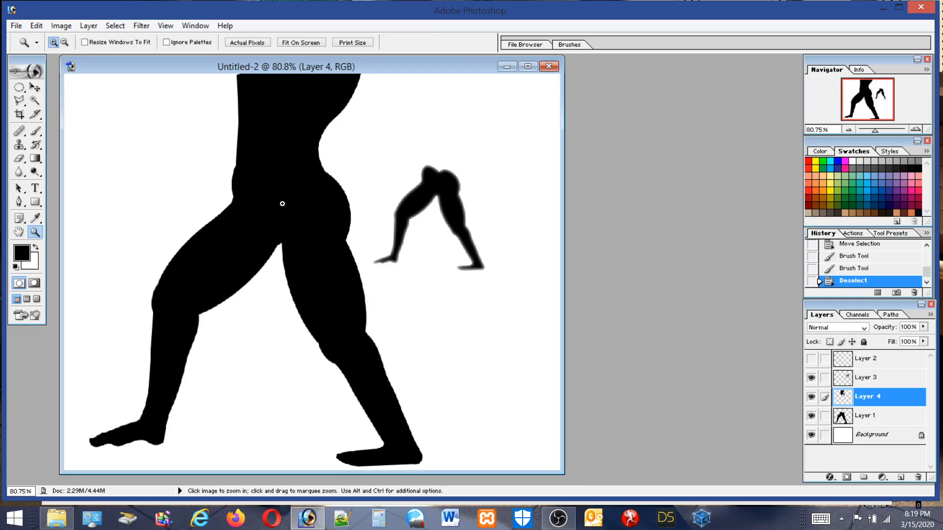
pyautogui.moveTo(430, 317); pyautogui.dragTo(431, 317)
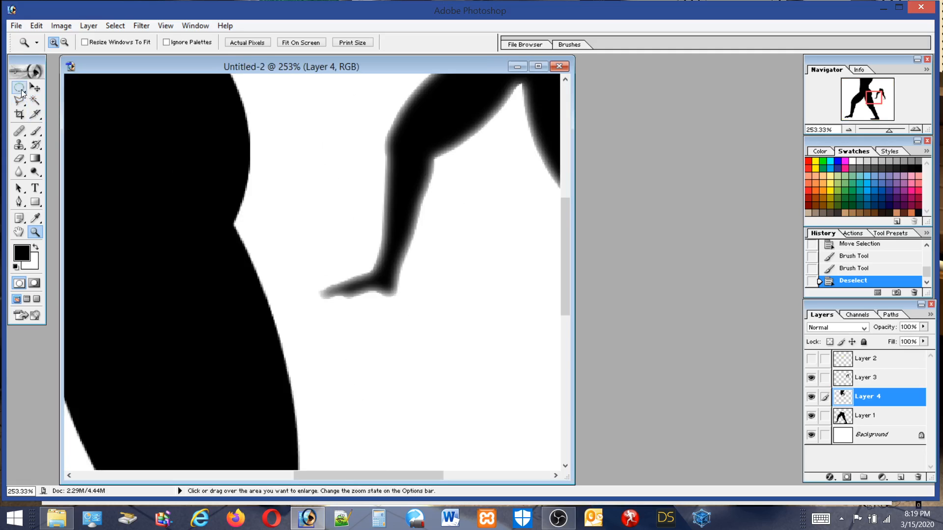
pyautogui.click(20, 91)
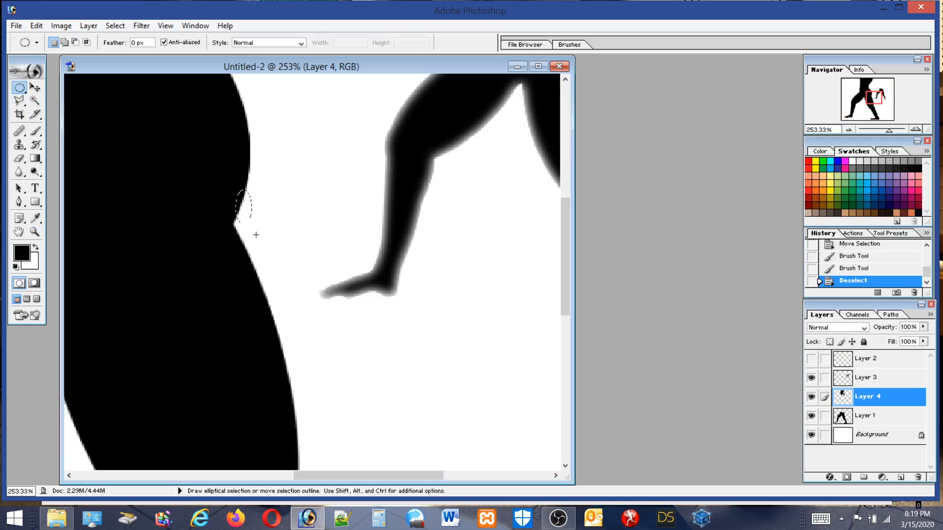
pyautogui.moveTo(268, 245); pyautogui.dragTo(253, 227)
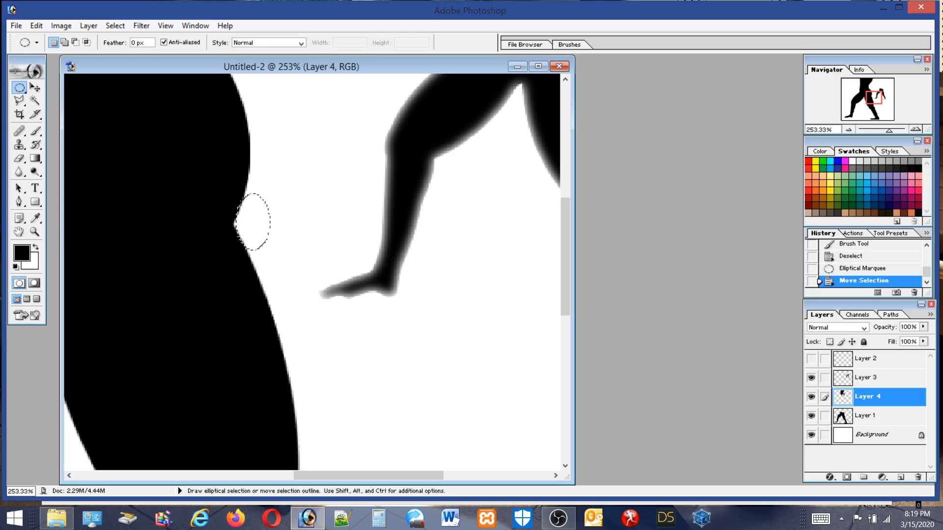
pyautogui.click(35, 232)
pyautogui.moveTo(206, 179); pyautogui.dragTo(301, 280)
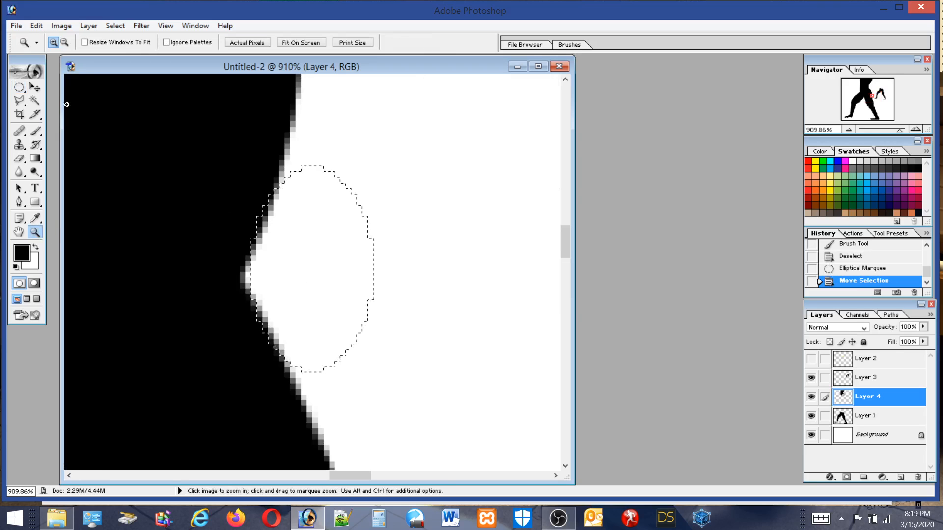
pyautogui.click(20, 87)
pyautogui.moveTo(281, 248); pyautogui.dragTo(282, 250)
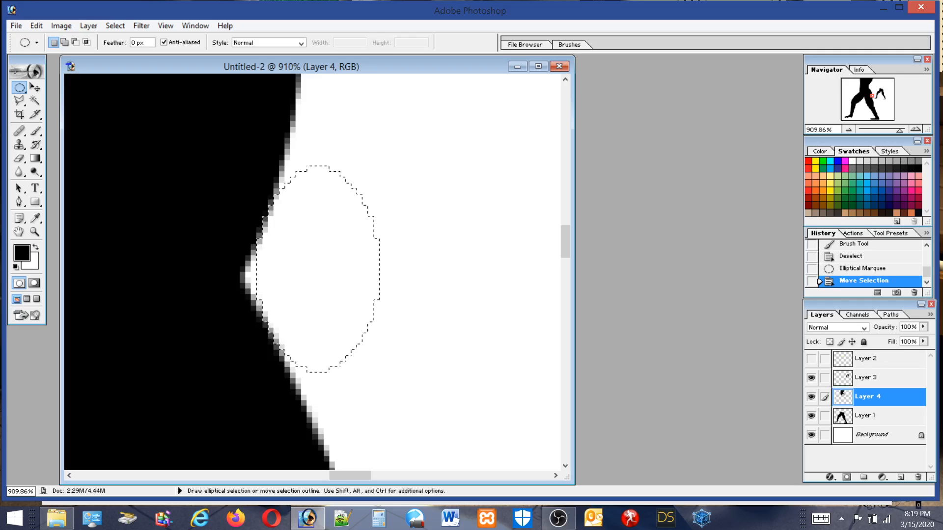
# Invert the small elliptical selection, brush black around it to round the notch below the hip, and deselect.
pyautogui.click(115, 26)
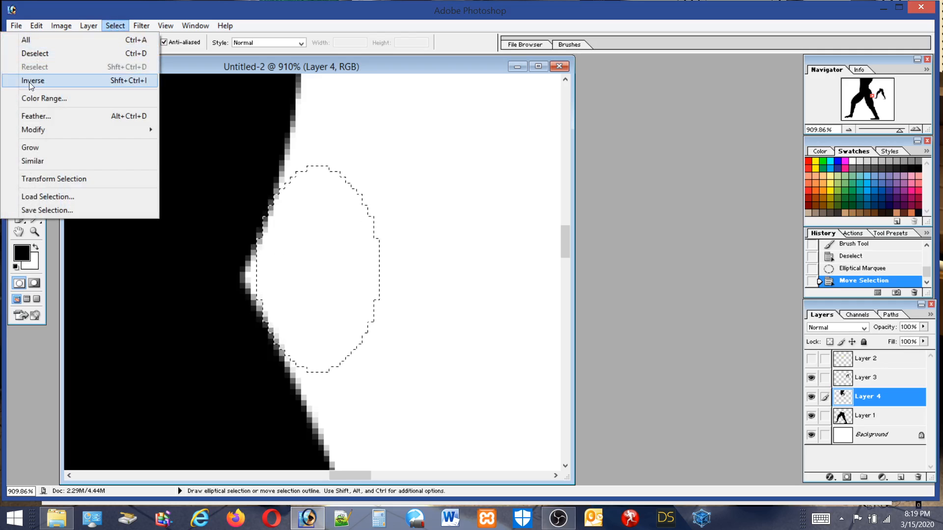
pyautogui.click(34, 80)
pyautogui.click(35, 136)
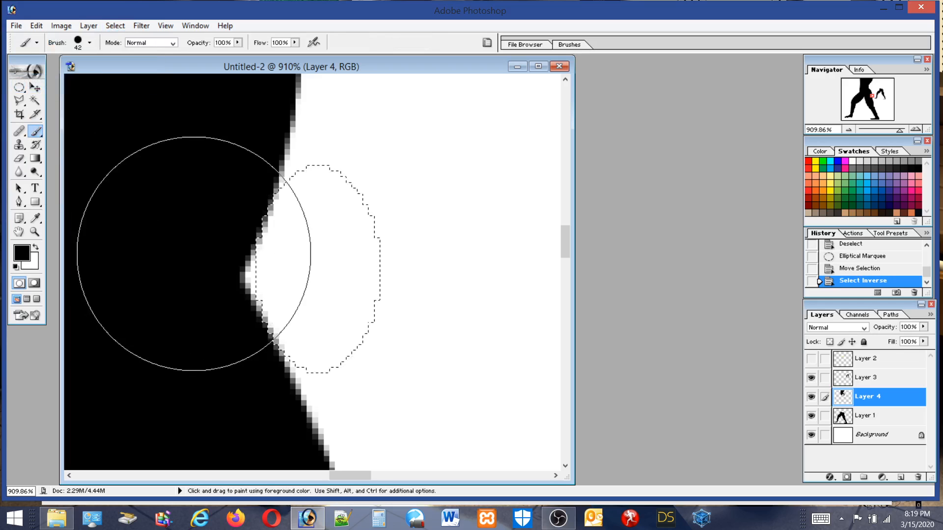
pyautogui.click(145, 274)
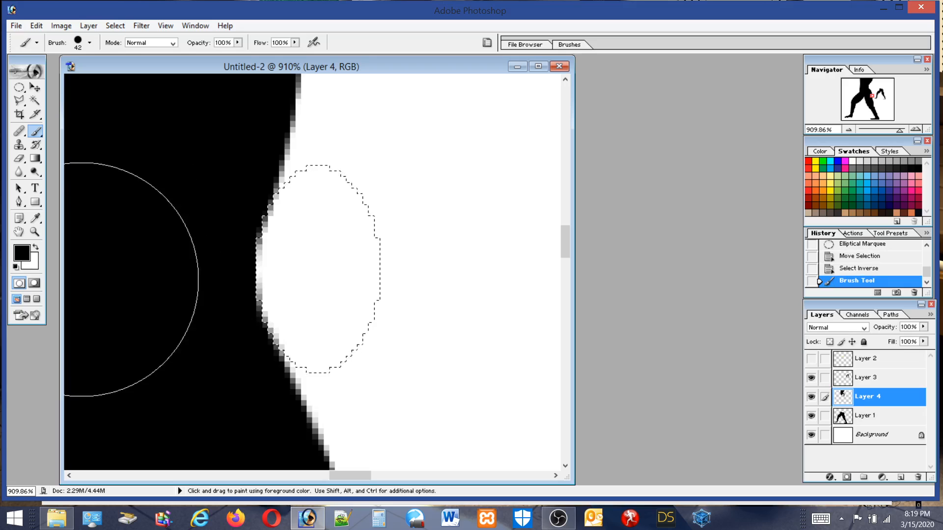
pyautogui.click(150, 263)
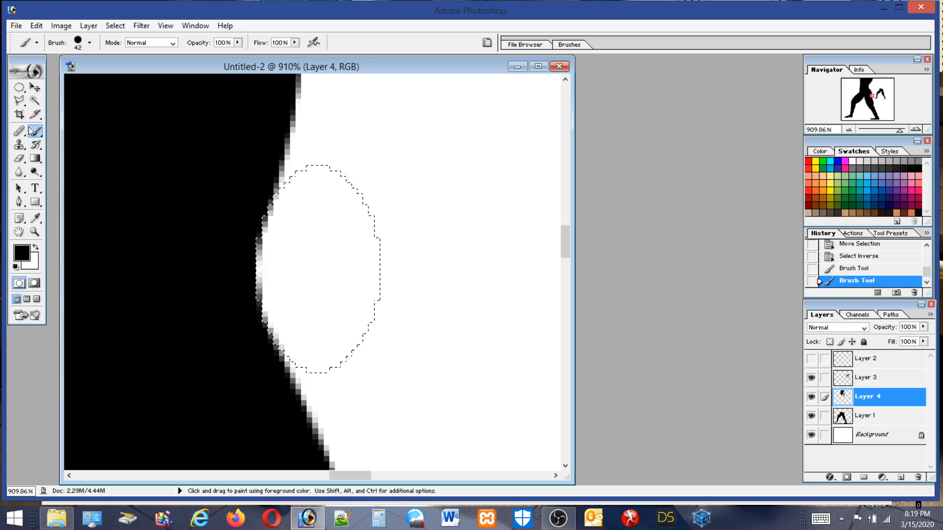
pyautogui.click(19, 88)
pyautogui.click(177, 120)
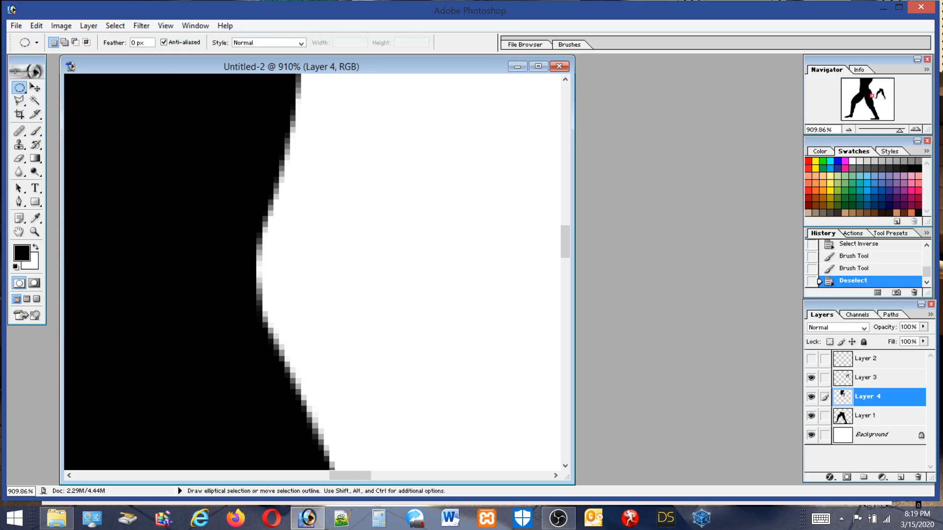
# Outline a polygonal selection around the back of the straight leg's knee, cutting slightly into the lower thigh.
pyautogui.doubleClick(34, 233)
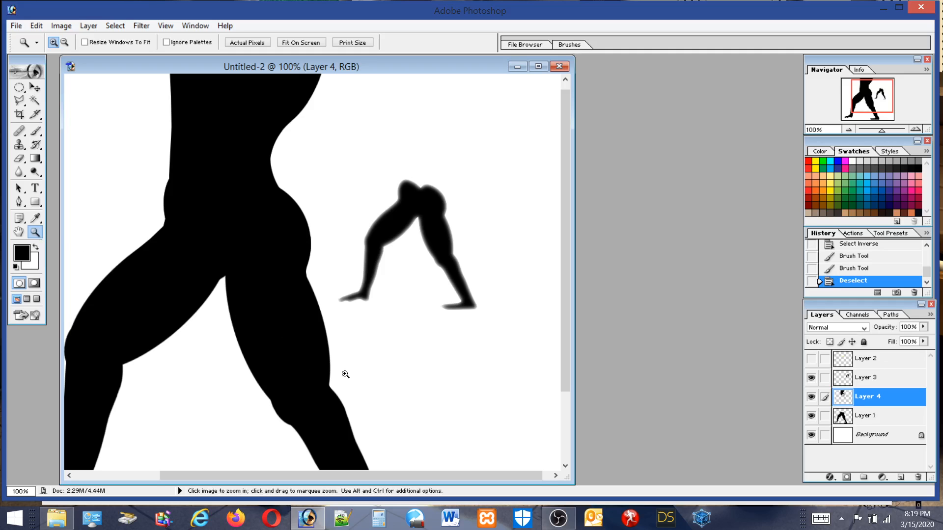
pyautogui.moveTo(564, 299); pyautogui.dragTo(387, 328)
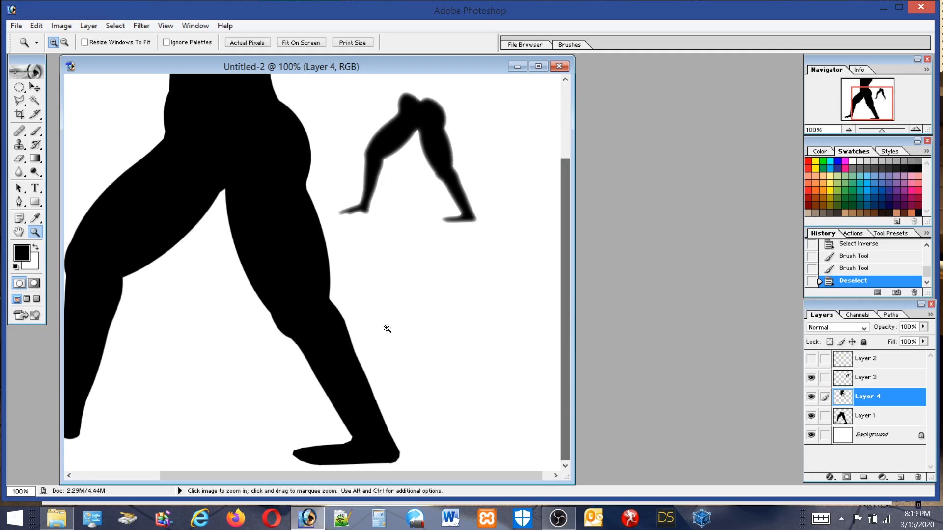
pyautogui.moveTo(274, 216); pyautogui.dragTo(391, 361)
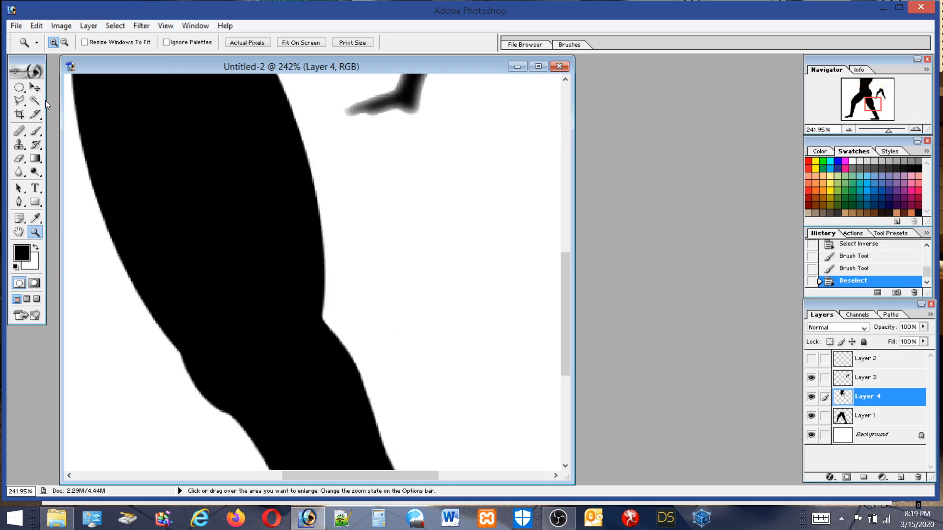
pyautogui.click(20, 101)
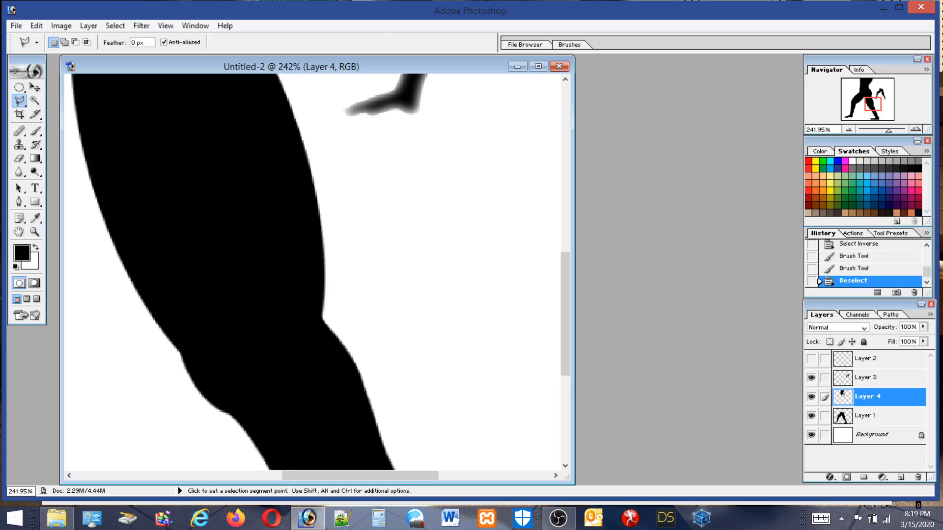
pyautogui.click(324, 323)
pyautogui.click(377, 255)
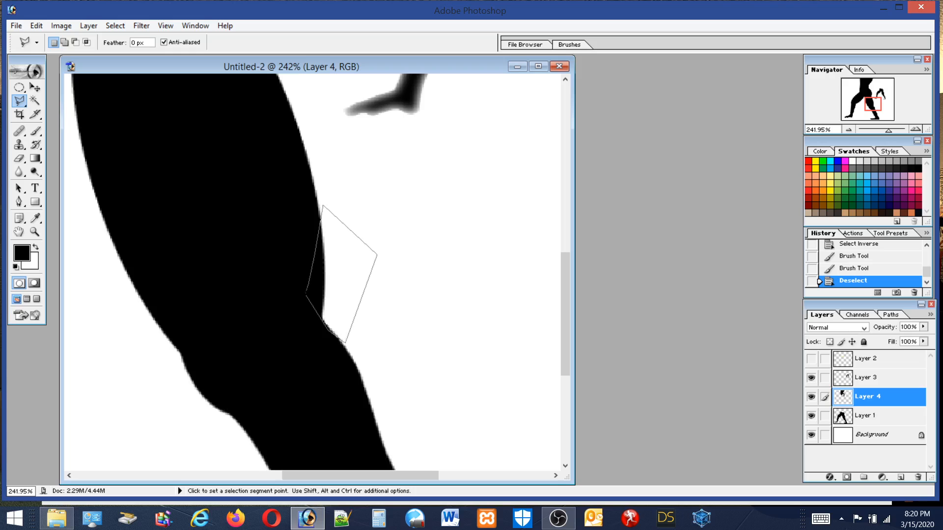
pyautogui.click(345, 343)
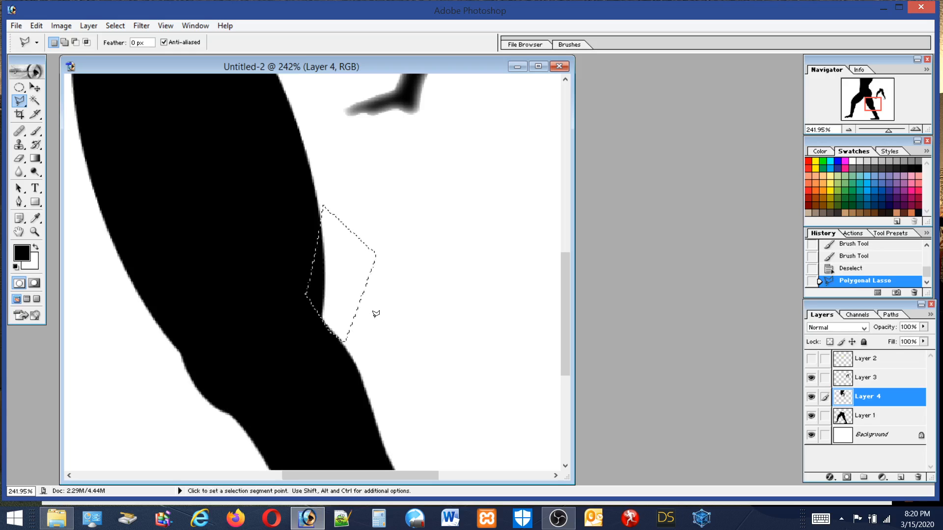
# Clear the polygonal selection's content on Layer 1 to carve in the back of the knee, and deselect.
pyautogui.press('Delete')
pyautogui.press('Delete')
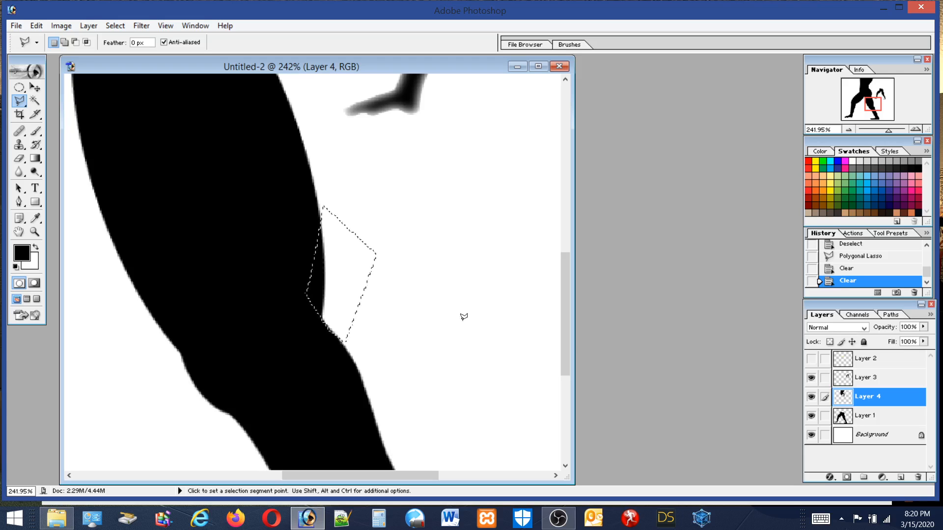
pyautogui.click(869, 416)
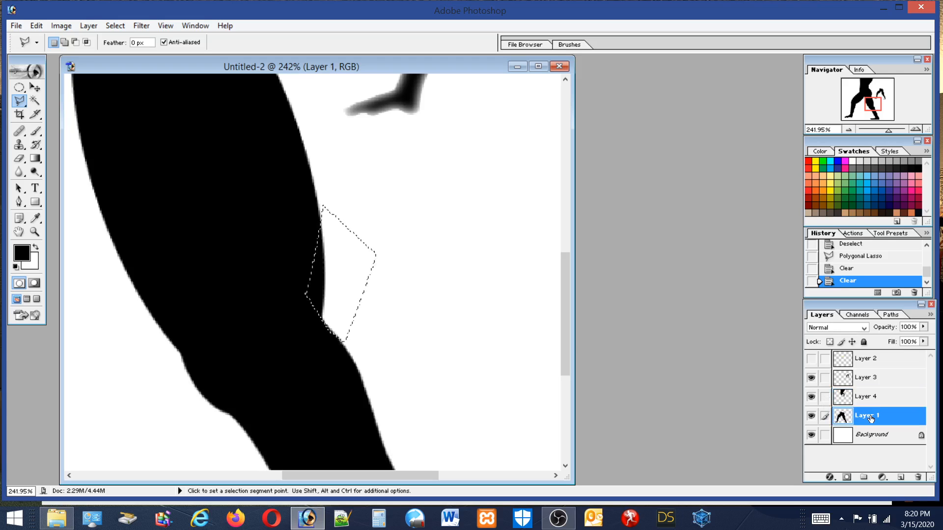
pyautogui.press('Delete')
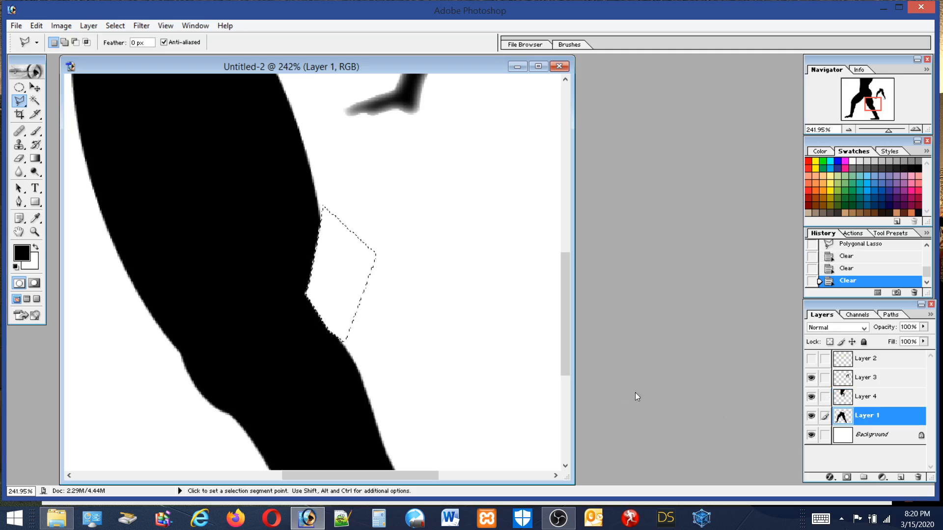
pyautogui.hotkey('ctrl', 'd')
# Fit a tall, narrow elliptical selection inside the lower thigh so that its edge follows the curve above the knee.
pyautogui.click(19, 88)
pyautogui.moveTo(269, 272); pyautogui.dragTo(314, 332)
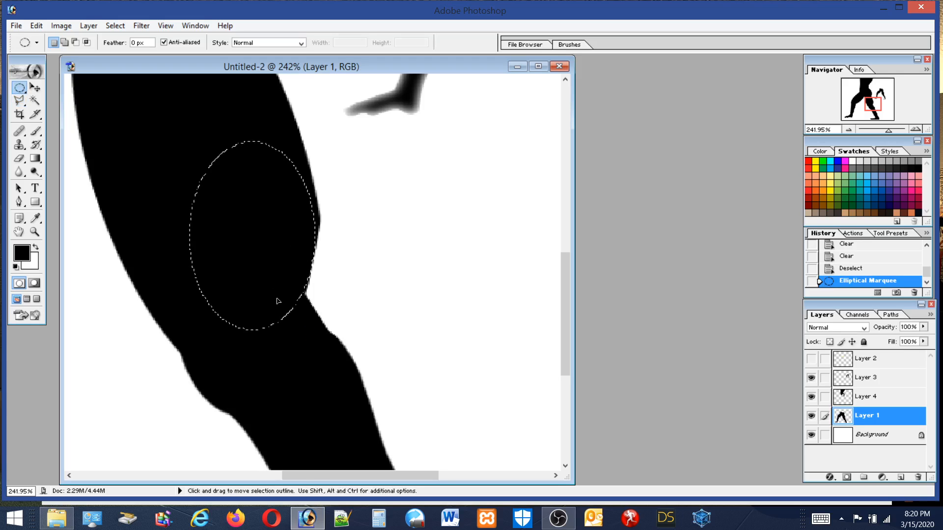
pyautogui.moveTo(275, 302); pyautogui.dragTo(276, 275)
pyautogui.moveTo(160, 97); pyautogui.dragTo(285, 399)
pyautogui.moveTo(241, 270); pyautogui.dragTo(267, 245)
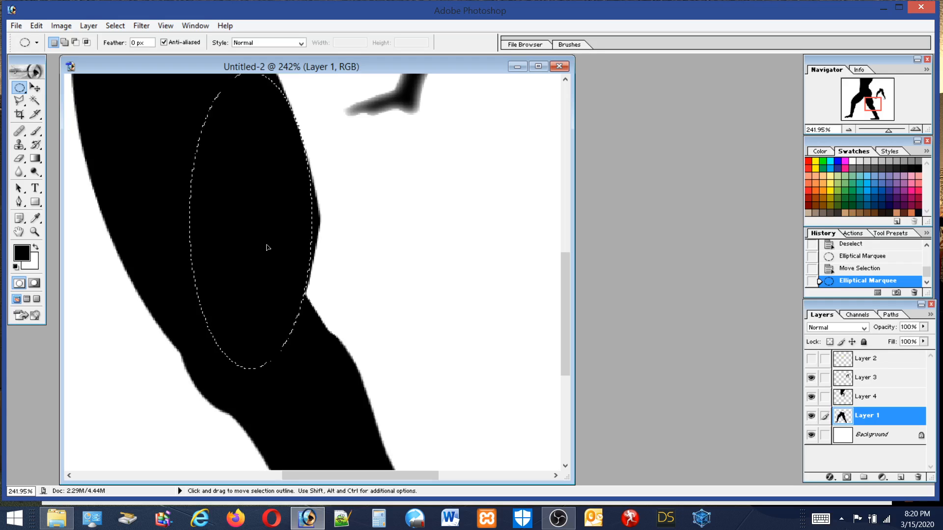
pyautogui.moveTo(267, 247); pyautogui.dragTo(269, 248)
# Invert the elliptical selection and erase the thigh's black edge outside it to smooth the corner above the knee.
pyautogui.click(117, 26)
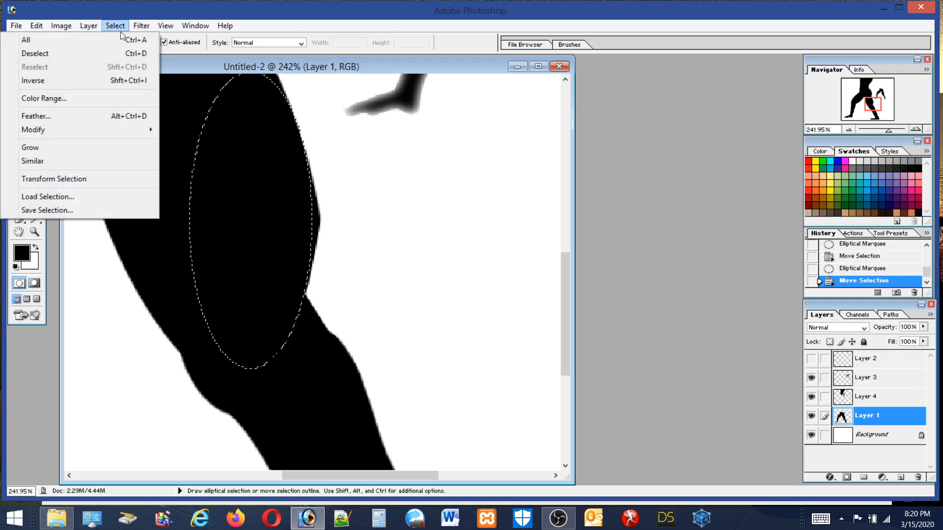
pyautogui.click(49, 81)
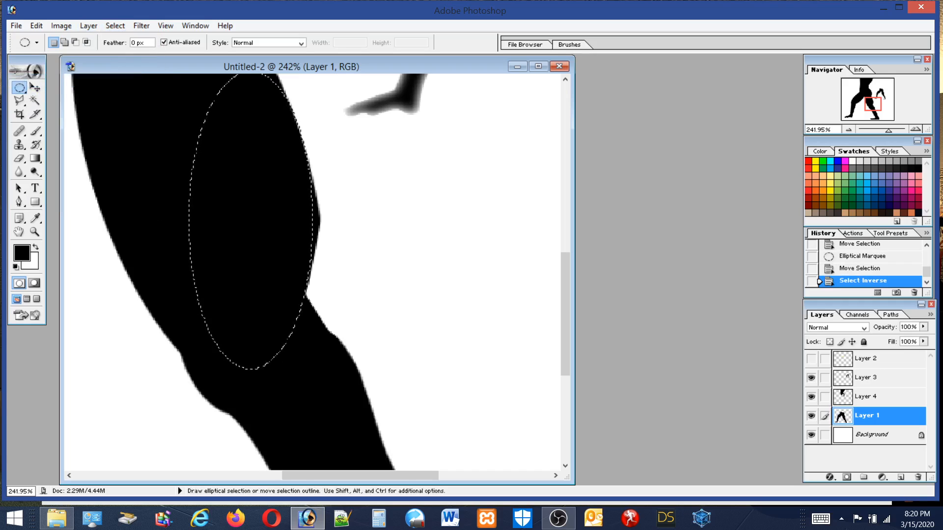
pyautogui.click(20, 158)
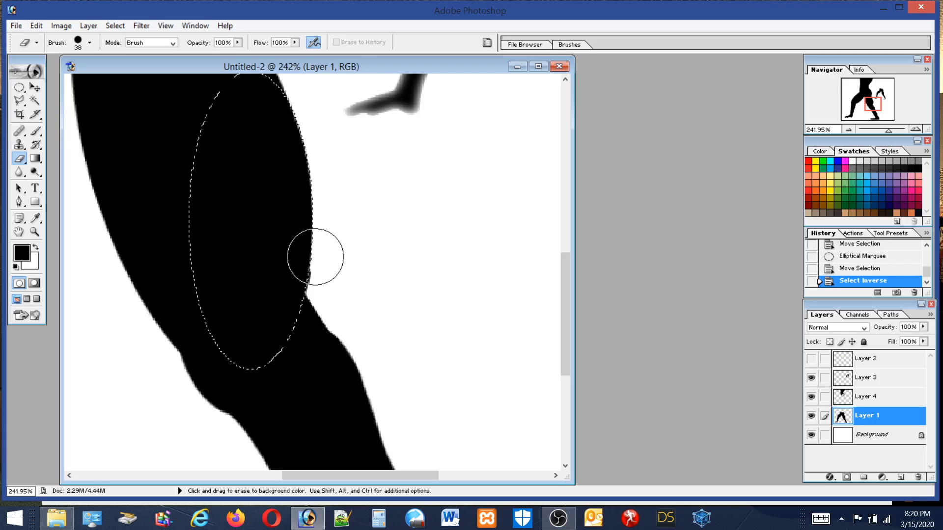
pyautogui.click(316, 264)
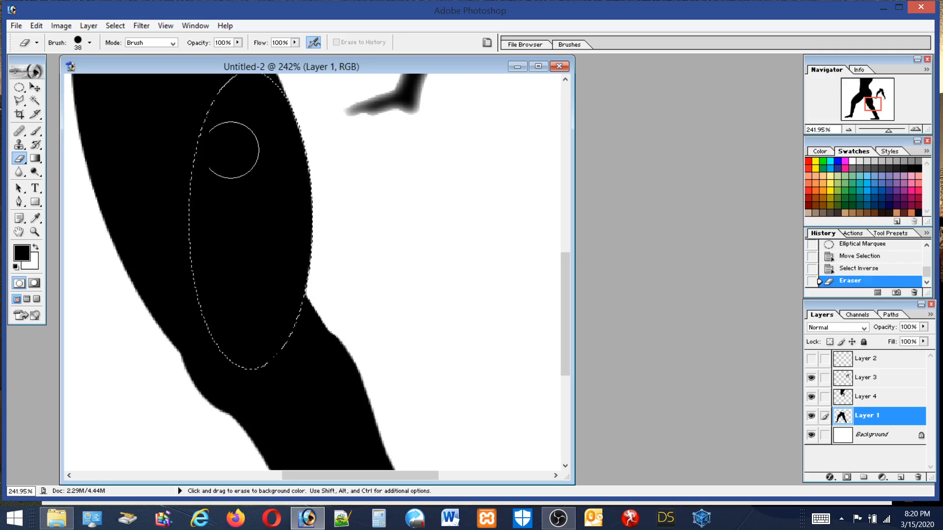
pyautogui.click(78, 42)
pyautogui.click(78, 42)
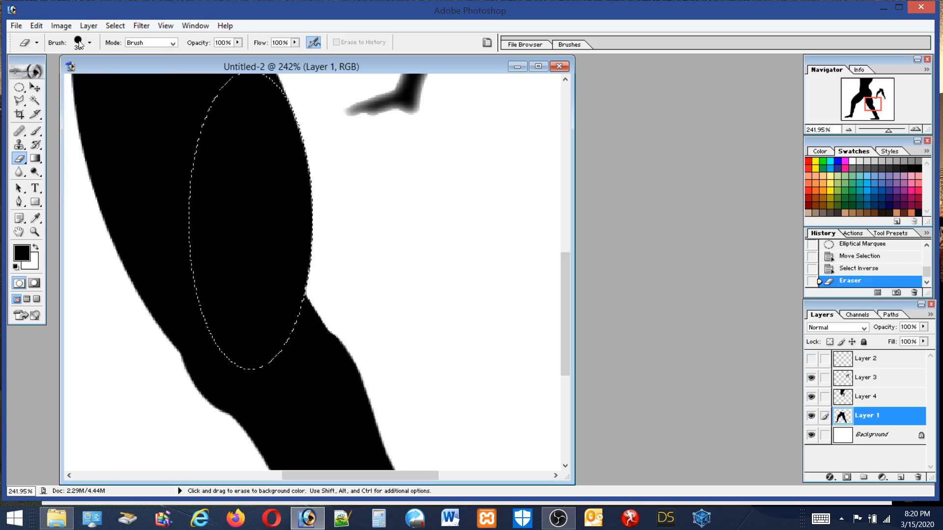
pyautogui.click(35, 130)
pyautogui.click(19, 88)
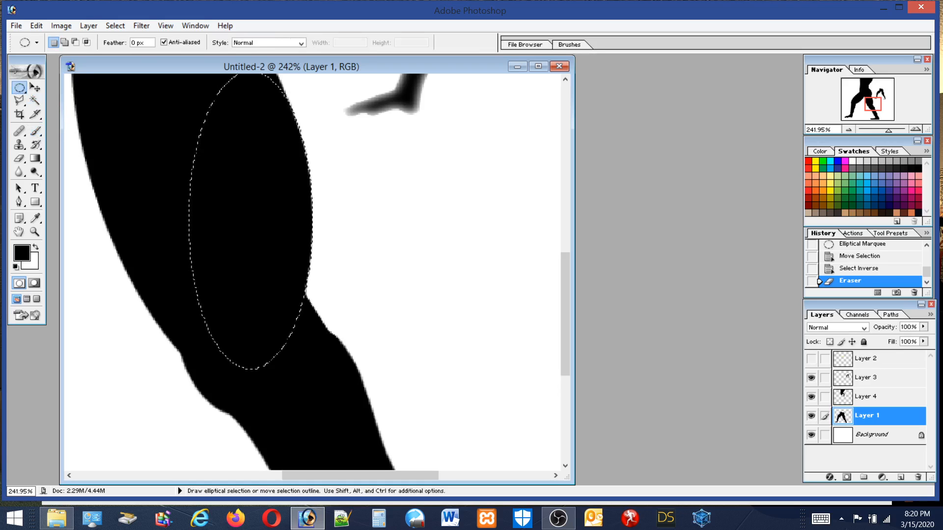
pyautogui.click(32, 26)
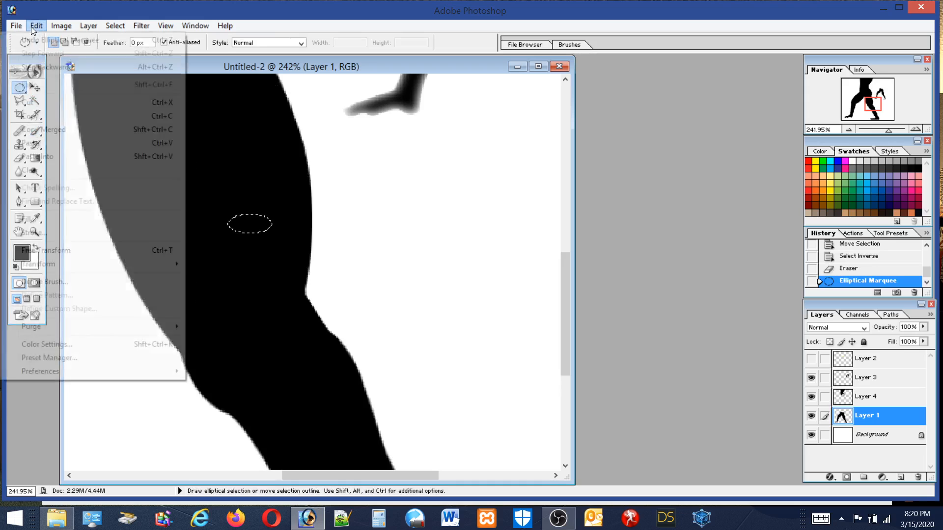
pyautogui.click(45, 39)
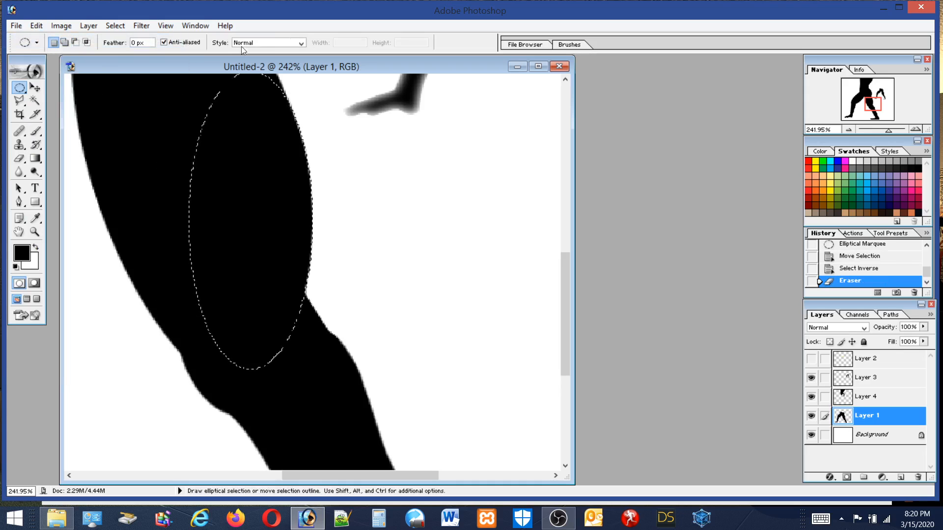
# Invert the selection back to the ellipse and move it outside the leg, against the hollow behind the straight leg's knee.
pyautogui.click(115, 25)
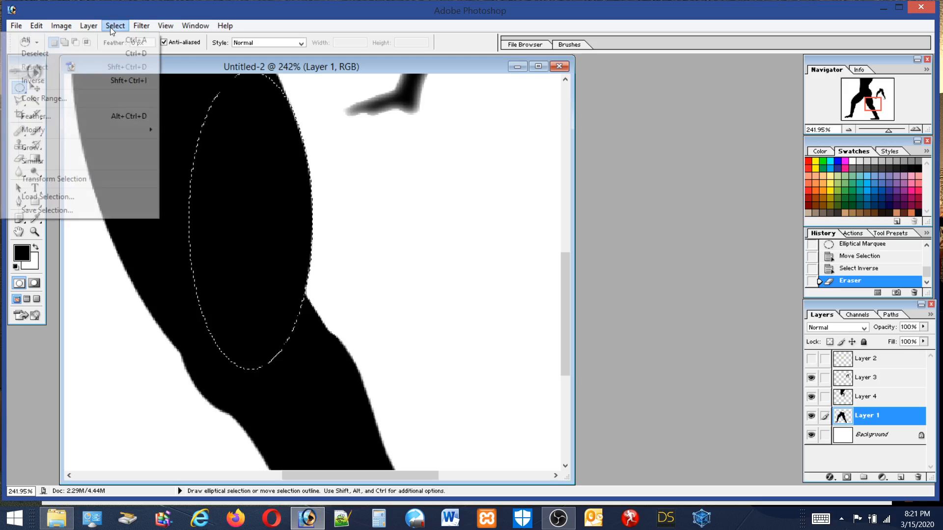
pyautogui.click(44, 79)
pyautogui.moveTo(218, 169); pyautogui.dragTo(329, 156)
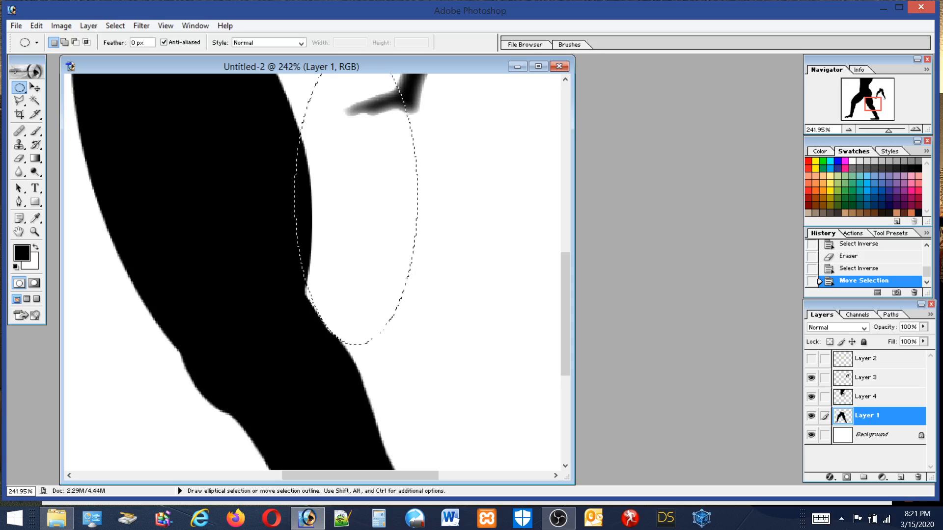
# Invert the elliptical selection, brush black along its edge to round the back of the knee on Layer 1, and deselect.
pyautogui.click(113, 29)
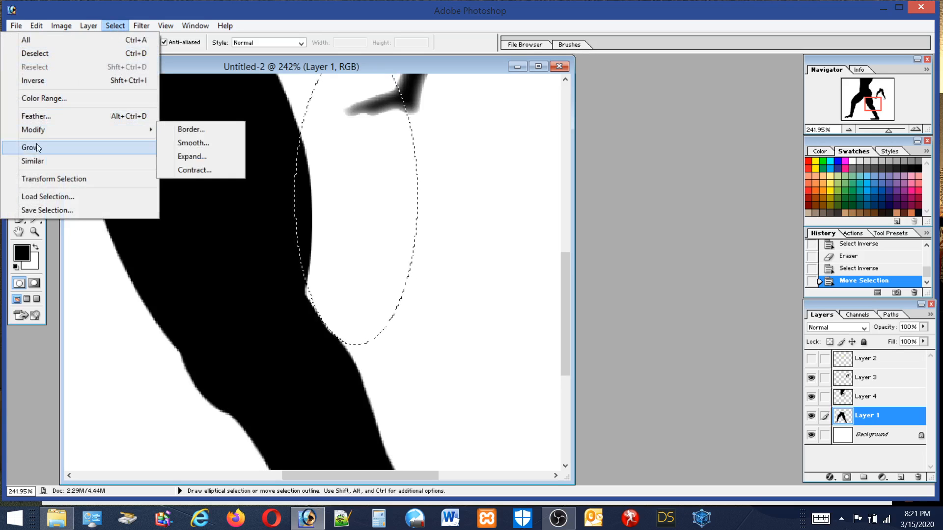
pyautogui.click(46, 81)
pyautogui.click(35, 131)
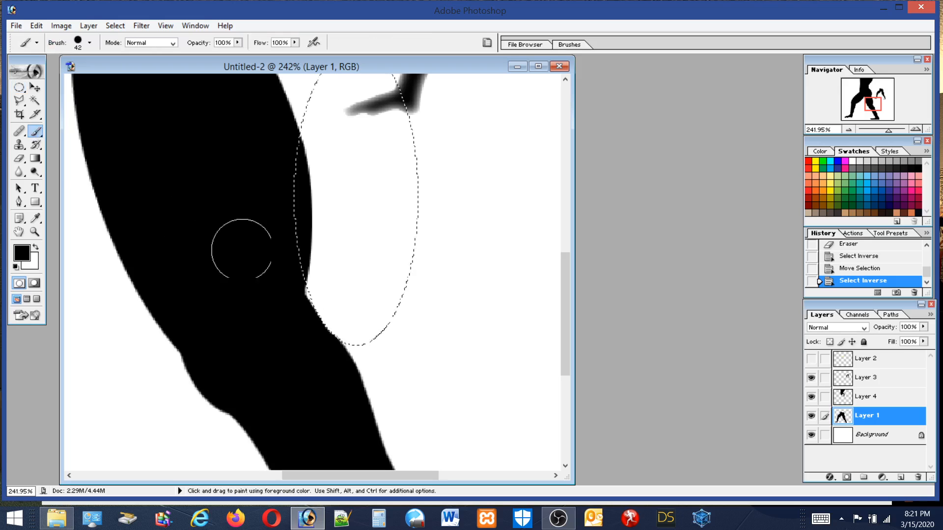
pyautogui.moveTo(277, 290)
pyautogui.mouseDown()
pyautogui.moveTo(300, 343)
pyautogui.moveTo(292, 385)
pyautogui.moveTo(248, 362)
pyautogui.moveTo(270, 196)
pyautogui.moveTo(252, 208)
pyautogui.moveTo(284, 299)
pyautogui.moveTo(261, 334)
pyautogui.mouseUp()
pyautogui.press('m')
pyautogui.hotkey('ctrl', 'd')
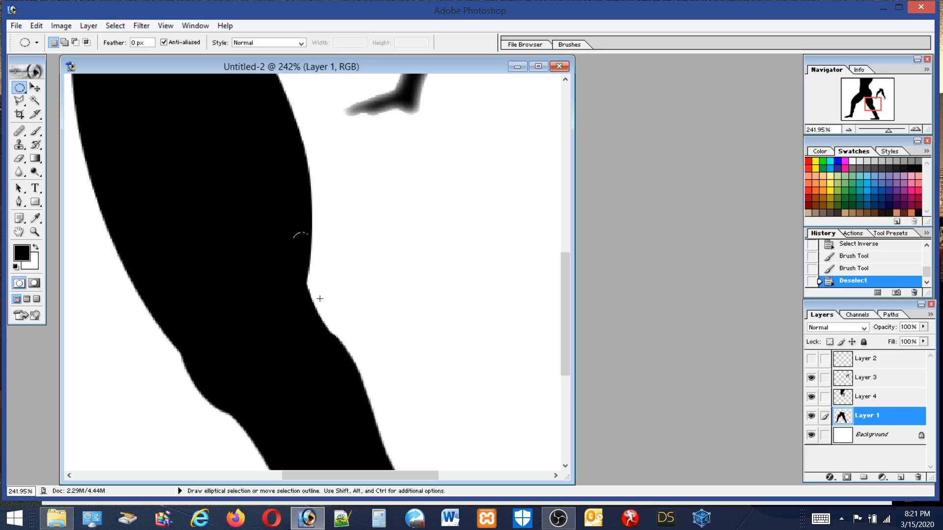
# Fit a smaller upright elliptical selection against the corner between the thigh and the back of the knee, and ready the Brush.
pyautogui.moveTo(319, 194); pyautogui.dragTo(412, 366)
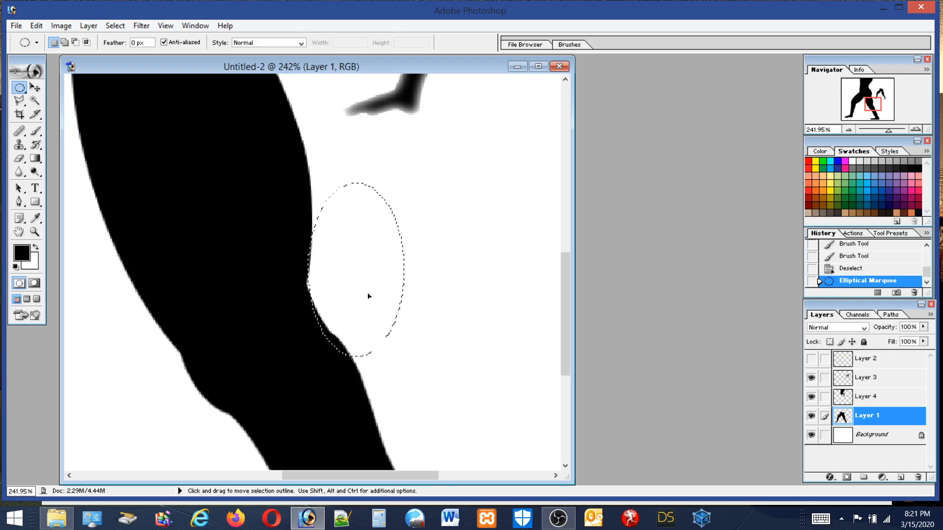
pyautogui.moveTo(370, 296); pyautogui.dragTo(372, 297)
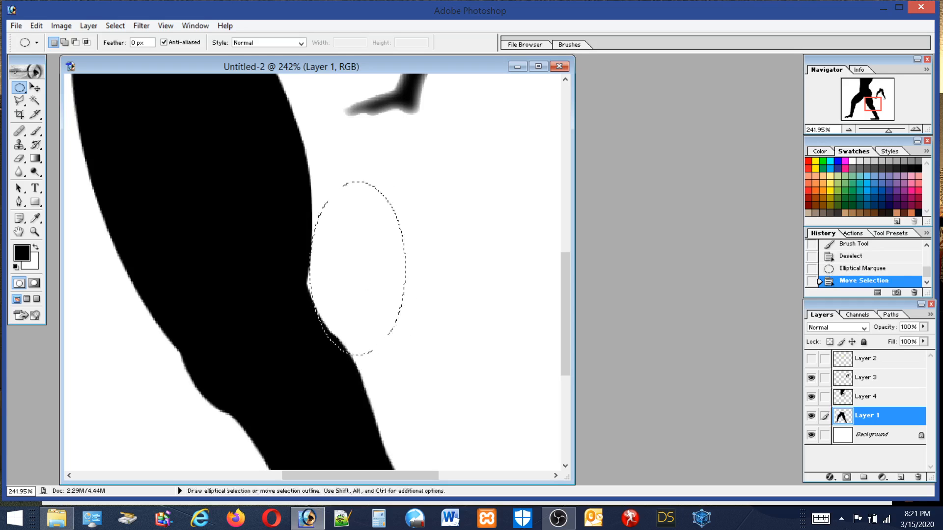
pyautogui.click(35, 131)
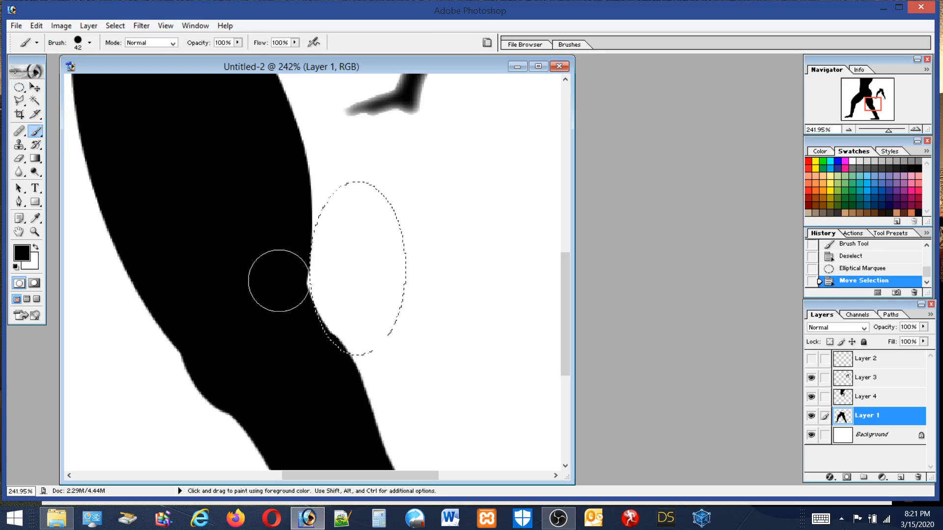
pyautogui.click(300, 282)
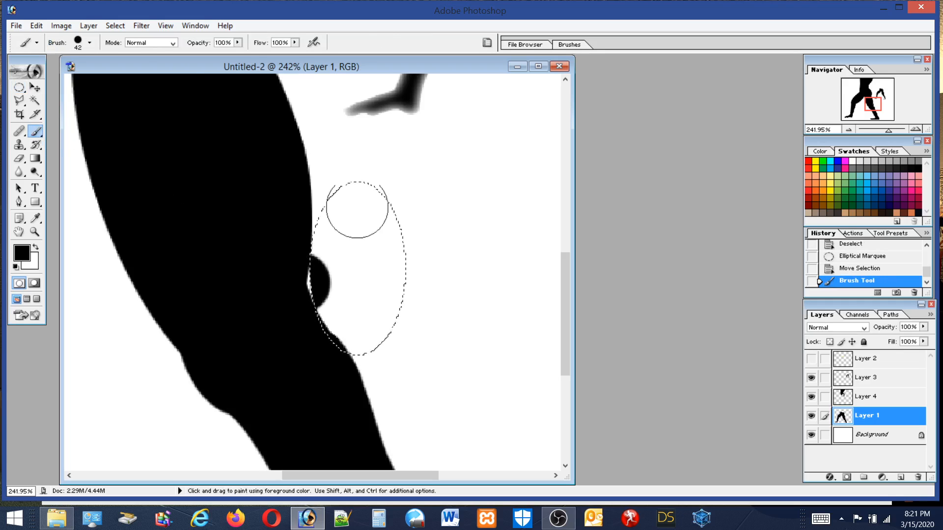
pyautogui.click(36, 26)
pyautogui.click(39, 38)
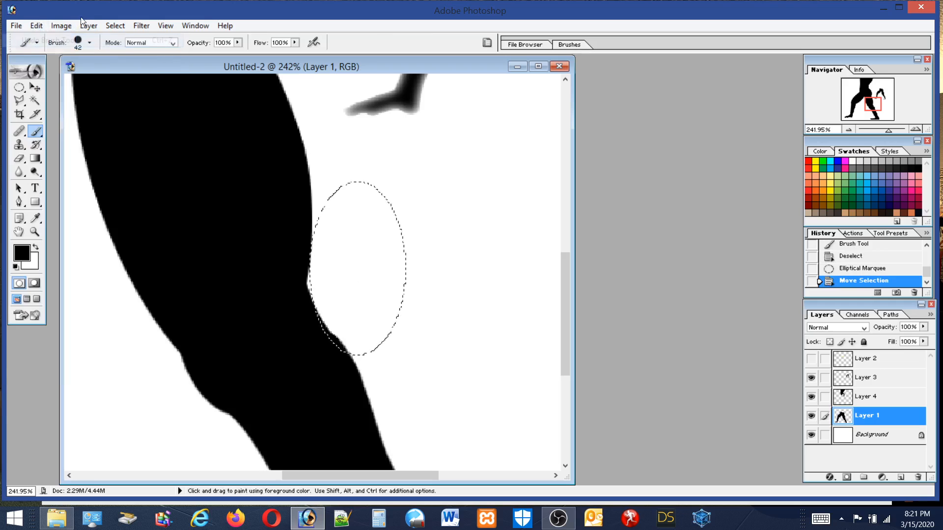
# Invert the elliptical selection, paint black over the corner behind the knee to smooth it, and deselect.
pyautogui.click(114, 25)
pyautogui.click(53, 77)
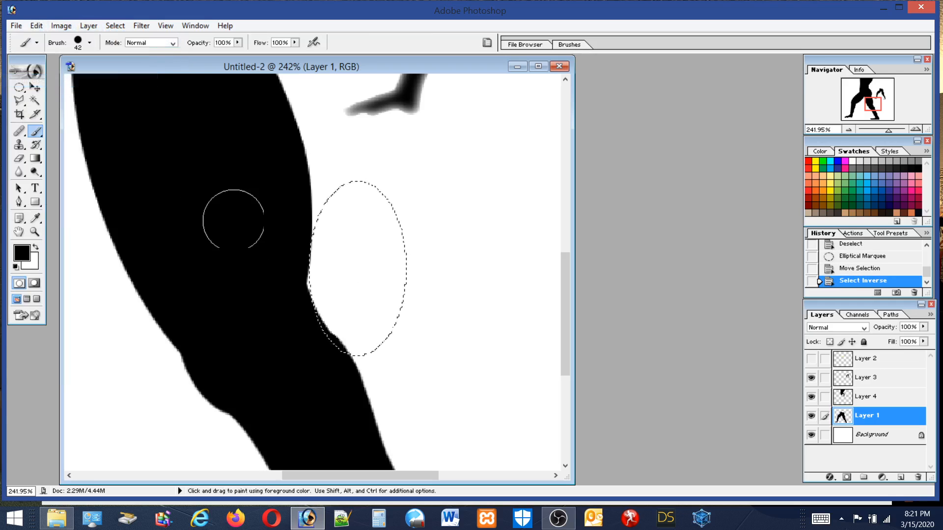
pyautogui.click(294, 280)
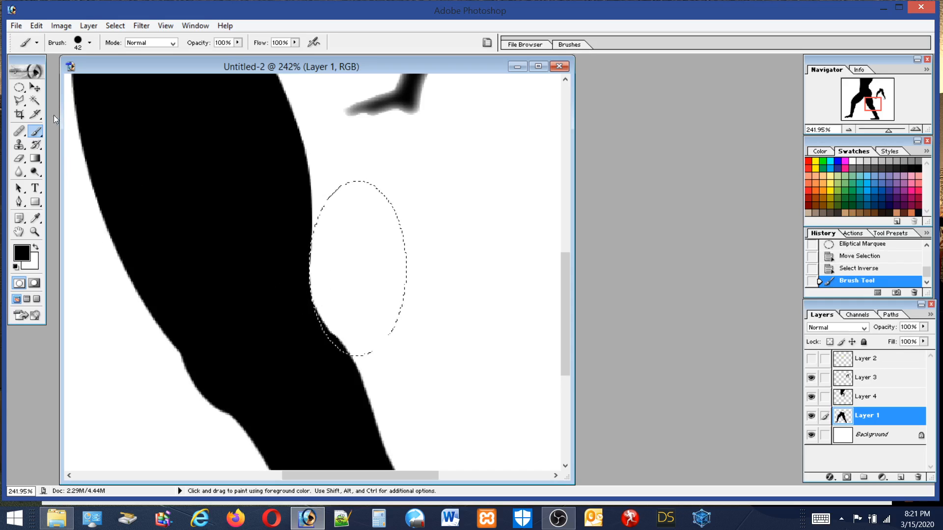
pyautogui.click(19, 88)
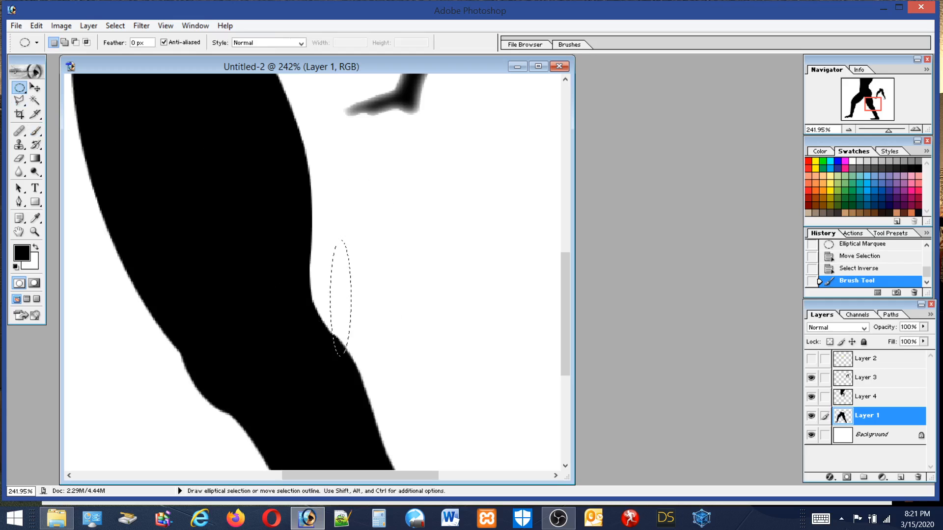
pyautogui.click(417, 201)
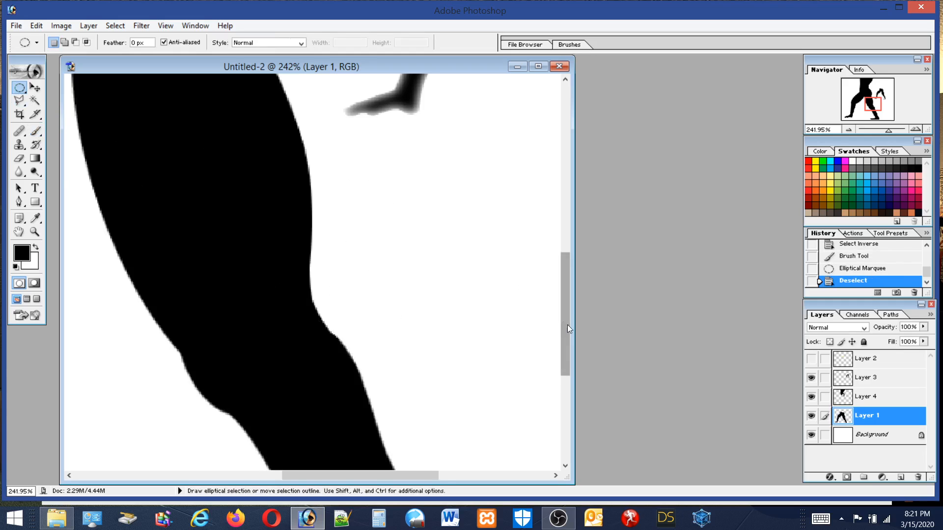
# Fit an upright elliptical selection over the upper calf, with its edge bulging slightly beyond the back of the lower leg.
pyautogui.moveTo(567, 325); pyautogui.dragTo(593, 385)
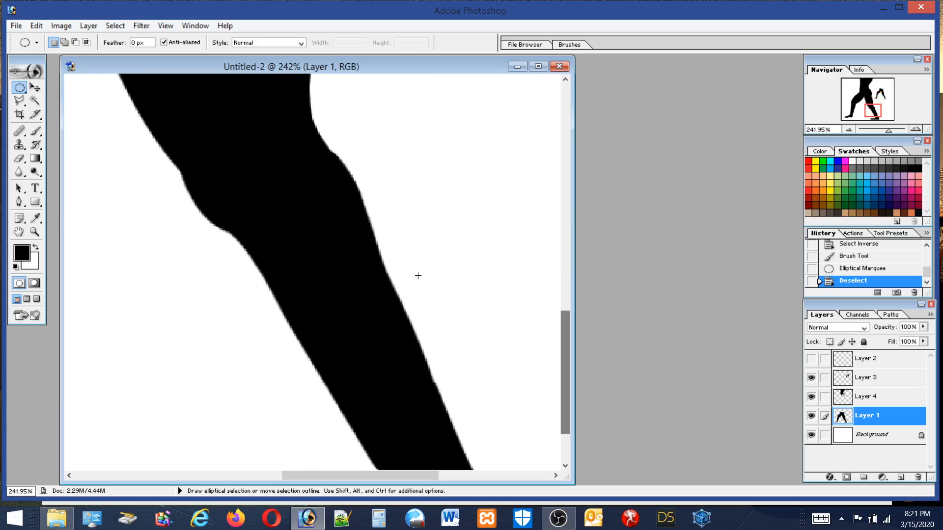
pyautogui.moveTo(380, 317); pyautogui.dragTo(404, 373)
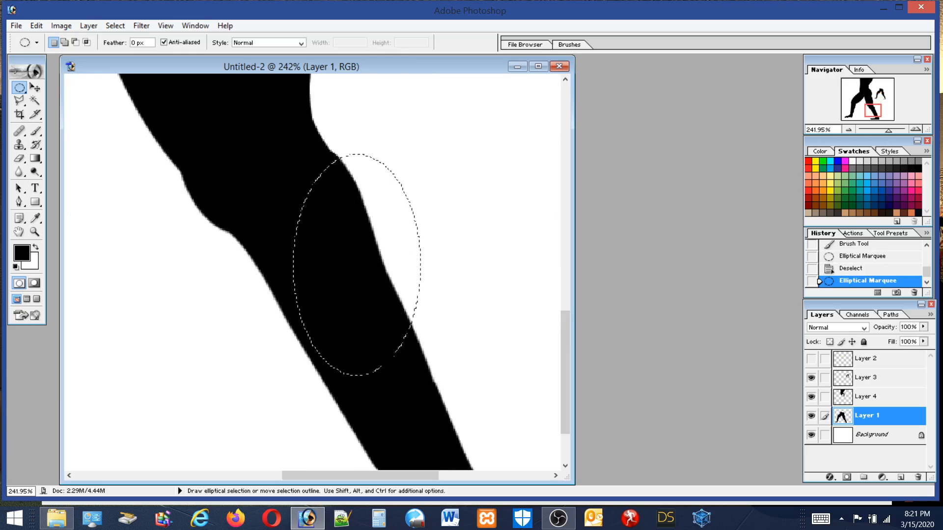
pyautogui.moveTo(373, 205); pyautogui.dragTo(337, 185)
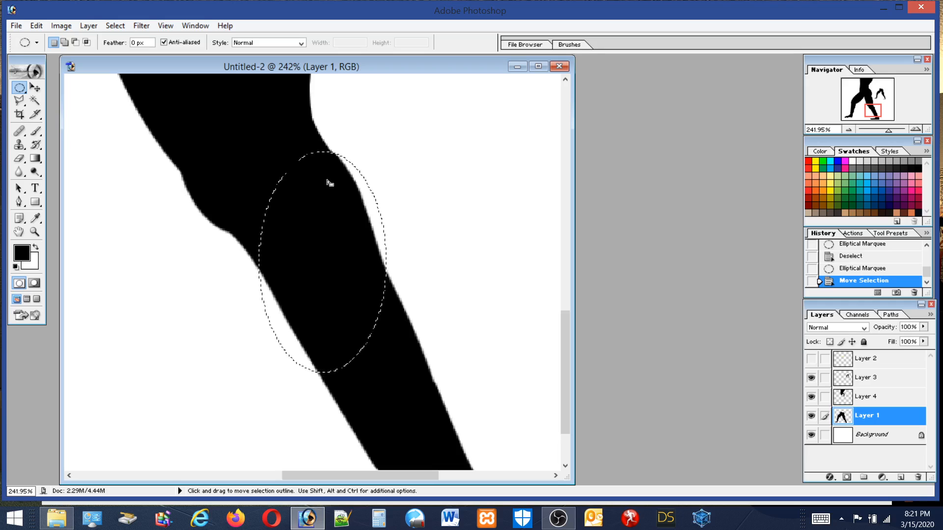
# Brush black inside the elliptical selection to give the back of the calf a rounded bulge, and deselect.
pyautogui.press('b')
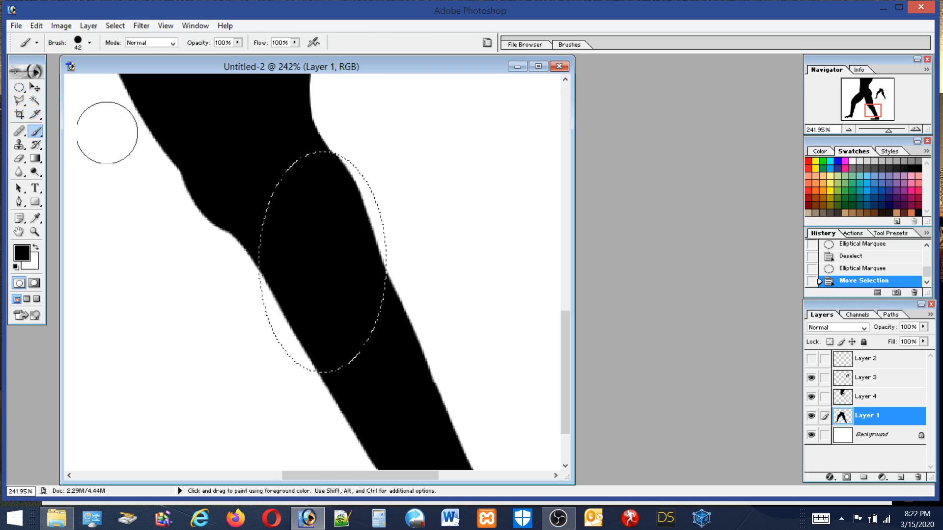
pyautogui.moveTo(346, 210)
pyautogui.mouseDown()
pyautogui.moveTo(351, 196)
pyautogui.moveTo(371, 274)
pyautogui.mouseUp()
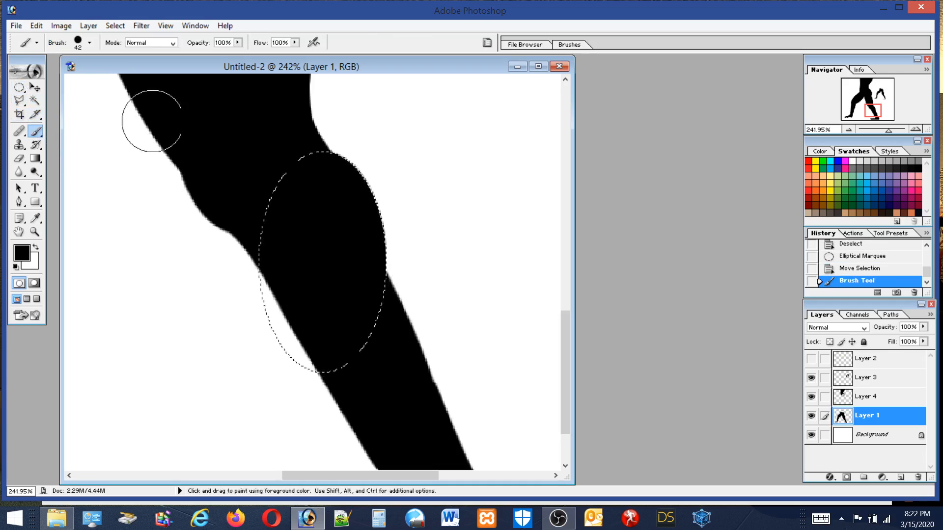
pyautogui.press('m')
pyautogui.click(136, 119)
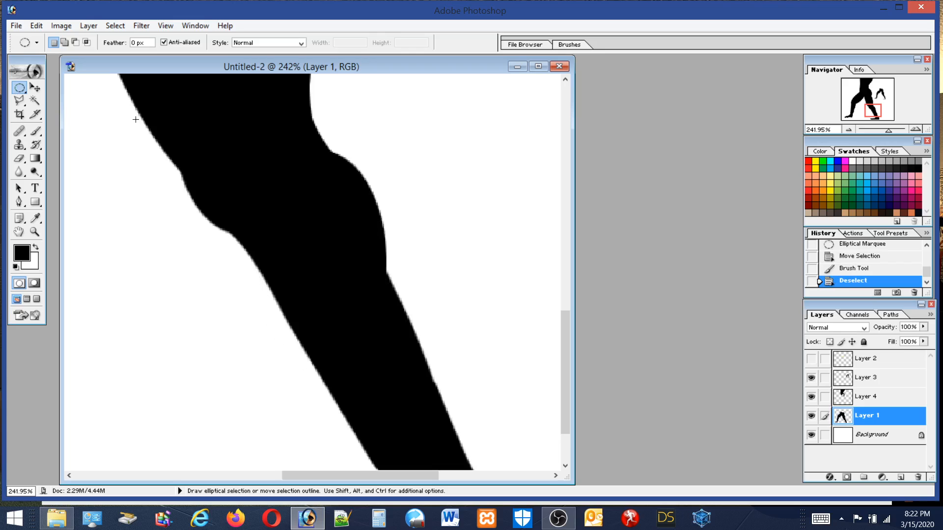
# Outline a polygonal selection bridging the notch under the calf bulge, from the bulge's outer edge down to the lower calf.
pyautogui.doubleClick(36, 236)
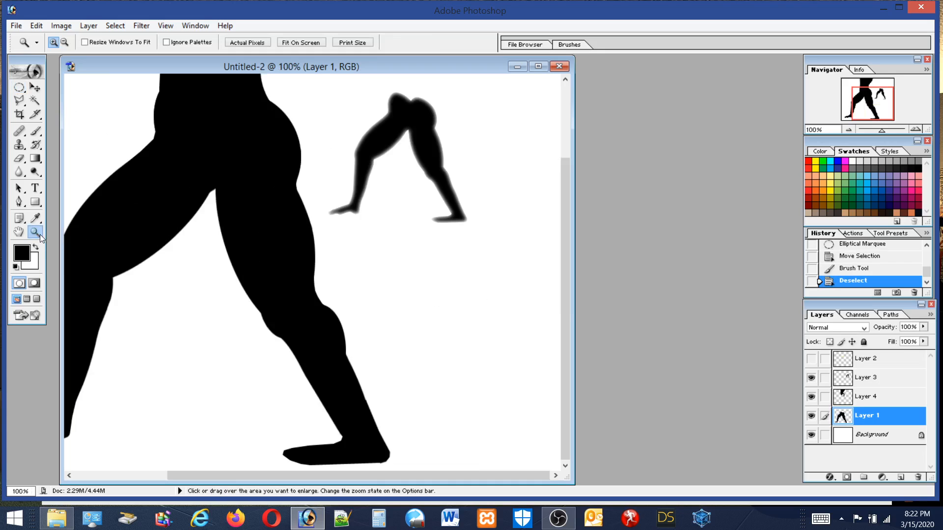
pyautogui.moveTo(398, 383); pyautogui.dragTo(415, 401)
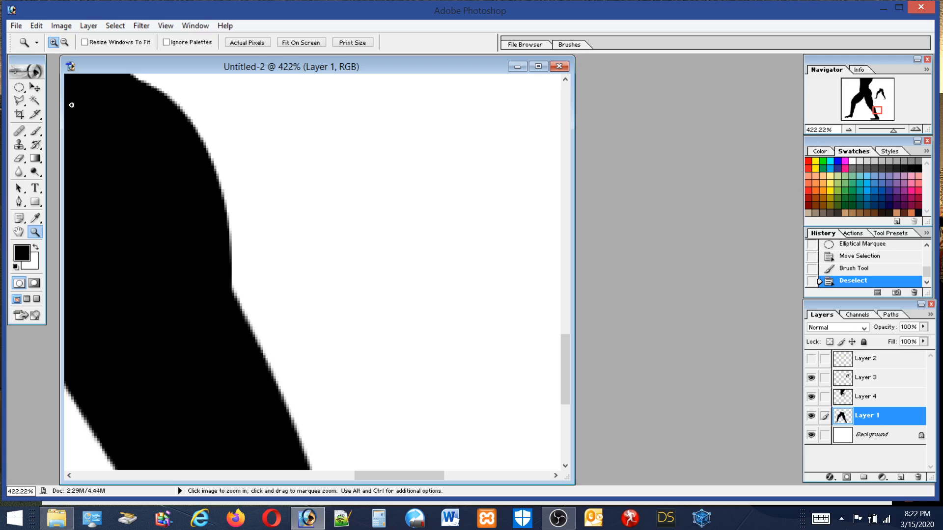
pyautogui.click(19, 101)
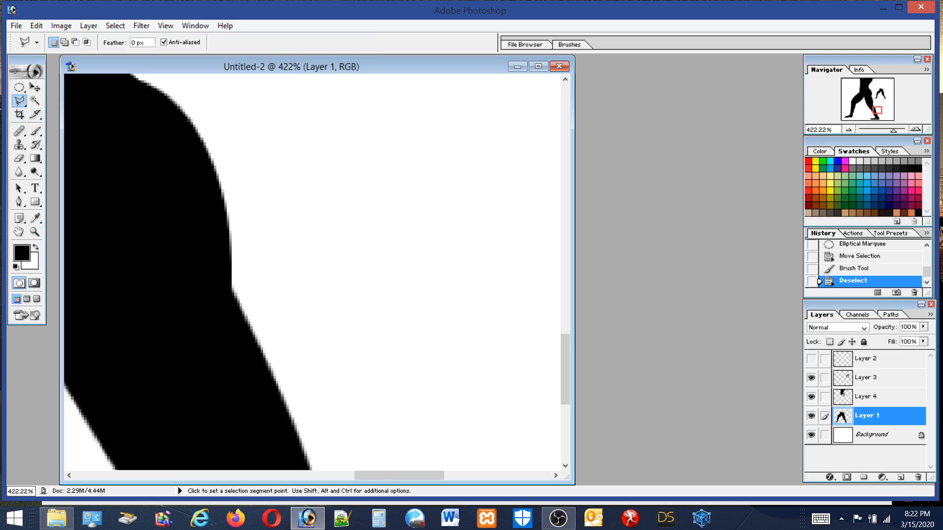
pyautogui.click(227, 212)
pyautogui.click(287, 417)
pyautogui.click(218, 363)
pyautogui.doubleClick(208, 240)
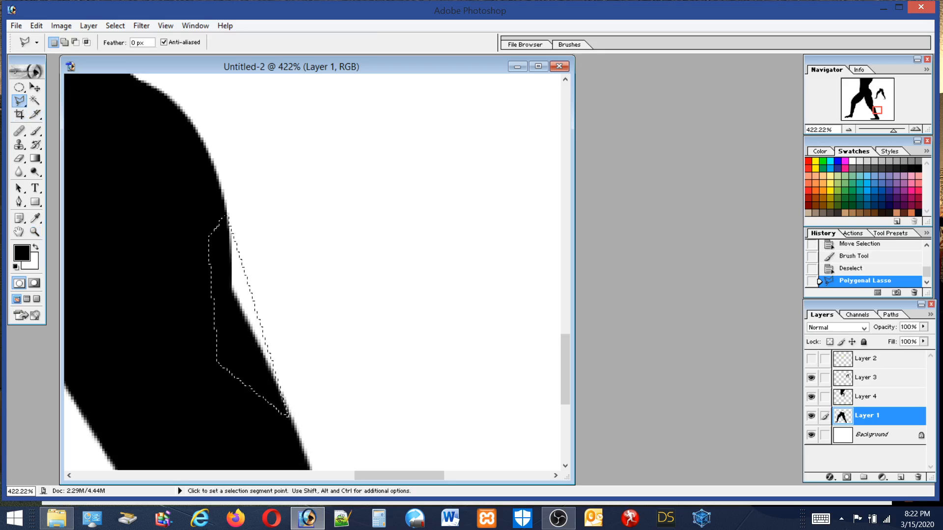
# Fill the polygonal selection with the foreground color in Normal mode at 100% opacity to straighten the lower calf, and deselect.
pyautogui.click(36, 25)
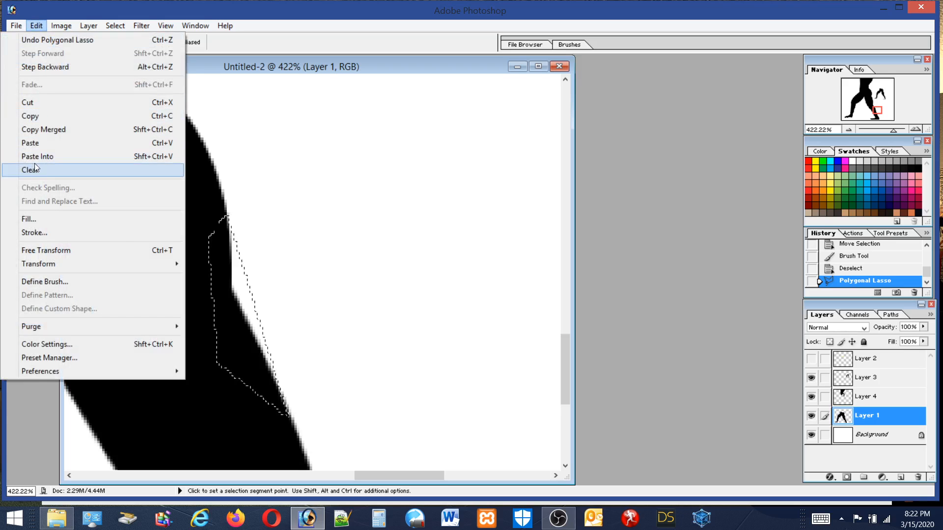
pyautogui.click(36, 219)
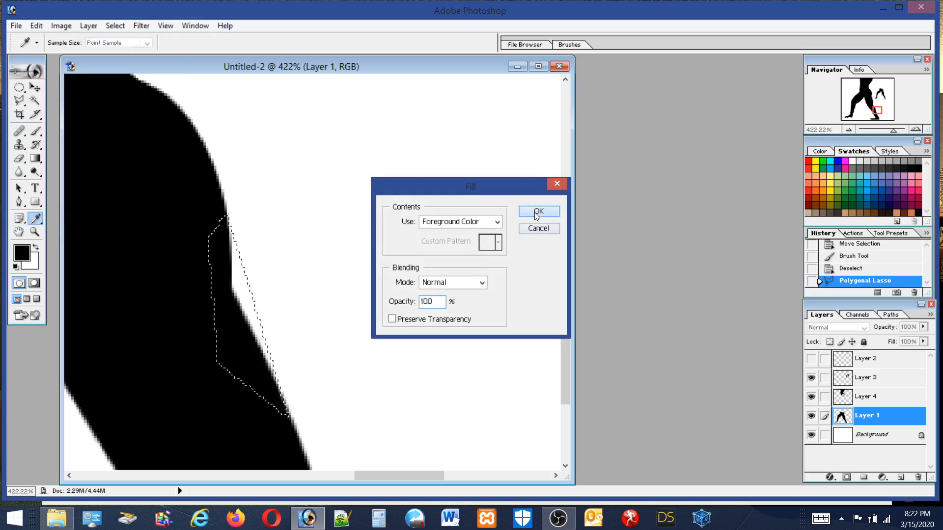
pyautogui.click(539, 210)
pyautogui.hotkey('ctrl', 'd')
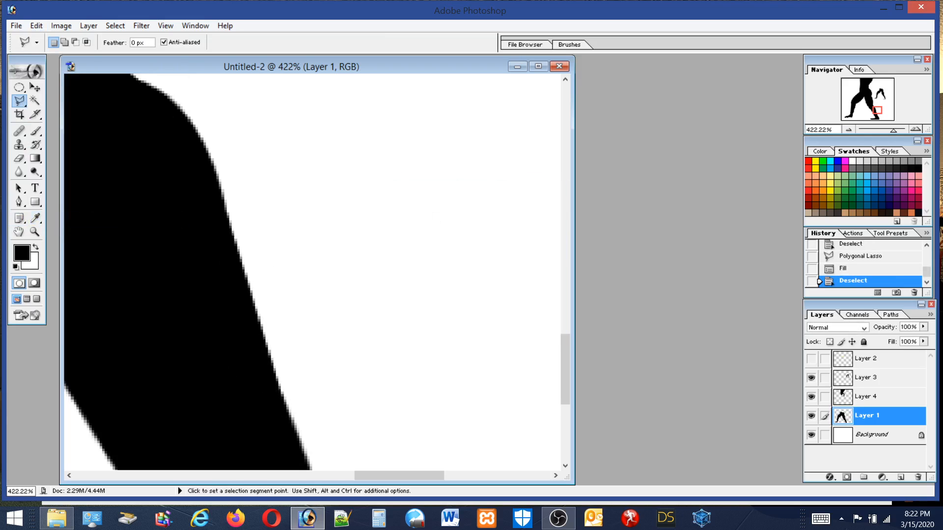
# Draw a nearly circular elliptical selection outside the straight leg, with its edge following the hollow behind the knee.
pyautogui.doubleClick(18, 232)
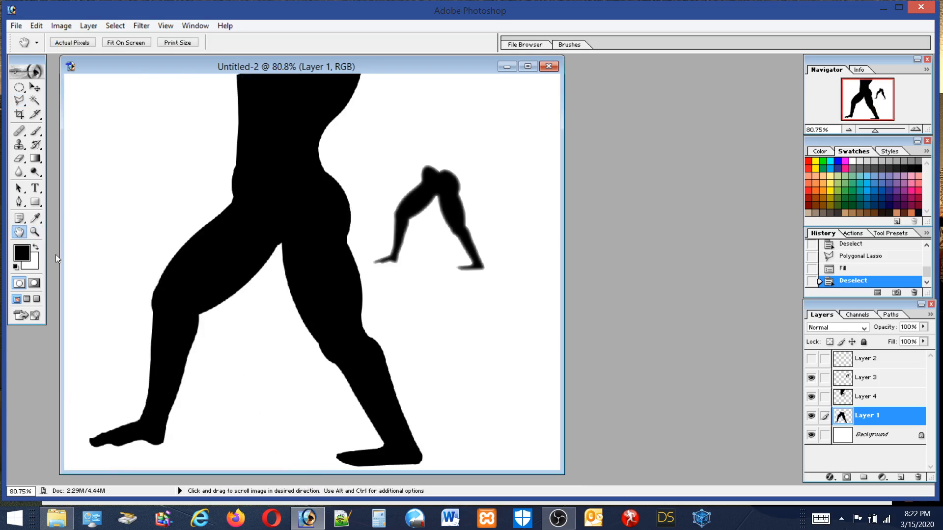
pyautogui.click(35, 232)
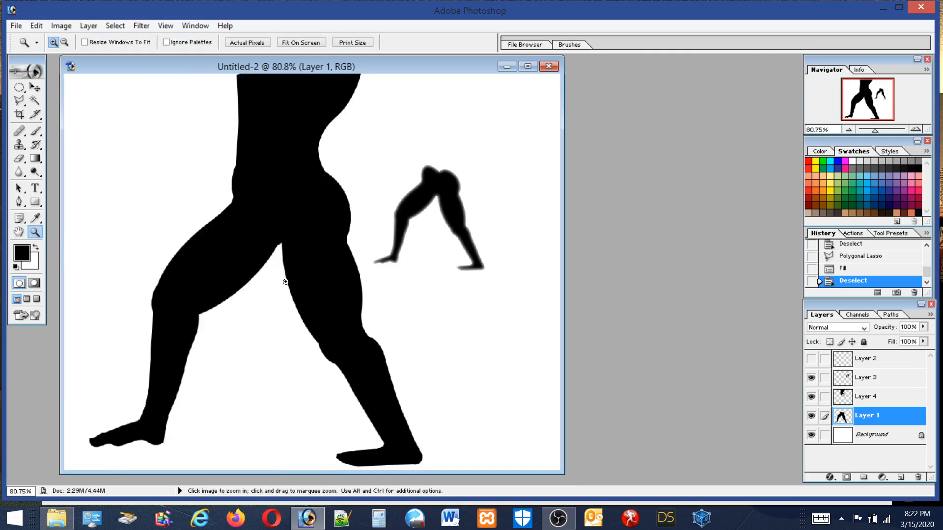
pyautogui.moveTo(405, 388); pyautogui.dragTo(419, 412)
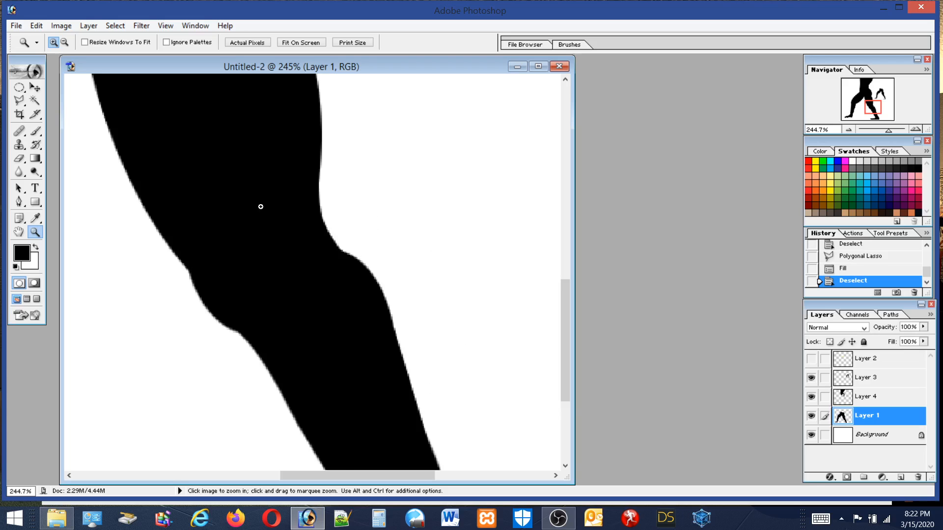
pyautogui.moveTo(261, 206); pyautogui.dragTo(440, 349)
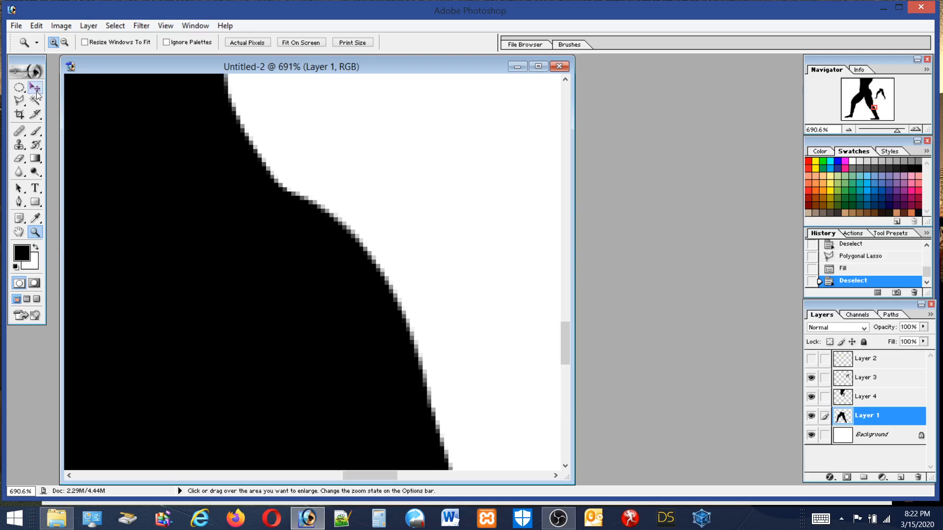
pyautogui.click(20, 87)
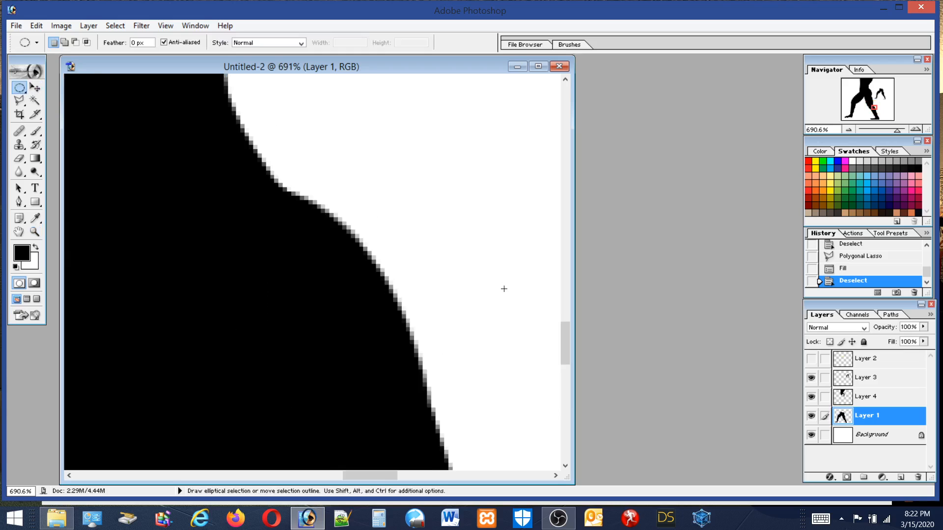
pyautogui.doubleClick(32, 230)
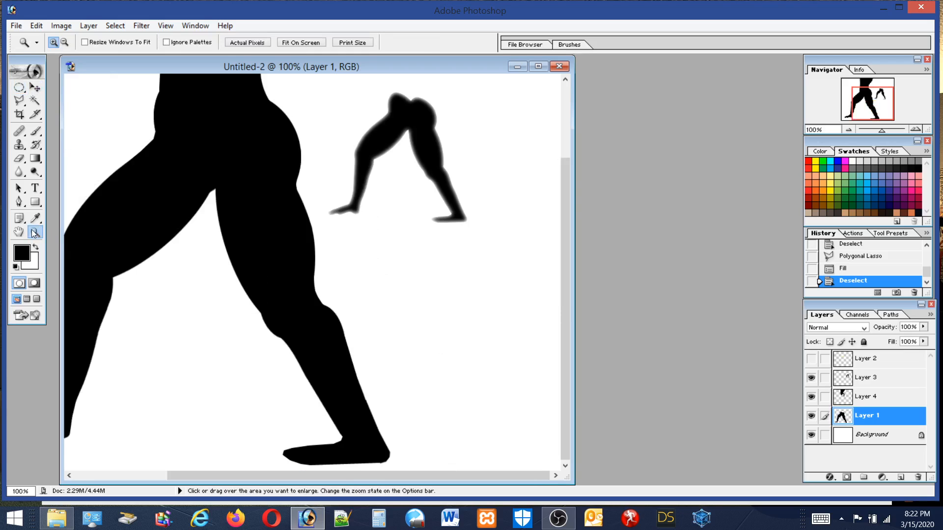
pyautogui.click(22, 89)
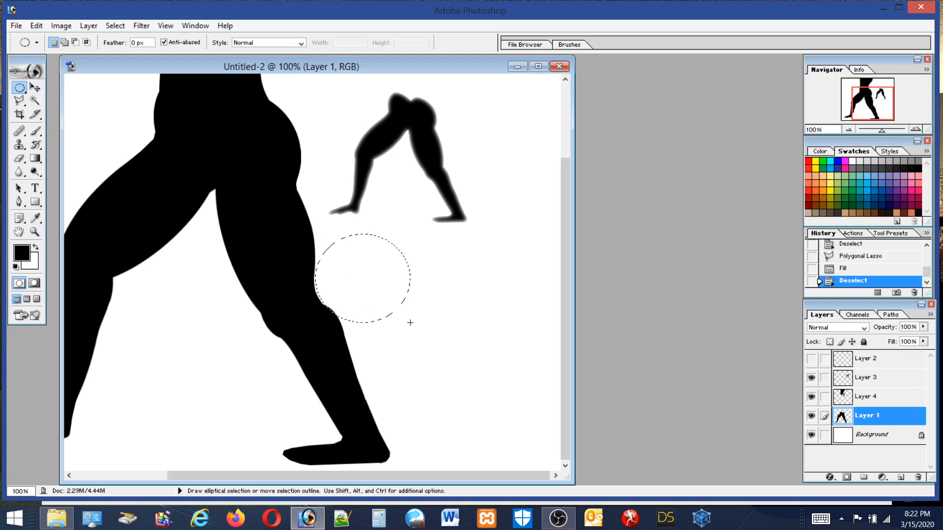
pyautogui.moveTo(410, 323); pyautogui.dragTo(409, 324)
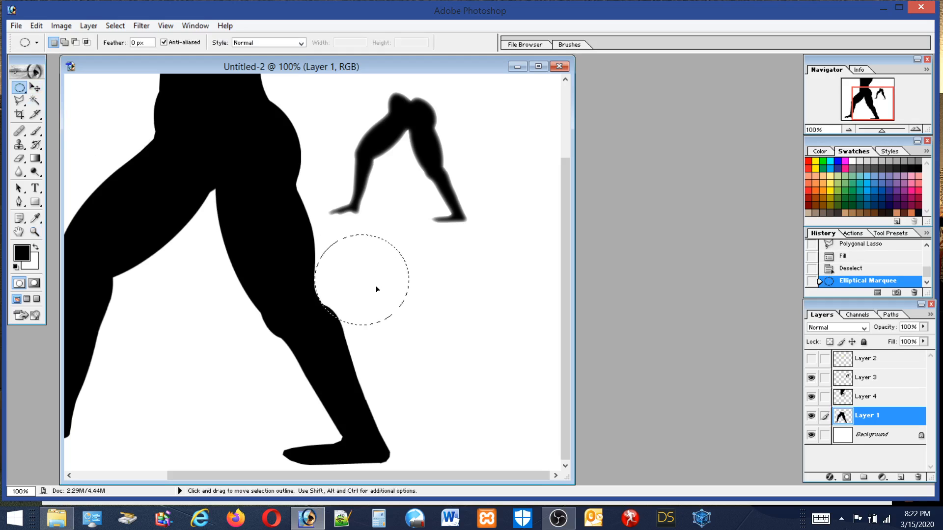
# Nudge the circular selection outline slightly downward beside the hollow behind the straight leg's knee.
pyautogui.moveTo(377, 289); pyautogui.dragTo(377, 291)
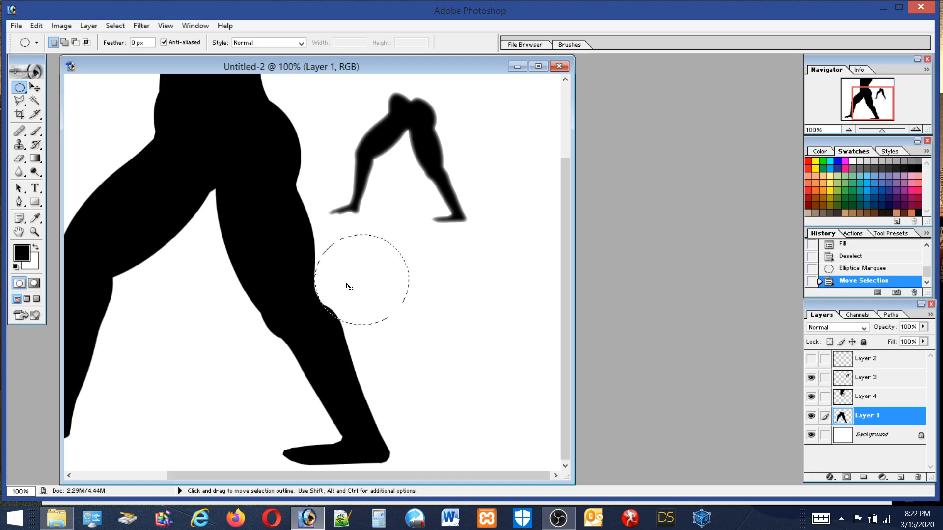
pyautogui.click(35, 232)
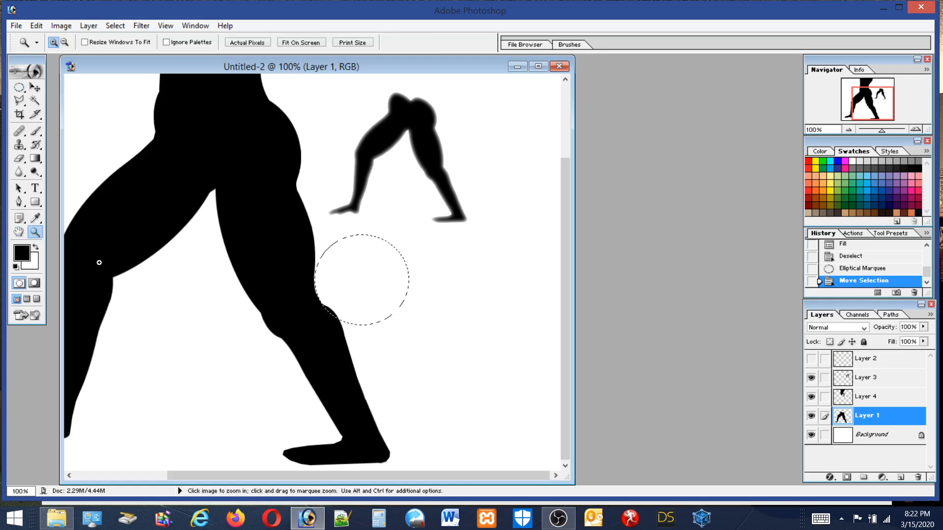
pyautogui.moveTo(261, 253); pyautogui.dragTo(401, 353)
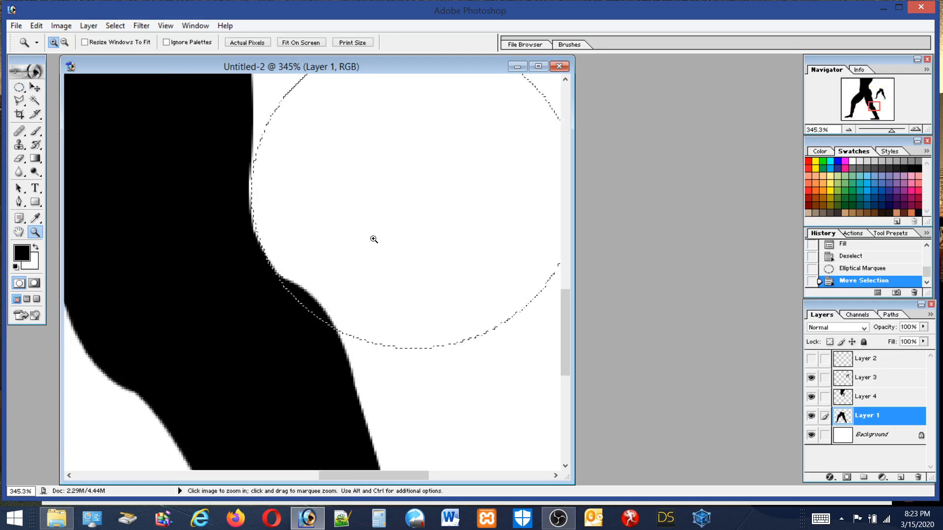
pyautogui.click(34, 87)
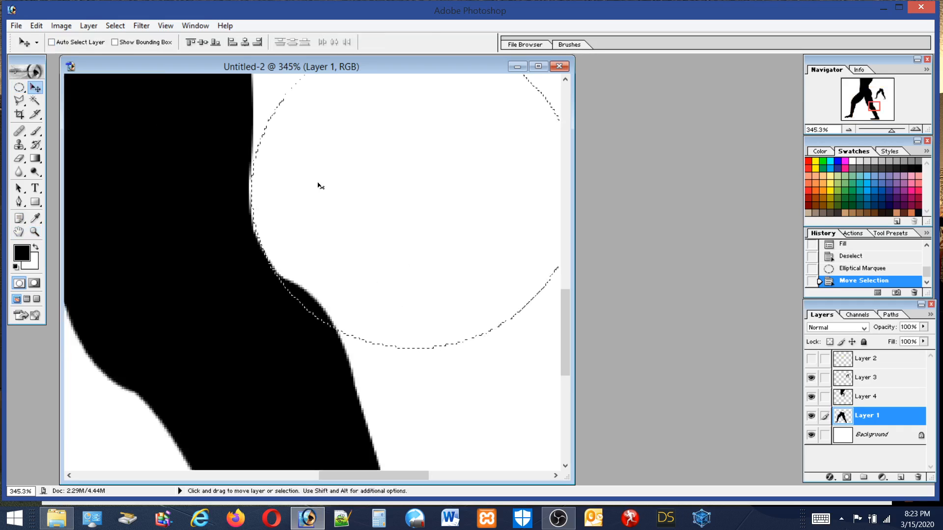
pyautogui.press('Left')
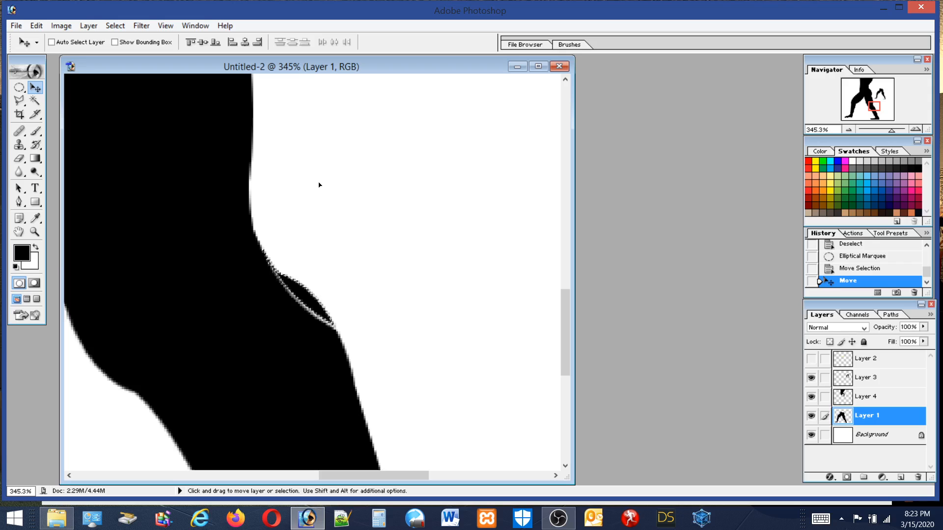
pyautogui.click(37, 26)
pyautogui.click(40, 41)
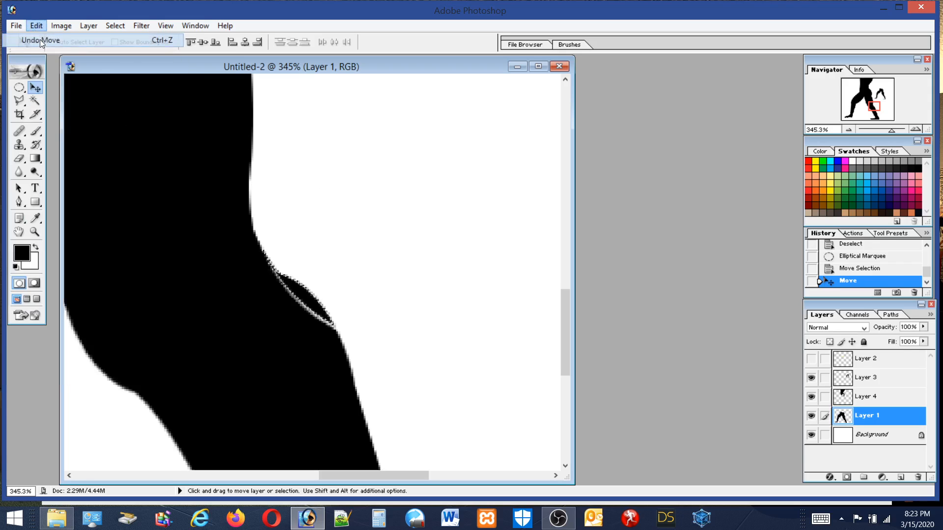
# Fit the circular selection outline against the knee hollow, erase the black calf bulge inside it, and deselect.
pyautogui.click(20, 88)
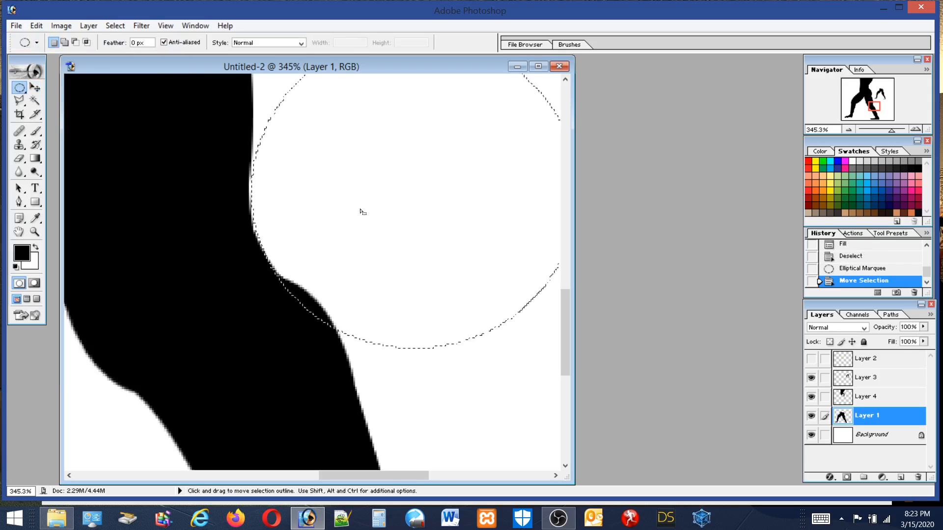
pyautogui.moveTo(358, 209); pyautogui.dragTo(356, 204)
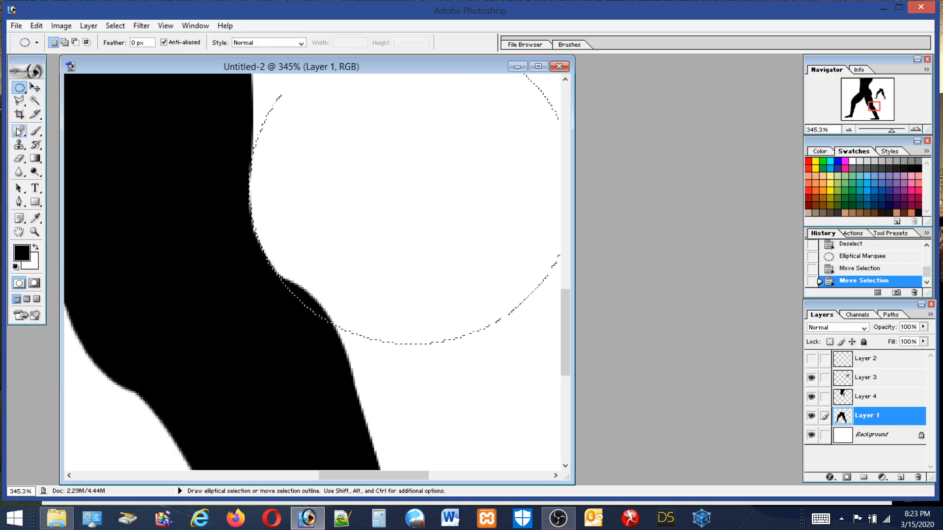
pyautogui.click(19, 158)
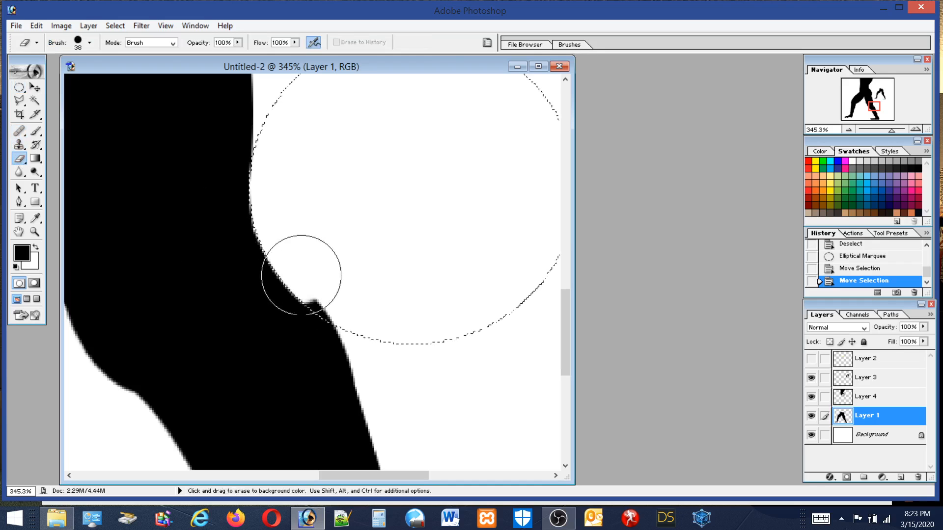
pyautogui.click(309, 308)
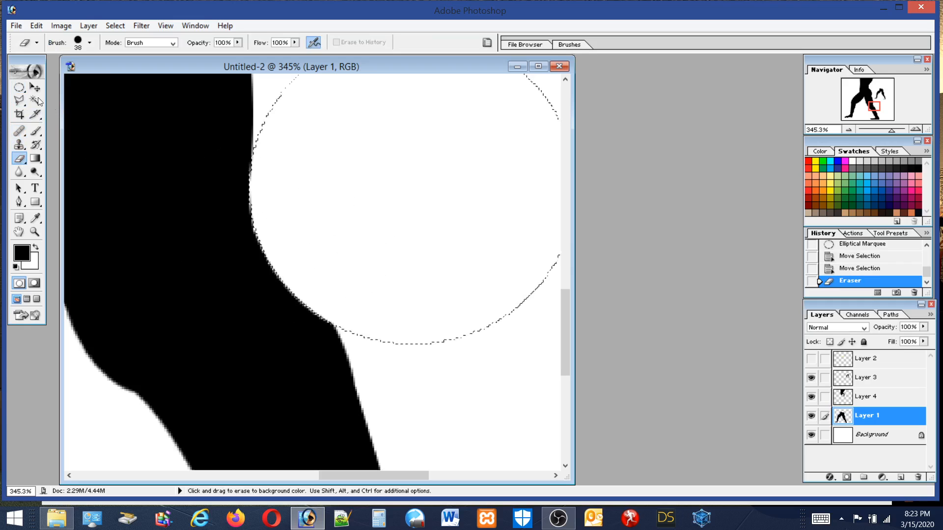
pyautogui.click(17, 88)
pyautogui.hotkey('ctrl', 'd')
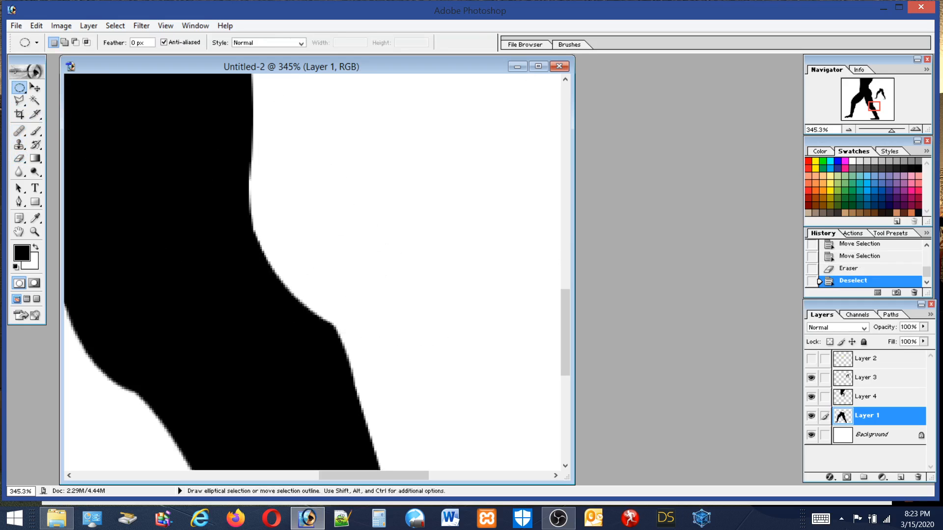
# Erase the sharp corner at the top of the calf's back edge to soften the transition from the knee hollow.
pyautogui.click(19, 158)
pyautogui.click(354, 292)
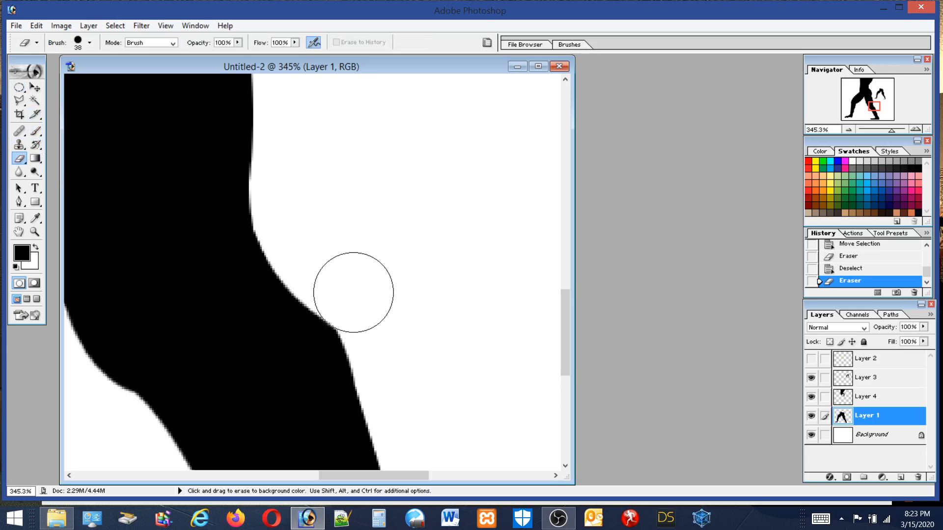
pyautogui.click(358, 299)
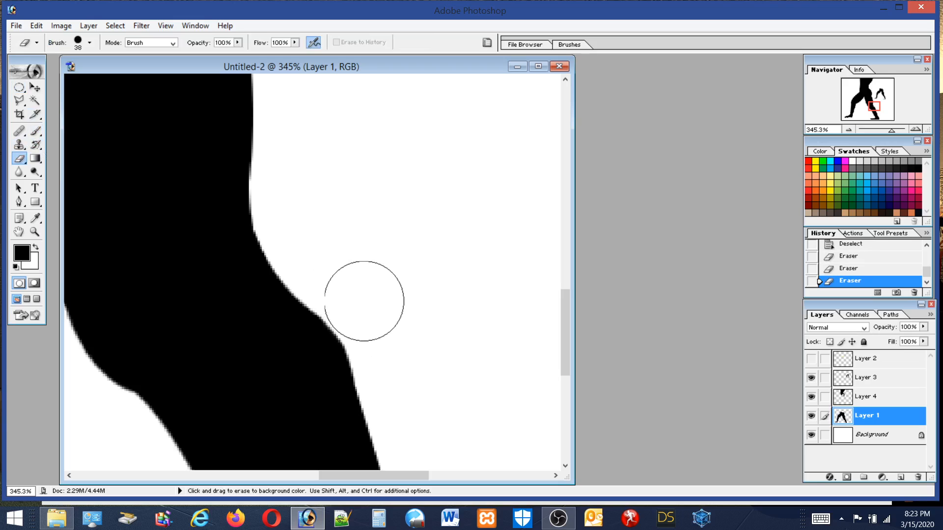
pyautogui.click(347, 290)
pyautogui.click(348, 290)
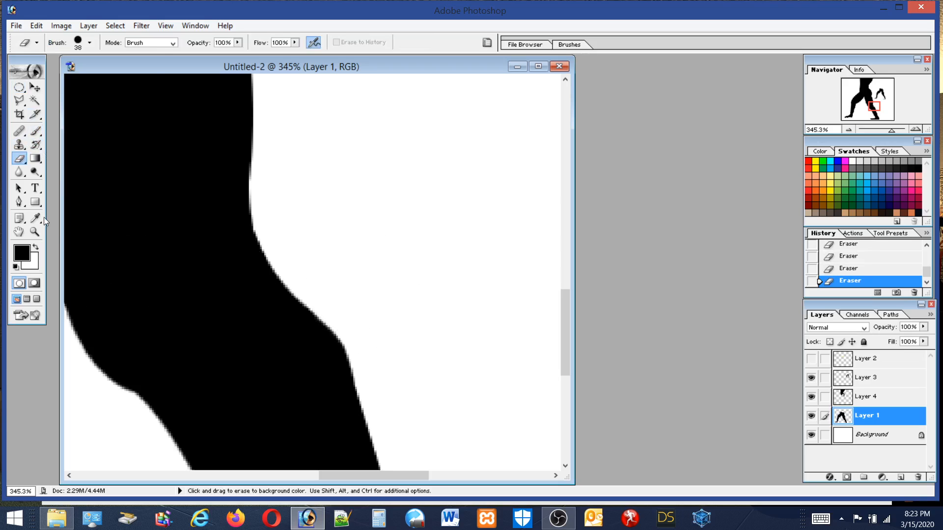
# Draw a tall elliptical selection inside the straight leg's upper calf, close to its back edge.
pyautogui.doubleClick(34, 232)
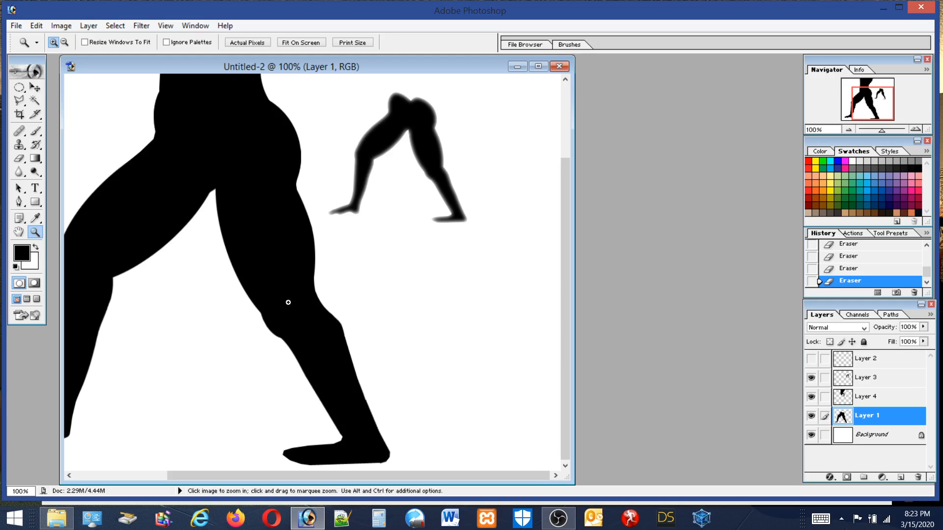
pyautogui.moveTo(384, 370); pyautogui.dragTo(385, 370)
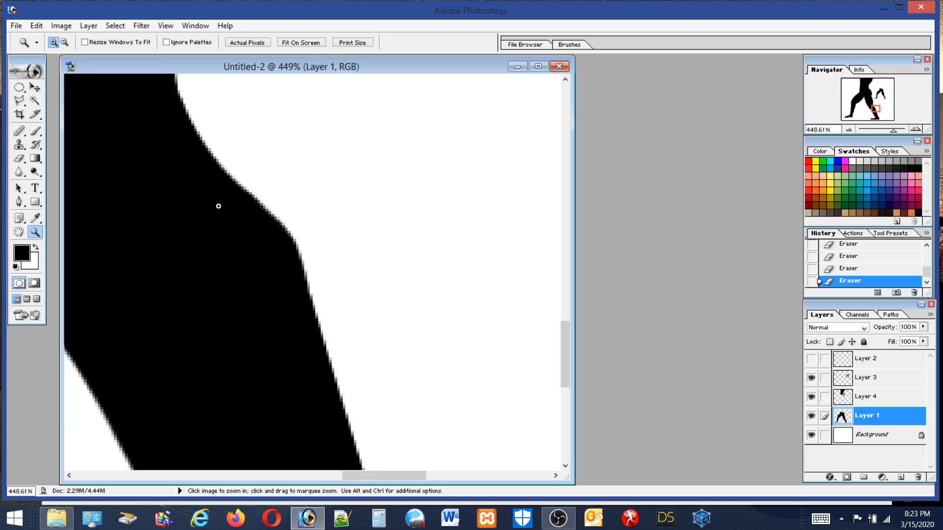
pyautogui.click(19, 88)
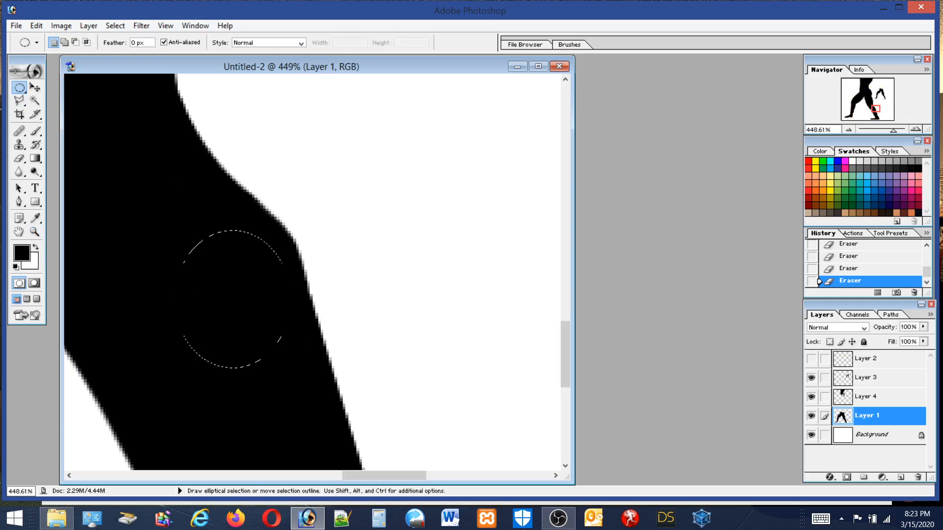
pyautogui.moveTo(283, 368); pyautogui.dragTo(307, 451)
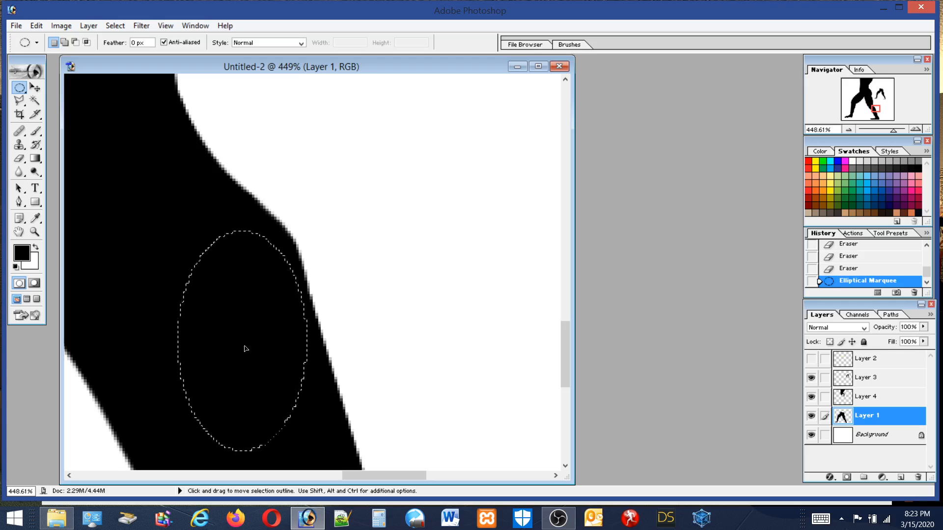
# Move the elliptical selection over the right leg's outer calf edge, paint the overlap black with the 42 px brush, and deselect.
pyautogui.moveTo(245, 349); pyautogui.dragTo(270, 343)
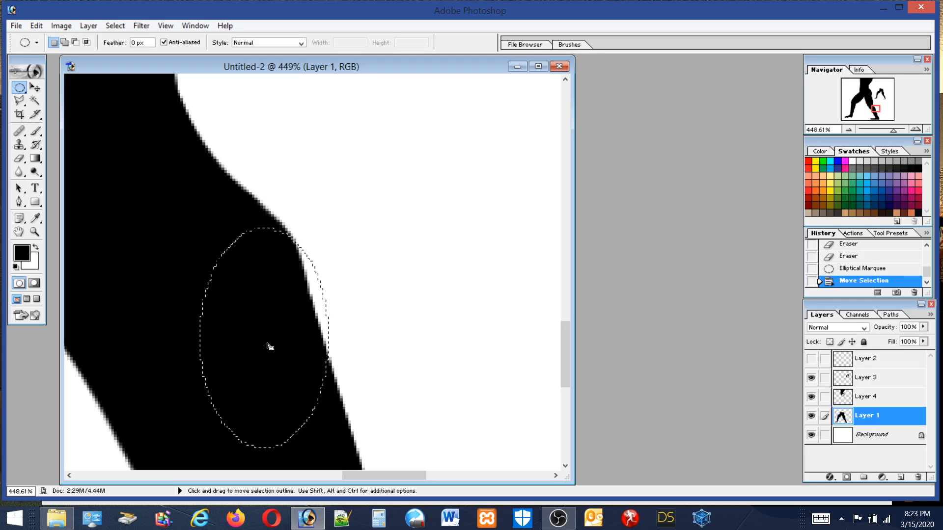
pyautogui.click(36, 135)
pyautogui.moveTo(257, 270)
pyautogui.mouseDown()
pyautogui.moveTo(292, 324)
pyautogui.moveTo(301, 386)
pyautogui.mouseUp()
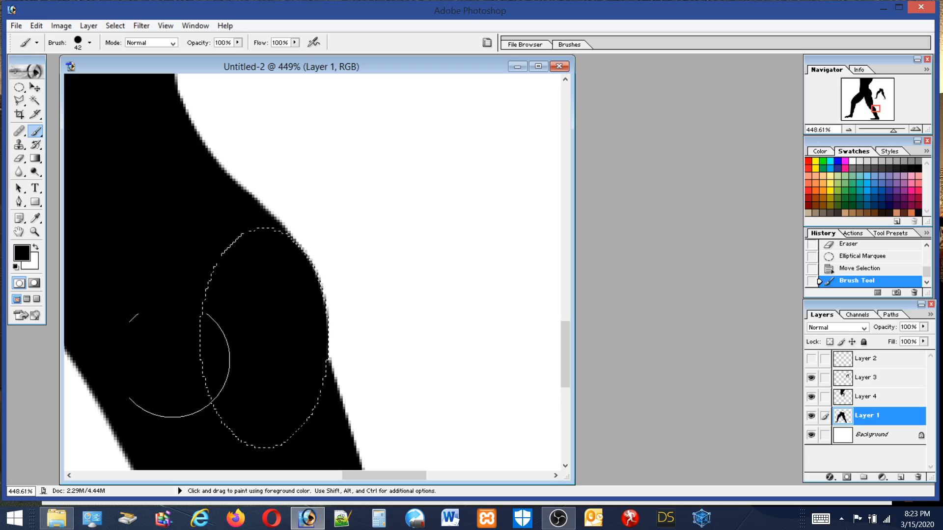
pyautogui.click(19, 88)
pyautogui.hotkey('ctrl', 'd')
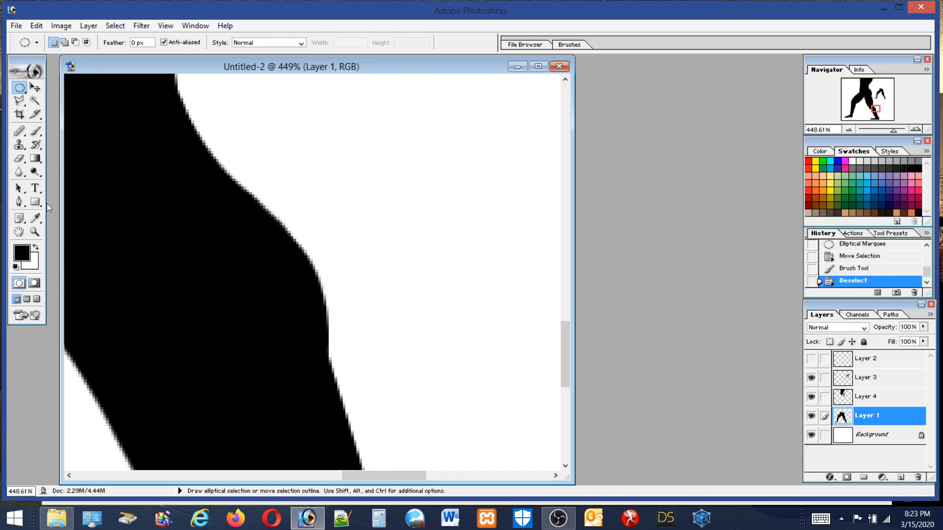
# Smooth the notch below the right leg's calf bulge by filling a polygonal lasso selection with the foreground color at 100% opacity.
pyautogui.doubleClick(39, 233)
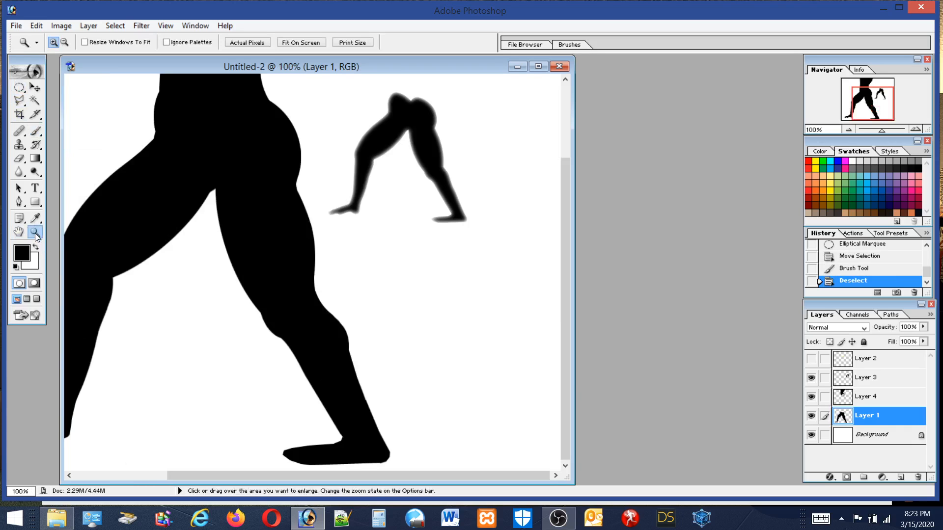
pyautogui.moveTo(389, 400); pyautogui.dragTo(390, 402)
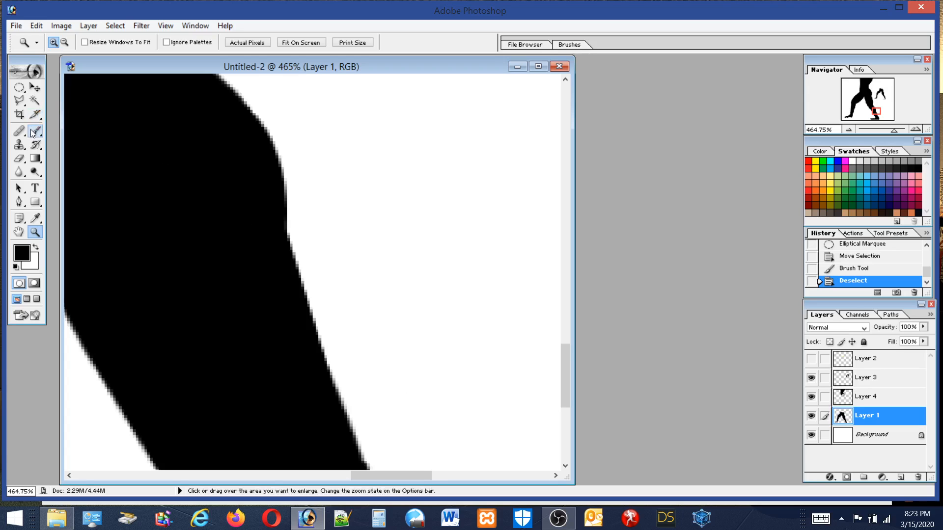
pyautogui.click(20, 100)
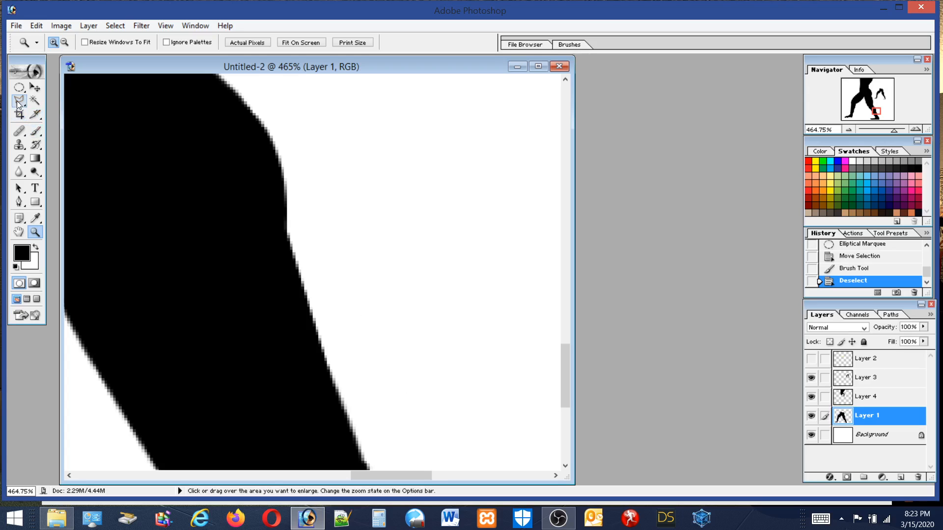
pyautogui.click(284, 181)
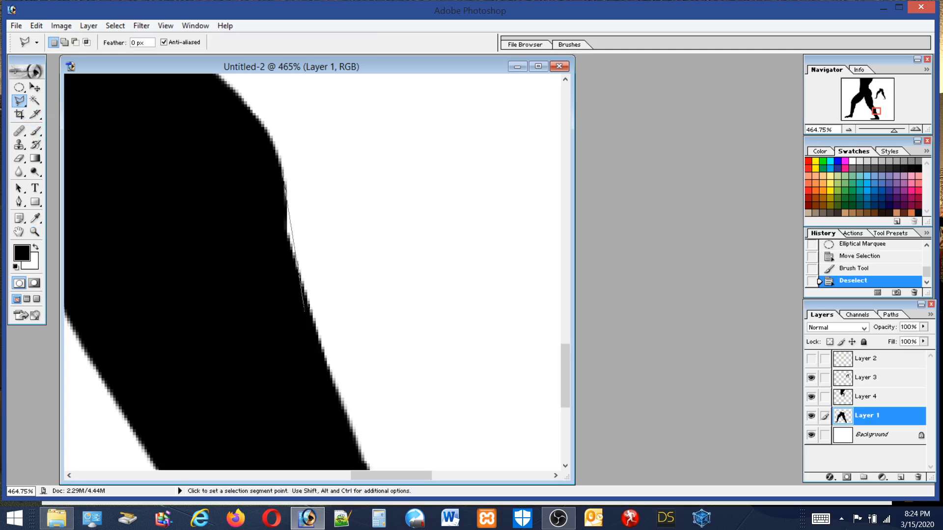
pyautogui.doubleClick(239, 182)
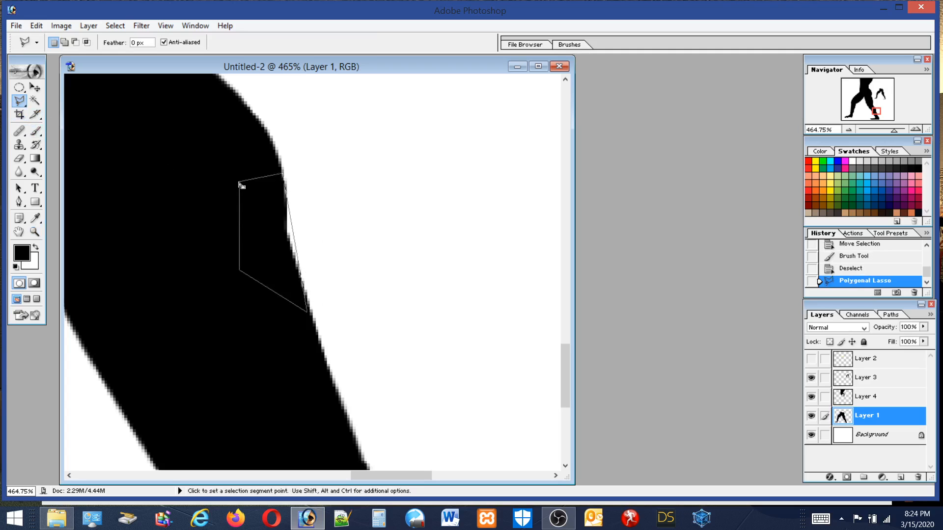
pyautogui.click(35, 26)
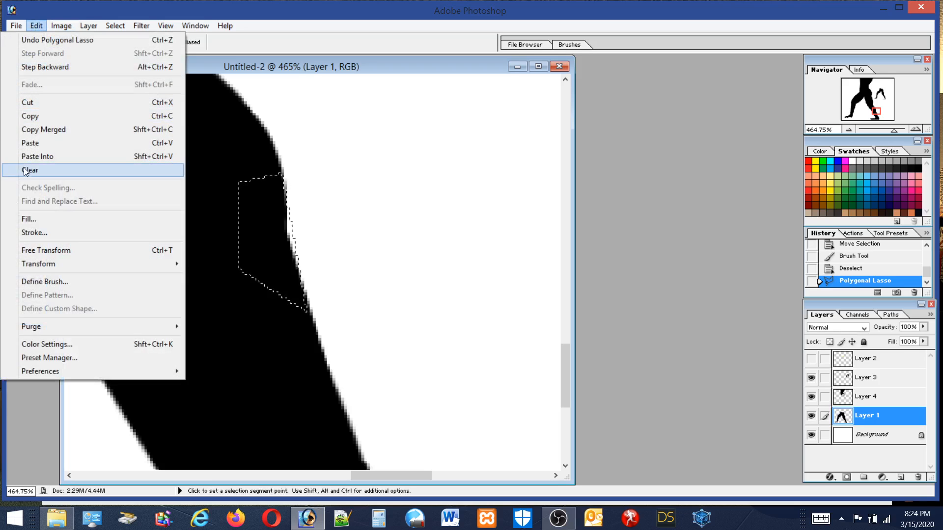
pyautogui.click(28, 220)
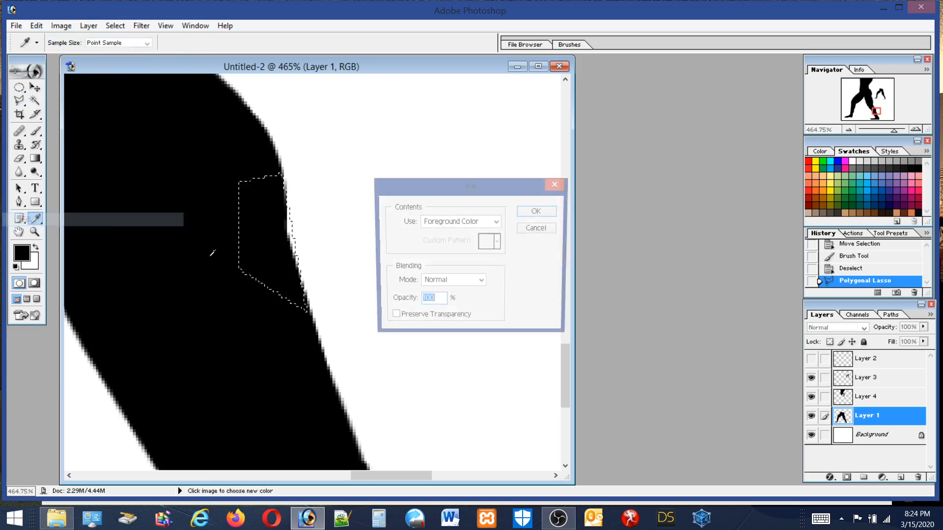
pyautogui.click(538, 211)
pyautogui.hotkey('ctrl', 'd')
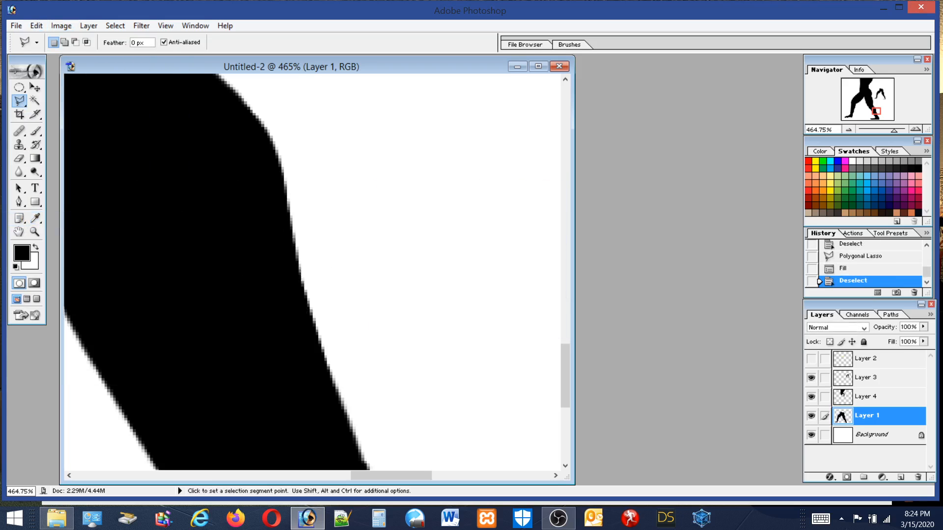
# Create a tall, narrow elliptical selection and position it beside the back edge of the left leg's shin.
pyautogui.doubleClick(19, 233)
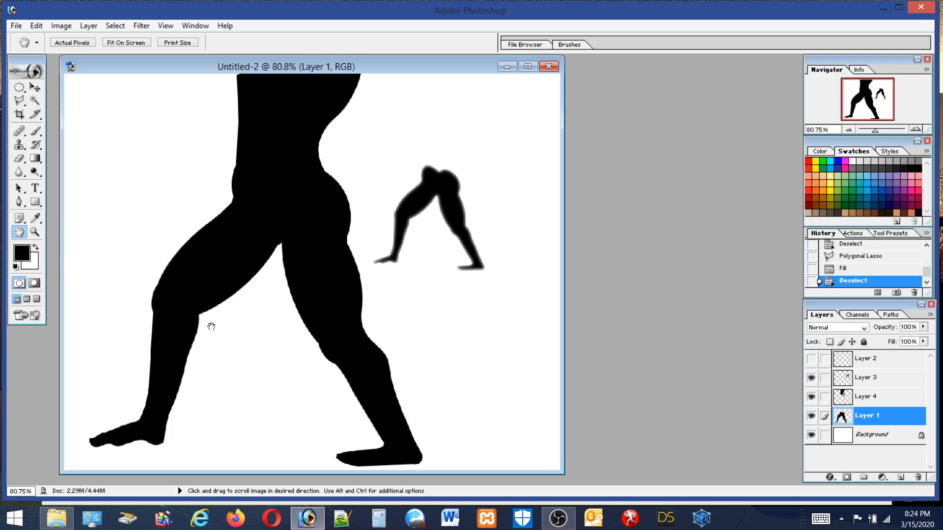
pyautogui.click(34, 232)
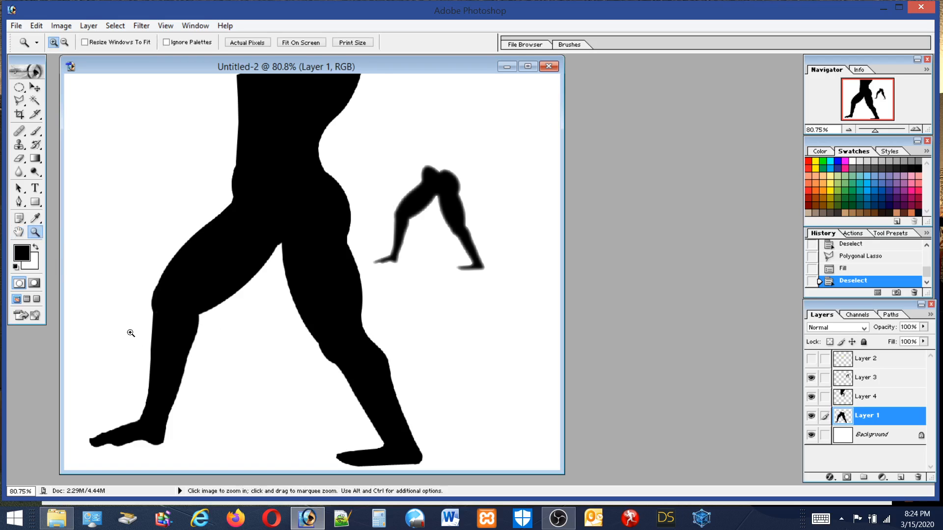
pyautogui.moveTo(131, 333); pyautogui.dragTo(272, 443)
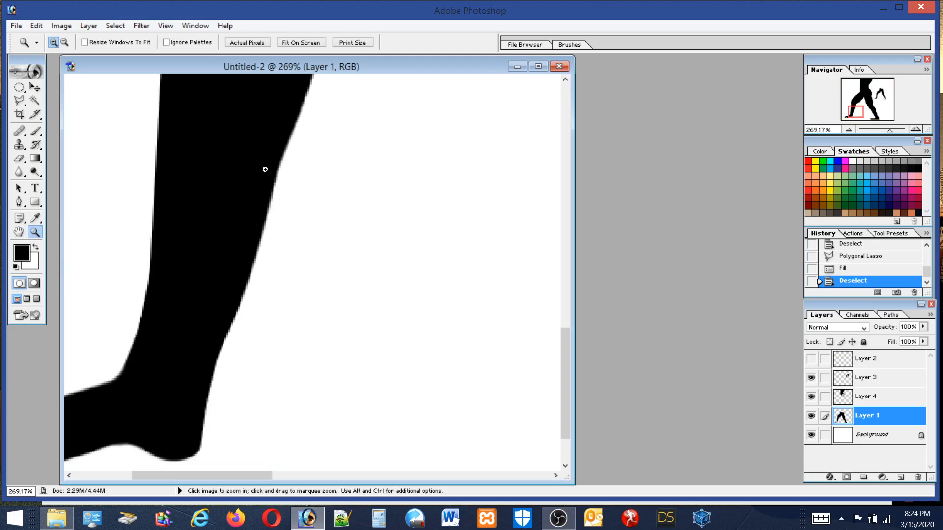
pyautogui.click(20, 89)
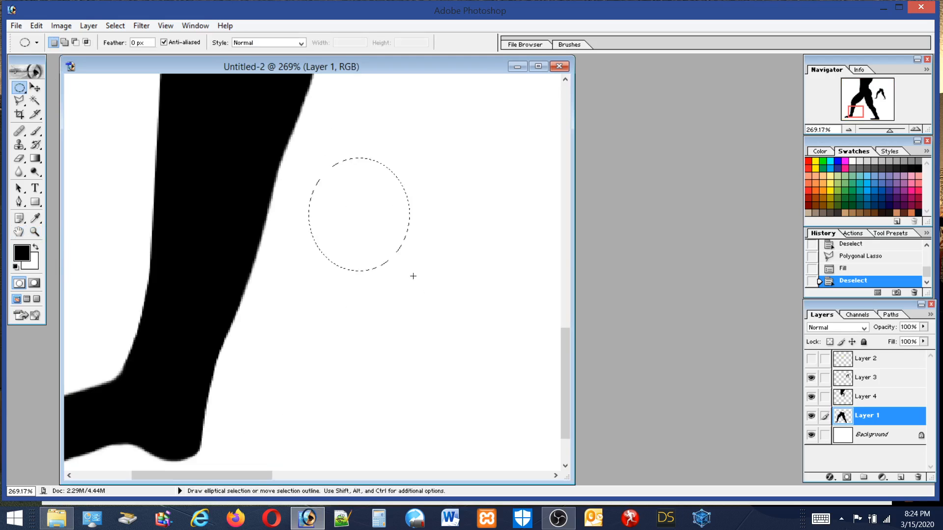
pyautogui.moveTo(413, 276); pyautogui.dragTo(416, 476)
pyautogui.moveTo(368, 320); pyautogui.dragTo(331, 318)
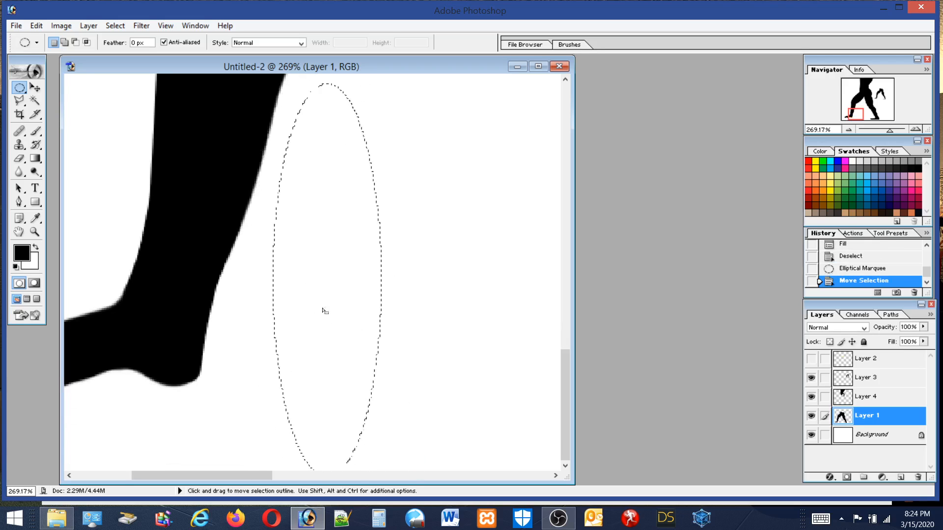
# Add a new layer above Layer 1 and fill the elliptical selection with the foreground color at 100% opacity.
pyautogui.click(37, 25)
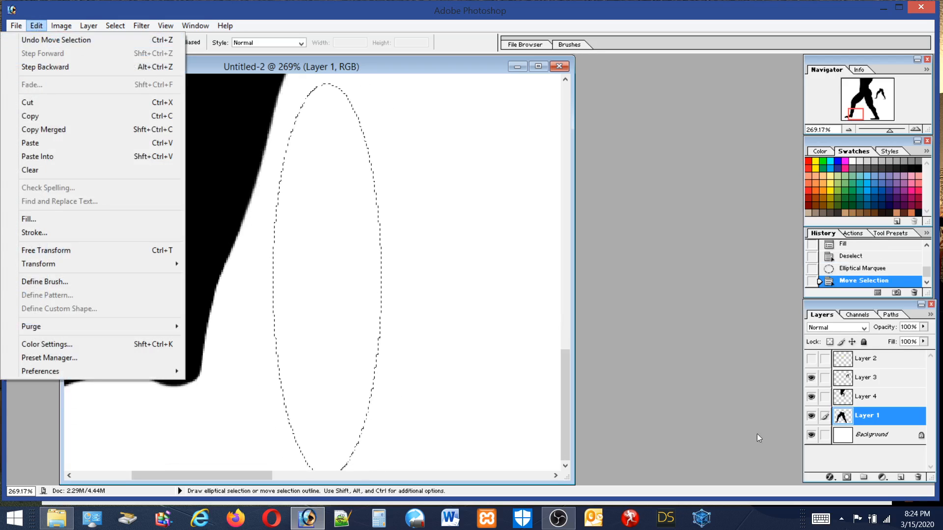
pyautogui.click(901, 478)
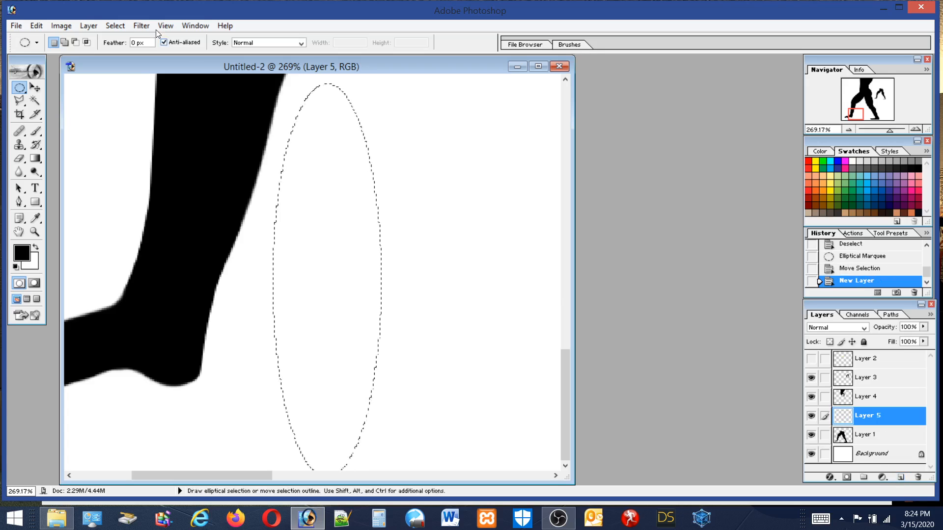
pyautogui.click(36, 26)
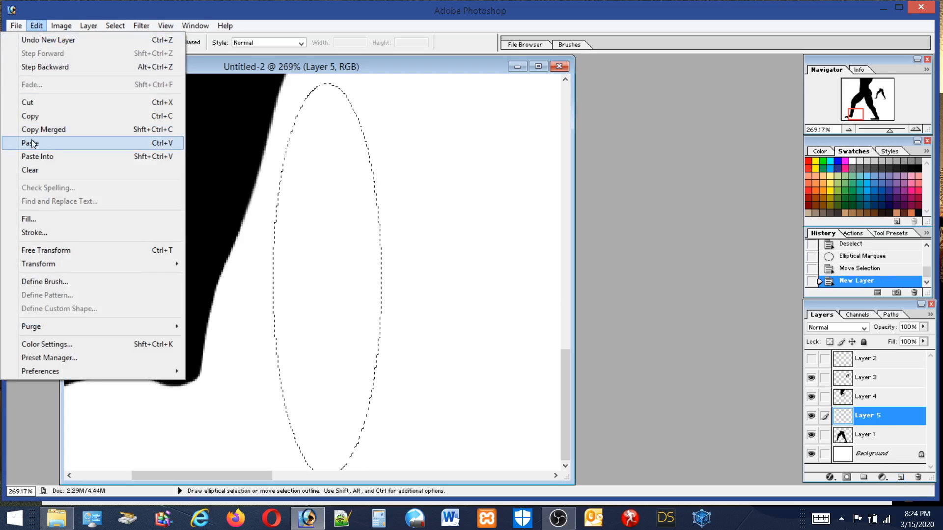
pyautogui.click(29, 219)
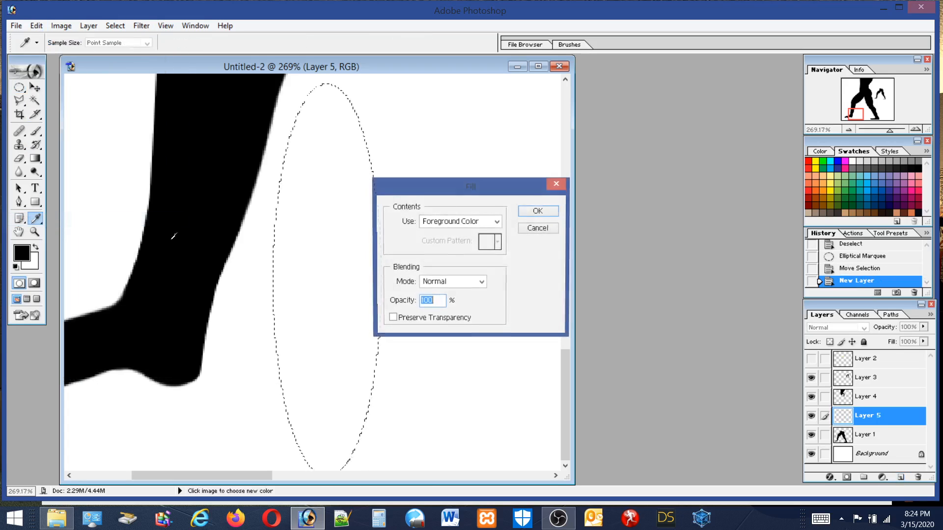
pyautogui.click(558, 214)
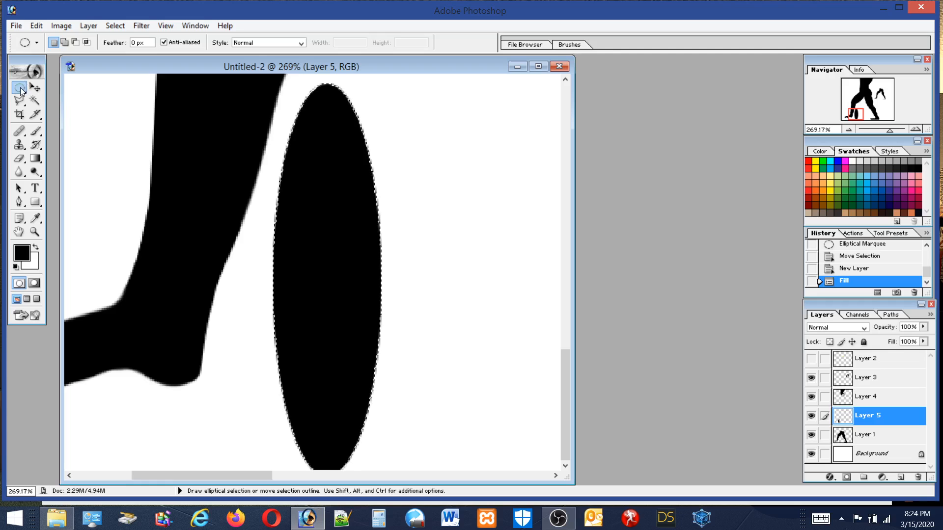
# Free-transform the black ellipse to 78.1% width and 15.2° rotation, fitting it along the back edge of the left lower leg.
pyautogui.click(36, 25)
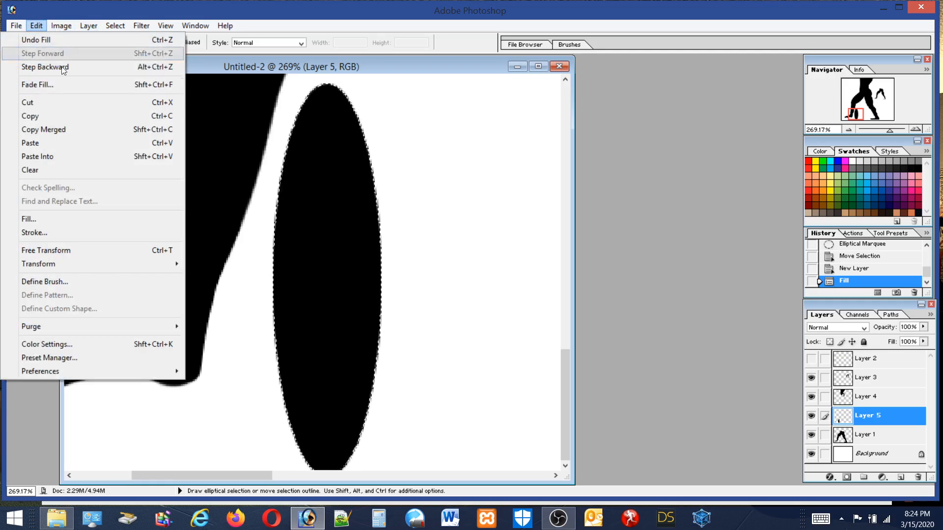
pyautogui.click(42, 252)
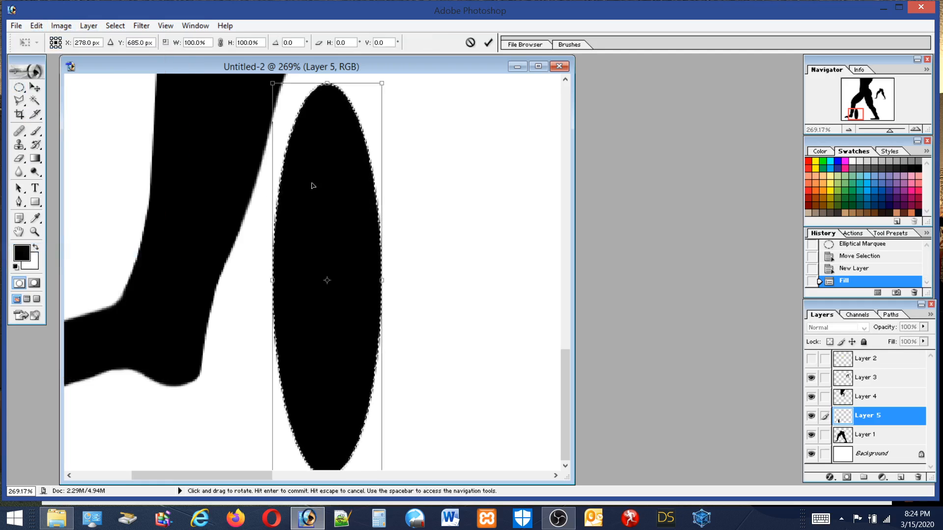
pyautogui.moveTo(400, 95); pyautogui.dragTo(441, 111)
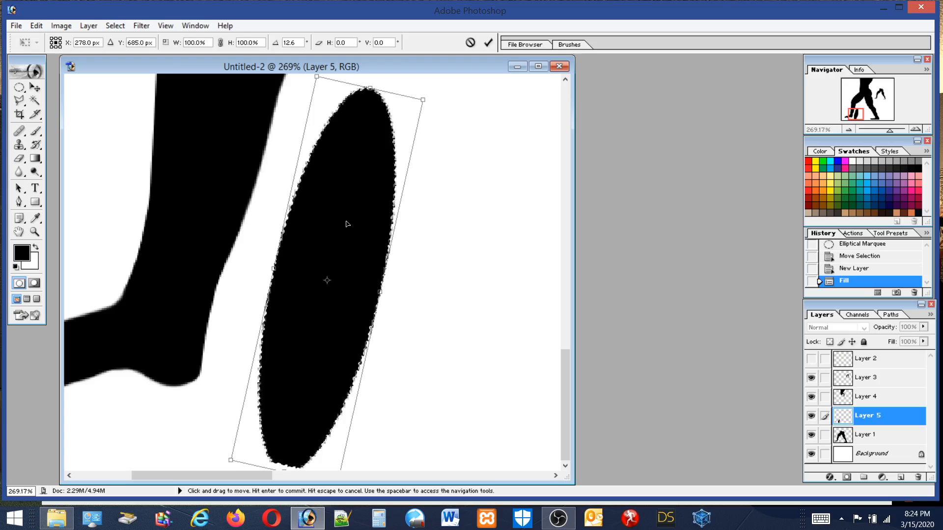
pyautogui.moveTo(346, 224); pyautogui.dragTo(296, 196)
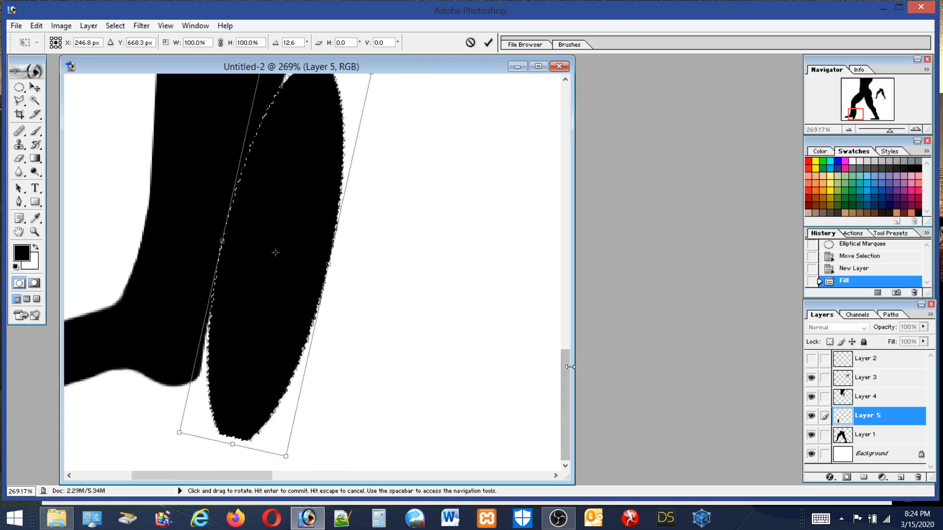
pyautogui.moveTo(567, 368); pyautogui.dragTo(566, 342)
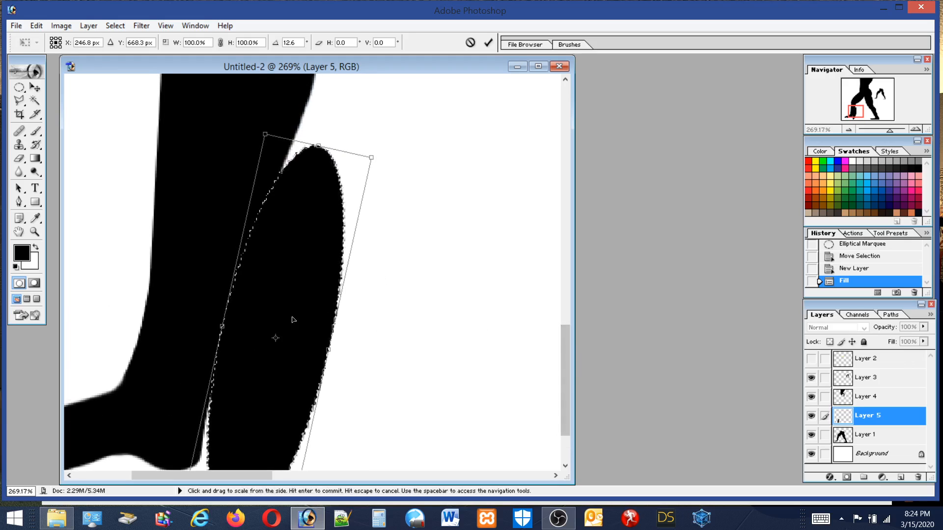
pyautogui.moveTo(288, 322); pyautogui.dragTo(285, 321)
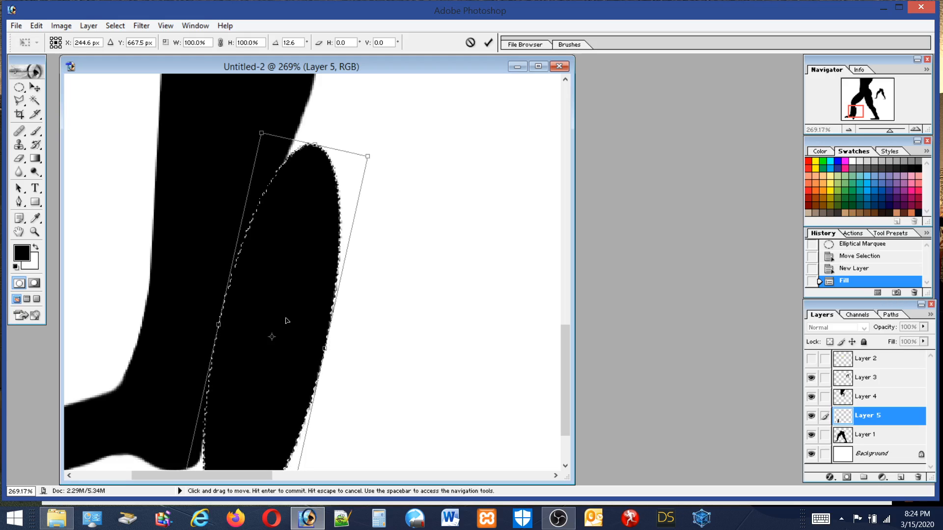
pyautogui.moveTo(283, 317); pyautogui.dragTo(286, 318)
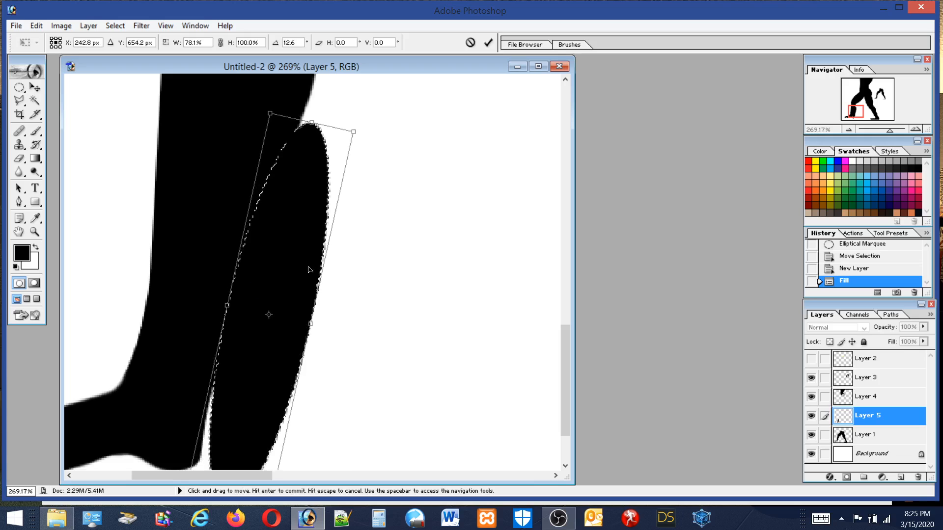
pyautogui.moveTo(411, 188); pyautogui.dragTo(419, 211)
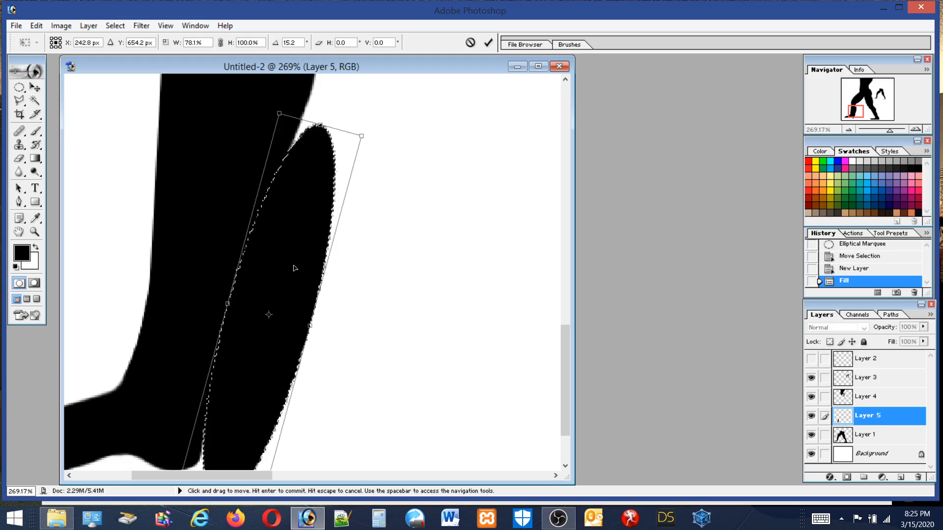
pyautogui.press('Return')
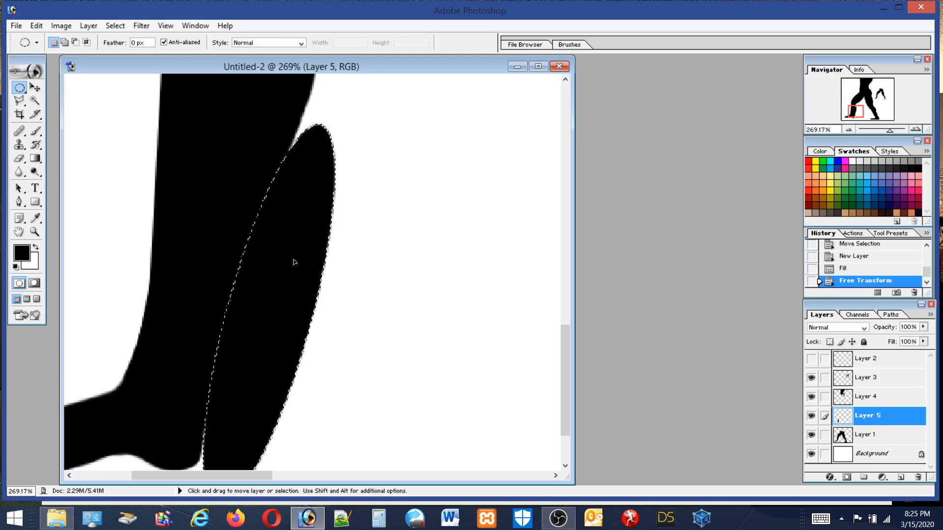
# Clear the ellipse's area from the leg on Layer 1, delete the black ellipse's layer, and deselect.
pyautogui.click(877, 440)
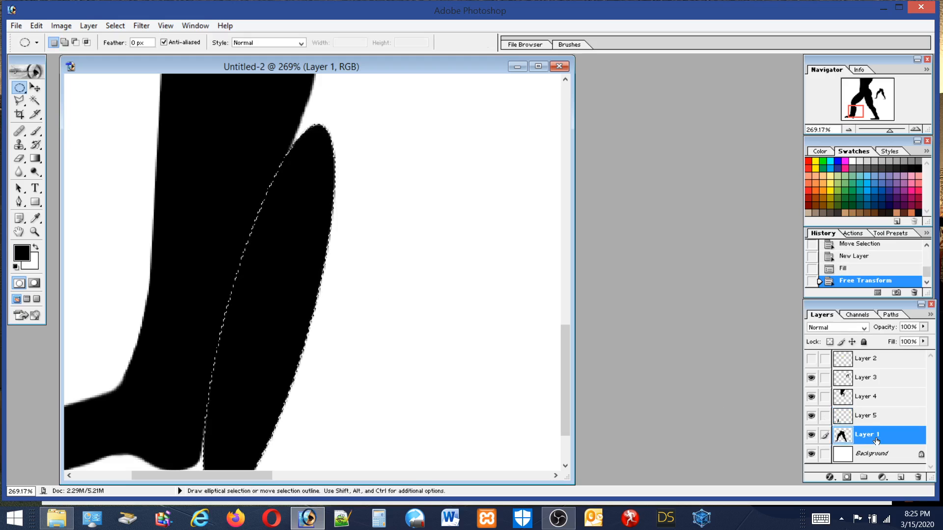
pyautogui.press('Delete')
pyautogui.press('Delete')
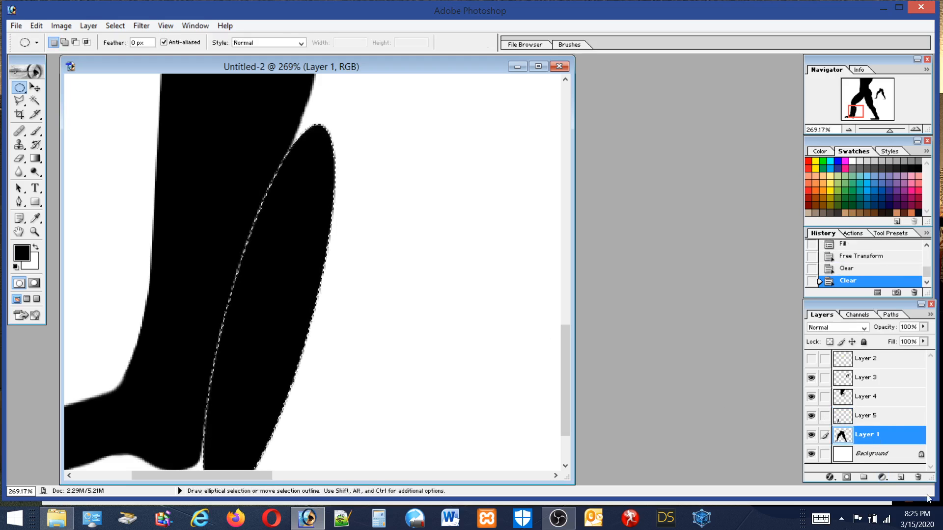
pyautogui.click(869, 420)
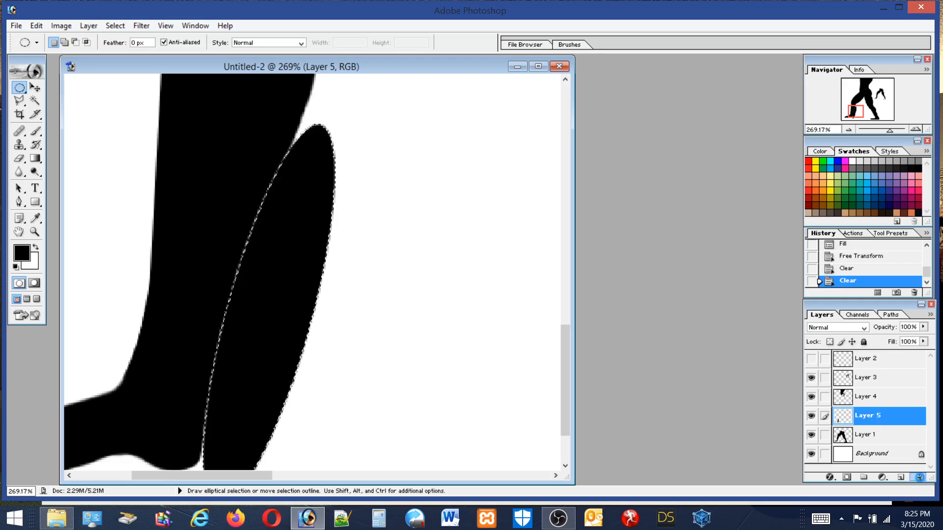
pyautogui.click(918, 477)
pyautogui.click(427, 202)
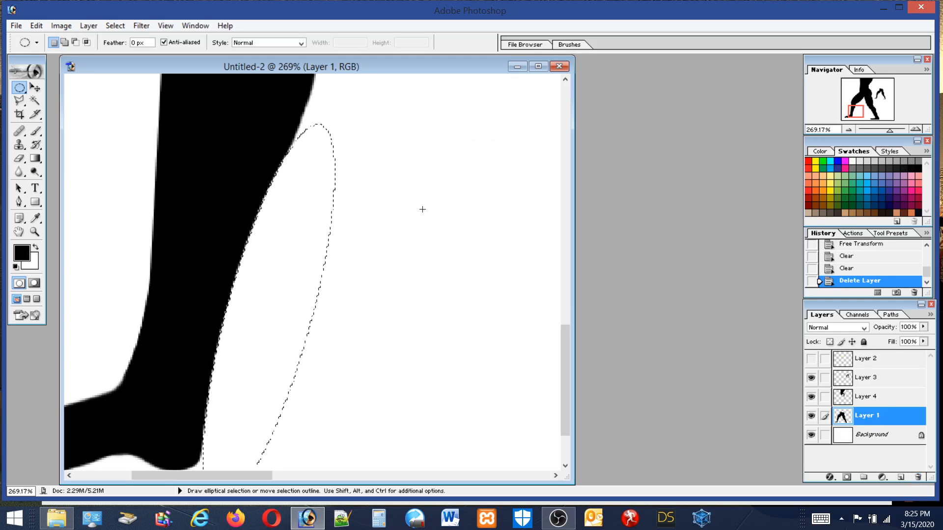
pyautogui.click(314, 198)
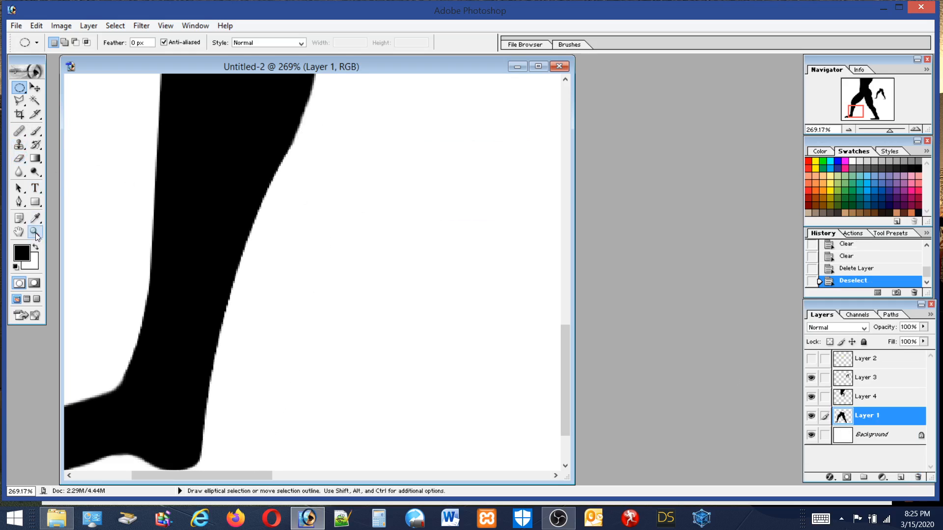
# Merge Layer 4 down into Layer 1 so the torso and legs share one layer.
pyautogui.doubleClick(20, 233)
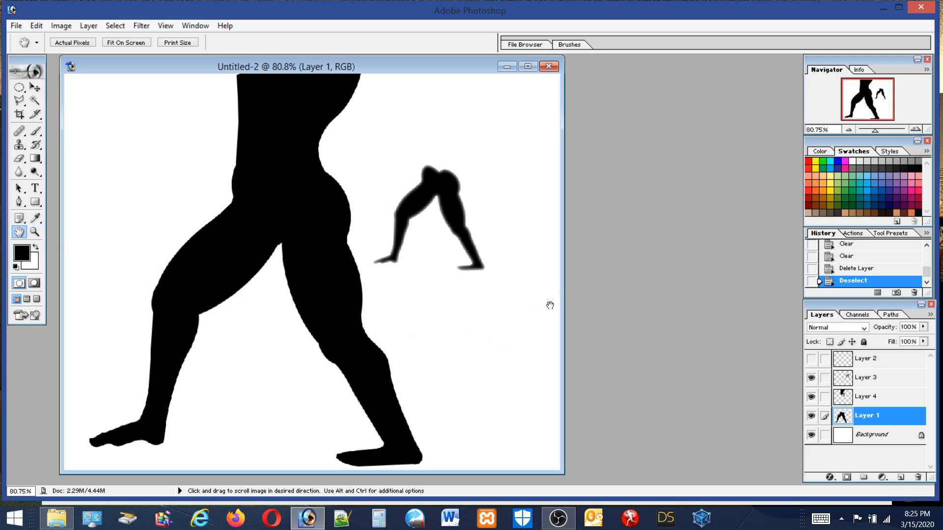
pyautogui.scroll(-4, 388, 285)
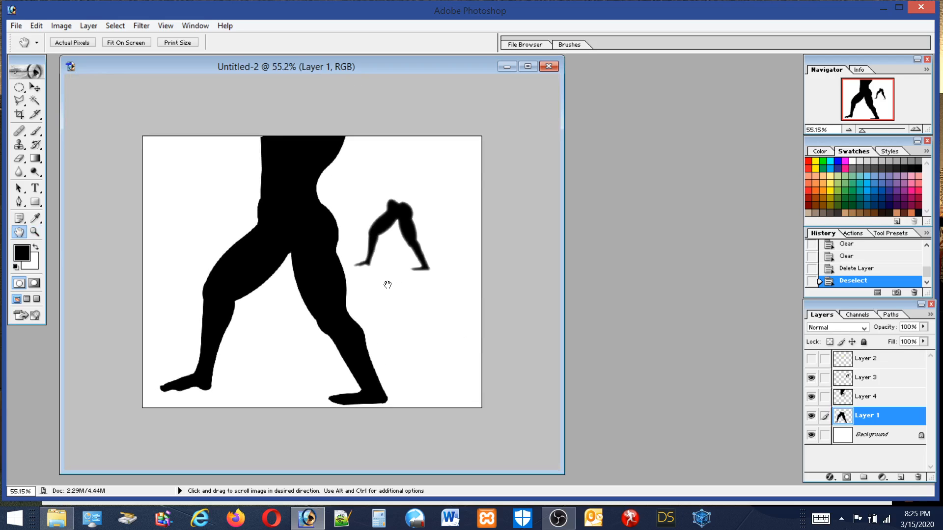
pyautogui.scroll(4, 387, 285)
pyautogui.scroll(-2, 388, 285)
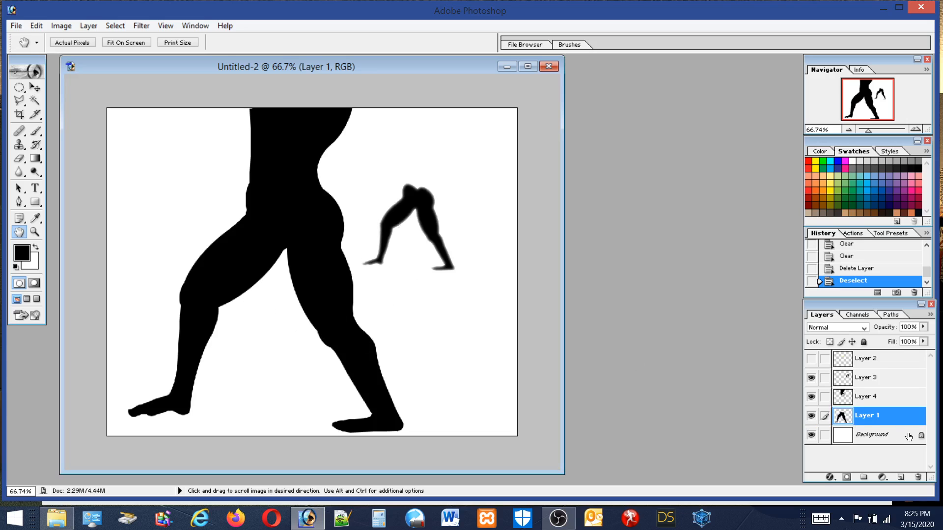
pyautogui.keyDown('ctrl'); pyautogui.click(876, 423); pyautogui.keyUp('ctrl')
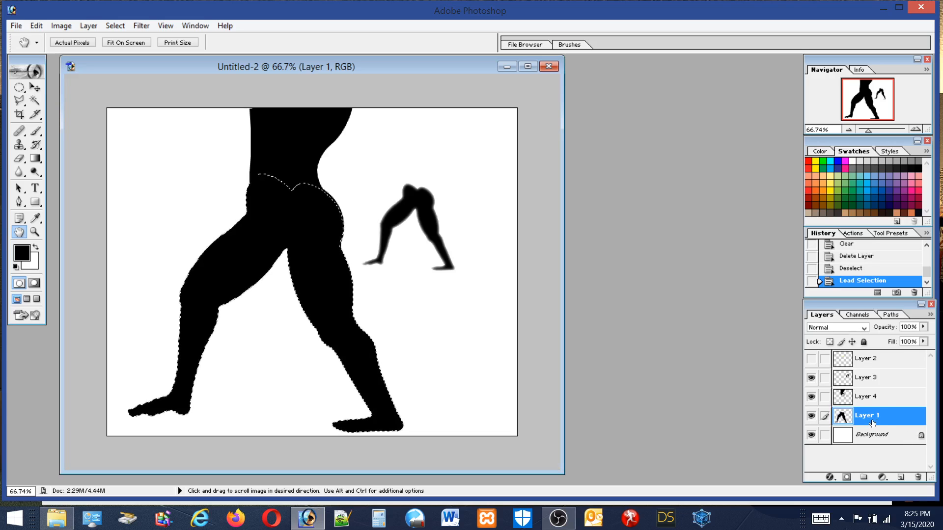
pyautogui.click(866, 400)
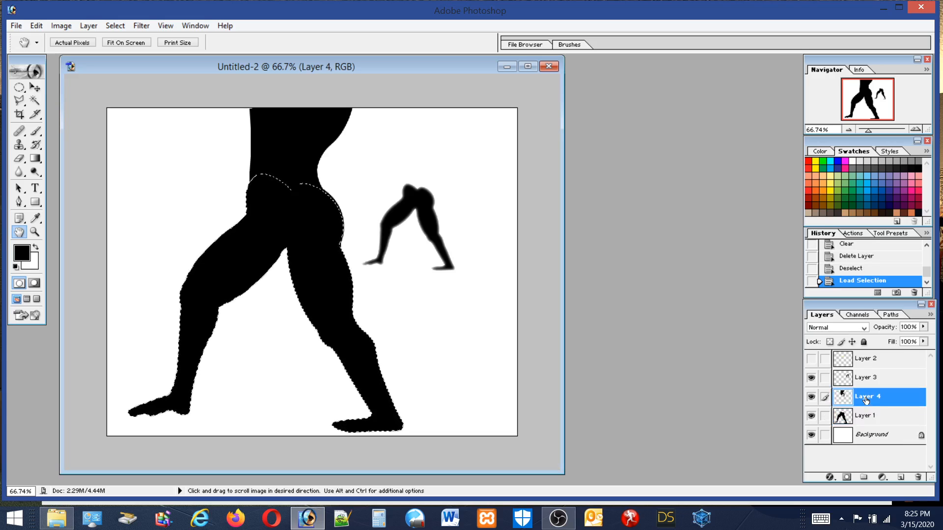
pyautogui.hotkey('ctrl', 'e')
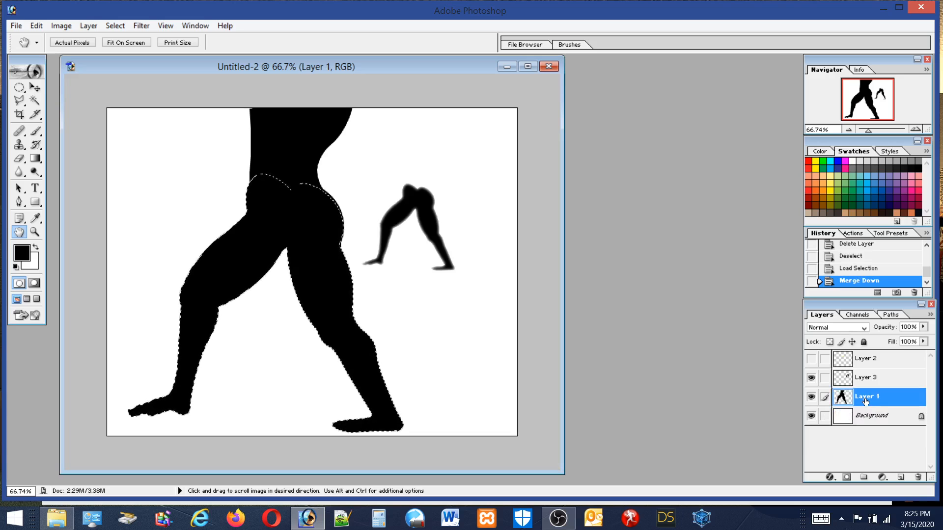
# Load the outline of Layer 1's silhouette as a selection and feather it by 1 pixel.
pyautogui.keyDown('ctrl'); pyautogui.click(866, 402); pyautogui.keyUp('ctrl')
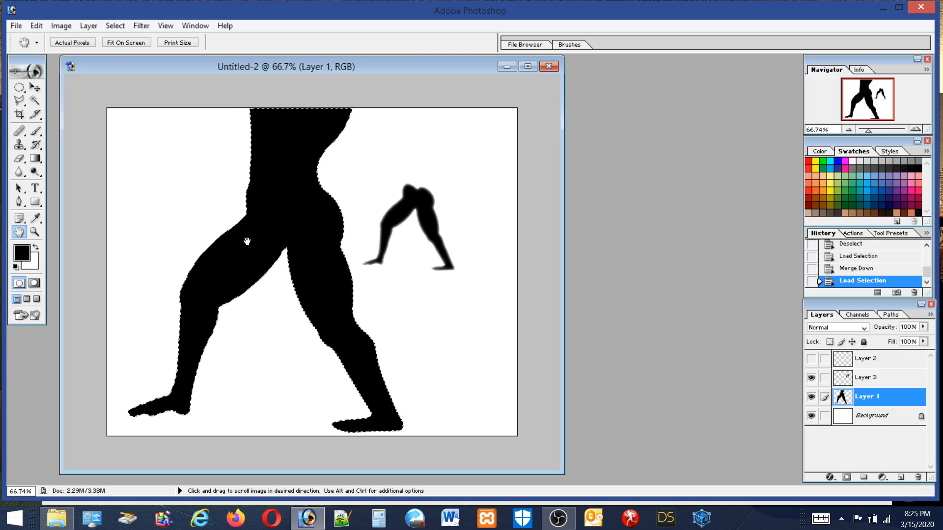
pyautogui.click(115, 26)
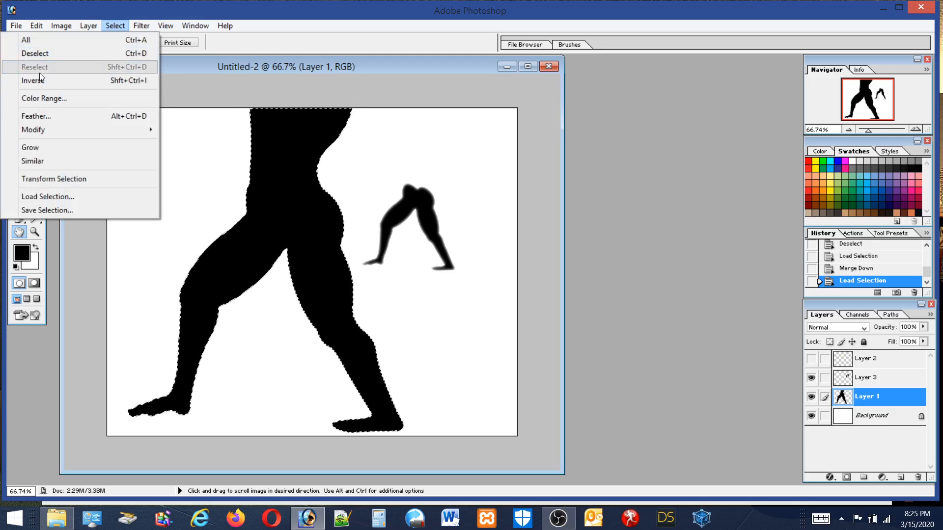
pyautogui.click(33, 118)
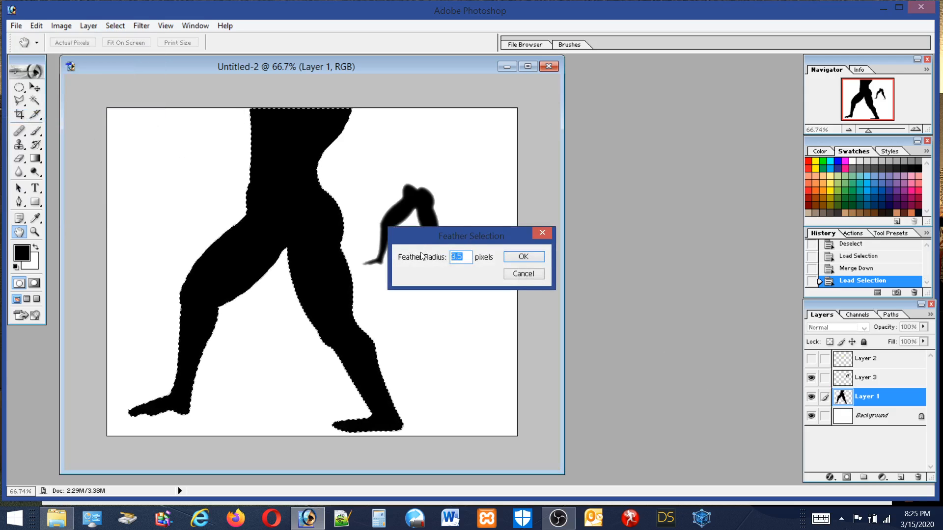
pyautogui.write('1')
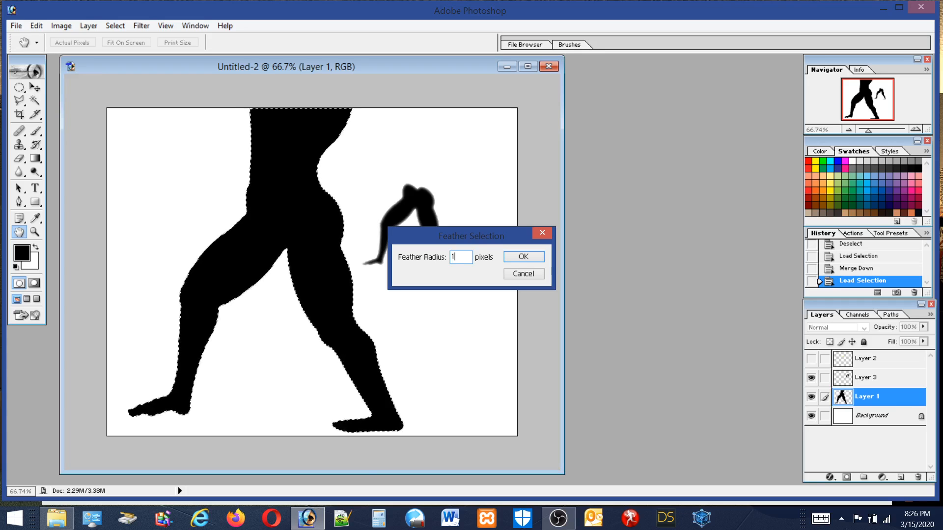
pyautogui.click(534, 258)
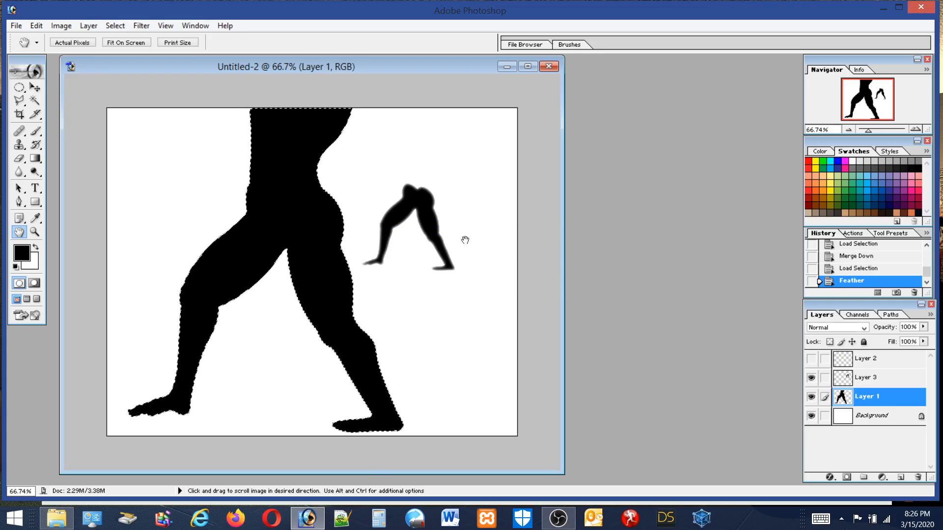
# Invert the feathered selection, clear the area outside the silhouette on Layer 1, check the softened edges, and deselect.
pyautogui.click(115, 26)
pyautogui.click(39, 80)
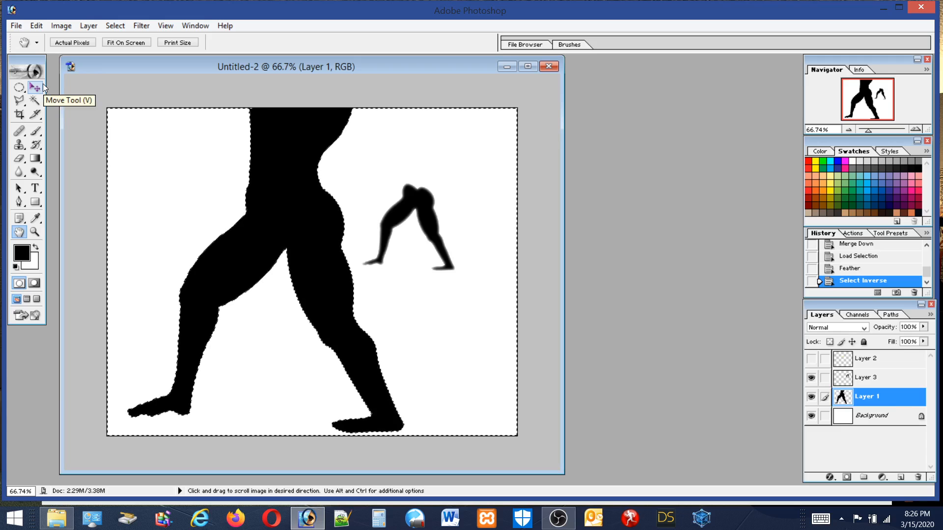
pyautogui.press('Delete')
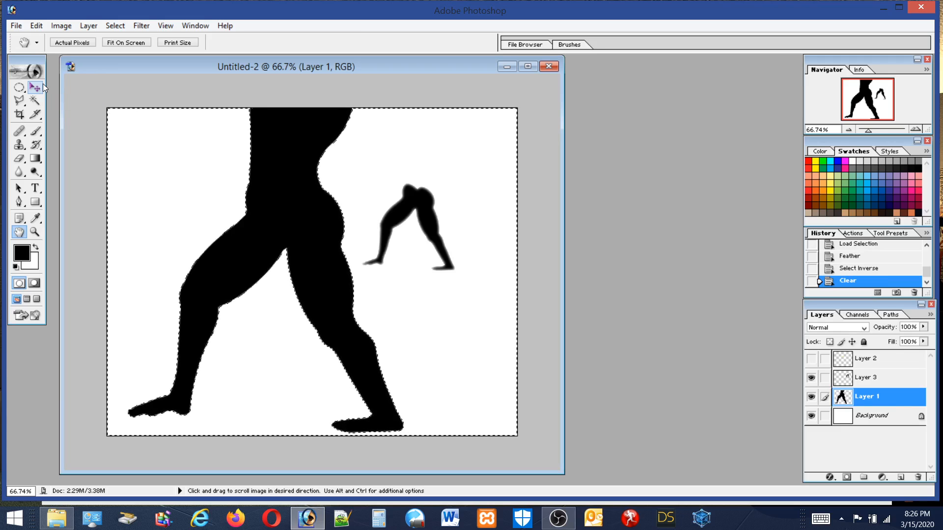
pyautogui.click(35, 232)
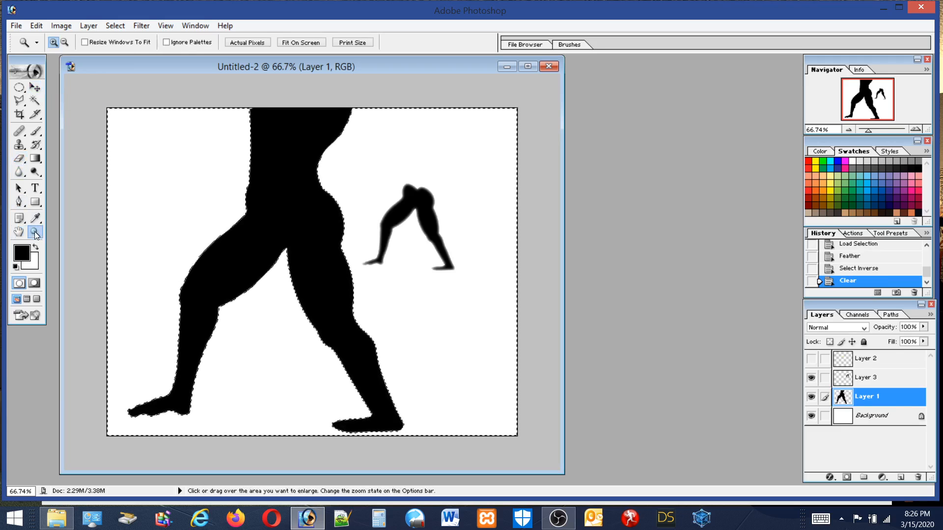
pyautogui.moveTo(190, 217); pyautogui.dragTo(258, 287)
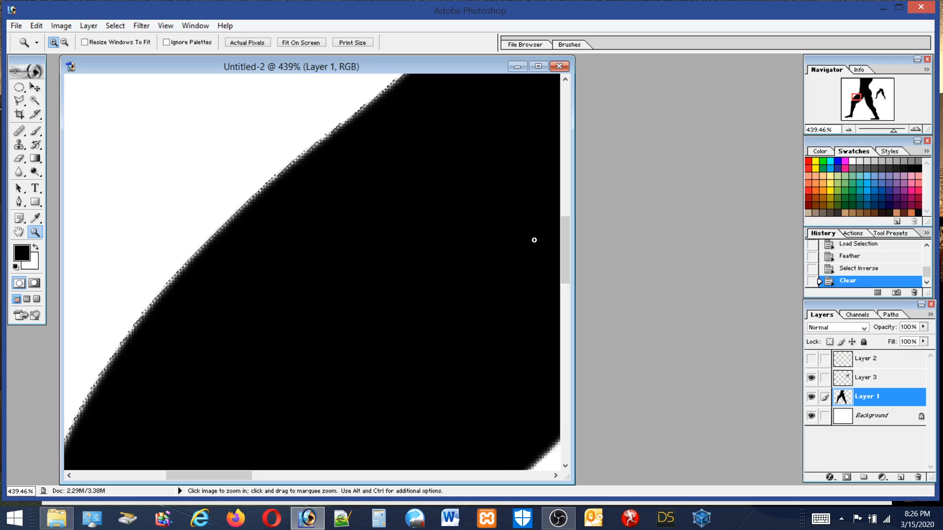
pyautogui.moveTo(566, 234); pyautogui.dragTo(568, 272)
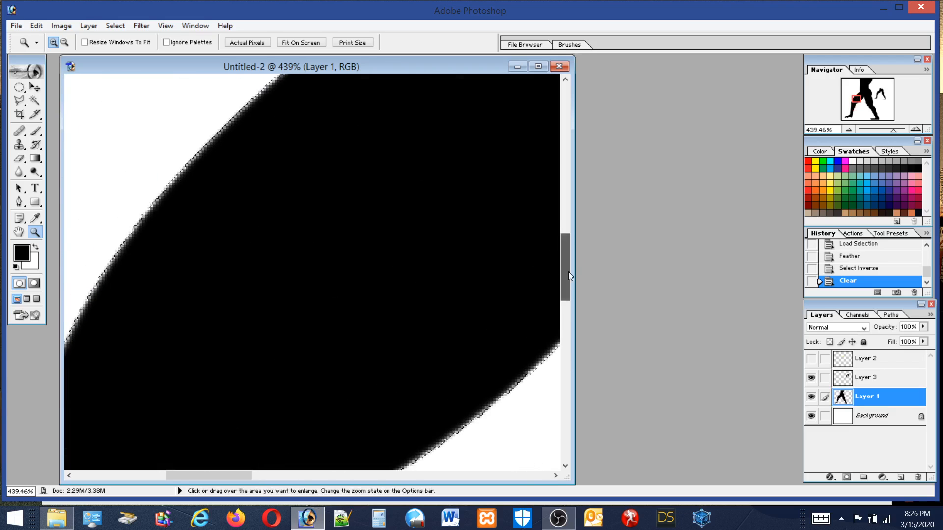
pyautogui.moveTo(206, 476); pyautogui.dragTo(276, 476)
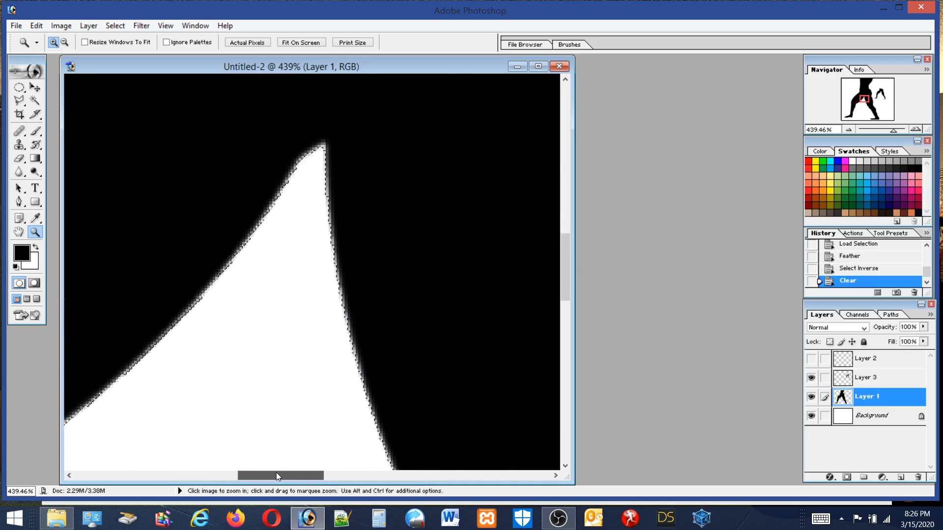
pyautogui.click(19, 88)
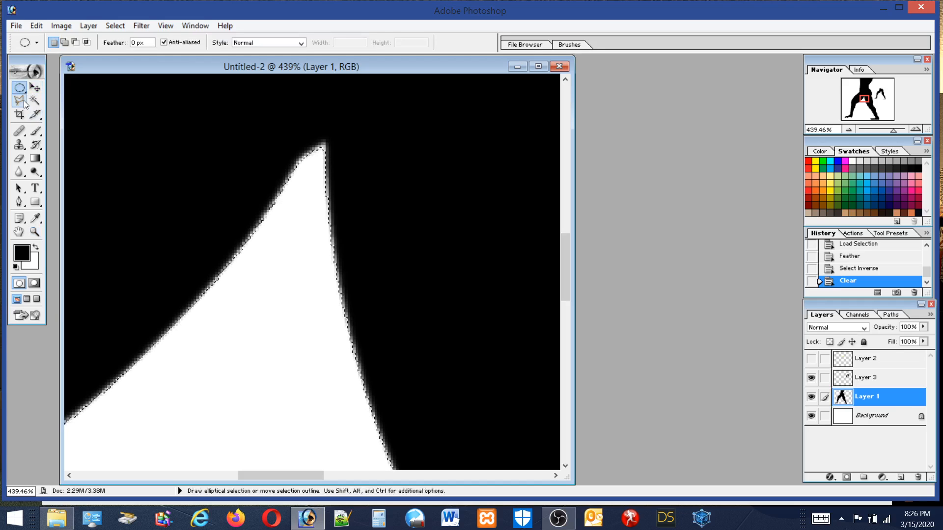
pyautogui.hotkey('ctrl', 'd')
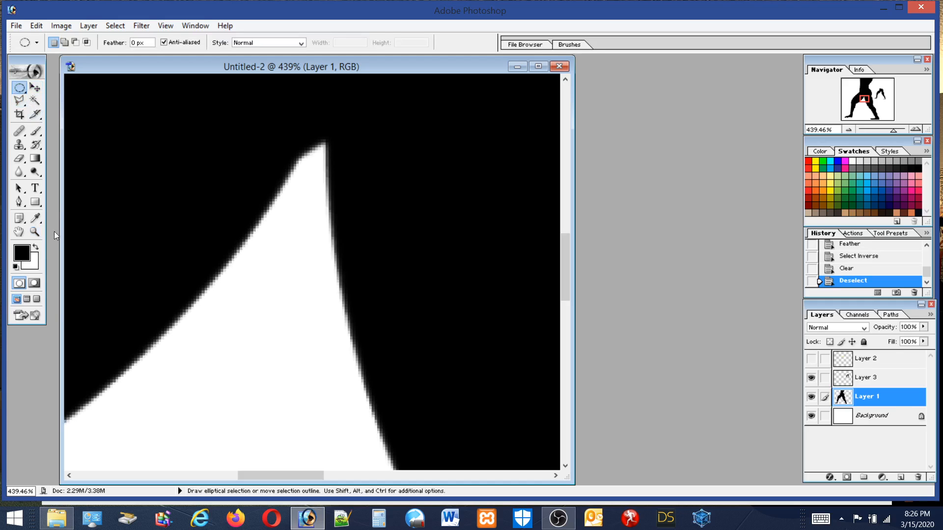
# Try a 159 px hard round brush with one black dab beside the front thigh, and undo the dab.
pyautogui.doubleClick(33, 231)
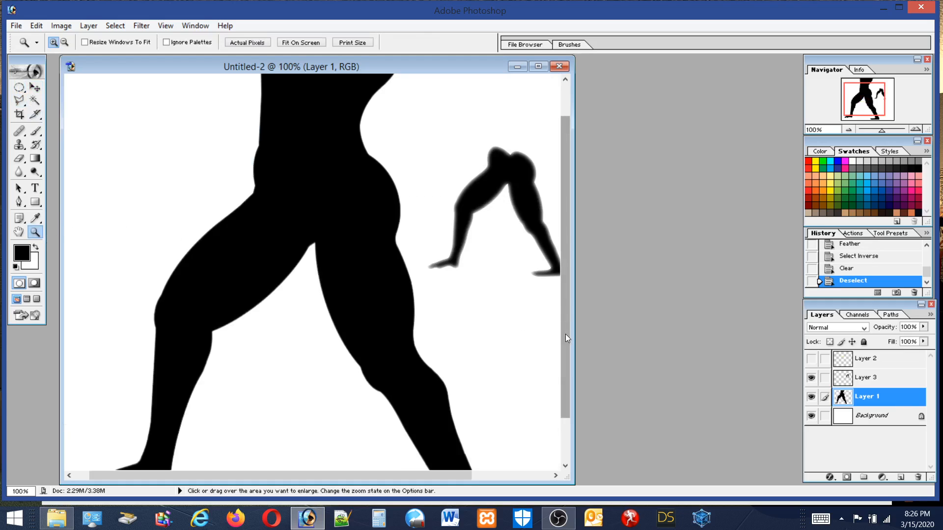
pyautogui.moveTo(565, 337); pyautogui.dragTo(595, 223)
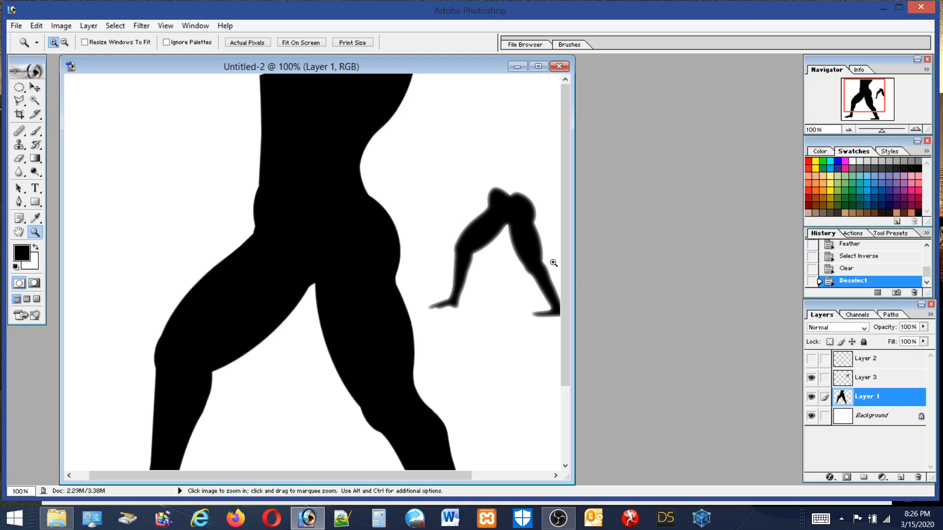
pyautogui.click(35, 131)
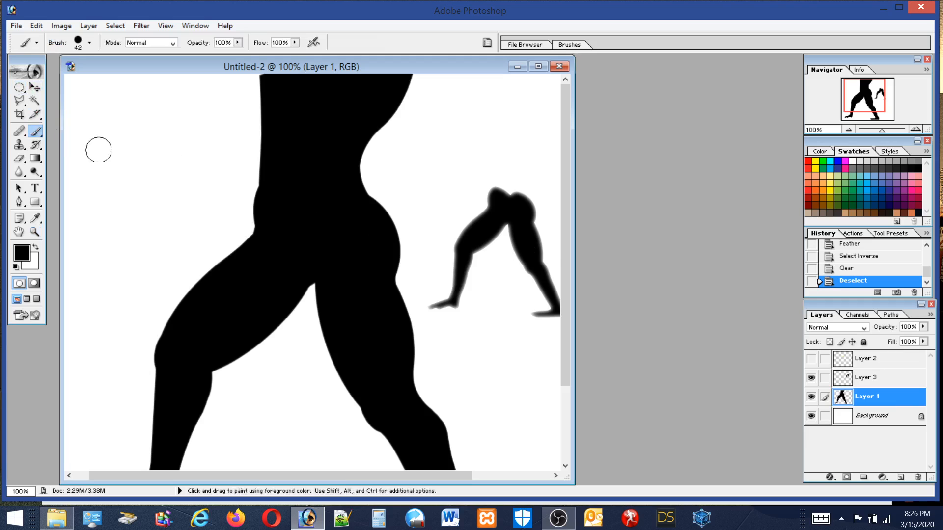
pyautogui.click(89, 42)
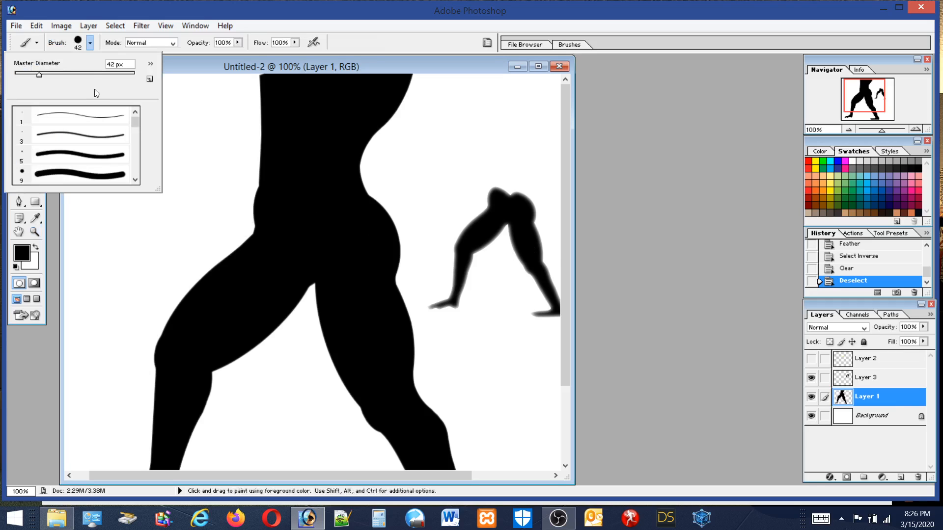
pyautogui.click(93, 74)
pyautogui.click(124, 217)
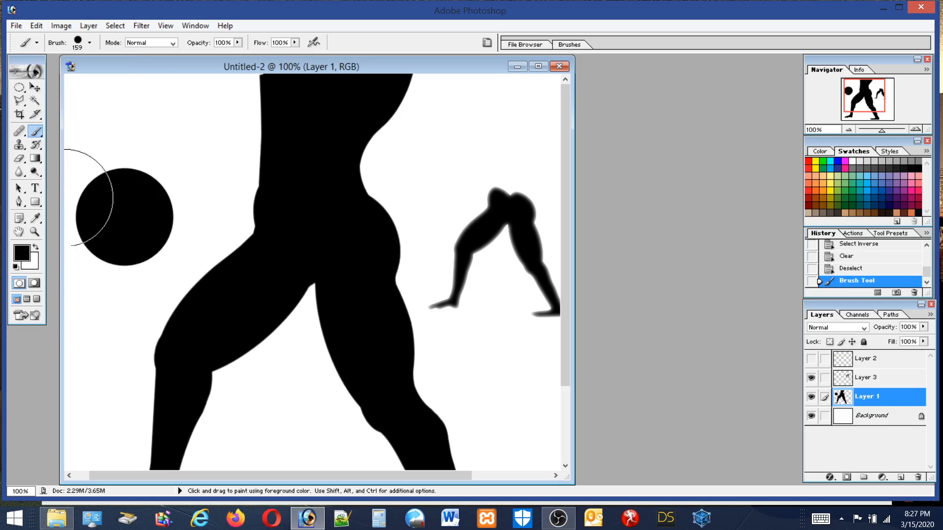
pyautogui.click(35, 25)
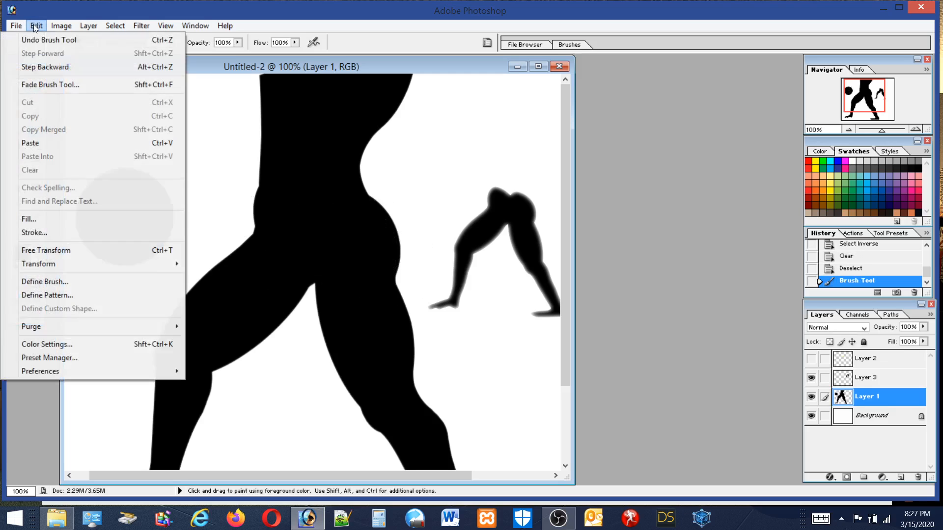
pyautogui.click(37, 64)
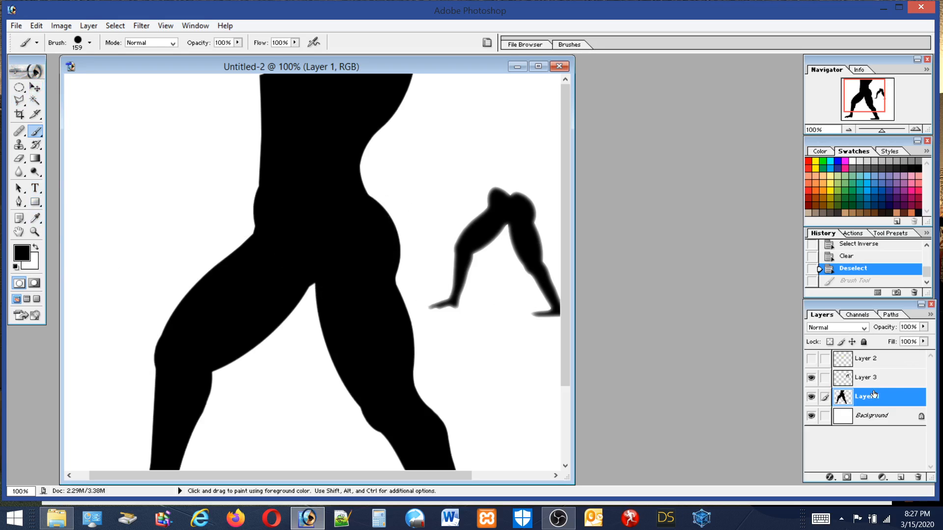
# Load Layer 1's silhouette as a selection and set the brush to a soft round tip 147 px in diameter.
pyautogui.keyDown('ctrl'); pyautogui.click(847, 402); pyautogui.keyUp('ctrl')
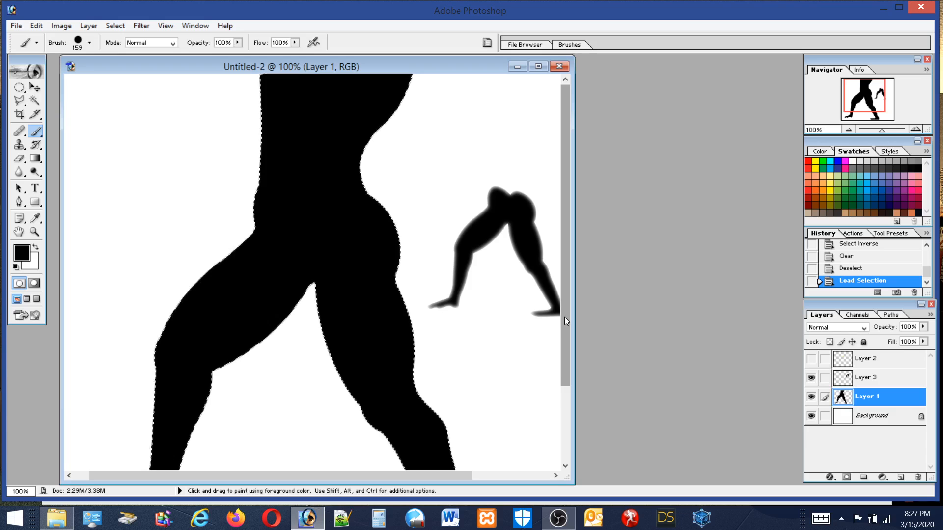
pyautogui.moveTo(564, 317); pyautogui.dragTo(573, 383)
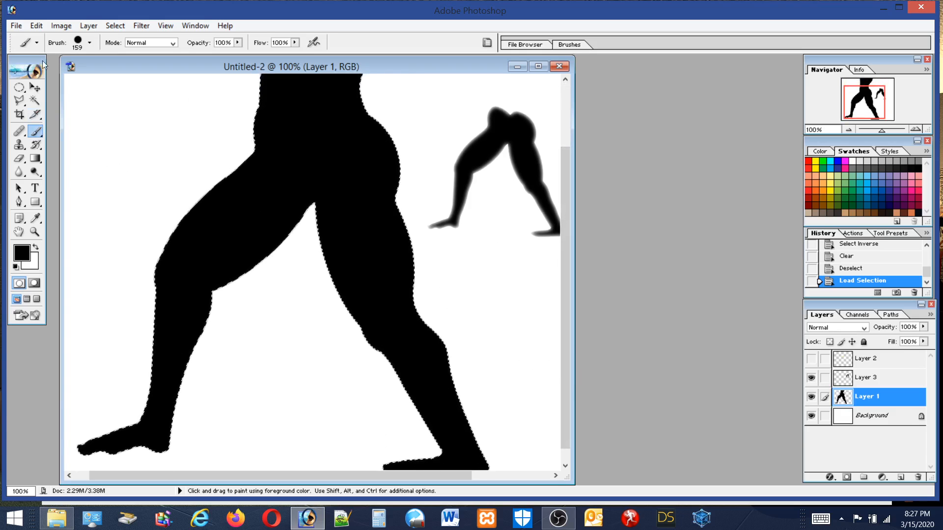
pyautogui.click(77, 43)
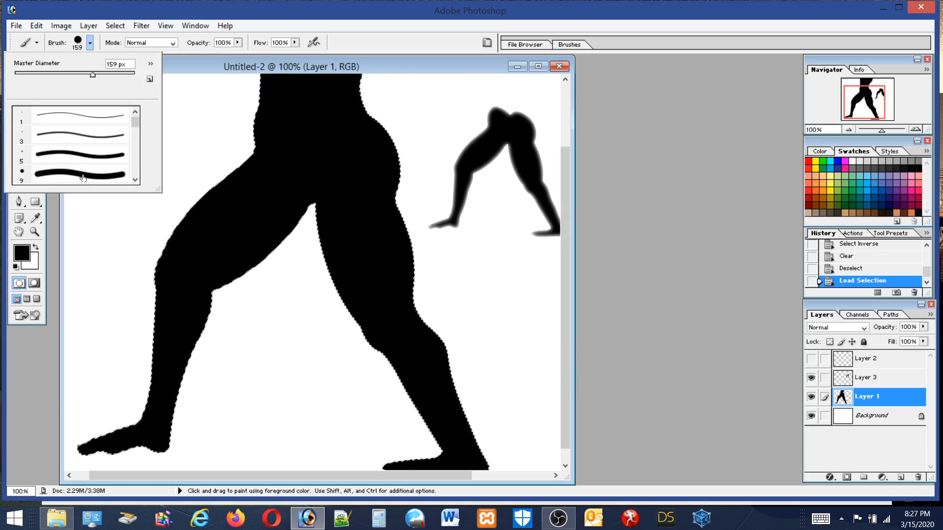
pyautogui.scroll(-5, 134, 134)
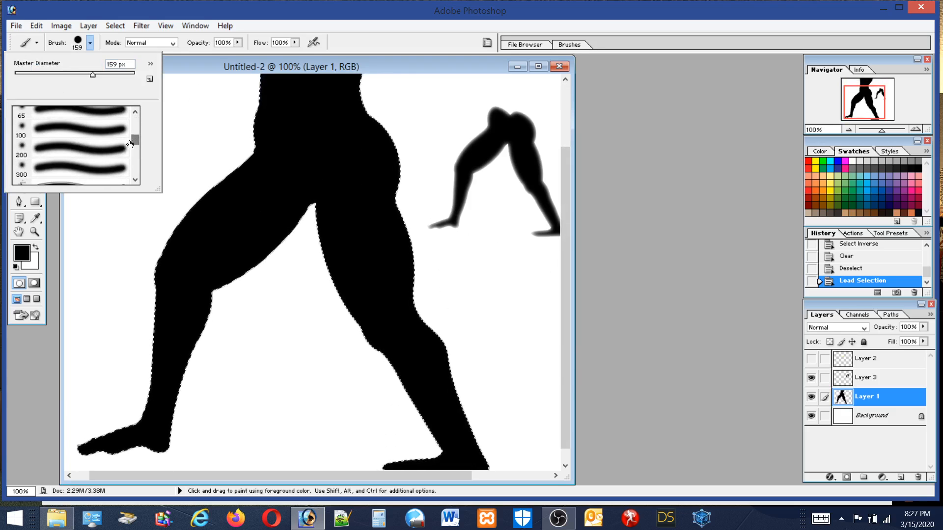
pyautogui.click(72, 114)
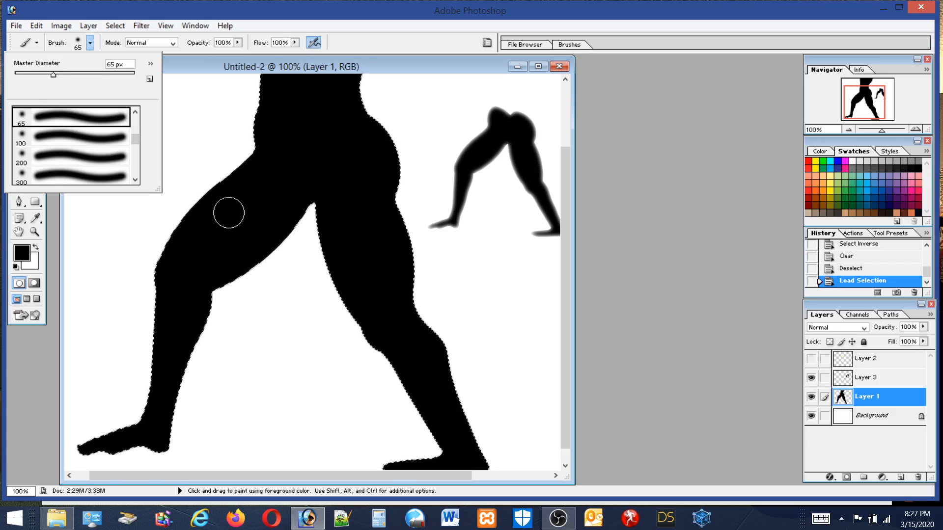
pyautogui.click(89, 141)
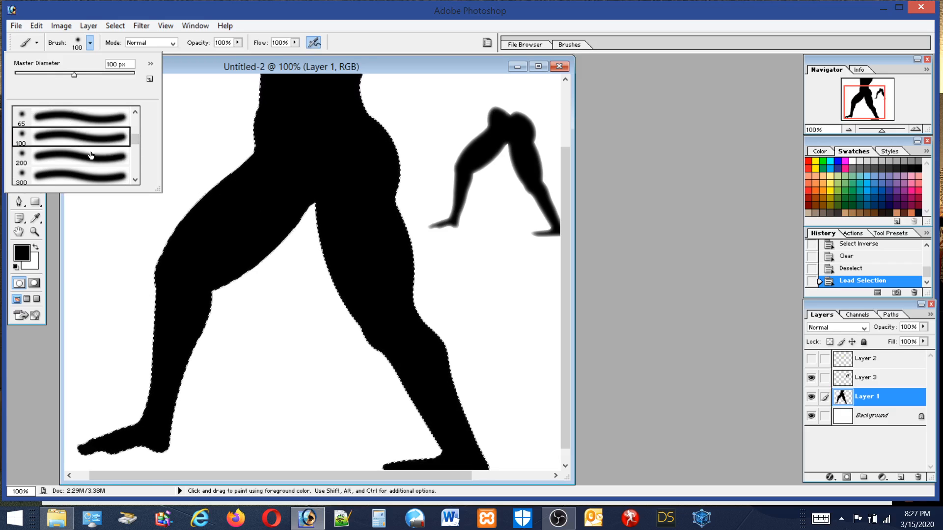
pyautogui.click(91, 156)
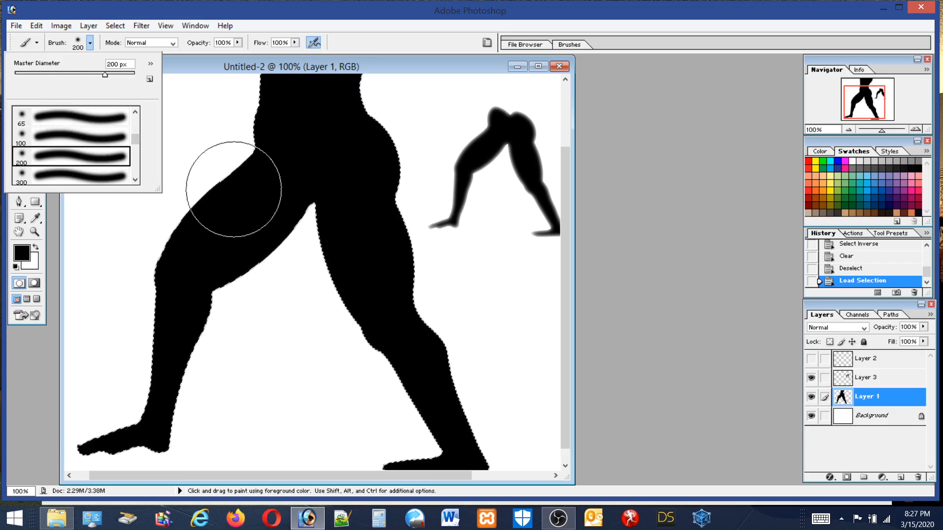
pyautogui.click(297, 69)
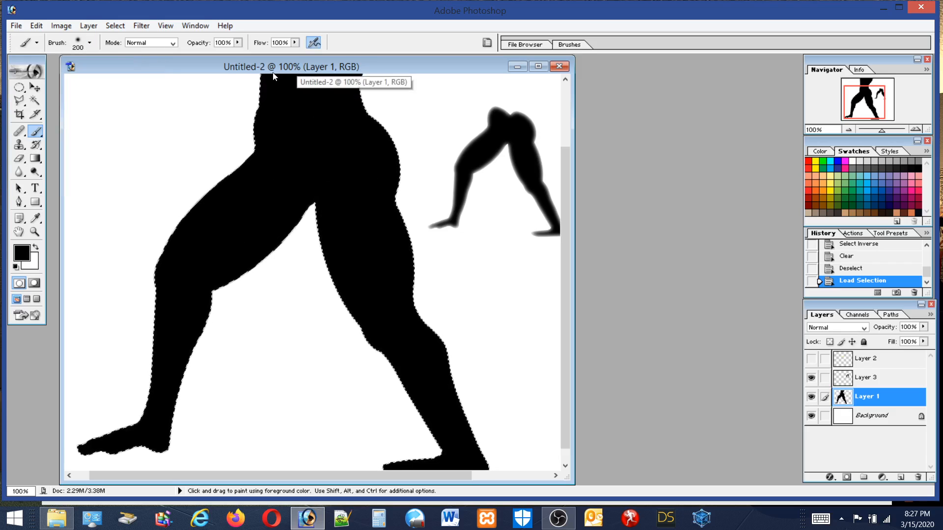
pyautogui.click(77, 45)
pyautogui.click(90, 74)
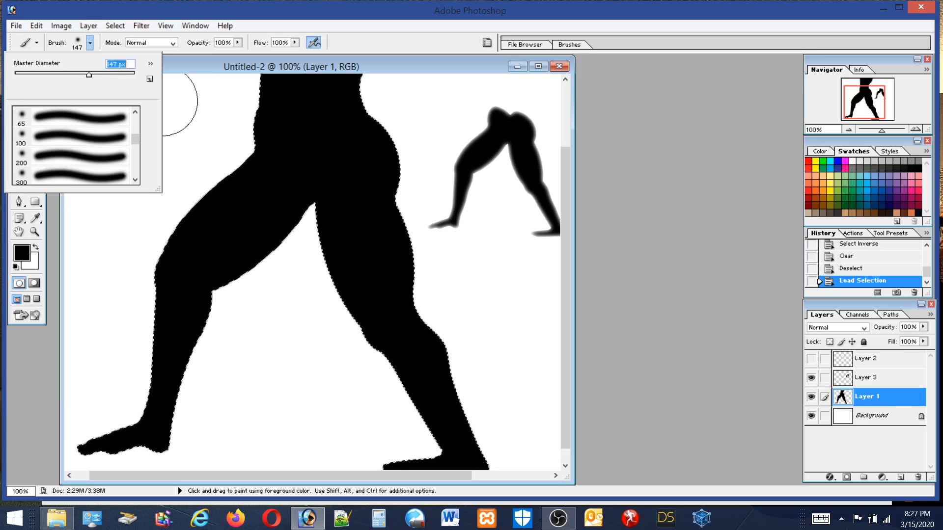
# Paint the hips and rear leg of Layer 1 in a brownish orange swatch with a 171 px soft brush, leaving darker edges.
pyautogui.click(816, 175)
pyautogui.click(817, 175)
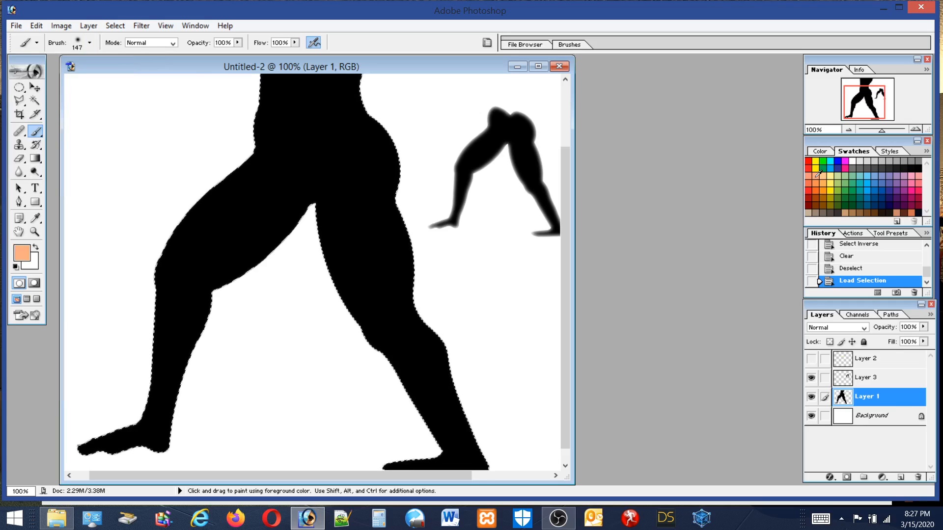
pyautogui.click(913, 208)
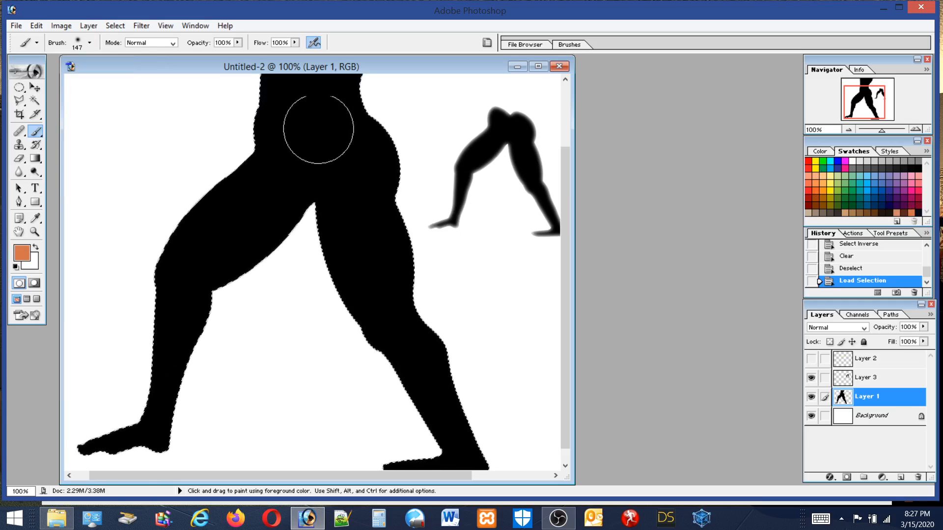
pyautogui.click(82, 45)
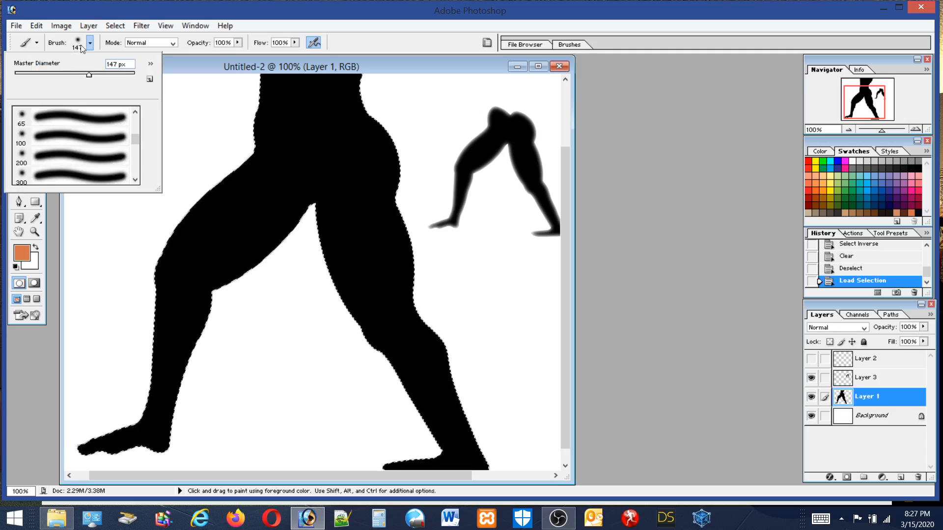
pyautogui.click(218, 19)
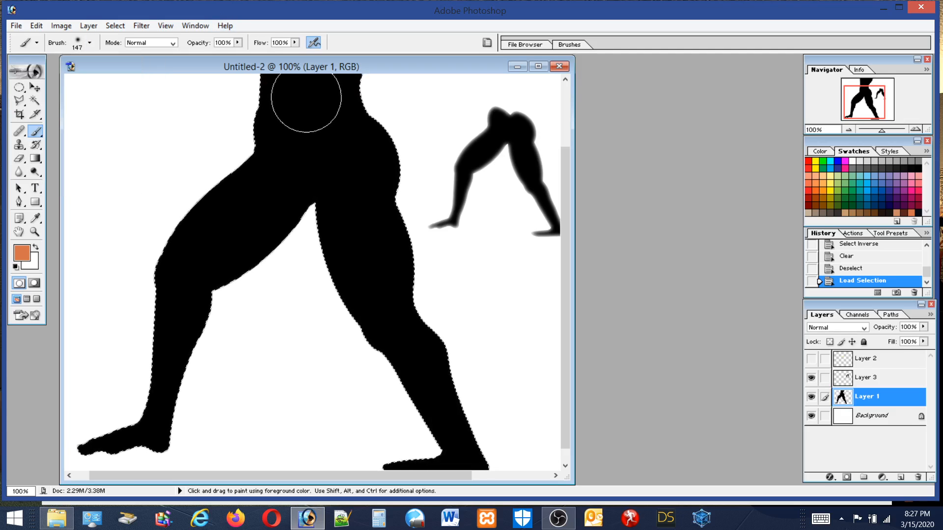
pyautogui.click(89, 43)
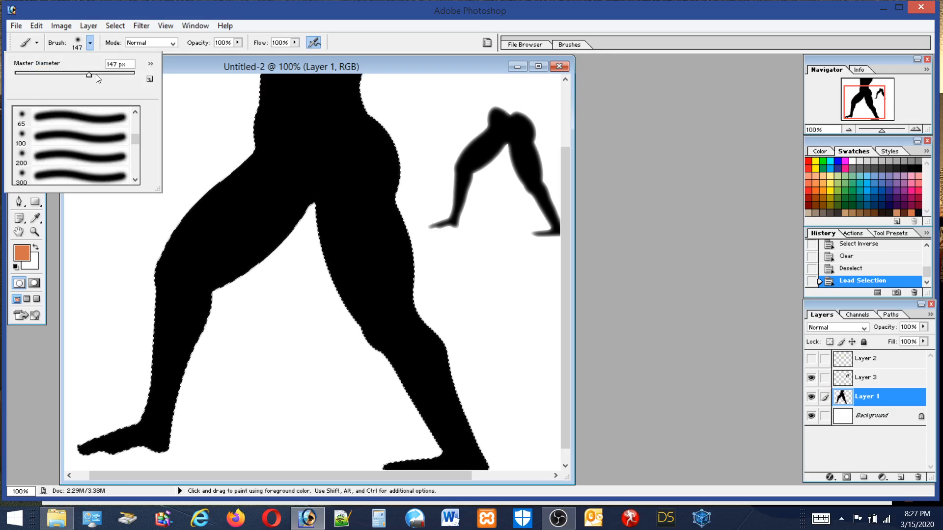
pyautogui.click(97, 76)
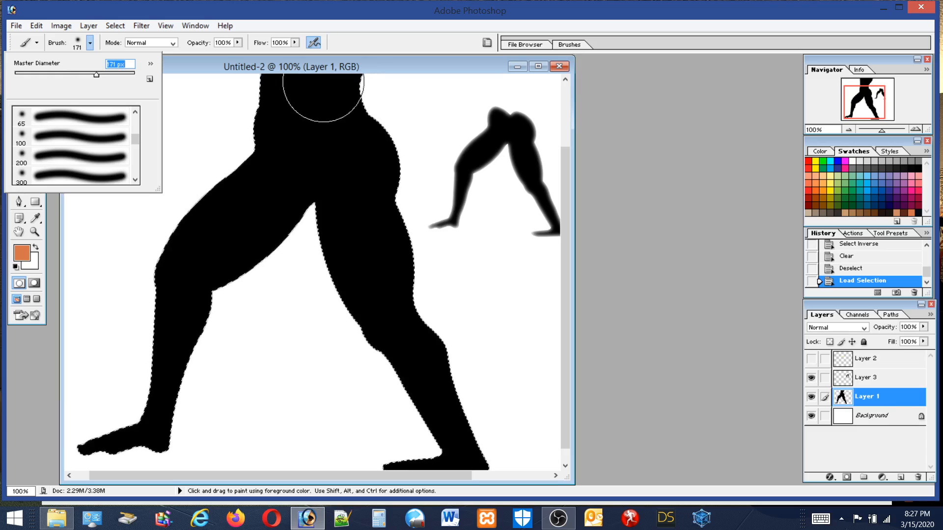
pyautogui.moveTo(323, 80)
pyautogui.mouseDown()
pyautogui.moveTo(329, 135)
pyautogui.moveTo(365, 199)
pyautogui.mouseUp()
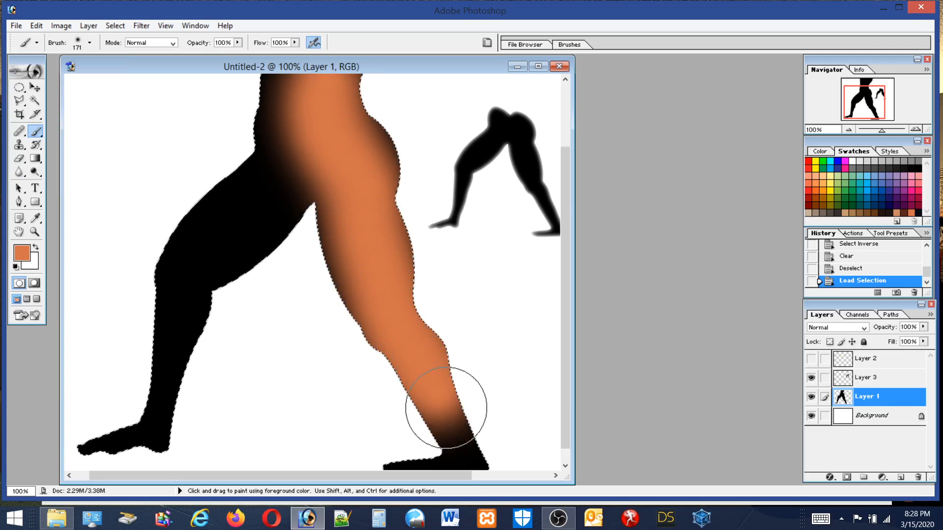
pyautogui.moveTo(476, 435); pyautogui.dragTo(442, 294)
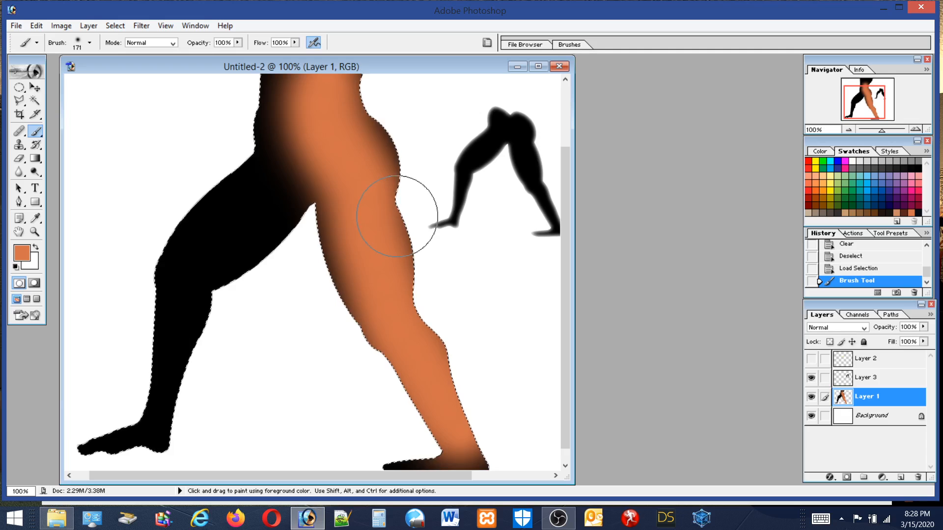
pyautogui.moveTo(345, 148)
pyautogui.mouseDown()
pyautogui.moveTo(361, 167)
pyautogui.moveTo(354, 187)
pyautogui.moveTo(317, 113)
pyautogui.moveTo(320, 69)
pyautogui.mouseUp()
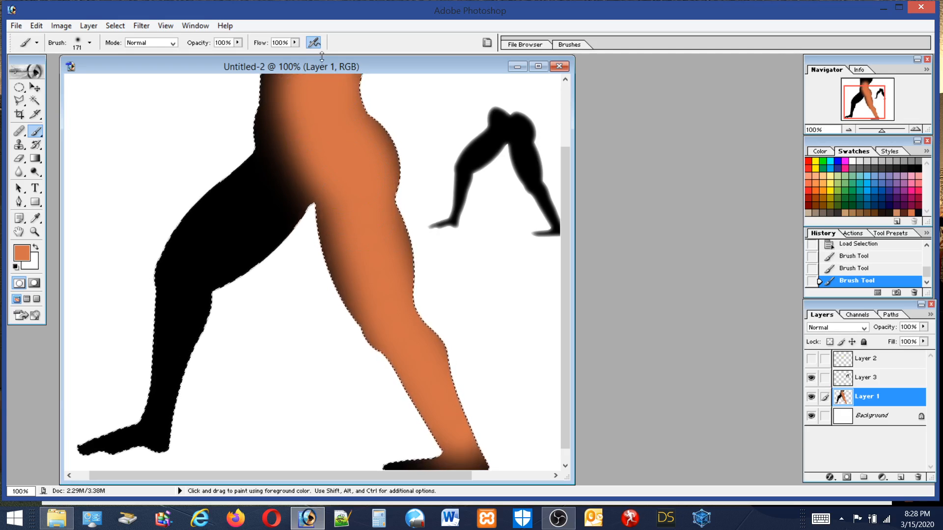
# Paint the front of the hips and the front leg in the same orange with a 139 px brush at 48% flow.
pyautogui.click(77, 43)
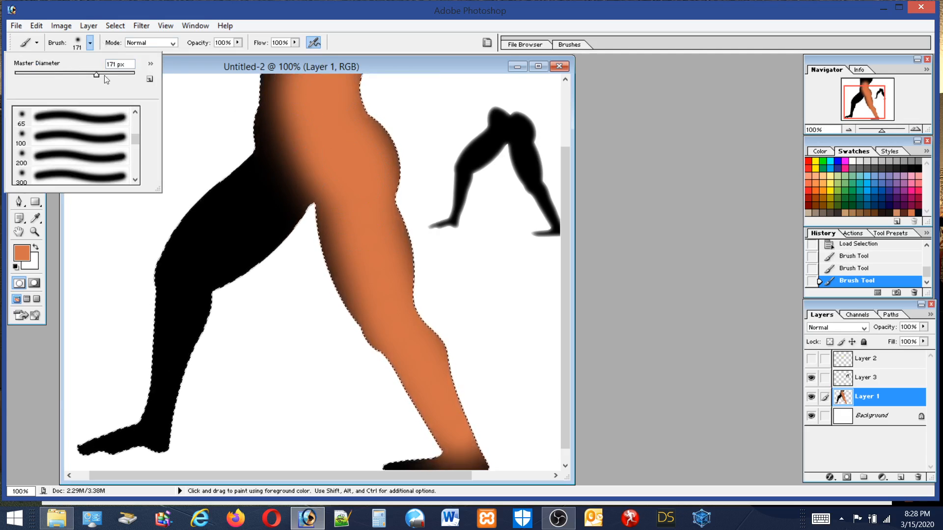
pyautogui.click(86, 74)
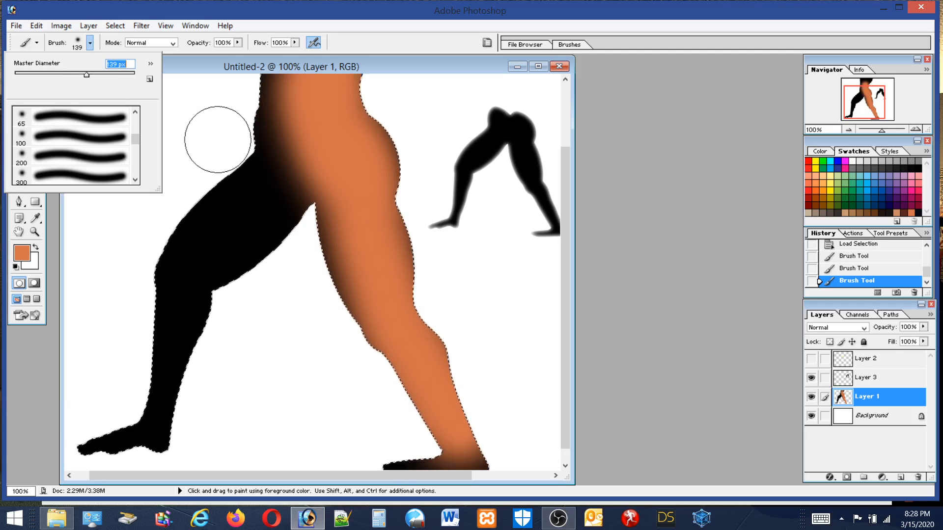
pyautogui.click(293, 43)
pyautogui.click(270, 52)
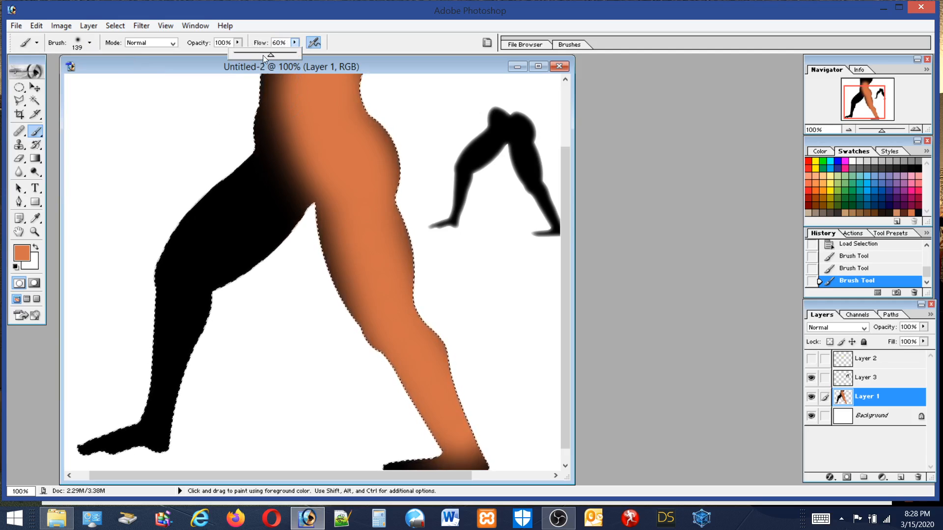
pyautogui.click(263, 53)
pyautogui.moveTo(285, 86)
pyautogui.mouseDown()
pyautogui.moveTo(278, 115)
pyautogui.moveTo(278, 75)
pyautogui.moveTo(263, 165)
pyautogui.mouseUp()
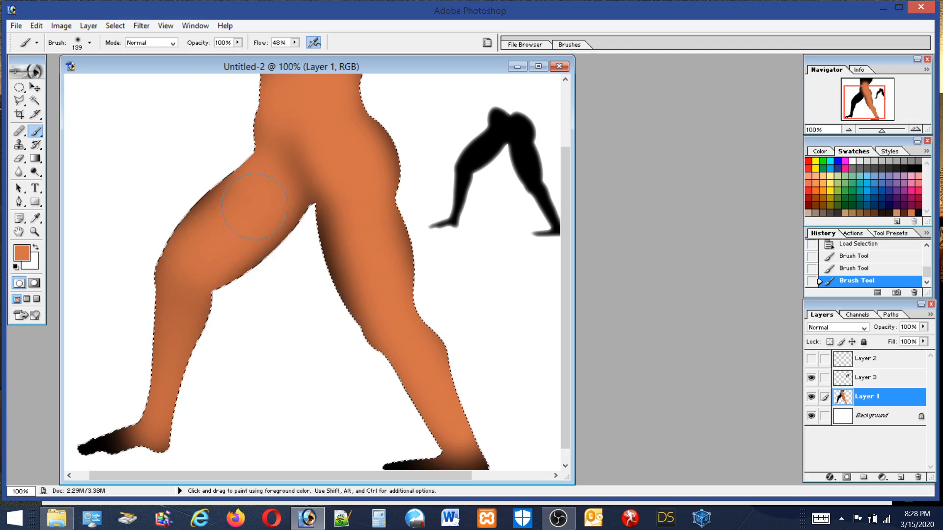
pyautogui.moveTo(255, 206); pyautogui.dragTo(254, 230)
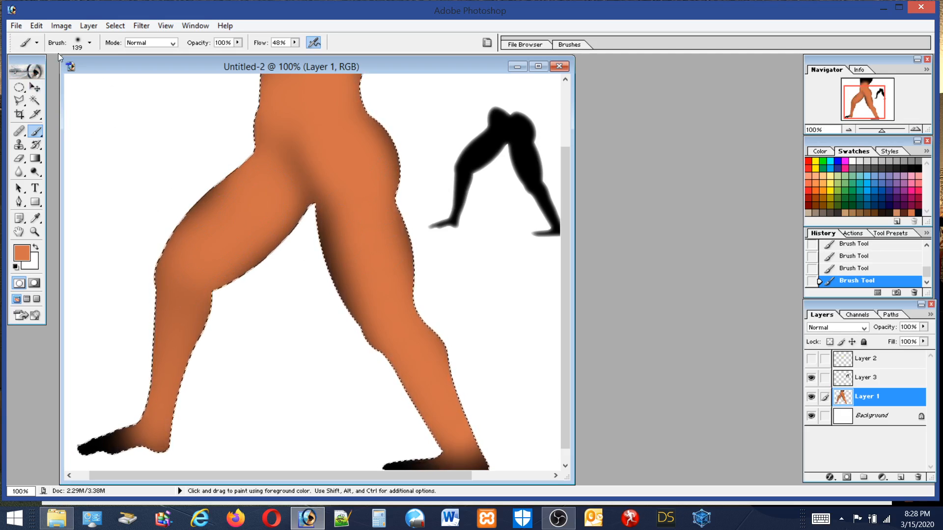
# Shade the groin crease and the front leg's thigh, knee and shin in black with a 57 px brush at 8% flow.
pyautogui.click(77, 44)
pyautogui.moveTo(86, 74); pyautogui.dragTo(50, 76)
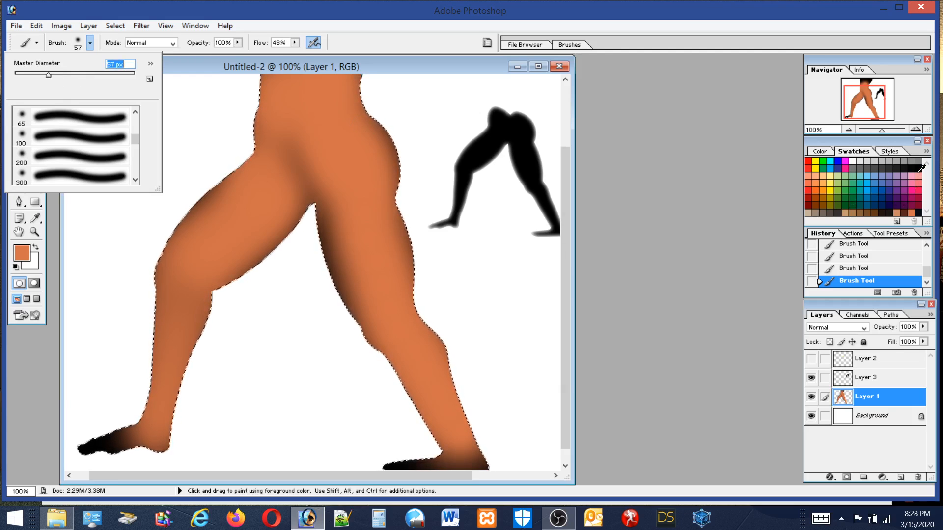
pyautogui.click(679, 134)
pyautogui.press('d')
pyautogui.click(78, 44)
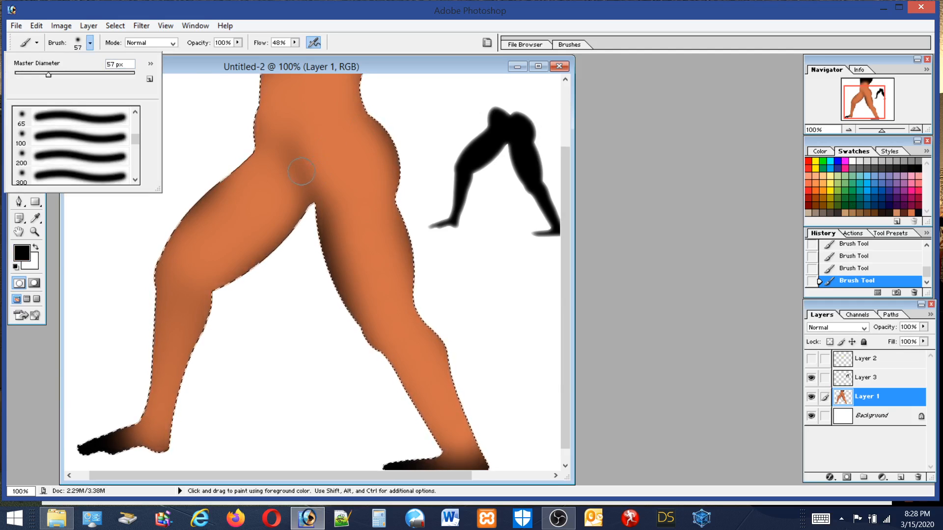
pyautogui.click(294, 43)
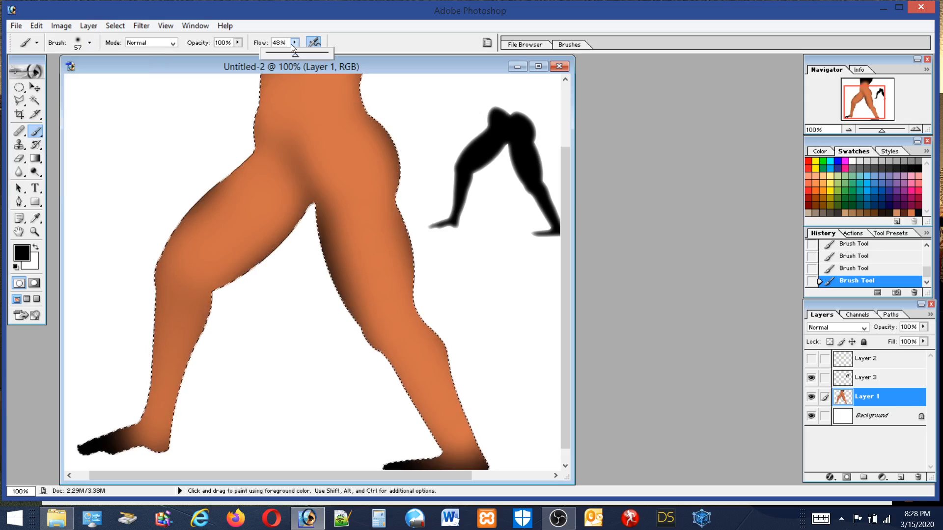
pyautogui.click(270, 54)
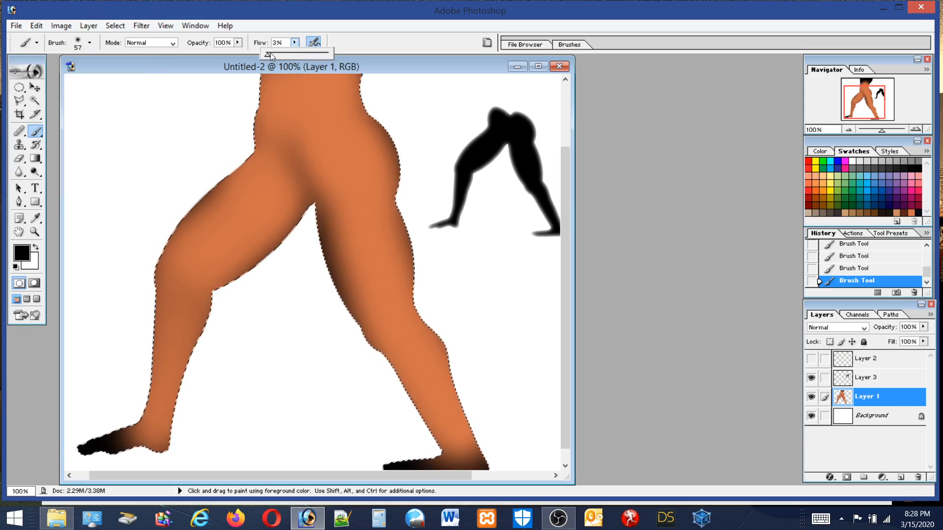
pyautogui.moveTo(258, 129); pyautogui.dragTo(268, 142)
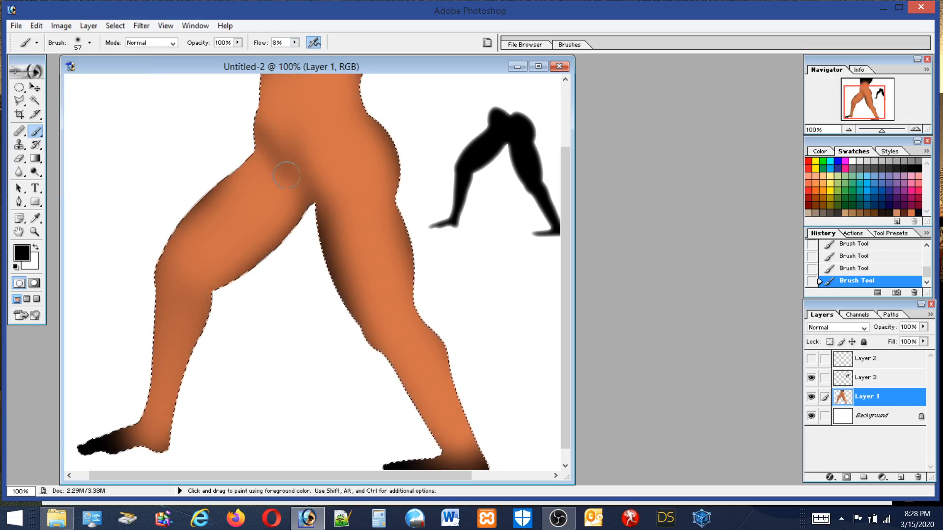
pyautogui.moveTo(306, 191); pyautogui.dragTo(314, 198)
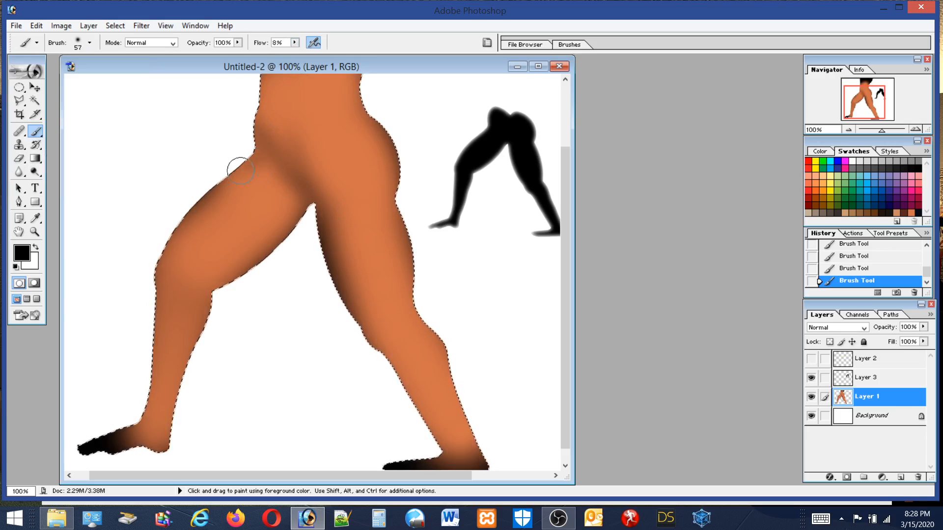
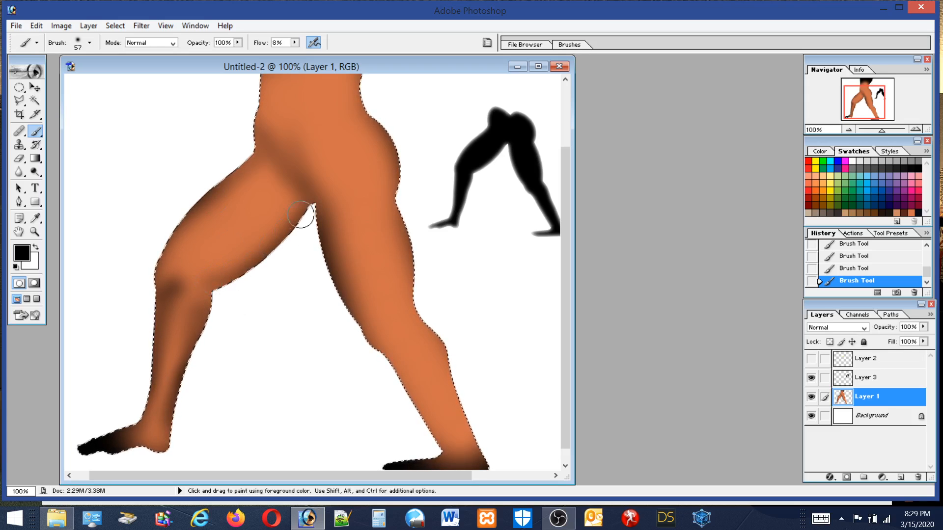
# Darken the belly, front hip and thigh edges with broad, faint black strokes from a 137 px brush.
pyautogui.click(89, 43)
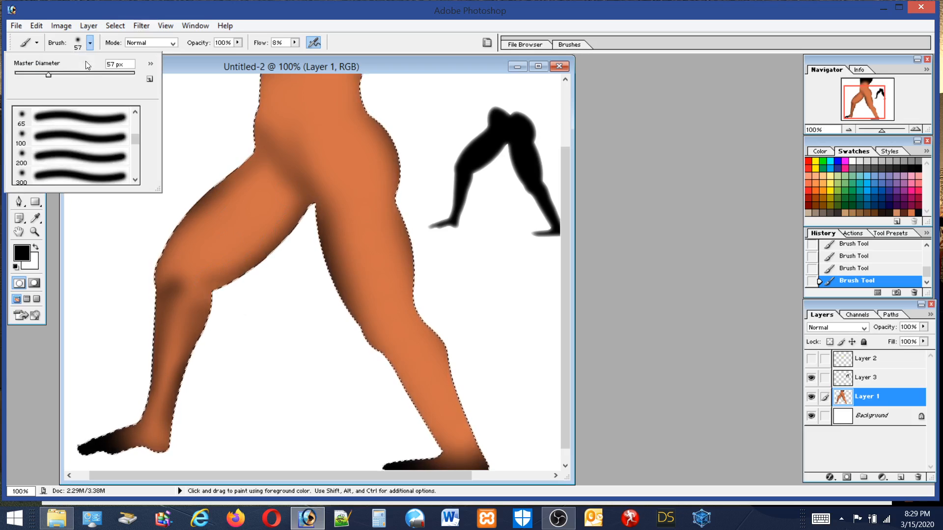
pyautogui.click(85, 74)
pyautogui.press('Return')
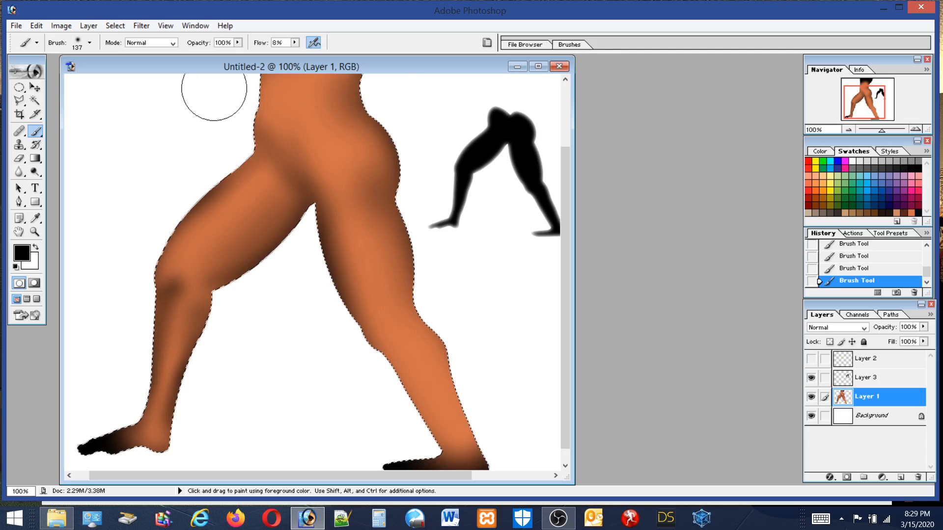
pyautogui.moveTo(289, 77); pyautogui.dragTo(268, 120)
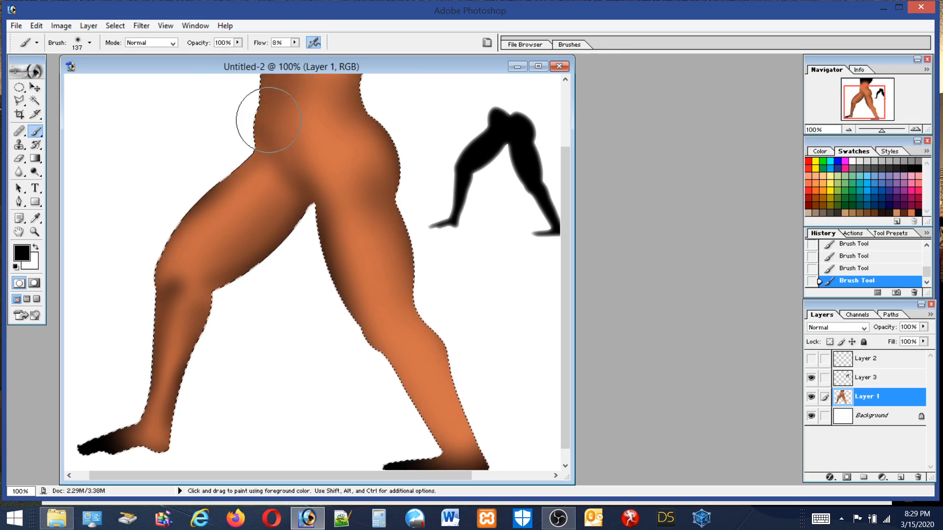
pyautogui.moveTo(268, 166); pyautogui.dragTo(275, 155)
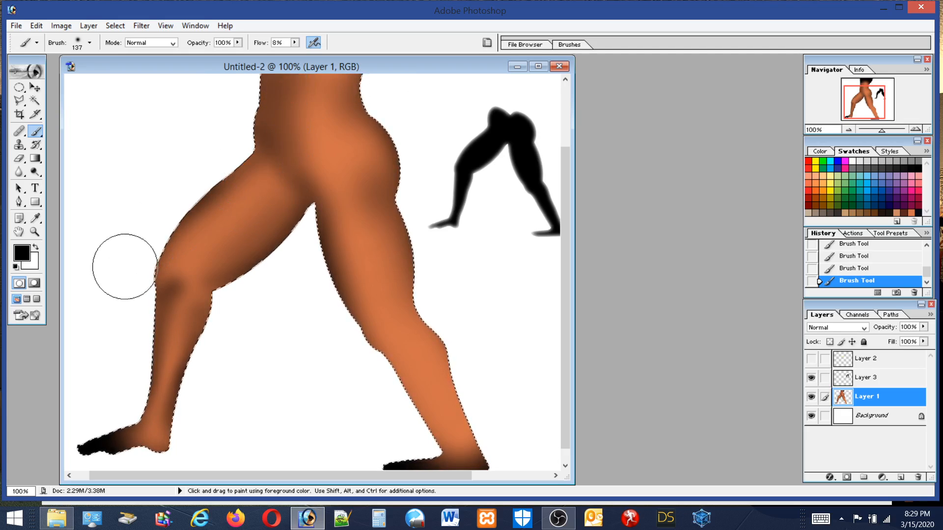
# Shade the rear leg's lower part below the knee along its inner edge in black with an 80 px brush.
pyautogui.click(80, 48)
pyautogui.moveTo(79, 74)
pyautogui.mouseDown()
pyautogui.moveTo(54, 74)
pyautogui.moveTo(62, 75)
pyautogui.mouseUp()
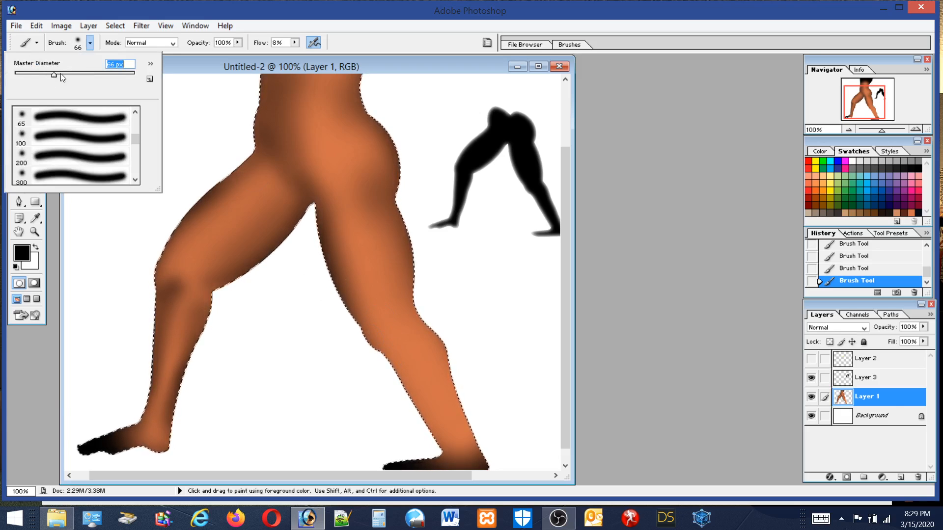
pyautogui.click(340, 333)
pyautogui.moveTo(387, 351)
pyautogui.mouseDown()
pyautogui.moveTo(398, 374)
pyautogui.moveTo(393, 348)
pyautogui.moveTo(419, 412)
pyautogui.moveTo(394, 372)
pyautogui.moveTo(442, 444)
pyautogui.moveTo(383, 360)
pyautogui.moveTo(405, 401)
pyautogui.mouseUp()
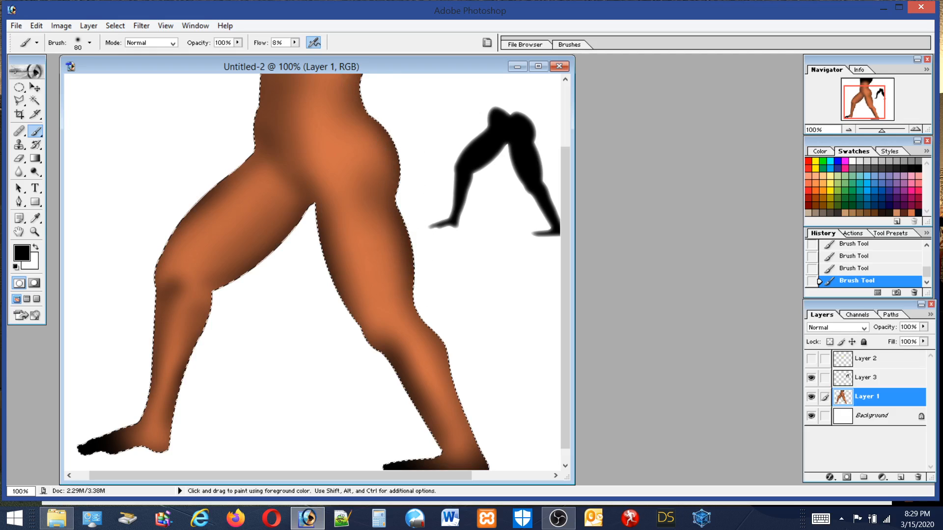
# Add a light peach highlight from the hip down the rear leg to the ankle with a 133 px brush.
pyautogui.click(817, 177)
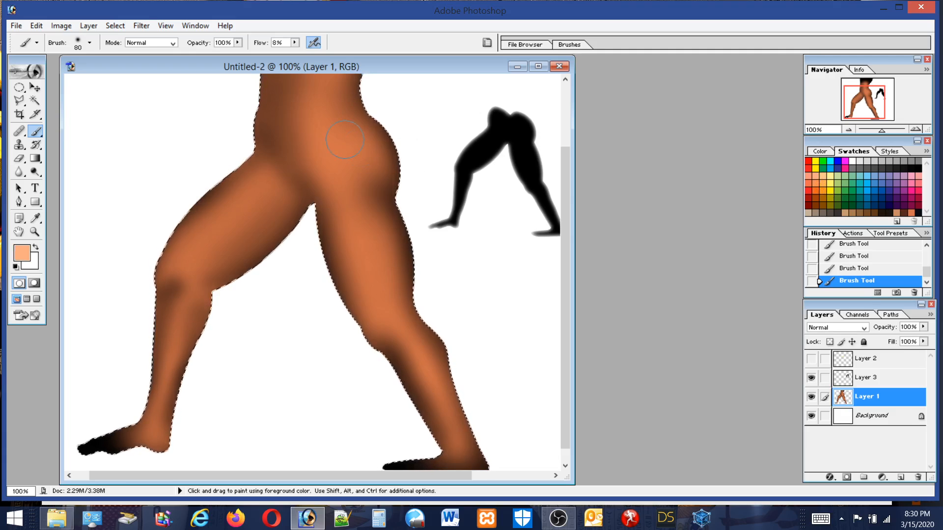
pyautogui.click(89, 43)
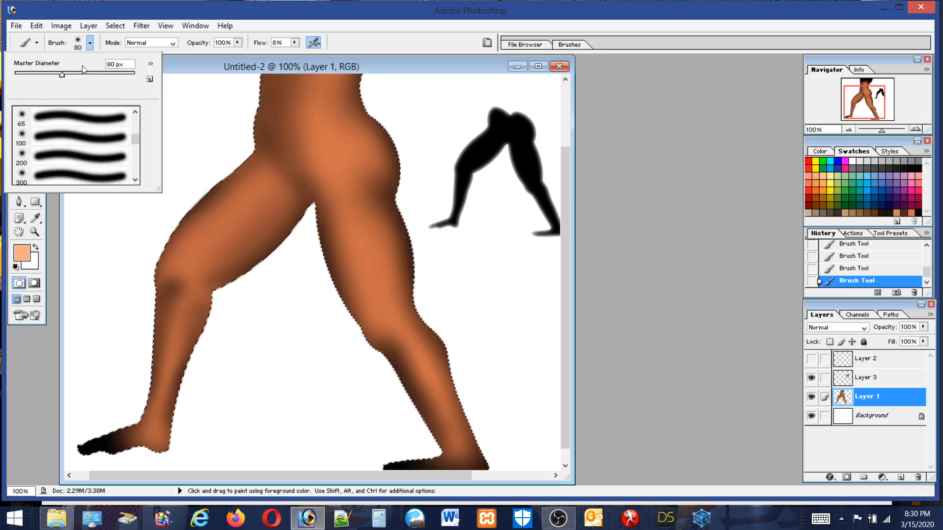
pyautogui.moveTo(61, 75); pyautogui.dragTo(91, 79)
pyautogui.press('Return')
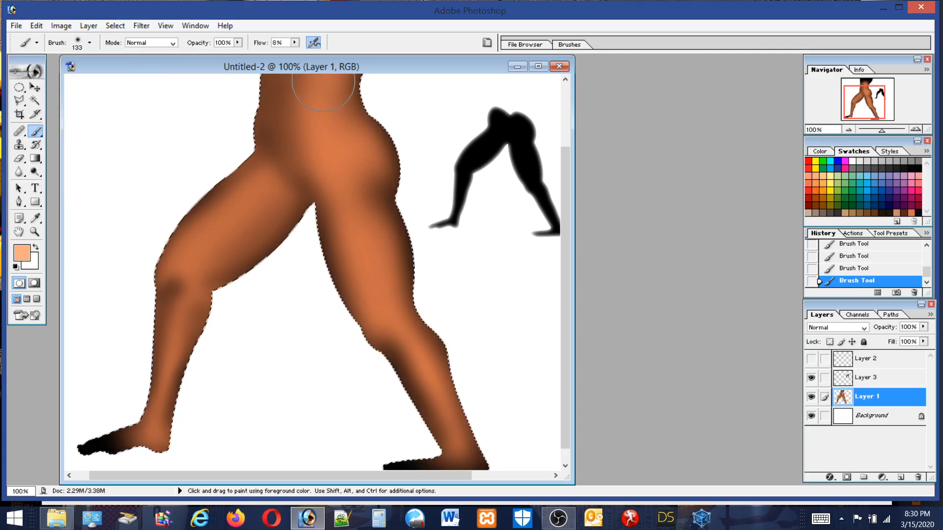
pyautogui.moveTo(344, 143)
pyautogui.mouseDown()
pyautogui.moveTo(346, 93)
pyautogui.moveTo(318, 109)
pyautogui.moveTo(349, 162)
pyautogui.moveTo(369, 174)
pyautogui.moveTo(360, 222)
pyautogui.moveTo(354, 173)
pyautogui.moveTo(357, 227)
pyautogui.moveTo(379, 324)
pyautogui.moveTo(419, 365)
pyautogui.moveTo(449, 436)
pyautogui.mouseUp()
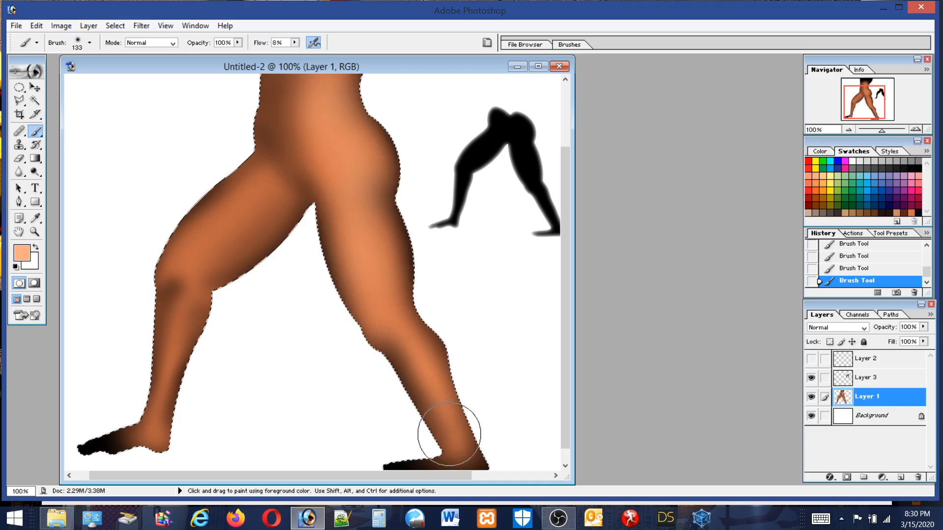
# Brighten the middle of the rear leg's calf, thigh and hip with peach strokes from a 71 px brush.
pyautogui.click(78, 47)
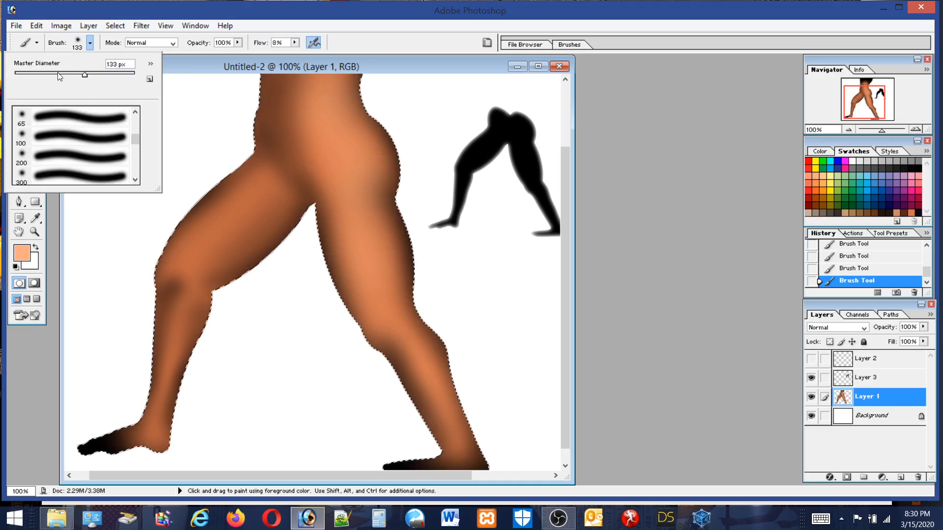
pyautogui.moveTo(78, 74); pyautogui.dragTo(57, 75)
pyautogui.press('Return')
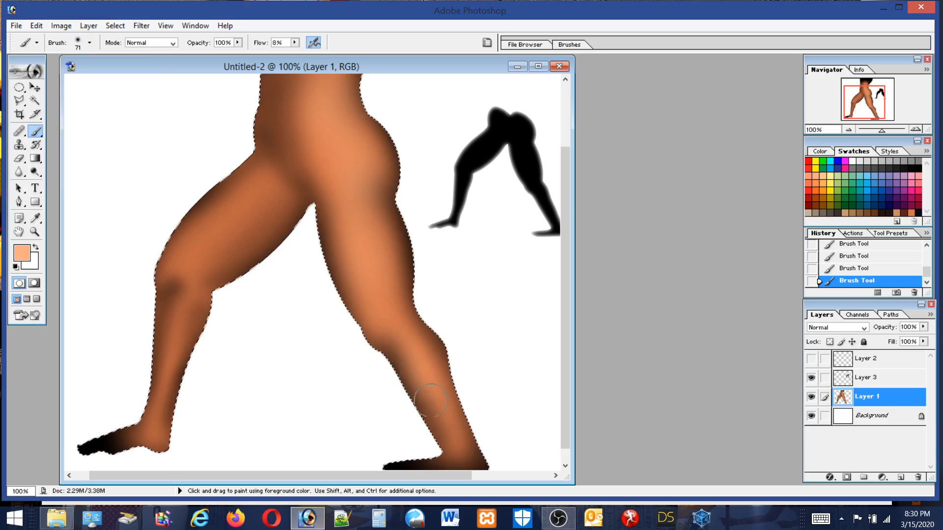
pyautogui.moveTo(431, 401); pyautogui.dragTo(412, 359)
pyautogui.moveTo(434, 392); pyautogui.dragTo(468, 443)
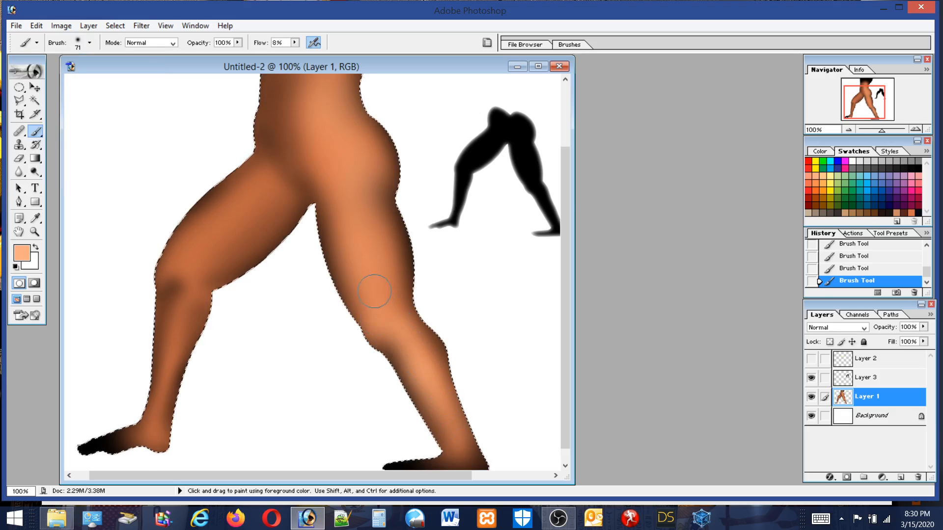
pyautogui.moveTo(374, 291)
pyautogui.mouseDown()
pyautogui.moveTo(355, 196)
pyautogui.moveTo(373, 293)
pyautogui.moveTo(353, 268)
pyautogui.moveTo(365, 283)
pyautogui.moveTo(359, 213)
pyautogui.moveTo(343, 203)
pyautogui.moveTo(343, 174)
pyautogui.moveTo(357, 189)
pyautogui.moveTo(356, 142)
pyautogui.moveTo(344, 129)
pyautogui.moveTo(358, 173)
pyautogui.moveTo(330, 122)
pyautogui.moveTo(330, 76)
pyautogui.moveTo(337, 128)
pyautogui.moveTo(330, 75)
pyautogui.moveTo(337, 147)
pyautogui.moveTo(354, 196)
pyautogui.moveTo(350, 229)
pyautogui.moveTo(339, 222)
pyautogui.moveTo(327, 107)
pyautogui.mouseUp()
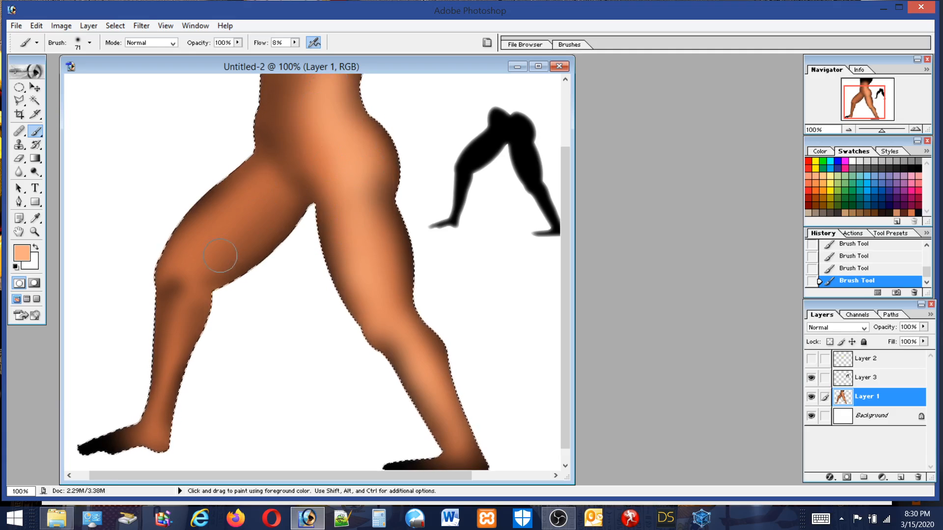
# Deepen the front leg, its foot and the belly with broad dark brown strokes from a 176 px brush.
pyautogui.click(89, 43)
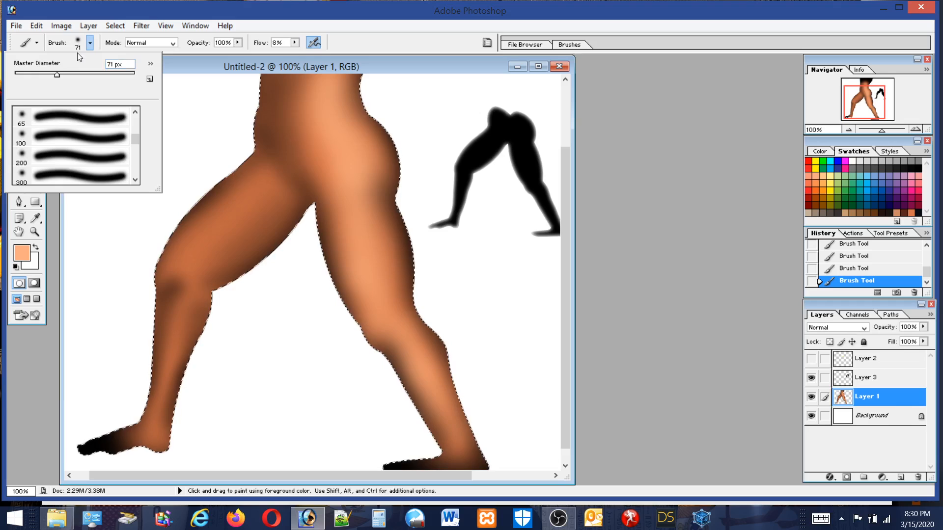
pyautogui.moveTo(57, 75); pyautogui.dragTo(98, 75)
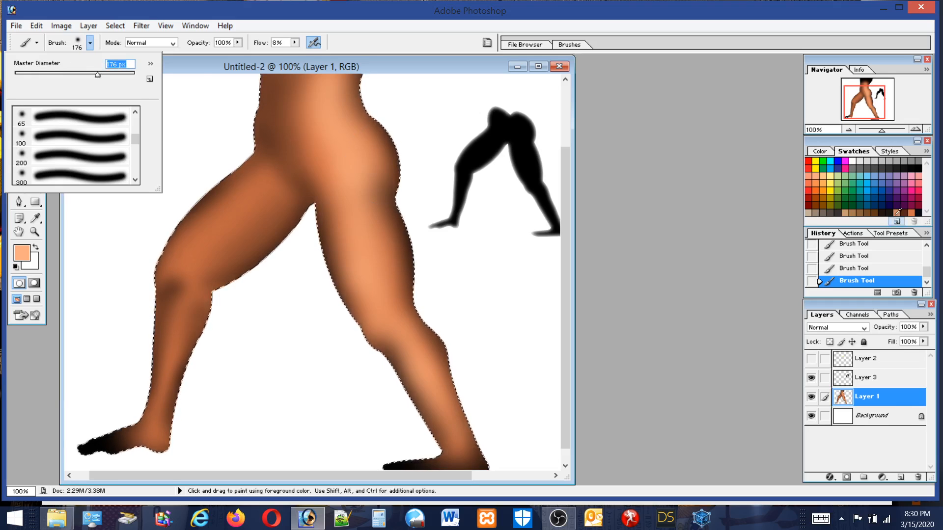
pyautogui.click(816, 205)
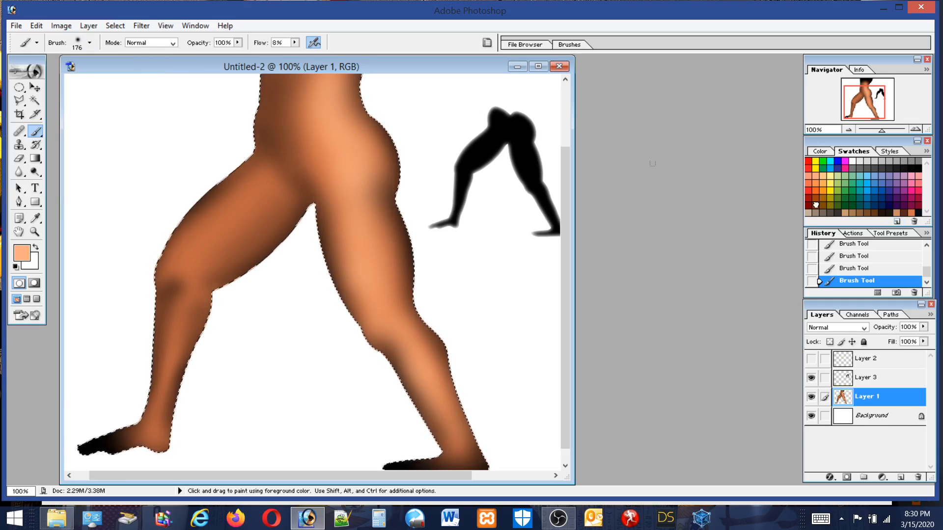
pyautogui.click(816, 205)
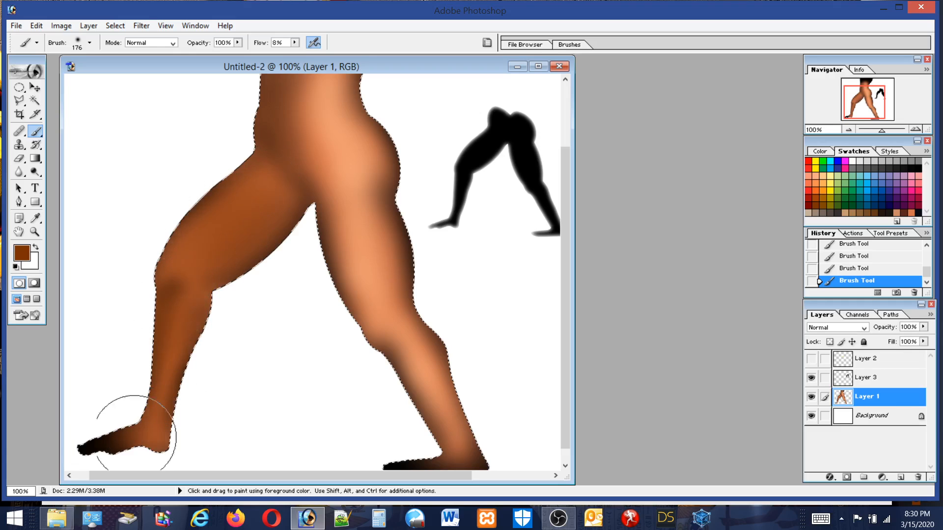
pyautogui.moveTo(290, 143)
pyautogui.mouseDown()
pyautogui.moveTo(289, 123)
pyautogui.moveTo(291, 189)
pyautogui.moveTo(295, 133)
pyautogui.moveTo(279, 96)
pyautogui.mouseUp()
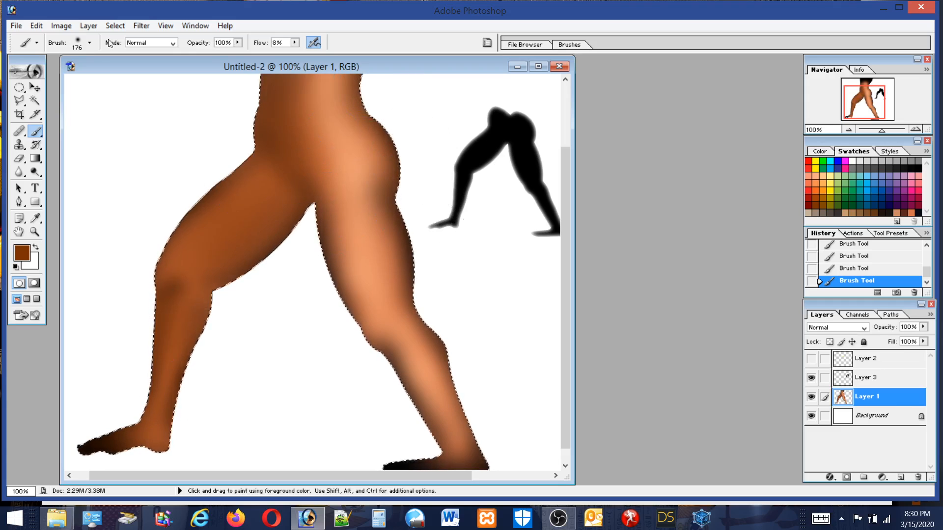
# Shade the lower back, buttock and back edge of the rear thigh in dark brown with a 97 px brush.
pyautogui.click(89, 43)
pyautogui.click(73, 75)
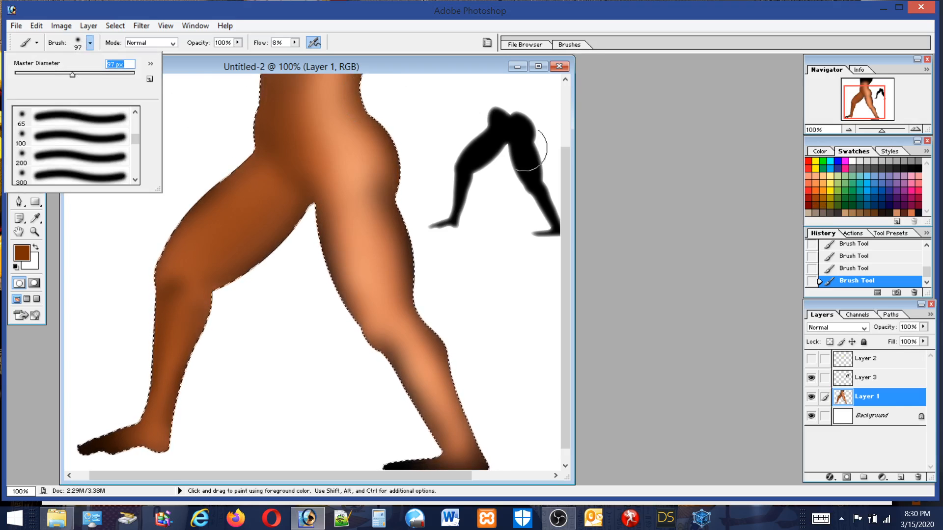
pyautogui.moveTo(373, 87)
pyautogui.mouseDown()
pyautogui.moveTo(358, 103)
pyautogui.moveTo(390, 155)
pyautogui.moveTo(386, 185)
pyautogui.mouseUp()
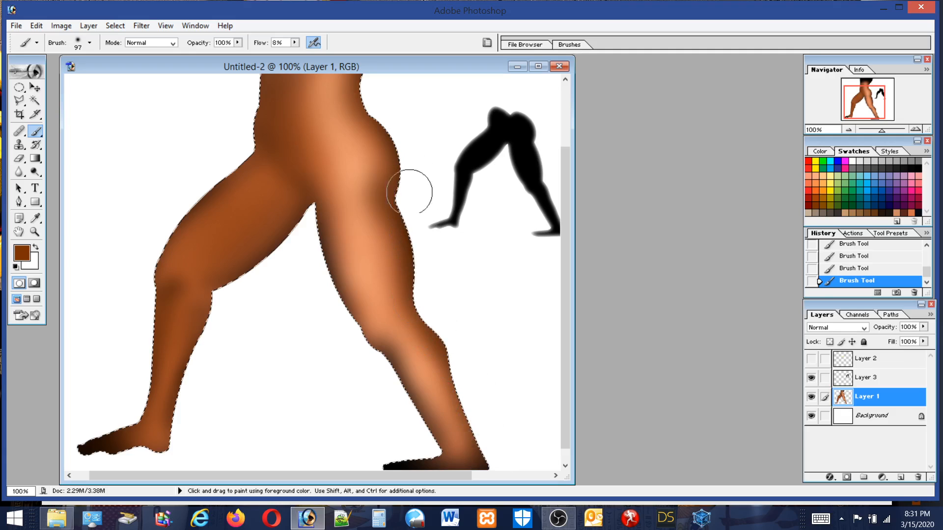
pyautogui.moveTo(350, 84)
pyautogui.mouseDown()
pyautogui.moveTo(366, 108)
pyautogui.moveTo(362, 120)
pyautogui.moveTo(396, 161)
pyautogui.mouseUp()
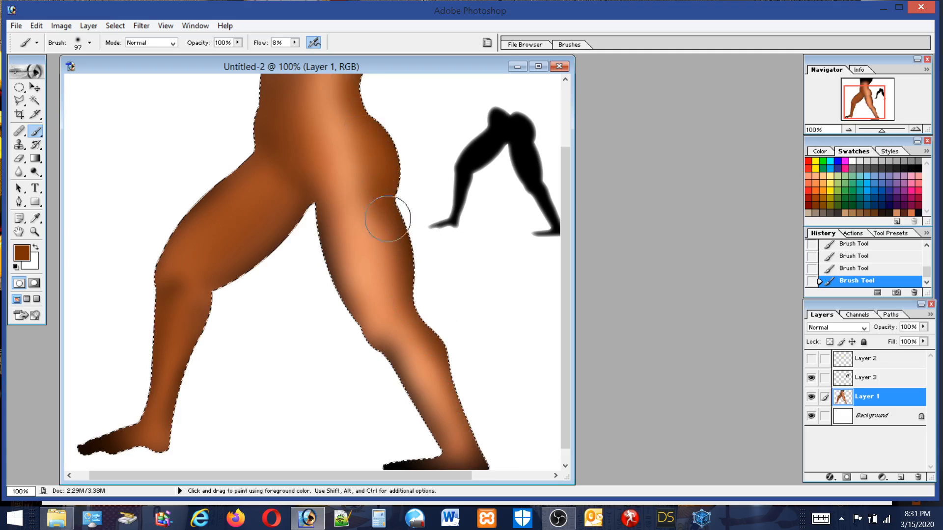
pyautogui.moveTo(388, 219)
pyautogui.mouseDown()
pyautogui.moveTo(401, 141)
pyautogui.moveTo(435, 182)
pyautogui.moveTo(385, 162)
pyautogui.mouseUp()
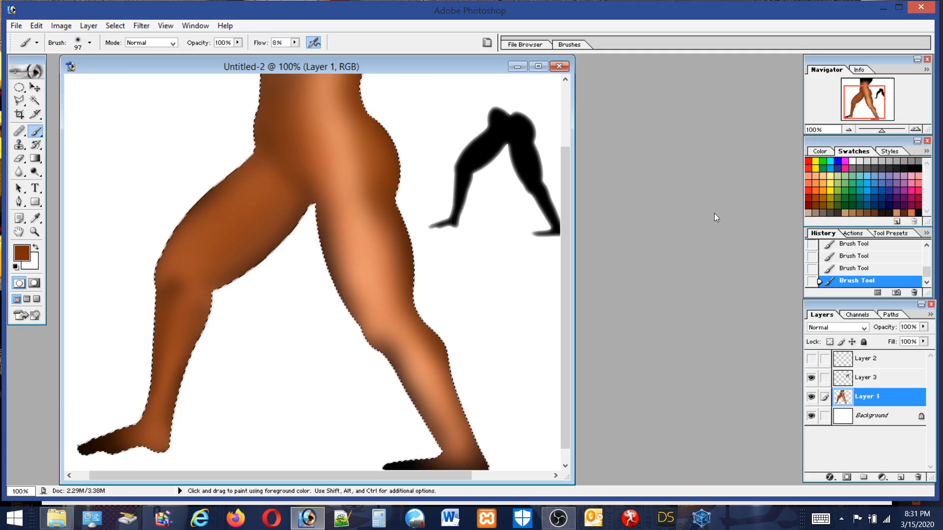
# Try a light peach highlight on the buttock with a 33 px brush, and undo the stroke.
pyautogui.click(817, 176)
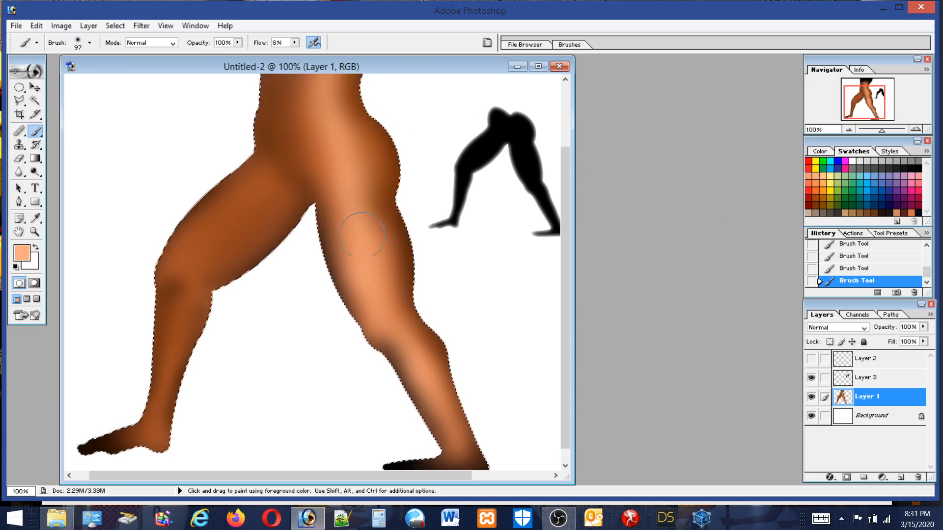
pyautogui.click(90, 42)
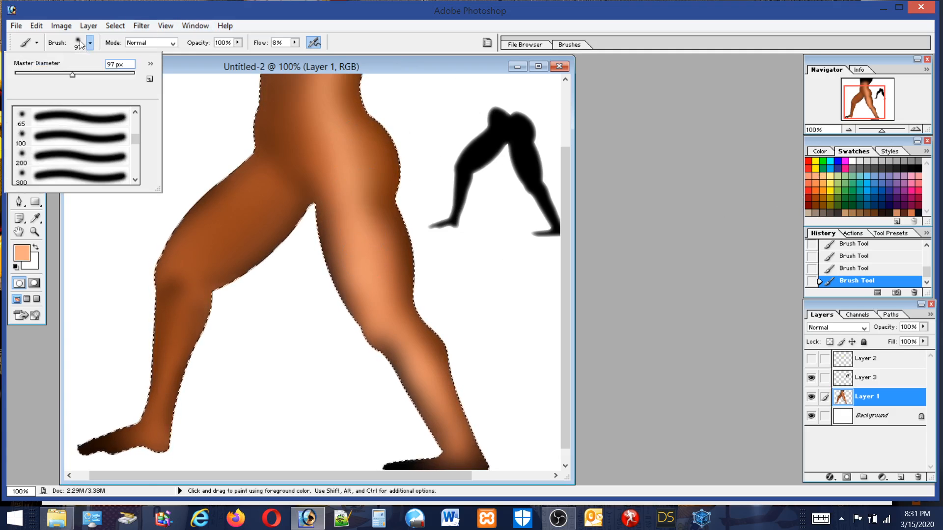
pyautogui.click(38, 76)
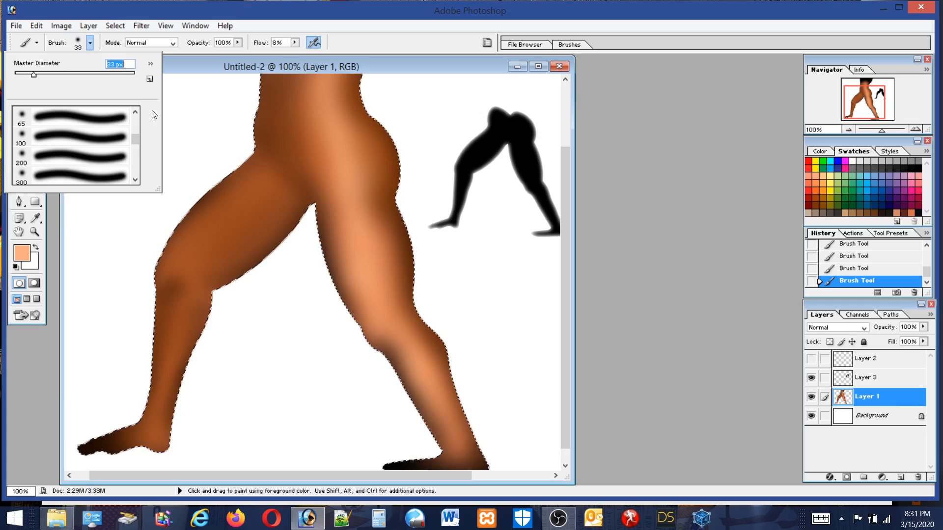
pyautogui.click(371, 142)
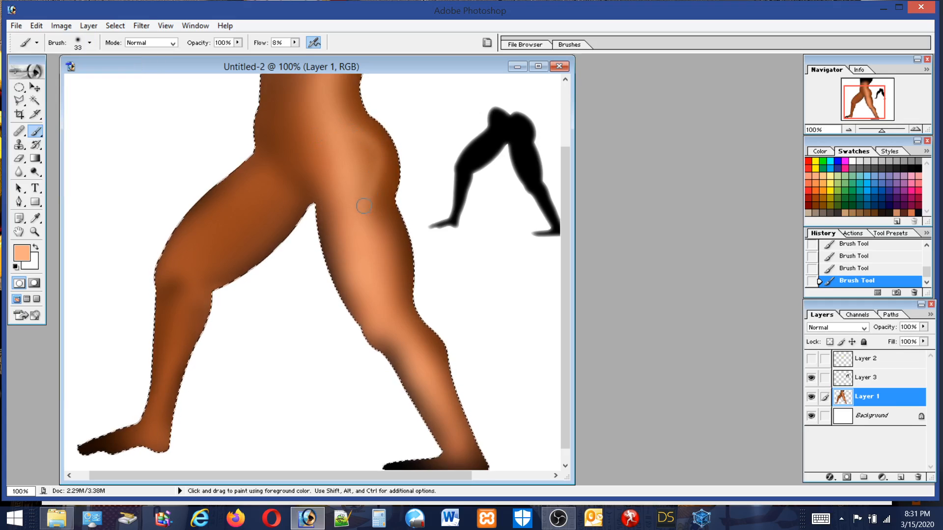
pyautogui.click(42, 25)
pyautogui.click(46, 39)
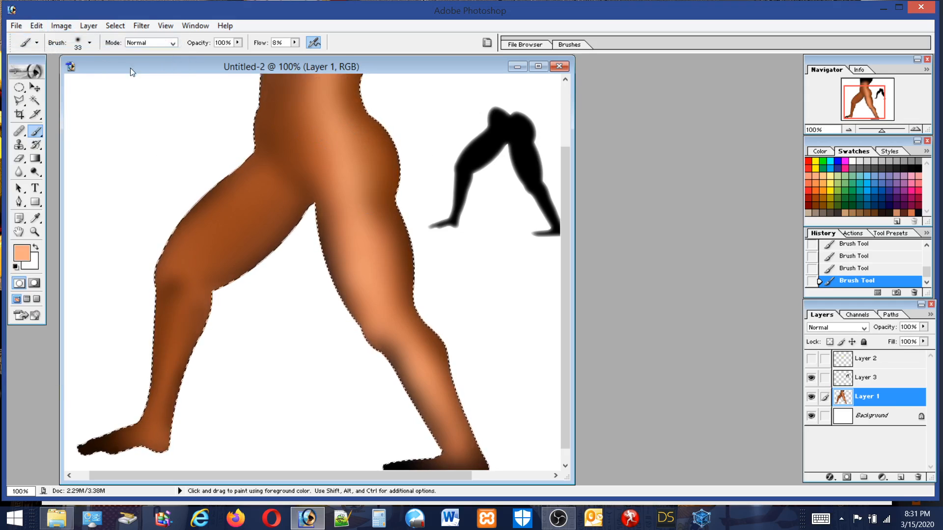
# Paint a faint peach highlight on the buttock with a 43 px brush at 3% flow.
pyautogui.click(90, 42)
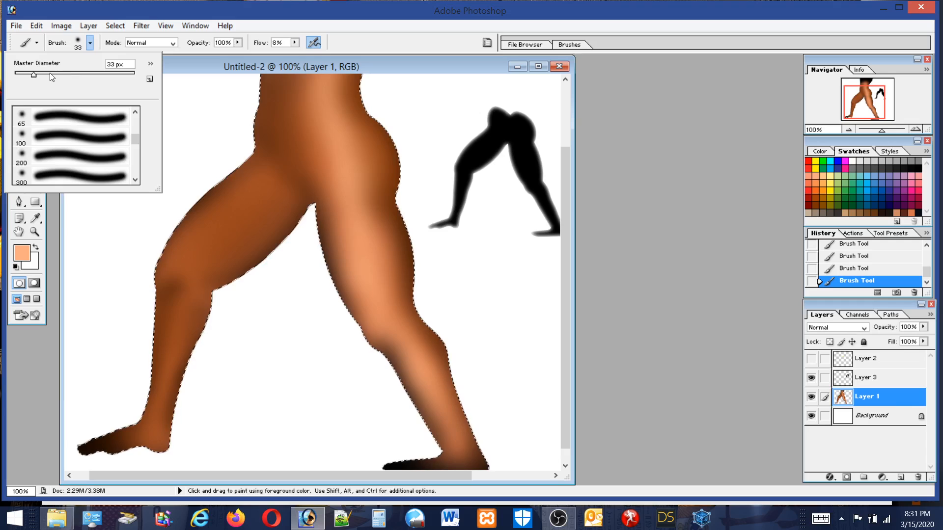
pyautogui.moveTo(33, 75); pyautogui.dragTo(39, 75)
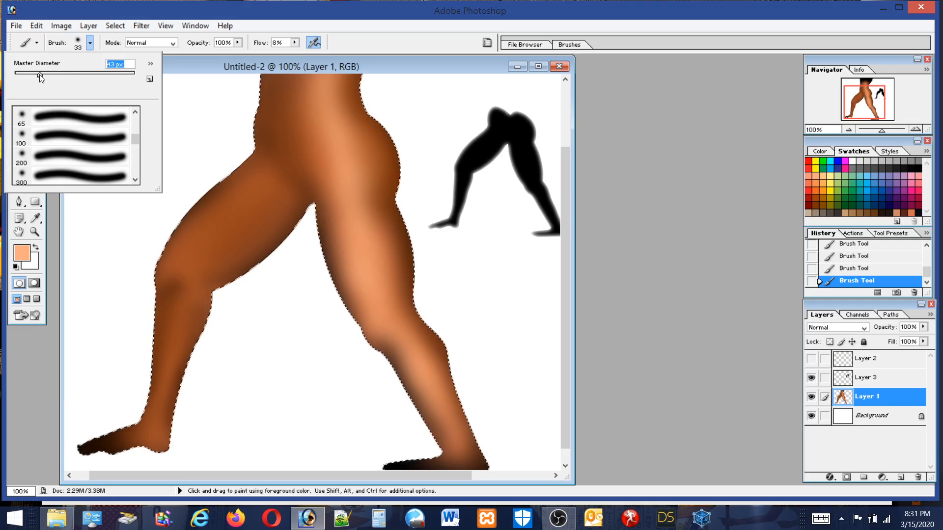
pyautogui.click(295, 43)
pyautogui.moveTo(295, 53); pyautogui.dragTo(291, 54)
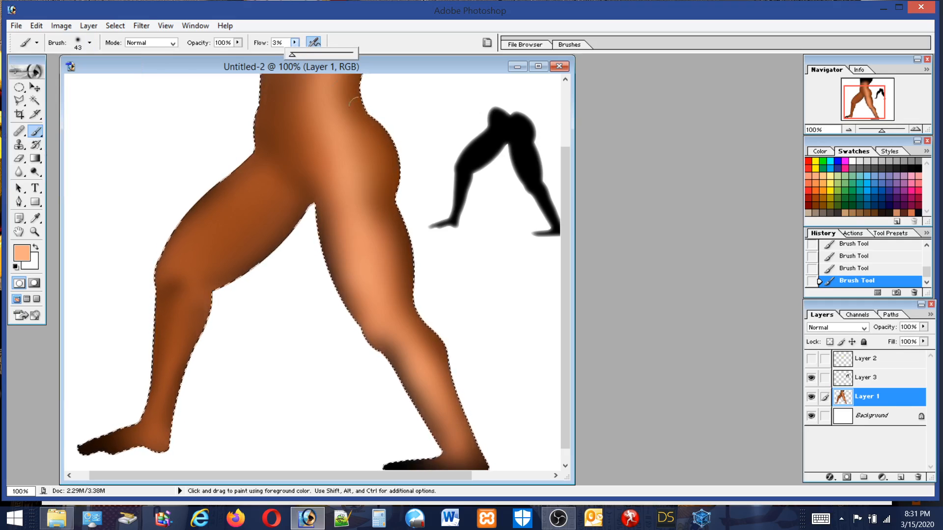
pyautogui.click(371, 139)
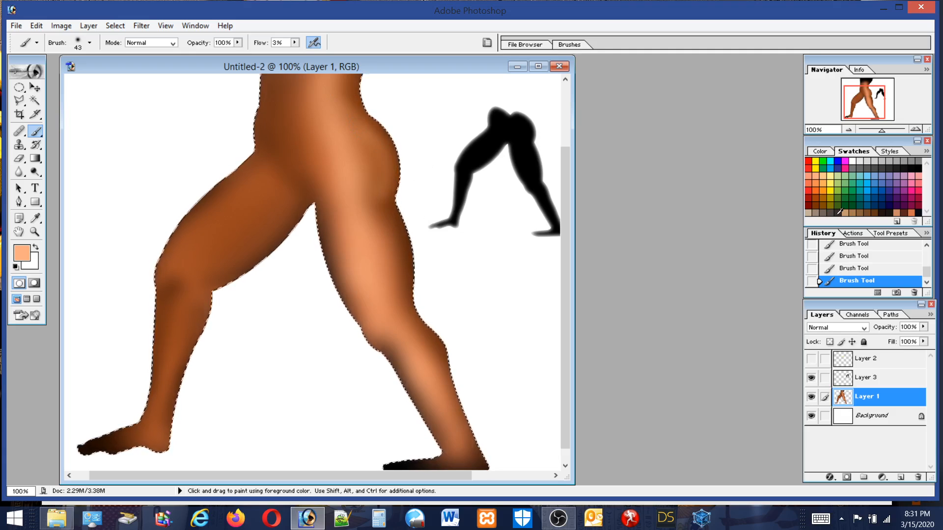
# Shade a soft hollow in the middle of the buttock with a dark brown swatch and brown tones sampled from the skin.
pyautogui.click(908, 213)
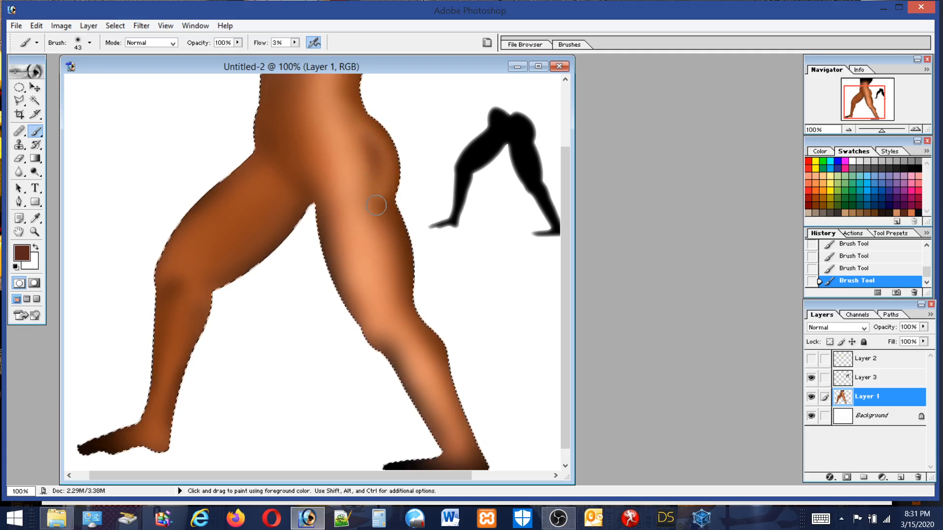
pyautogui.keyDown('alt'); pyautogui.click(380, 225); pyautogui.keyUp('alt')
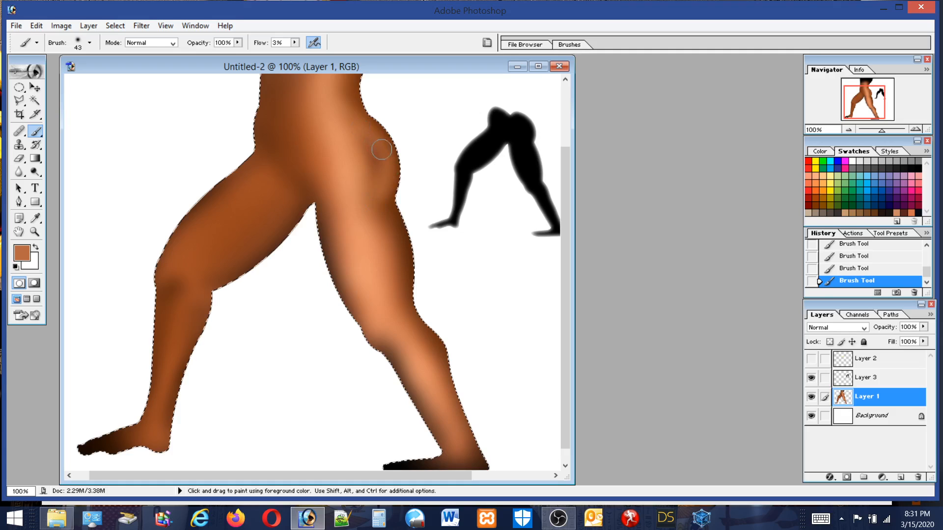
pyautogui.keyDown('alt'); pyautogui.click(379, 196); pyautogui.keyUp('alt')
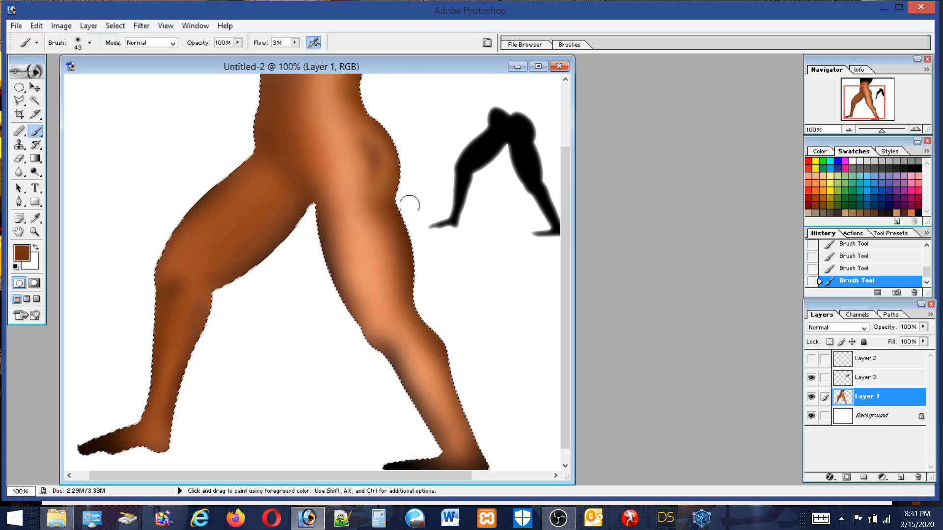
pyautogui.keyDown('alt'); pyautogui.click(406, 226); pyautogui.keyUp('alt')
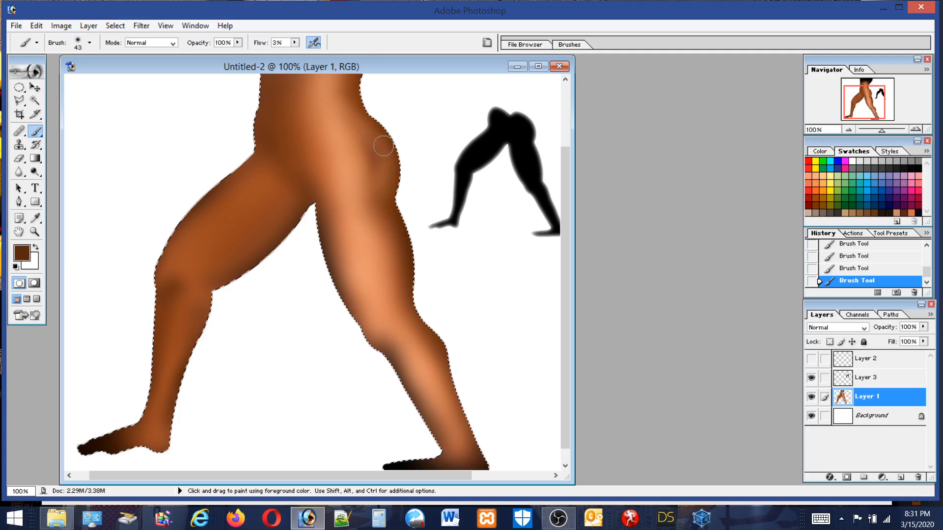
pyautogui.keyDown('alt'); pyautogui.click(376, 150); pyautogui.keyUp('alt')
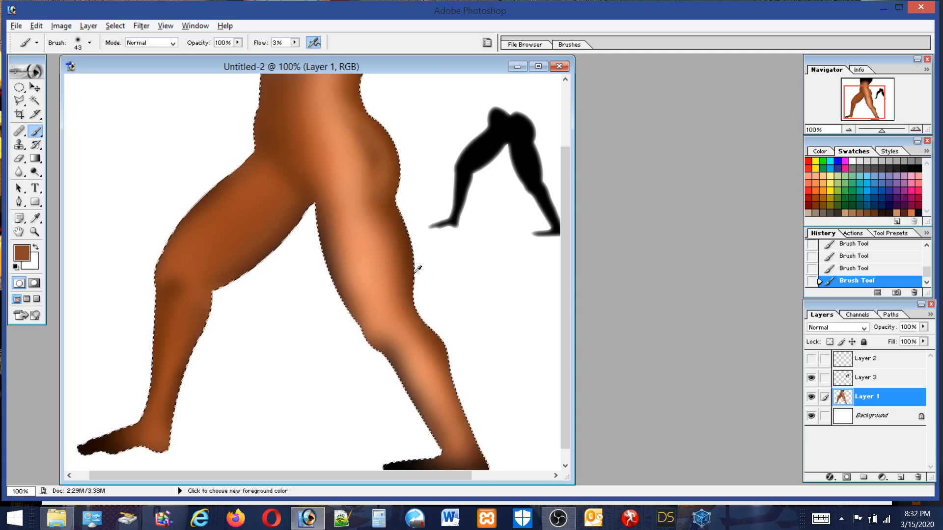
pyautogui.keyDown('alt'); pyautogui.click(412, 246); pyautogui.keyUp('alt')
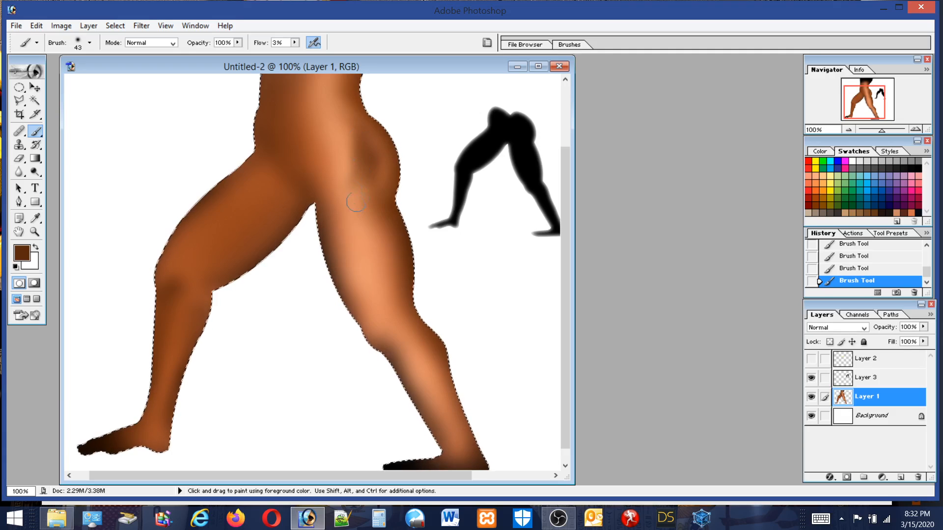
# Blend the buttock's hollow and the fold below it using light and dark skin tones sampled from the rear thigh.
pyautogui.keyDown('alt'); pyautogui.click(378, 237); pyautogui.keyUp('alt')
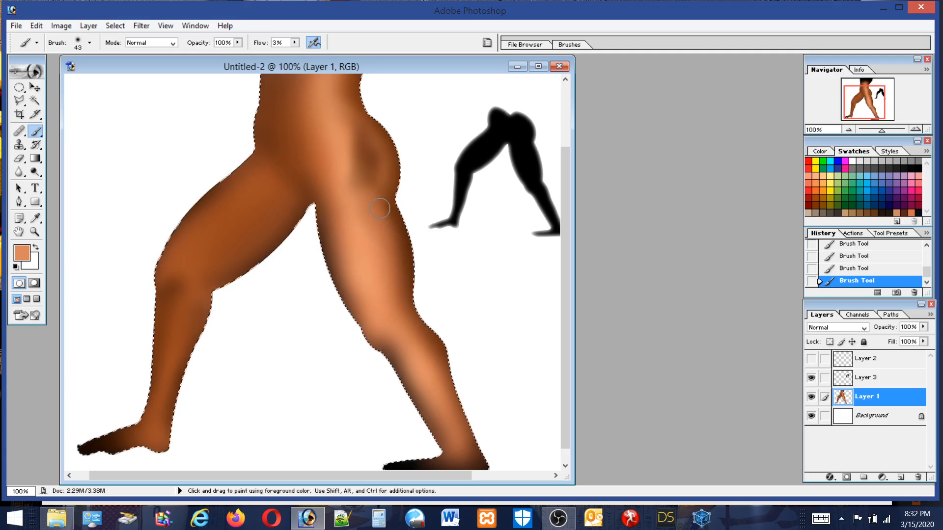
pyautogui.keyDown('alt'); pyautogui.click(398, 219); pyautogui.keyUp('alt')
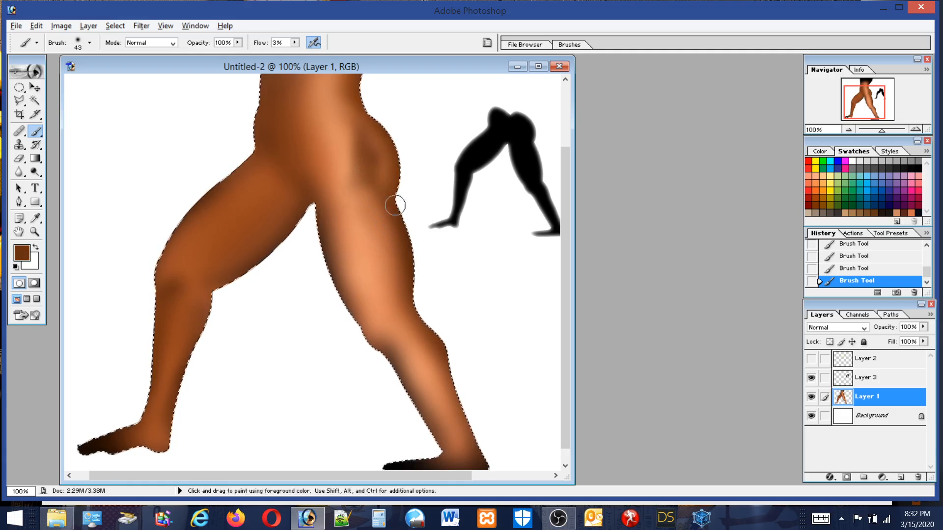
pyautogui.keyDown('alt'); pyautogui.click(377, 196); pyautogui.keyUp('alt')
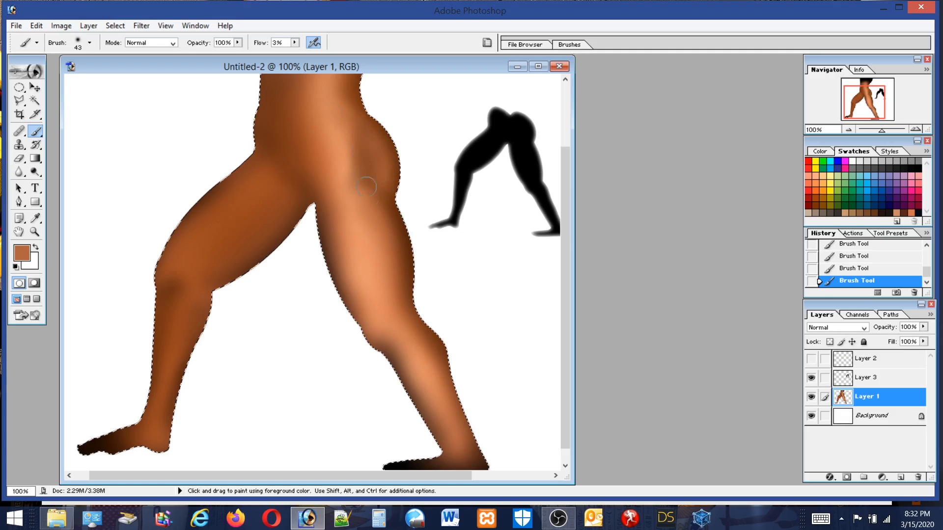
pyautogui.keyDown('alt'); pyautogui.click(363, 241); pyautogui.keyUp('alt')
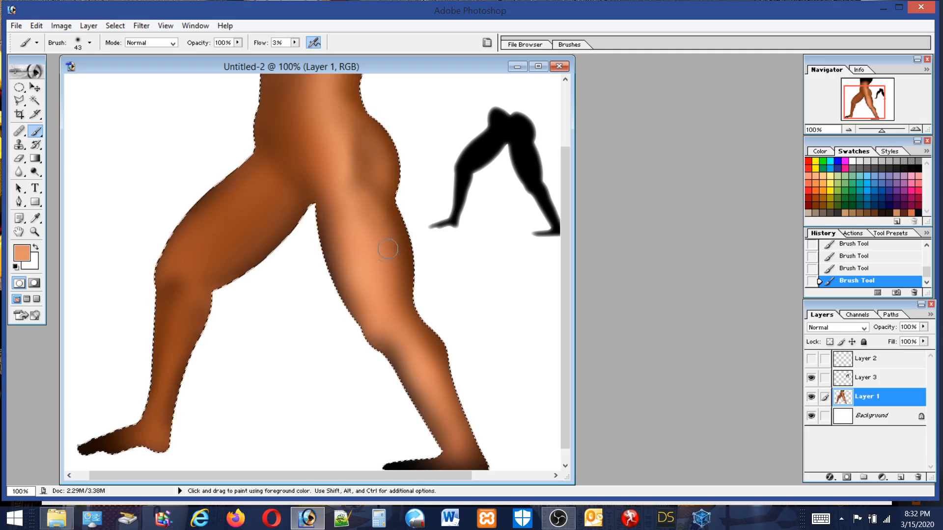
# Define the crease between hip and belly in sampled brown, and brighten the belly and waist with sampled light orange.
pyautogui.keyDown('alt'); pyautogui.click(358, 152); pyautogui.keyUp('alt')
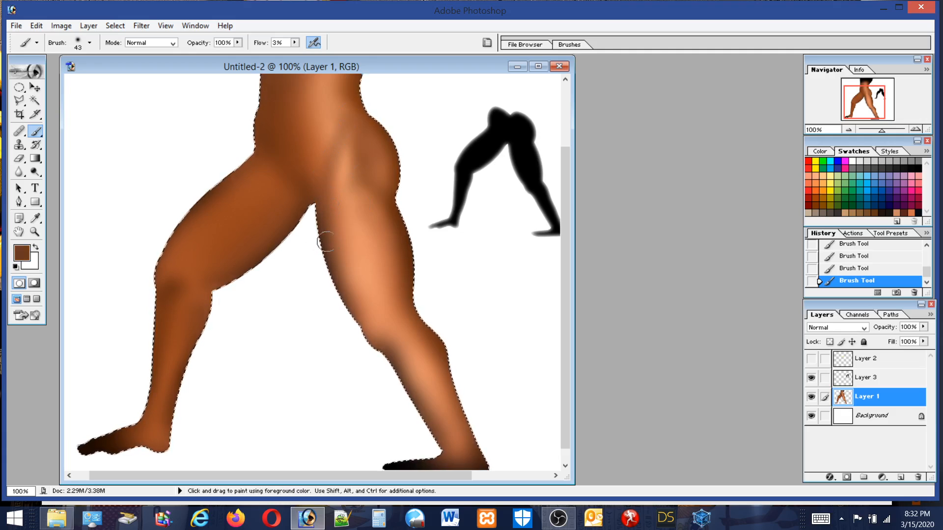
pyautogui.keyDown('alt'); pyautogui.click(336, 175); pyautogui.keyUp('alt')
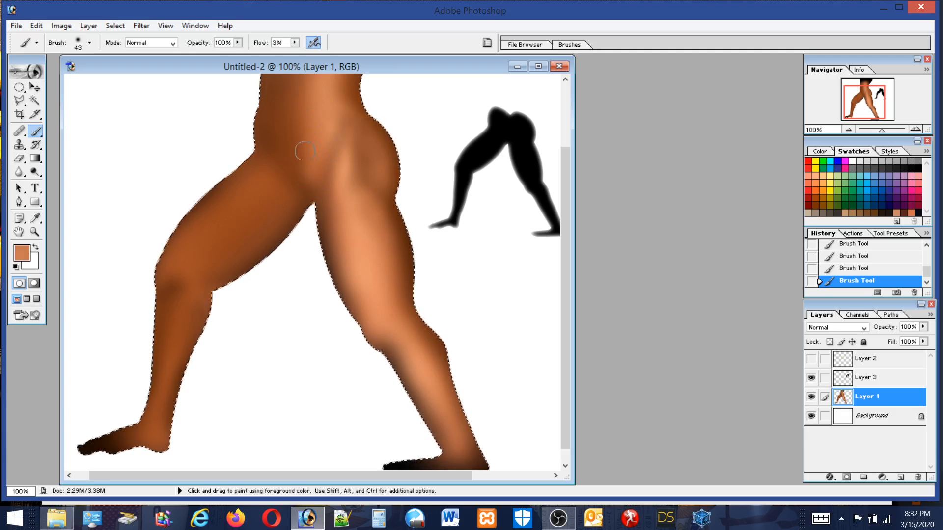
pyautogui.keyDown('alt'); pyautogui.click(364, 237); pyautogui.keyUp('alt')
pyautogui.moveTo(338, 110)
pyautogui.mouseDown()
pyautogui.moveTo(305, 114)
pyautogui.moveTo(322, 108)
pyautogui.moveTo(315, 129)
pyautogui.moveTo(346, 86)
pyautogui.moveTo(340, 98)
pyautogui.moveTo(273, 112)
pyautogui.moveTo(277, 128)
pyautogui.moveTo(280, 97)
pyautogui.moveTo(305, 73)
pyautogui.mouseUp()
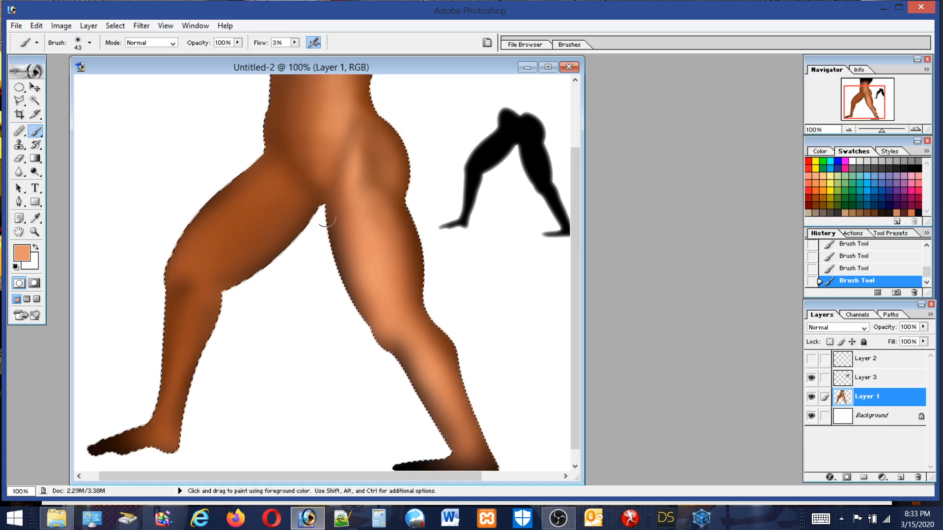
# Brighten the front thigh and shin with a 66 px light orange brush, and shade their edges in browns sampled from the thigh and foot.
pyautogui.click(89, 43)
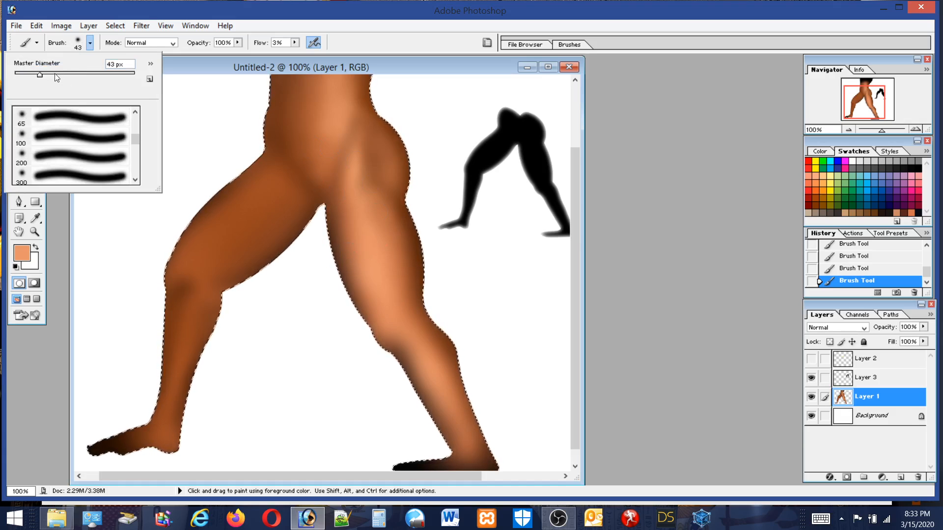
pyautogui.click(55, 74)
pyautogui.moveTo(271, 195)
pyautogui.mouseDown()
pyautogui.moveTo(200, 259)
pyautogui.moveTo(260, 192)
pyautogui.moveTo(274, 189)
pyautogui.moveTo(193, 268)
pyautogui.moveTo(263, 201)
pyautogui.moveTo(204, 245)
pyautogui.moveTo(263, 216)
pyautogui.moveTo(243, 226)
pyautogui.moveTo(214, 275)
pyautogui.moveTo(242, 253)
pyautogui.moveTo(286, 179)
pyautogui.moveTo(229, 271)
pyautogui.moveTo(266, 213)
pyautogui.moveTo(212, 270)
pyautogui.moveTo(224, 245)
pyautogui.moveTo(203, 281)
pyautogui.moveTo(187, 276)
pyautogui.moveTo(216, 275)
pyautogui.moveTo(316, 156)
pyautogui.moveTo(281, 120)
pyautogui.moveTo(269, 153)
pyautogui.moveTo(187, 260)
pyautogui.mouseUp()
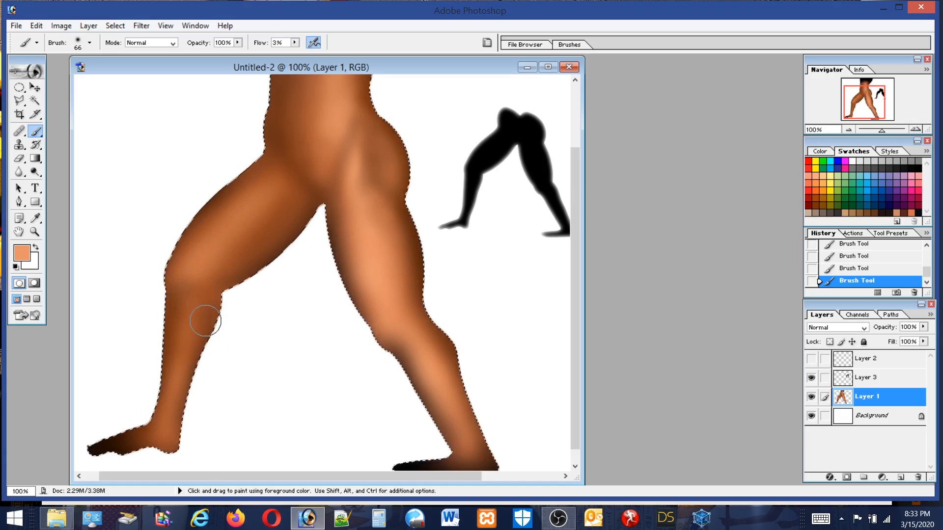
pyautogui.keyDown('alt'); pyautogui.click(210, 263); pyautogui.keyUp('alt')
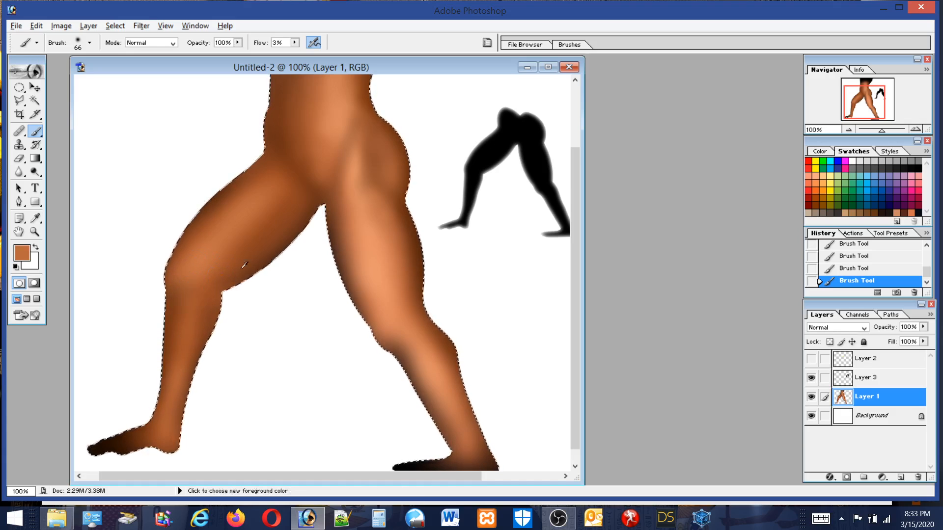
pyautogui.keyDown('alt'); pyautogui.click(132, 435); pyautogui.keyUp('alt')
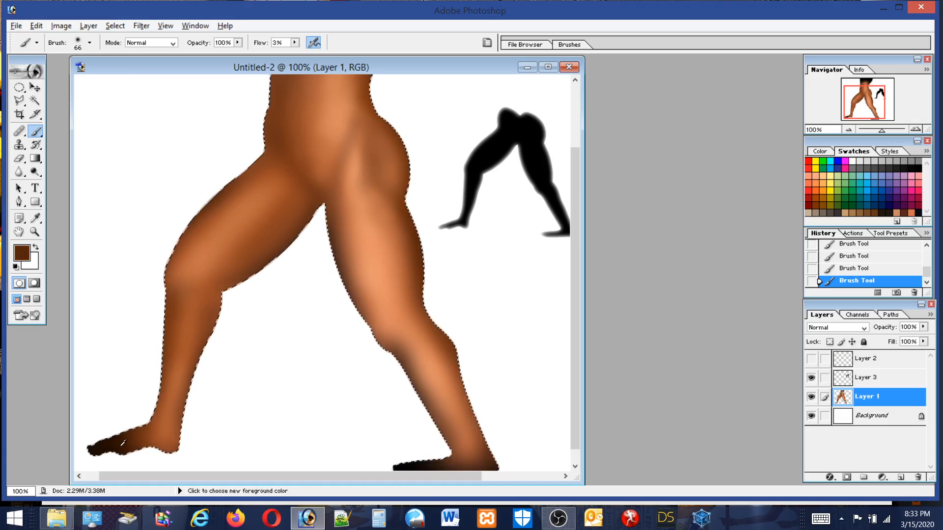
pyautogui.keyDown('alt'); pyautogui.click(125, 439); pyautogui.keyUp('alt')
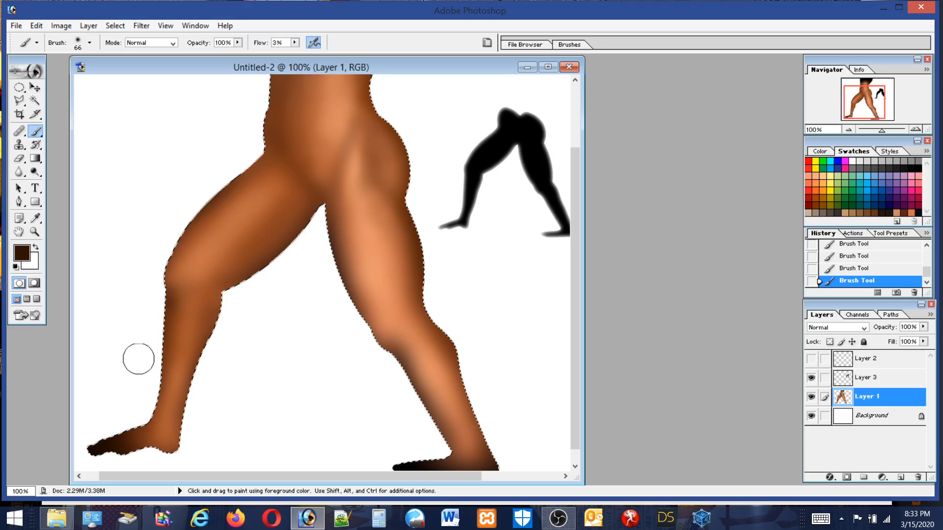
# Deepen the shading along both legs' edges at 7% flow with brown tones sampled from the thighs and belly.
pyautogui.keyDown('alt'); pyautogui.click(339, 260); pyautogui.keyUp('alt')
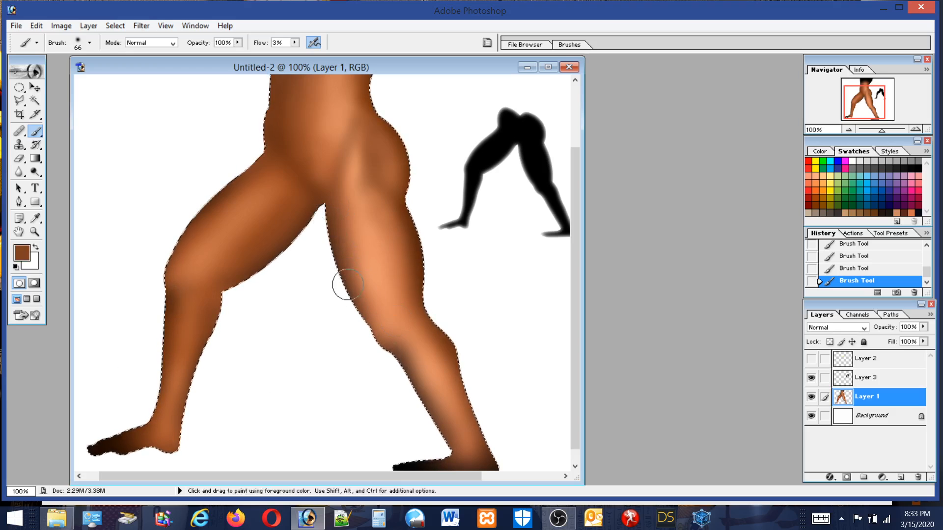
pyautogui.click(294, 42)
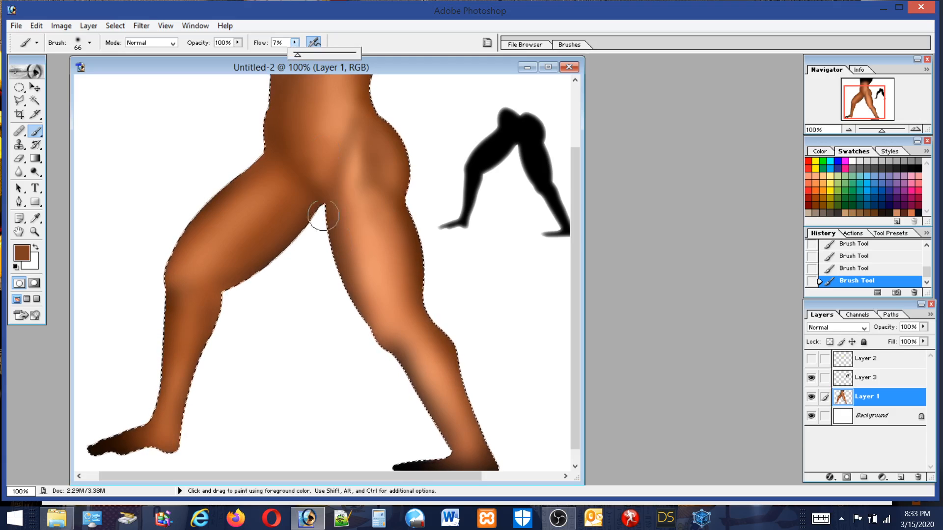
pyautogui.click(324, 221)
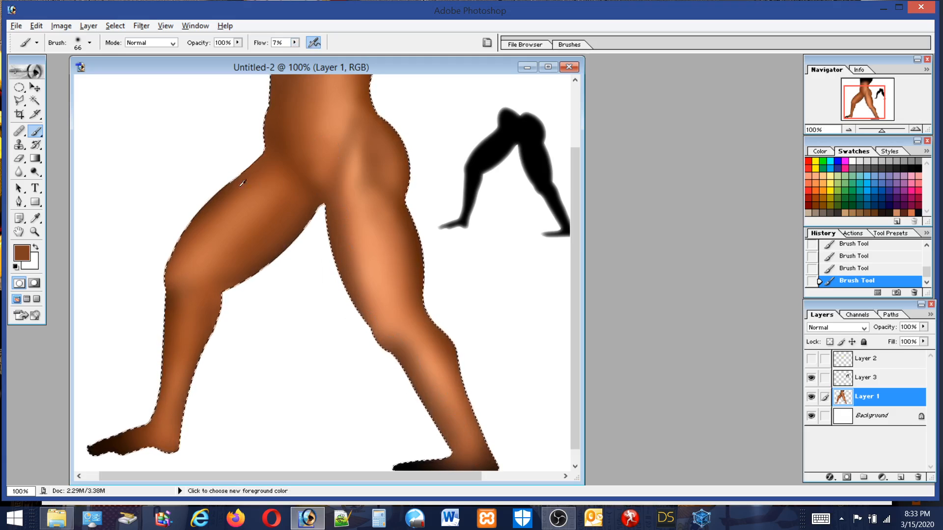
pyautogui.keyDown('alt'); pyautogui.click(229, 186); pyautogui.keyUp('alt')
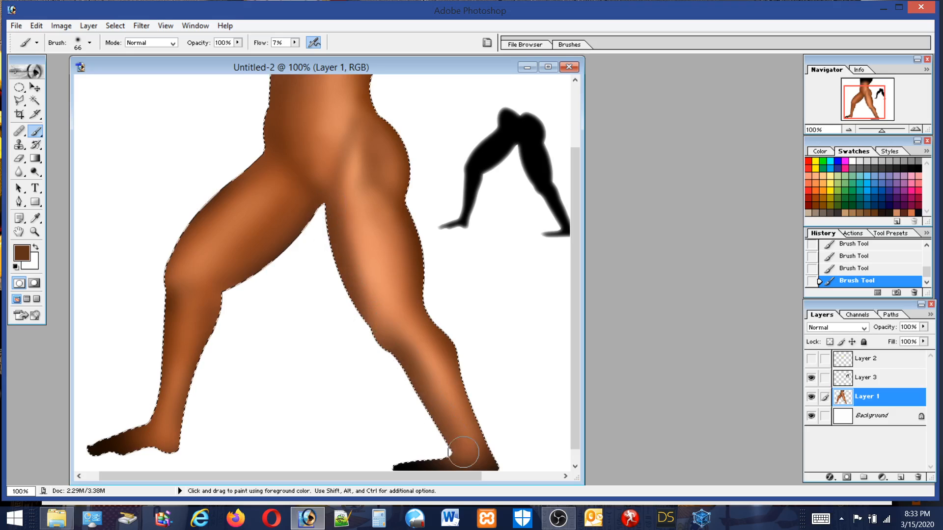
pyautogui.keyDown('alt'); pyautogui.click(314, 122); pyautogui.keyUp('alt')
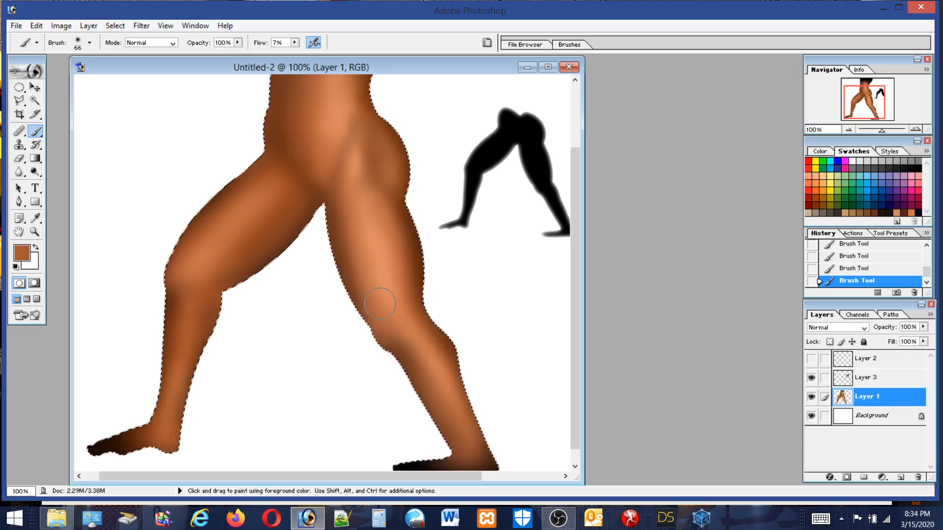
pyautogui.keyDown('alt'); pyautogui.click(288, 248); pyautogui.keyUp('alt')
pyautogui.keyDown('alt'); pyautogui.click(277, 254); pyautogui.keyUp('alt')
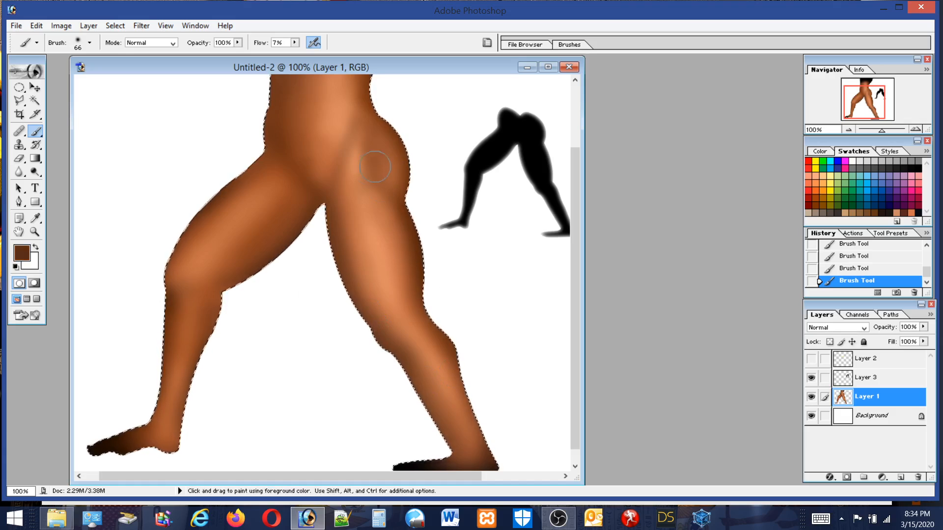
# Shade the kneecap of the rear leg with a 30 px brush and dark browns sampled from the front foot, knee and thigh edge.
pyautogui.click(89, 43)
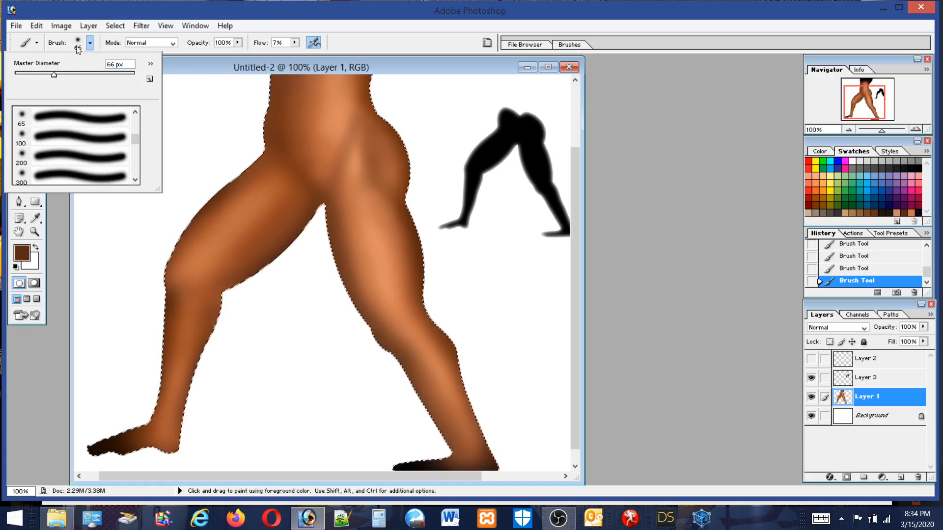
pyautogui.click(31, 75)
pyautogui.keyDown('alt'); pyautogui.click(130, 441); pyautogui.keyUp('alt')
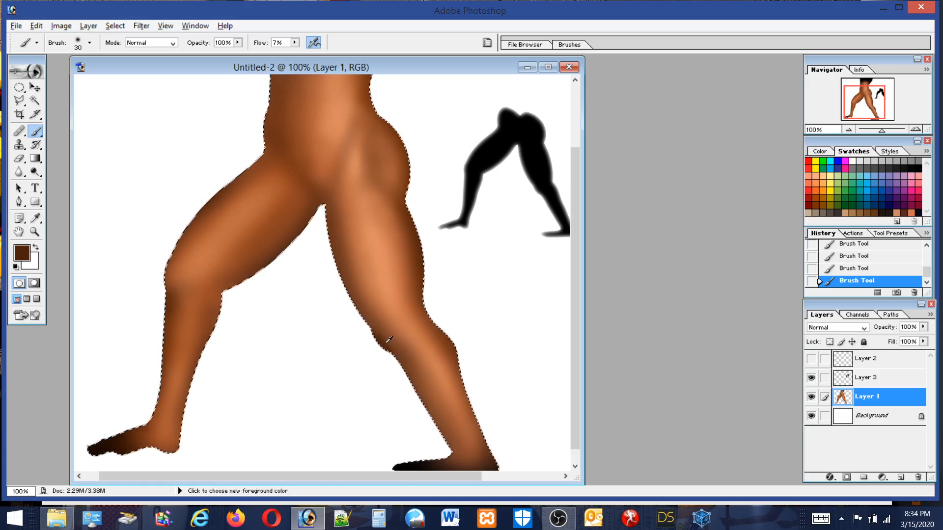
pyautogui.keyDown('alt'); pyautogui.click(387, 341); pyautogui.keyUp('alt')
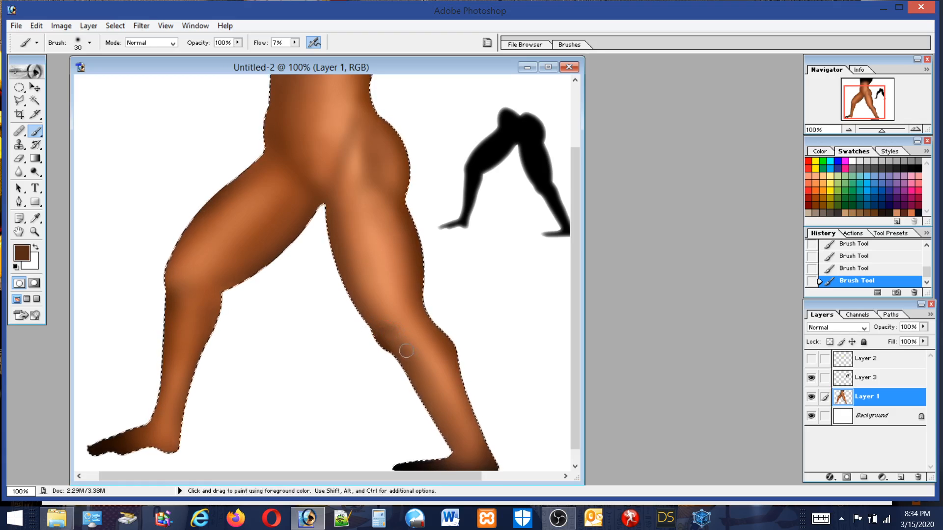
pyautogui.moveTo(394, 334); pyautogui.dragTo(405, 367)
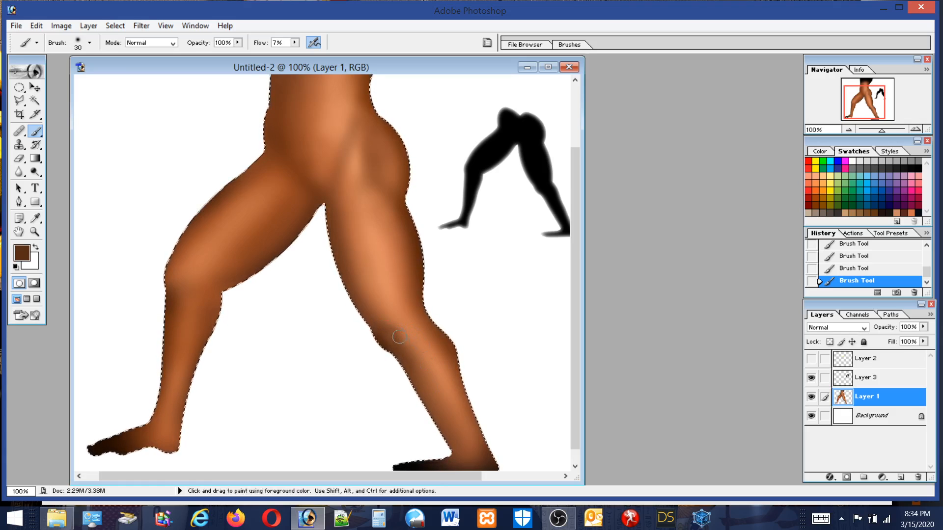
pyautogui.moveTo(399, 337); pyautogui.dragTo(414, 384)
pyautogui.keyDown('alt'); pyautogui.click(412, 345); pyautogui.keyUp('alt')
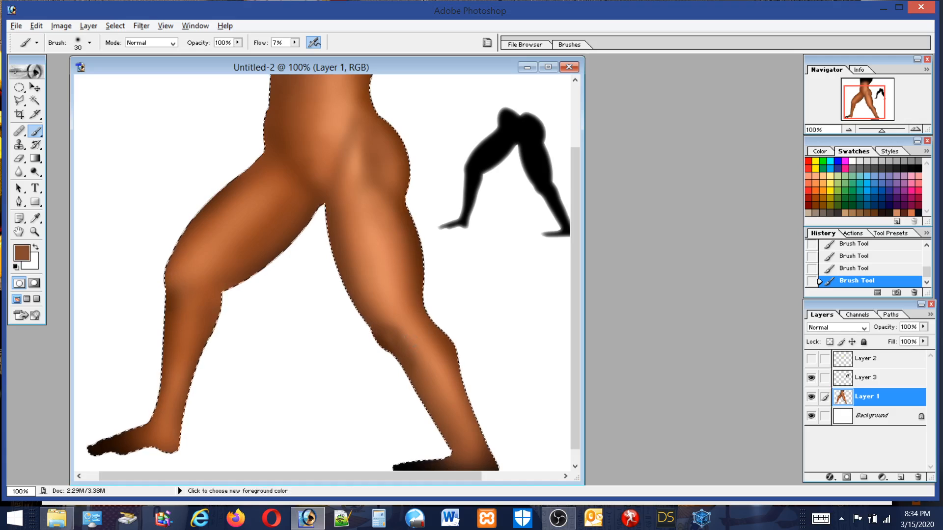
pyautogui.keyDown('alt'); pyautogui.click(421, 254); pyautogui.keyUp('alt')
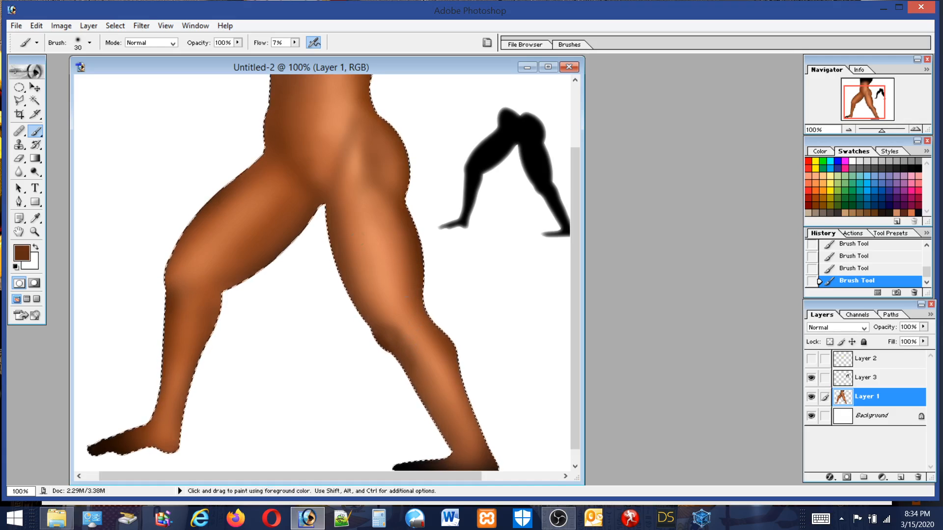
# Darken the area around the rear leg's knee with a 65 px brush in the sampled brown.
pyautogui.click(75, 43)
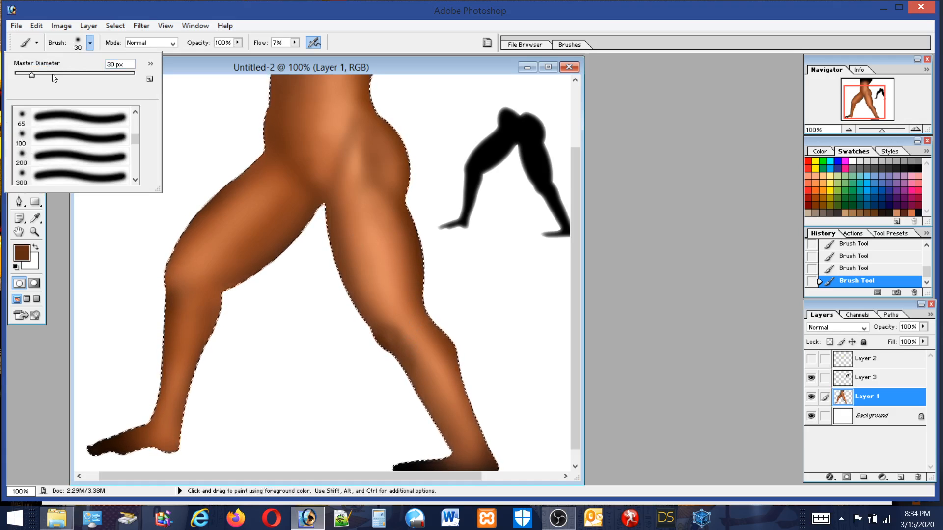
pyautogui.click(52, 75)
pyautogui.click(404, 322)
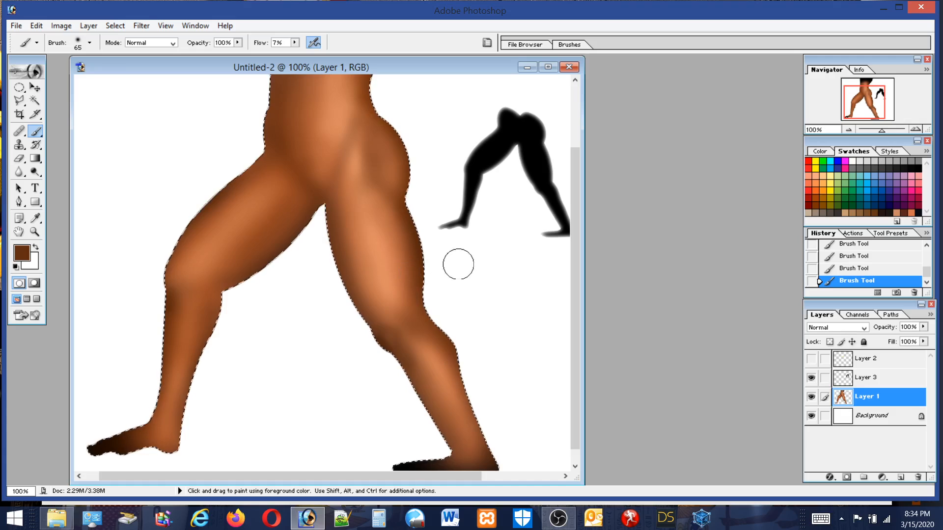
# Refine the back of the rear leg's knee and upper calf with a 23 px brush, using skin tones sampled from that leg.
pyautogui.click(76, 46)
pyautogui.click(42, 73)
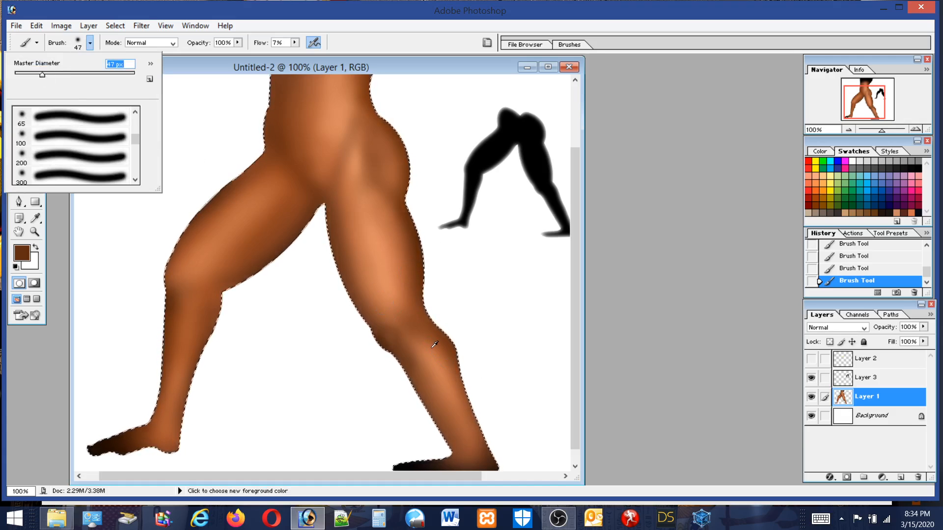
pyautogui.click(28, 74)
pyautogui.keyDown('alt'); pyautogui.click(427, 336); pyautogui.keyUp('alt')
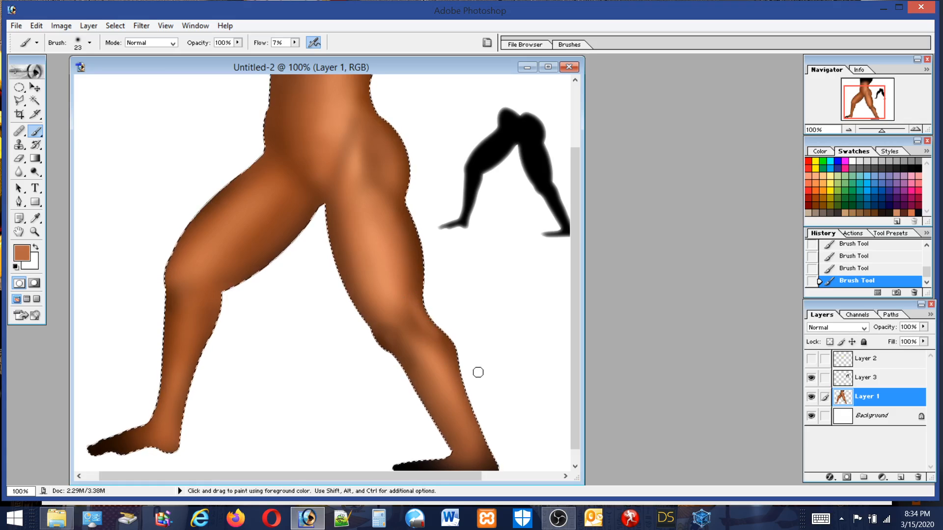
pyautogui.keyDown('alt'); pyautogui.click(425, 273); pyautogui.keyUp('alt')
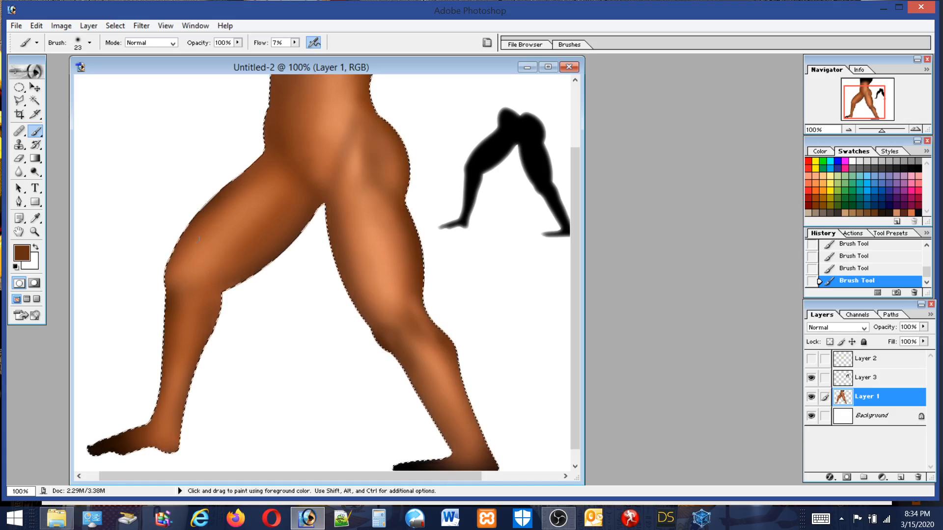
# Model the front leg's knee with a light highlight and a dark fold beneath it, blending tones sampled from the knee, thigh and belly.
pyautogui.keyDown('alt'); pyautogui.click(202, 261); pyautogui.keyUp('alt')
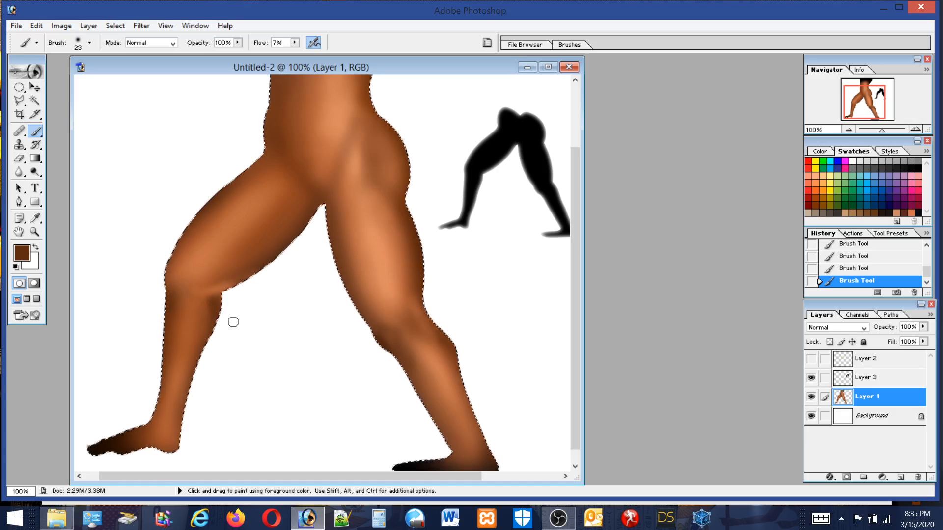
pyautogui.keyDown('alt'); pyautogui.click(211, 309); pyautogui.keyUp('alt')
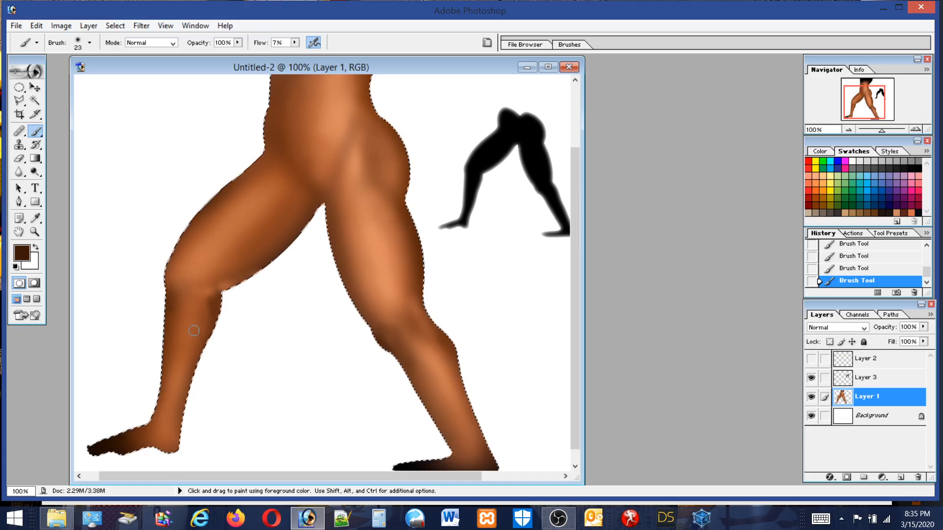
pyautogui.keyDown('alt'); pyautogui.click(208, 296); pyautogui.keyUp('alt')
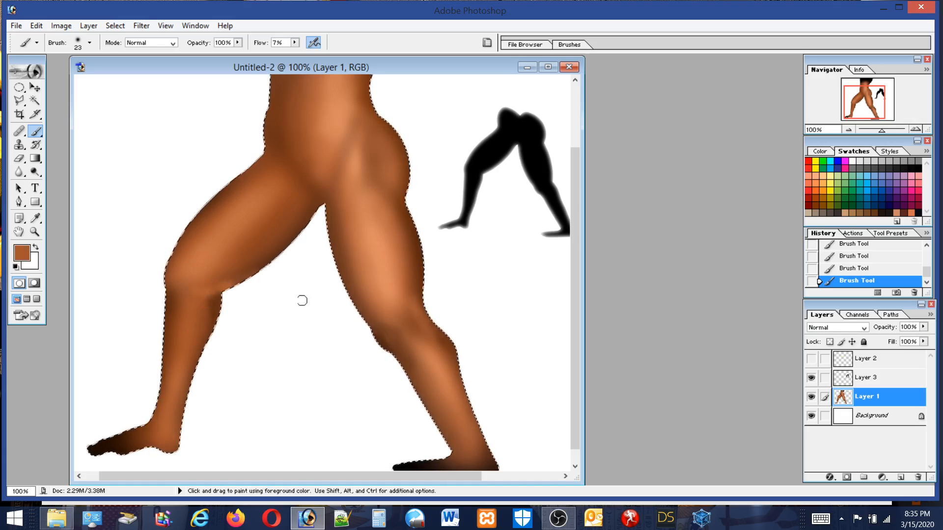
pyautogui.keyDown('alt'); pyautogui.click(330, 147); pyautogui.keyUp('alt')
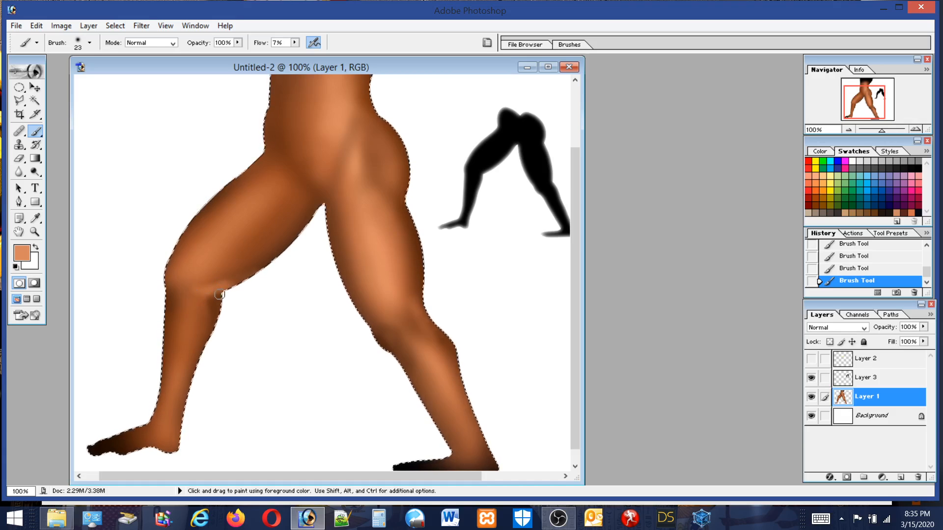
pyautogui.keyDown('alt'); pyautogui.click(203, 299); pyautogui.keyUp('alt')
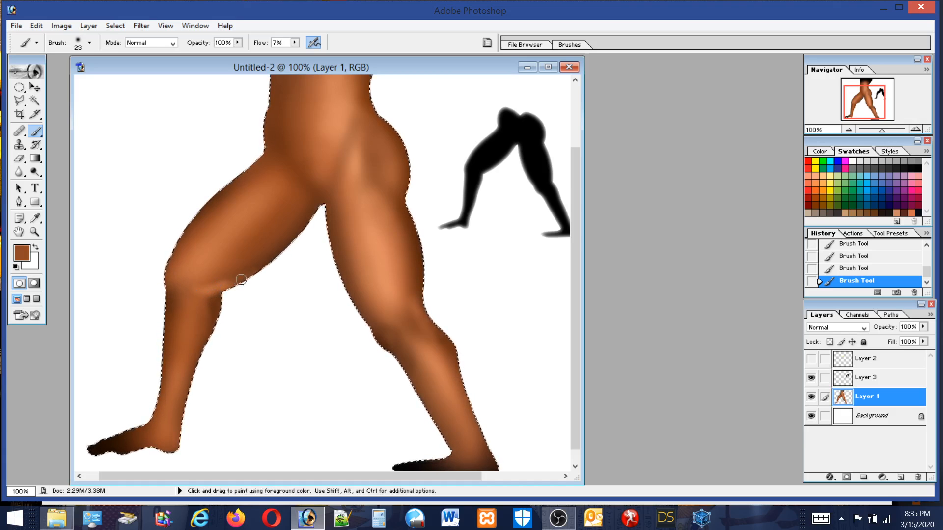
pyautogui.keyDown('alt'); pyautogui.click(224, 283); pyautogui.keyUp('alt')
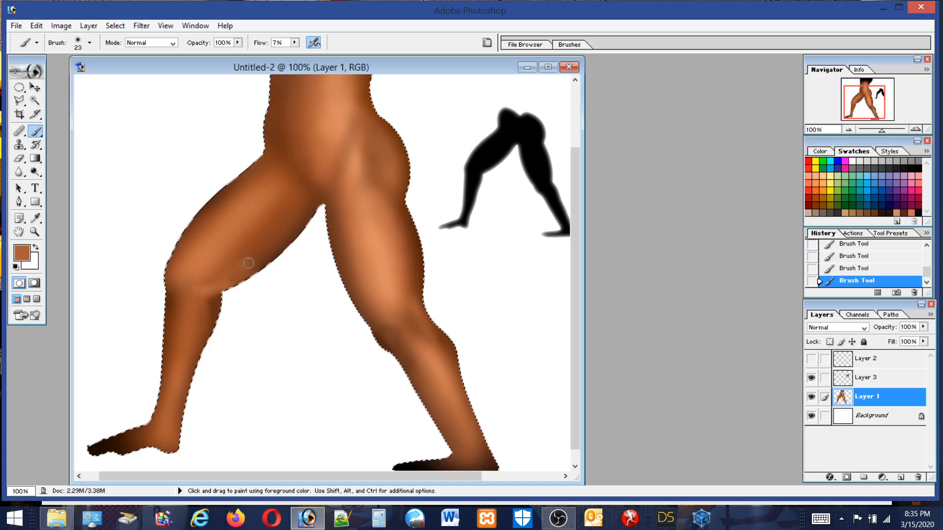
pyautogui.keyDown('alt'); pyautogui.click(262, 255); pyautogui.keyUp('alt')
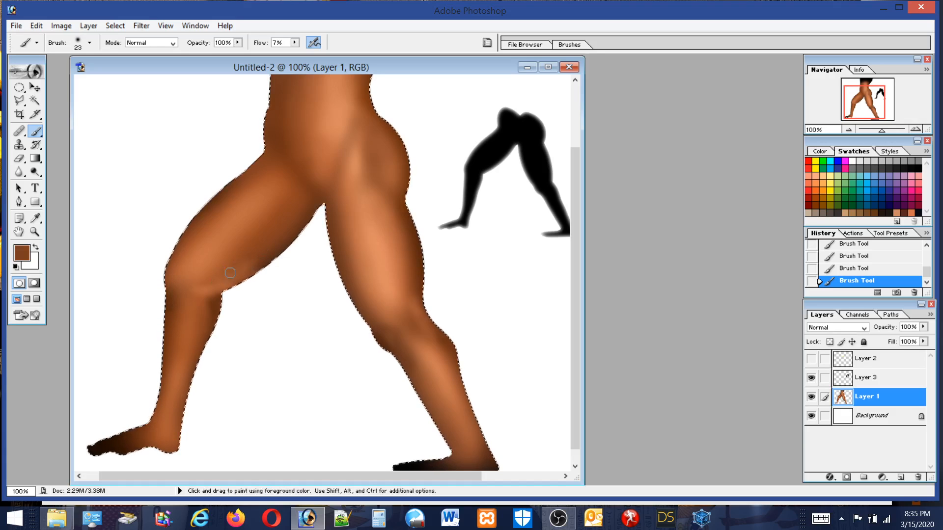
# Soften the underside of the front thigh with a 71 px brush and an orange-brown sampled near the knee.
pyautogui.click(89, 42)
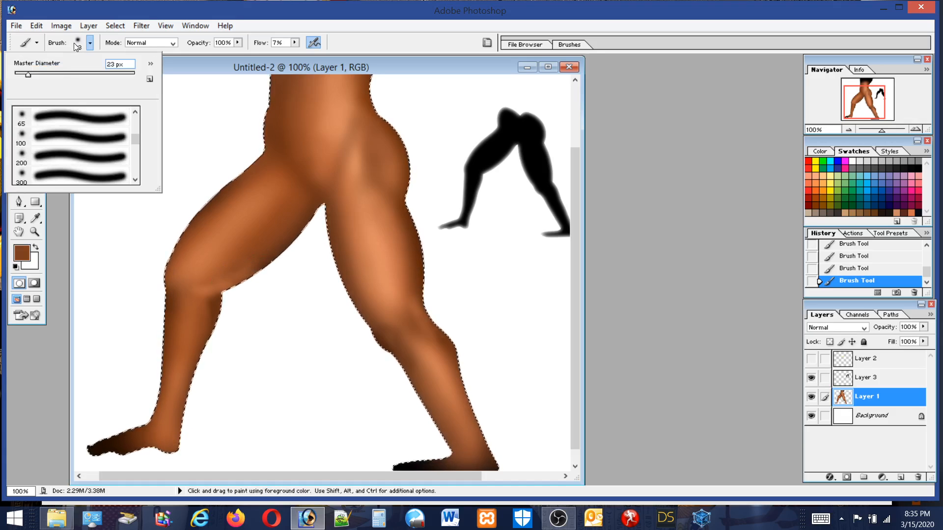
pyautogui.moveTo(47, 73); pyautogui.dragTo(43, 74)
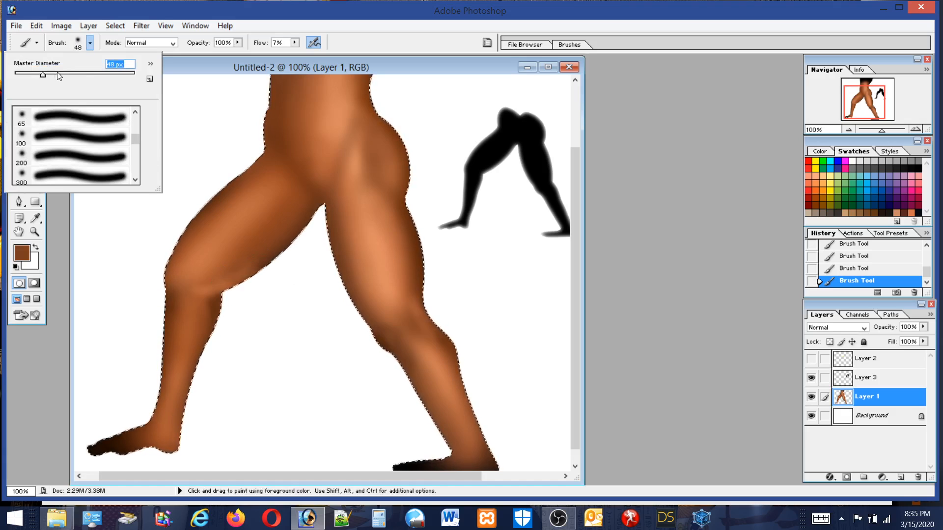
pyautogui.click(57, 74)
pyautogui.keyDown('alt'); pyautogui.click(218, 283); pyautogui.keyUp('alt')
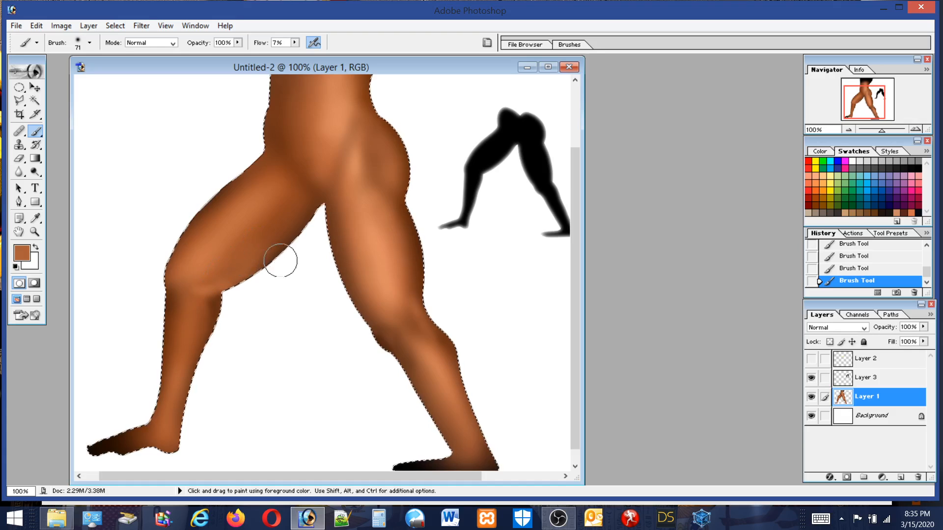
pyautogui.keyDown('alt'); pyautogui.click(258, 277); pyautogui.keyUp('alt')
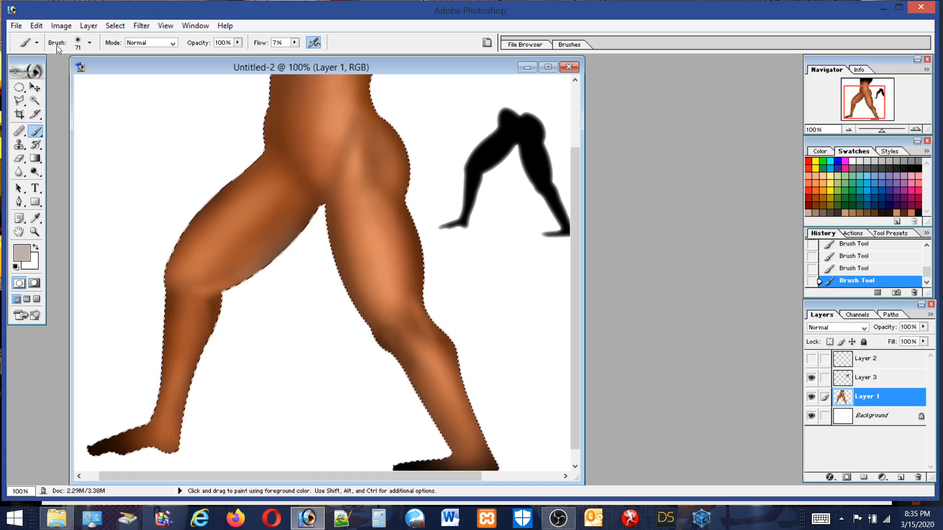
pyautogui.click(34, 27)
pyautogui.click(42, 38)
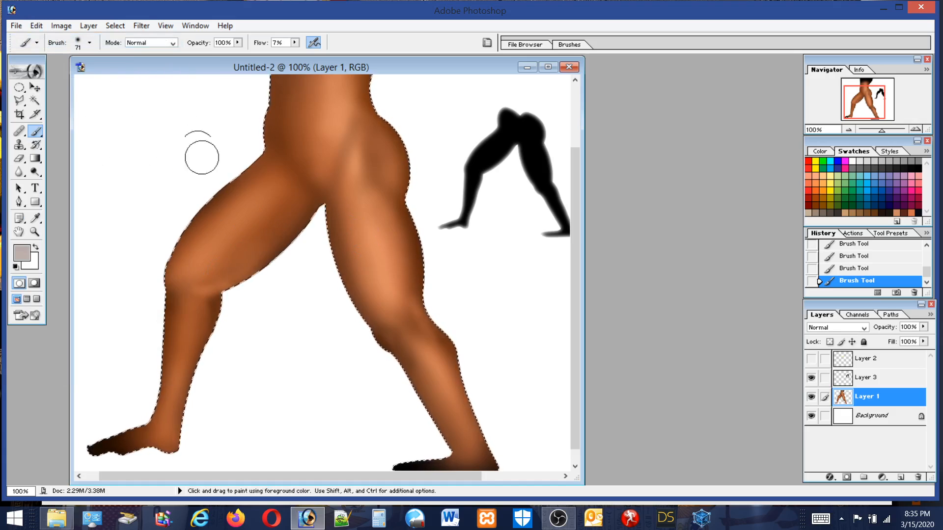
# Shade the edges of the front thigh with dark brown sampled from the front foot.
pyautogui.keyDown('alt'); pyautogui.click(138, 439); pyautogui.keyUp('alt')
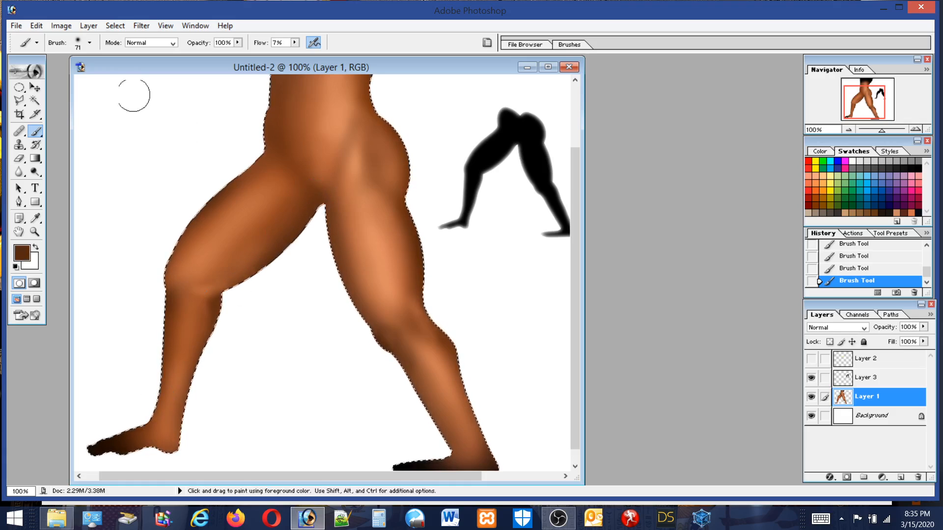
# Deepen the shadow on the front thigh's underside with a 38 px brush and very dark brown sampled from the front foot.
pyautogui.click(90, 42)
pyautogui.click(43, 76)
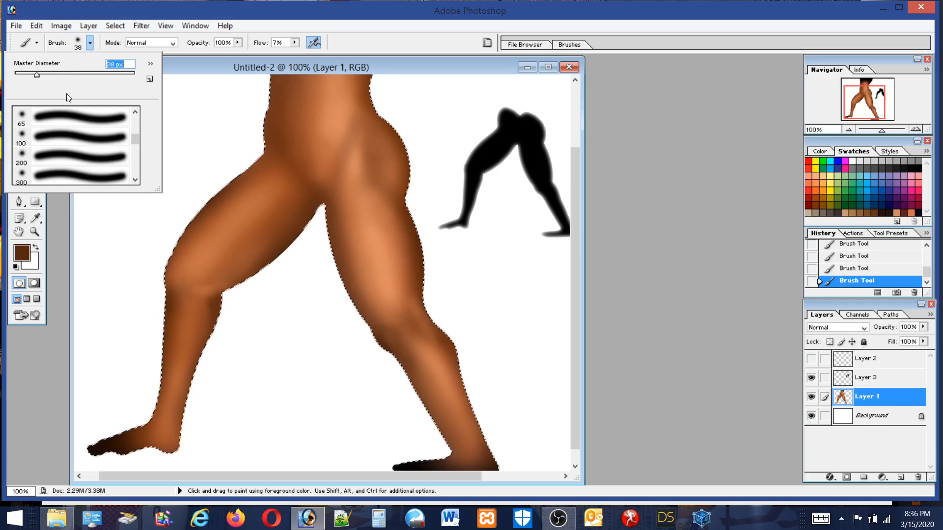
pyautogui.press('Return')
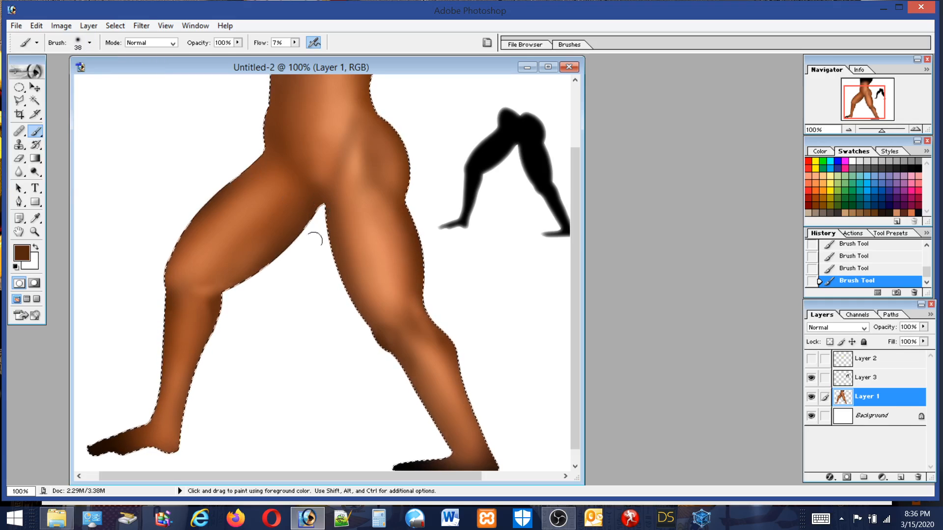
pyautogui.keyDown('alt'); pyautogui.click(117, 436); pyautogui.keyUp('alt')
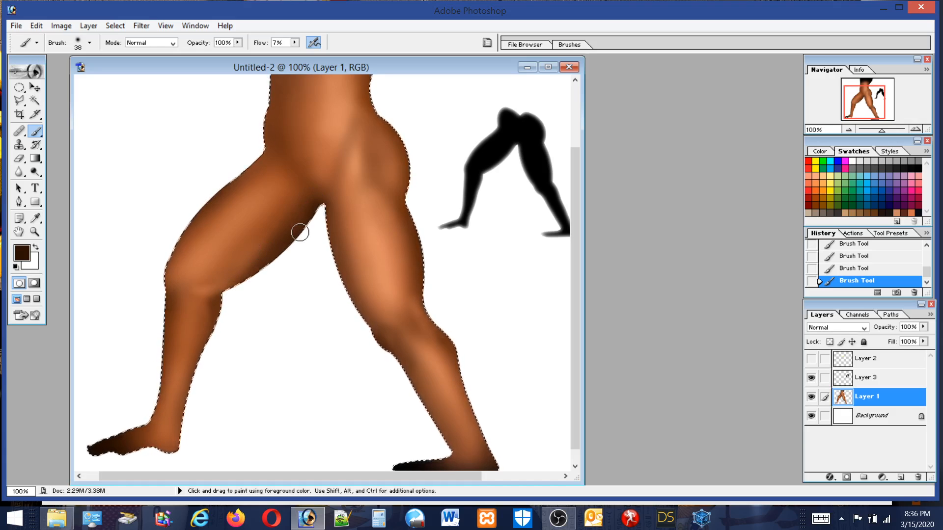
# Blend the front thigh's inner crease near the crotch with a 14 px brush, using tones sampled from the belly and thigh.
pyautogui.keyDown('alt'); pyautogui.click(316, 148); pyautogui.keyUp('alt')
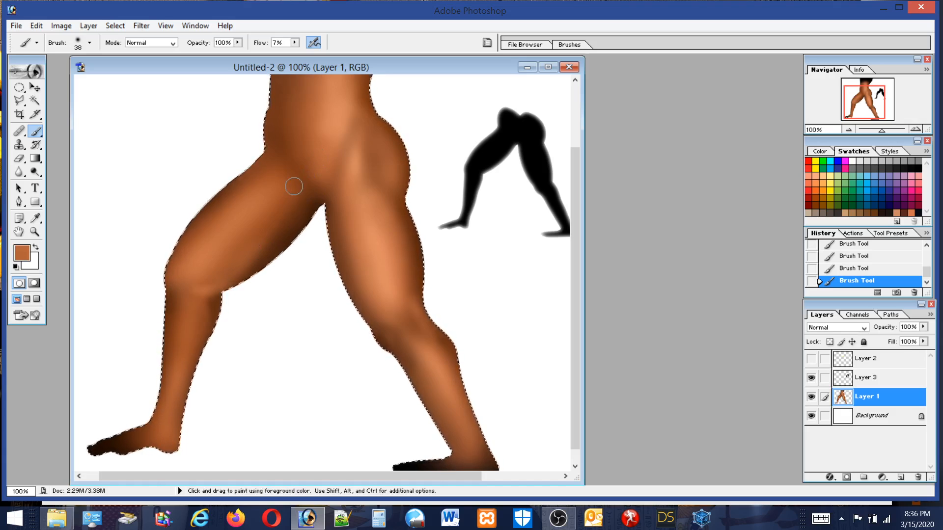
pyautogui.click(89, 42)
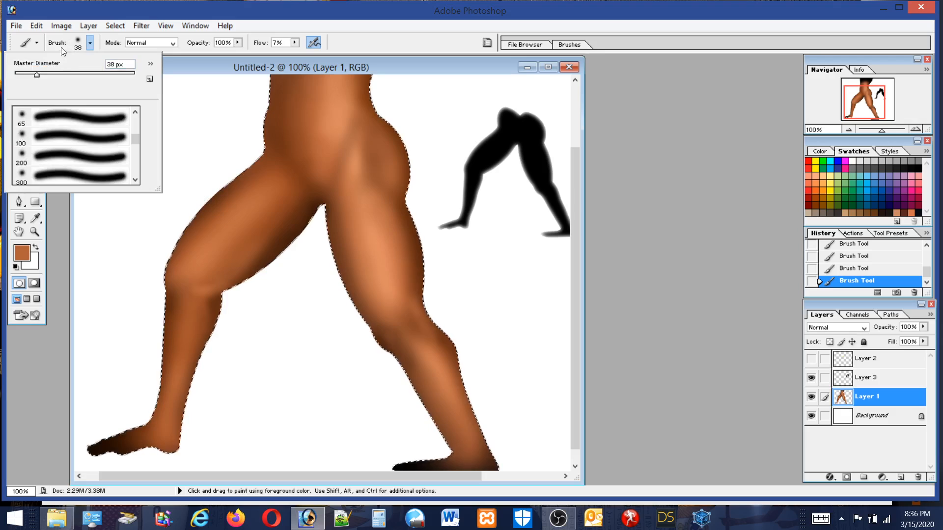
pyautogui.moveTo(29, 74); pyautogui.dragTo(23, 74)
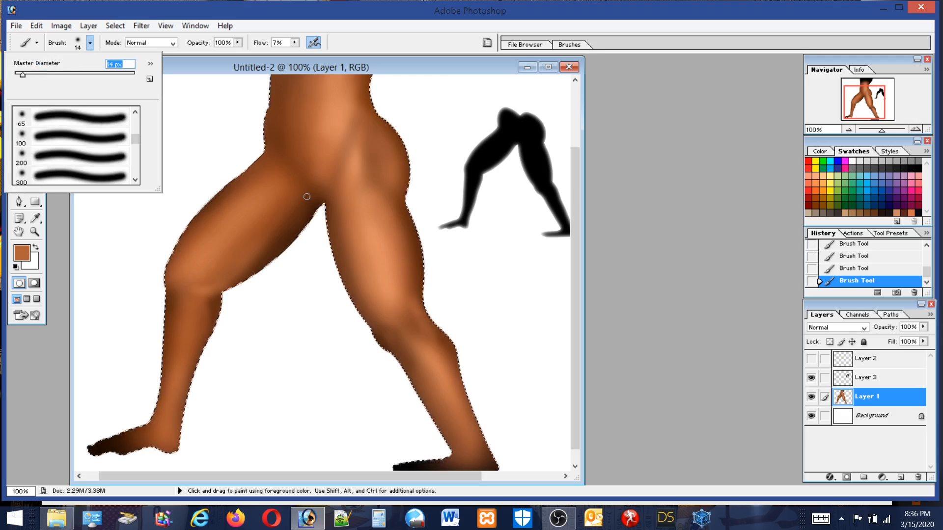
pyautogui.moveTo(307, 197); pyautogui.dragTo(293, 212)
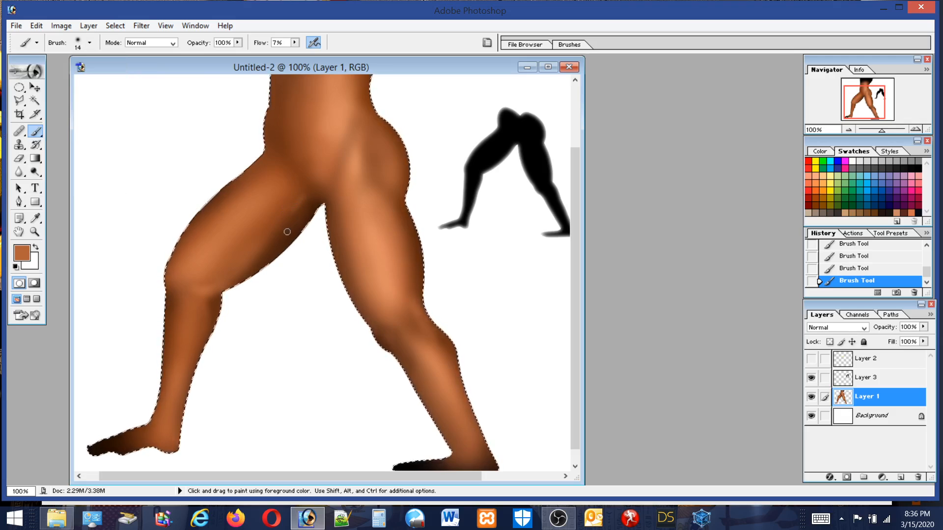
pyautogui.press('alt')
pyautogui.keyDown('alt'); pyautogui.click(296, 207); pyautogui.keyUp('alt')
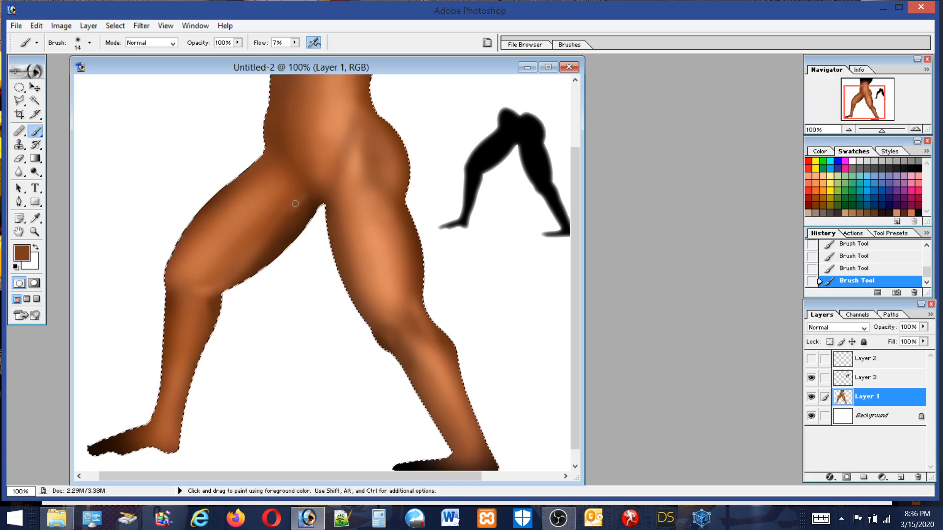
pyautogui.press('alt')
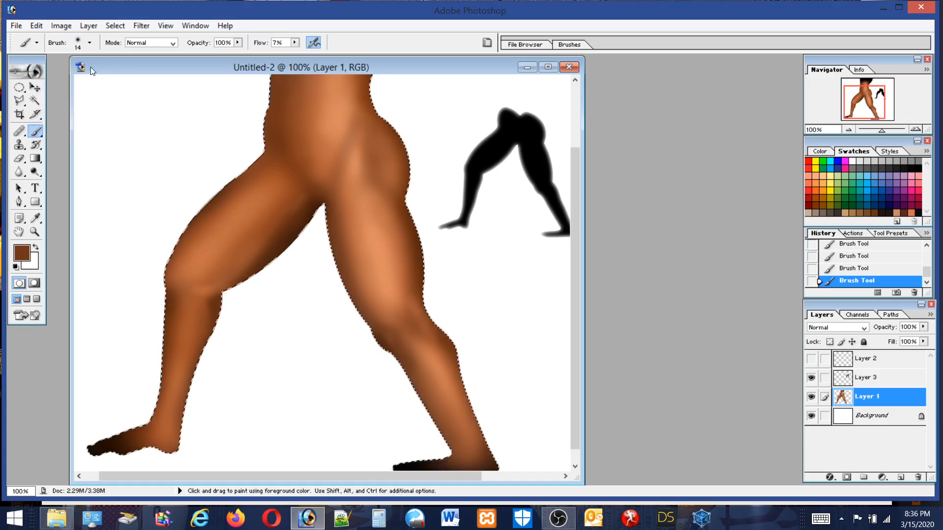
# Shade the inner front thigh below the crotch with a 29 px brush, using dark brown sampled beside the crotch.
pyautogui.click(89, 43)
pyautogui.moveTo(26, 74); pyautogui.dragTo(32, 77)
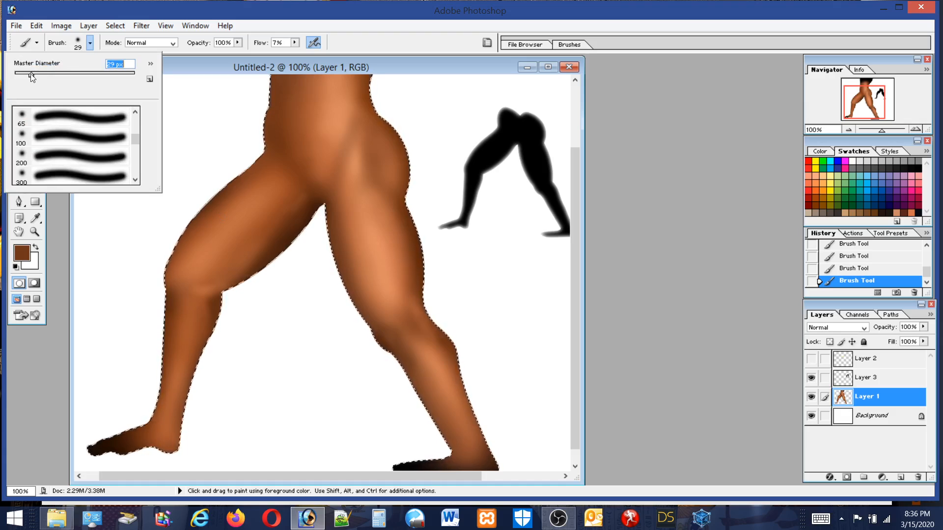
pyautogui.click(283, 225)
pyautogui.moveTo(295, 188); pyautogui.dragTo(251, 252)
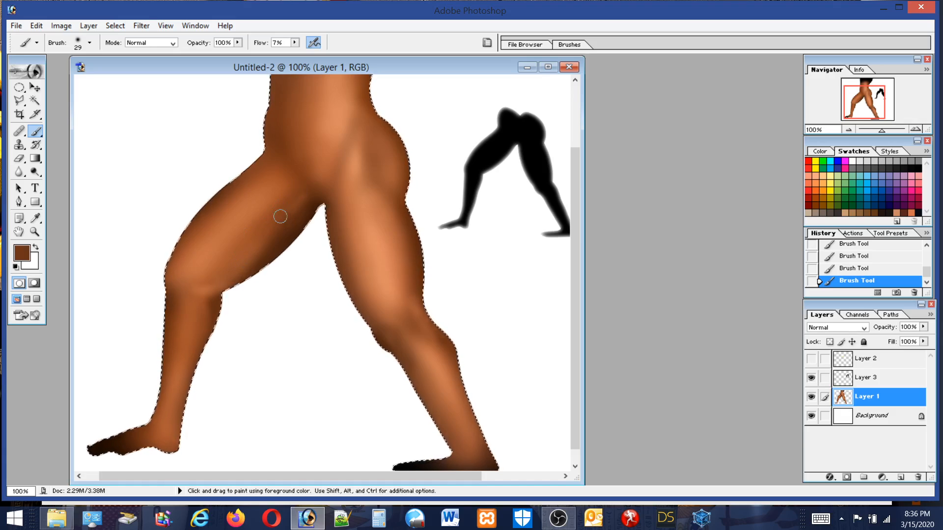
pyautogui.keyDown('alt'); pyautogui.click(309, 210); pyautogui.keyUp('alt')
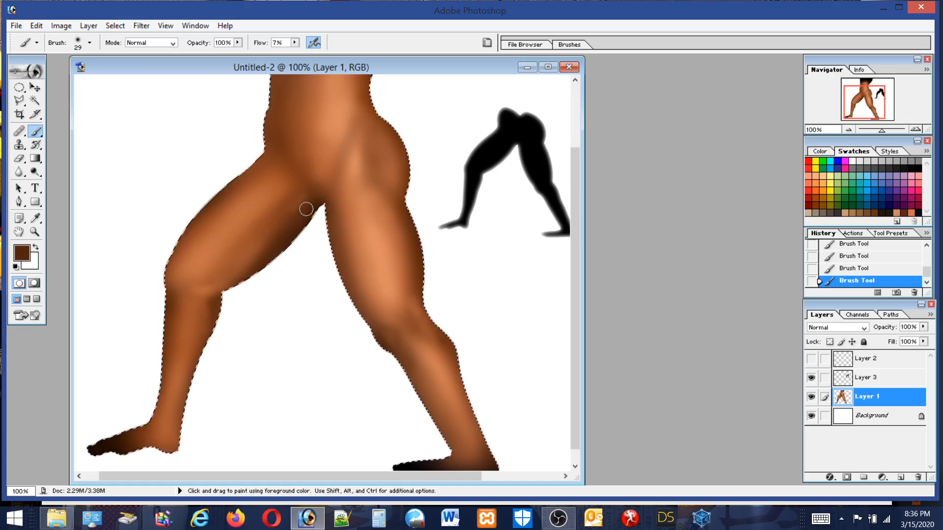
pyautogui.moveTo(285, 221)
pyautogui.mouseDown()
pyautogui.moveTo(305, 209)
pyautogui.moveTo(274, 229)
pyautogui.moveTo(294, 216)
pyautogui.moveTo(273, 255)
pyautogui.moveTo(284, 210)
pyautogui.moveTo(265, 263)
pyautogui.moveTo(281, 234)
pyautogui.moveTo(235, 278)
pyautogui.moveTo(291, 227)
pyautogui.moveTo(232, 277)
pyautogui.moveTo(276, 226)
pyautogui.moveTo(235, 262)
pyautogui.moveTo(282, 223)
pyautogui.moveTo(234, 271)
pyautogui.moveTo(261, 258)
pyautogui.mouseUp()
# Extend the soft muscle shadow along the front thigh's underside to the back of the knee, using browns sampled from that thigh.
pyautogui.keyDown('alt'); pyautogui.click(275, 235); pyautogui.keyUp('alt')
pyautogui.keyDown('alt'); pyautogui.click(239, 271); pyautogui.keyUp('alt')
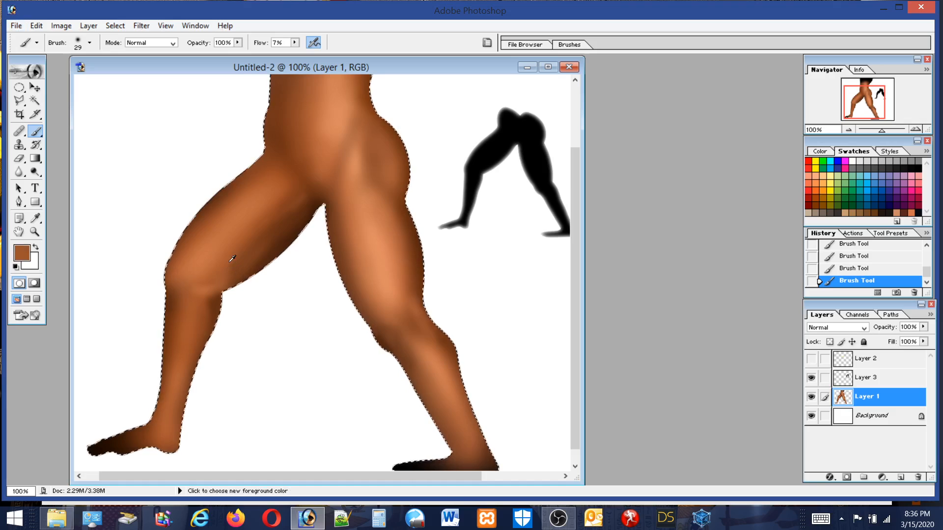
pyautogui.keyDown('alt'); pyautogui.click(263, 238); pyautogui.keyUp('alt')
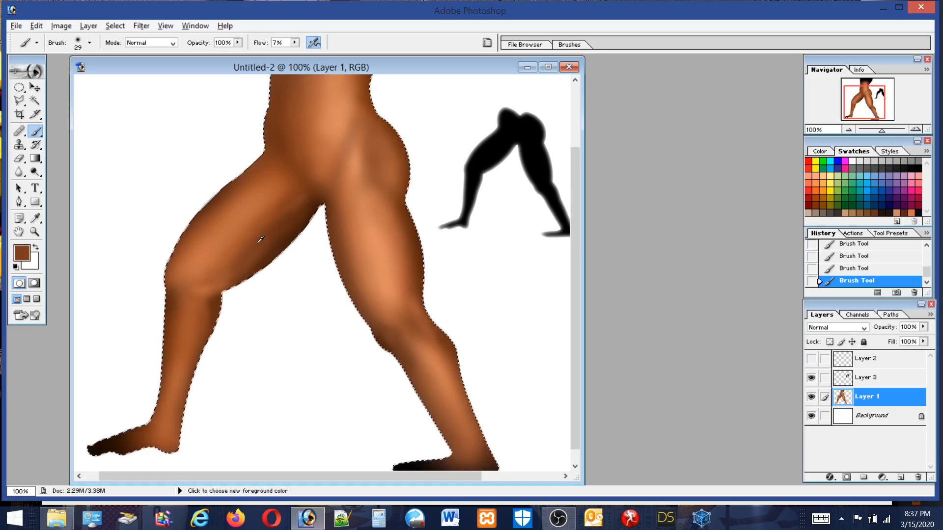
pyautogui.moveTo(228, 283)
pyautogui.mouseDown()
pyautogui.moveTo(193, 289)
pyautogui.moveTo(229, 280)
pyautogui.moveTo(211, 288)
pyautogui.moveTo(287, 243)
pyautogui.moveTo(228, 279)
pyautogui.moveTo(260, 262)
pyautogui.moveTo(250, 284)
pyautogui.moveTo(301, 209)
pyautogui.moveTo(208, 264)
pyautogui.mouseUp()
pyautogui.keyDown('alt'); pyautogui.click(278, 256); pyautogui.keyUp('alt')
pyautogui.keyDown('alt'); pyautogui.click(268, 231); pyautogui.keyUp('alt')
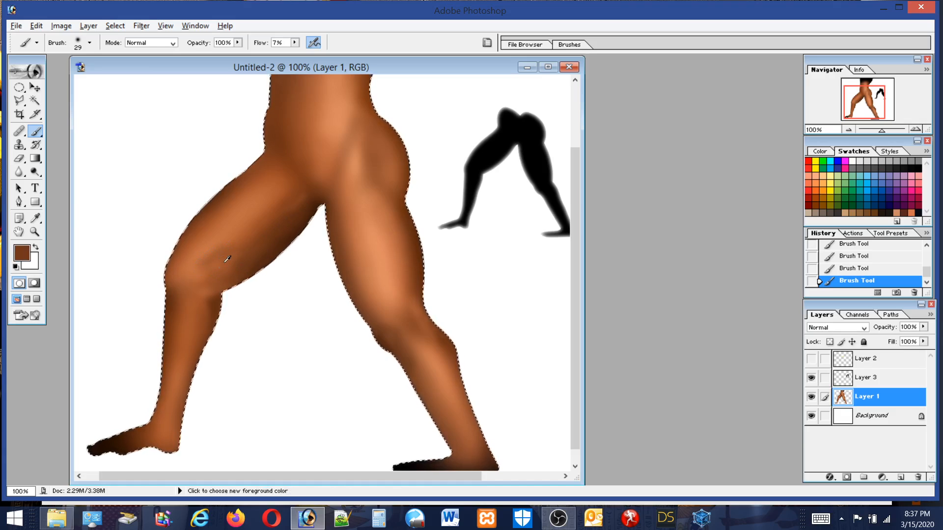
# Lighten the muscle above the front knee with orange-brown tones sampled from the middle of the thigh.
pyautogui.keyDown('alt'); pyautogui.click(225, 250); pyautogui.keyUp('alt')
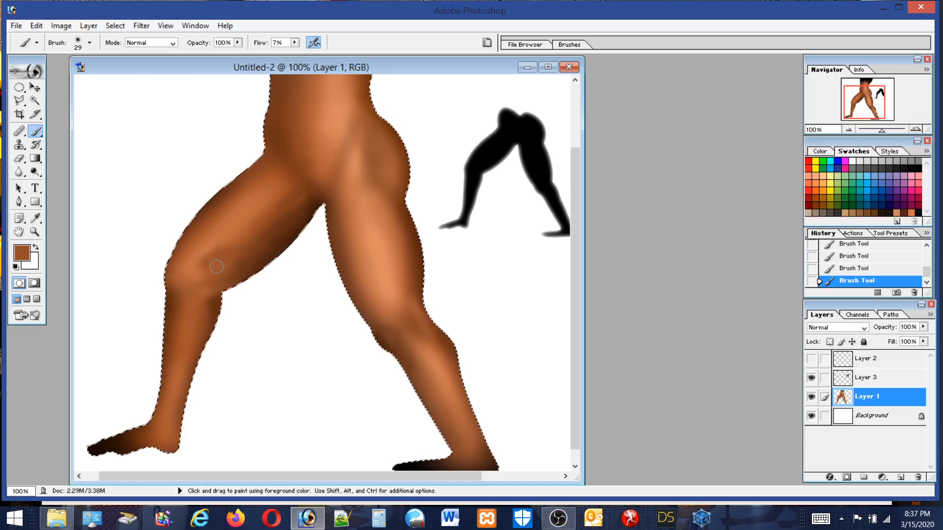
pyautogui.keyDown('alt'); pyautogui.click(222, 237); pyautogui.keyUp('alt')
pyautogui.moveTo(239, 239); pyautogui.dragTo(228, 244)
pyautogui.keyDown('alt'); pyautogui.click(228, 244); pyautogui.keyUp('alt')
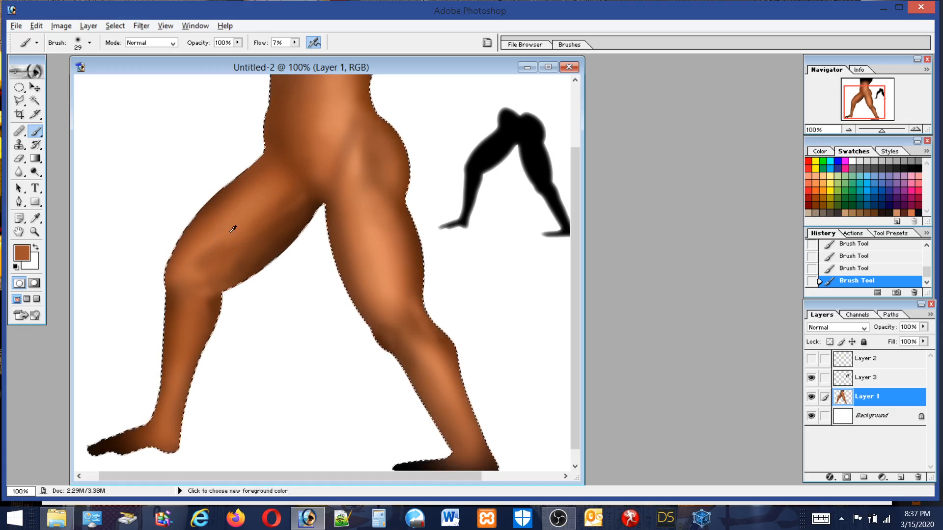
pyautogui.keyDown('alt'); pyautogui.click(205, 249); pyautogui.keyUp('alt')
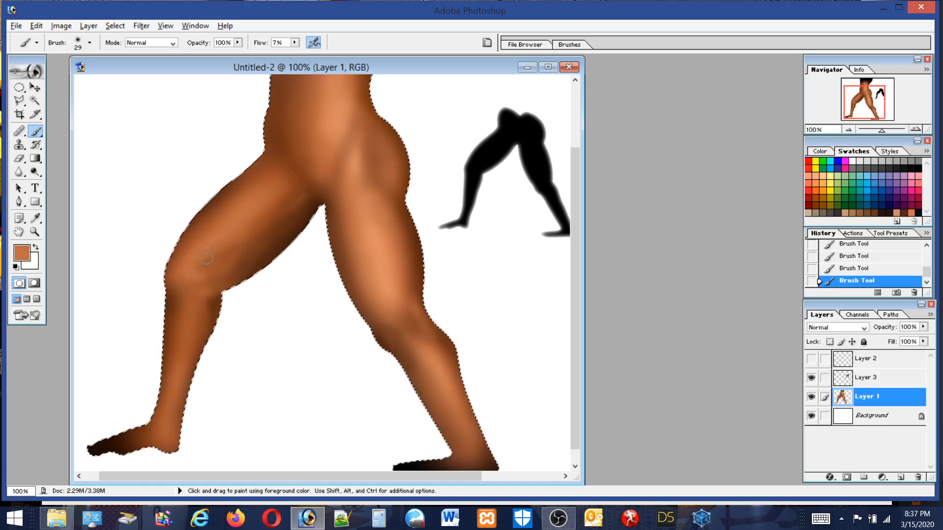
# Refine the contours around the front leg's kneecap, alternating dark and mid browns sampled from the knee and lower thigh.
pyautogui.keyDown('alt'); pyautogui.click(240, 257); pyautogui.keyUp('alt')
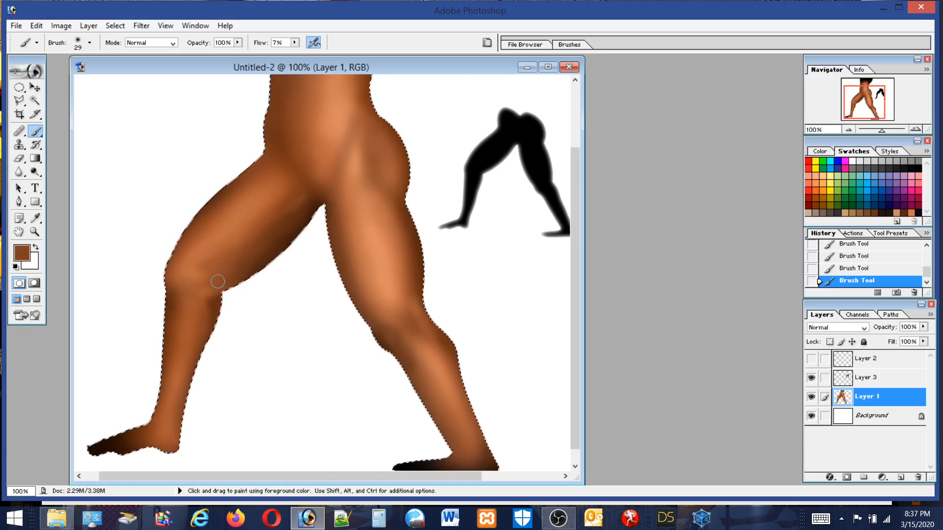
pyautogui.keyDown('alt'); pyautogui.click(197, 266); pyautogui.keyUp('alt')
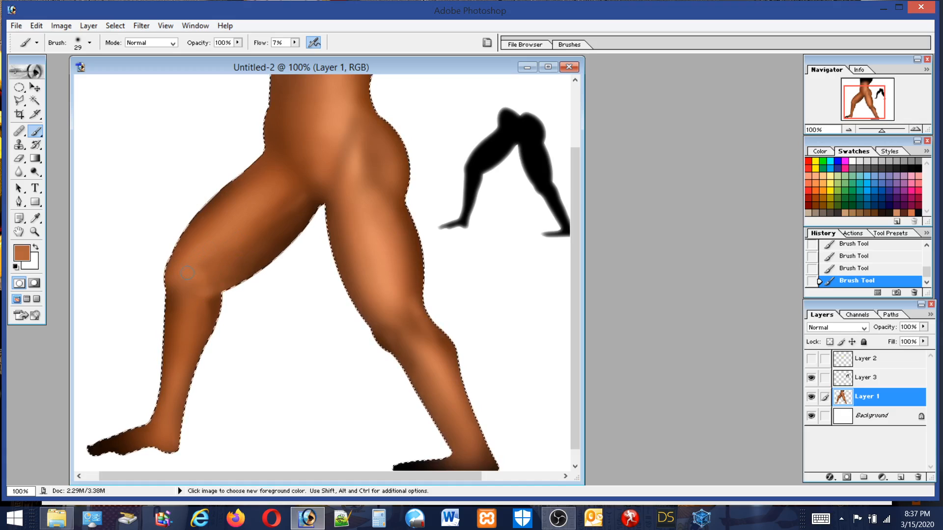
pyautogui.keyDown('alt'); pyautogui.click(206, 267); pyautogui.keyUp('alt')
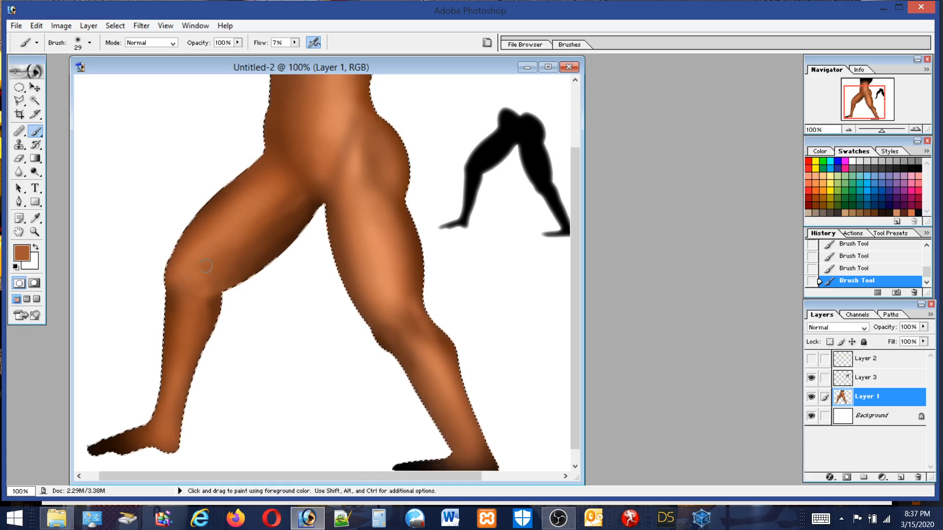
pyautogui.keyDown('alt'); pyautogui.click(211, 277); pyautogui.keyUp('alt')
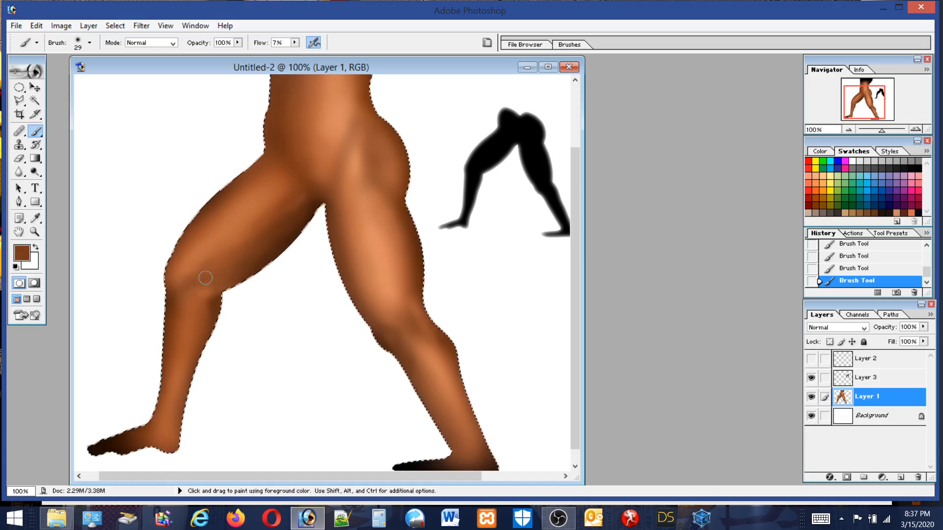
pyautogui.keyDown('alt'); pyautogui.click(203, 272); pyautogui.keyUp('alt')
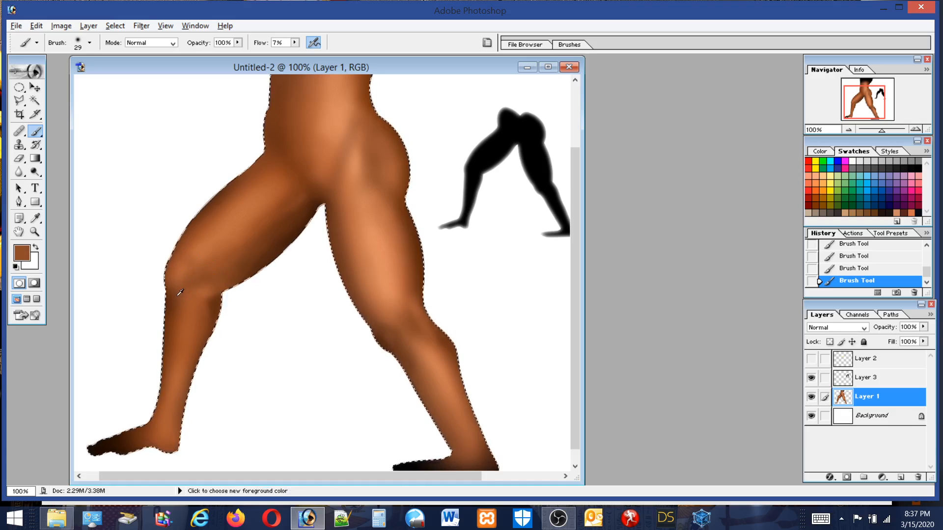
pyautogui.keyDown('alt'); pyautogui.click(183, 252); pyautogui.keyUp('alt')
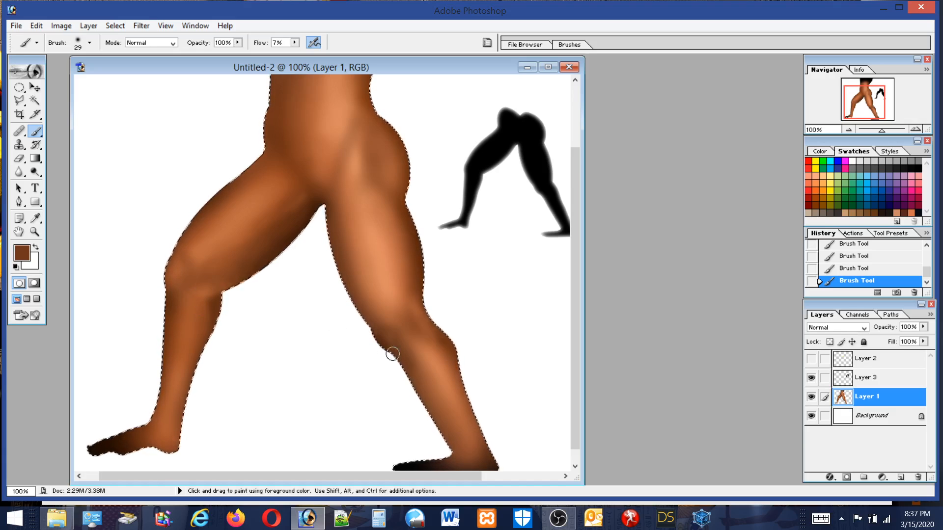
# Model the rear leg's knee and upper calf with light orange from its thigh and dark browns from the crotch and calf edge.
pyautogui.keyDown('alt'); pyautogui.click(378, 291); pyautogui.keyUp('alt')
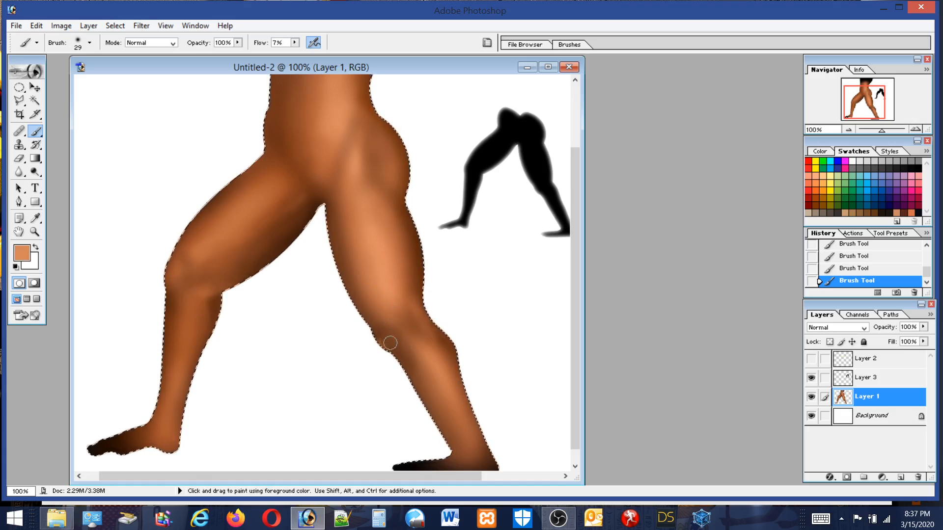
pyautogui.keyDown('alt'); pyautogui.click(317, 205); pyautogui.keyUp('alt')
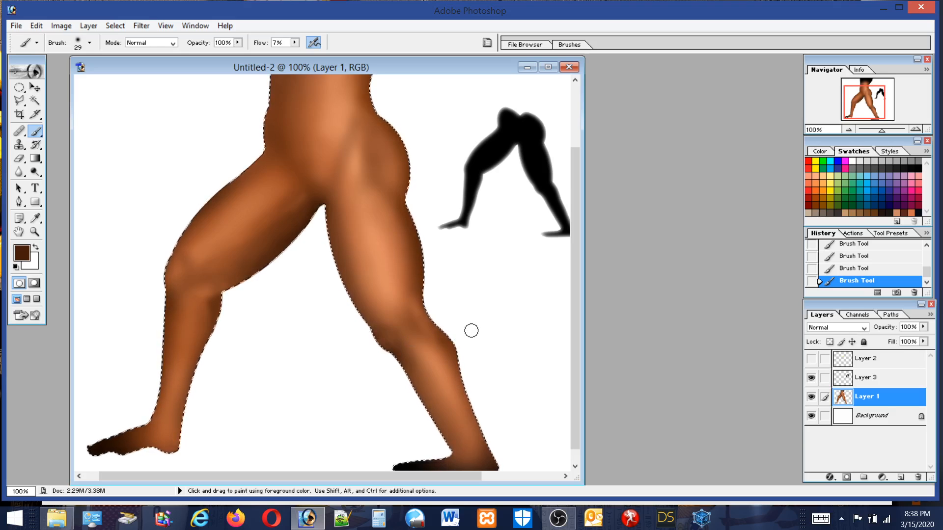
pyautogui.keyDown('alt'); pyautogui.click(403, 275); pyautogui.keyUp('alt')
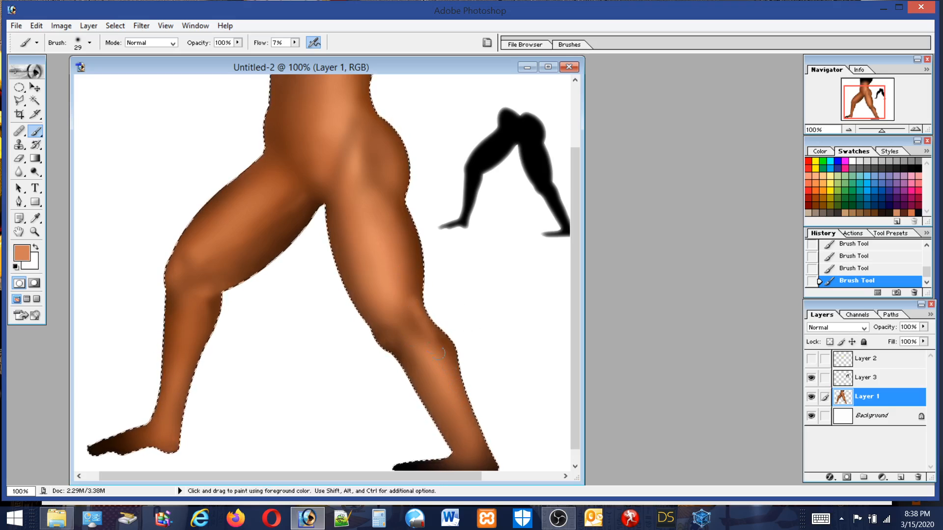
pyautogui.keyDown('alt'); pyautogui.click(414, 315); pyautogui.keyUp('alt')
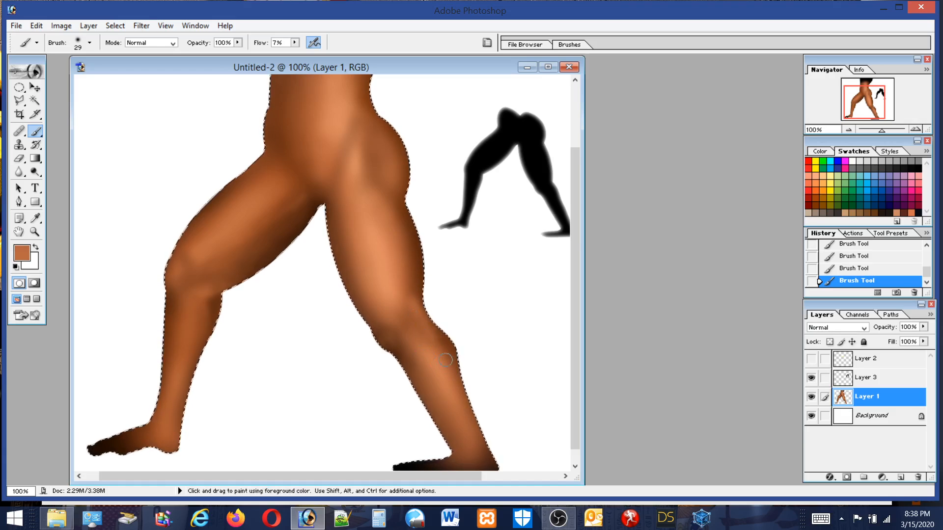
pyautogui.keyDown('alt'); pyautogui.click(443, 333); pyautogui.keyUp('alt')
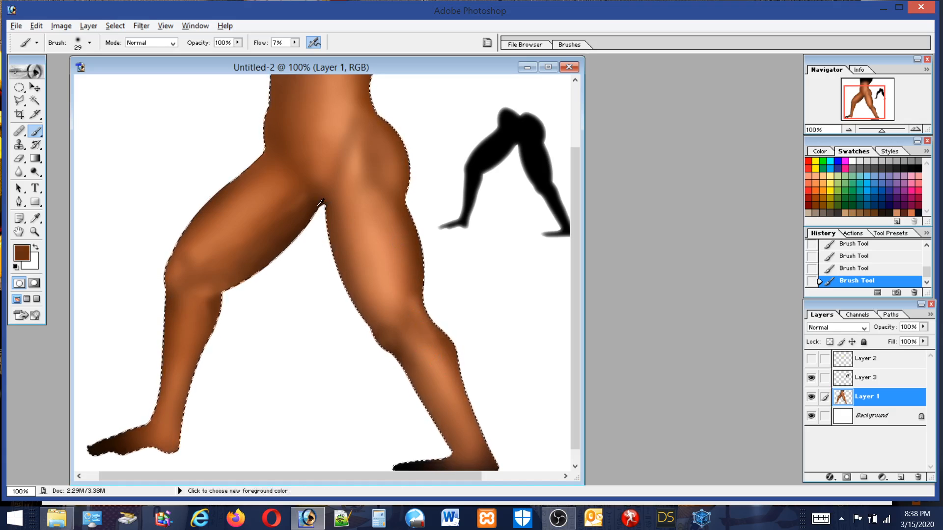
pyautogui.keyDown('alt'); pyautogui.click(338, 211); pyautogui.keyUp('alt')
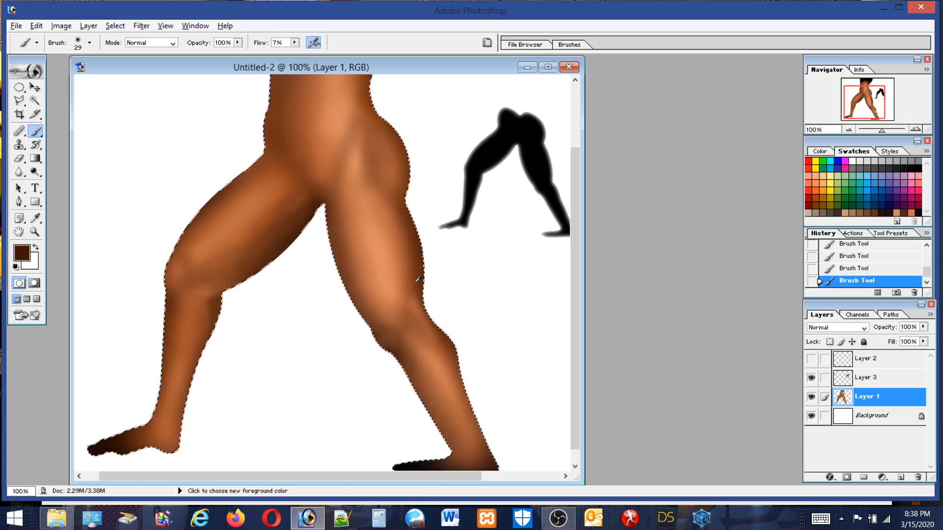
pyautogui.keyDown('alt'); pyautogui.click(411, 298); pyautogui.keyUp('alt')
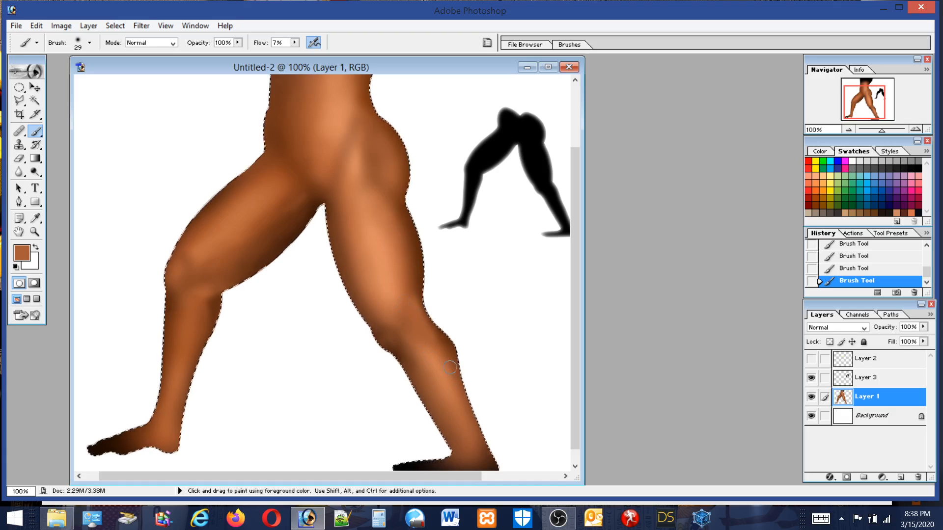
# Brighten the lower legs with a 55 px brush, using light orange sampled from the rear thigh and a pale peach swatch.
pyautogui.click(77, 43)
pyautogui.moveTo(45, 74); pyautogui.dragTo(48, 74)
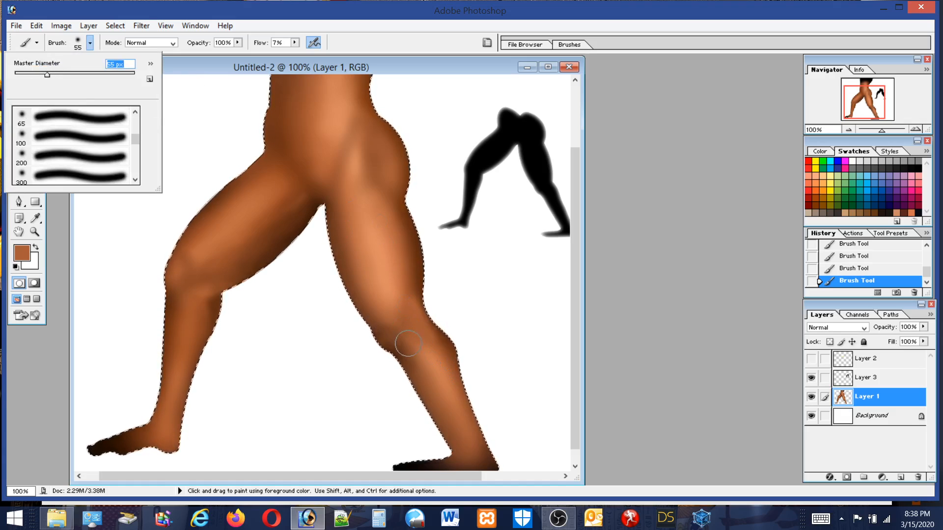
pyautogui.keyDown('alt'); pyautogui.click(415, 300); pyautogui.keyUp('alt')
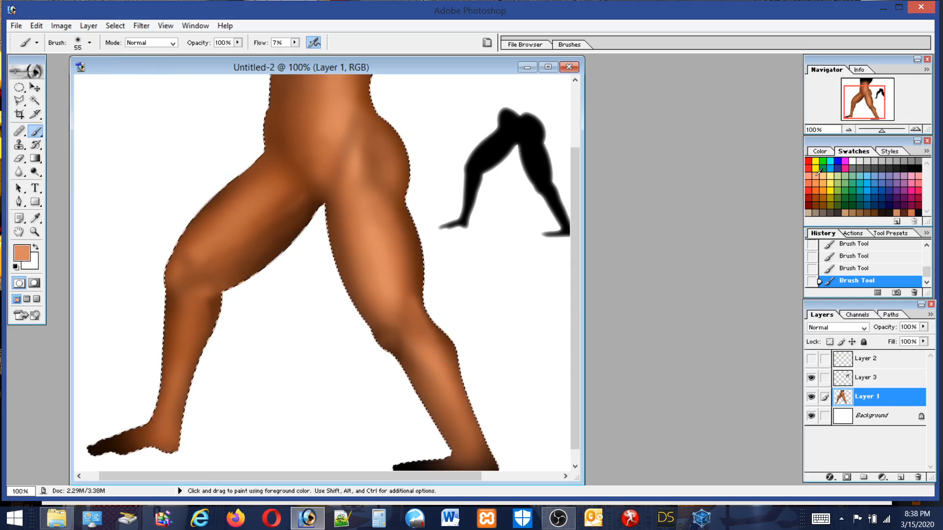
pyautogui.click(817, 175)
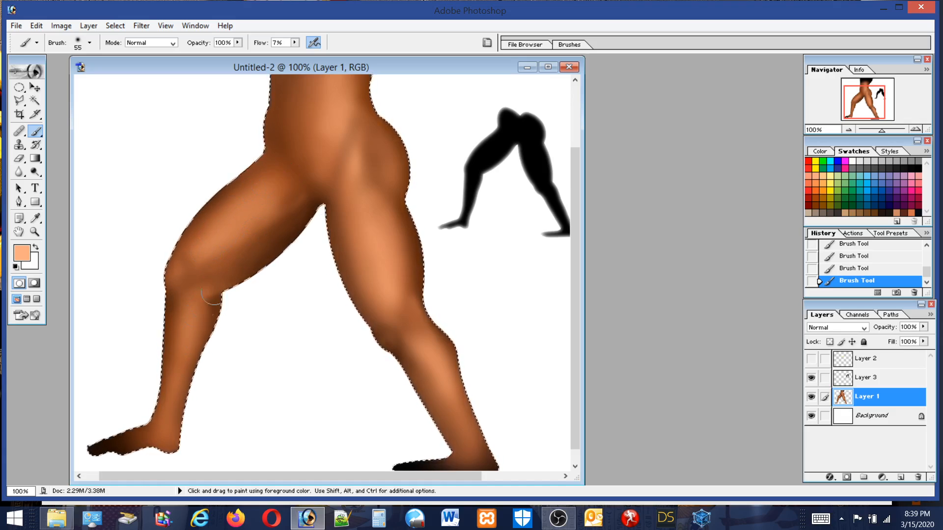
pyautogui.press('alt')
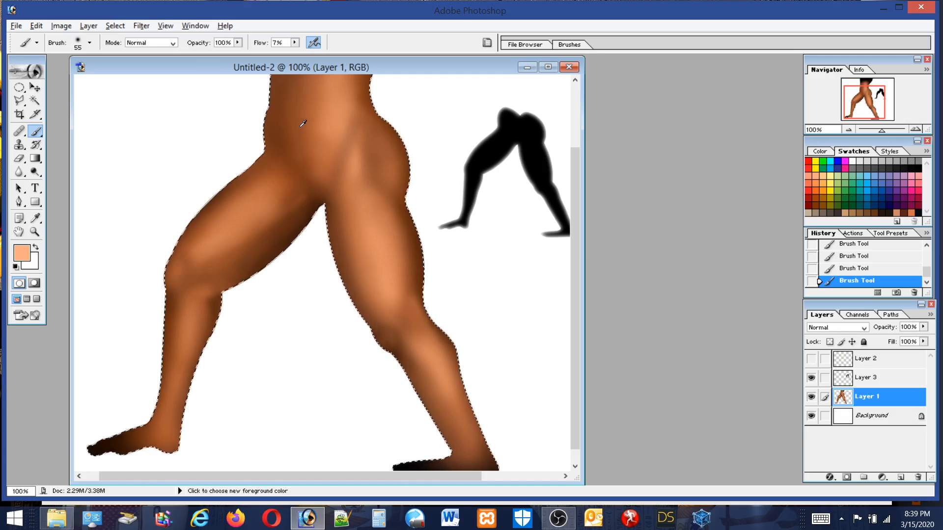
# Lighten the lower abdomen with pale peach, using a 122 px soft brush.
pyautogui.click(83, 43)
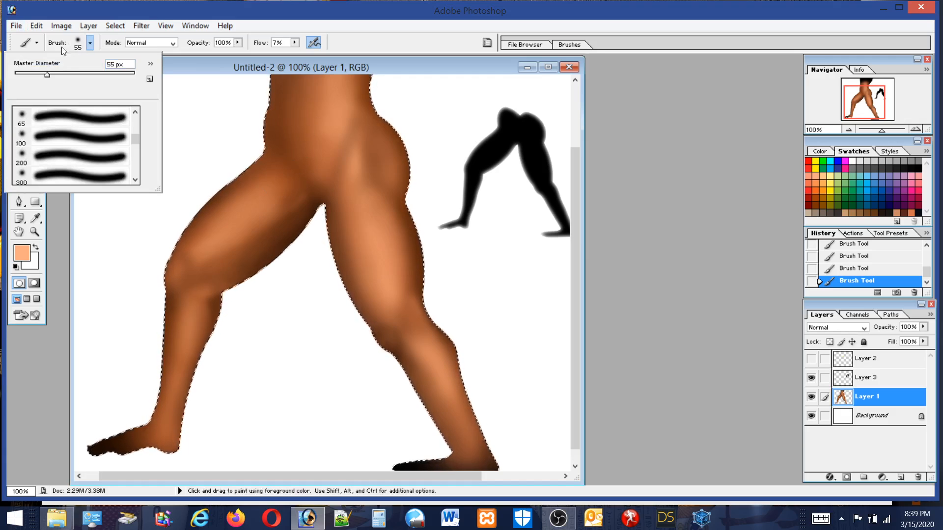
pyautogui.moveTo(37, 75); pyautogui.dragTo(36, 75)
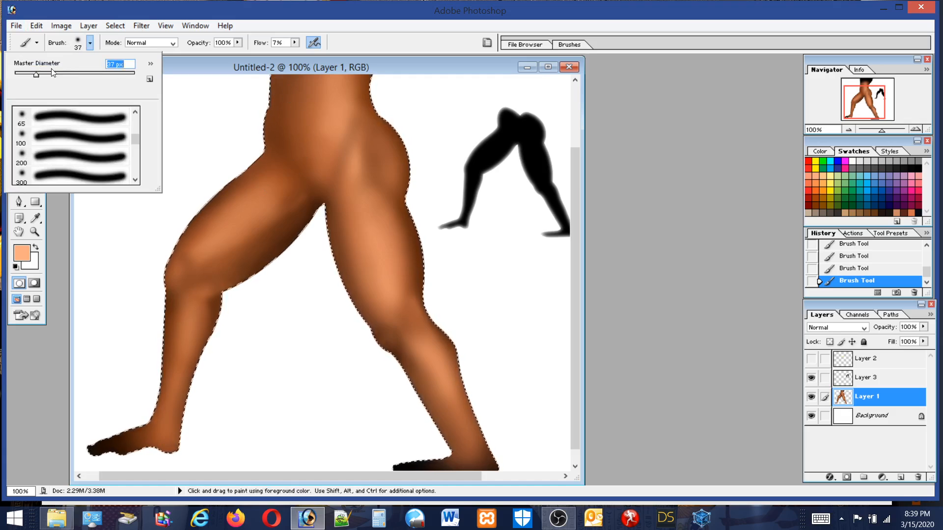
pyautogui.click(87, 71)
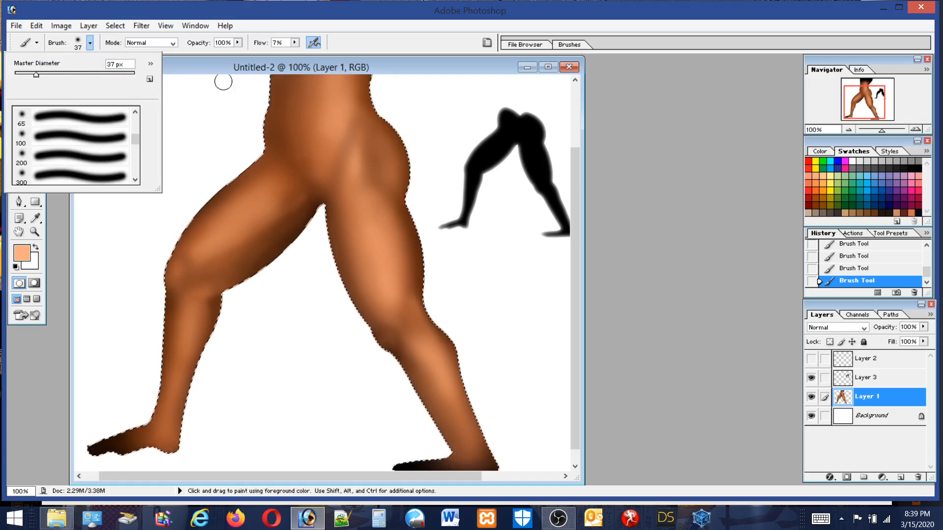
pyautogui.click(82, 73)
pyautogui.click(304, 107)
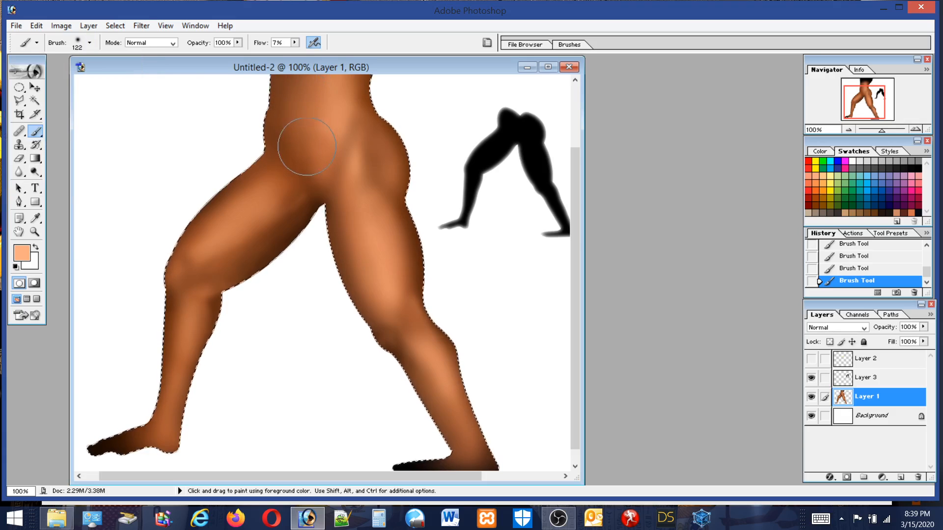
pyautogui.moveTo(307, 146); pyautogui.dragTo(311, 75)
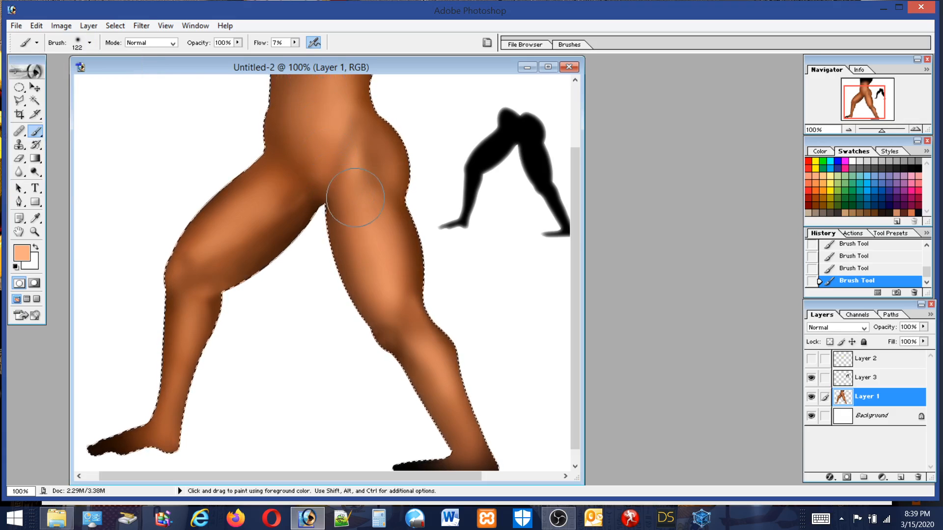
# Brighten the middle of the waist and the inner hip with pale peach, using a 65 px brush.
pyautogui.click(89, 42)
pyautogui.click(56, 73)
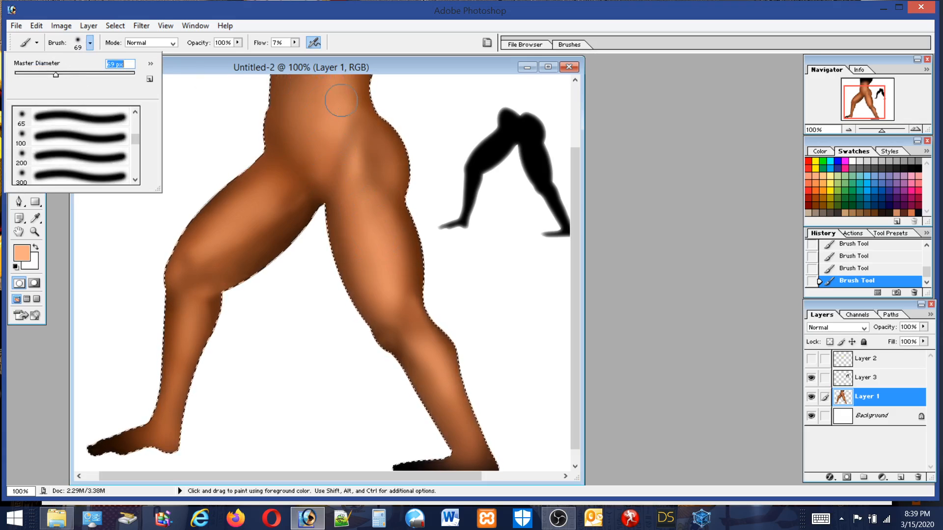
pyautogui.click(53, 74)
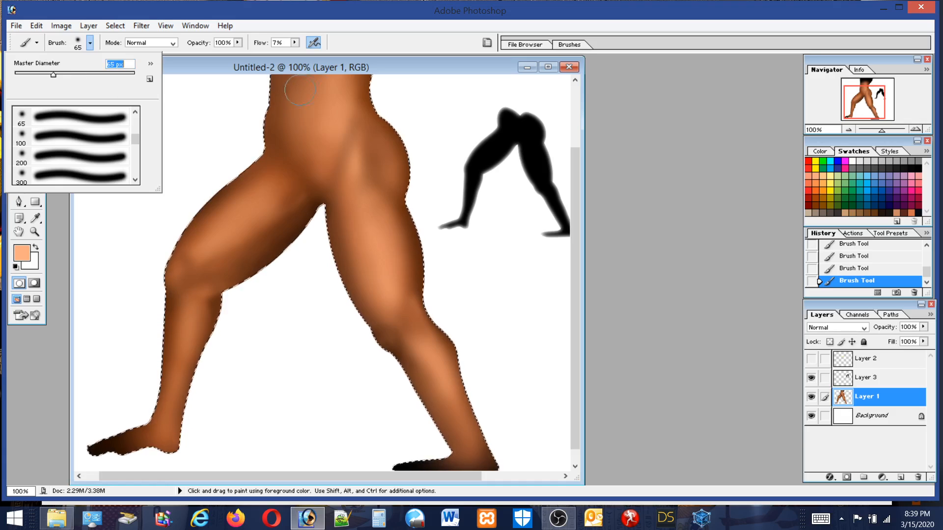
pyautogui.moveTo(327, 89); pyautogui.dragTo(336, 98)
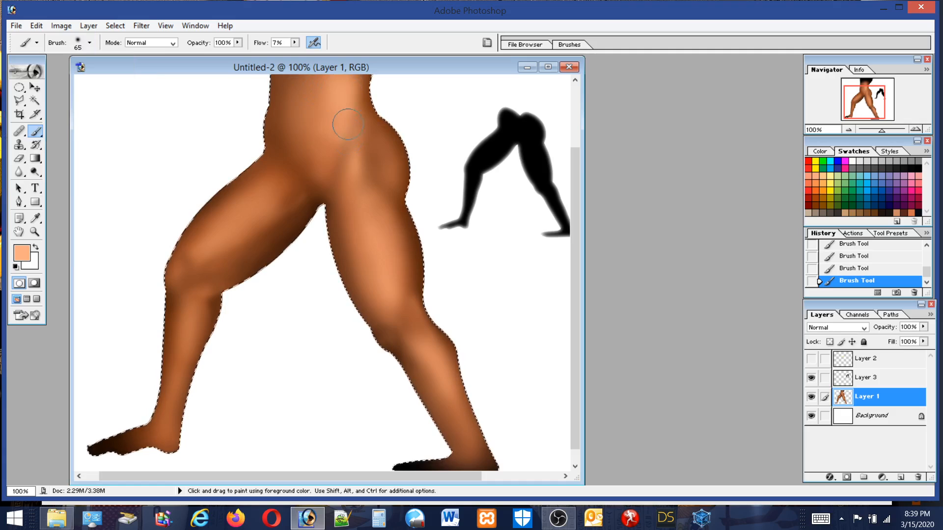
pyautogui.moveTo(348, 124); pyautogui.dragTo(326, 178)
# Blend the crease between abdomen and rear hip with brown and light orange sampled from the hip area.
pyautogui.press('alt')
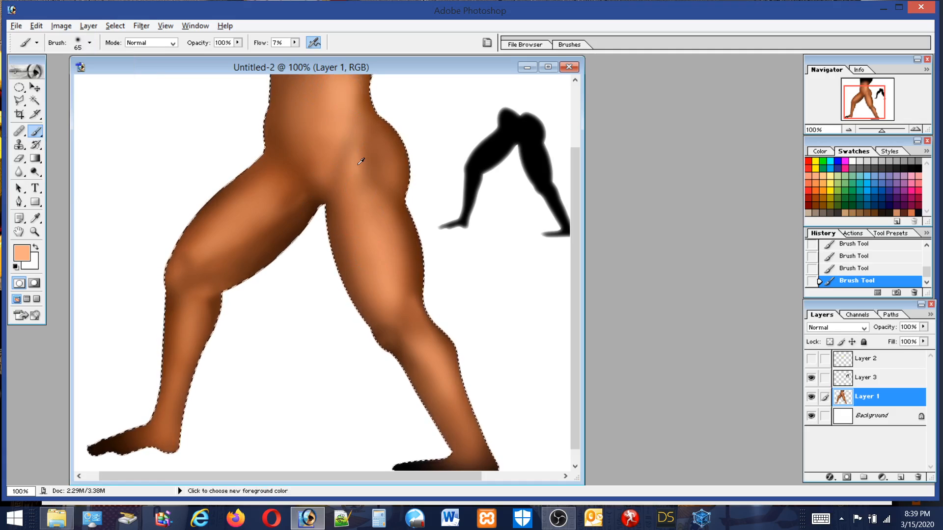
pyautogui.keyDown('alt'); pyautogui.click(344, 153); pyautogui.keyUp('alt')
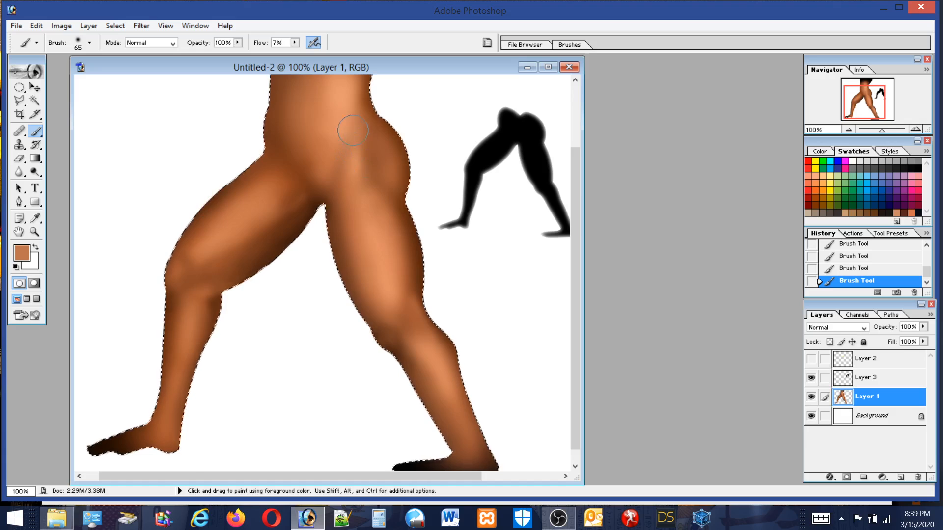
pyautogui.keyDown('alt'); pyautogui.click(359, 134); pyautogui.keyUp('alt')
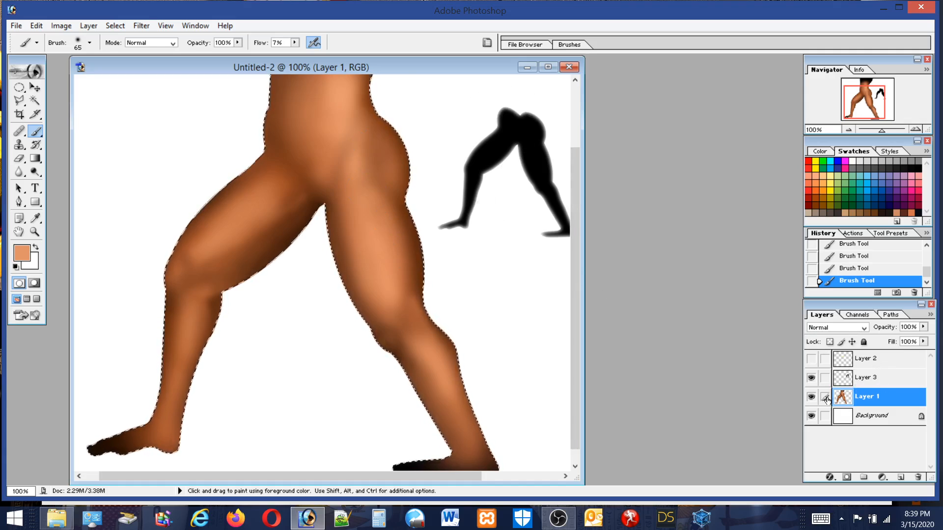
# Deselect the legs outline and inspect the front thigh and knee up close.
pyautogui.click(811, 397)
pyautogui.click(811, 397)
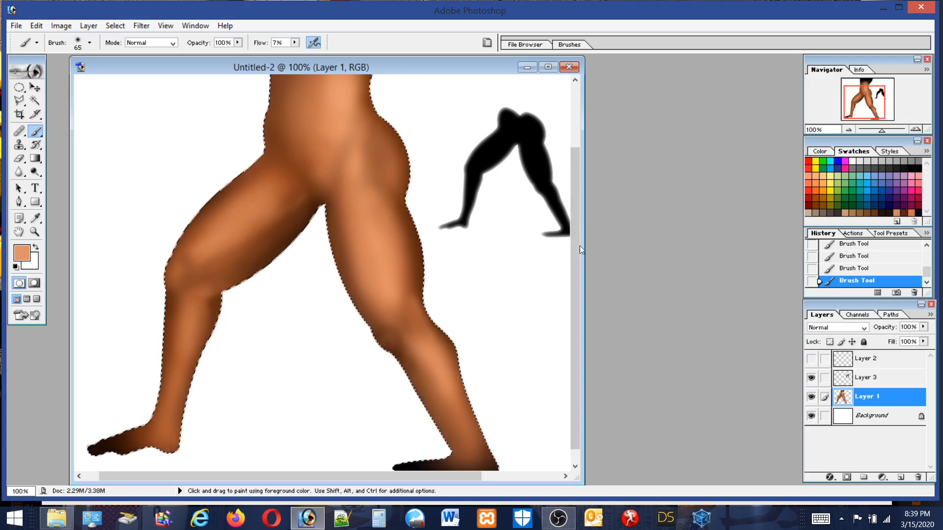
pyautogui.moveTo(574, 206); pyautogui.dragTo(596, 244)
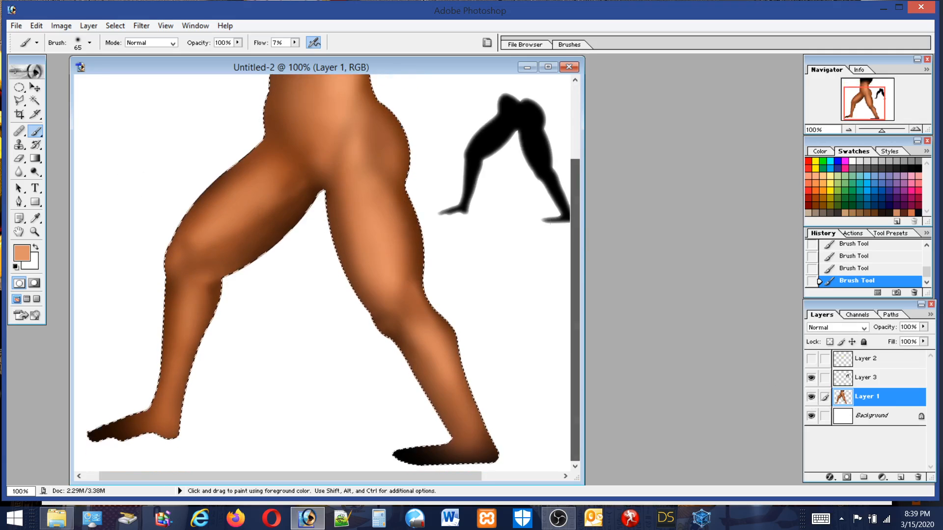
pyautogui.click(18, 87)
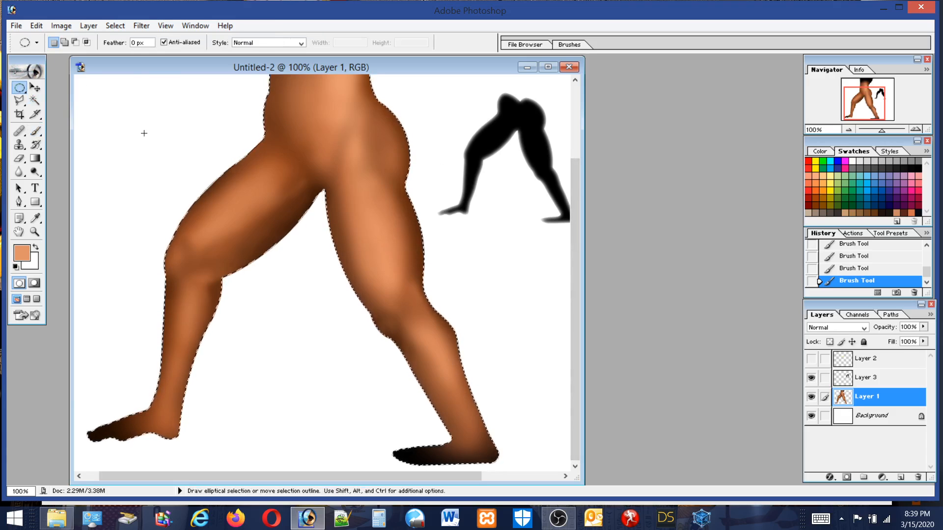
pyautogui.click(144, 133)
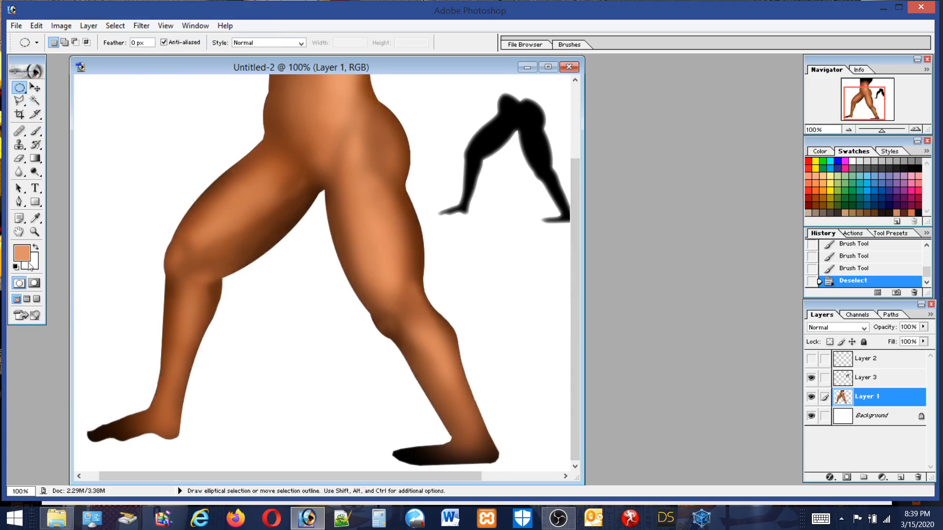
pyautogui.click(35, 235)
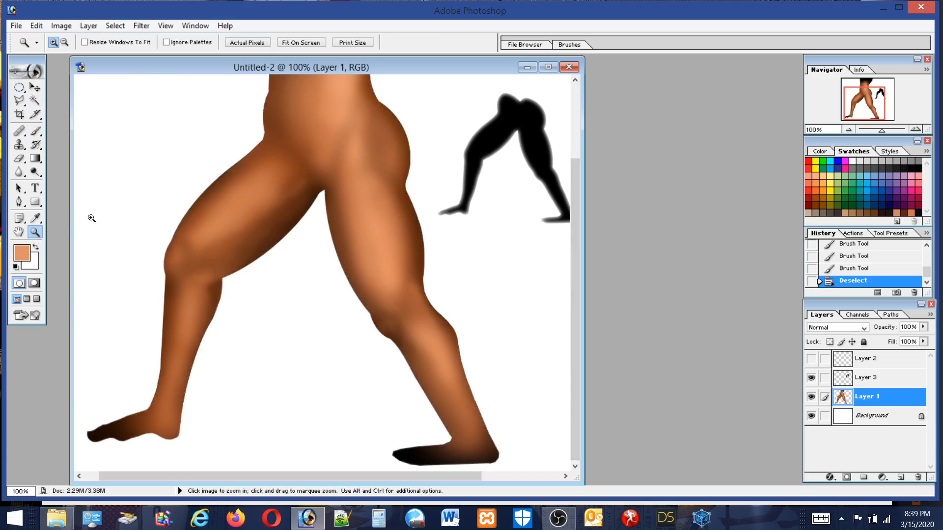
pyautogui.moveTo(155, 165); pyautogui.dragTo(266, 286)
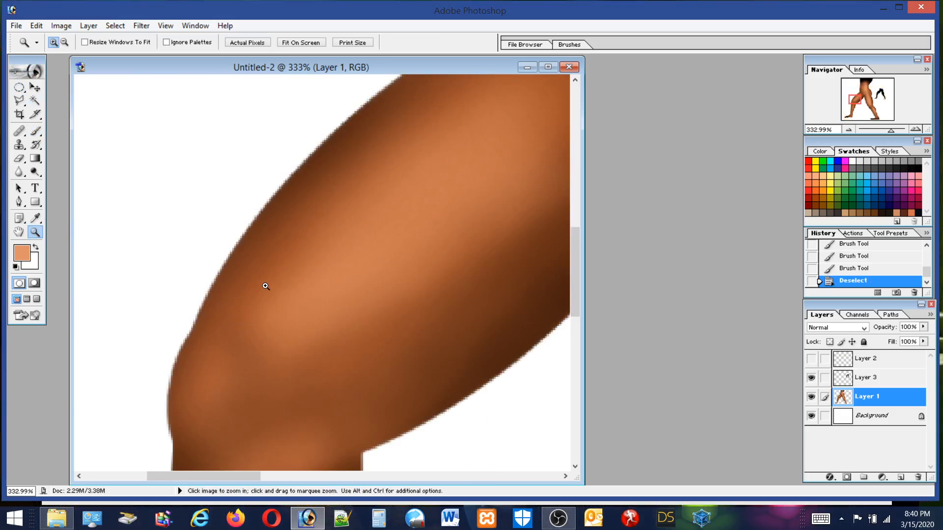
pyautogui.doubleClick(34, 231)
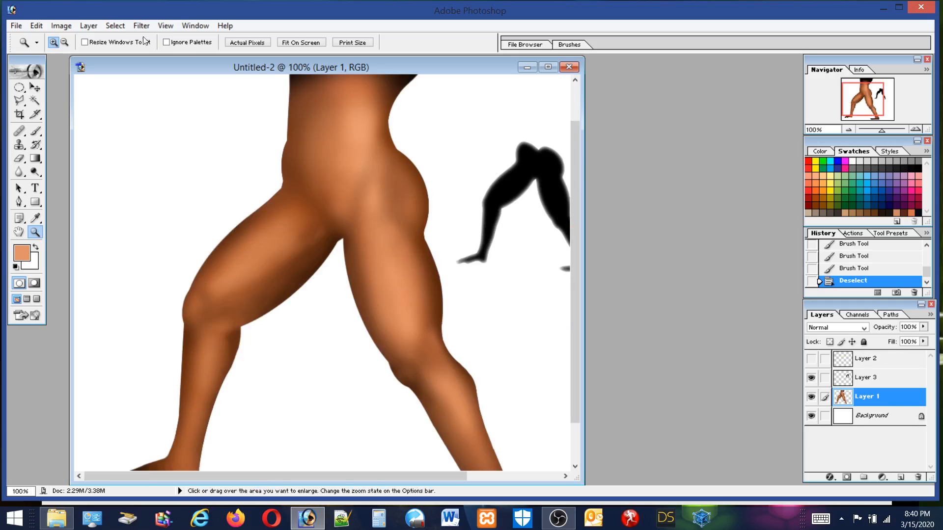
# Select the outline of the painted legs on Layer 1 and paste a copy of them as a new layer.
pyautogui.click(116, 25)
pyautogui.moveTo(142, 26)
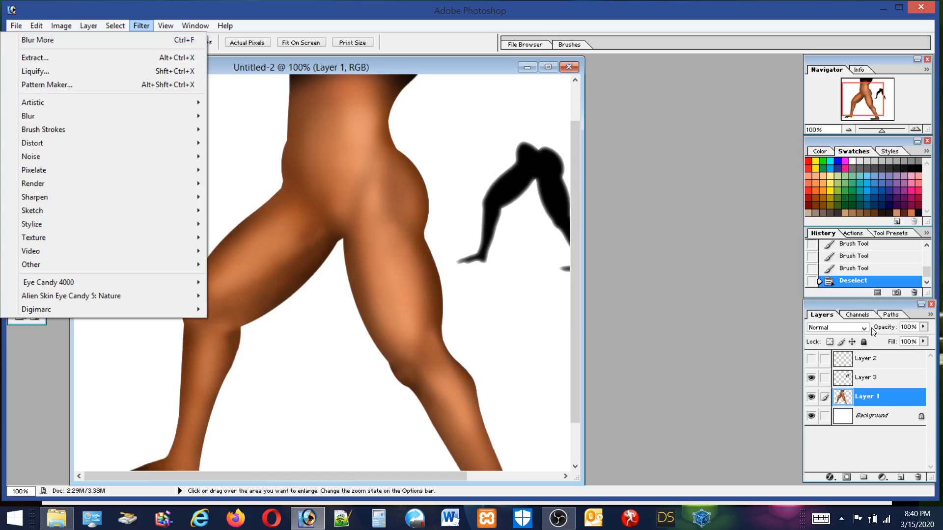
pyautogui.keyDown('ctrl'); pyautogui.click(839, 399); pyautogui.keyUp('ctrl')
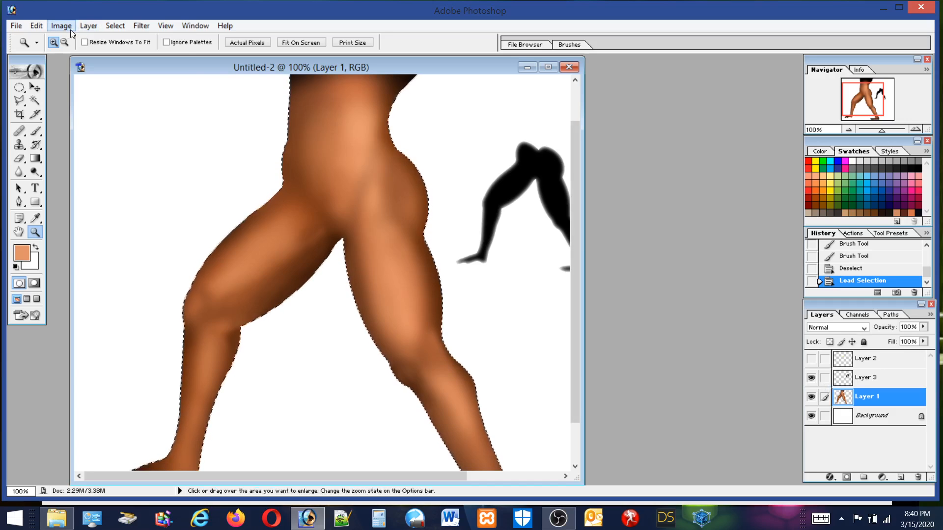
pyautogui.click(41, 26)
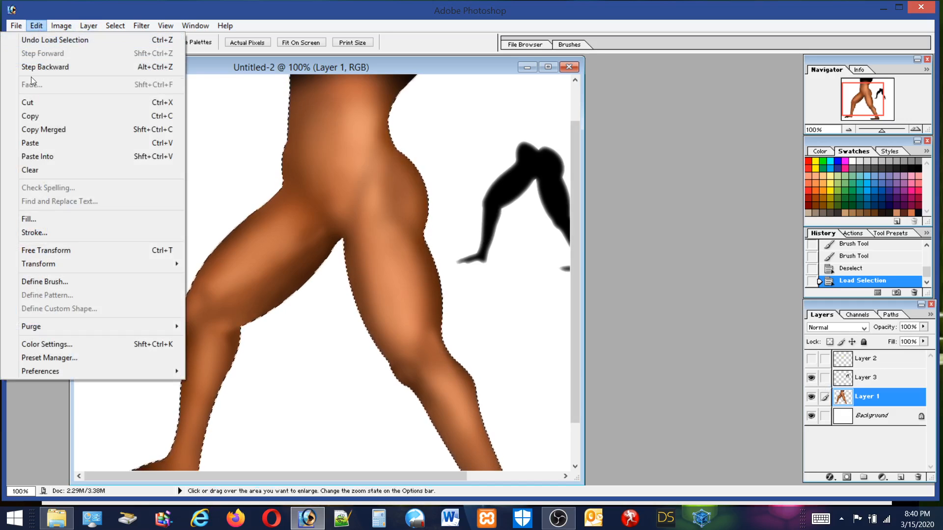
pyautogui.click(31, 118)
pyautogui.click(37, 26)
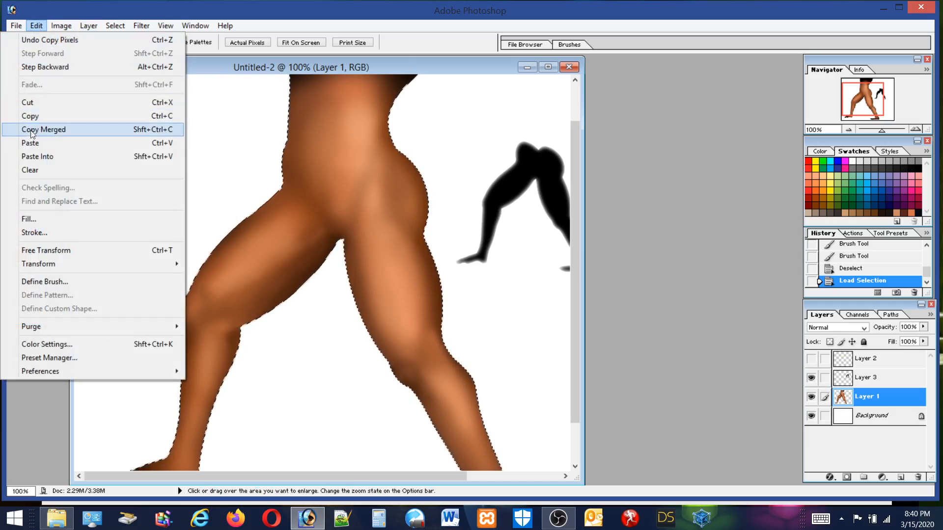
pyautogui.click(32, 144)
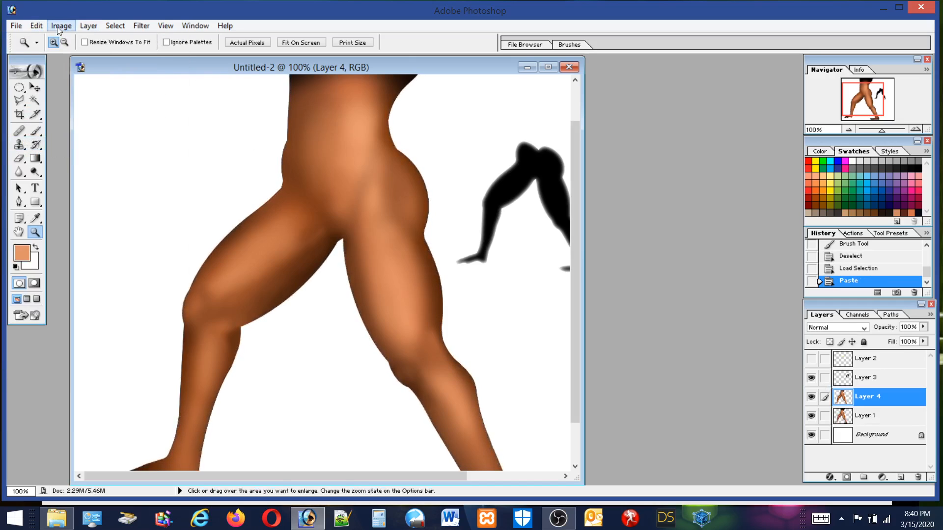
# Scale the pasted legs proportionally down to 30.6% with Free Transform.
pyautogui.click(38, 26)
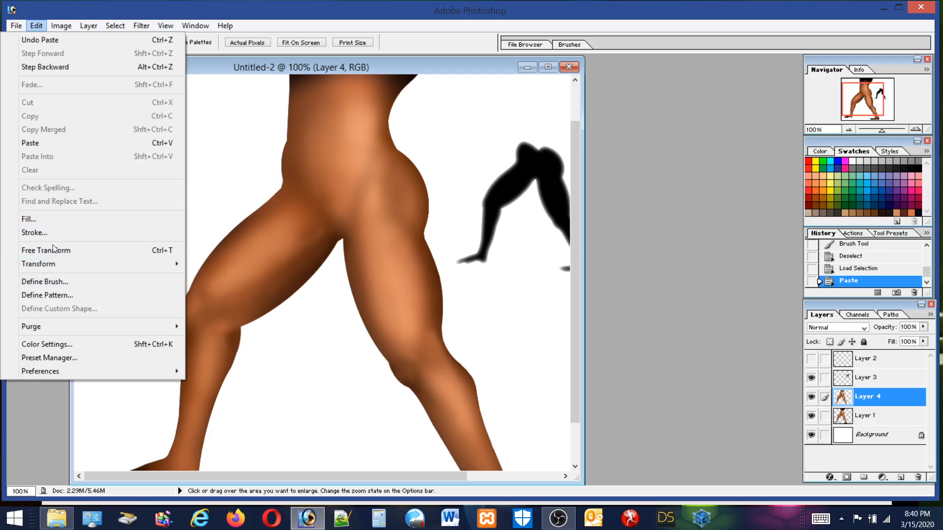
pyautogui.click(88, 251)
pyautogui.scroll(-3, 432, 398)
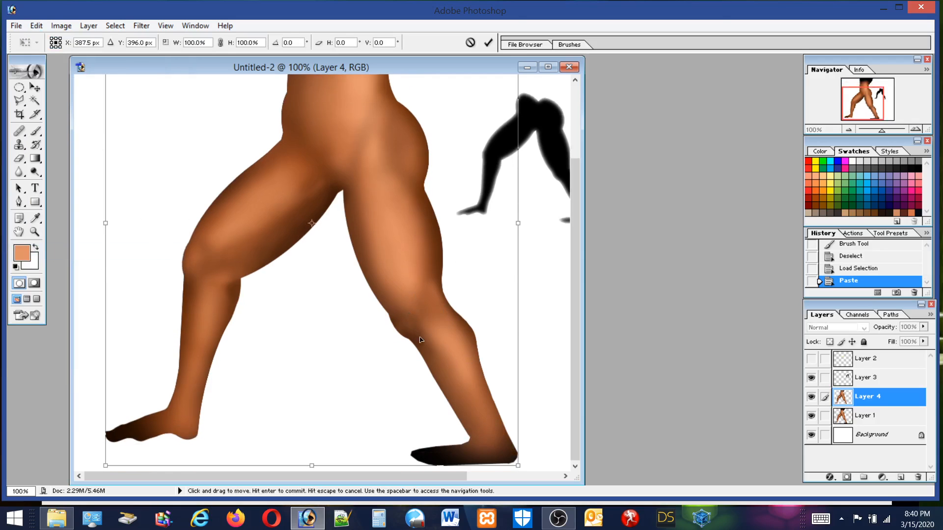
pyautogui.moveTo(516, 463); pyautogui.dragTo(257, 158)
pyautogui.scroll(6, 567, 223)
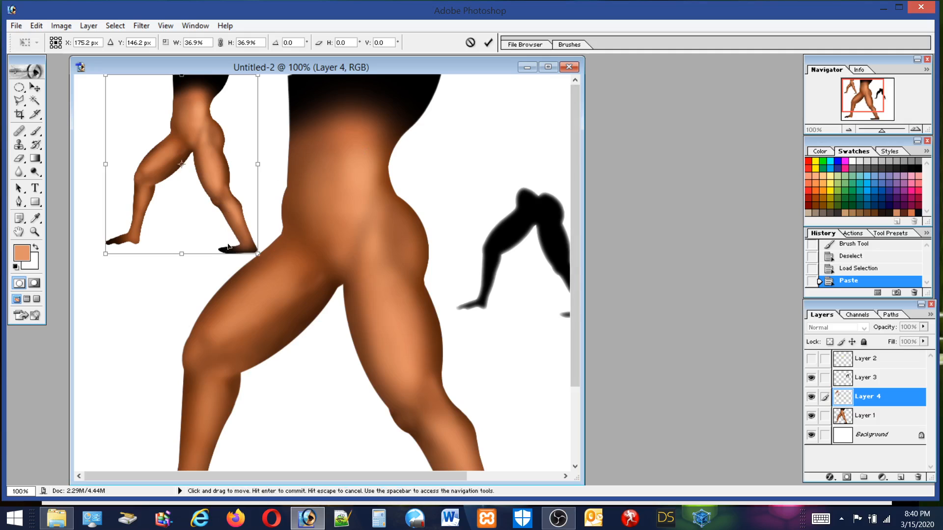
pyautogui.moveTo(257, 254); pyautogui.dragTo(232, 224)
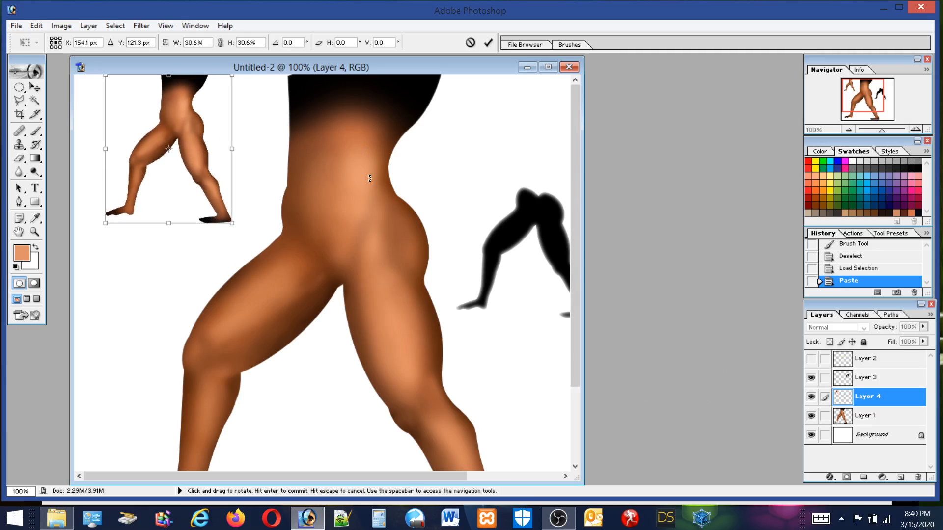
# Position the small legs beside the large figure's waist and front thigh, and place their layer beneath Layer 1.
pyautogui.moveTo(196, 119); pyautogui.dragTo(217, 212)
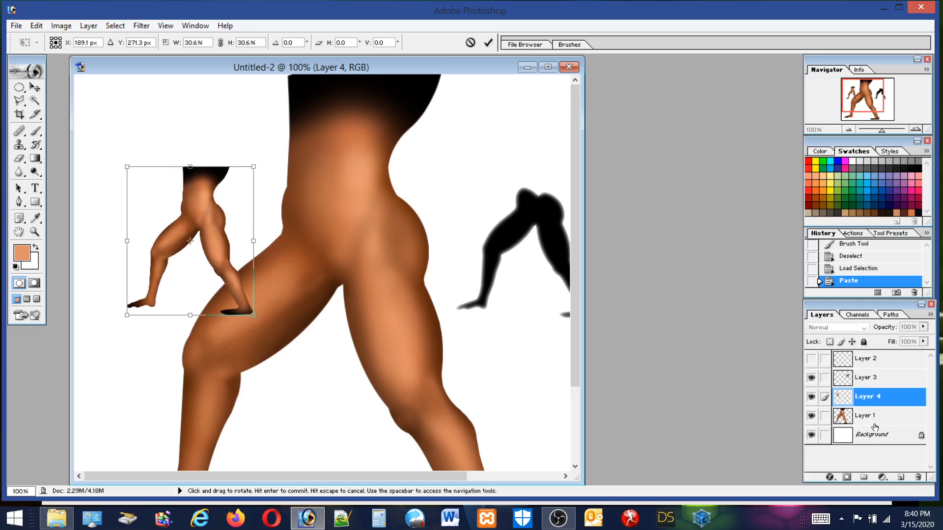
pyautogui.press('Return')
pyautogui.press('z')
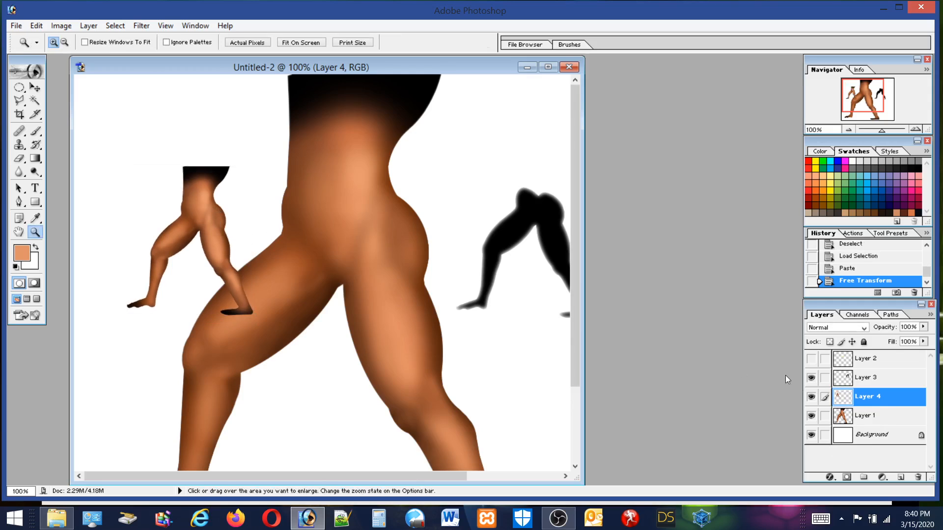
pyautogui.moveTo(856, 398); pyautogui.dragTo(859, 425)
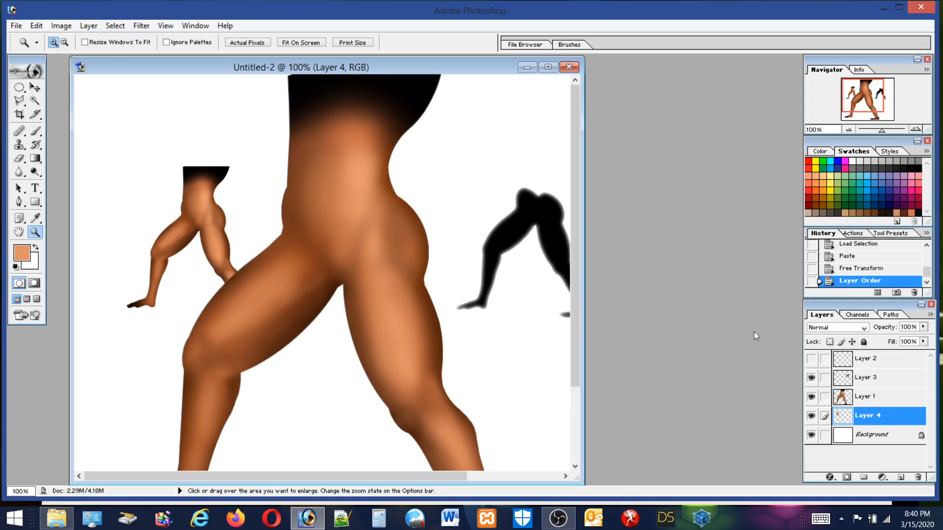
# Select the outline of the small legs on Layer 4 and feather the selection by 3 pixels.
pyautogui.keyDown('ctrl'); pyautogui.click(869, 400); pyautogui.keyUp('ctrl')
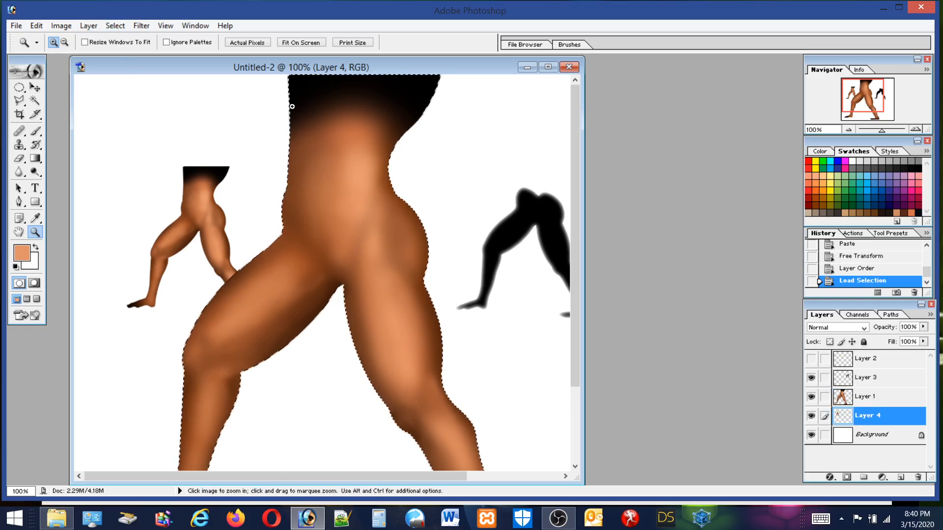
pyautogui.keyDown('ctrl'); pyautogui.click(863, 418); pyautogui.keyUp('ctrl')
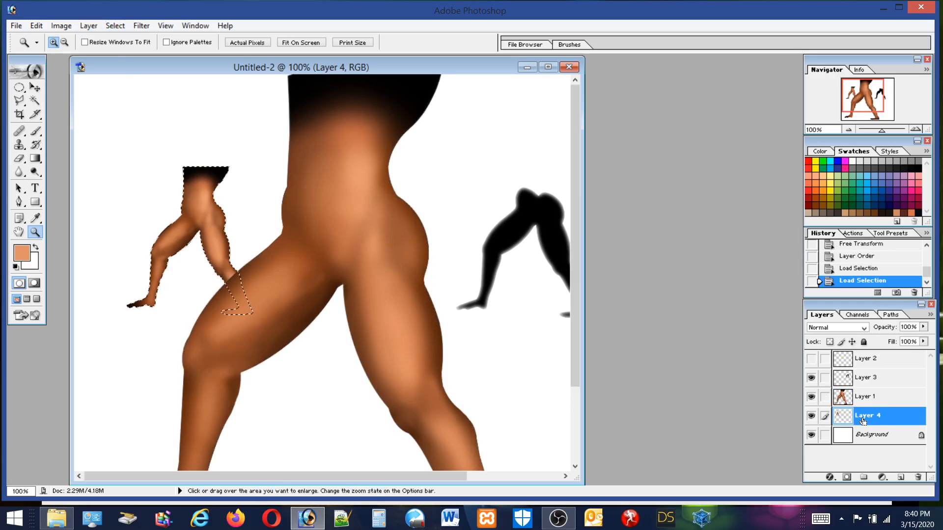
pyautogui.click(118, 23)
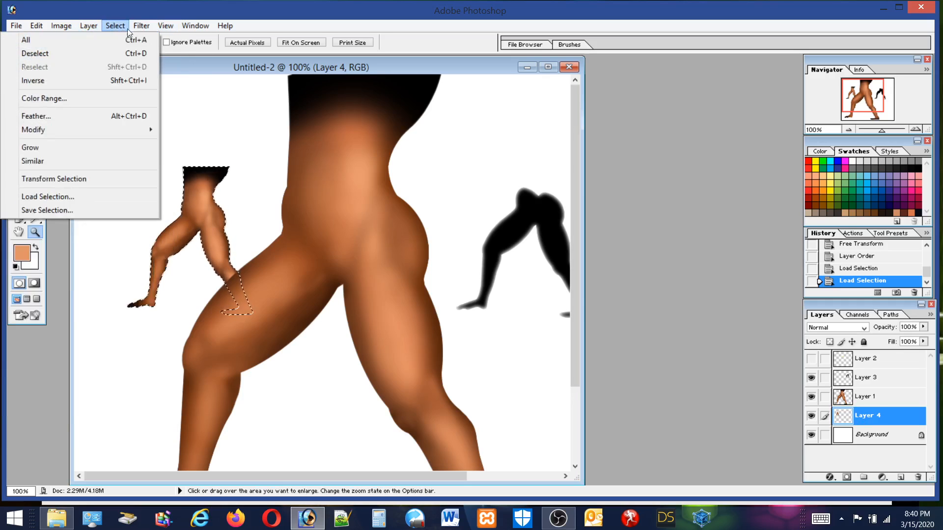
pyautogui.click(43, 117)
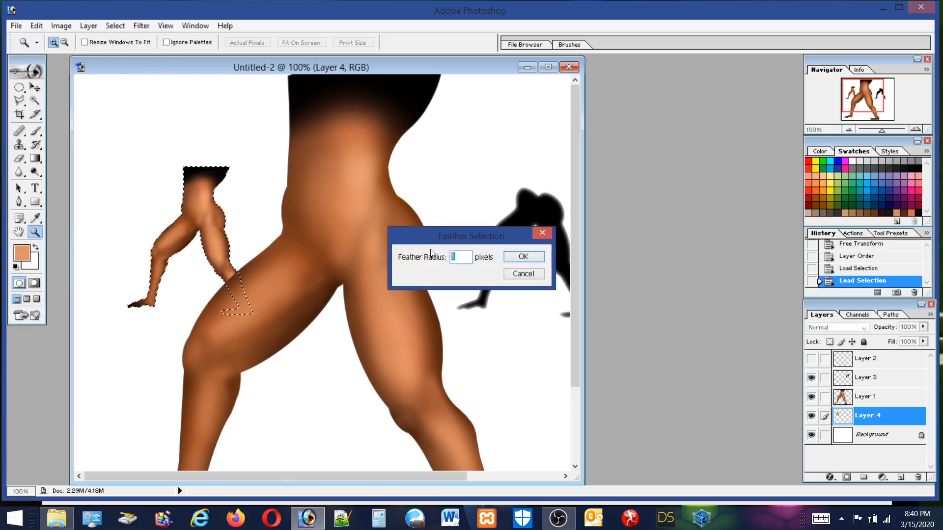
pyautogui.write('3')
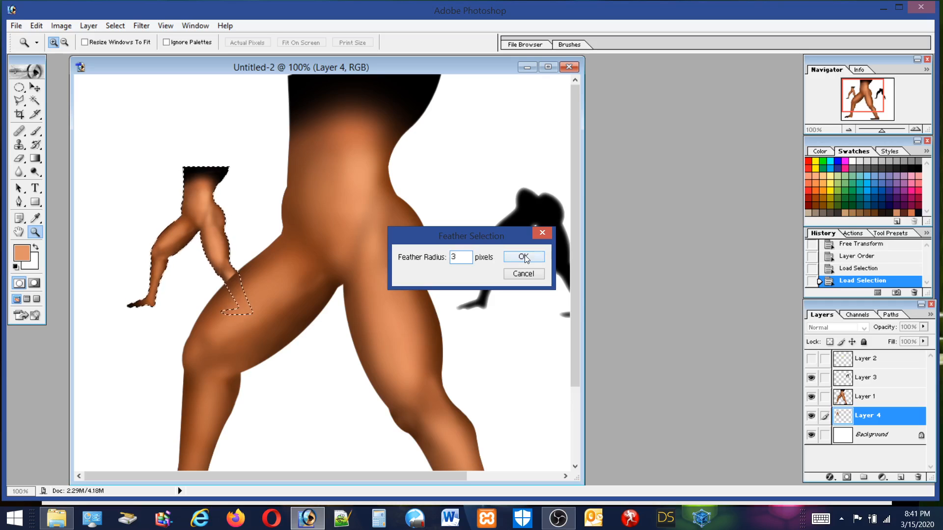
pyautogui.click(524, 256)
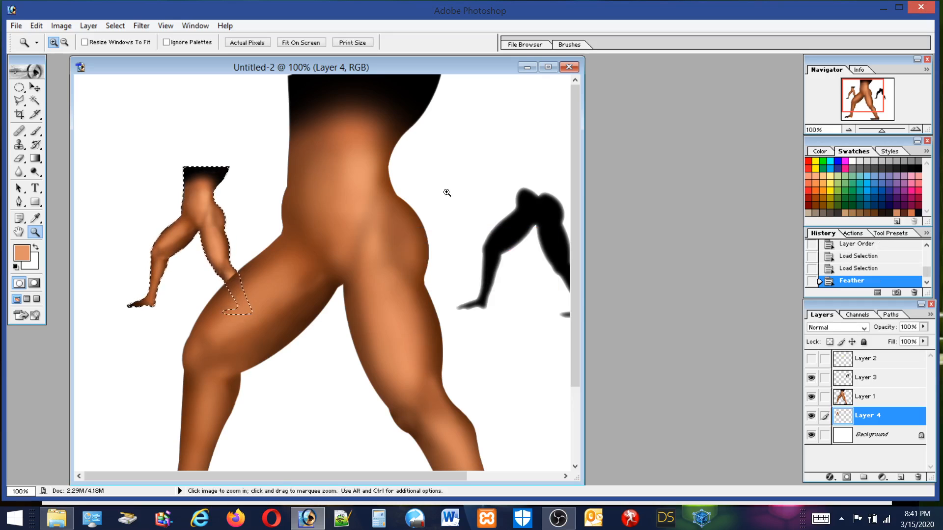
# Invert the feathered selection, clear the small legs' edges on Layer 4 twice, and remove the selection.
pyautogui.click(116, 27)
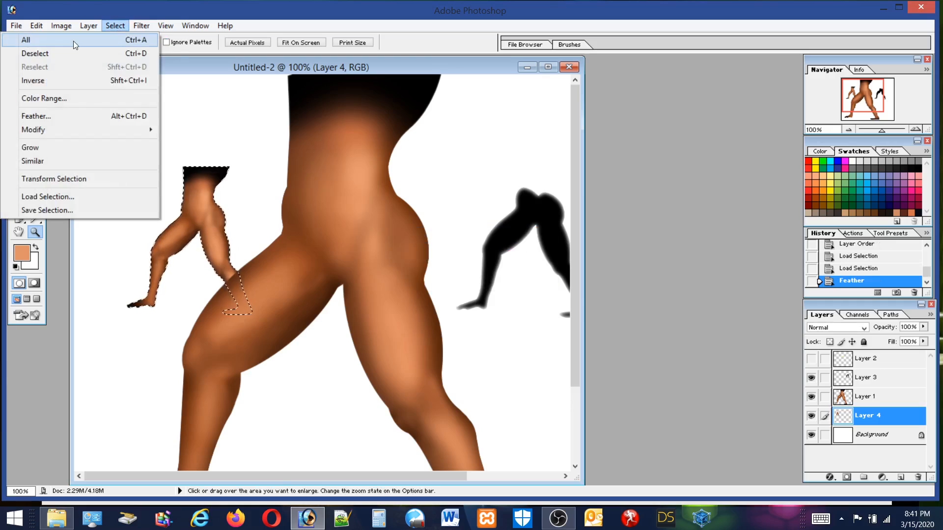
pyautogui.click(42, 80)
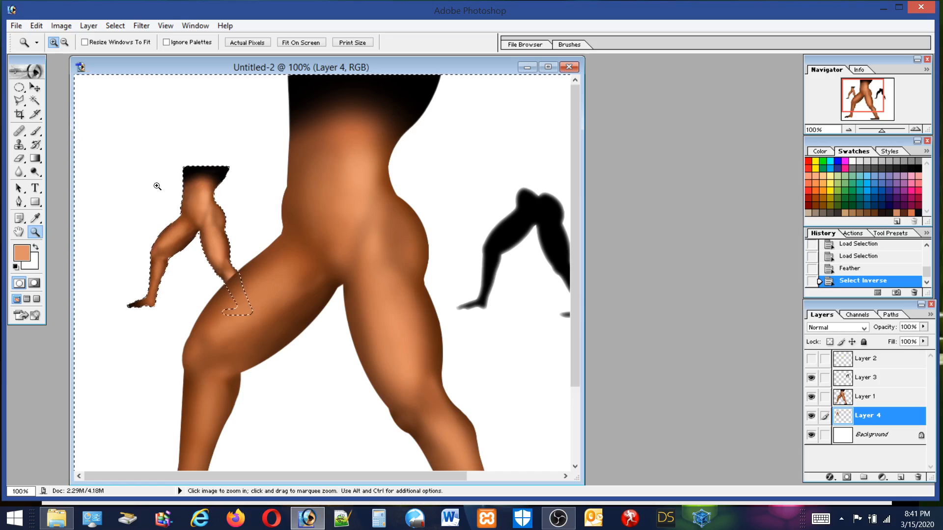
pyautogui.moveTo(157, 186); pyautogui.dragTo(238, 249)
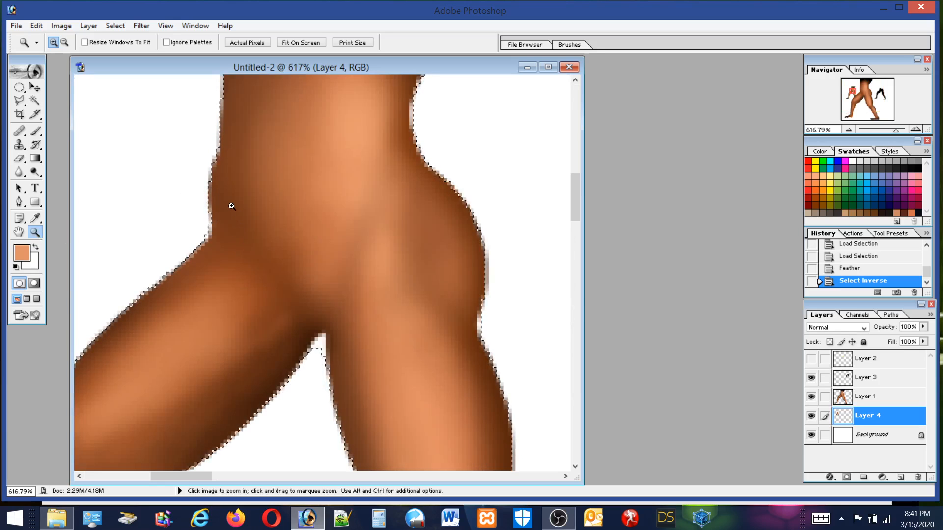
pyautogui.press('Delete')
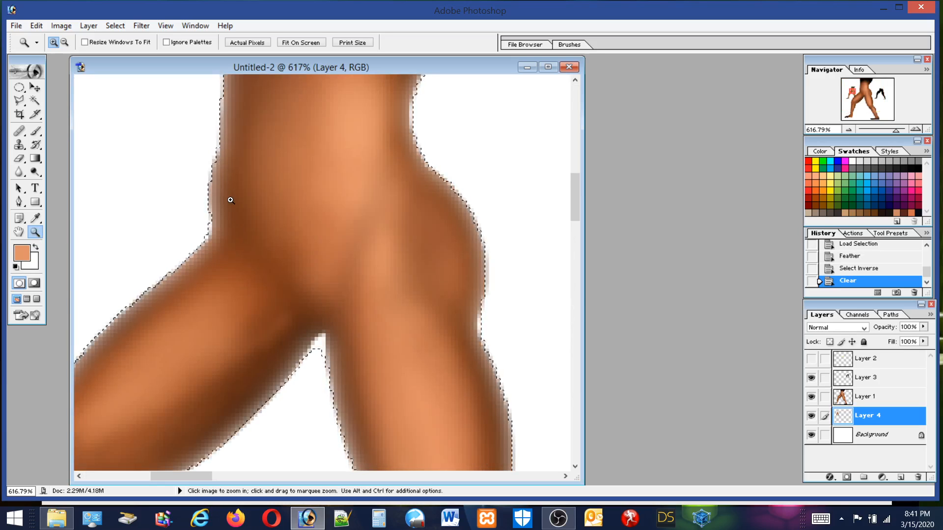
pyautogui.press('Delete')
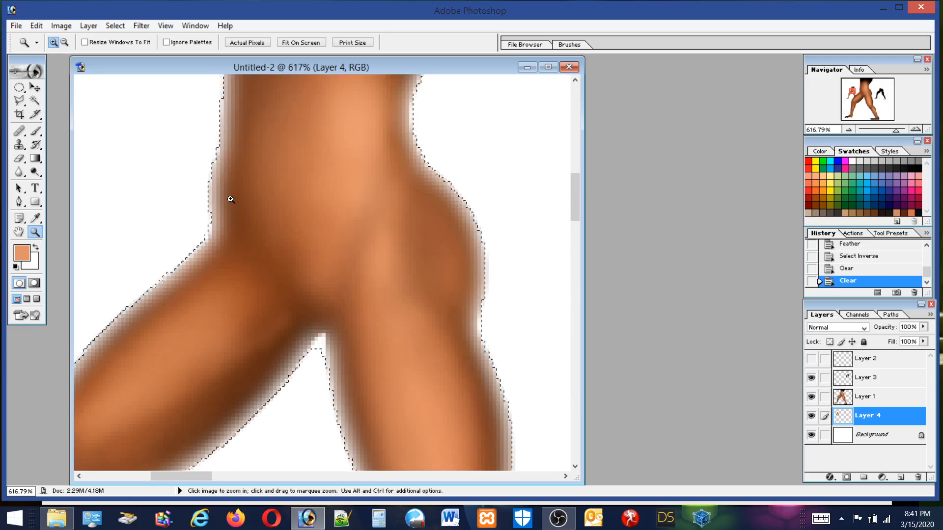
pyautogui.click(19, 88)
pyautogui.press('Down')
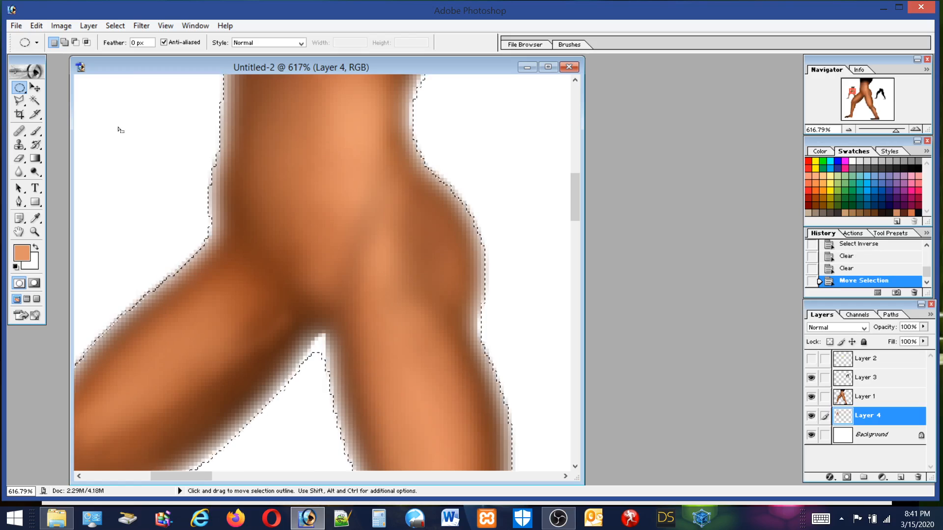
pyautogui.hotkey('ctrl', 'd')
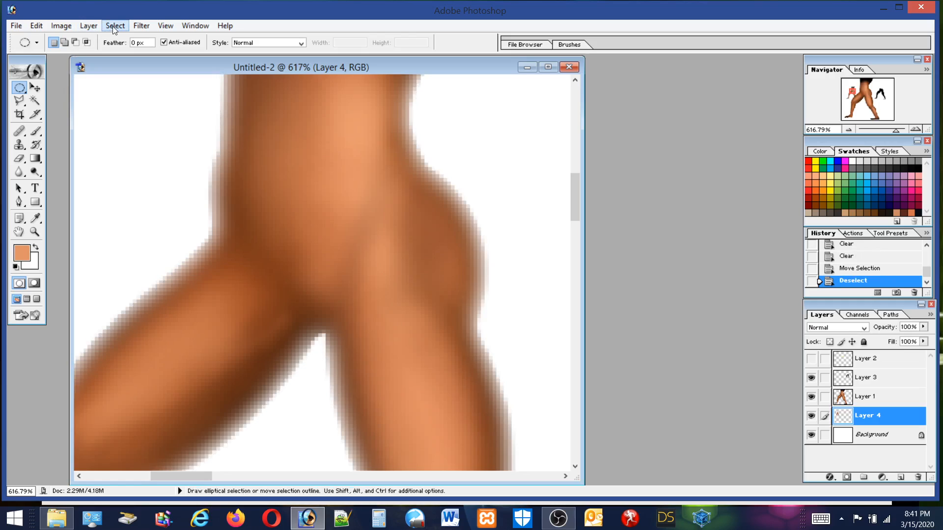
# Select the outline of the softened small legs on Layer 4 again and invert the selection.
pyautogui.keyDown('ctrl'); pyautogui.click(878, 421); pyautogui.keyUp('ctrl')
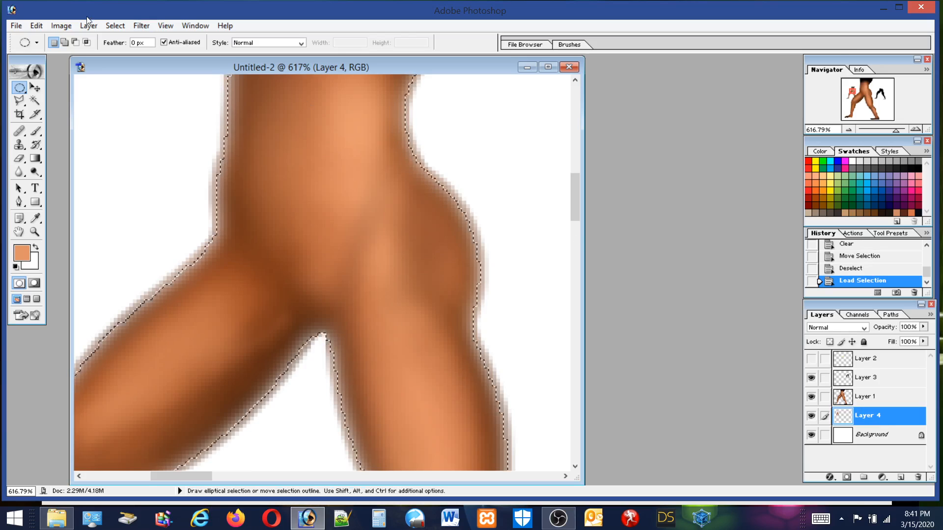
pyautogui.click(114, 25)
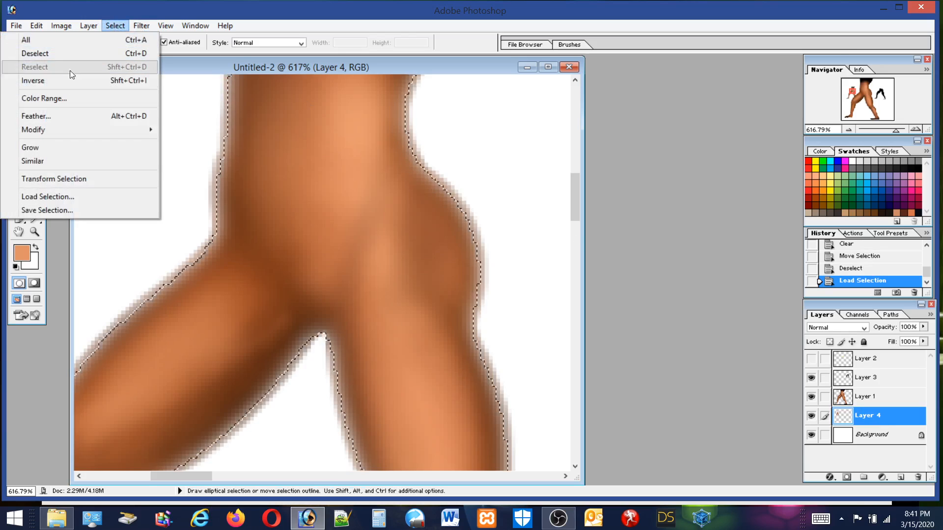
pyautogui.click(49, 80)
pyautogui.press('Delete')
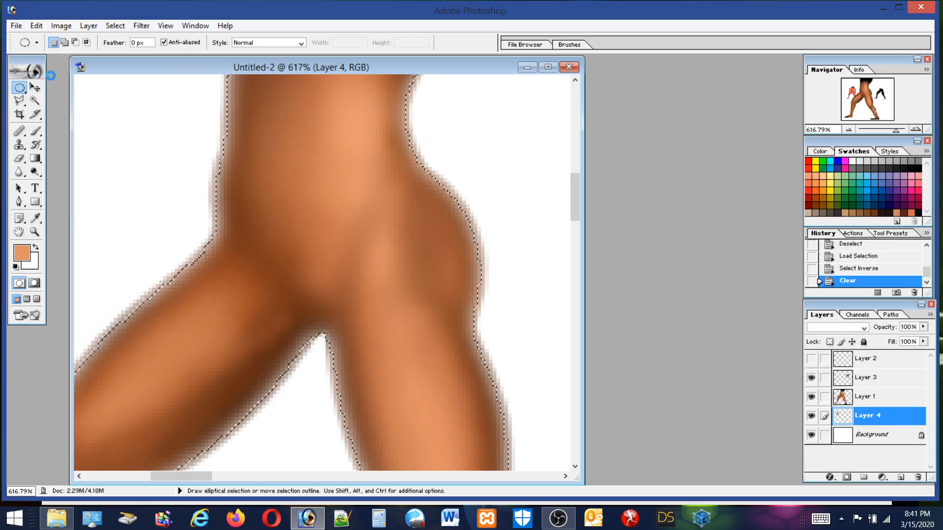
pyautogui.click(31, 28)
pyautogui.click(31, 38)
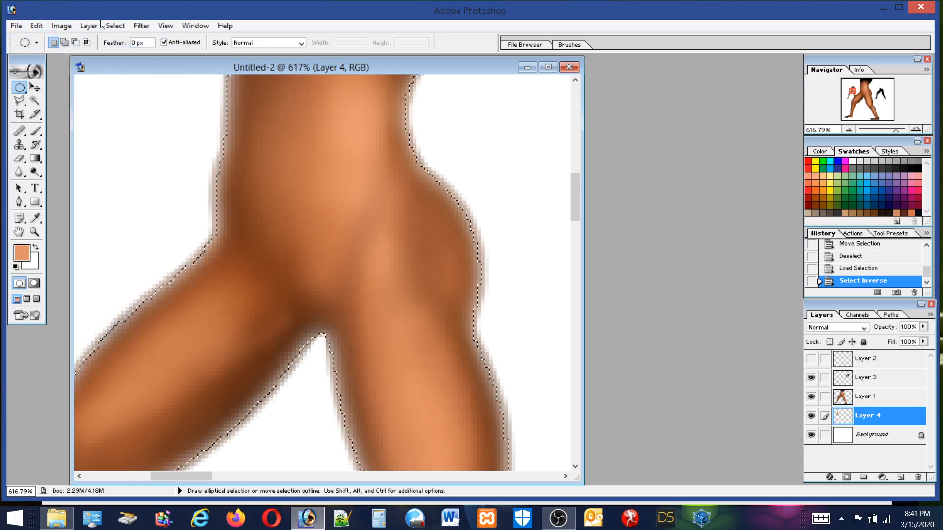
# Grow the selection around the small legs twice and invert it back onto the legs.
pyautogui.click(116, 26)
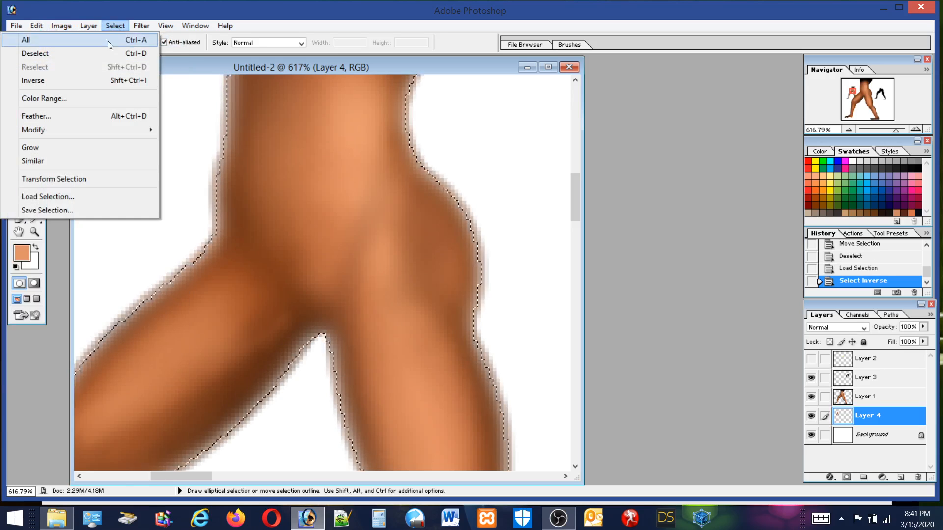
pyautogui.click(40, 148)
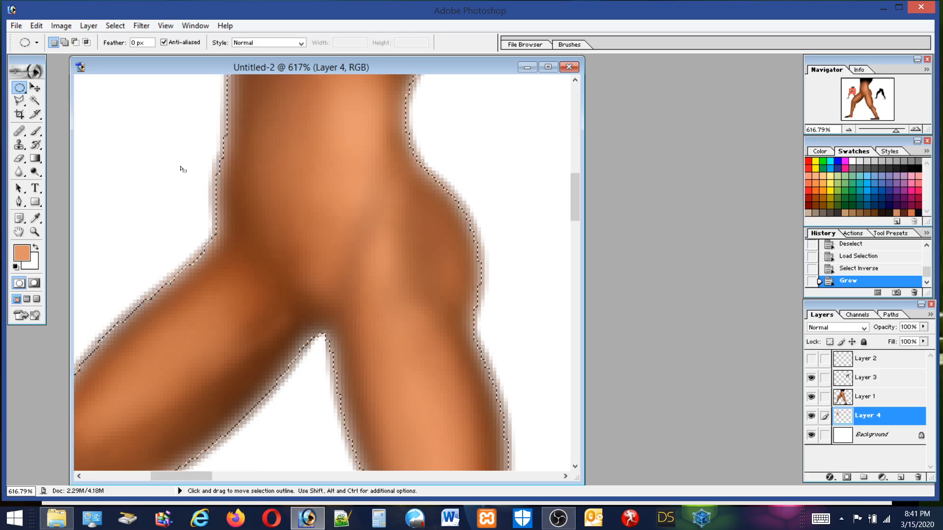
pyautogui.click(114, 26)
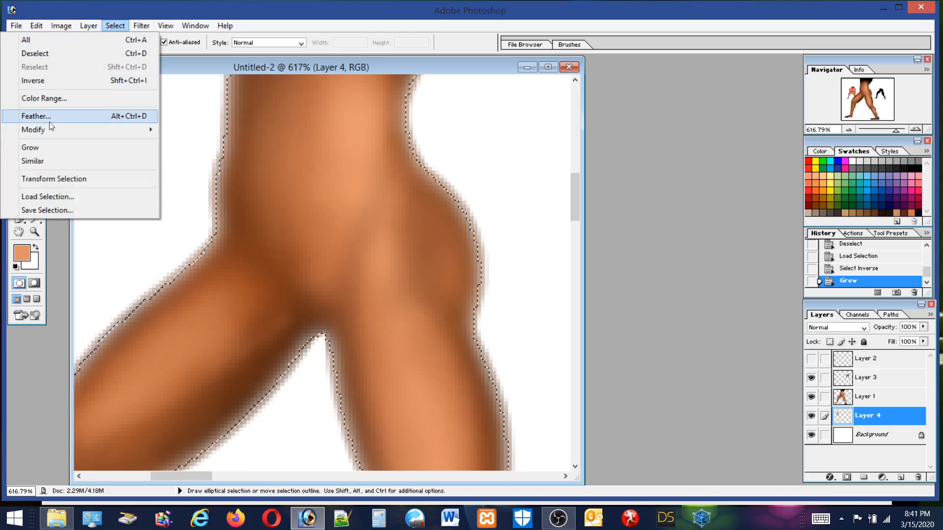
pyautogui.click(31, 149)
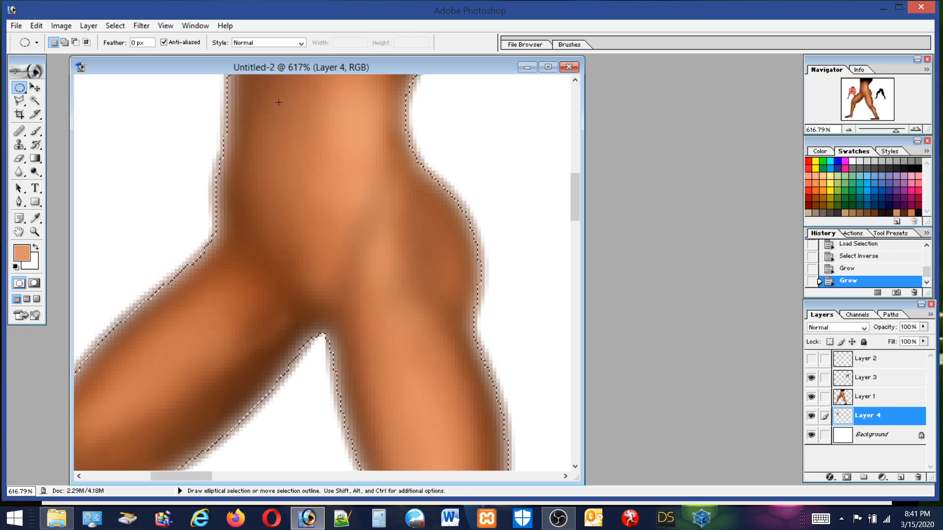
pyautogui.click(116, 28)
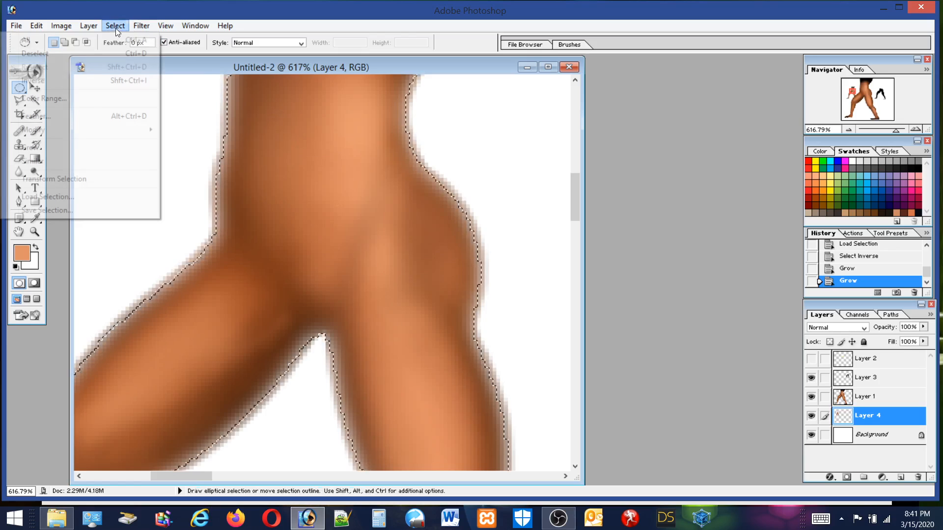
pyautogui.click(44, 80)
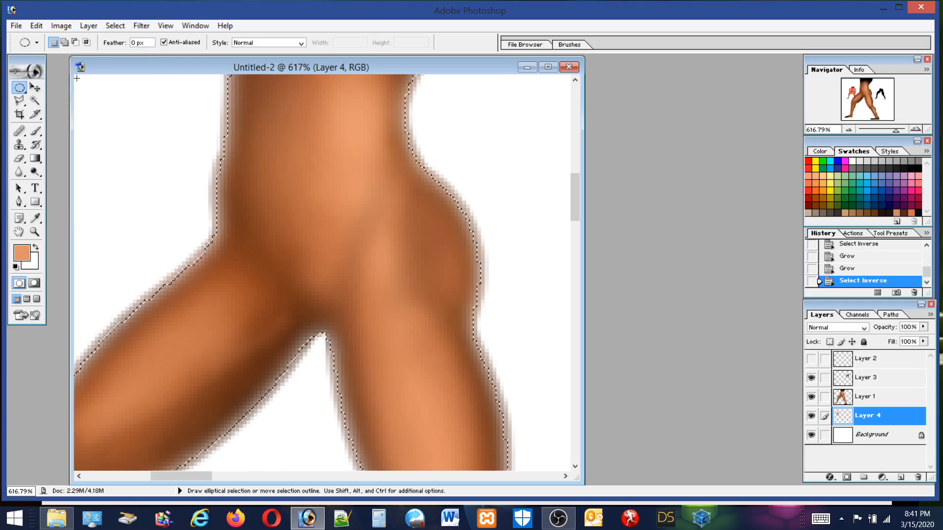
# Crop the image to the small-legs selection and grow that selection once.
pyautogui.click(62, 26)
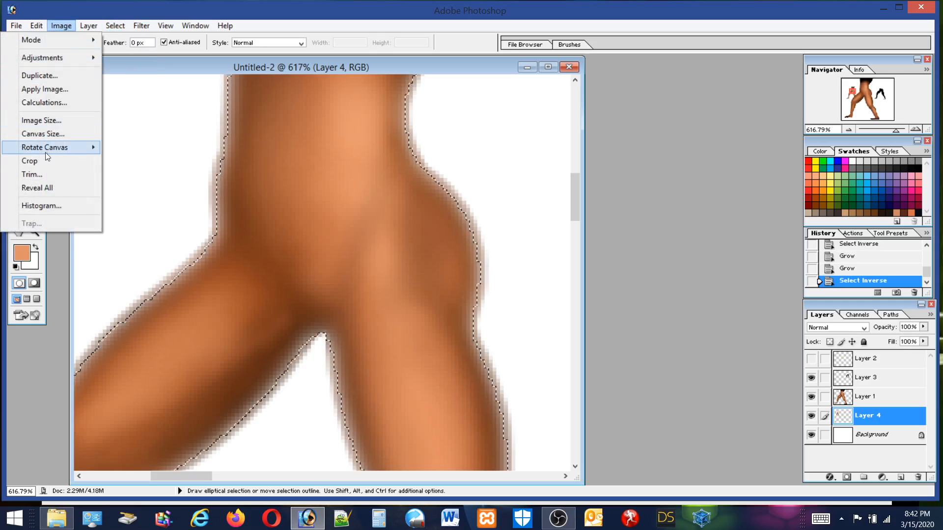
pyautogui.click(35, 161)
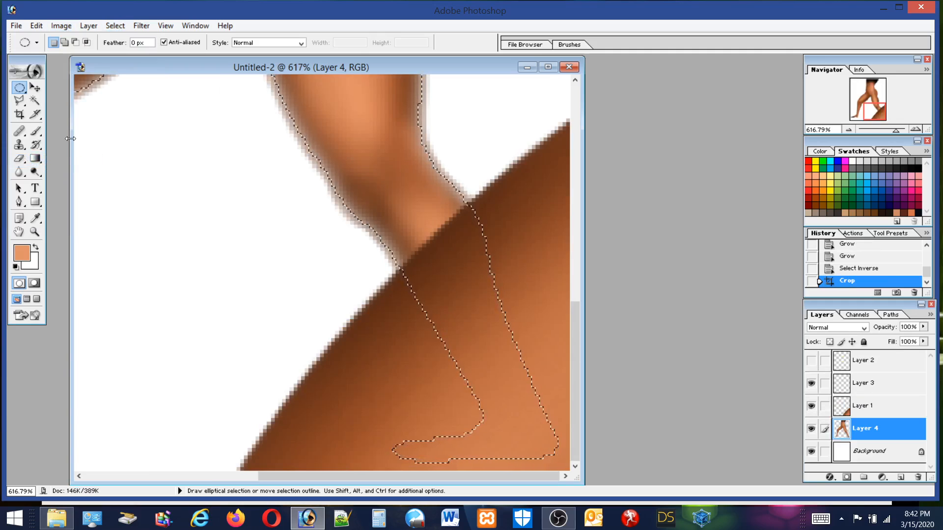
pyautogui.click(126, 26)
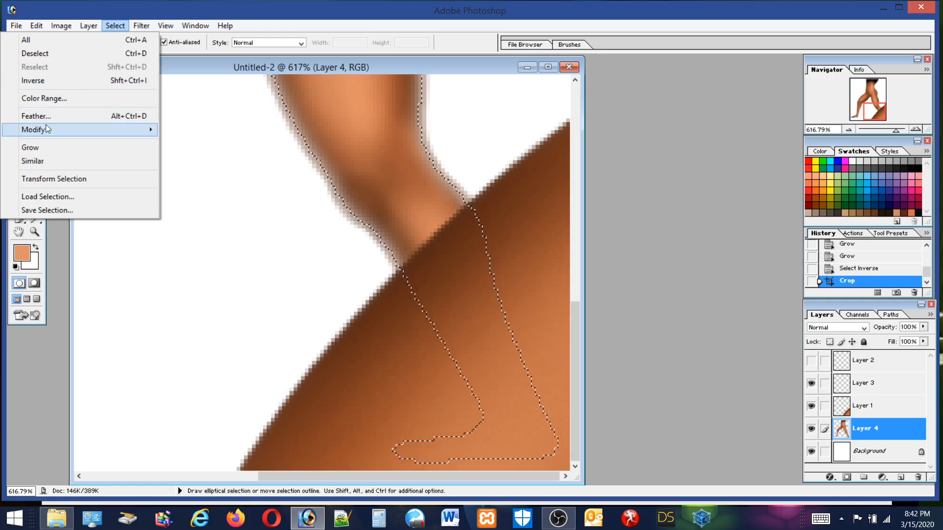
pyautogui.moveTo(45, 126)
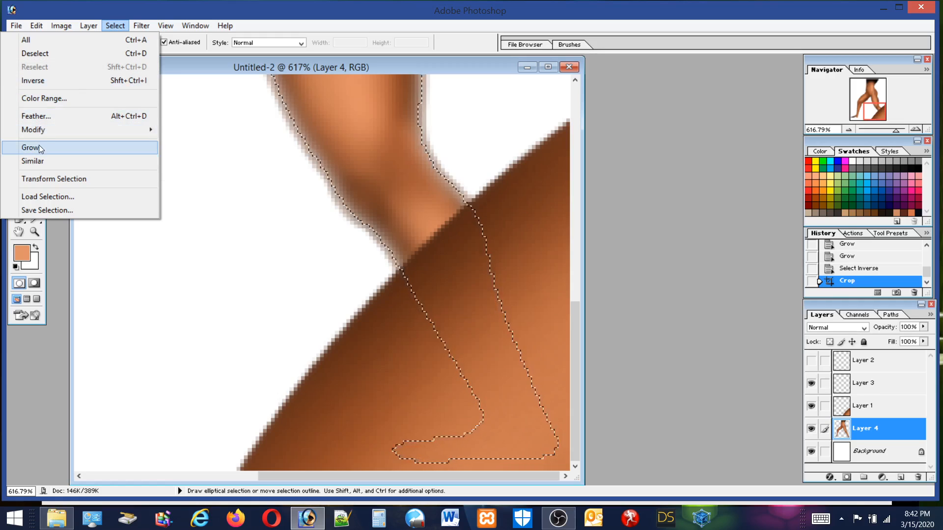
pyautogui.click(39, 146)
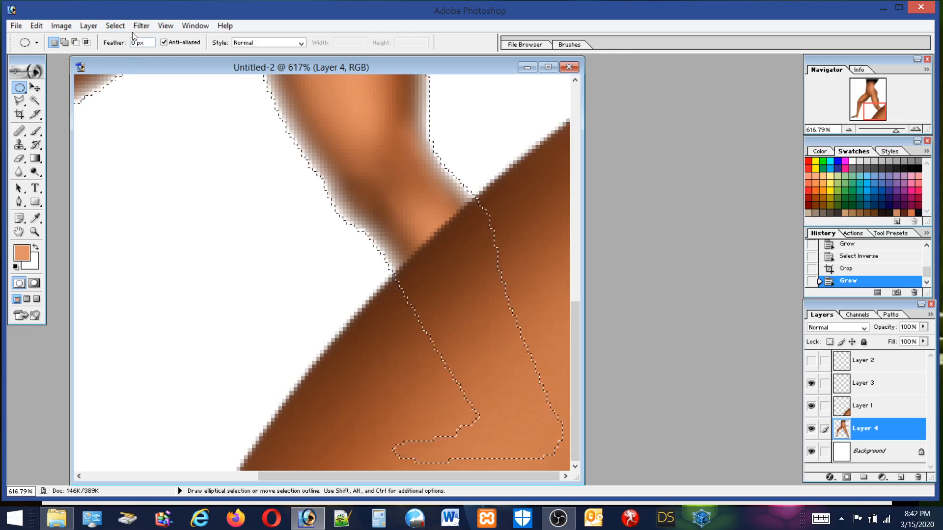
# Invert the grown selection and clear the area outside the small legs on Layer 4 four times.
pyautogui.click(114, 26)
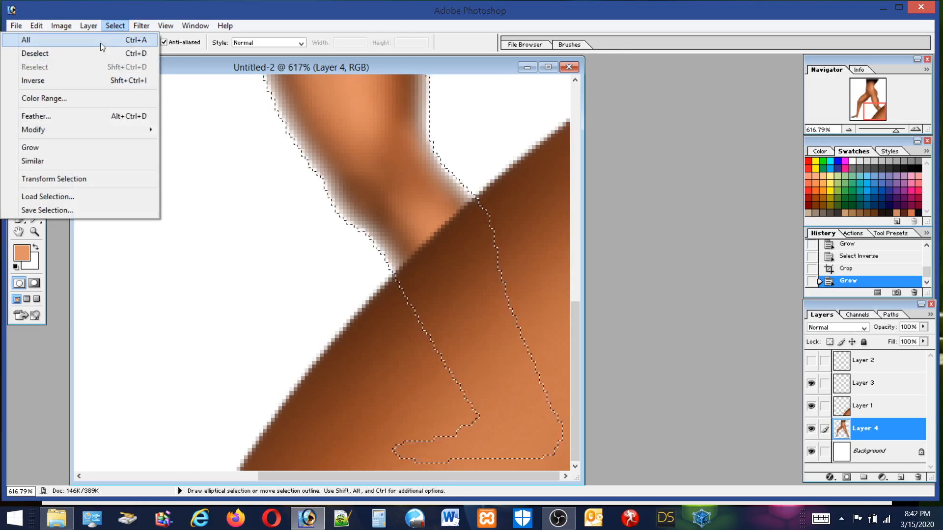
pyautogui.click(46, 78)
pyautogui.press('Delete')
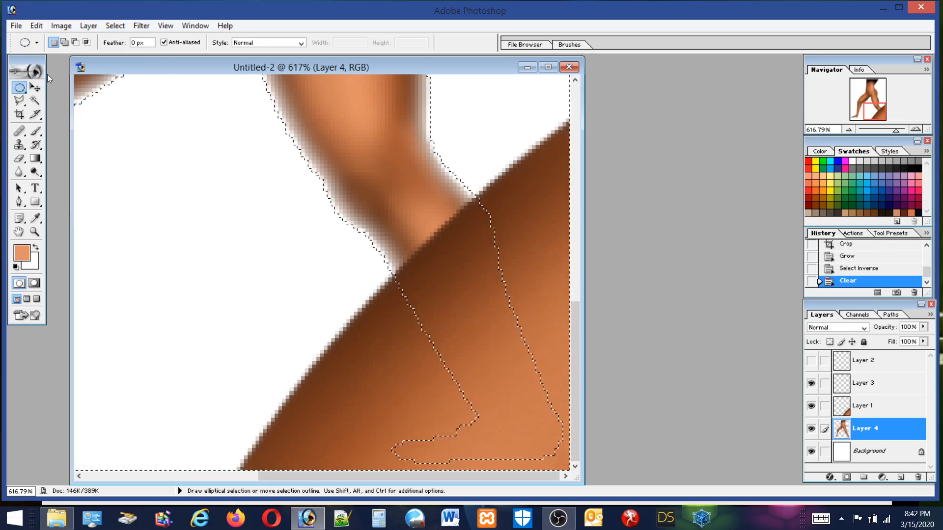
pyautogui.press('Delete')
pyautogui.press('Delete')
pyautogui.press('Delete')
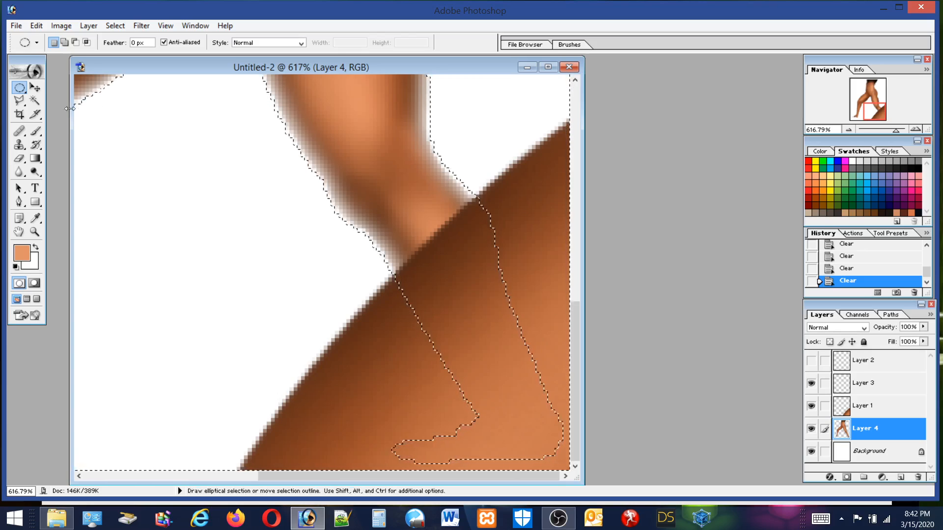
# Feather the inverted selection around the small legs by 2 pixels.
pyautogui.click(115, 26)
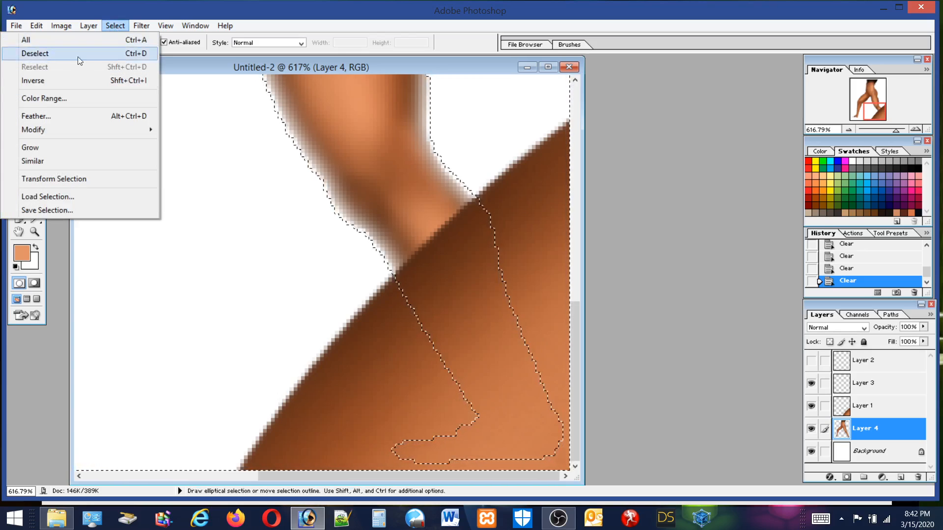
pyautogui.click(42, 117)
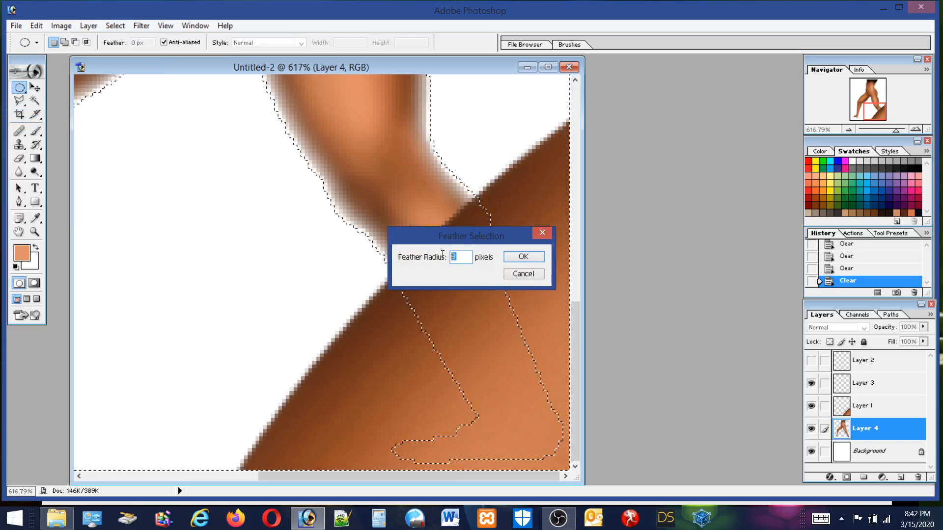
pyautogui.write('1')
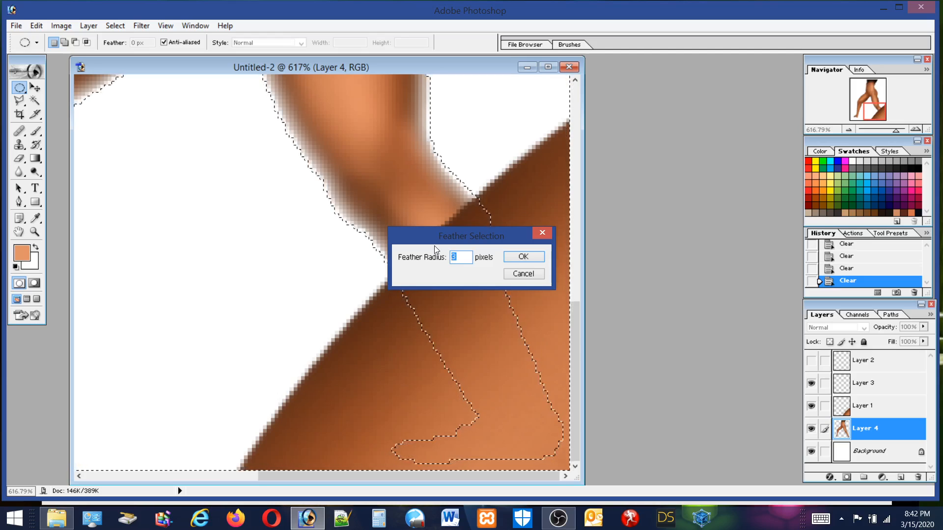
pyautogui.write('2')
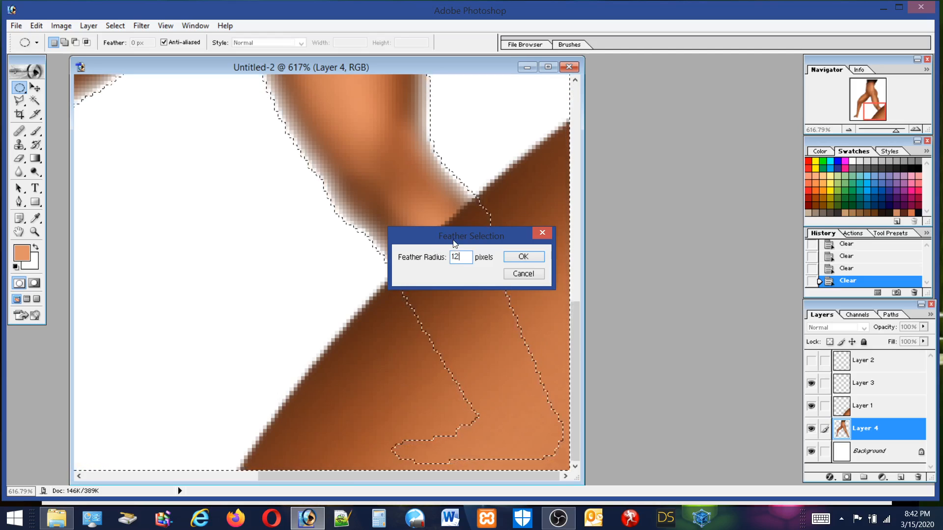
pyautogui.doubleClick(458, 256)
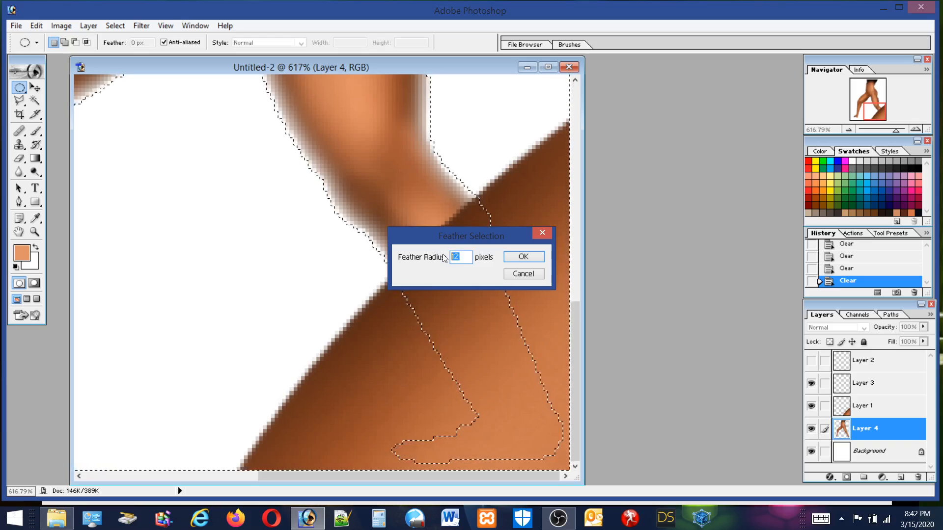
pyautogui.write('2')
pyautogui.click(521, 257)
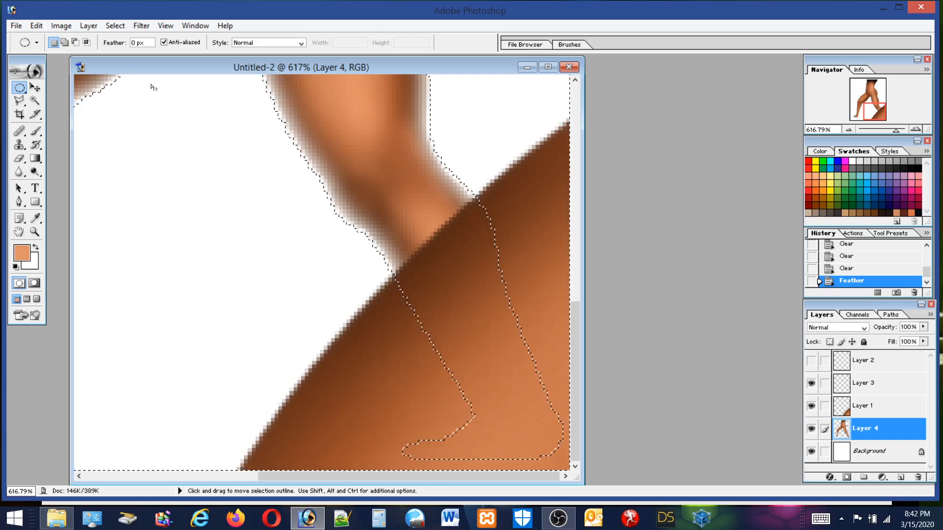
# Clear the feathered area outside the small legs on Layer 4 twice, deselect, and inspect the edges between the thighs.
pyautogui.press('Delete')
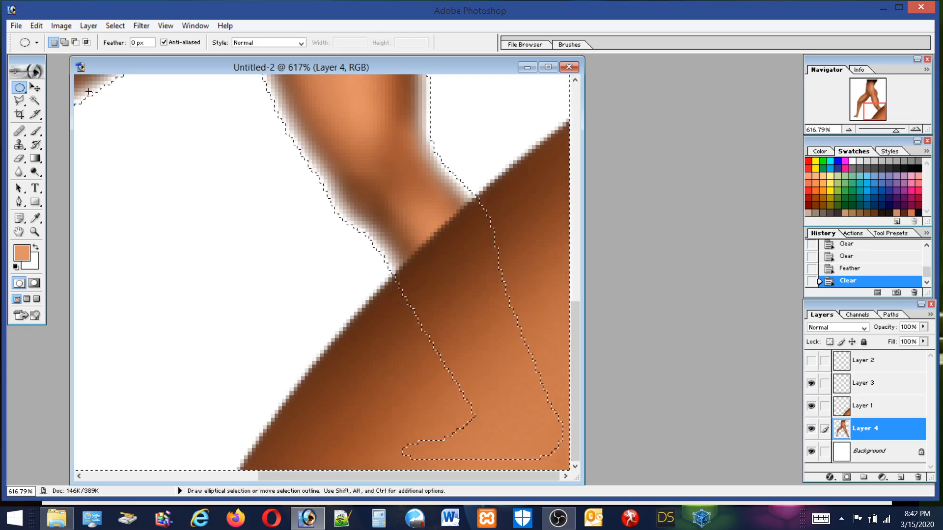
pyautogui.press('Delete')
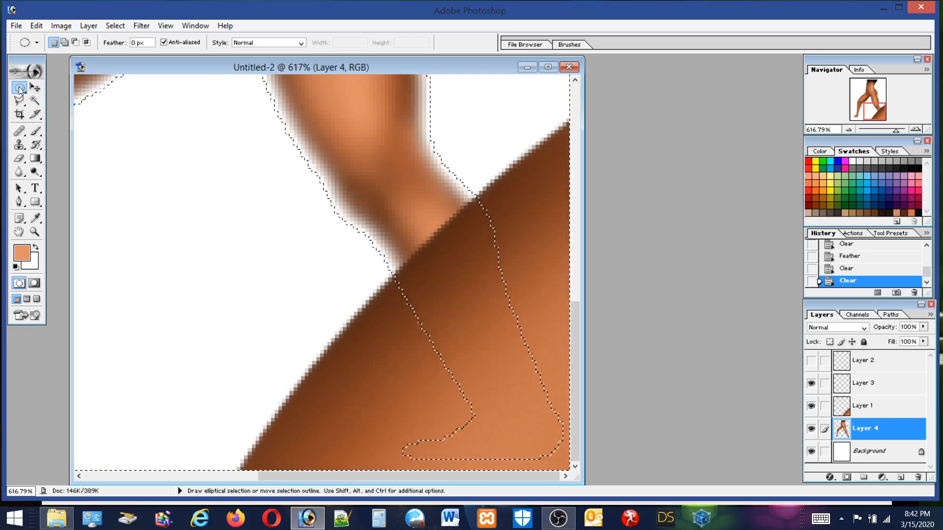
pyautogui.click(142, 151)
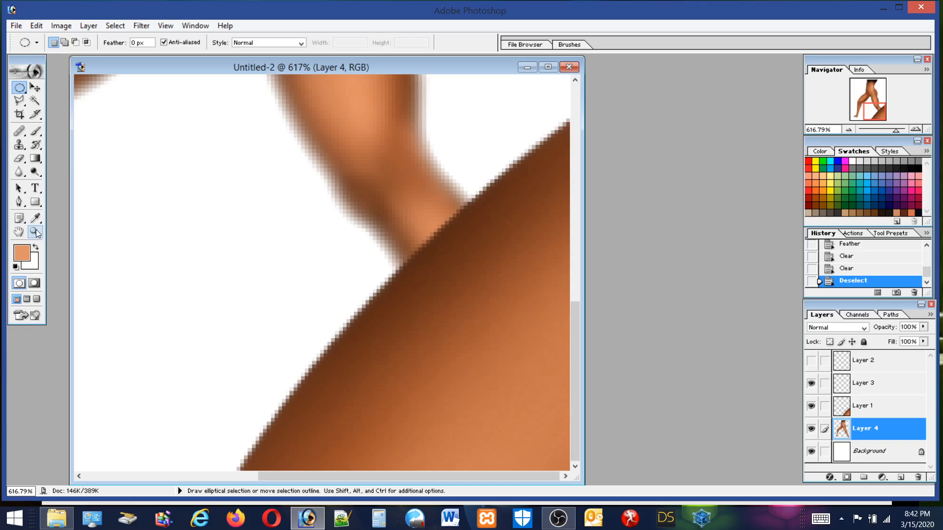
pyautogui.doubleClick(20, 233)
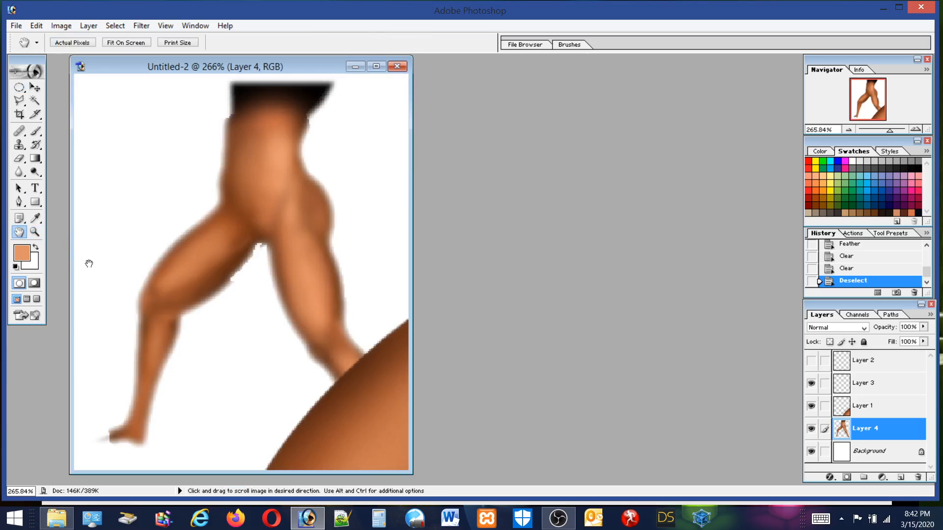
pyautogui.click(34, 232)
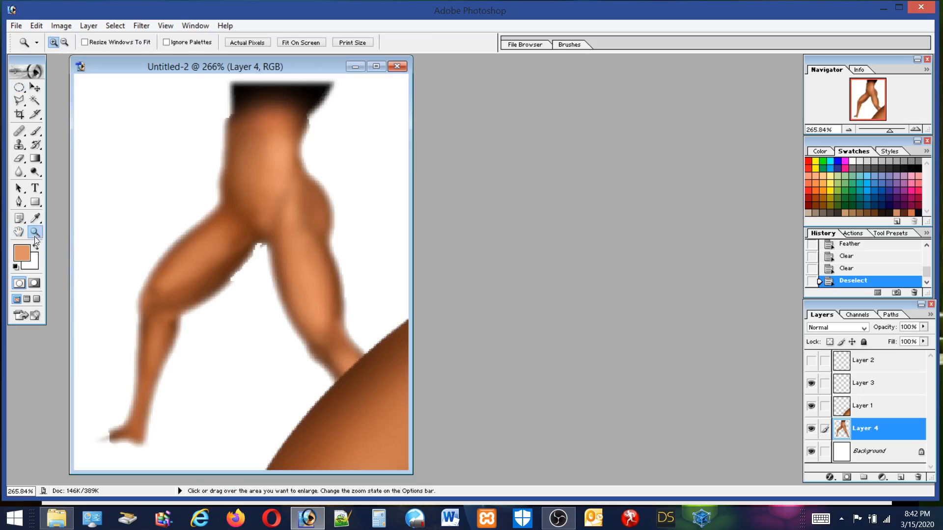
pyautogui.moveTo(144, 212); pyautogui.dragTo(343, 317)
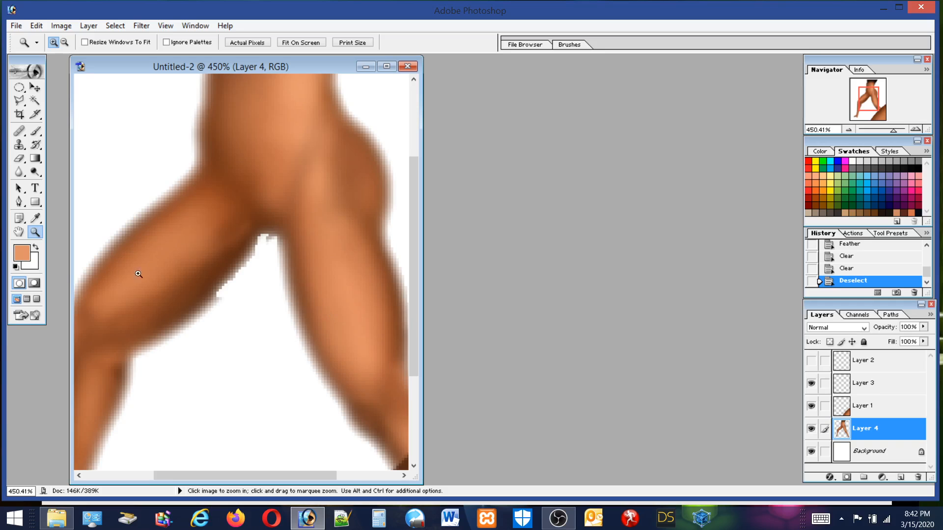
pyautogui.click(14, 28)
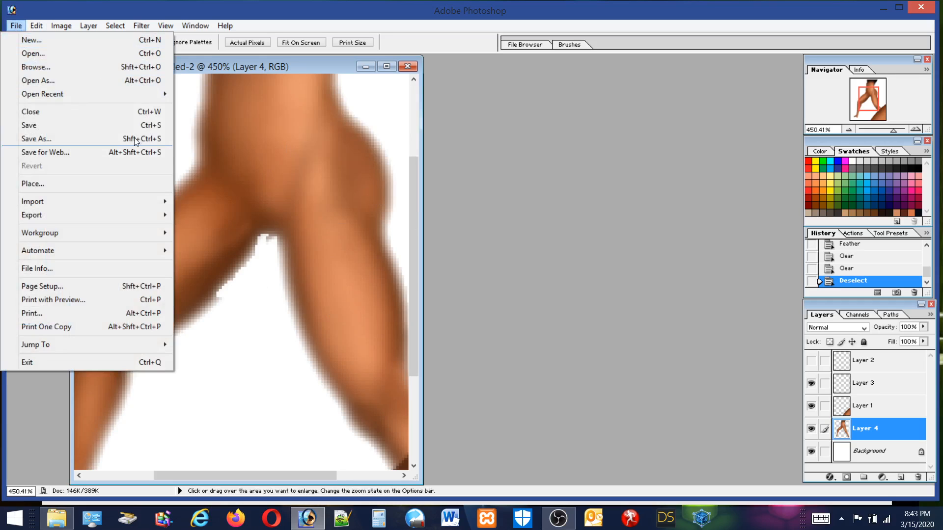
pyautogui.click(213, 4)
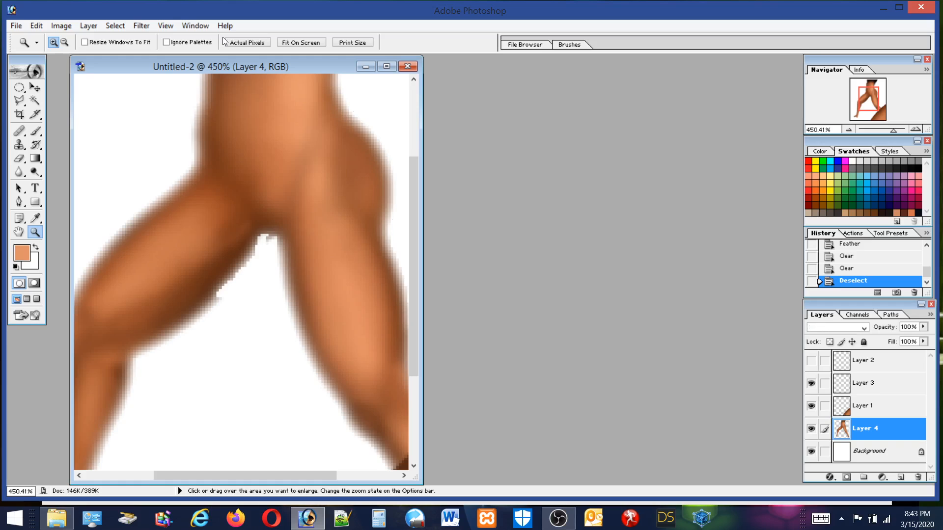
# Undo the clears, feathering, crop and last selection inversion in the history, and deselect the small legs.
pyautogui.hotkey('ctrl', 'z')
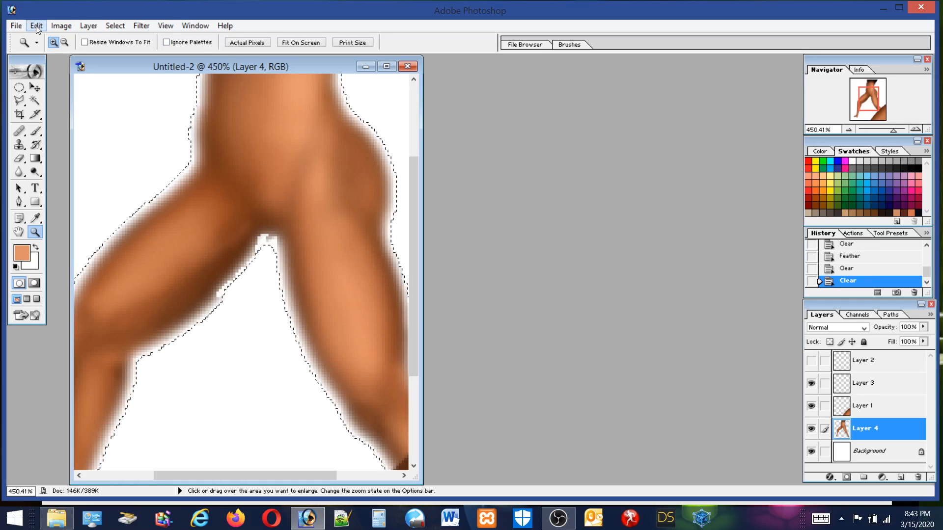
pyautogui.hotkey('ctrl', 'alt', 'z')
pyautogui.hotkey('ctrl', 'alt', 'z')
pyautogui.hotkey('ctrl', 'alt', 'z')
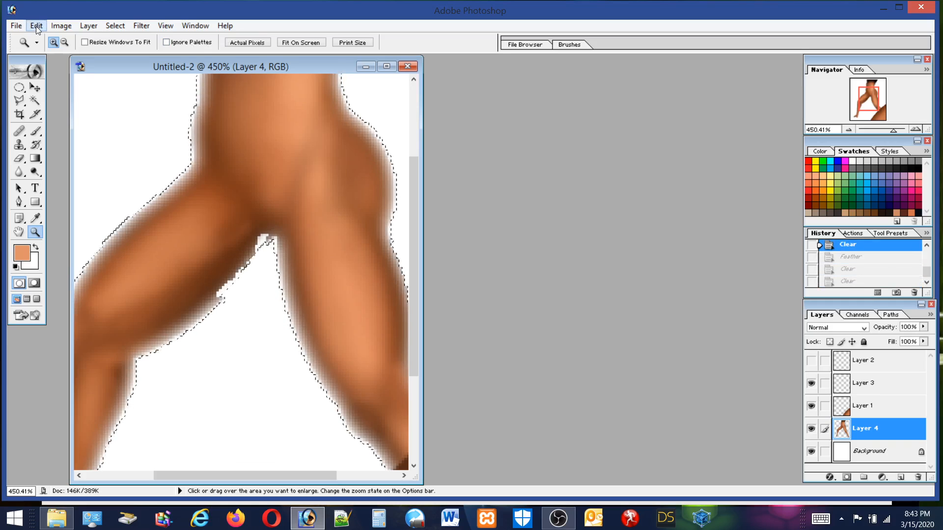
pyautogui.hotkey('ctrl', 'alt', 'z')
pyautogui.hotkey('ctrl', 'alt', 'z')
pyautogui.hotkey('ctrl', 'alt', 'z')
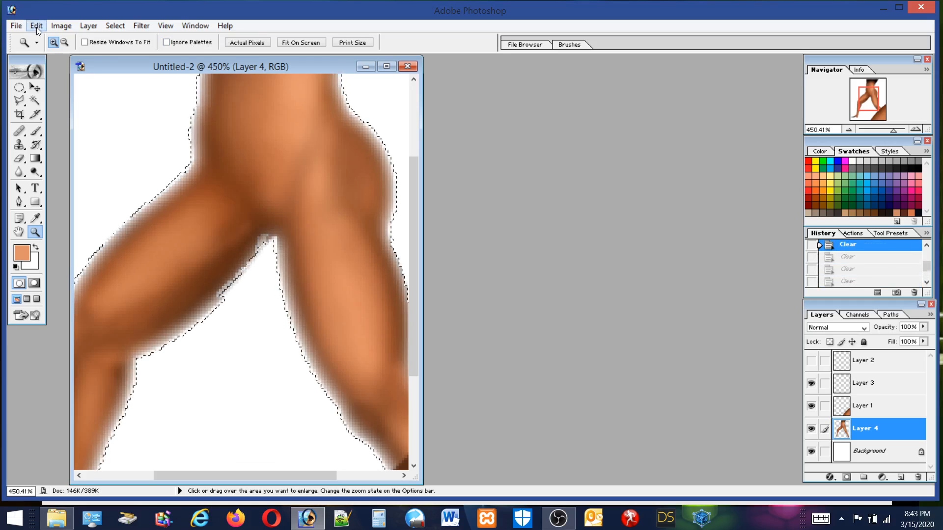
pyautogui.hotkey('ctrl', 'alt', 'z')
pyautogui.hotkey('ctrl', 'alt', 'z')
pyautogui.hotkey('ctrl', 'alt', 'z')
pyautogui.hotkey('ctrl', 'alt', 'z')
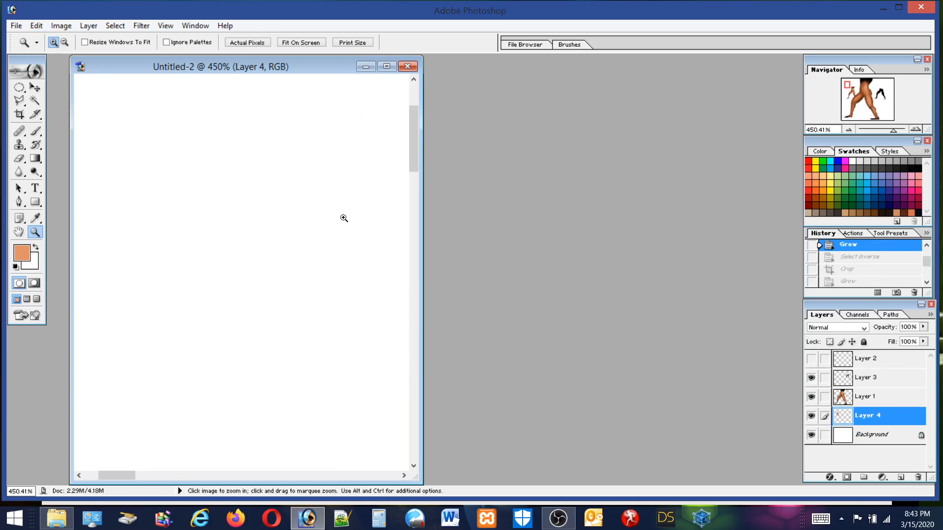
pyautogui.doubleClick(20, 234)
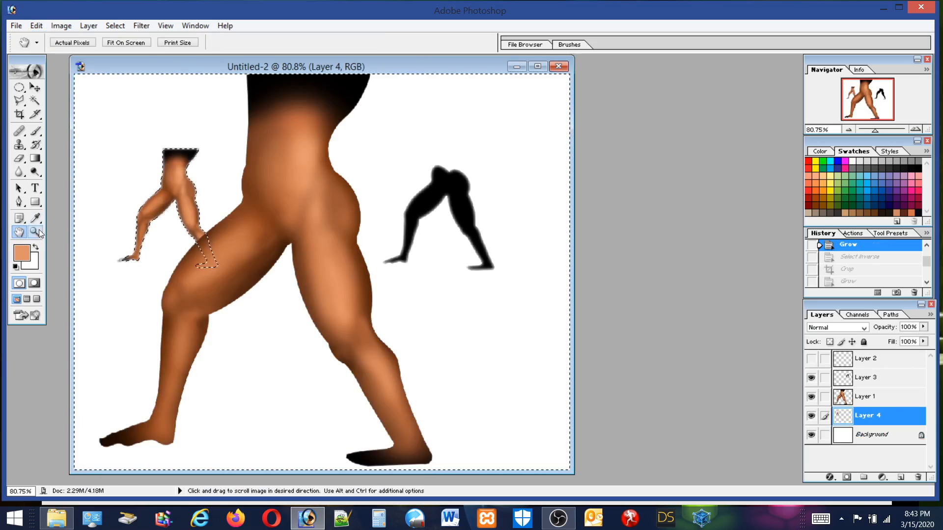
pyautogui.press('m')
pyautogui.click(124, 91)
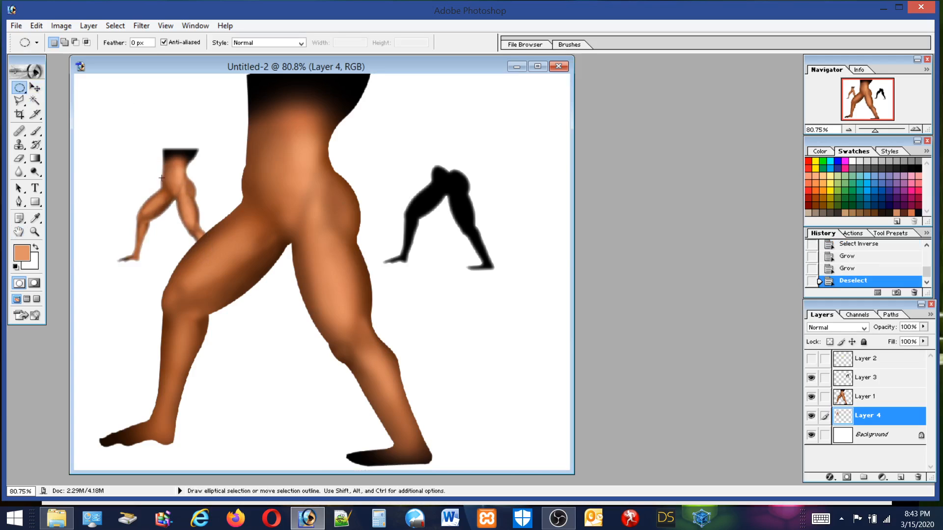
# Soften the small skin-coloured legs on Layer 4 by applying the Blur filter once and Blur More once.
pyautogui.click(35, 232)
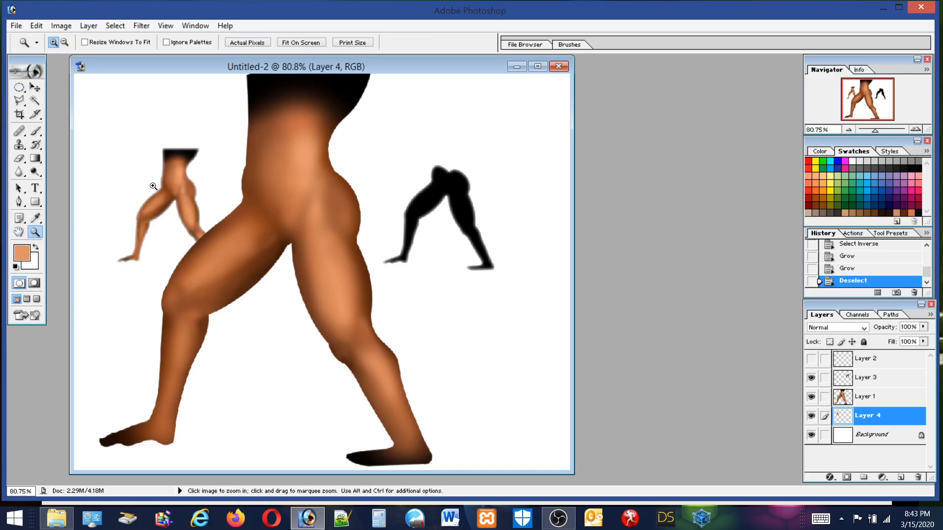
pyautogui.moveTo(226, 231); pyautogui.dragTo(226, 231)
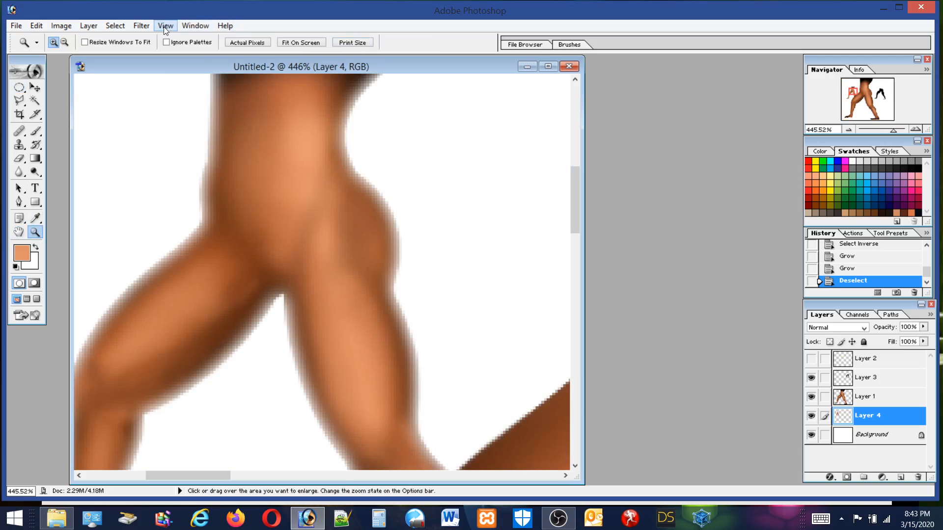
pyautogui.click(142, 27)
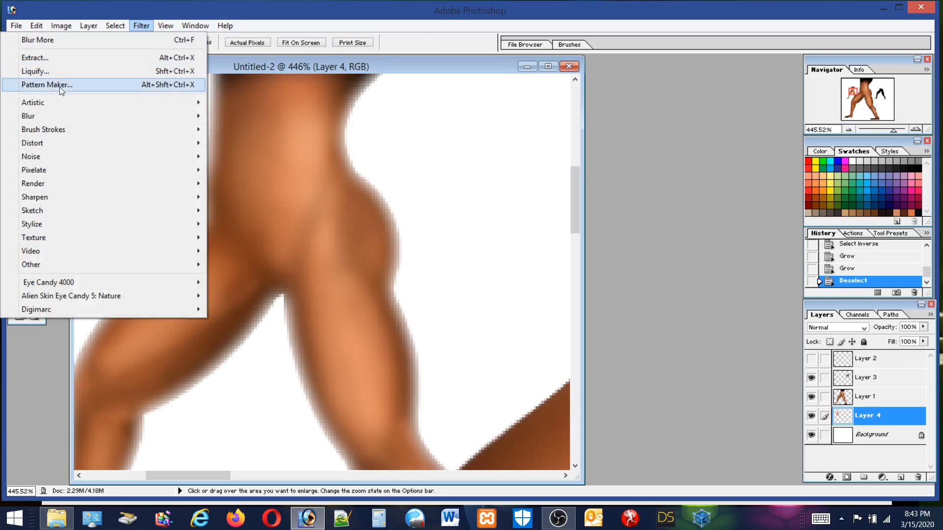
pyautogui.moveTo(31, 118)
pyautogui.click(232, 115)
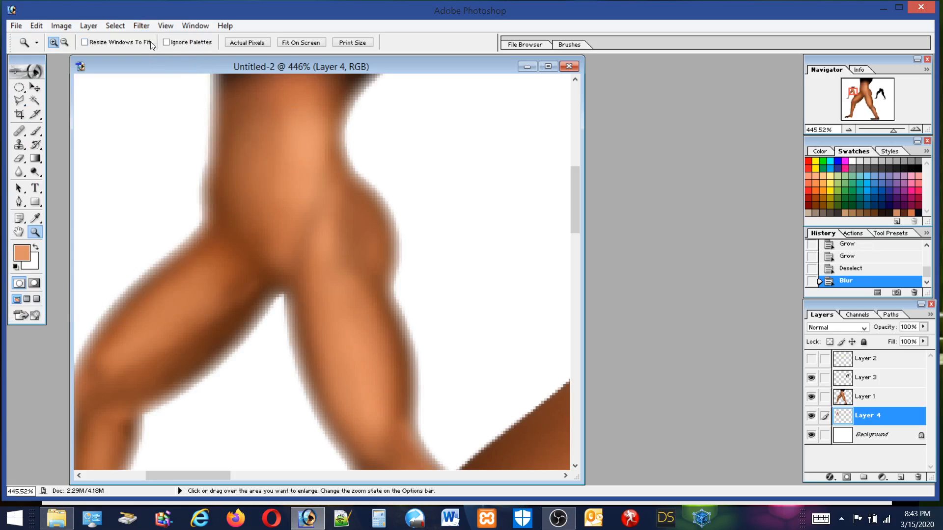
pyautogui.click(142, 26)
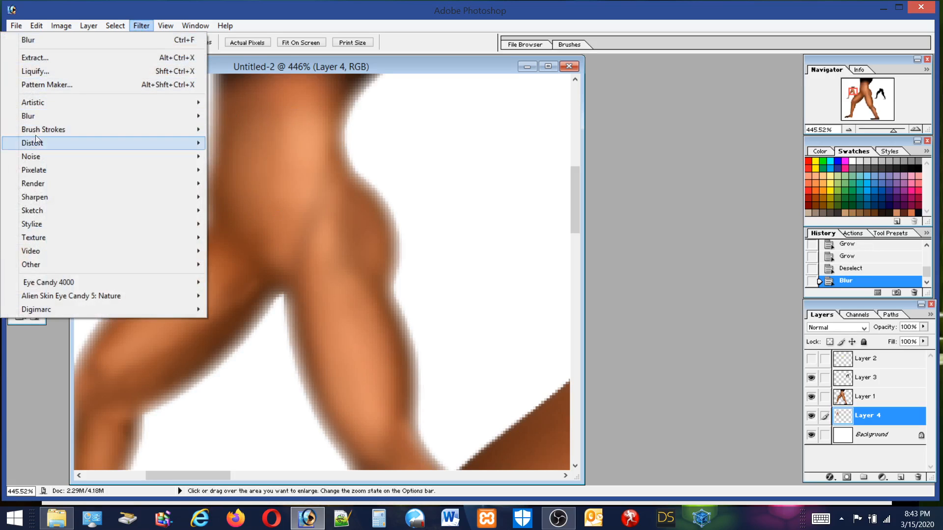
pyautogui.moveTo(34, 119)
pyautogui.click(231, 130)
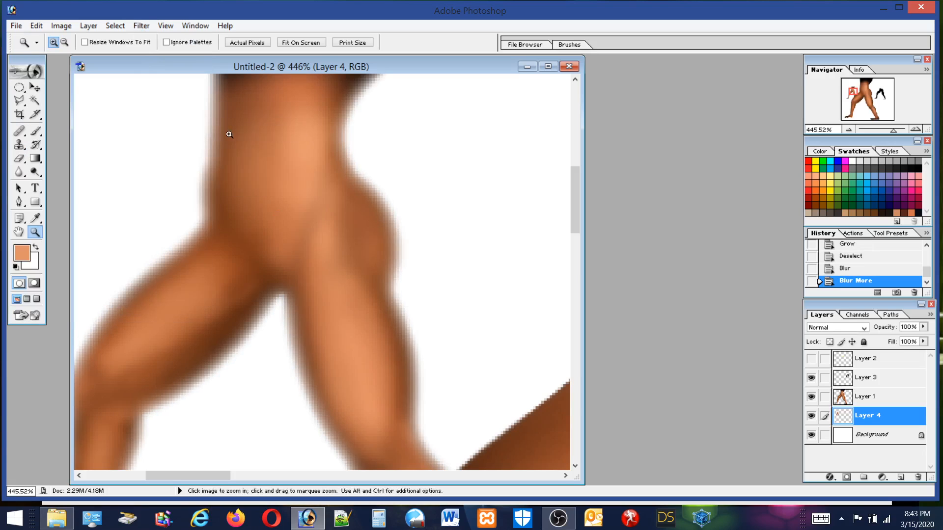
pyautogui.doubleClick(33, 233)
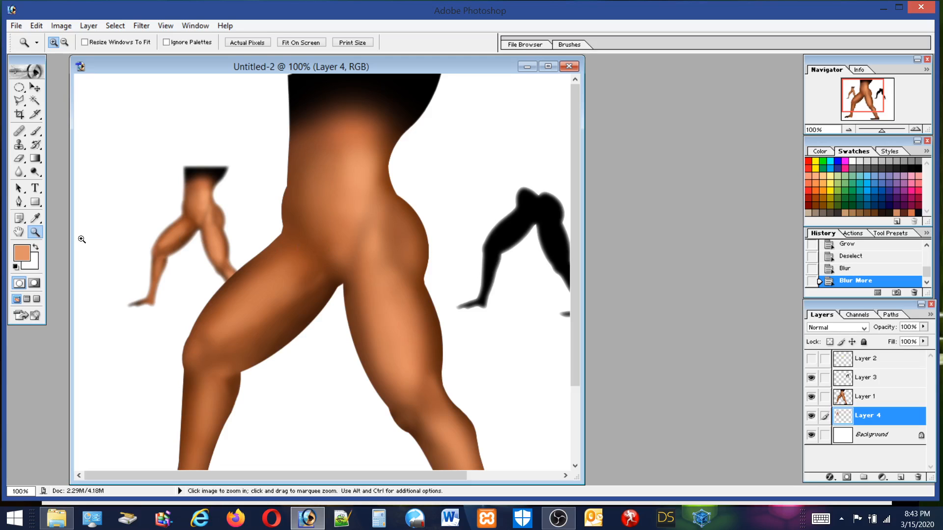
pyautogui.doubleClick(20, 233)
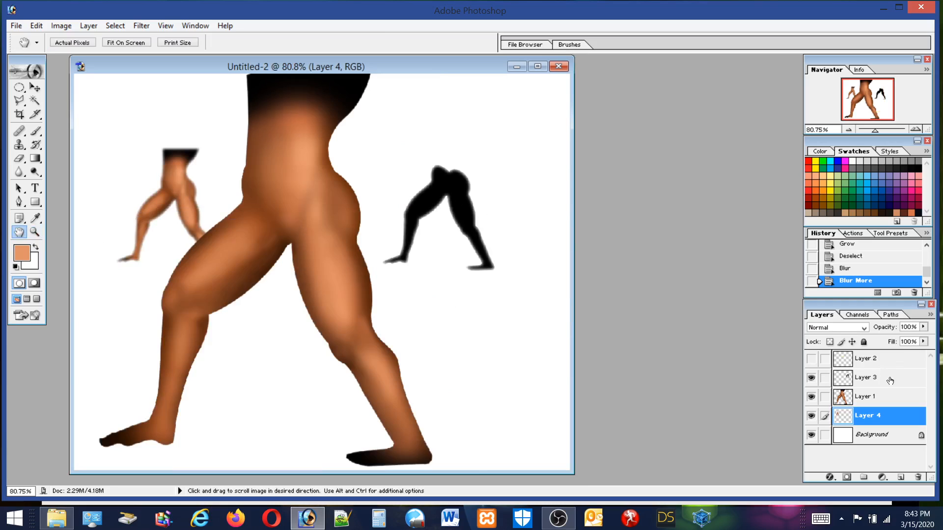
# Apply the Blur More filter twice to the small black silhouette on Layer 3.
pyautogui.click(890, 379)
pyautogui.click(141, 25)
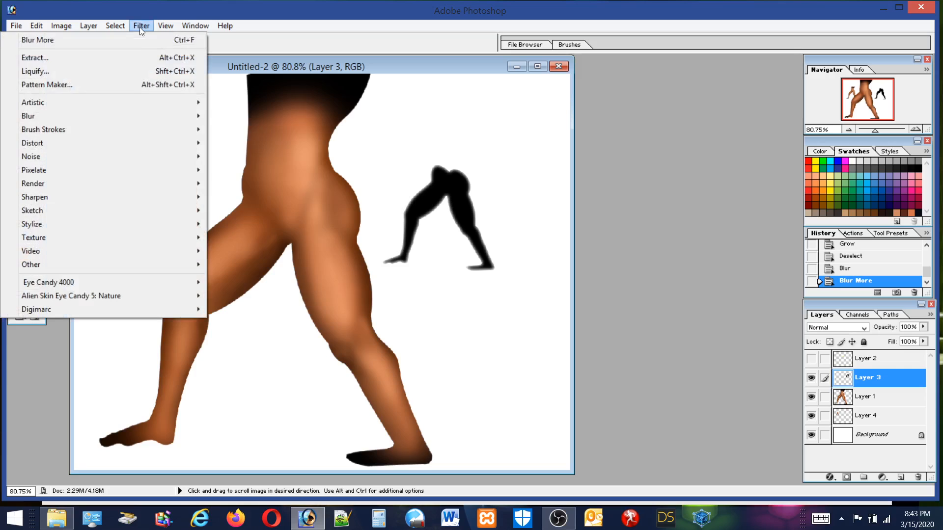
pyautogui.moveTo(27, 121)
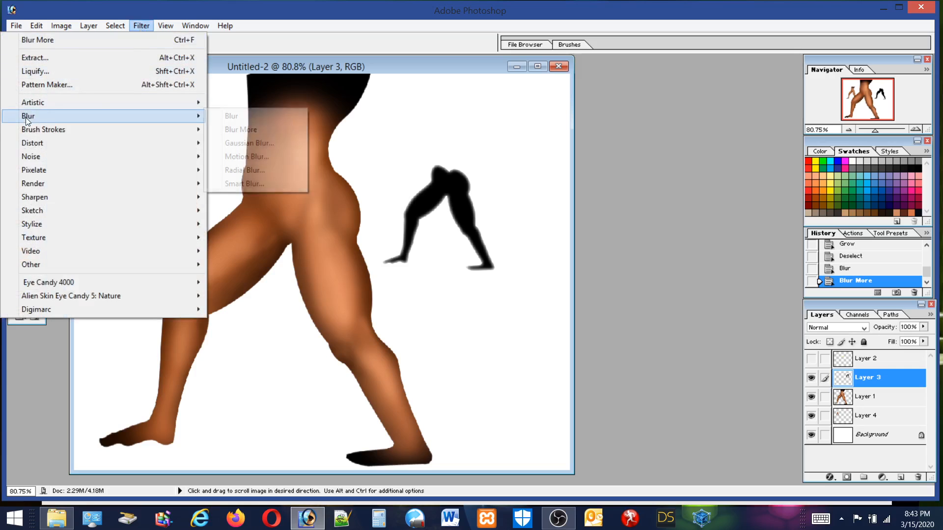
pyautogui.click(232, 131)
pyautogui.click(141, 26)
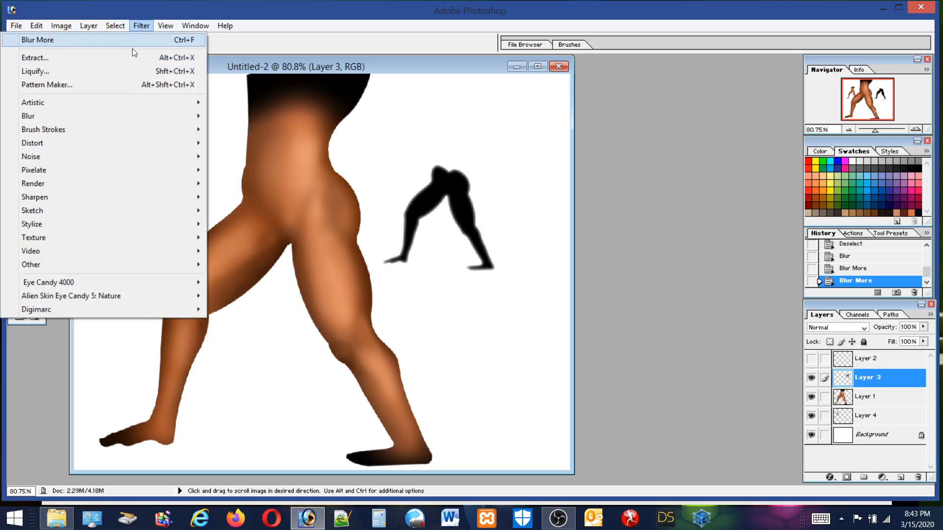
pyautogui.moveTo(49, 119)
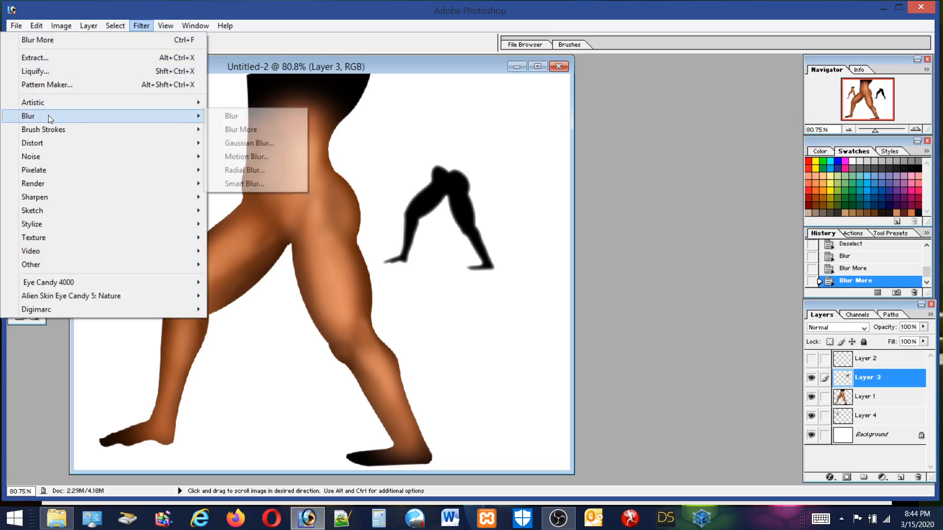
pyautogui.click(241, 130)
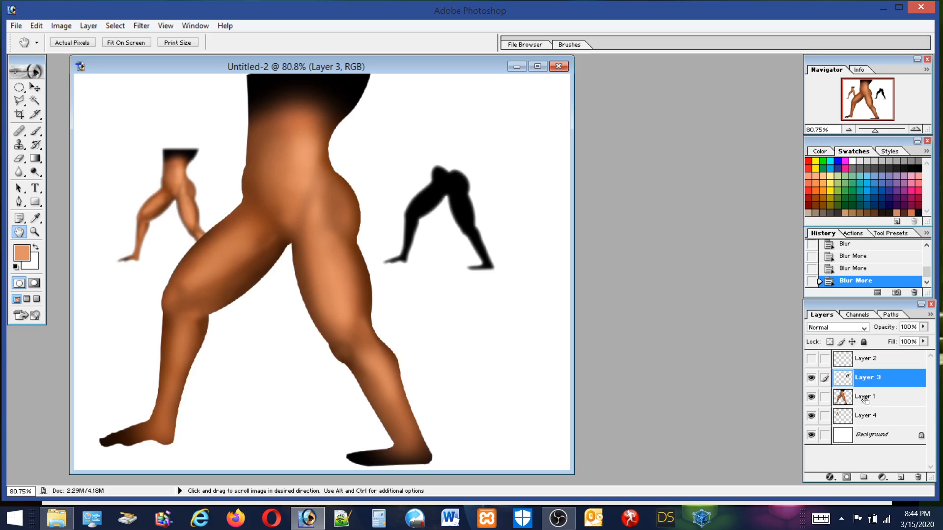
# Load the large legs' outline from Layer 1 as a selection and add a new empty layer directly beneath Layer 1.
pyautogui.keyDown('ctrl'); pyautogui.click(849, 382); pyautogui.keyUp('ctrl')
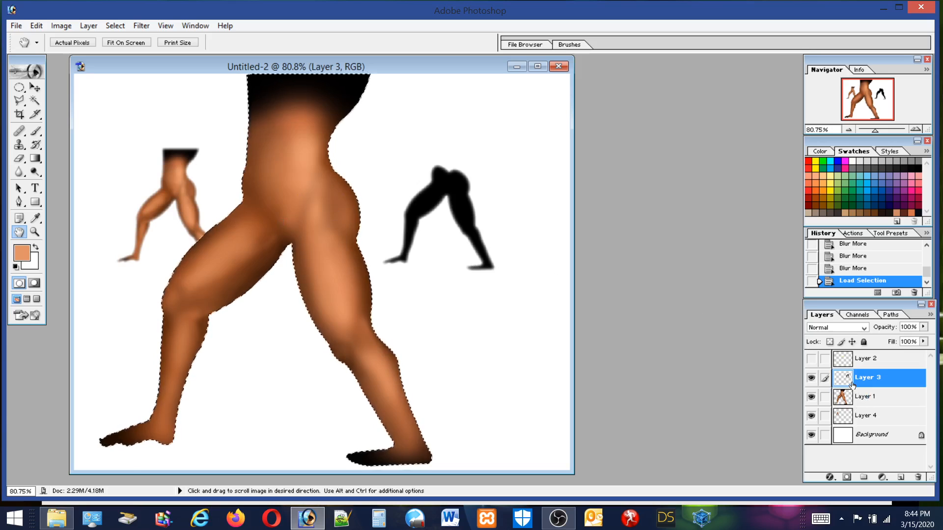
pyautogui.click(900, 477)
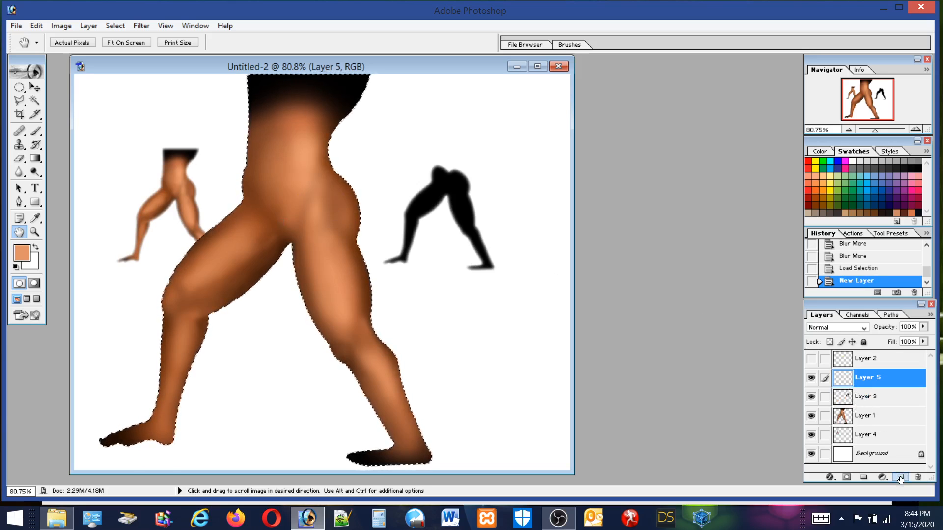
pyautogui.moveTo(887, 378); pyautogui.dragTo(886, 426)
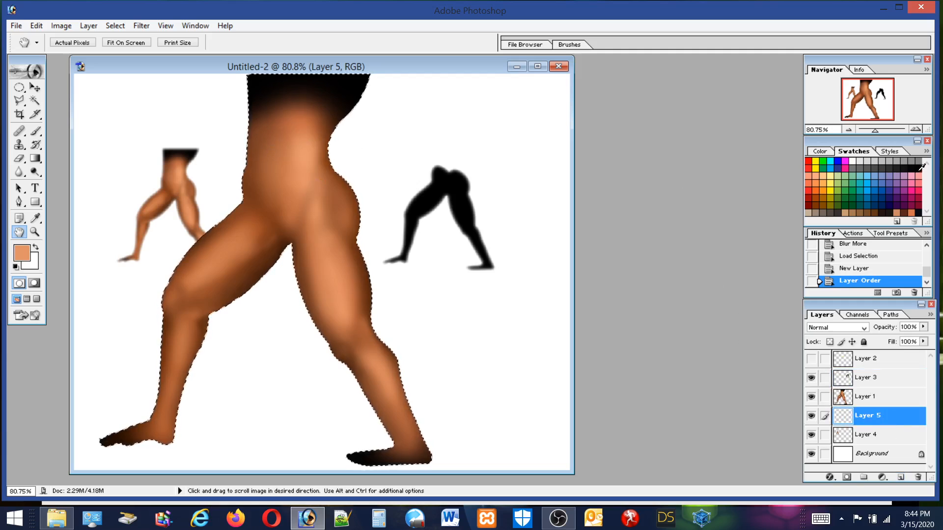
# Fill the legs-shaped selection on Layer 5 with black as the foreground colour, and deselect.
pyautogui.click(919, 169)
pyautogui.click(36, 26)
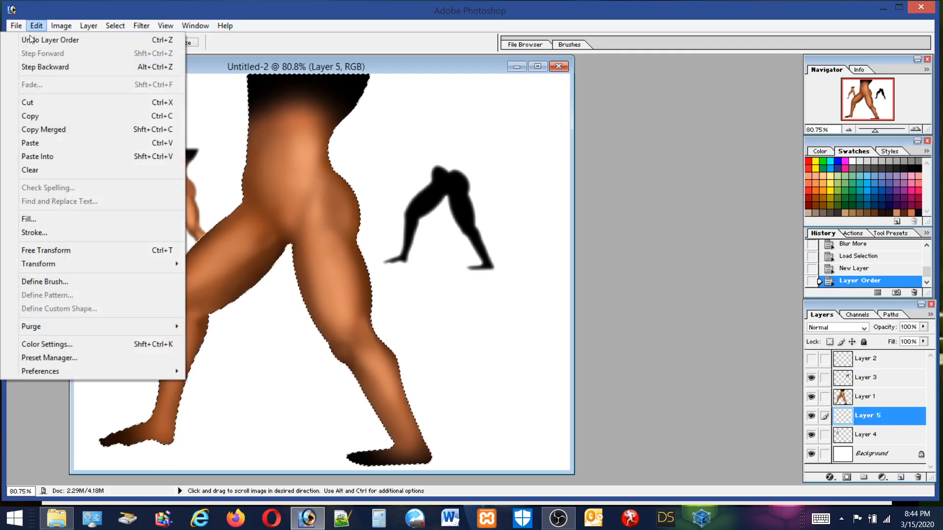
pyautogui.click(30, 220)
pyautogui.click(538, 211)
pyautogui.press('h')
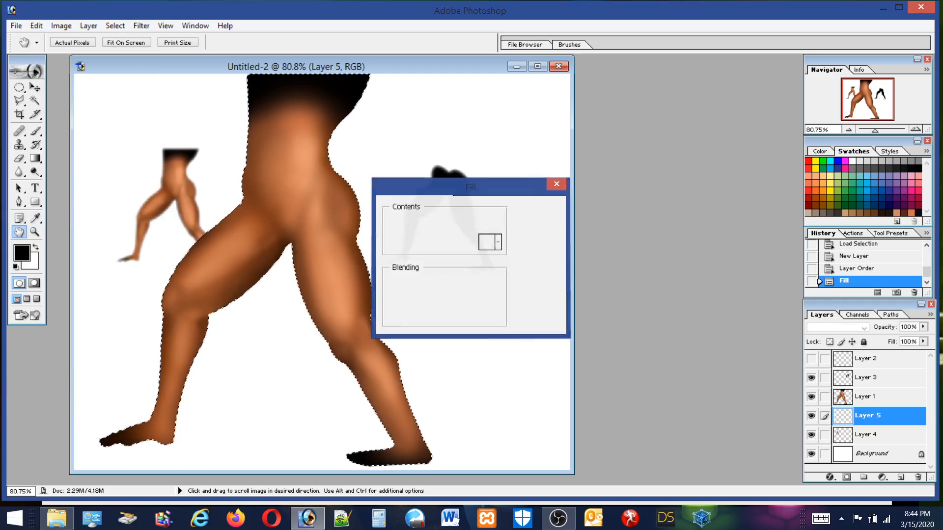
pyautogui.click(19, 87)
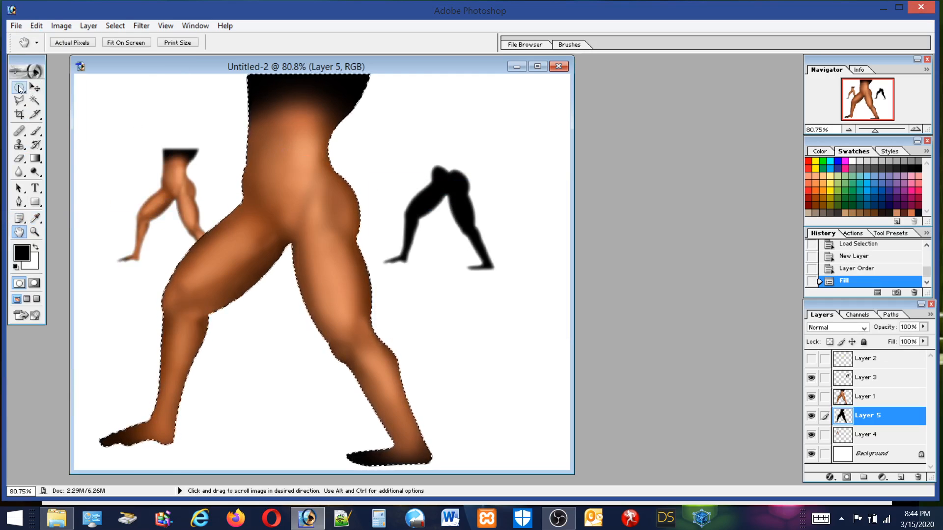
pyautogui.click(167, 106)
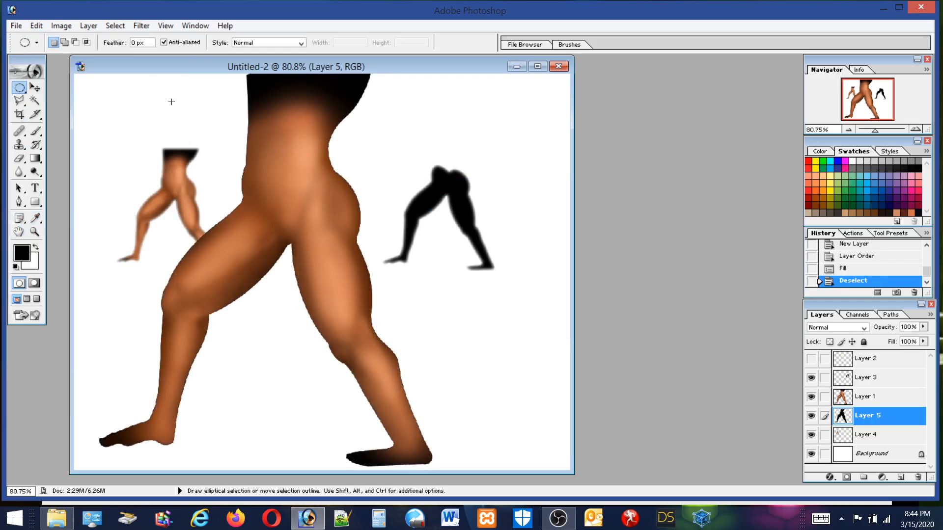
# Apply a Gaussian Blur with a 9.9-pixel radius to the black silhouette on Layer 5.
pyautogui.click(137, 26)
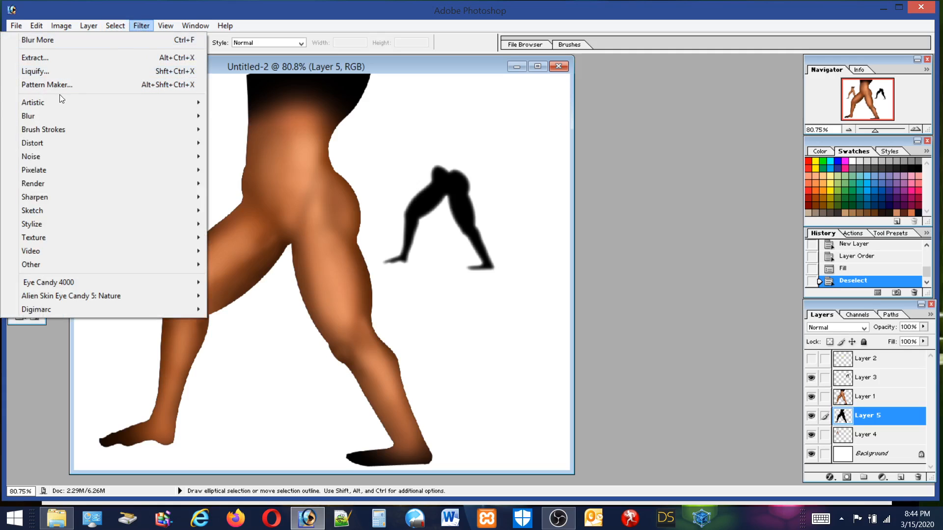
pyautogui.moveTo(36, 119)
pyautogui.click(249, 143)
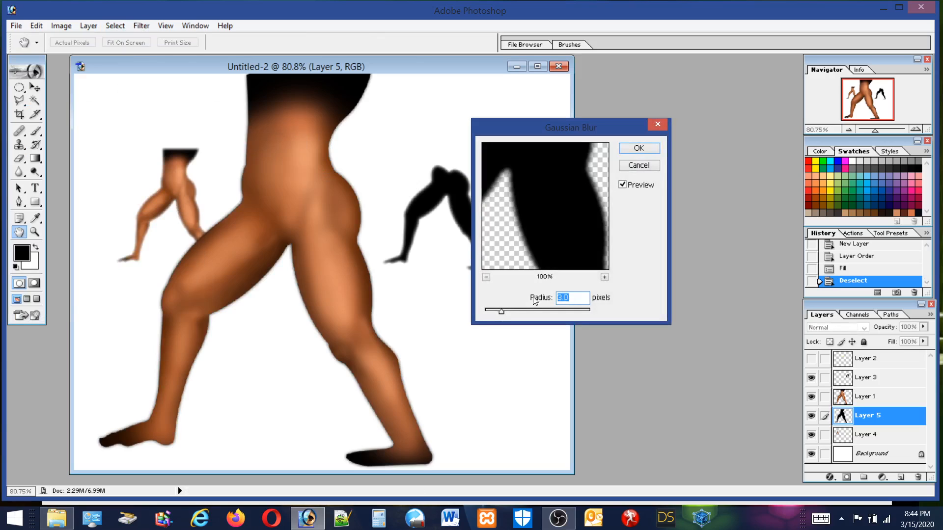
pyautogui.moveTo(505, 313); pyautogui.dragTo(528, 317)
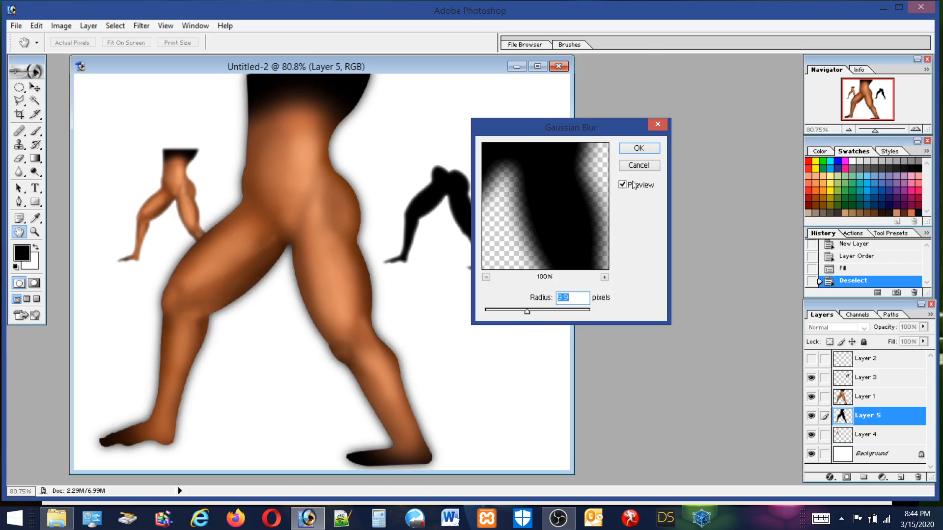
pyautogui.click(639, 148)
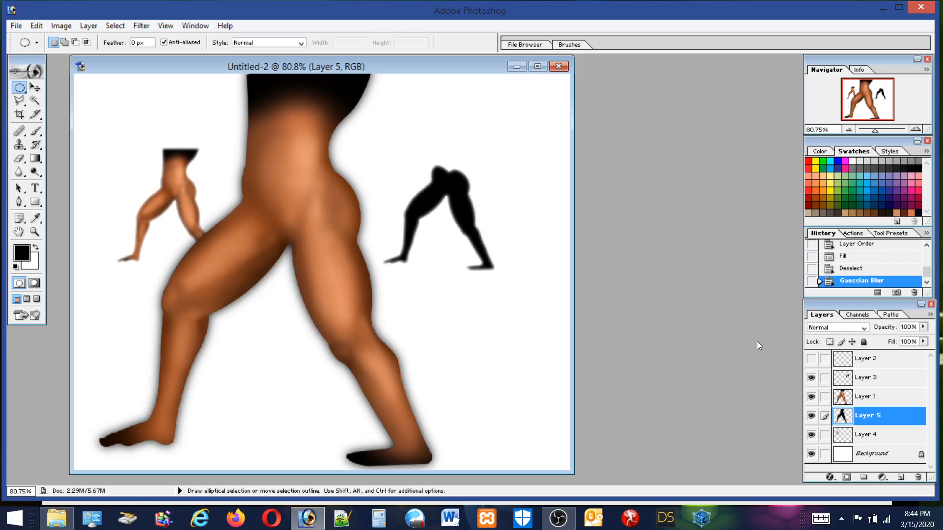
# Lower the opacity of the blurred shadow on Layer 5 to 16%.
pyautogui.click(923, 327)
pyautogui.click(903, 341)
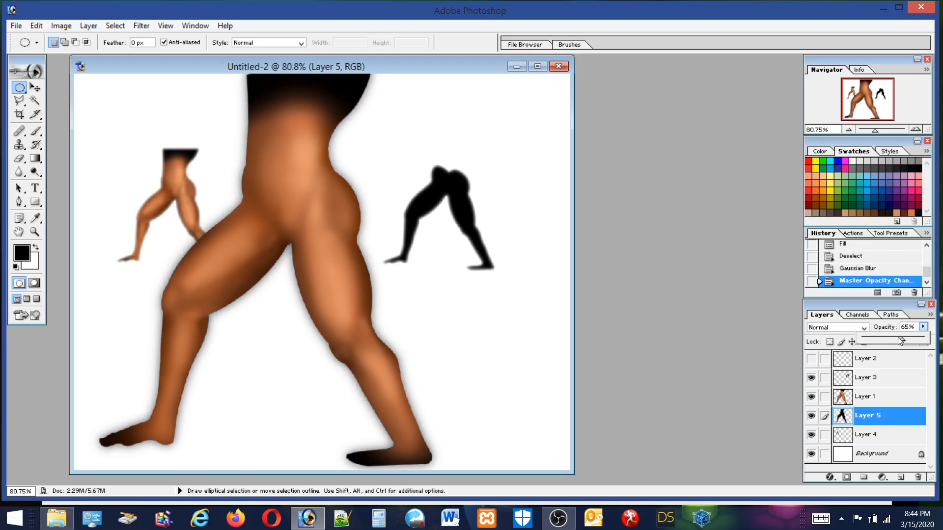
pyautogui.moveTo(895, 341); pyautogui.dragTo(893, 342)
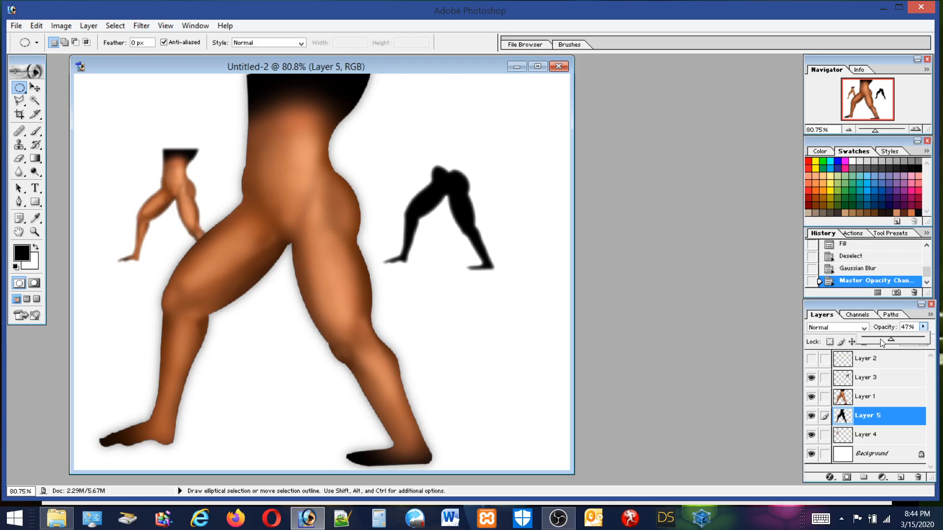
pyautogui.moveTo(878, 342); pyautogui.dragTo(874, 342)
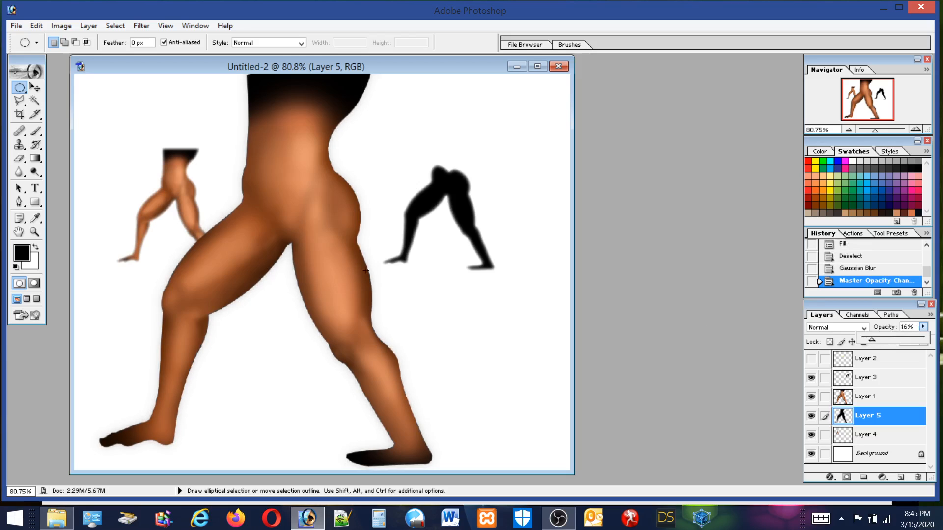
pyautogui.click(20, 89)
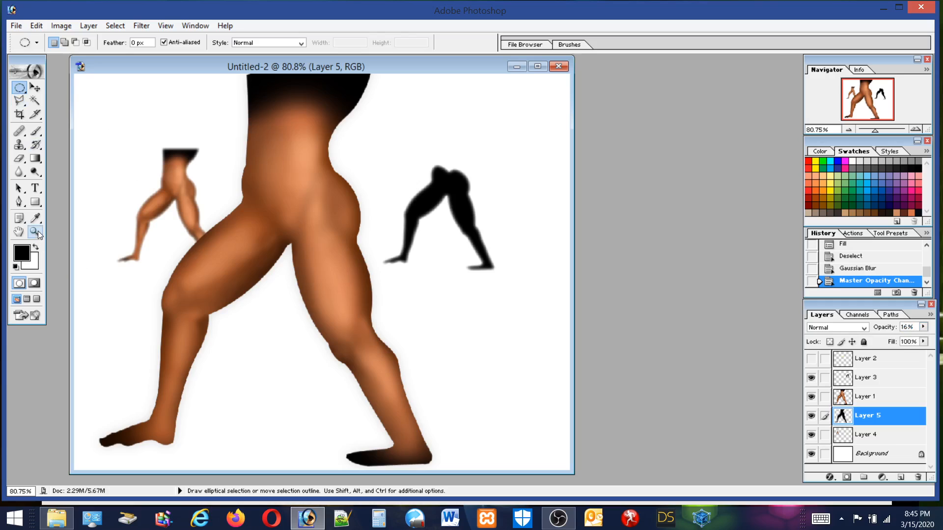
pyautogui.click(20, 233)
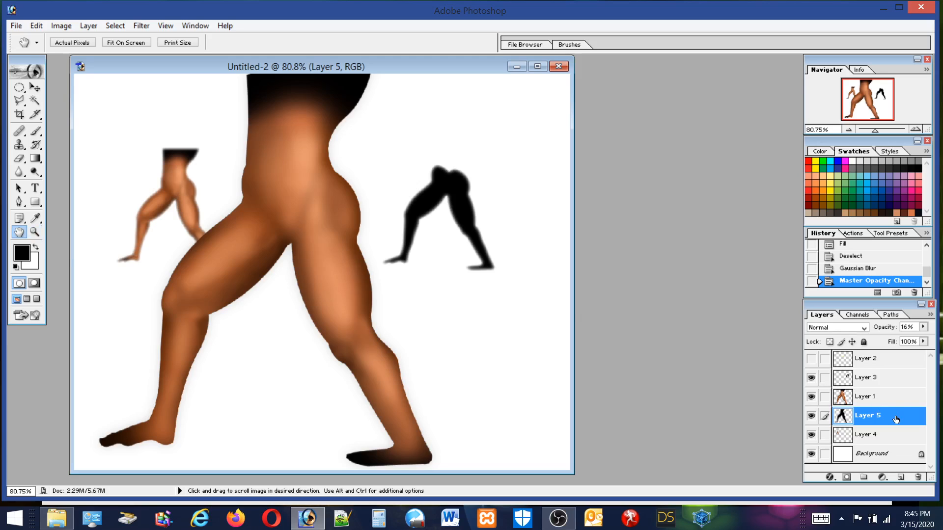
# Set Layer 5's opacity to 44% and compare the large legs with the shadow hidden and shown.
pyautogui.click(923, 327)
pyautogui.click(883, 339)
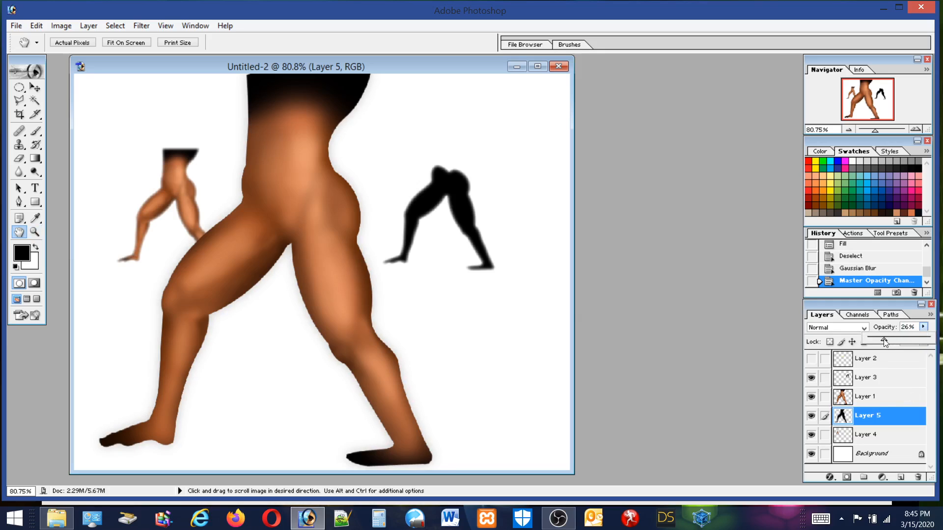
pyautogui.moveTo(883, 339); pyautogui.dragTo(889, 339)
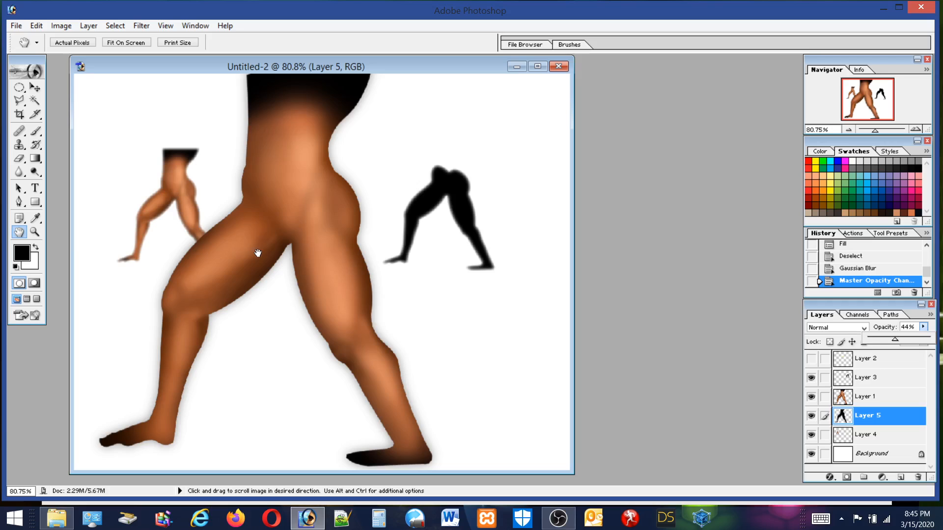
pyautogui.doubleClick(32, 232)
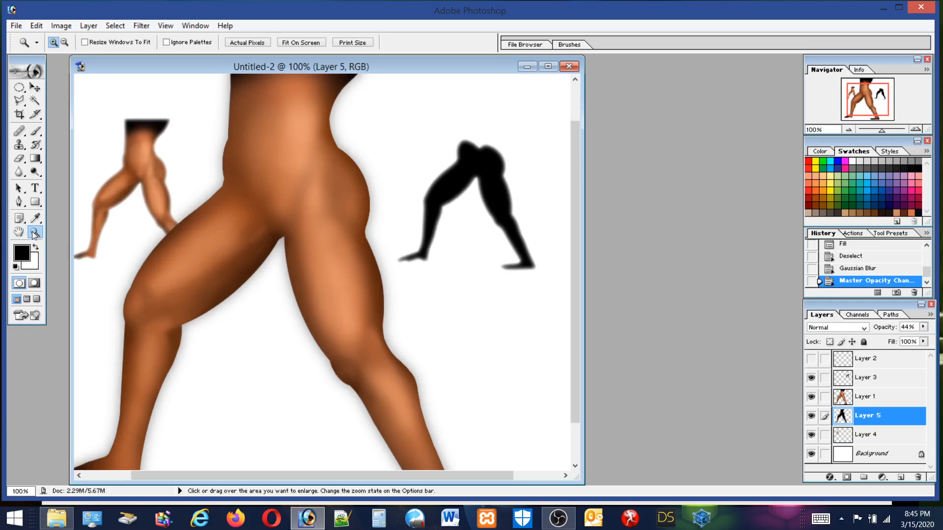
pyautogui.doubleClick(25, 232)
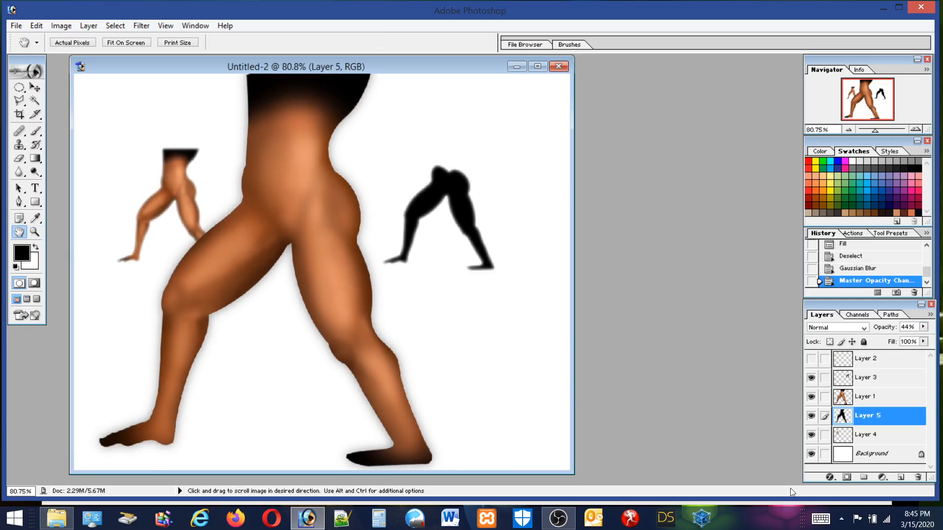
pyautogui.click(811, 417)
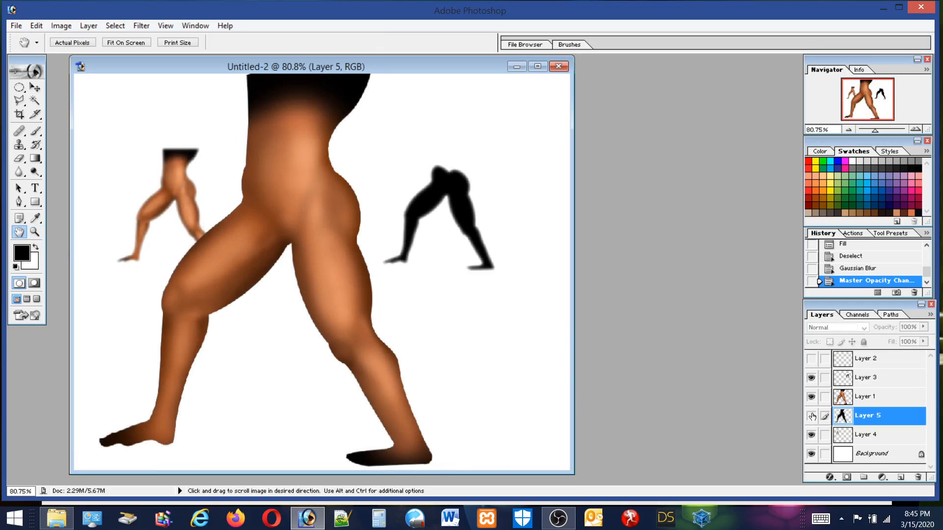
pyautogui.click(812, 417)
pyautogui.click(811, 417)
pyautogui.click(812, 416)
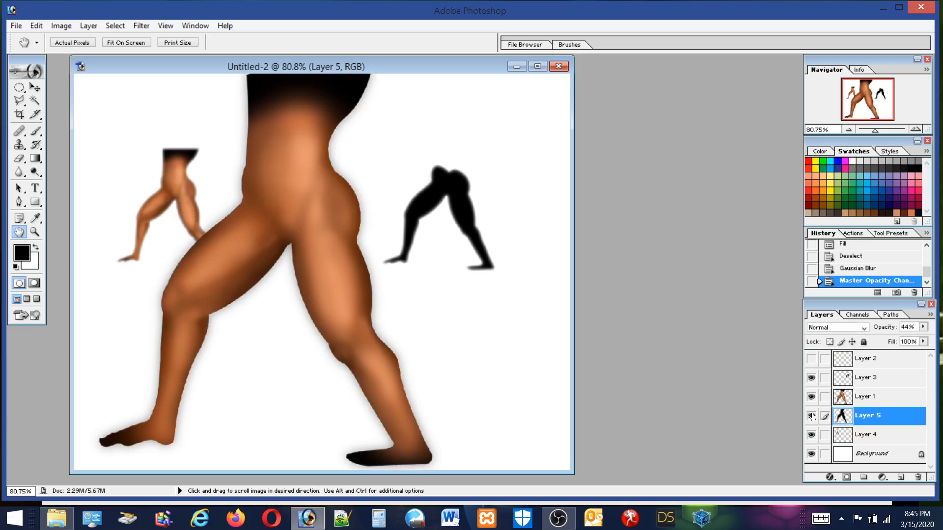
pyautogui.click(811, 416)
pyautogui.click(811, 416)
# Set the shadow layer's opacity to 20% and check the legs' edges with Layer 5 hidden and shown.
pyautogui.click(924, 326)
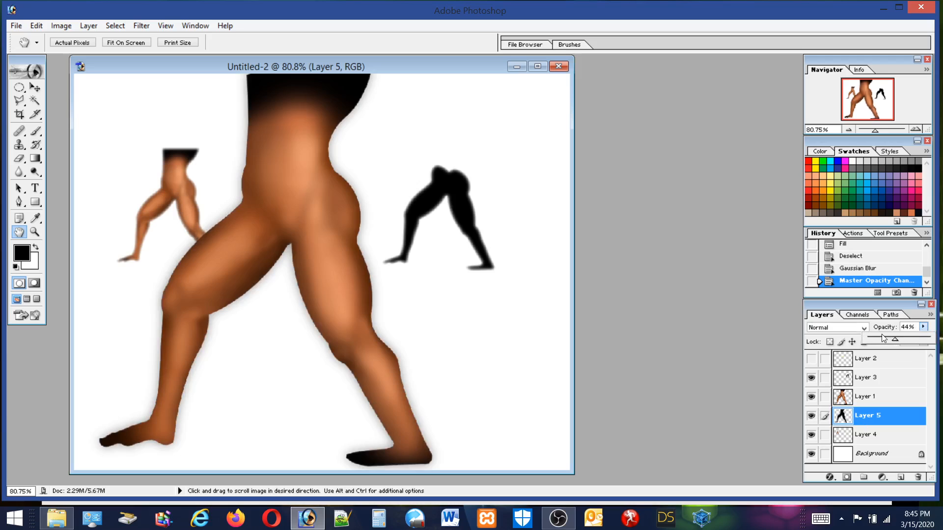
pyautogui.click(881, 337)
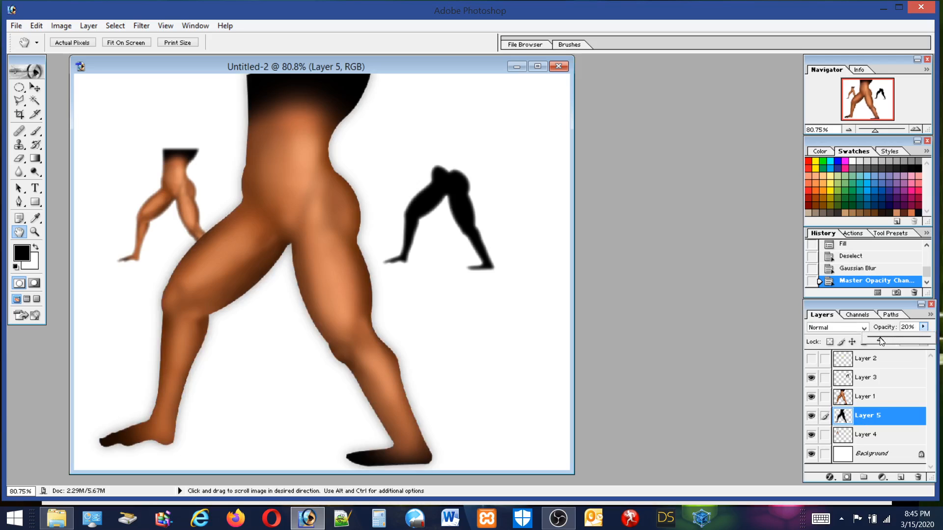
pyautogui.click(815, 416)
pyautogui.click(812, 418)
pyautogui.click(810, 418)
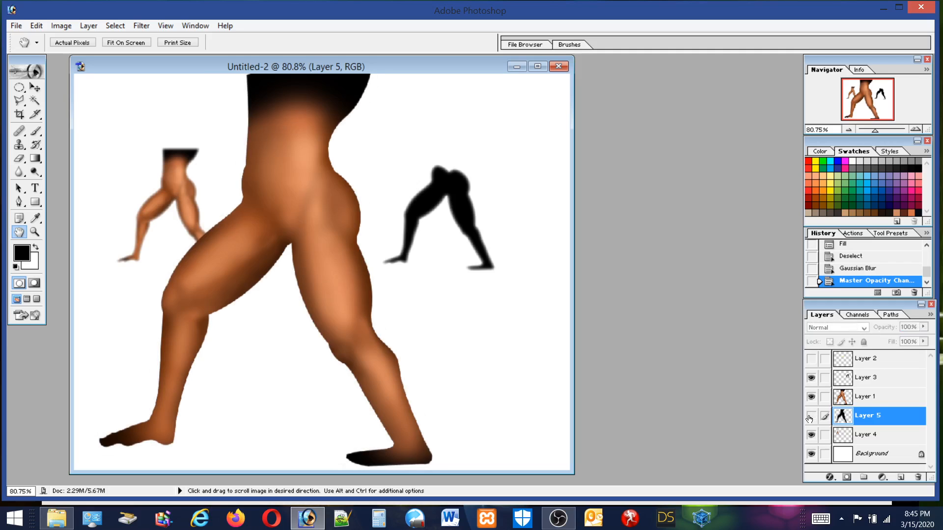
pyautogui.click(810, 418)
# Reduce Layer 5's opacity to 9% and toggle its visibility several times to judge the faint shadow around the legs.
pyautogui.click(923, 327)
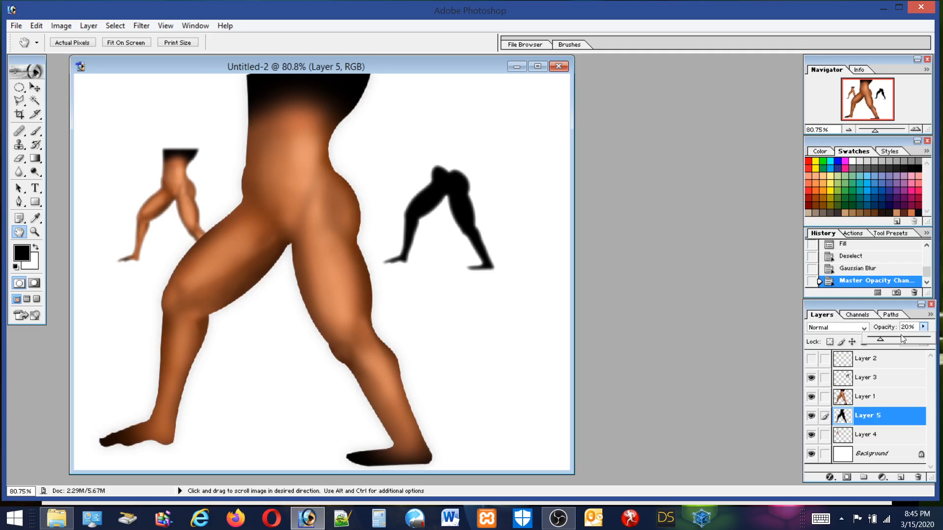
pyautogui.moveTo(880, 339); pyautogui.dragTo(874, 339)
pyautogui.click(812, 418)
pyautogui.click(813, 418)
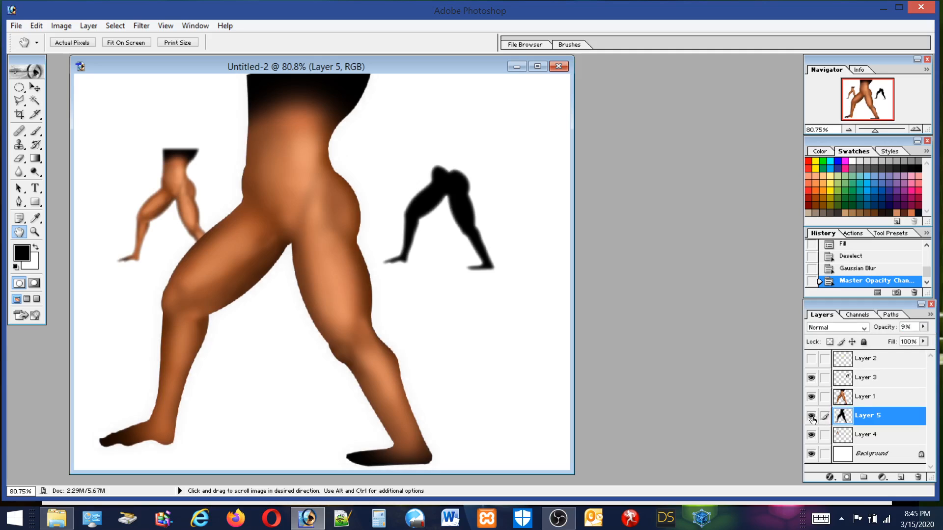
pyautogui.click(813, 418)
pyautogui.click(812, 418)
pyautogui.click(812, 418)
pyautogui.click(812, 418)
pyautogui.hotkey('ctrl', 'space')
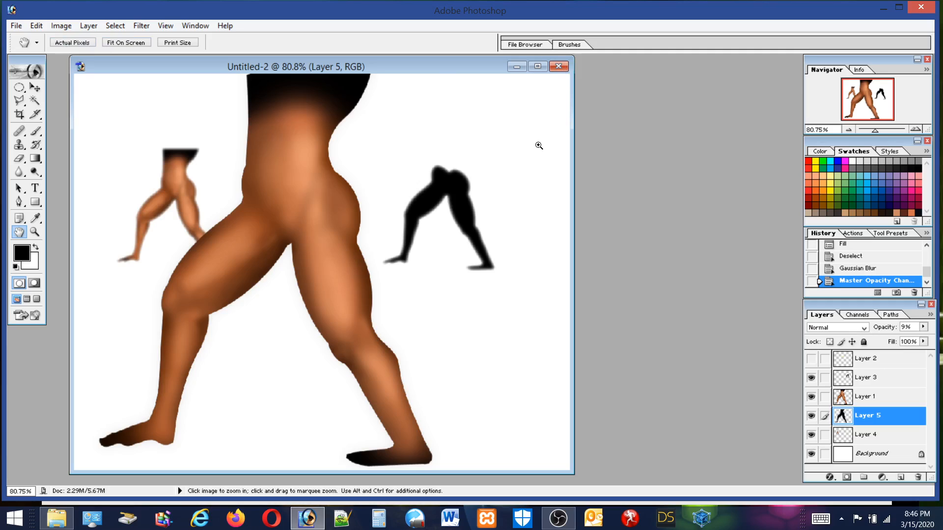